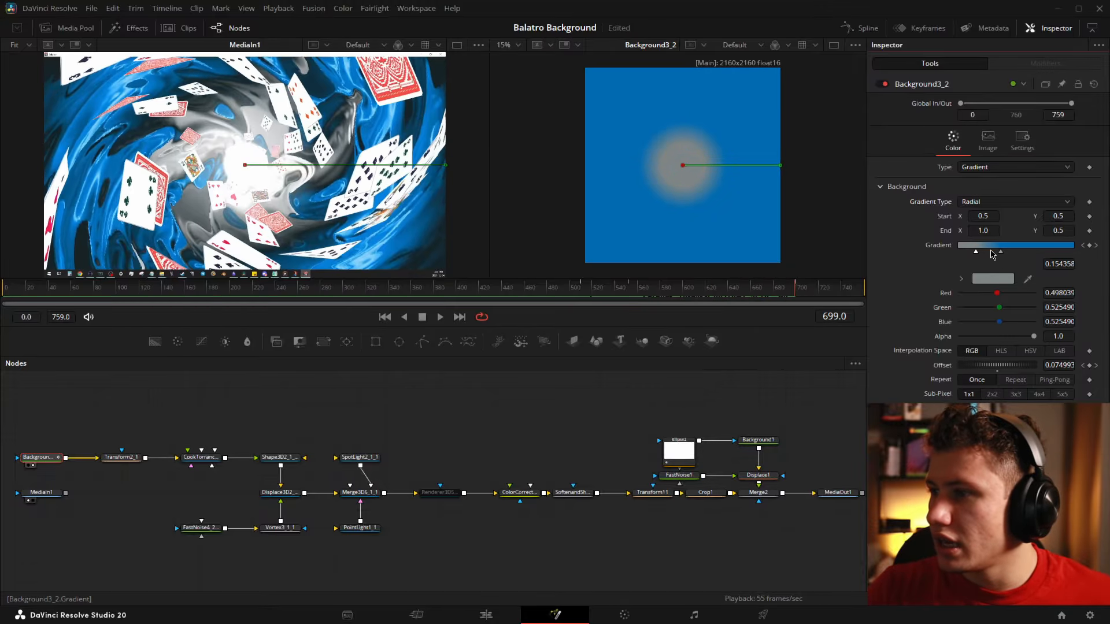
# Scrub the timeline to check the background gradient's animation, stopping at frame 645, and show the Transform2_1 output in the second viewer
pyautogui.moveTo(794, 289); pyautogui.dragTo(586, 299)
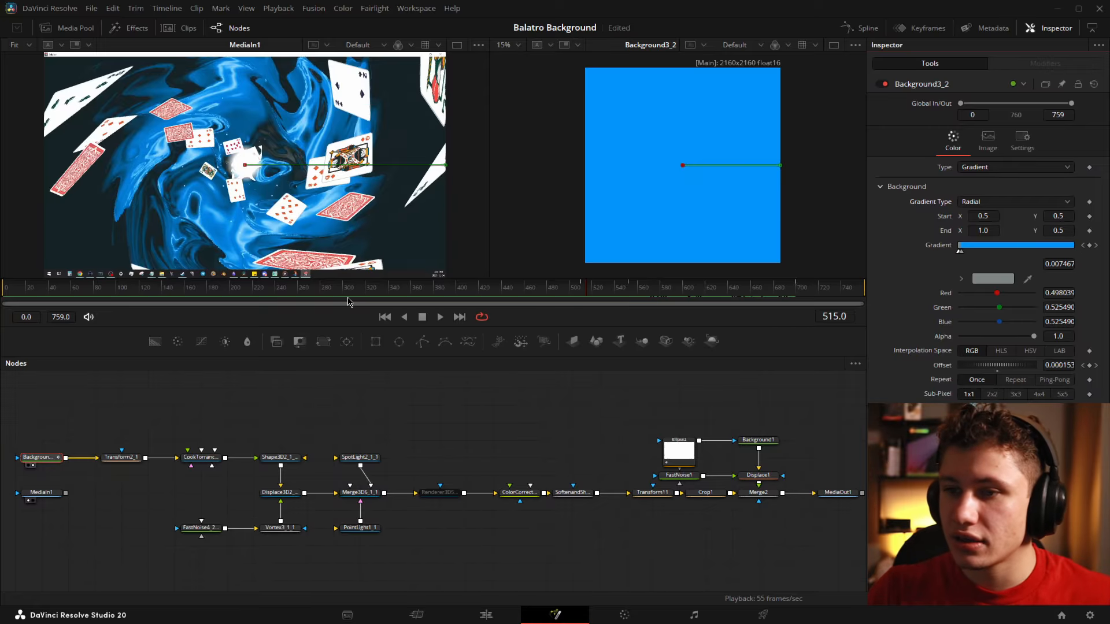
pyautogui.moveTo(498, 281); pyautogui.dragTo(717, 292)
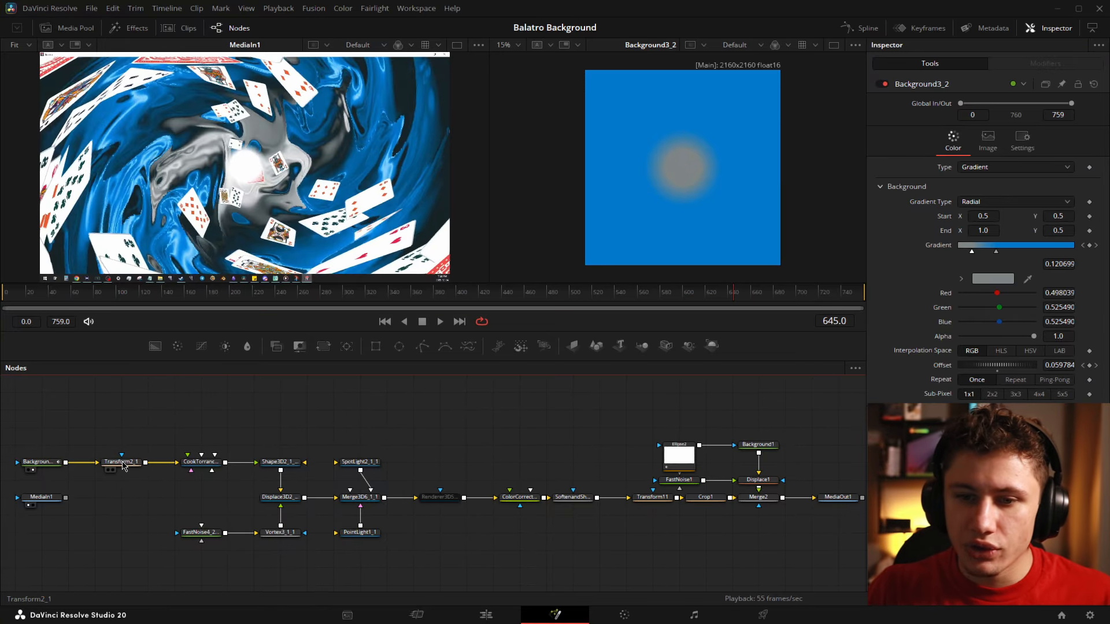
pyautogui.click(125, 464)
pyautogui.press('2')
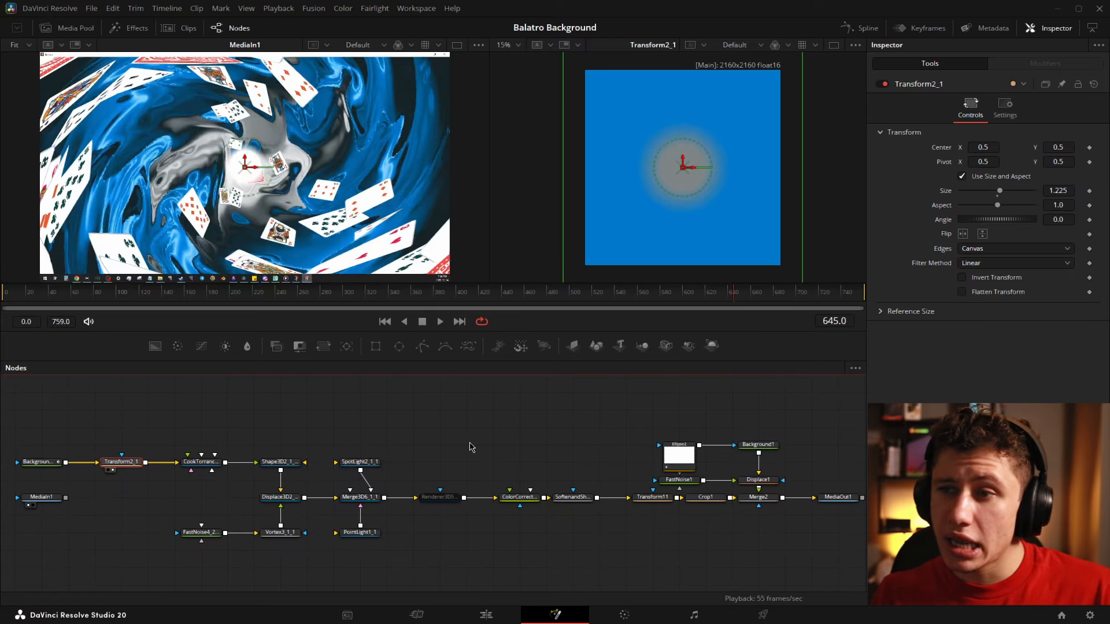
pyautogui.click(298, 439)
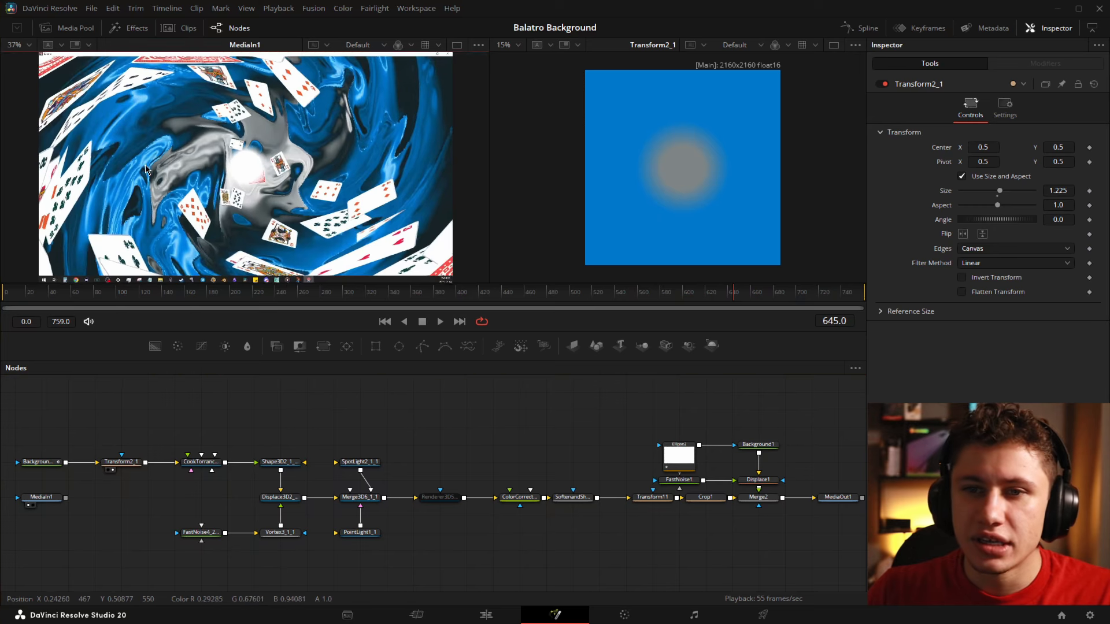
# Examine the swirl's center in the reference footage up close, and refit both viewers for comparison
pyautogui.scroll(3, 210, 150)
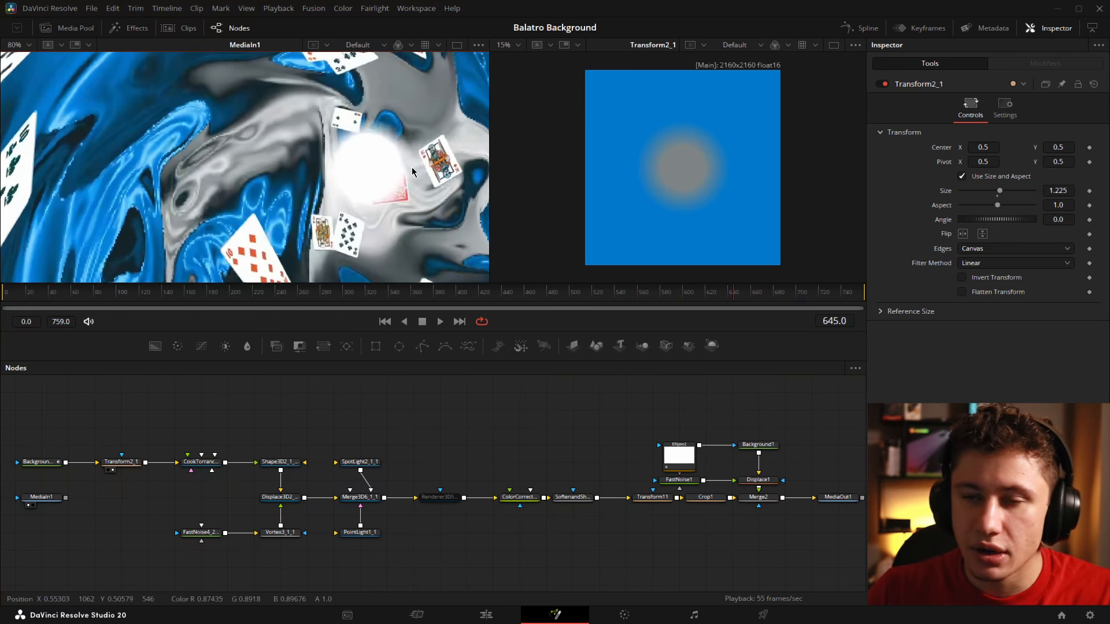
pyautogui.hotkey('ctrl', 'f')
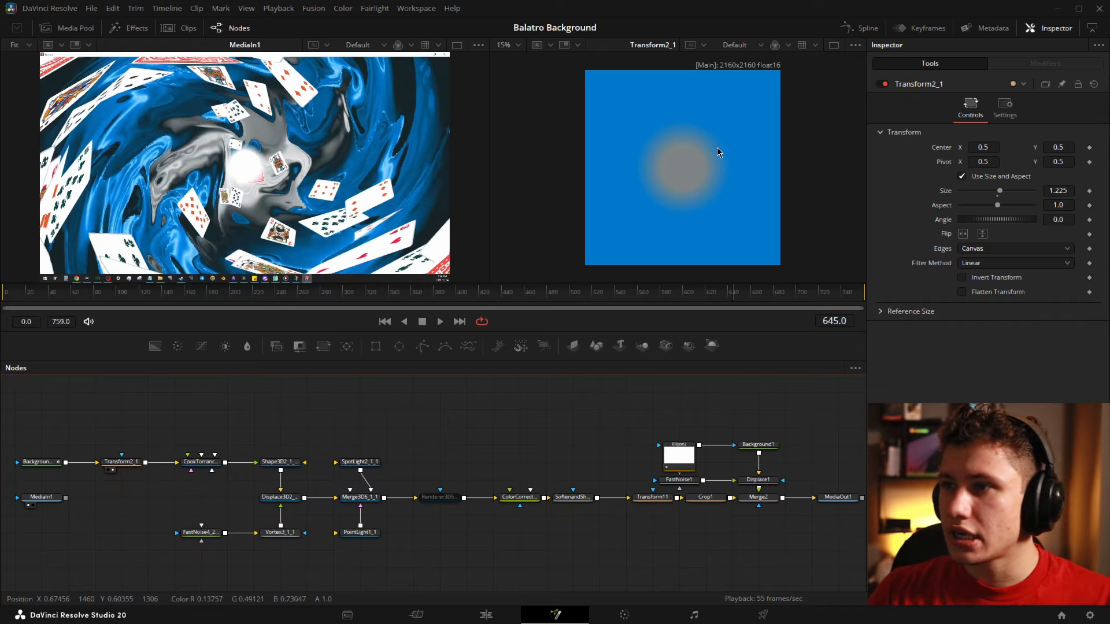
pyautogui.hotkey('ctrl', 'f')
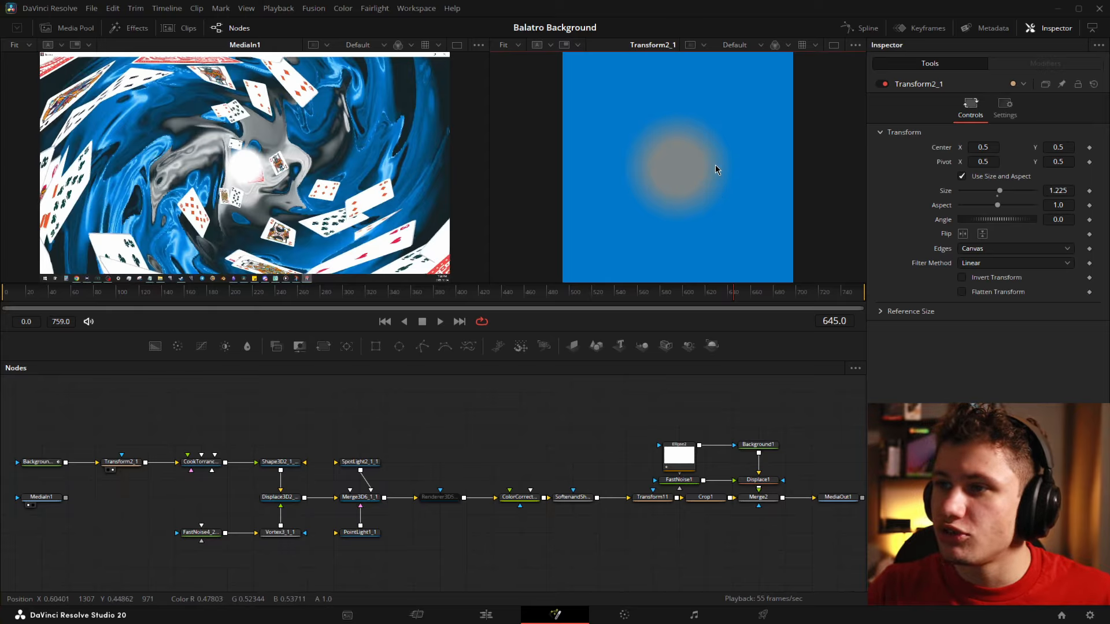
pyautogui.scroll(-1, 715, 165)
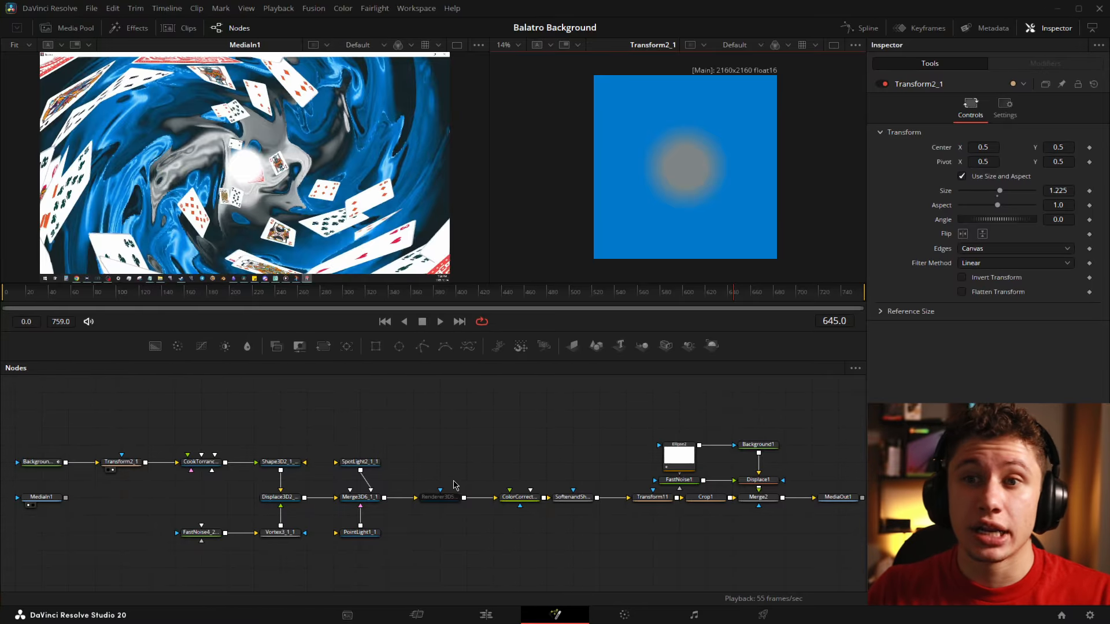
# Show the CookTorrance material in the second viewer and inspect its surface from several angles
pyautogui.middleClick(447, 443)
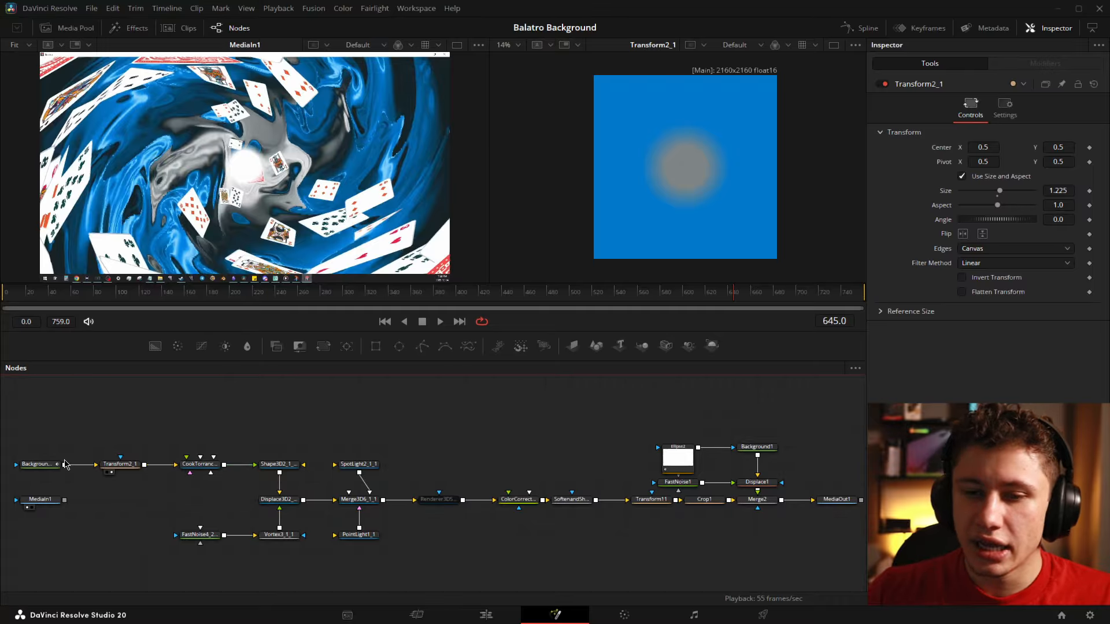
pyautogui.click(211, 465)
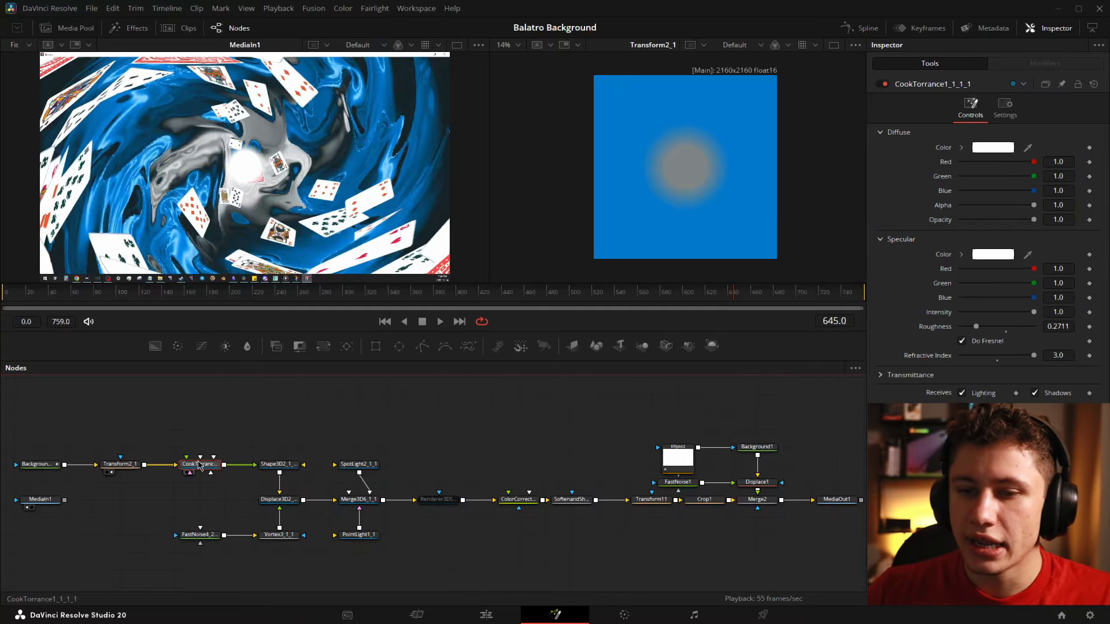
pyautogui.press('2')
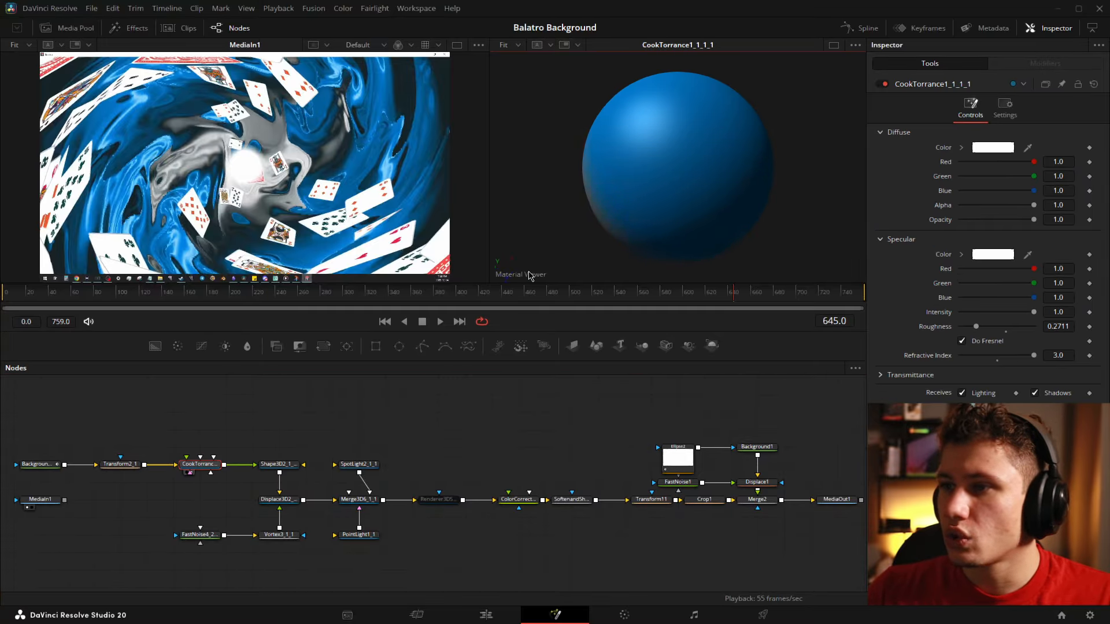
pyautogui.moveTo(517, 84); pyautogui.dragTo(755, 74)
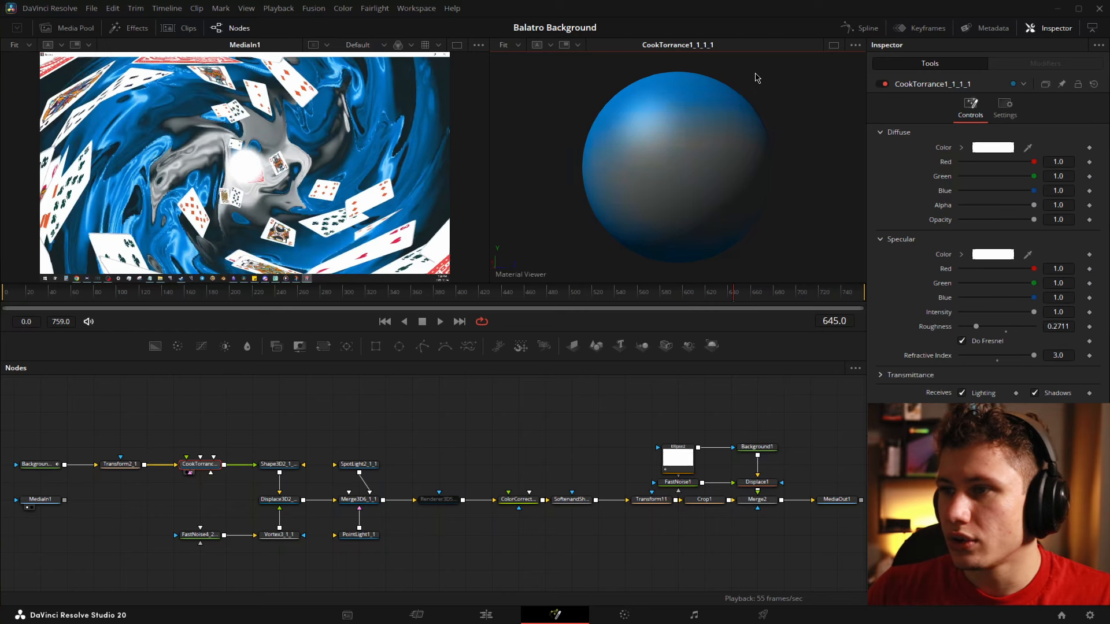
pyautogui.moveTo(682, 71); pyautogui.dragTo(793, 145)
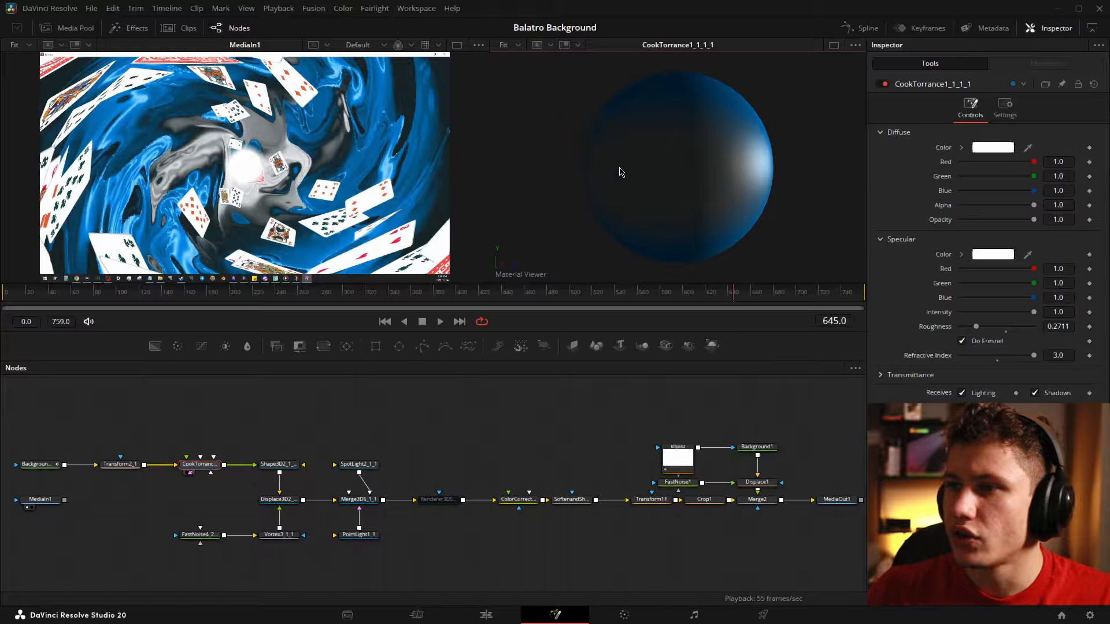
pyautogui.moveTo(698, 168); pyautogui.dragTo(613, 134)
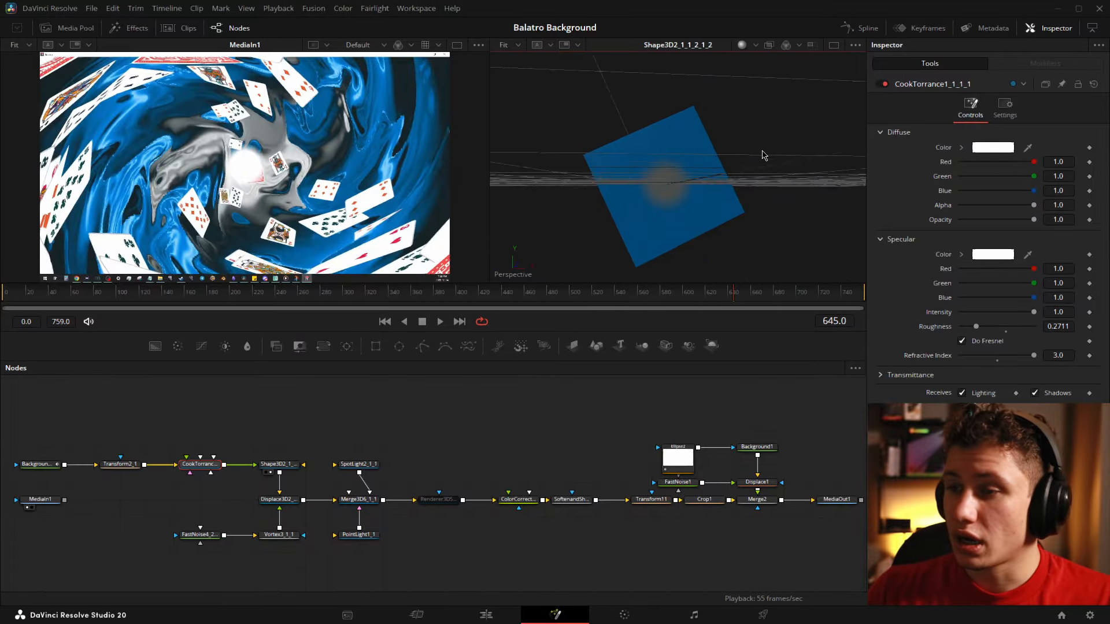
# Inspect the Shape3D plane in the second viewer's 3D perspective and bring up its parameters
pyautogui.moveTo(763, 155); pyautogui.dragTo(684, 218)
pyautogui.click(277, 465)
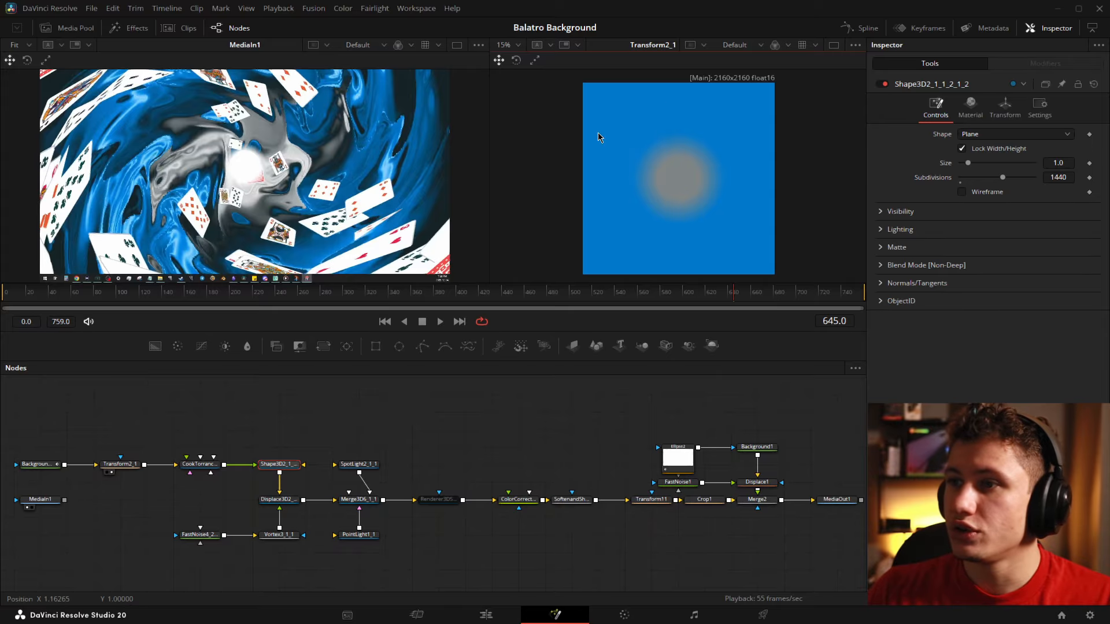
pyautogui.moveTo(279, 464); pyautogui.dragTo(735, 233)
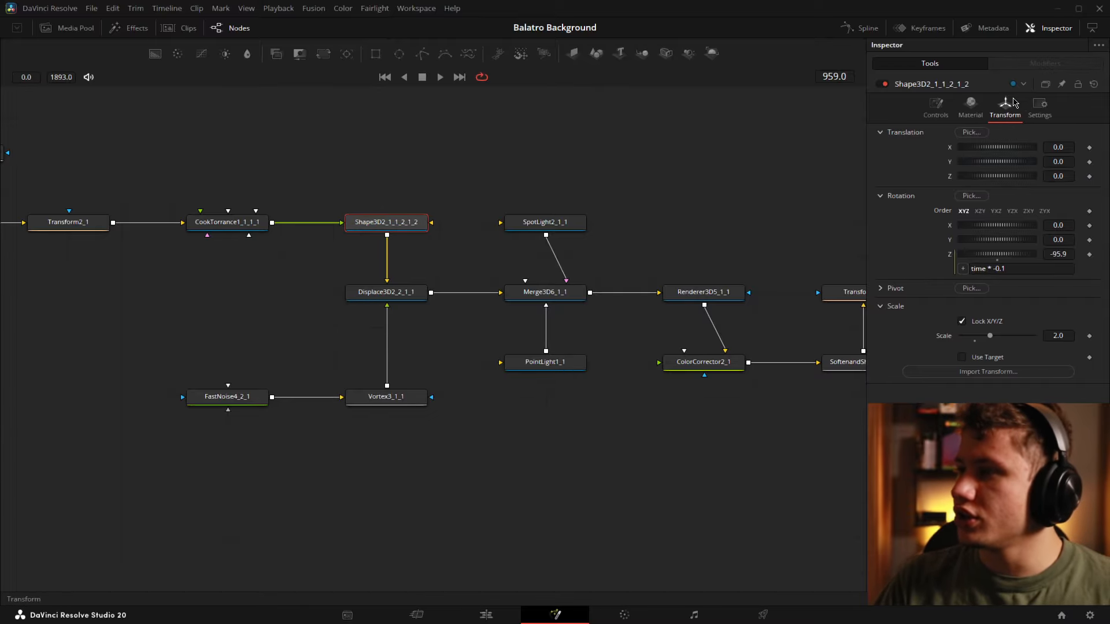
# Examine the time * -0.1 expression on the Shape3D plane's Z rotation
pyautogui.click(1037, 269)
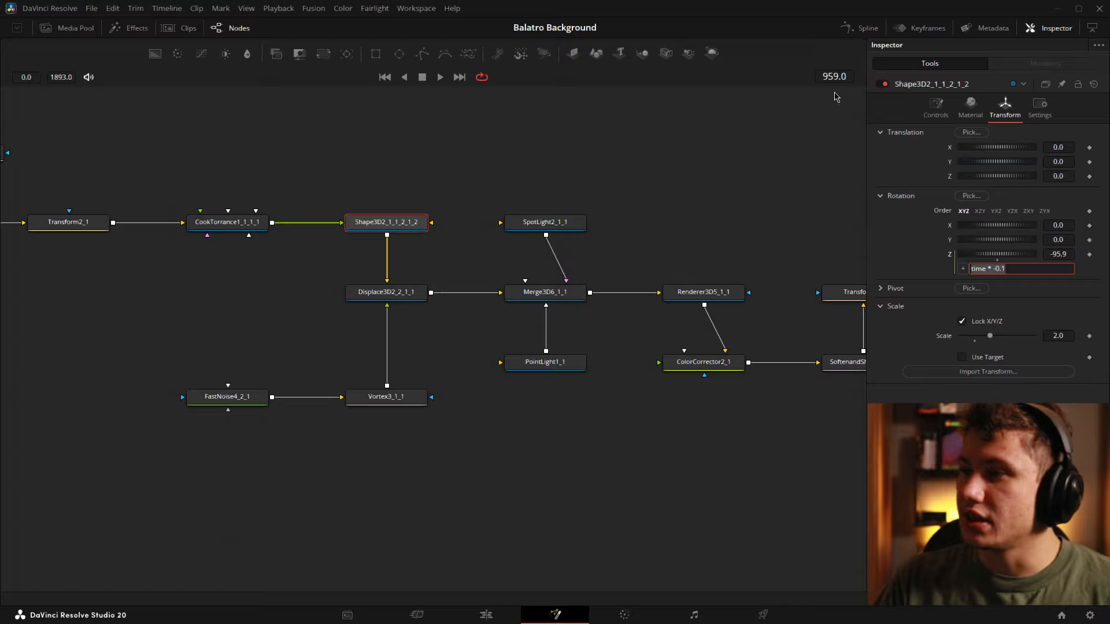
pyautogui.click(1083, 263)
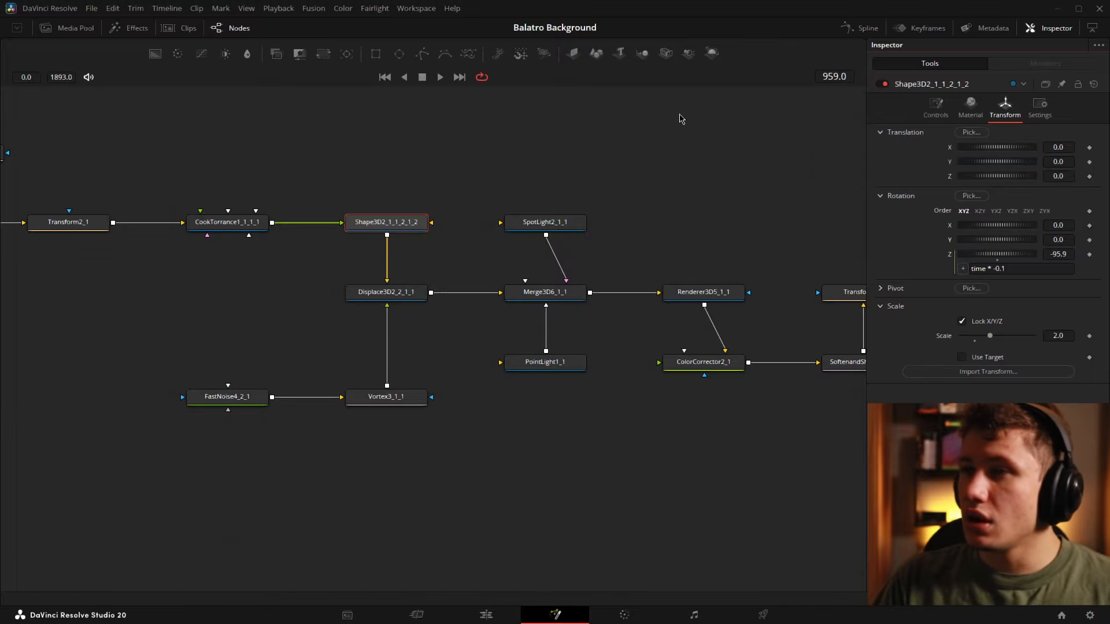
pyautogui.click(923, 269)
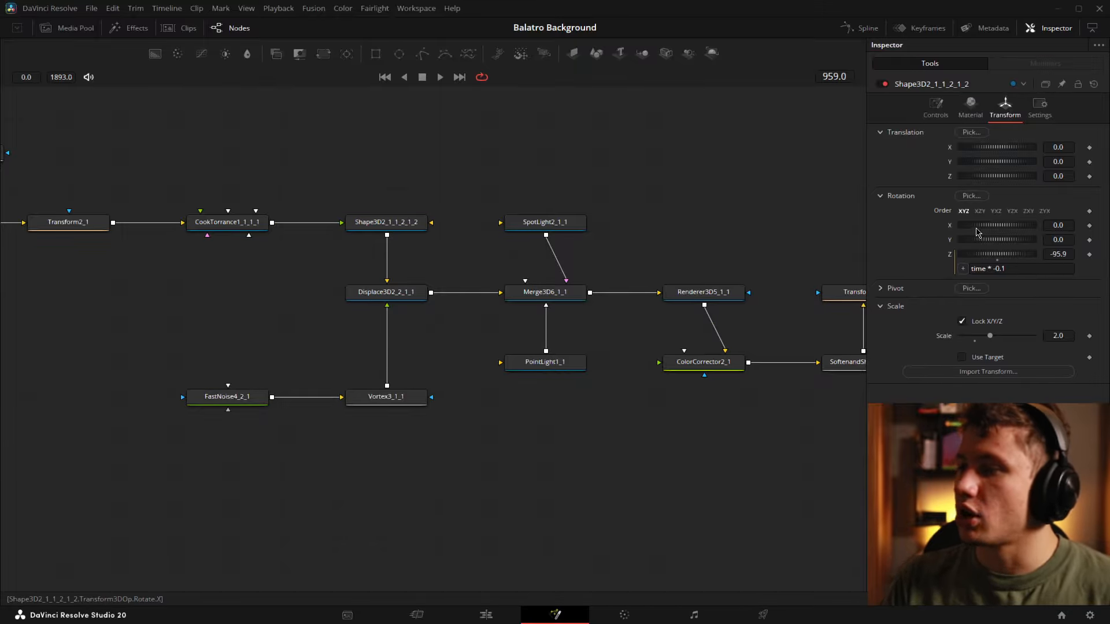
# Add an expression to the Shape3D plane's X rotation and remove it again
pyautogui.rightClick(952, 229)
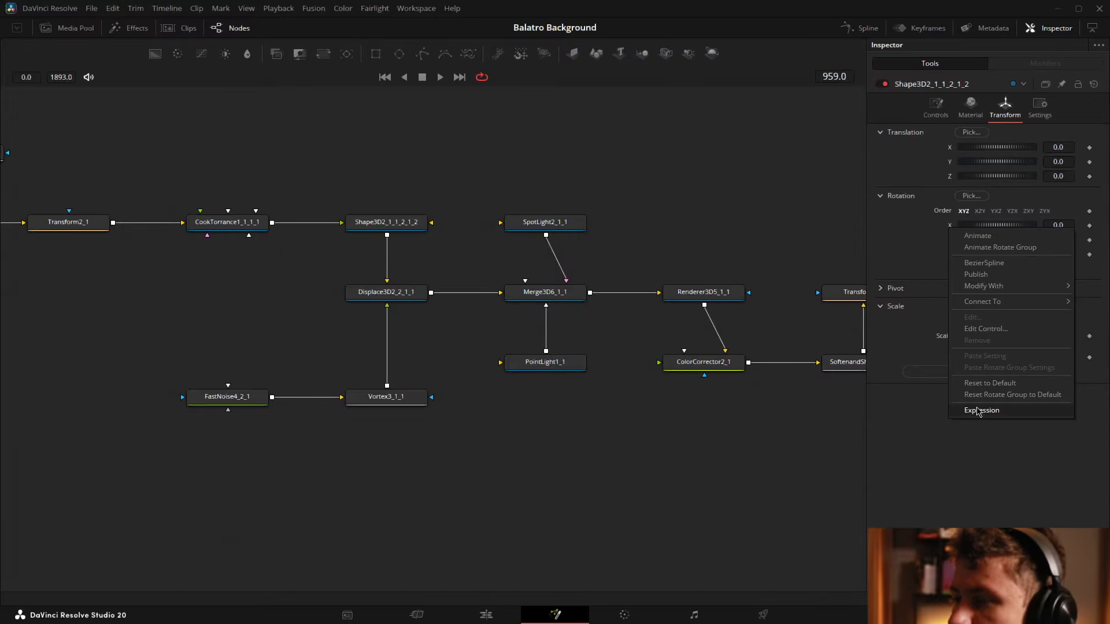
pyautogui.click(981, 410)
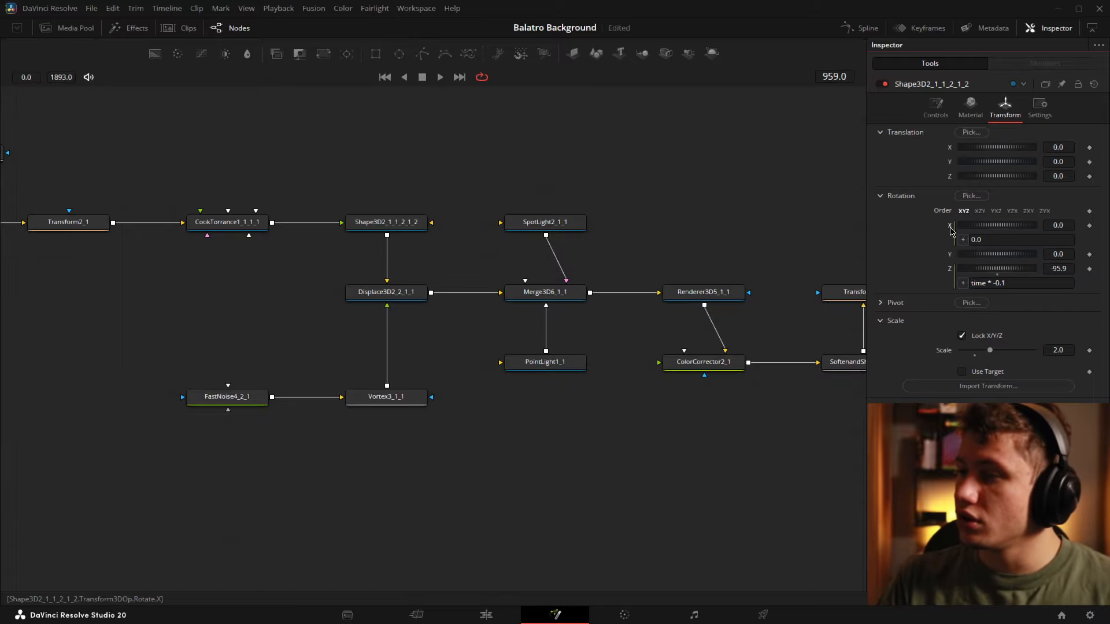
pyautogui.rightClick(950, 231)
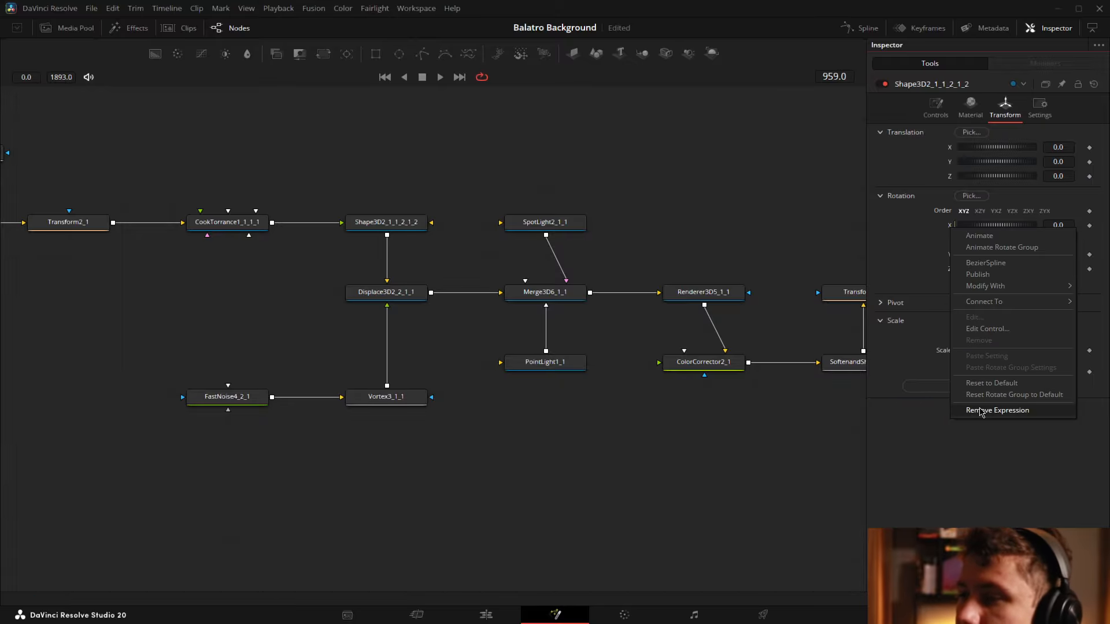
pyautogui.click(980, 411)
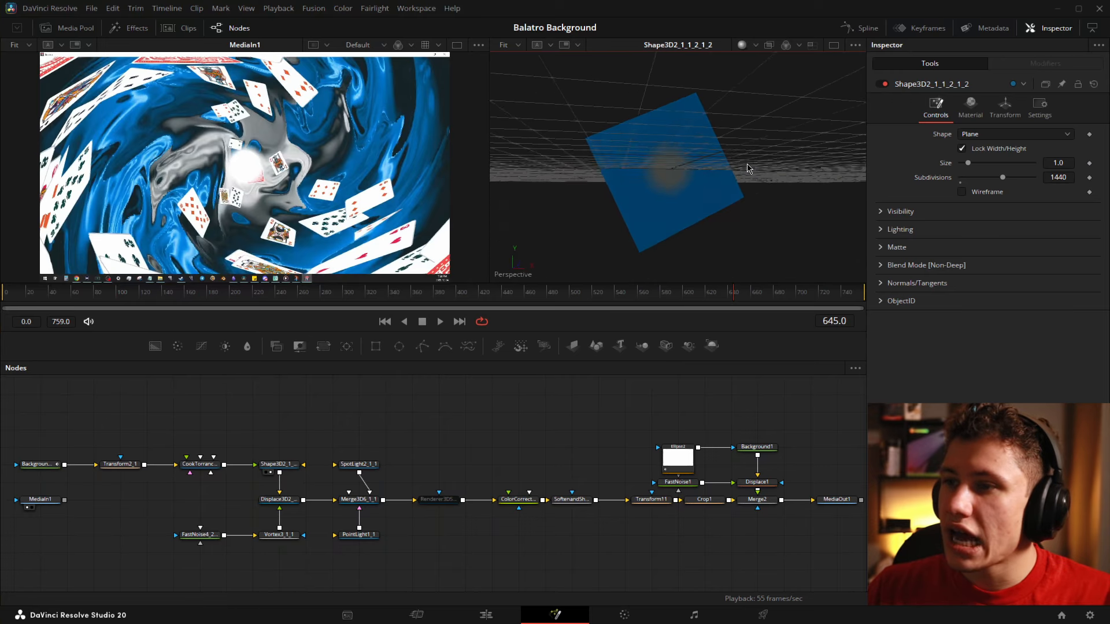
# Show the Displace3D node's output with the Vortex node disconnected from it, and save the project
pyautogui.moveTo(747, 169); pyautogui.dragTo(684, 223)
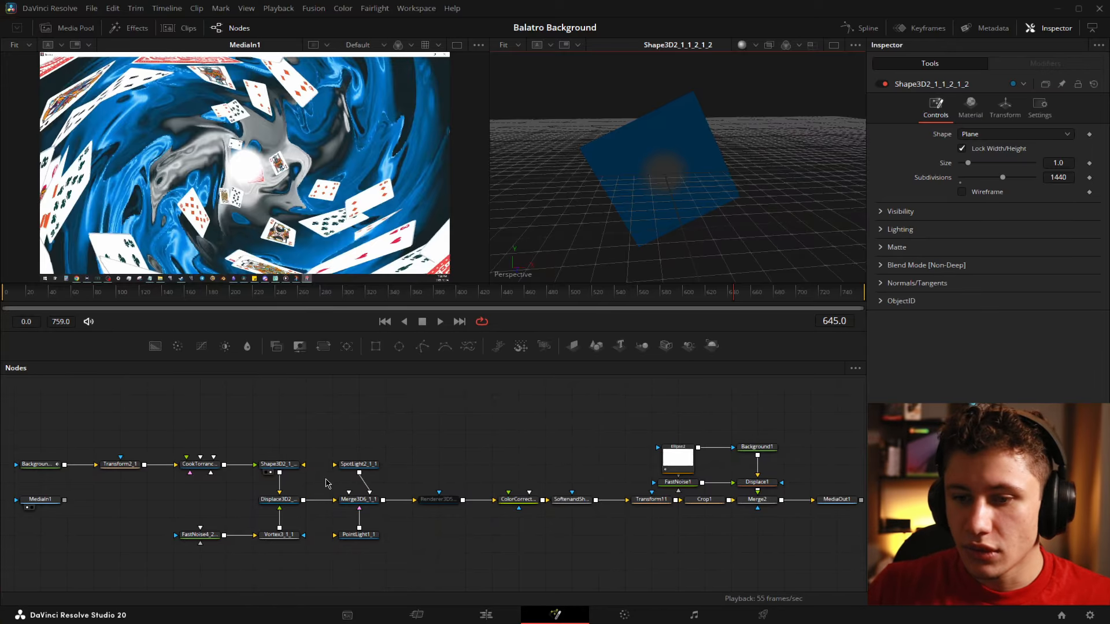
pyautogui.scroll(5, 179, 512)
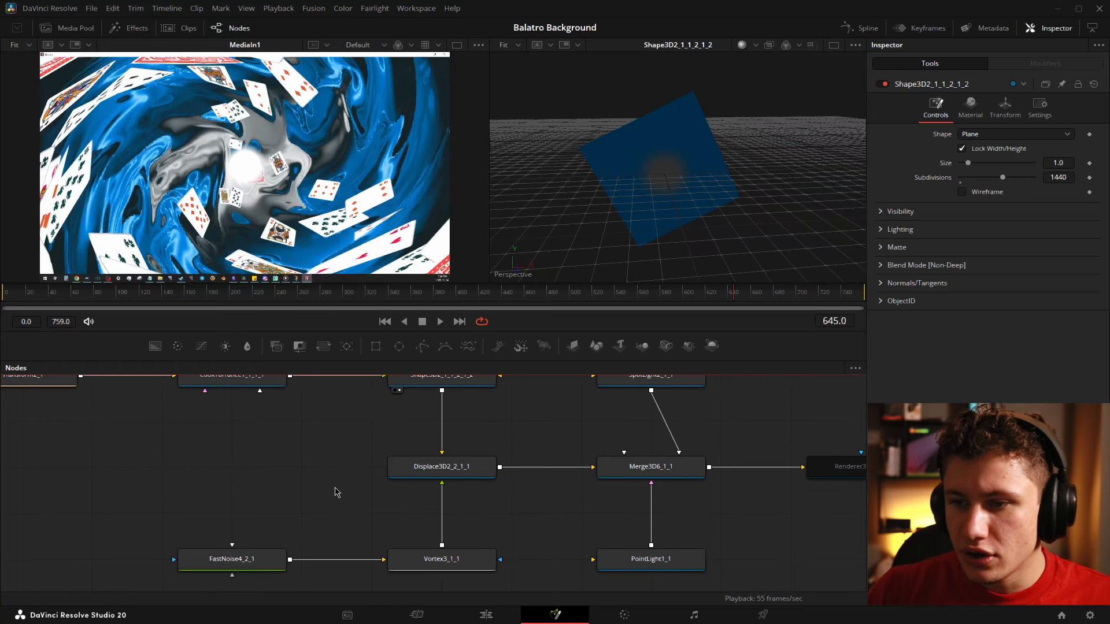
pyautogui.click(431, 471)
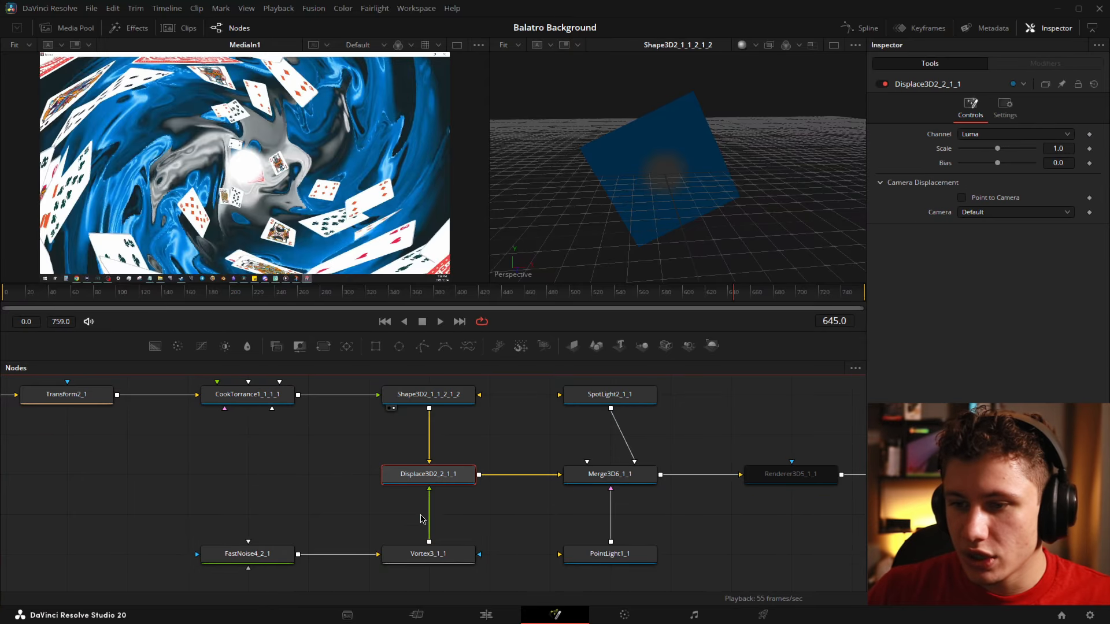
pyautogui.moveTo(428, 489); pyautogui.dragTo(646, 228)
pyautogui.click(453, 391)
pyautogui.click(759, 424)
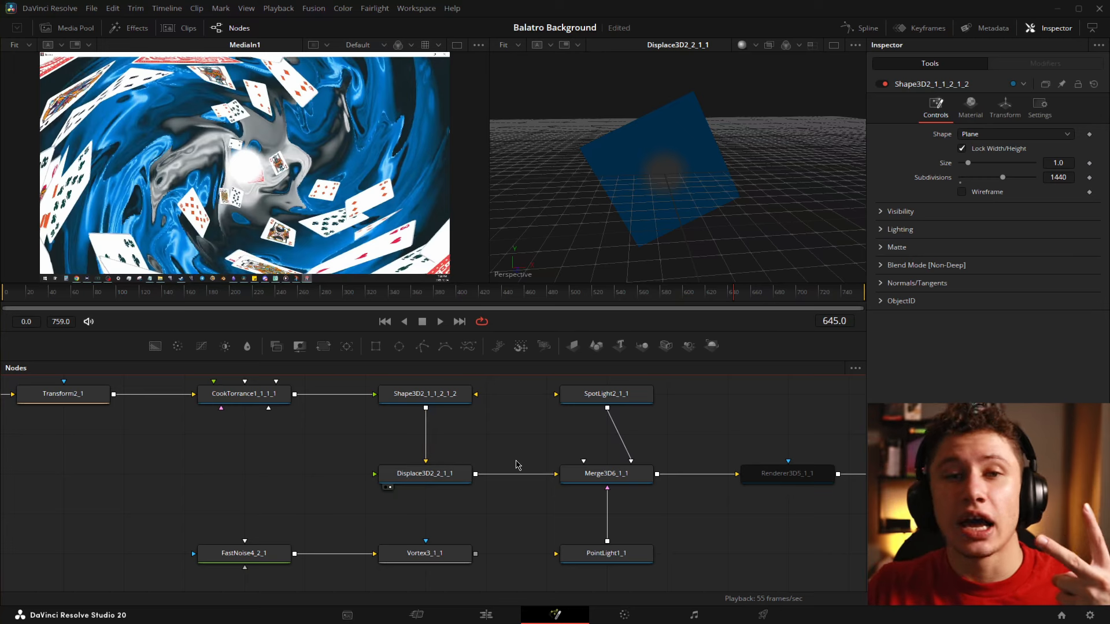
pyautogui.hotkey('ctrl', 's')
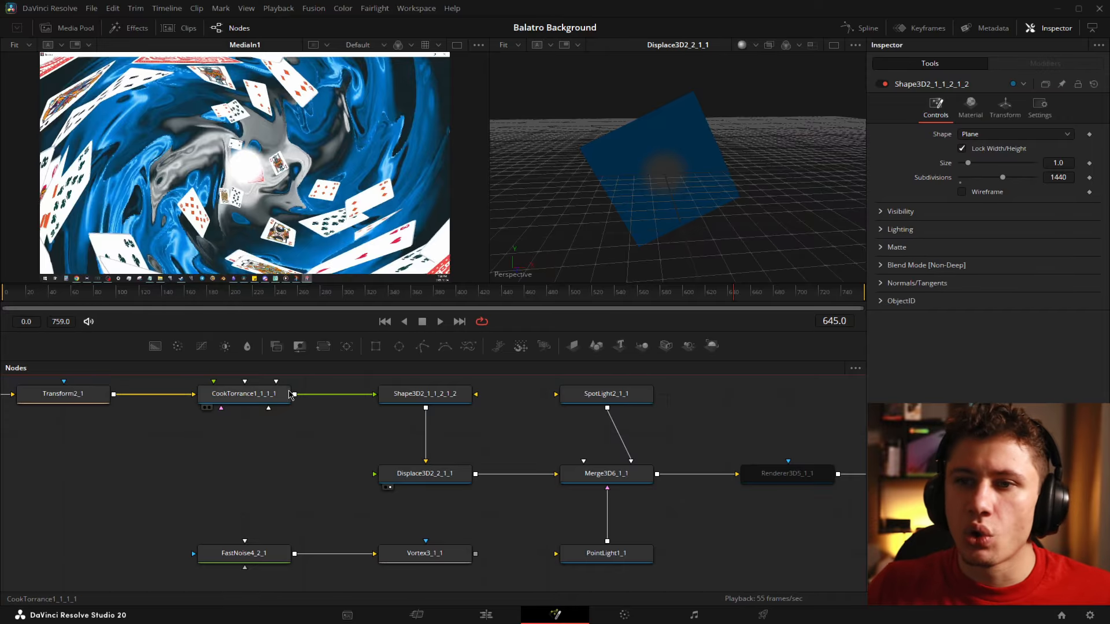
# Show the FastNoise4_2_1 output in the second viewer and display its noise settings
pyautogui.moveTo(165, 525); pyautogui.dragTo(292, 569)
pyautogui.press('2')
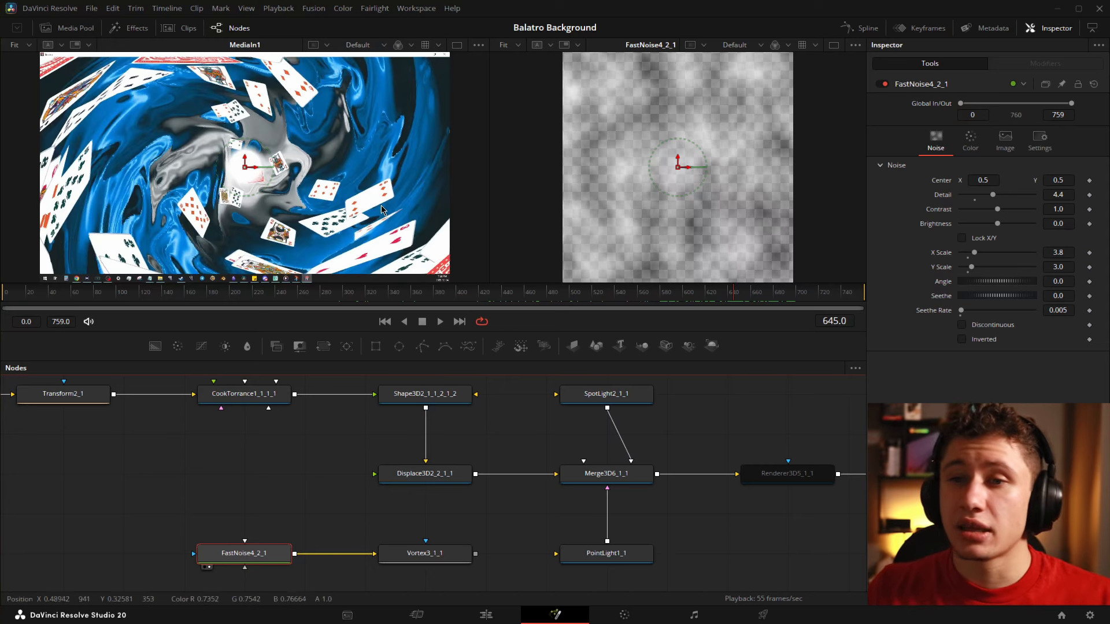
pyautogui.click(320, 504)
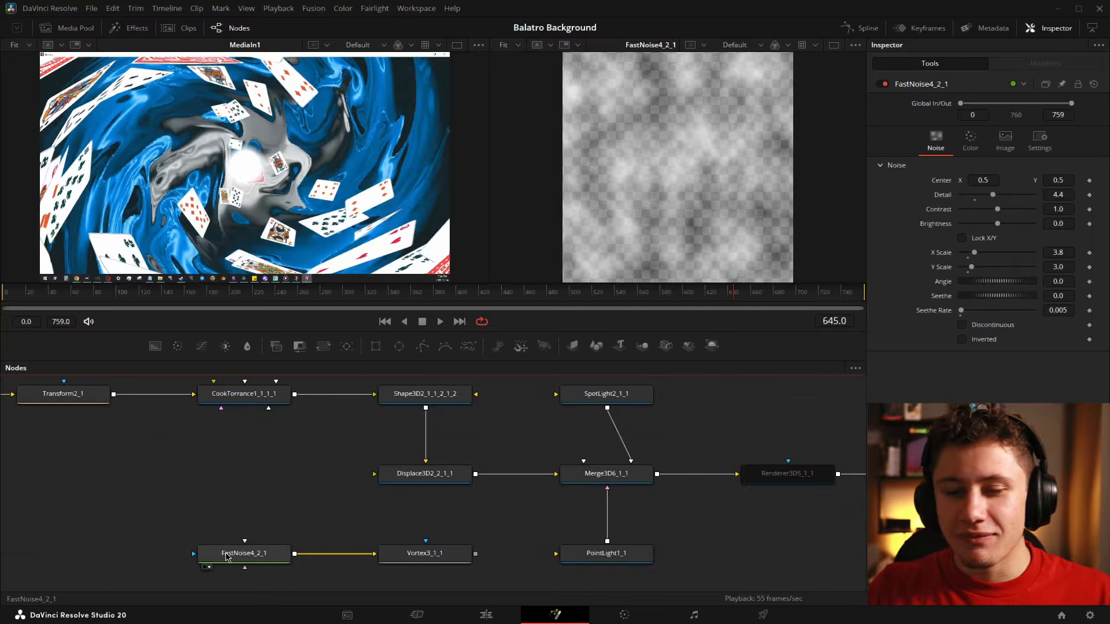
pyautogui.click(229, 553)
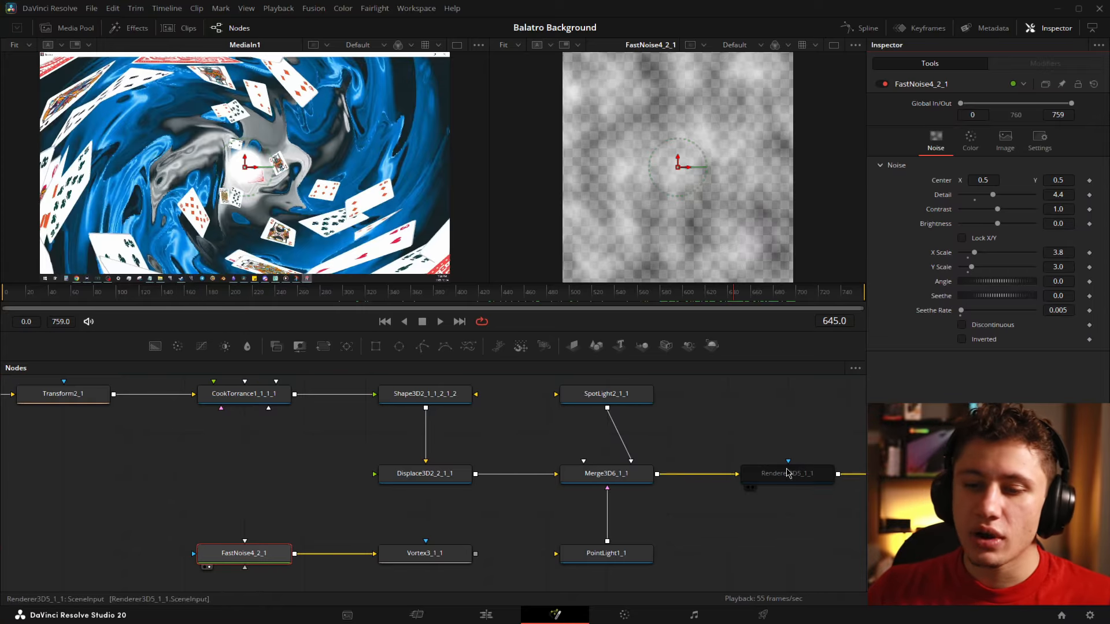
# Try the Gradient color type on the FastNoise node, return it to Two Color, and go back to its noise settings
pyautogui.click(972, 146)
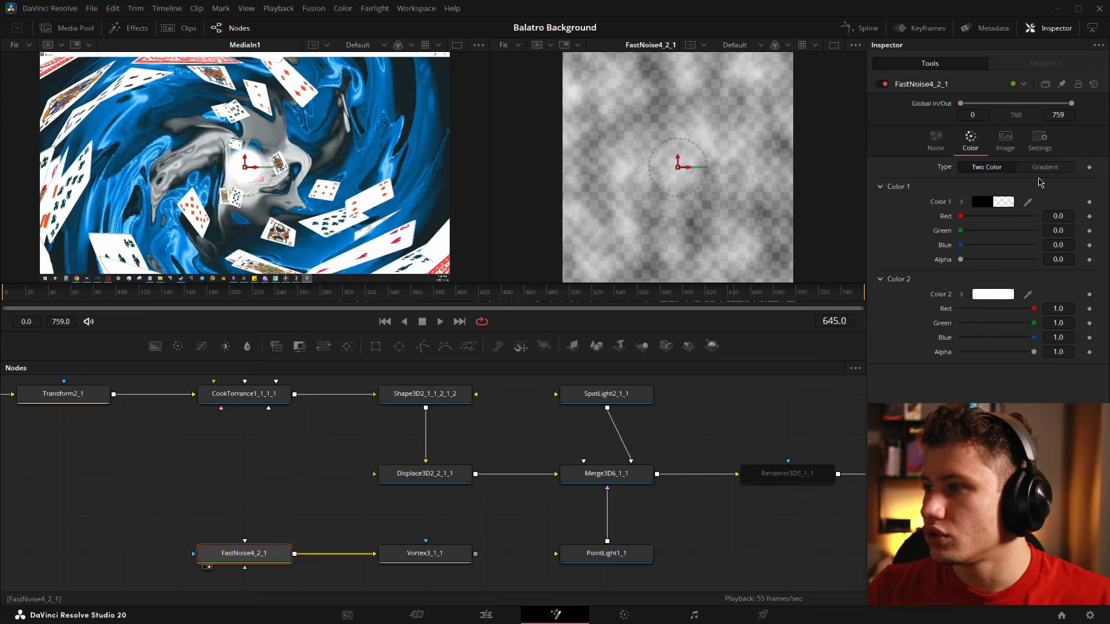
pyautogui.click(1043, 167)
pyautogui.click(992, 167)
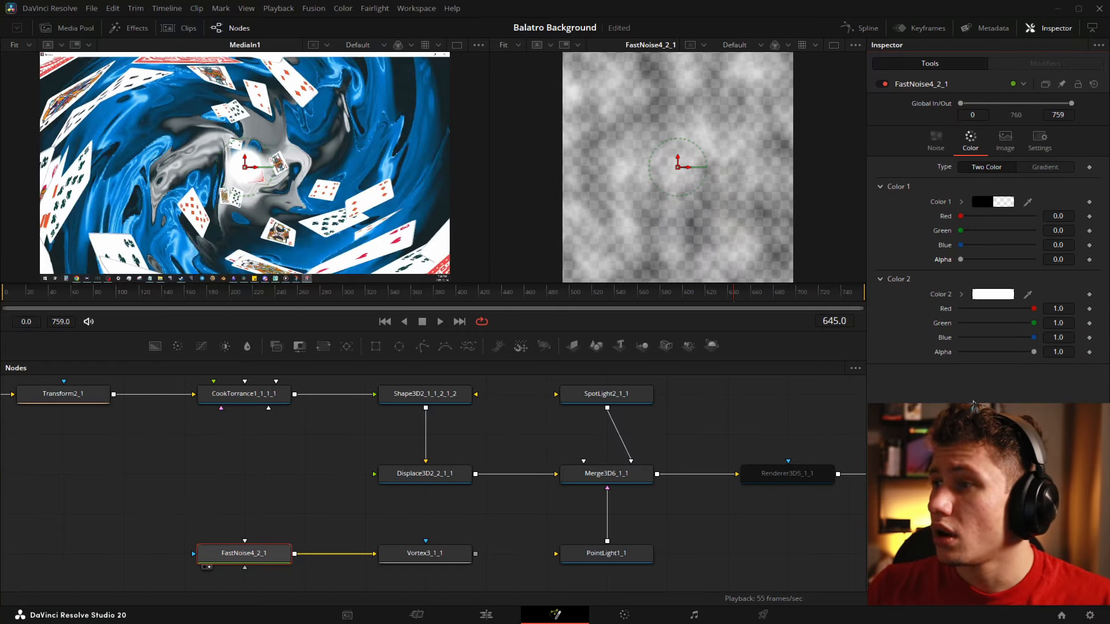
pyautogui.click(936, 140)
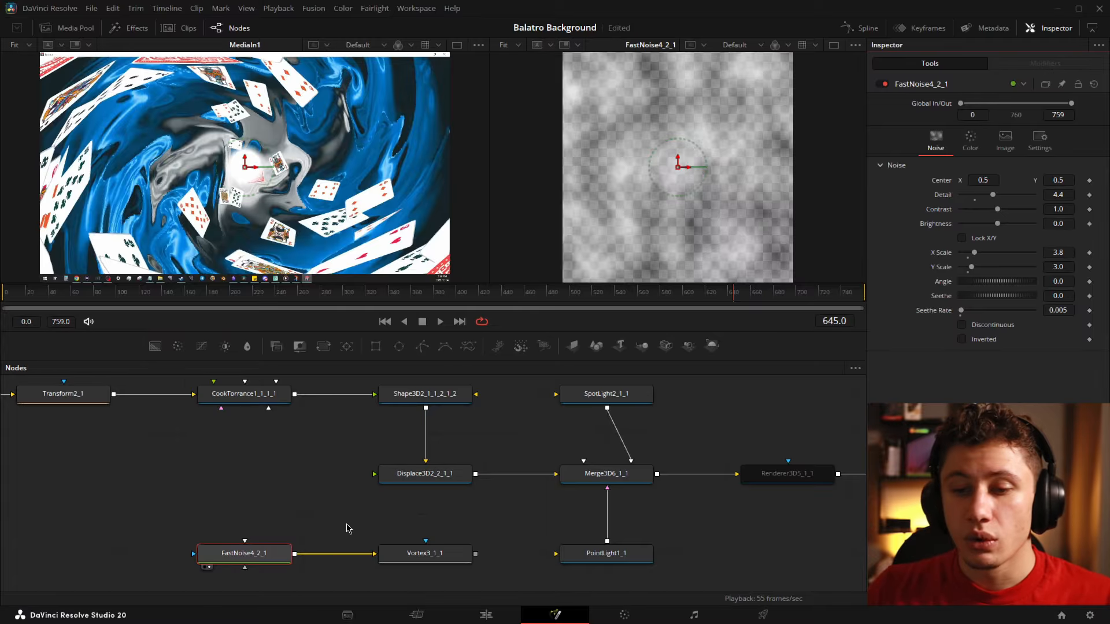
# Show the Vortex3_1_1 node's swirled noise output in the second viewer and display its parameters
pyautogui.click(437, 561)
pyautogui.press('2')
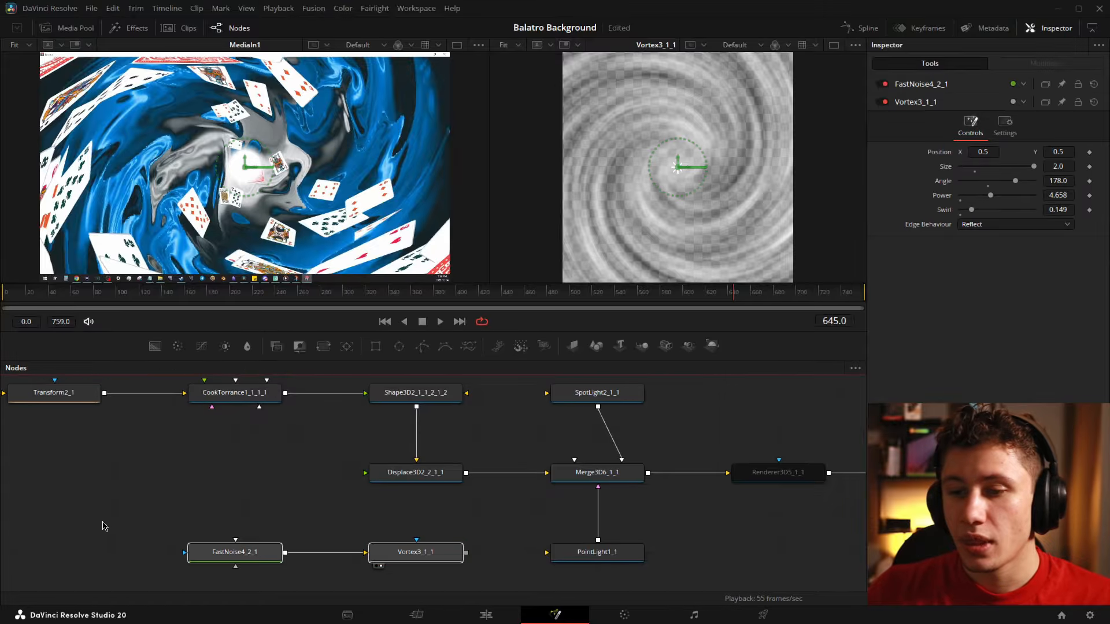
# Connect the Vortex3_1_1 output to the Displace3D2_2_1_1 node and inspect the displaced shape in the second viewer from different angles
pyautogui.moveTo(113, 519); pyautogui.dragTo(498, 585)
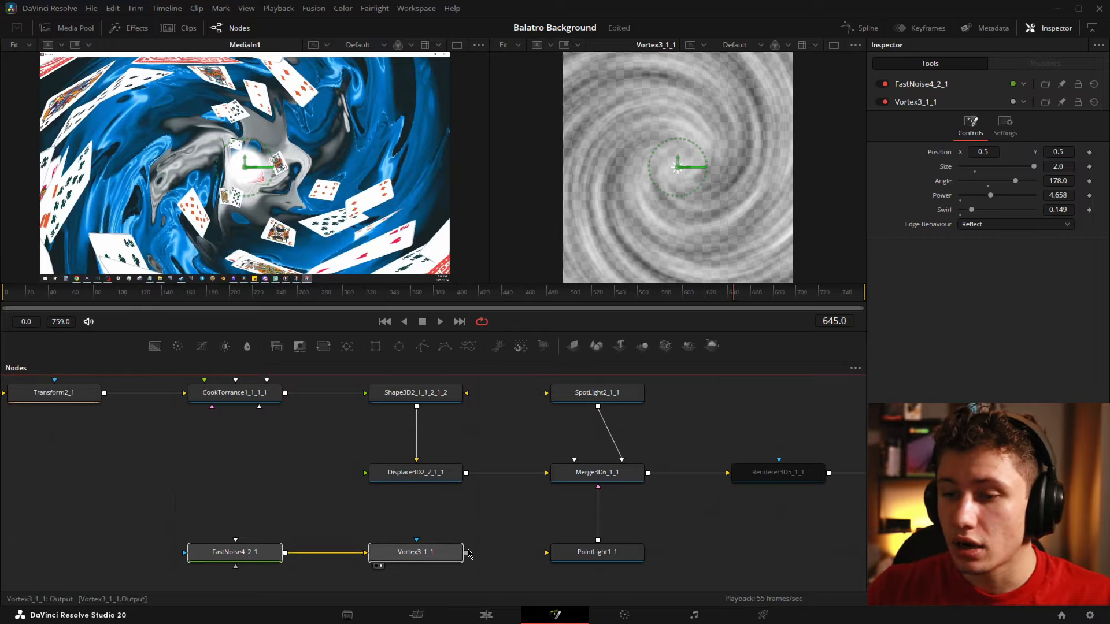
pyautogui.moveTo(467, 555); pyautogui.dragTo(422, 482)
pyautogui.click(435, 480)
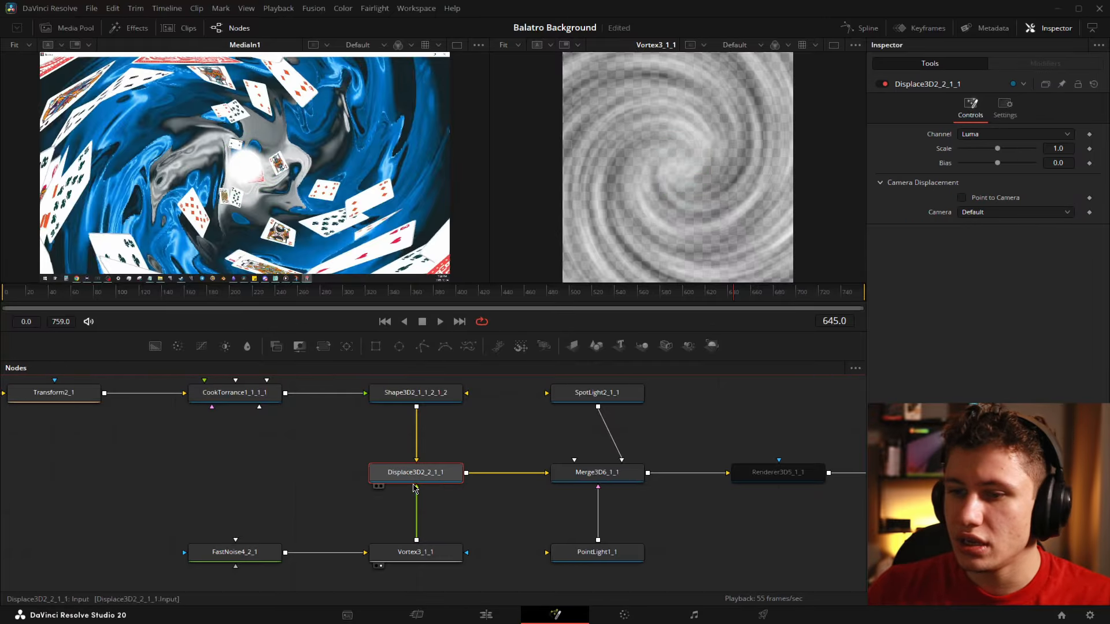
pyautogui.press('2')
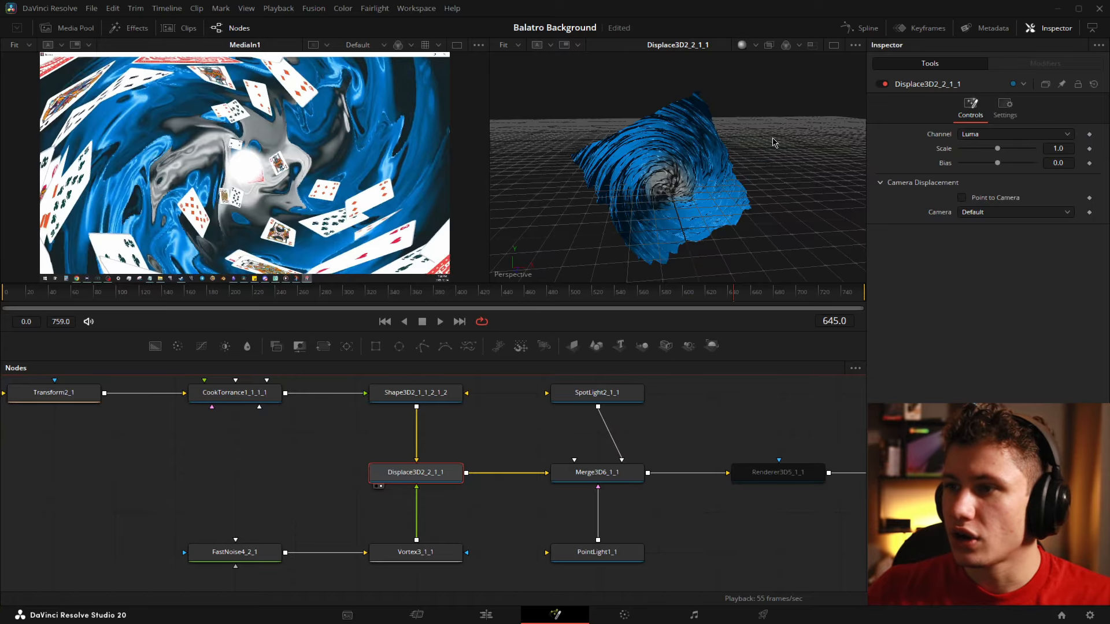
pyautogui.moveTo(773, 139); pyautogui.dragTo(697, 250)
pyautogui.scroll(4, 700, 166)
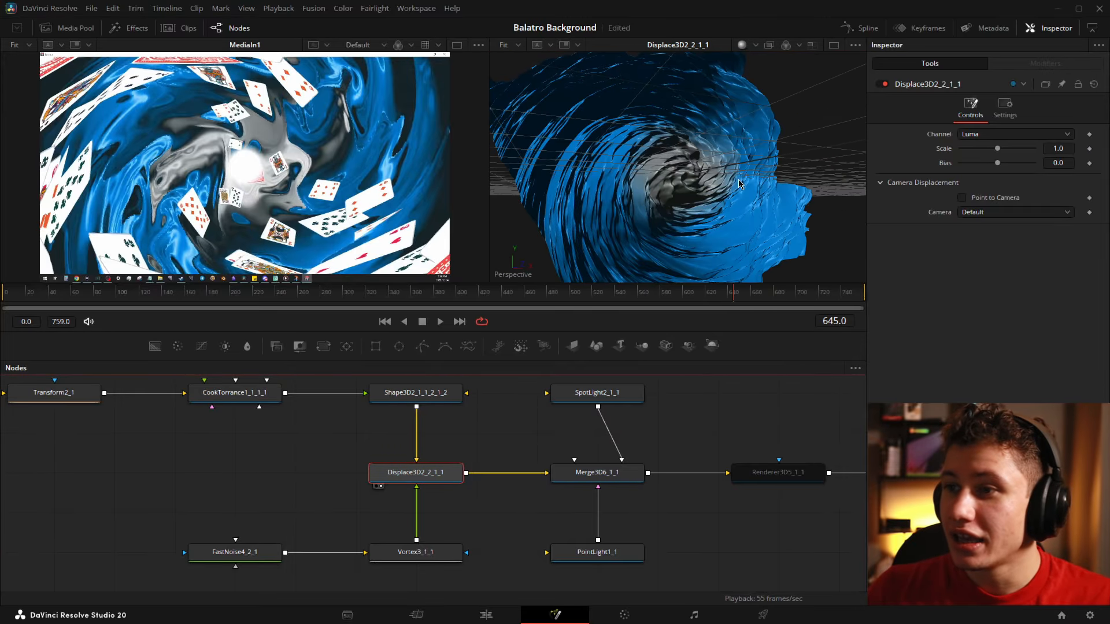
pyautogui.moveTo(740, 184); pyautogui.dragTo(756, 68)
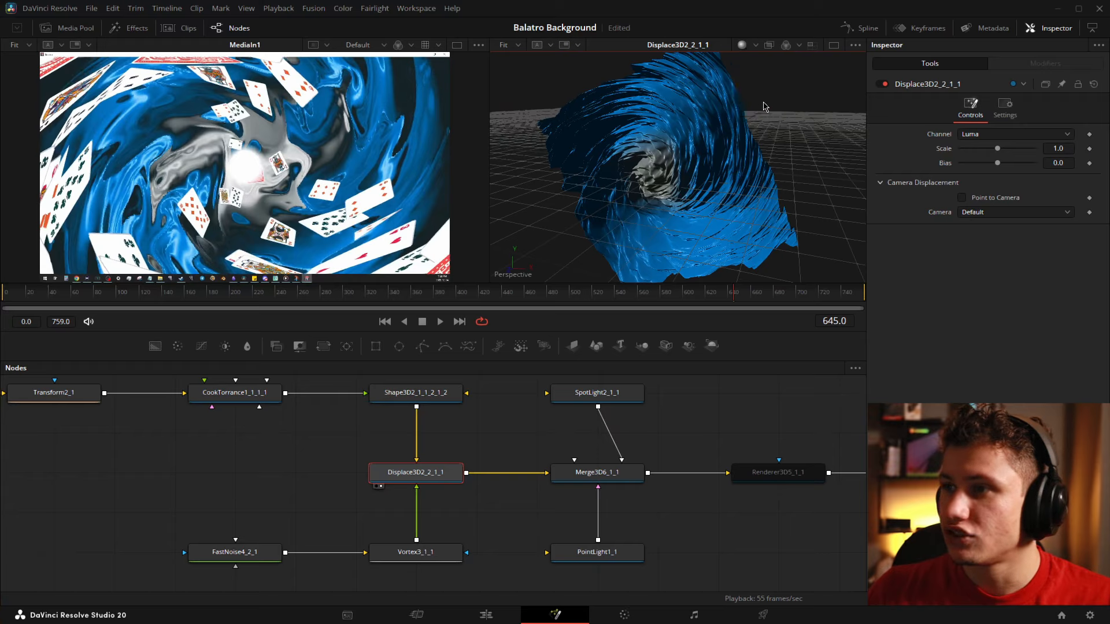
# Compare the displaced shape in the second viewer with the viewer's lighting turned off and back on
pyautogui.click(755, 93)
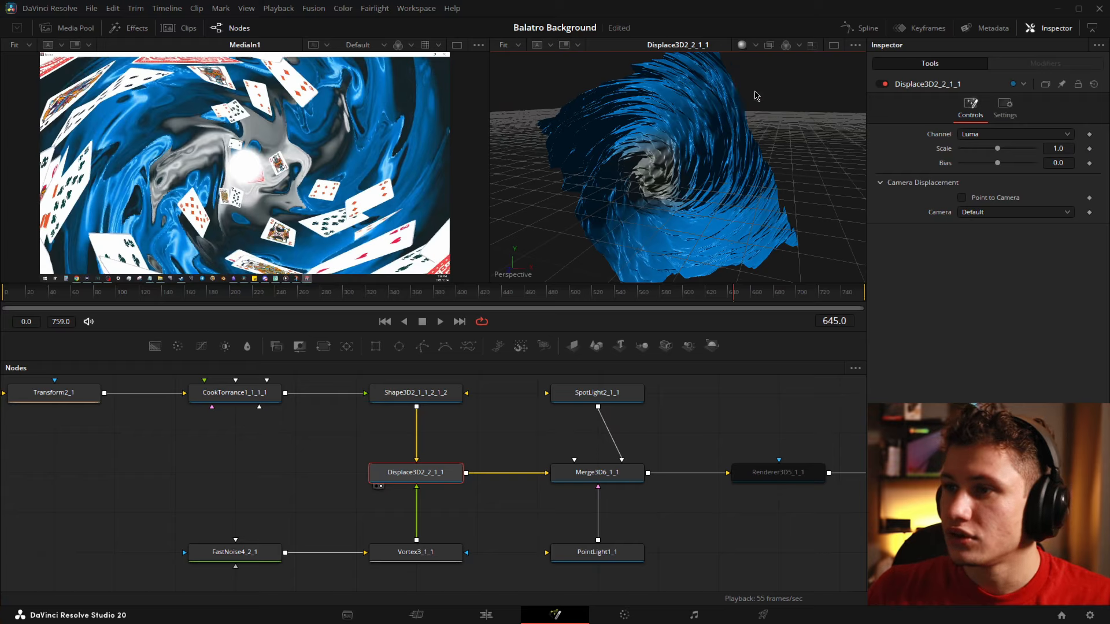
pyautogui.click(755, 47)
pyautogui.click(755, 93)
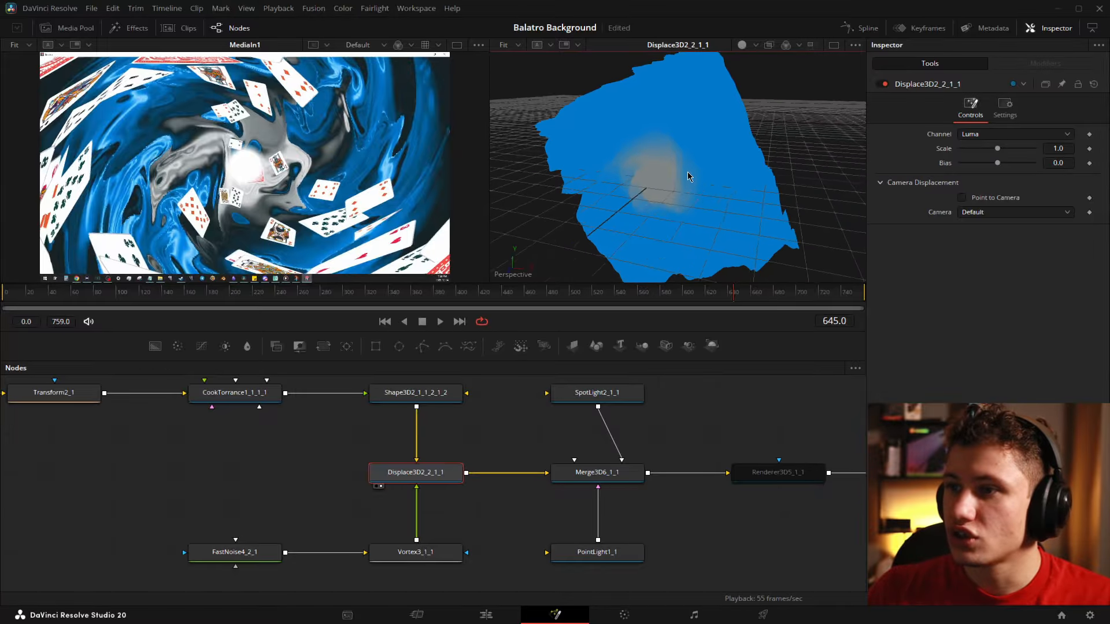
pyautogui.moveTo(688, 178)
pyautogui.mouseDown()
pyautogui.moveTo(752, 272)
pyautogui.moveTo(744, 181)
pyautogui.moveTo(719, 149)
pyautogui.moveTo(746, 86)
pyautogui.mouseUp()
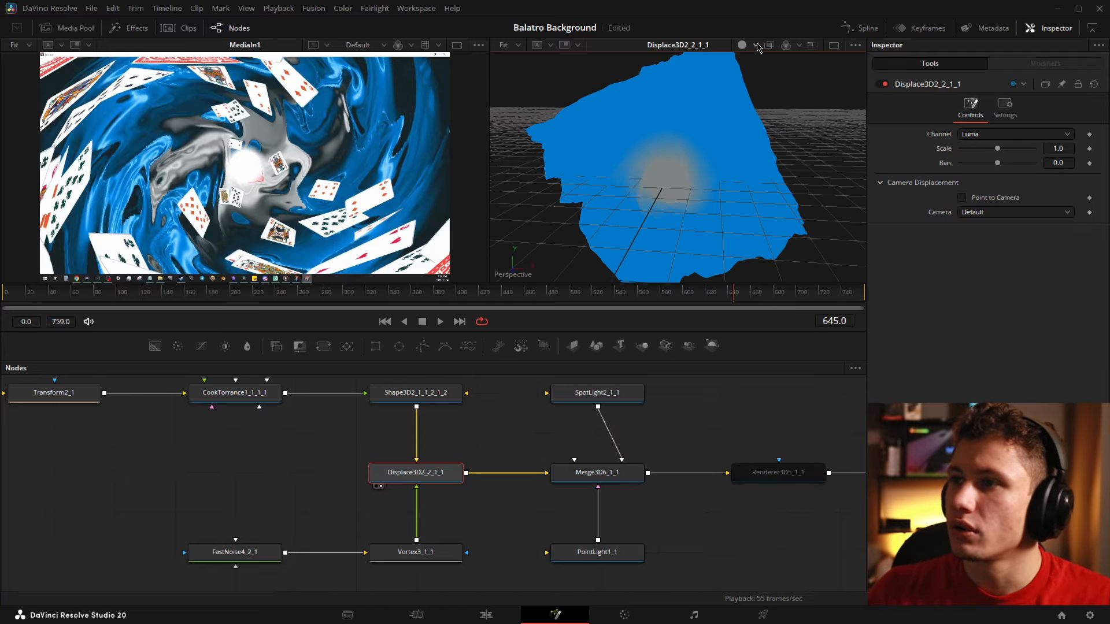
pyautogui.click(756, 45)
pyautogui.click(755, 107)
pyautogui.moveTo(724, 149)
pyautogui.mouseDown()
pyautogui.moveTo(716, 102)
pyautogui.moveTo(763, 115)
pyautogui.moveTo(722, 155)
pyautogui.moveTo(734, 199)
pyautogui.mouseUp()
pyautogui.rightClick(735, 199)
pyautogui.click(737, 427)
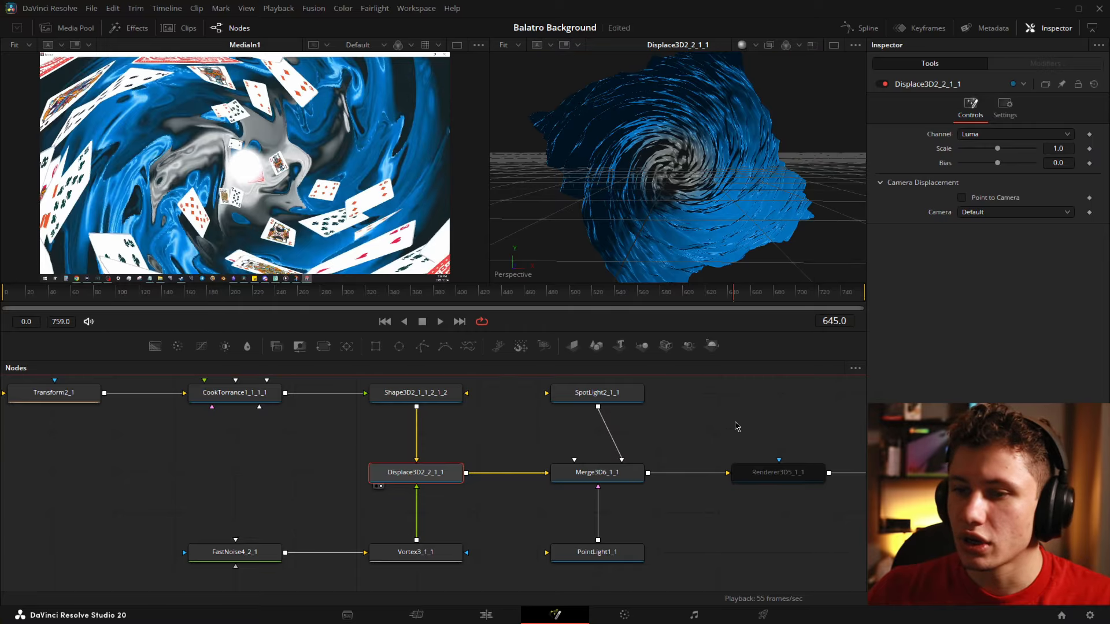
# Compare the Merge3D6_1_1 and Displace3D2_2_1_1 outputs in the second viewer and examine the spot light and point light feeding the merge
pyautogui.moveTo(694, 450); pyautogui.dragTo(612, 455)
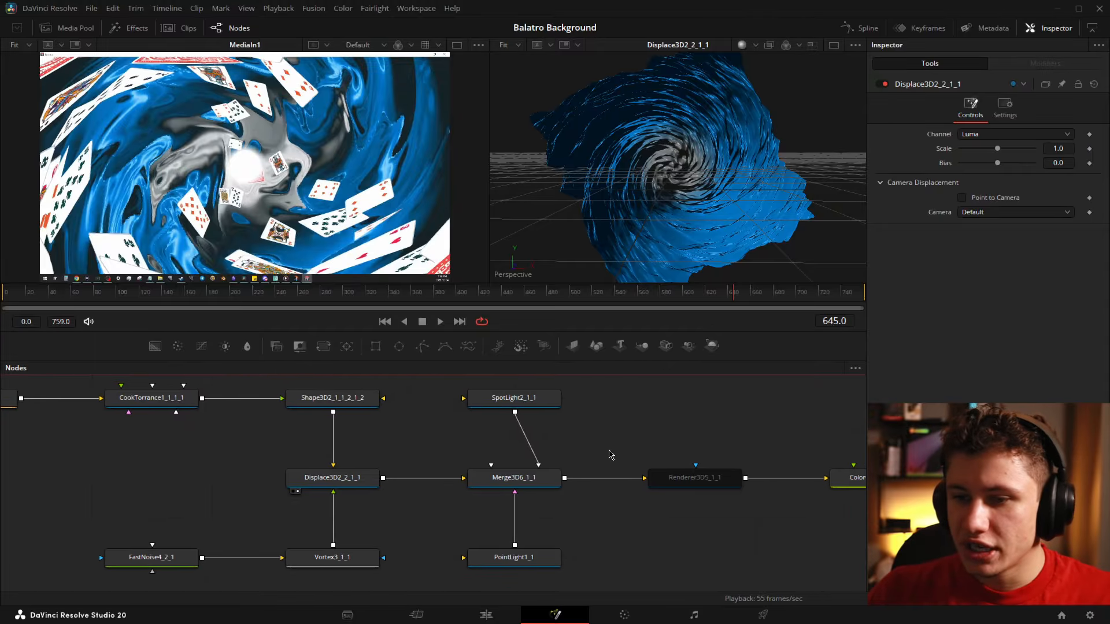
pyautogui.moveTo(531, 480); pyautogui.dragTo(685, 182)
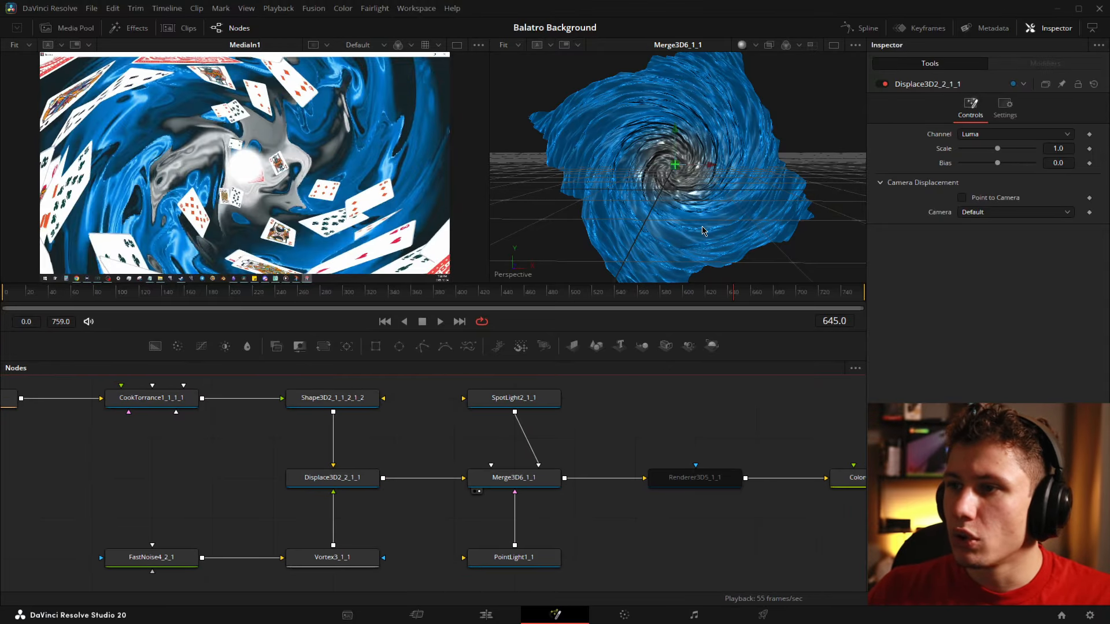
pyautogui.moveTo(341, 478); pyautogui.dragTo(566, 211)
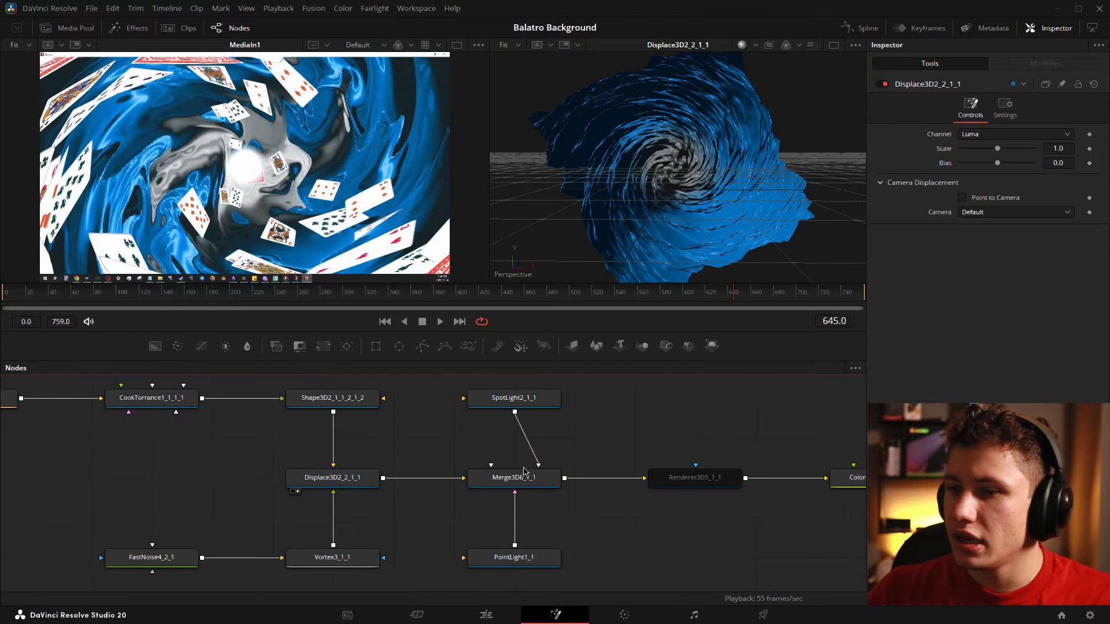
pyautogui.moveTo(523, 469); pyautogui.dragTo(679, 205)
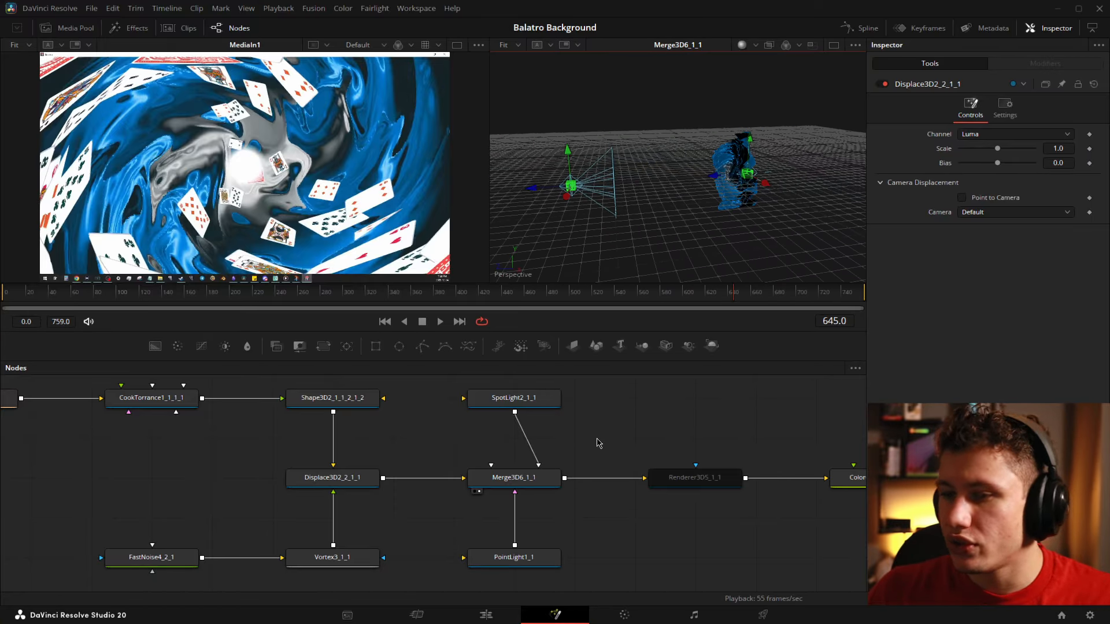
pyautogui.click(521, 399)
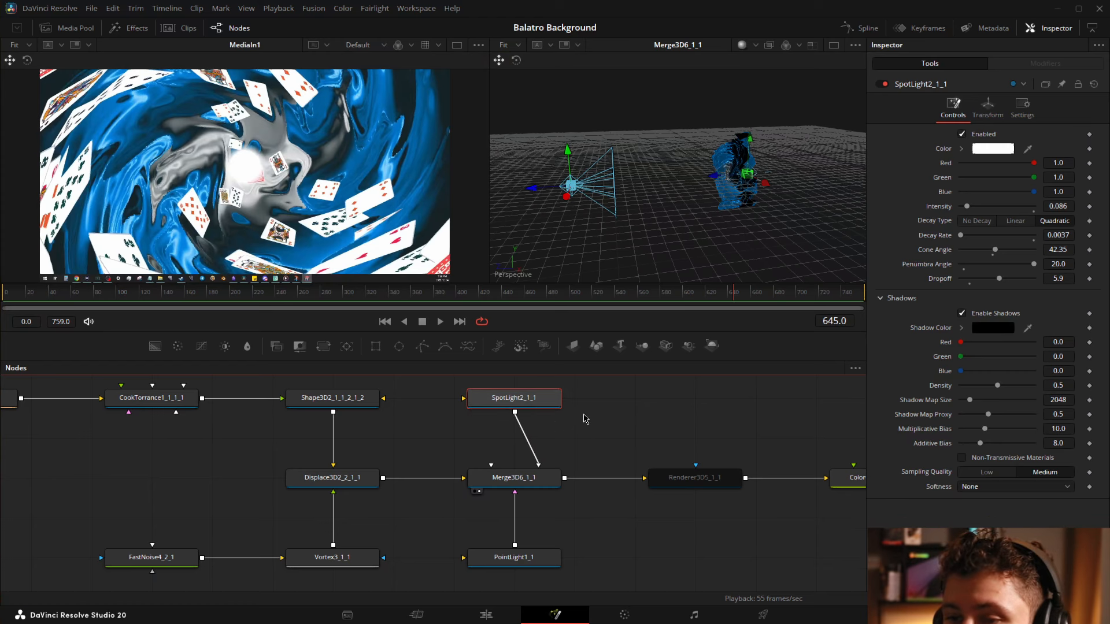
pyautogui.click(513, 557)
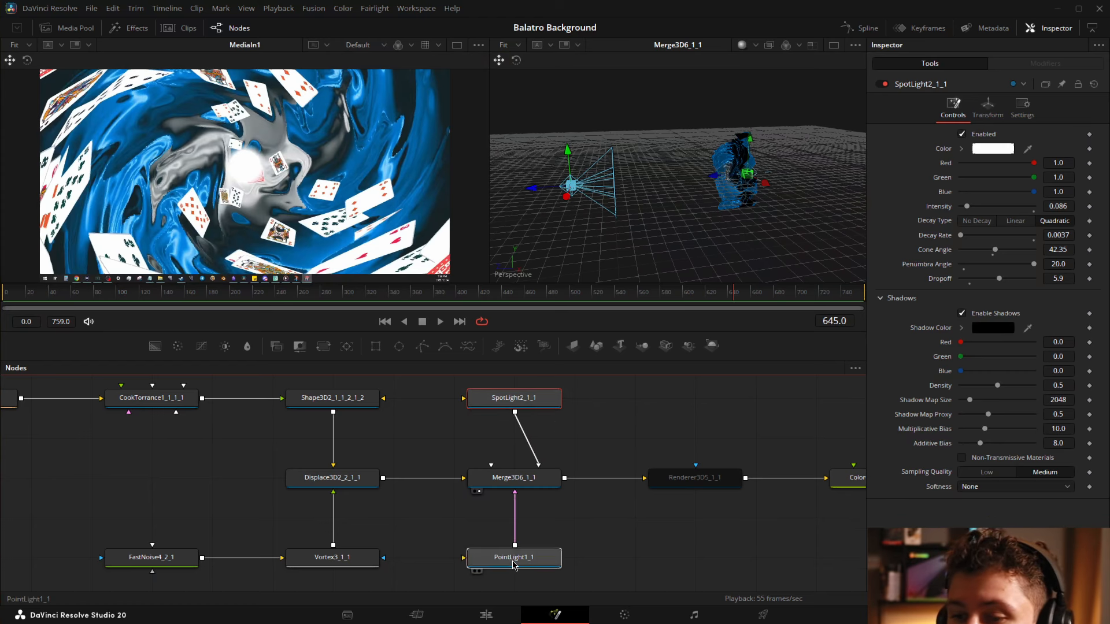
# Enable the Renderer3D5_1_1 node and show its rendered output in the second viewer
pyautogui.click(683, 485)
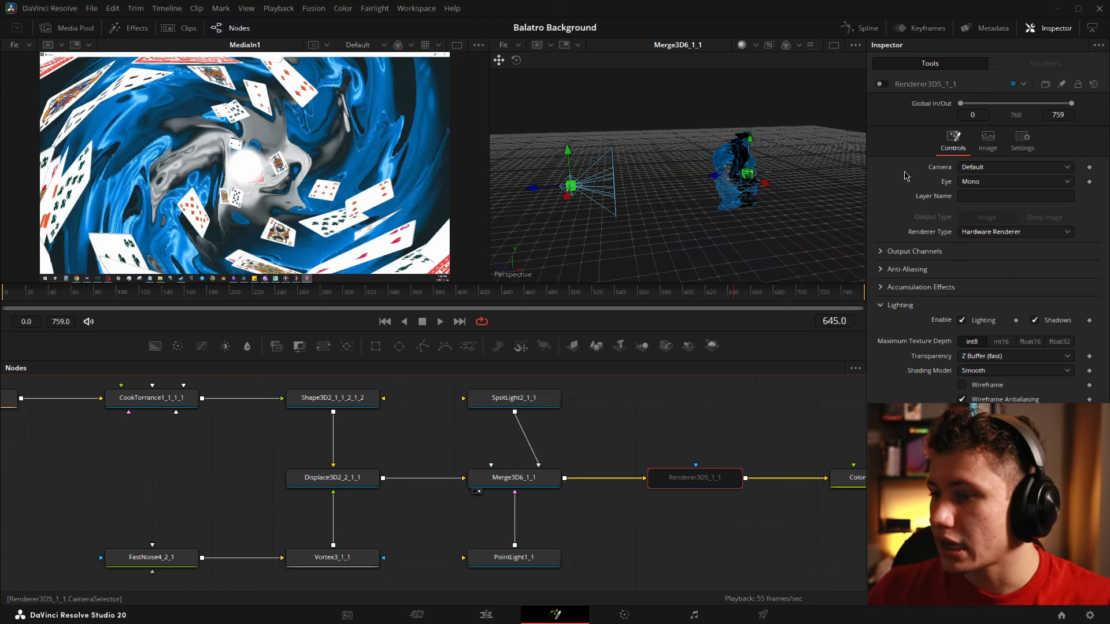
pyautogui.moveTo(710, 453); pyautogui.dragTo(601, 466)
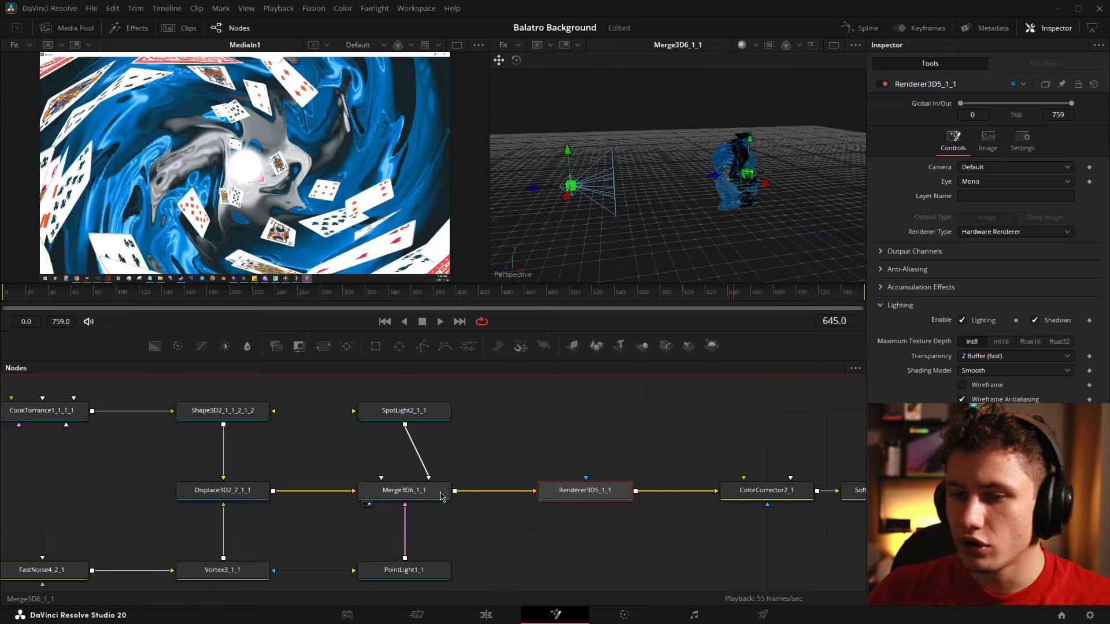
pyautogui.press('2')
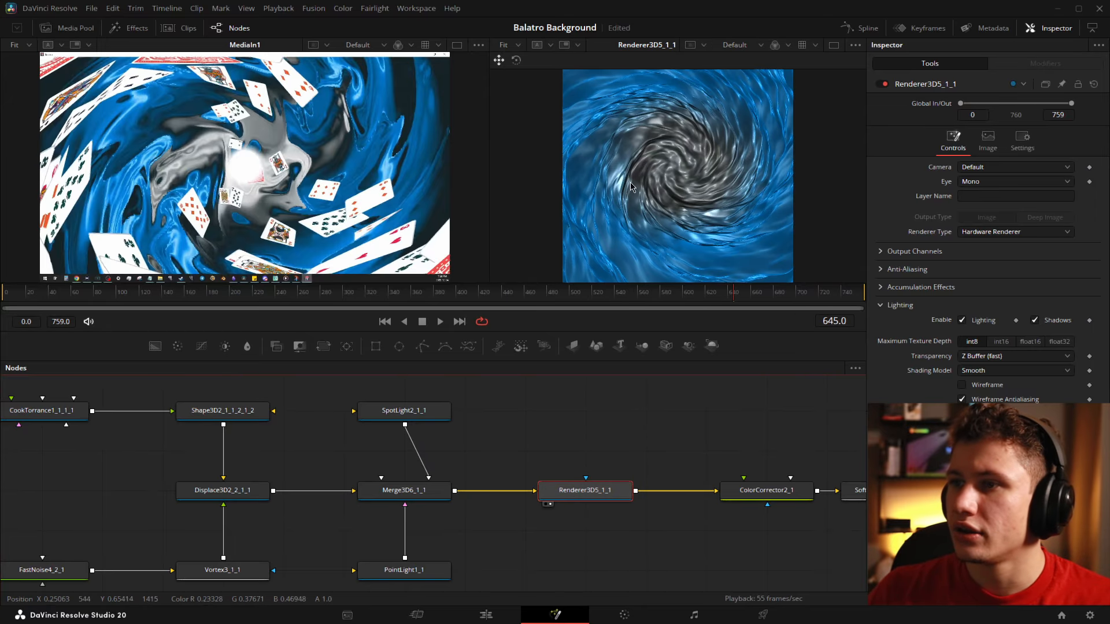
pyautogui.moveTo(741, 154); pyautogui.dragTo(707, 159)
# Disconnect both lights from Merge3D6_1_1 and examine the render with only PointLight1_1 connected, then without any light
pyautogui.moveTo(426, 475); pyautogui.dragTo(458, 530)
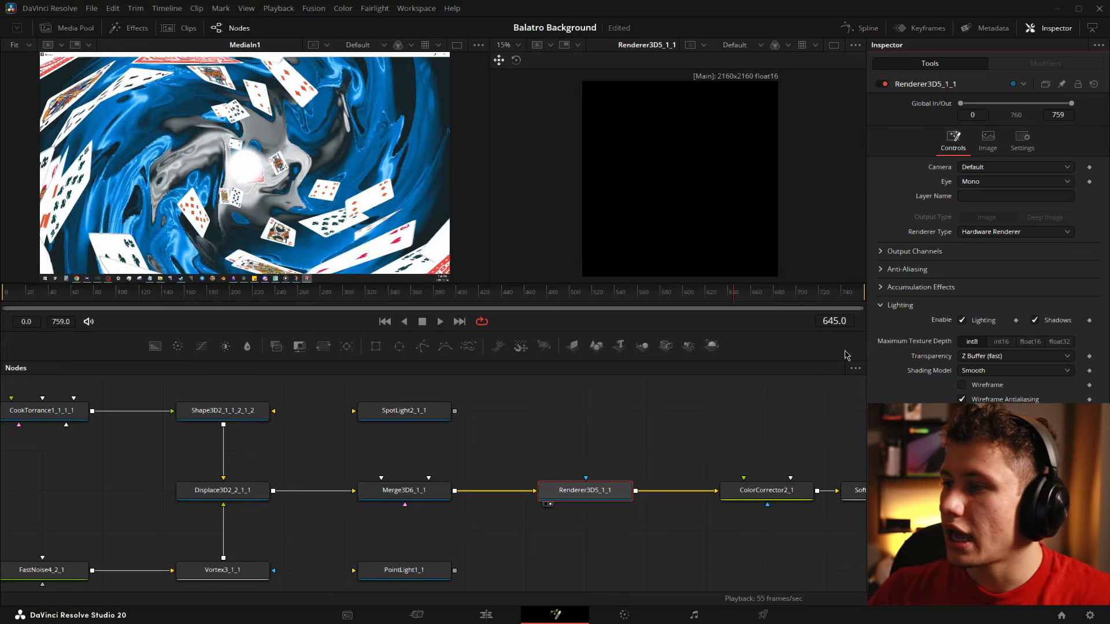
pyautogui.click(963, 321)
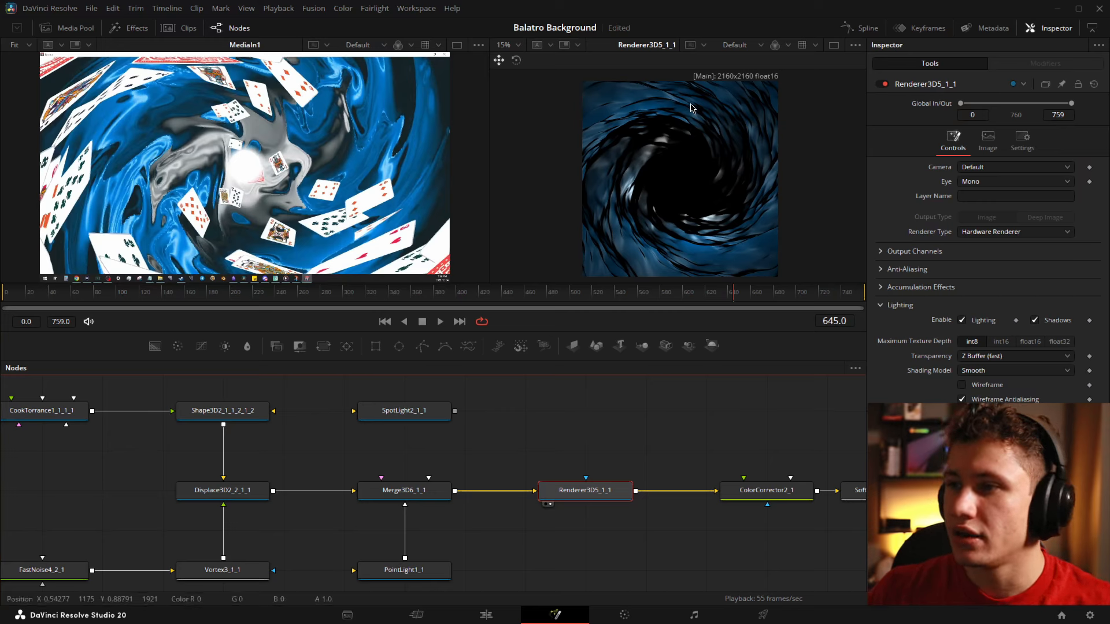
pyautogui.scroll(3, 630, 203)
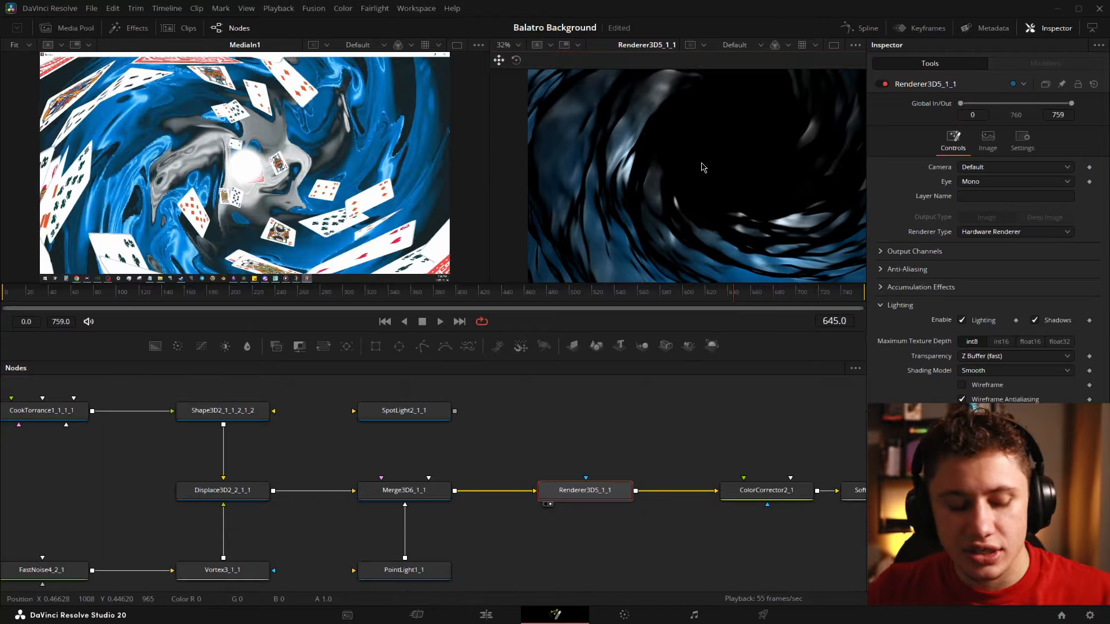
pyautogui.hotkey('ctrl', 'f')
pyautogui.click(405, 527)
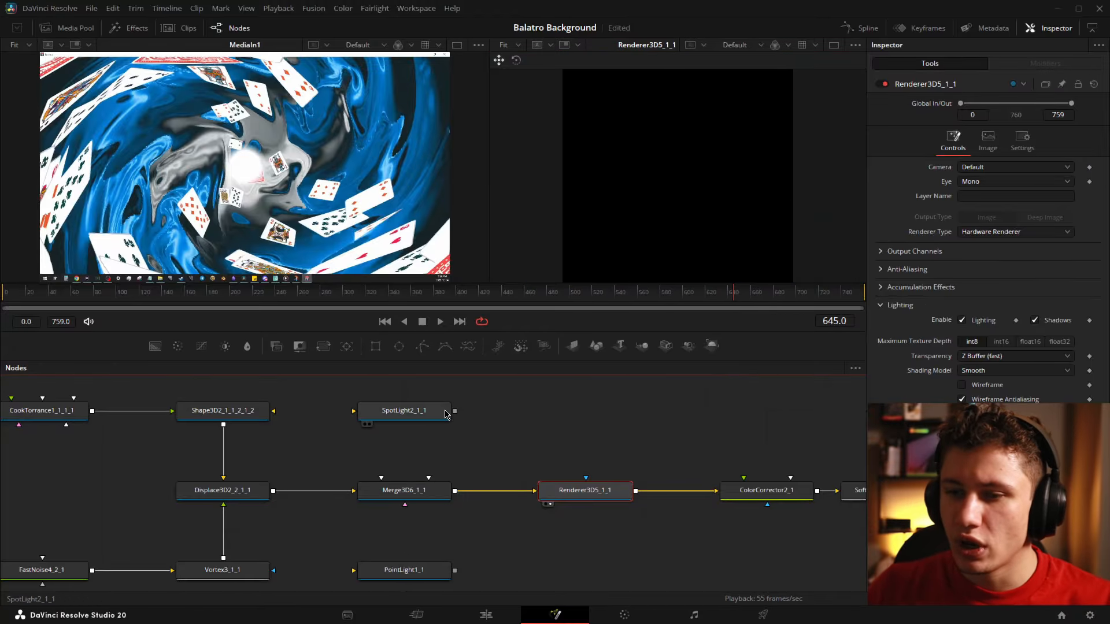
# Connect SpotLight2_1_1 to Merge3D6_1_1 and examine the render lit by the spot light alone
pyautogui.moveTo(456, 412); pyautogui.dragTo(425, 489)
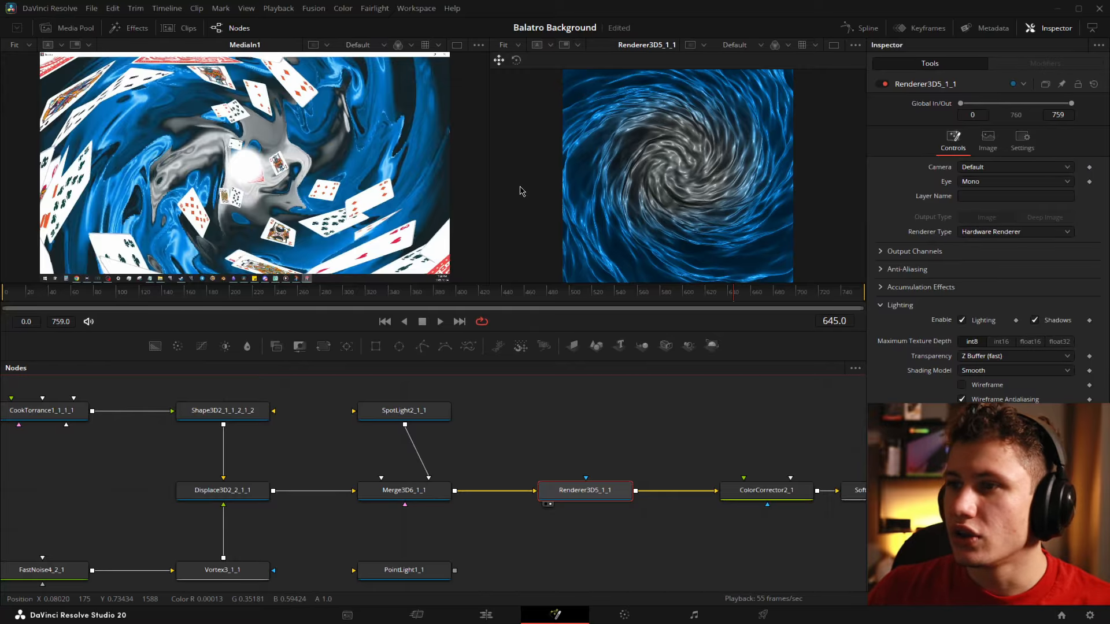
pyautogui.scroll(1, 636, 167)
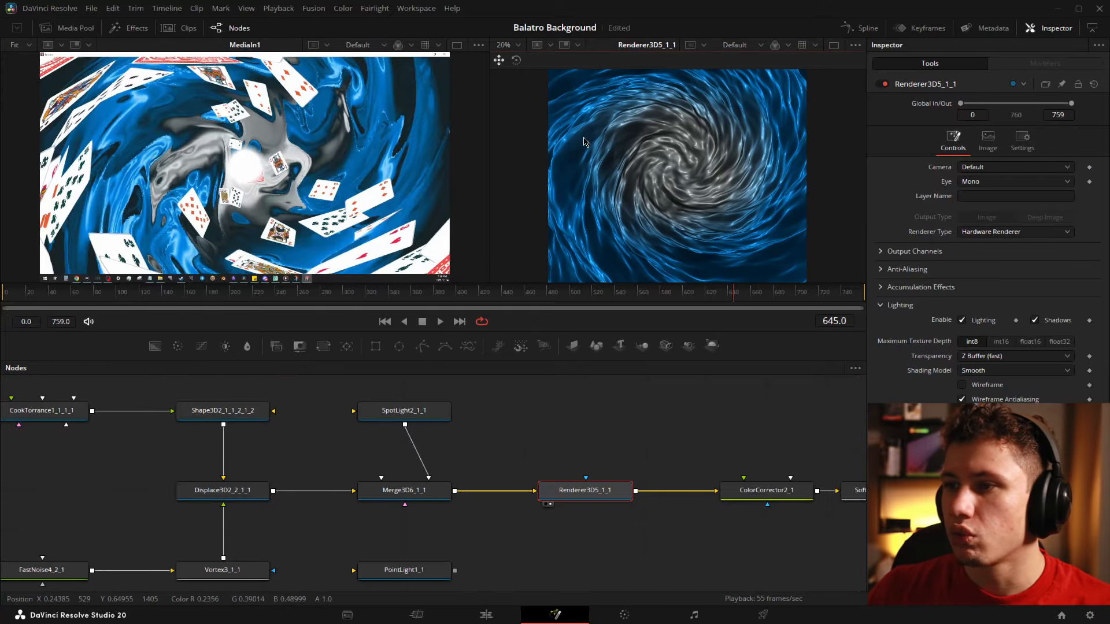
pyautogui.scroll(-1, 651, 165)
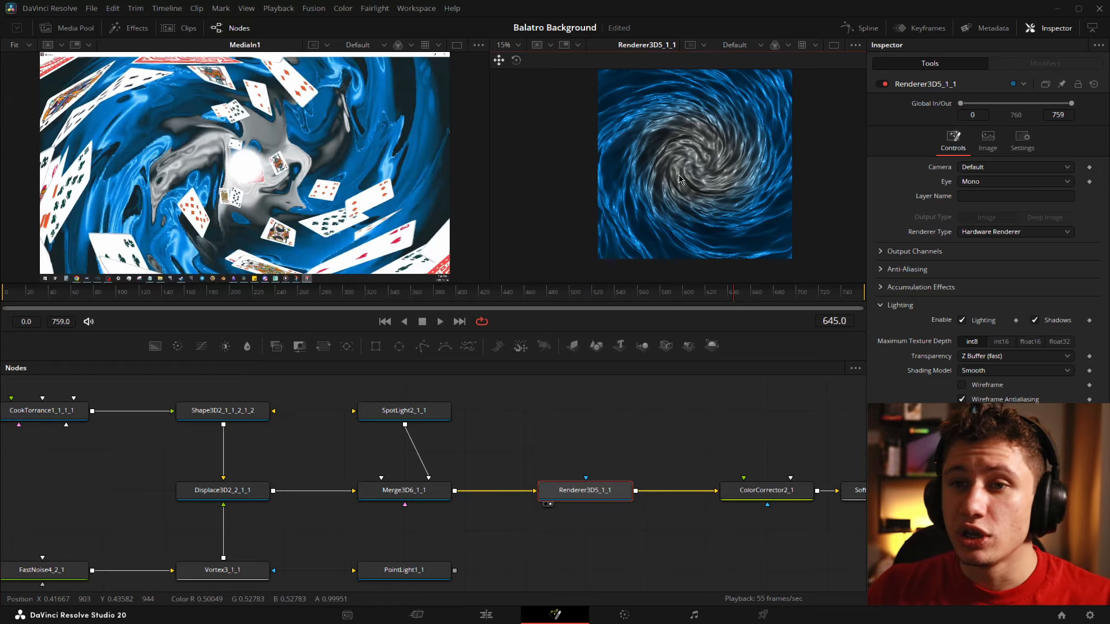
pyautogui.hotkey('ctrl', 'f')
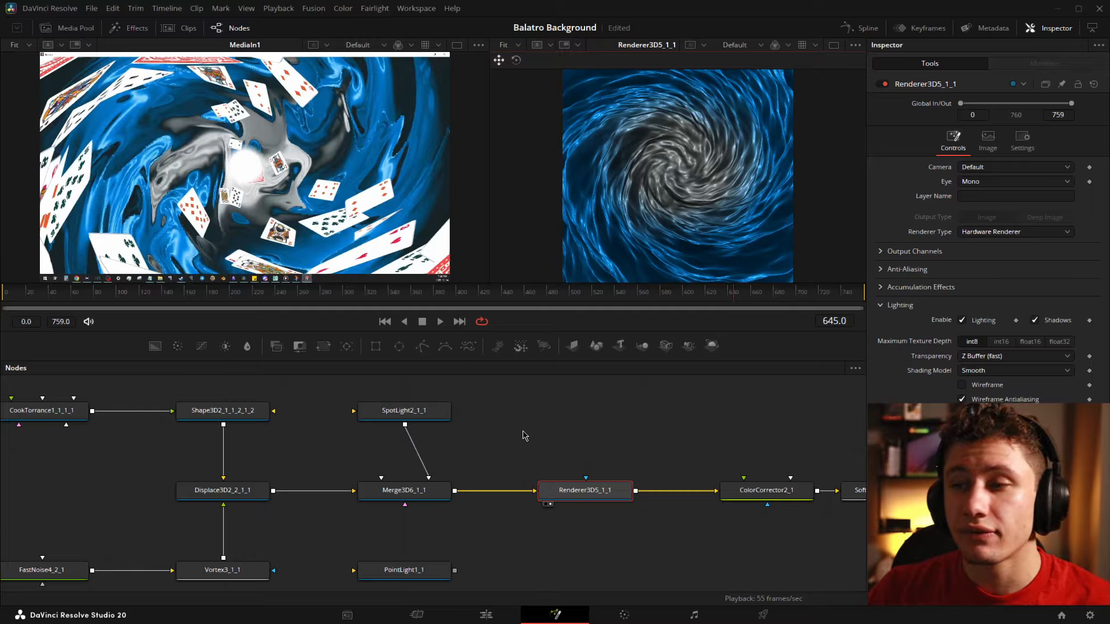
# Compare the render with and without PointLight1_1 and leave the point light connected to Merge3D6_1_1
pyautogui.moveTo(455, 570); pyautogui.dragTo(425, 494)
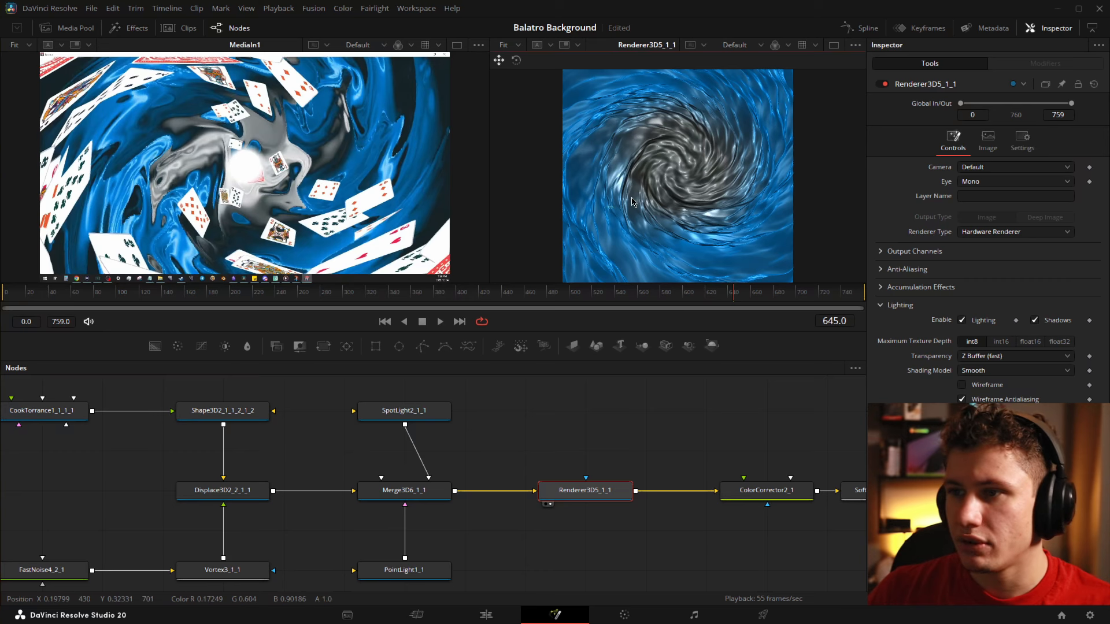
pyautogui.scroll(2, 725, 179)
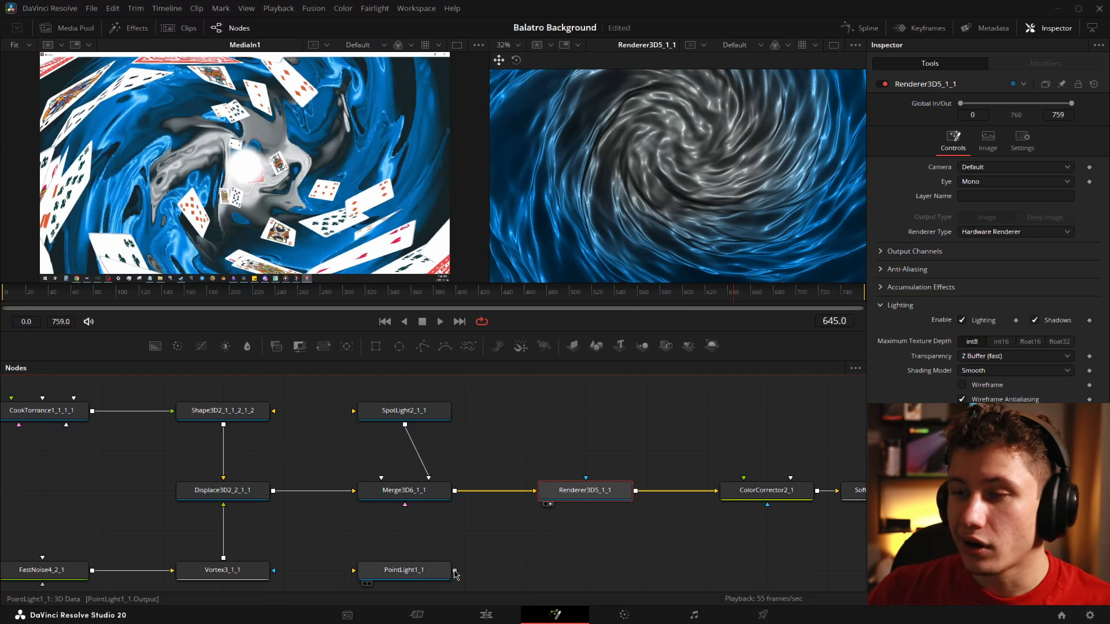
pyautogui.moveTo(455, 570); pyautogui.dragTo(421, 490)
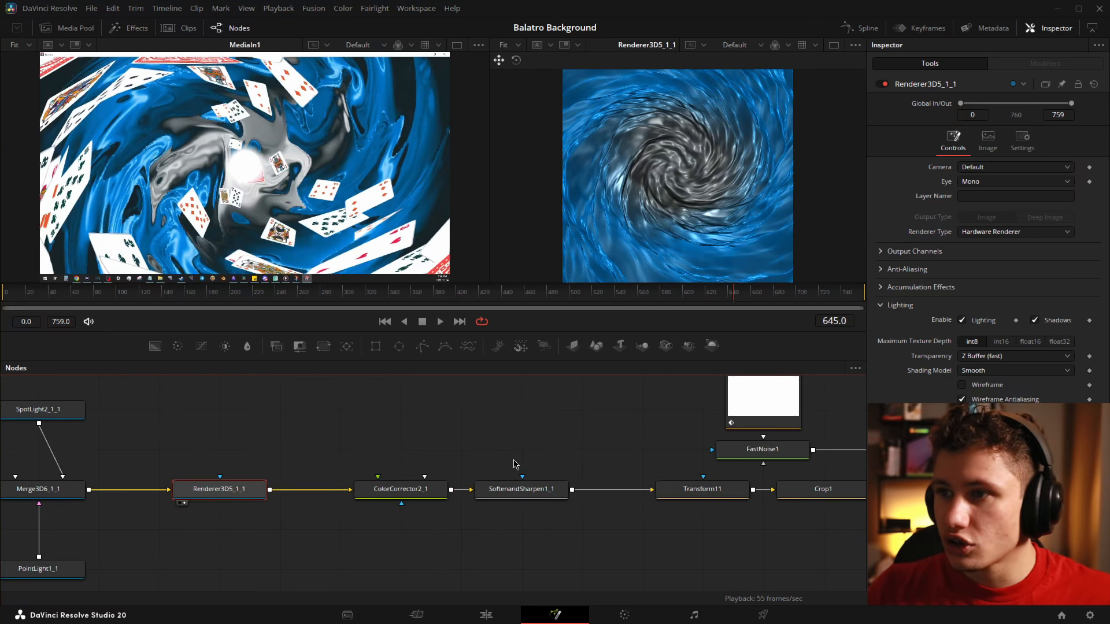
# Show the ColorCorrector2_1 output in the second viewer and display its correction settings
pyautogui.moveTo(607, 446); pyautogui.dragTo(489, 475)
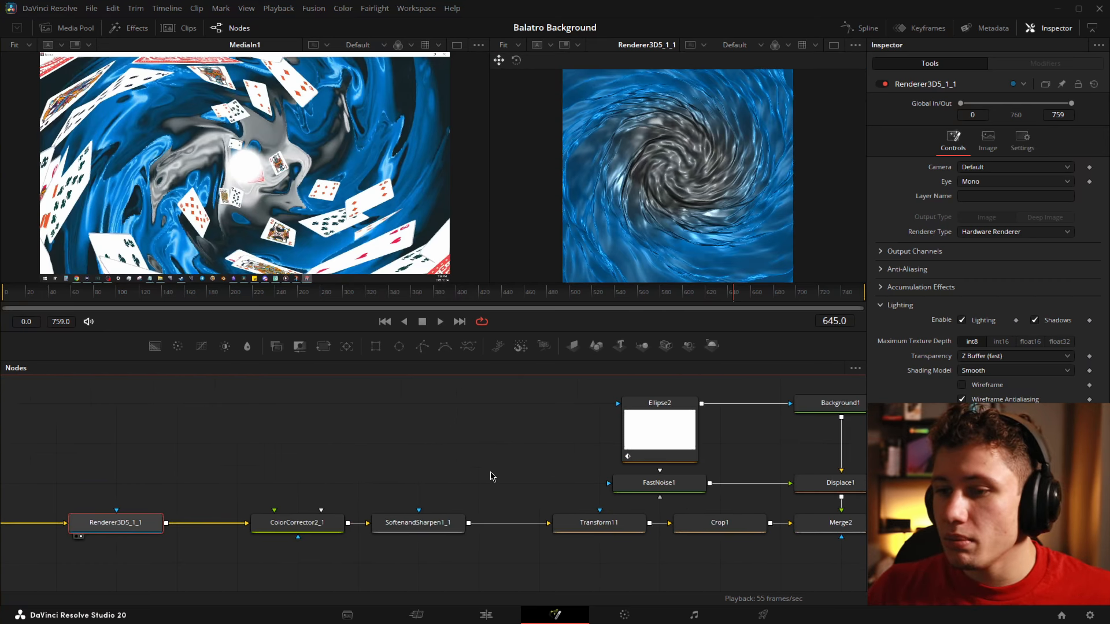
pyautogui.click(302, 528)
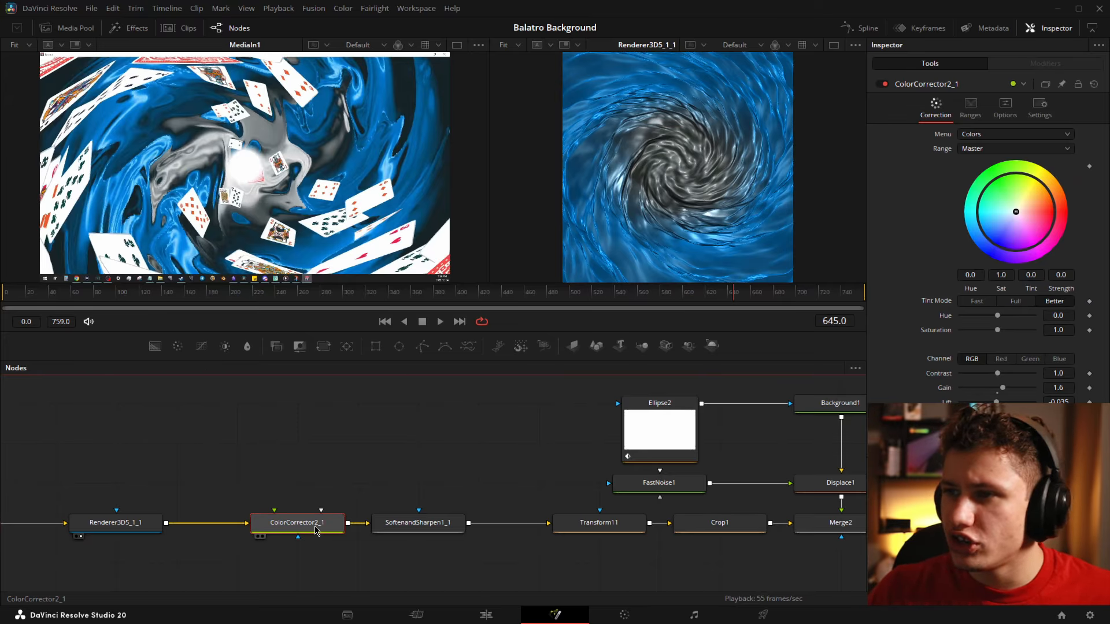
pyautogui.press('2')
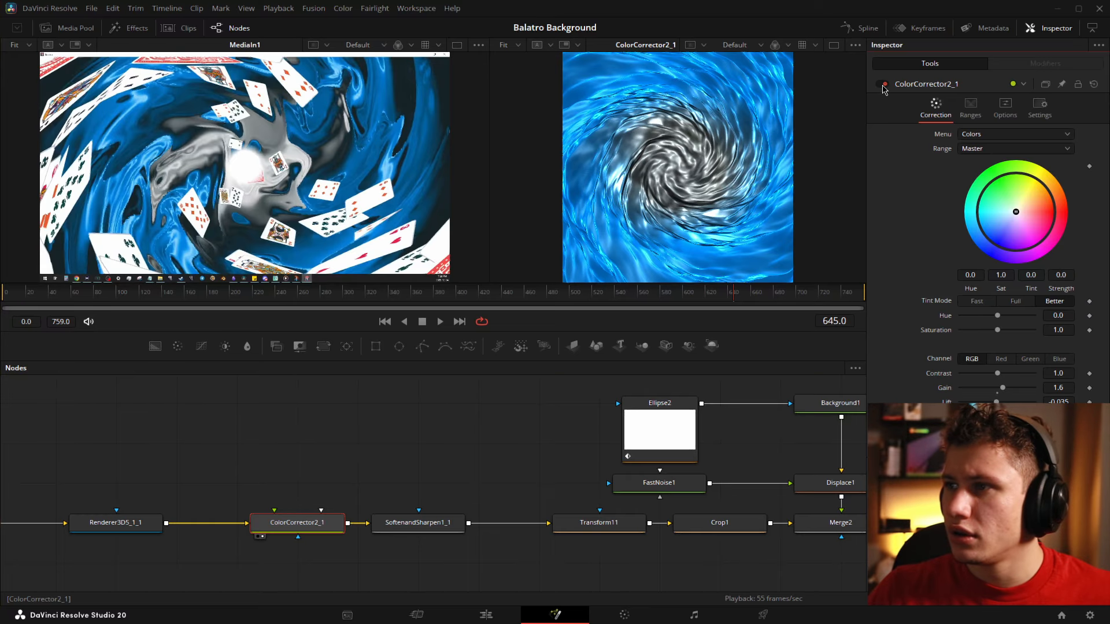
# Compare the image with ColorCorrector2_1 disabled and enabled several times, leaving the node enabled
pyautogui.click(883, 84)
pyautogui.click(883, 84)
pyautogui.click(884, 85)
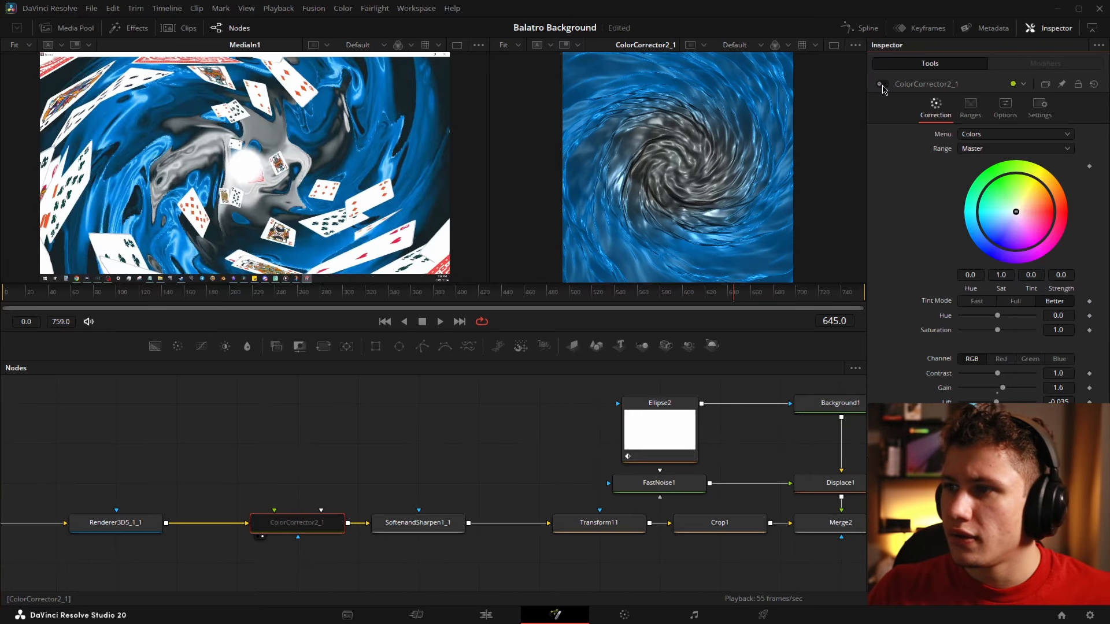
pyautogui.click(883, 84)
pyautogui.click(883, 85)
pyautogui.click(884, 85)
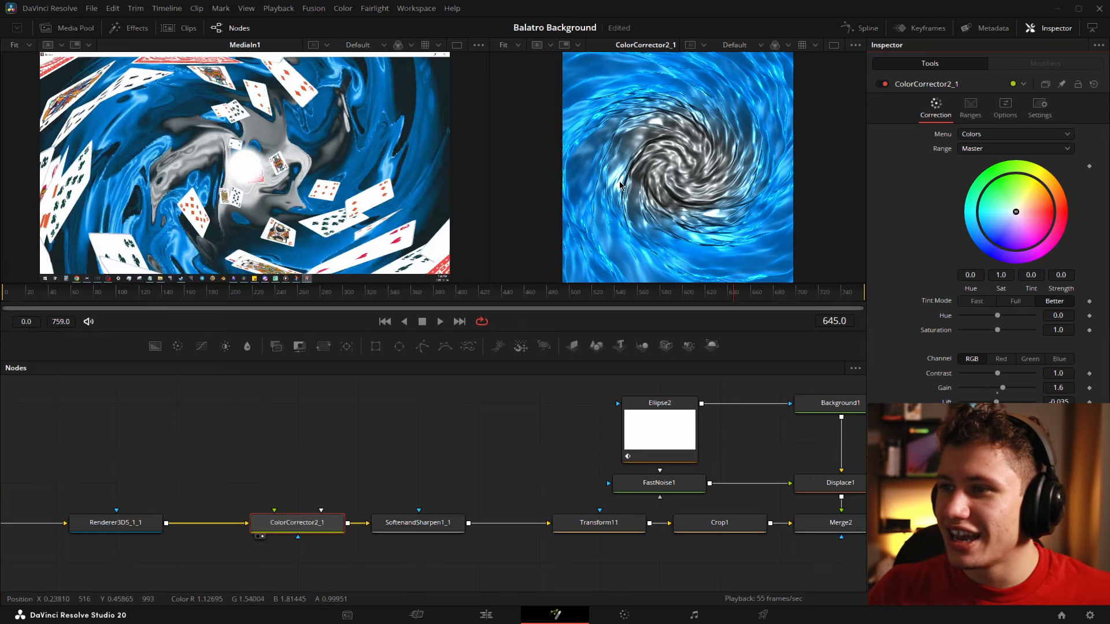
pyautogui.click(882, 84)
pyautogui.click(883, 85)
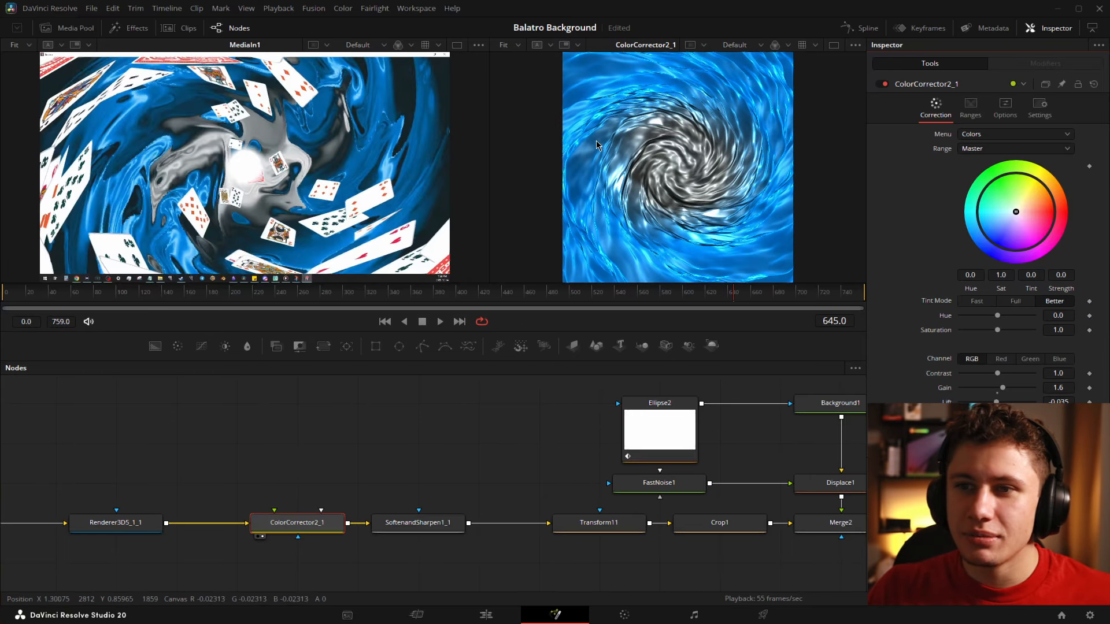
# Show the SoftenandSharpen1_1 output in the second viewer, magnified on the swirl's ripples, and display its texture settings
pyautogui.scroll(3, 363, 180)
pyautogui.moveTo(145, 176); pyautogui.dragTo(482, 174)
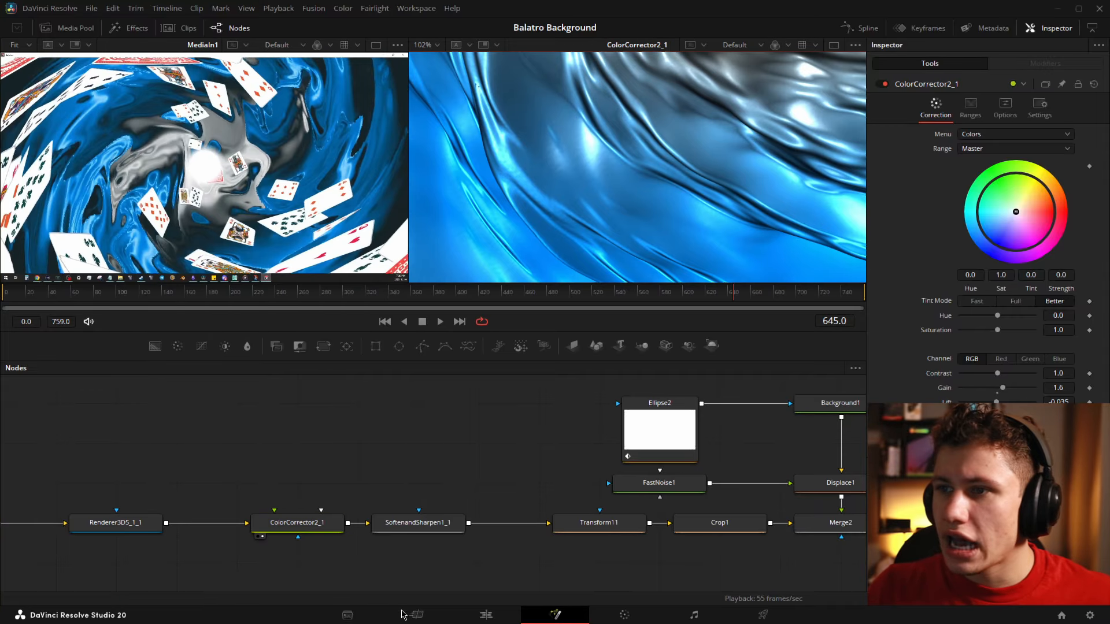
pyautogui.click(427, 523)
pyautogui.press('2')
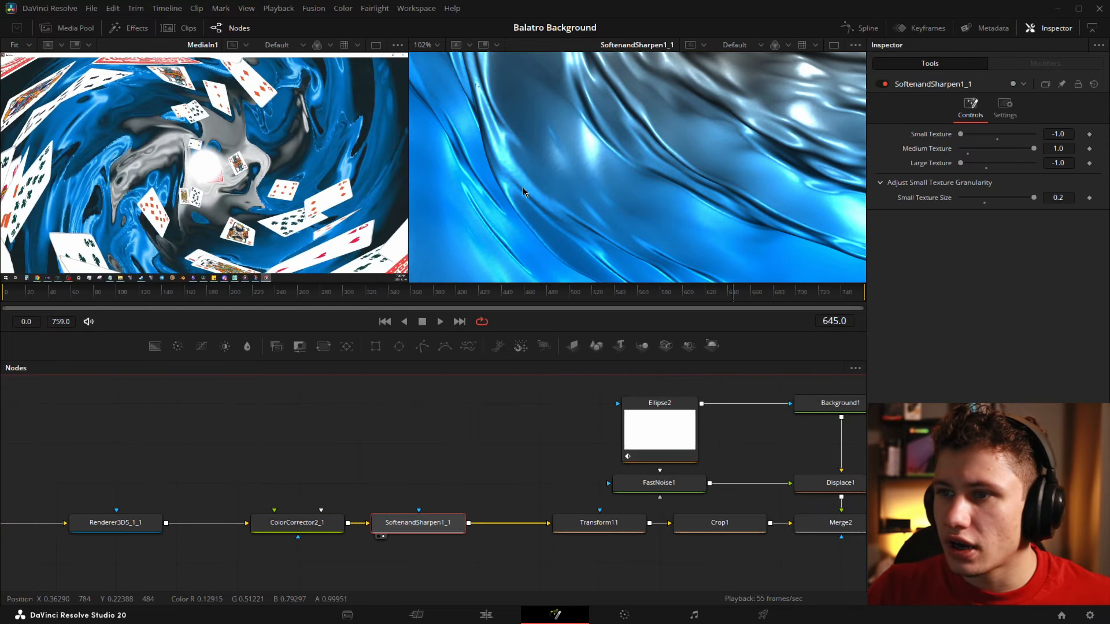
pyautogui.scroll(5, 591, 175)
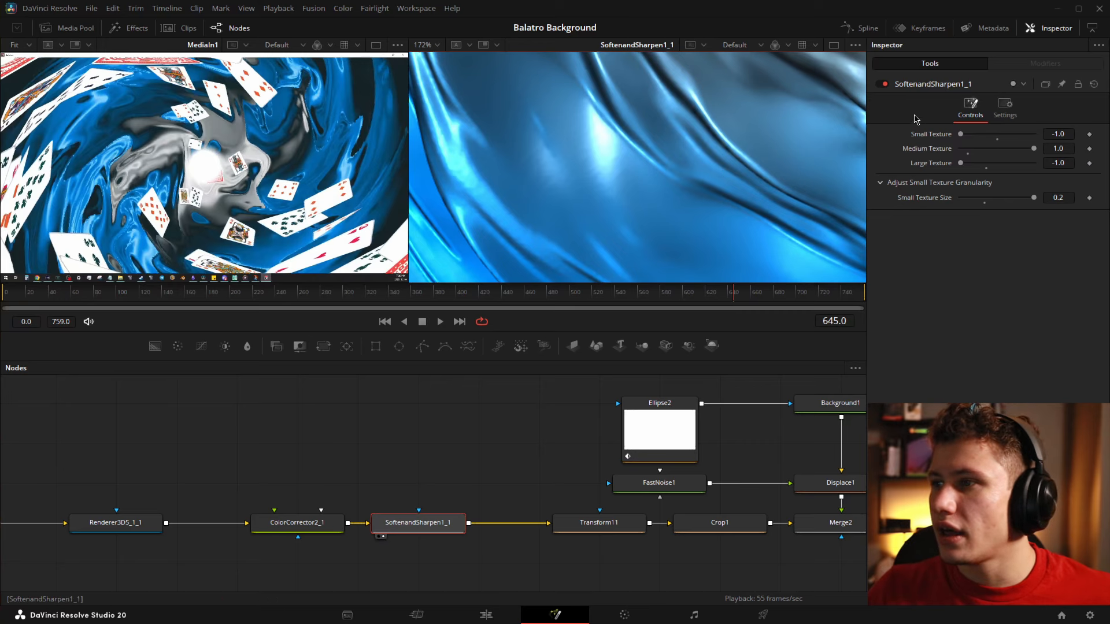
# Compare the magnified image with SoftenandSharpen1_1 disabled and enabled several times, leaving the node enabled
pyautogui.click(882, 84)
pyautogui.click(882, 84)
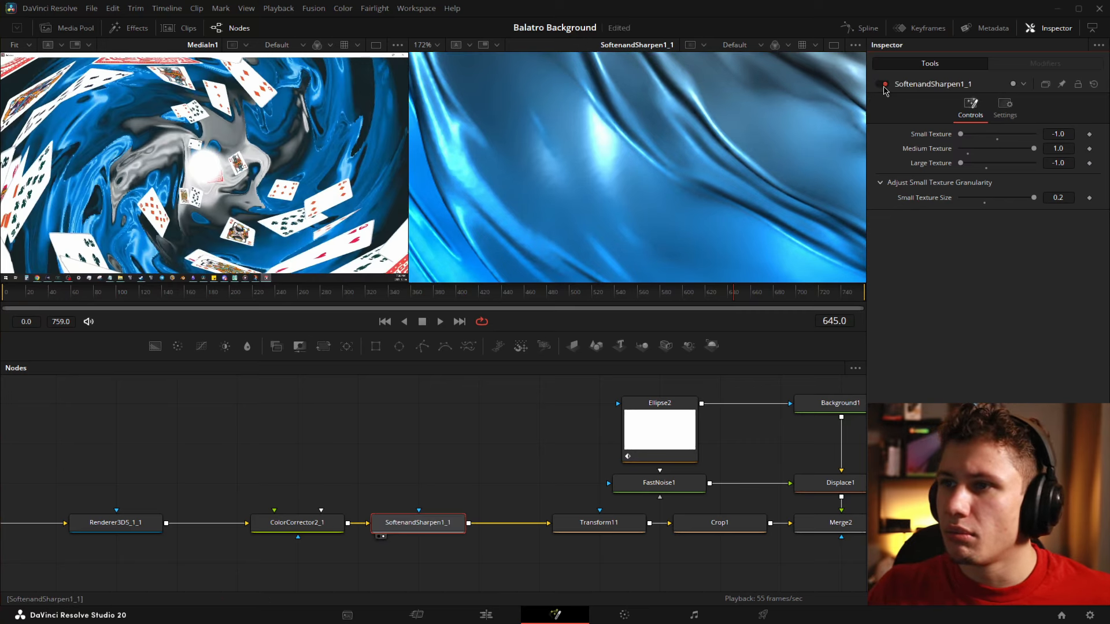
pyautogui.click(882, 84)
pyautogui.click(882, 84)
pyautogui.click(882, 84)
pyautogui.click(882, 84)
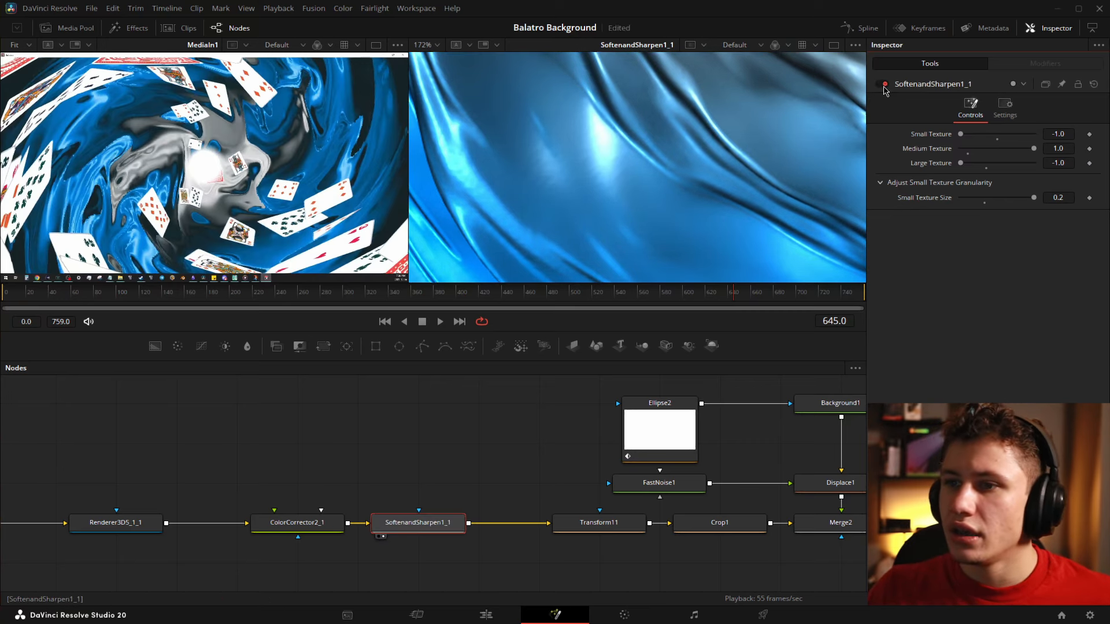
# Save the project and show the Transform11 output, fitted to the second viewer, with its transform settings
pyautogui.hotkey('ctrl', 'f')
pyautogui.hotkey('ctrl', 's')
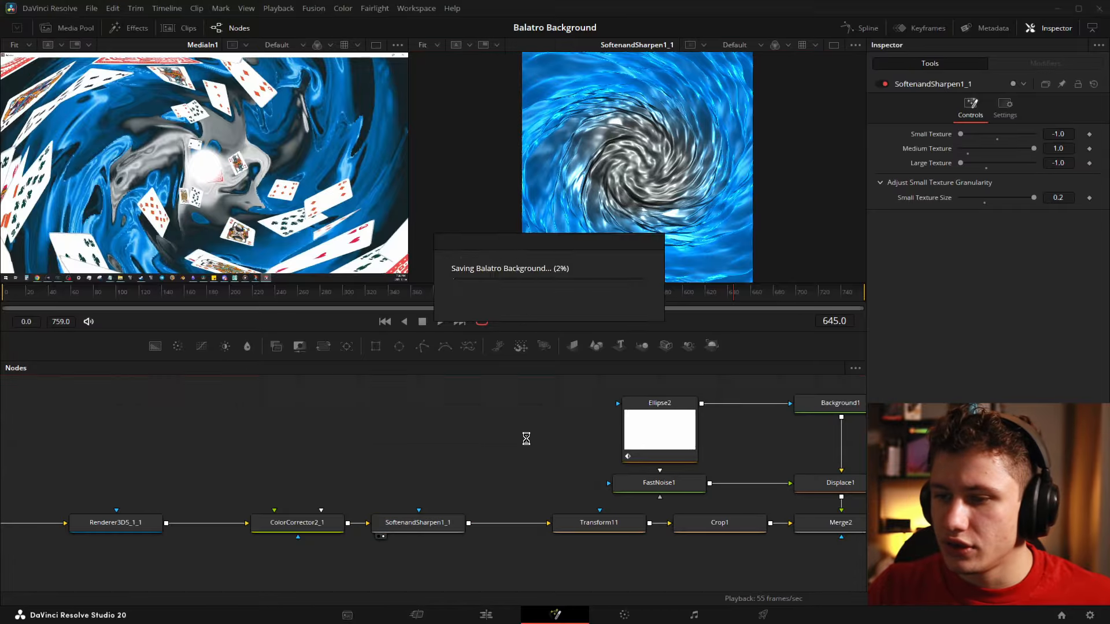
pyautogui.click(534, 532)
pyautogui.press('2')
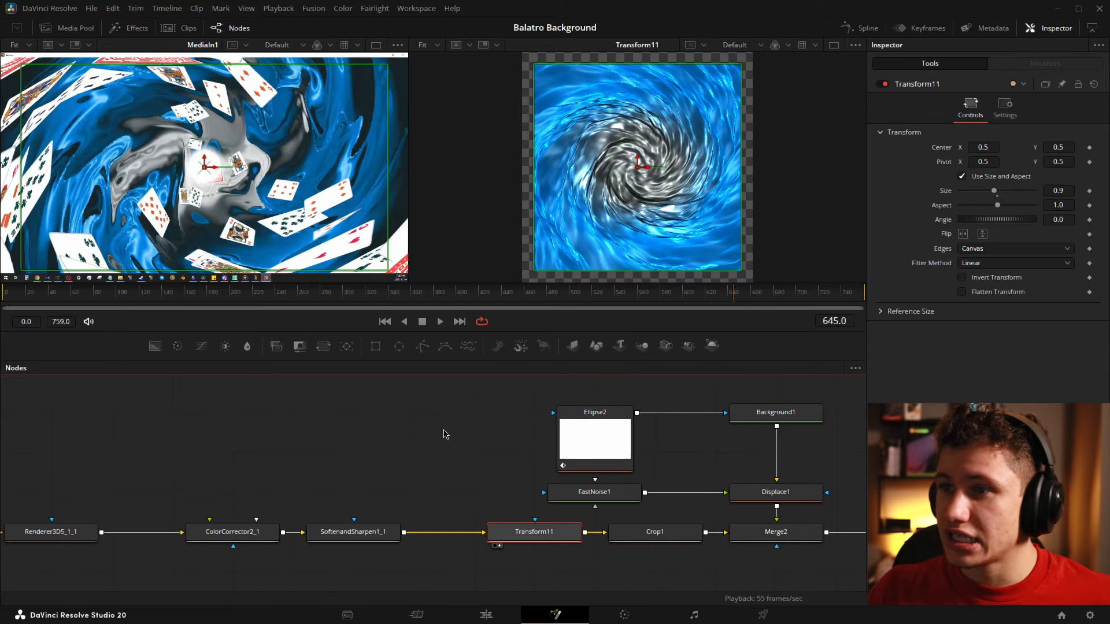
pyautogui.click(445, 435)
pyautogui.hscroll(5, 539, 487)
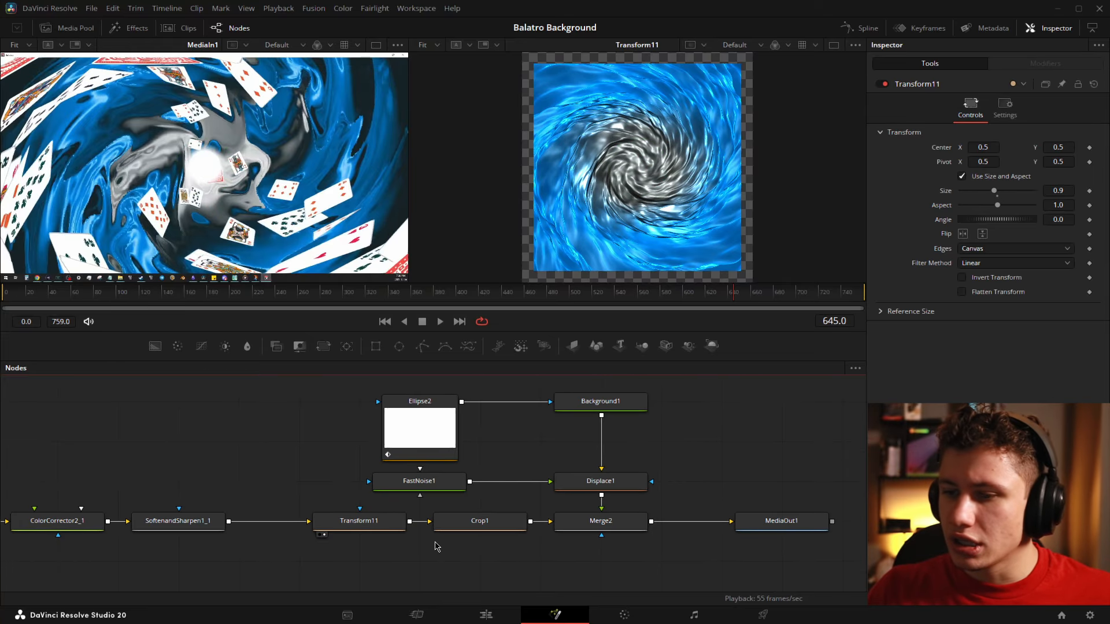
# Show the Crop1 output in the second viewer and display its offset and size settings
pyautogui.click(471, 524)
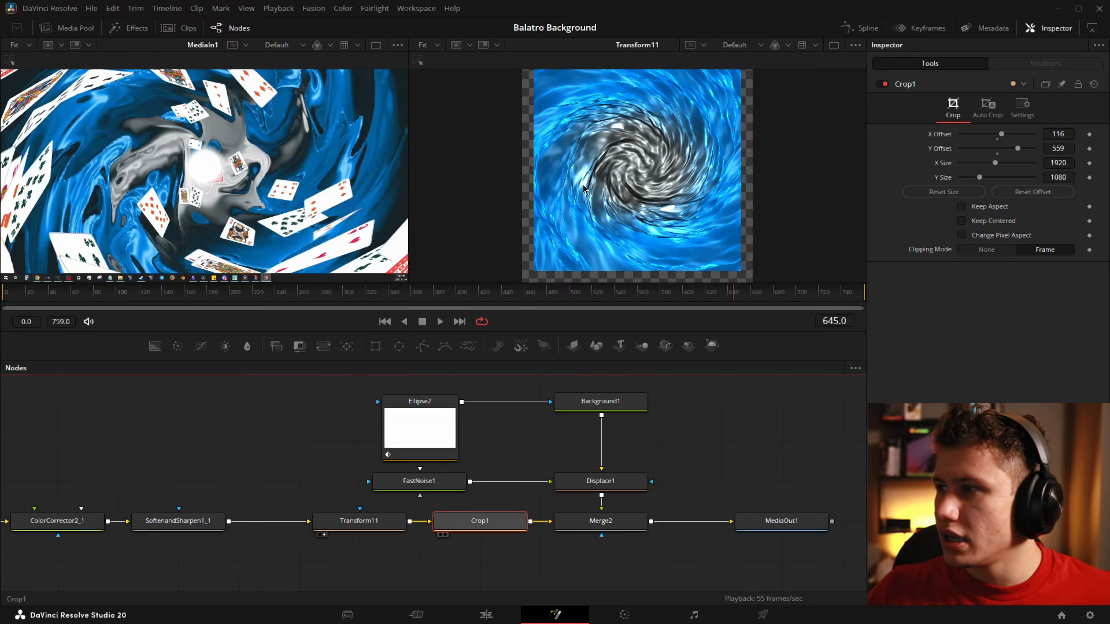
pyautogui.press('2')
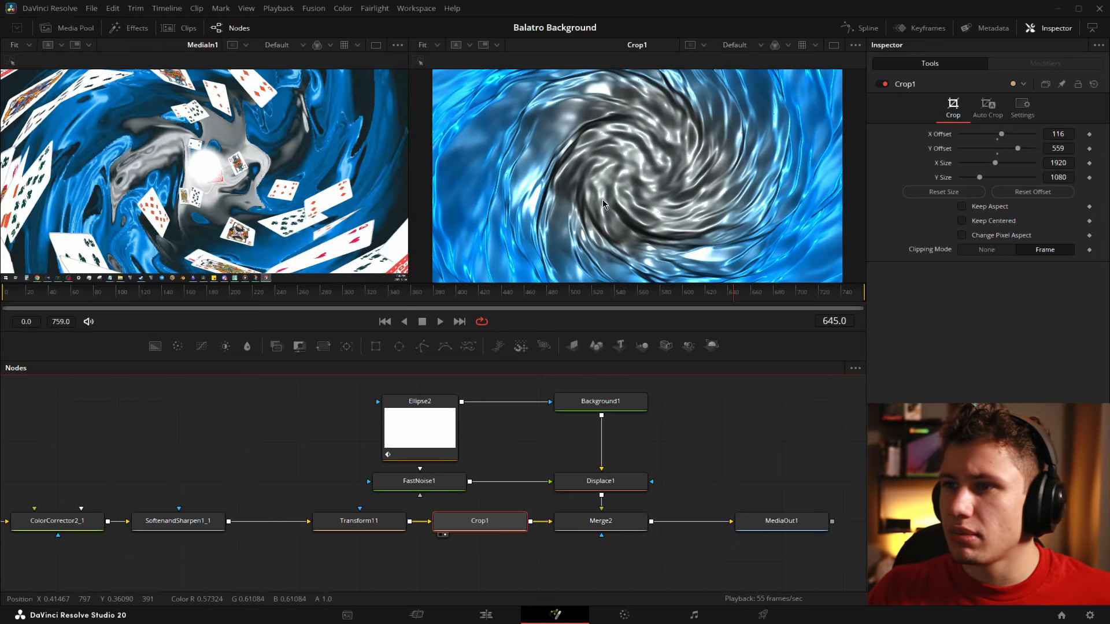
pyautogui.scroll(-1, 619, 190)
pyautogui.scroll(-1, 317, 205)
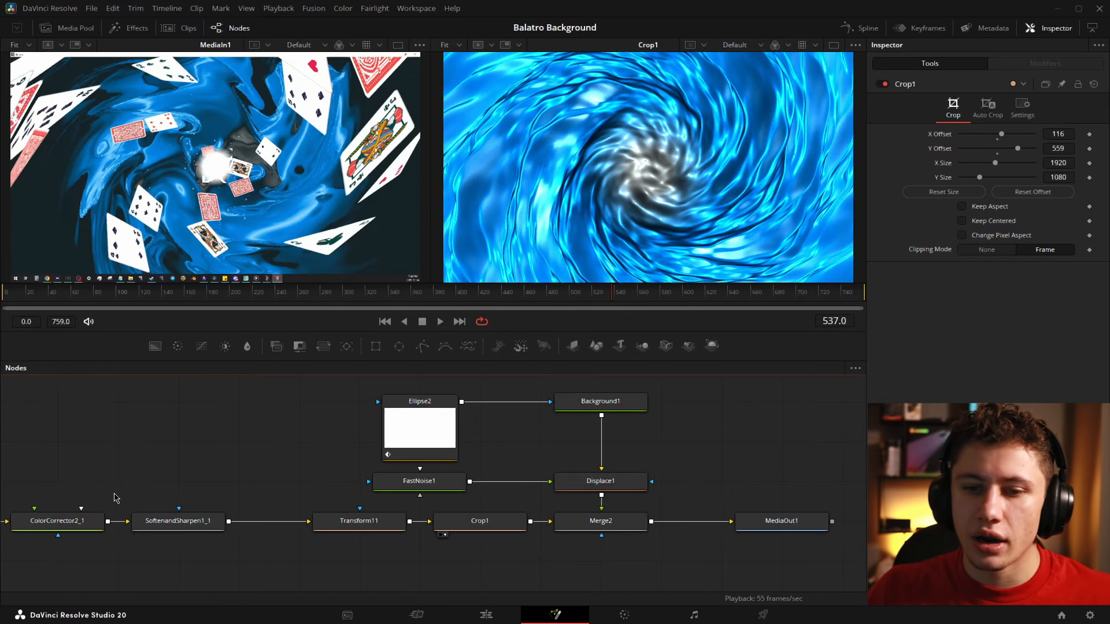
# Display the gradient settings of Background3_2 and scrub the timeline to frame 686 to examine the animated centre colour
pyautogui.moveTo(114, 497); pyautogui.dragTo(445, 479)
pyautogui.moveTo(71, 488); pyautogui.dragTo(578, 471)
pyautogui.moveTo(99, 493); pyautogui.dragTo(605, 532)
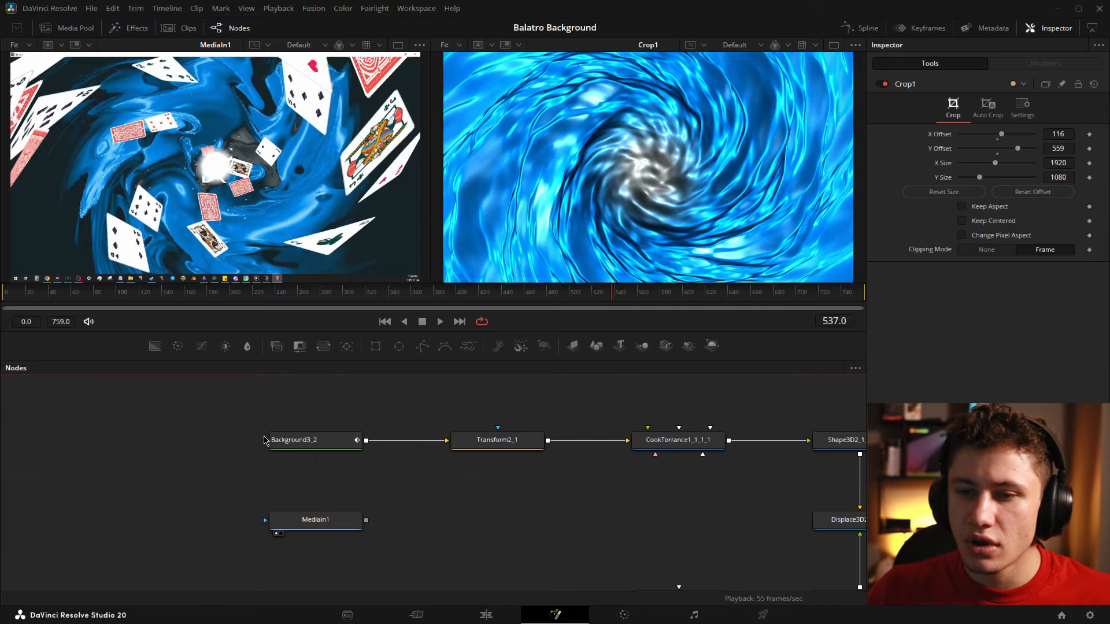
pyautogui.click(317, 438)
pyautogui.moveTo(657, 295); pyautogui.dragTo(680, 298)
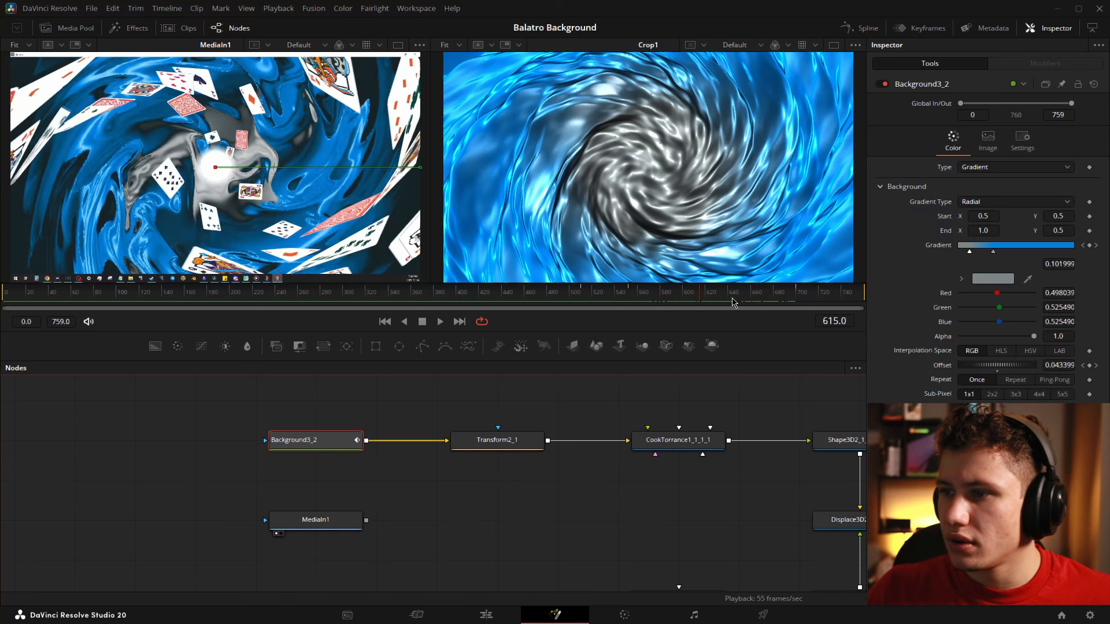
pyautogui.moveTo(734, 289); pyautogui.dragTo(780, 301)
# Return to frame 0, disconnect Ellipse2 from Background1 and show the unmasked Background1 in the second viewer
pyautogui.moveTo(670, 442); pyautogui.dragTo(4, 444)
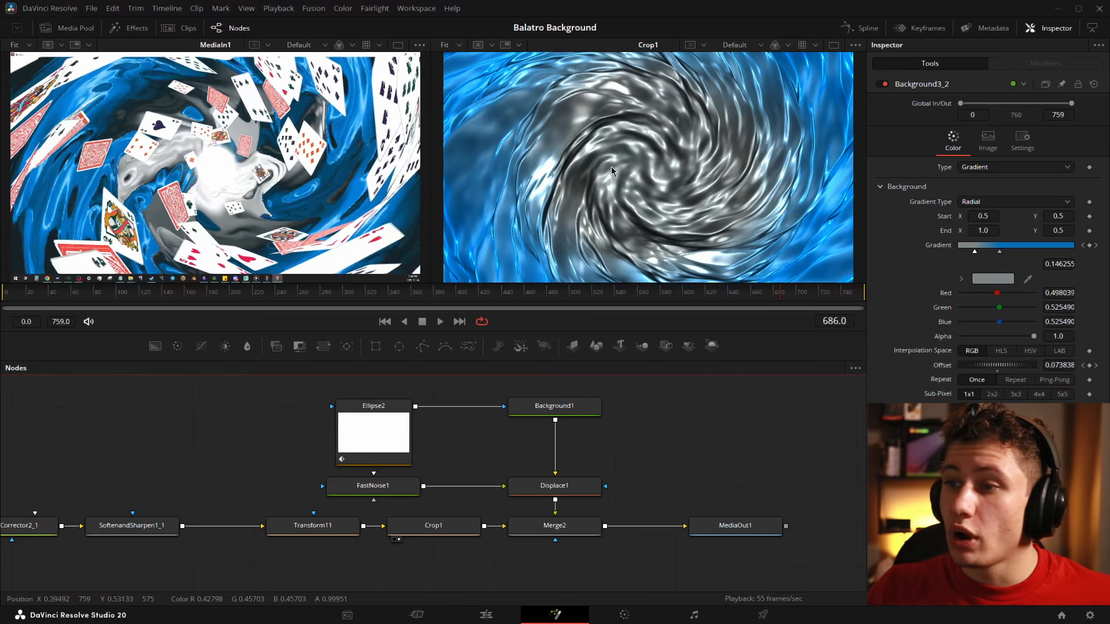
pyautogui.moveTo(835, 296); pyautogui.dragTo(2, 299)
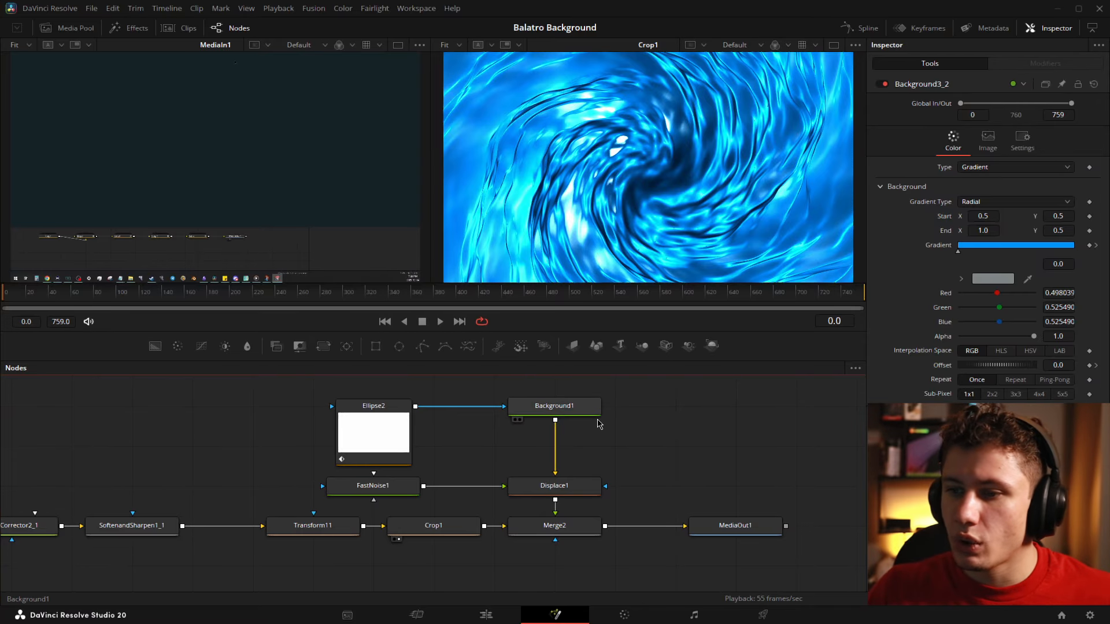
pyautogui.click(552, 406)
pyautogui.click(496, 407)
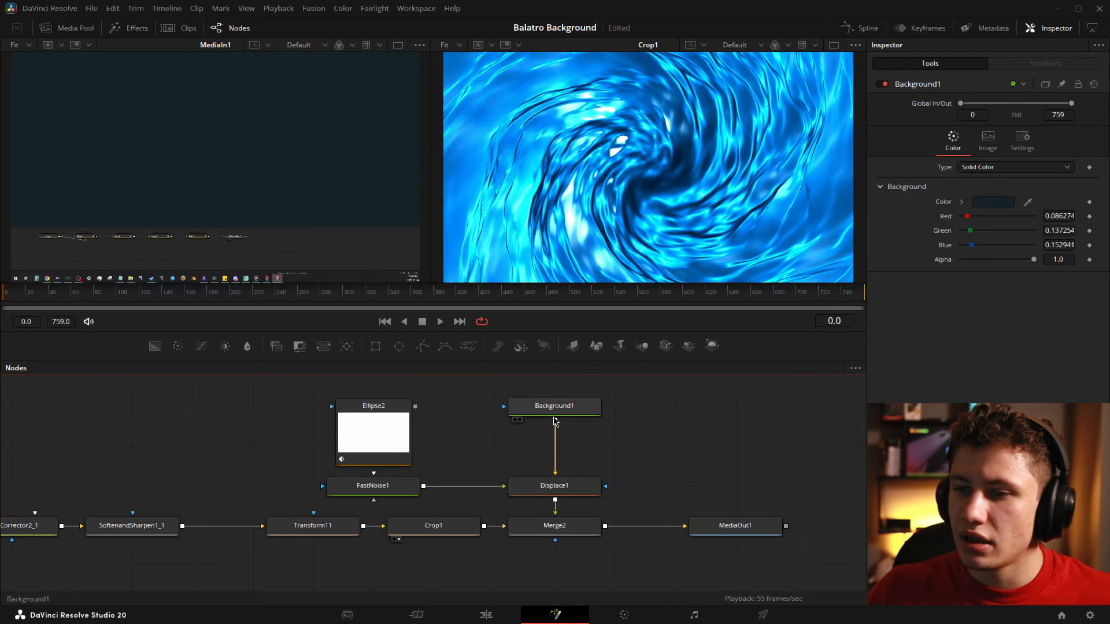
pyautogui.click(575, 411)
pyautogui.press('2')
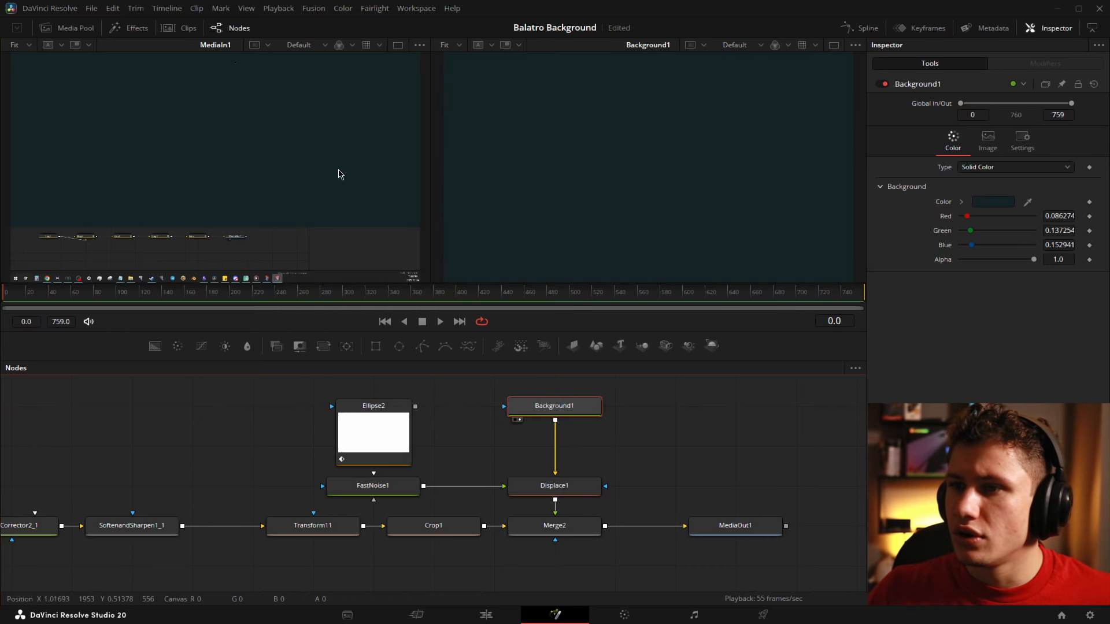
# Set Background1's colour by sampling the dark backdrop of the MediaIn1 reference image
pyautogui.click(993, 202)
pyautogui.click(460, 307)
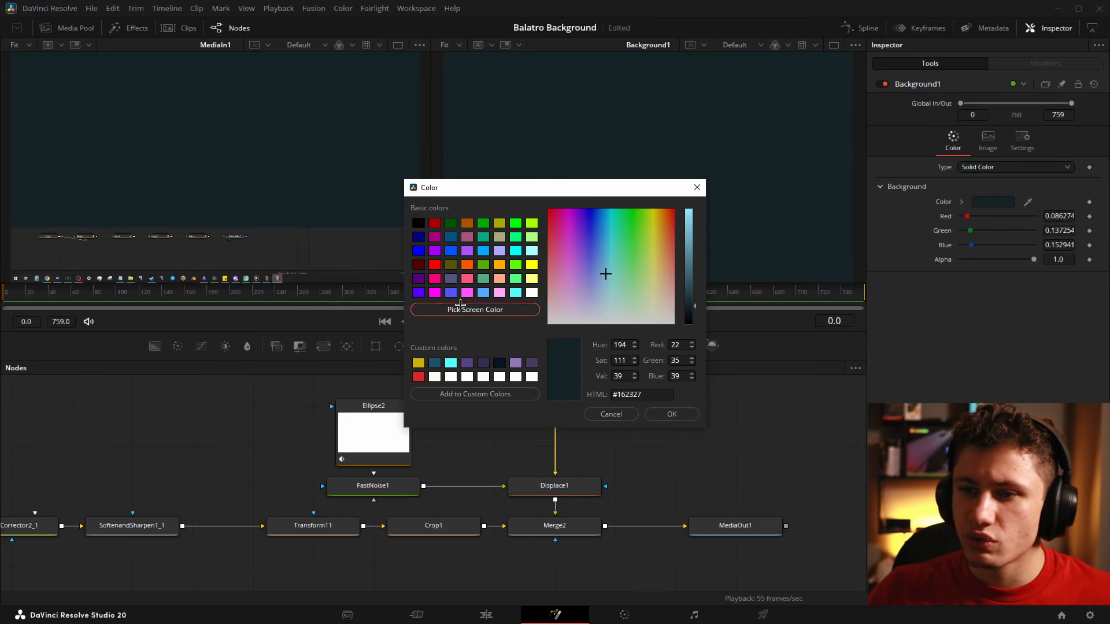
pyautogui.click(263, 138)
pyautogui.click(670, 414)
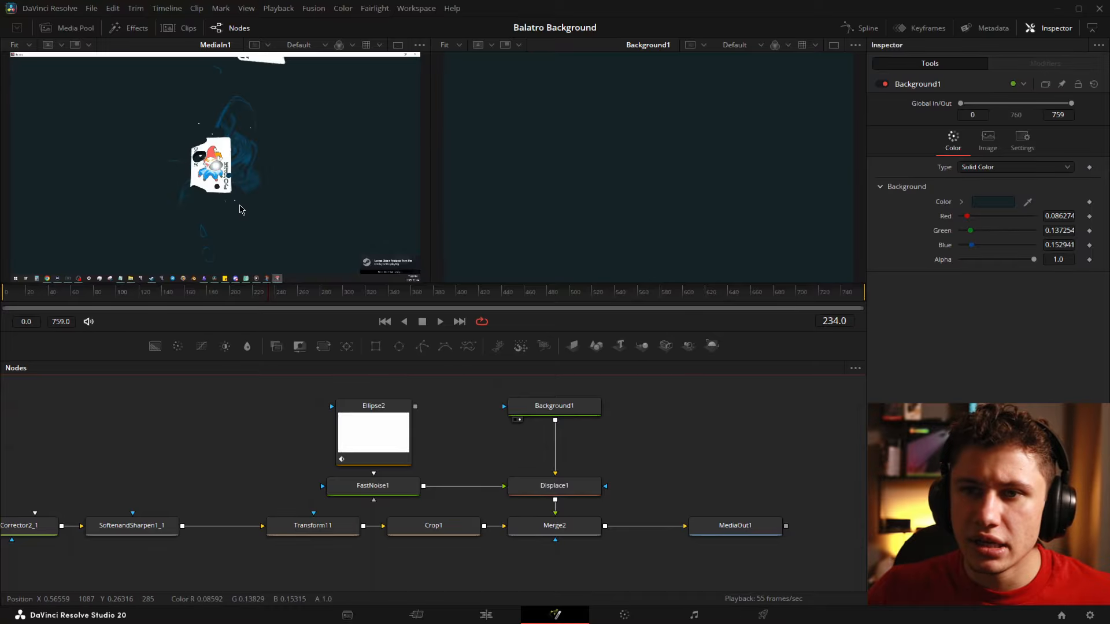
# Connect Ellipse2 to Background1 as its effect mask and display the ellipse's controls
pyautogui.click(404, 417)
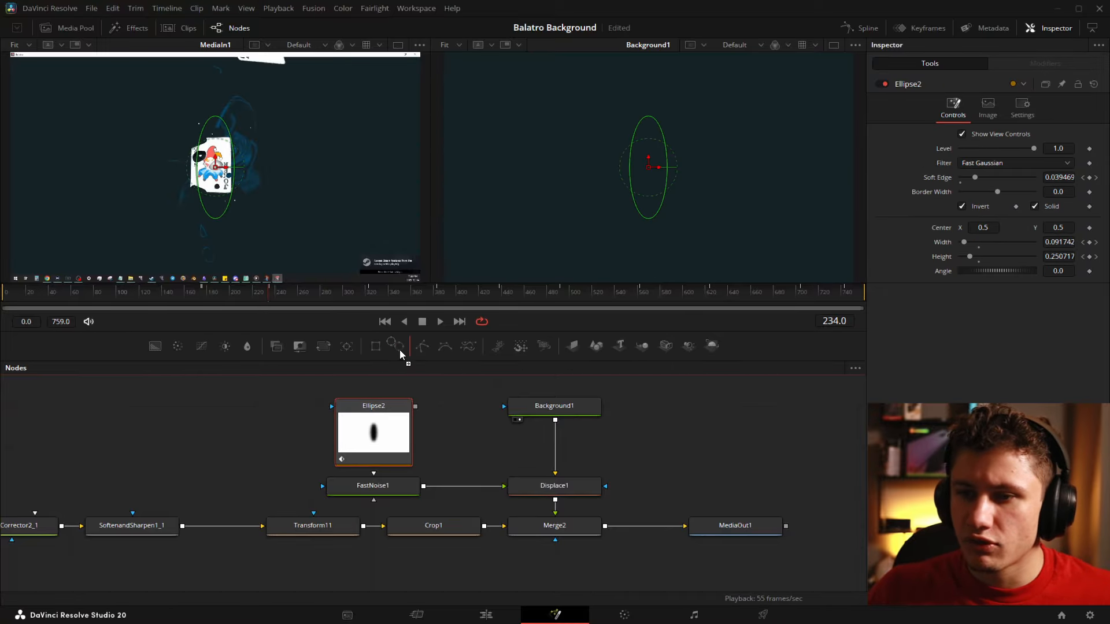
pyautogui.moveTo(416, 407); pyautogui.dragTo(505, 407)
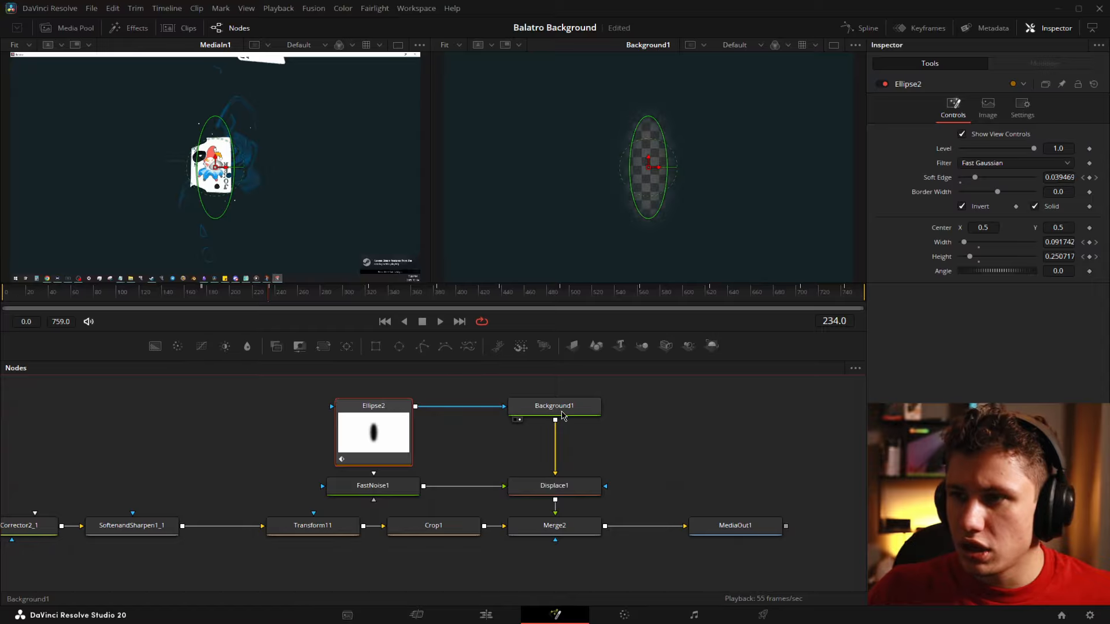
pyautogui.click(472, 466)
pyautogui.click(410, 415)
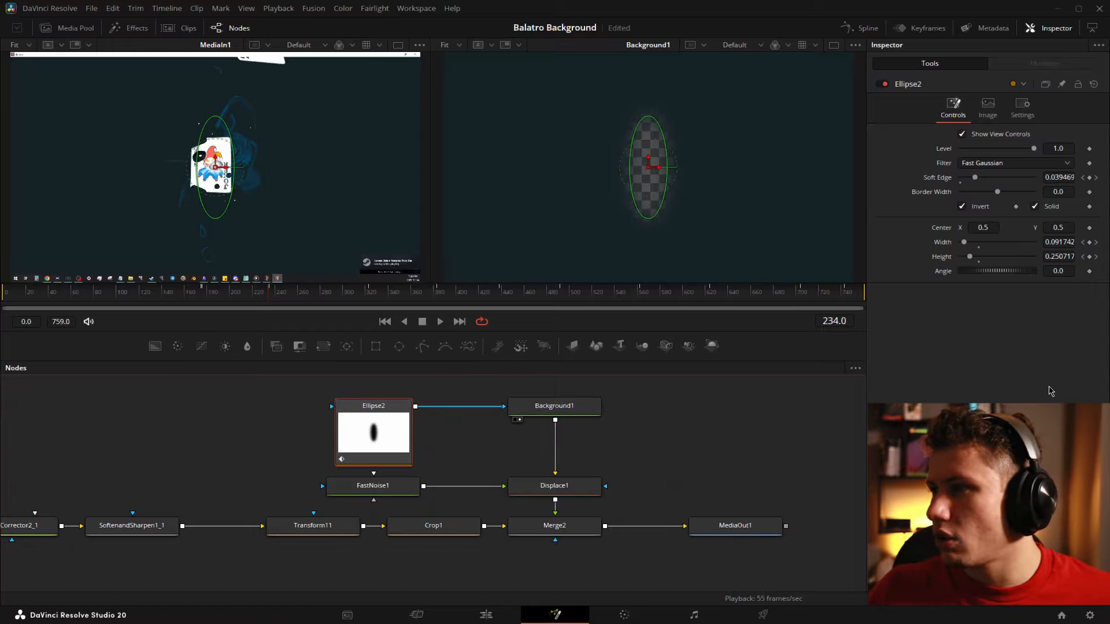
pyautogui.click(975, 360)
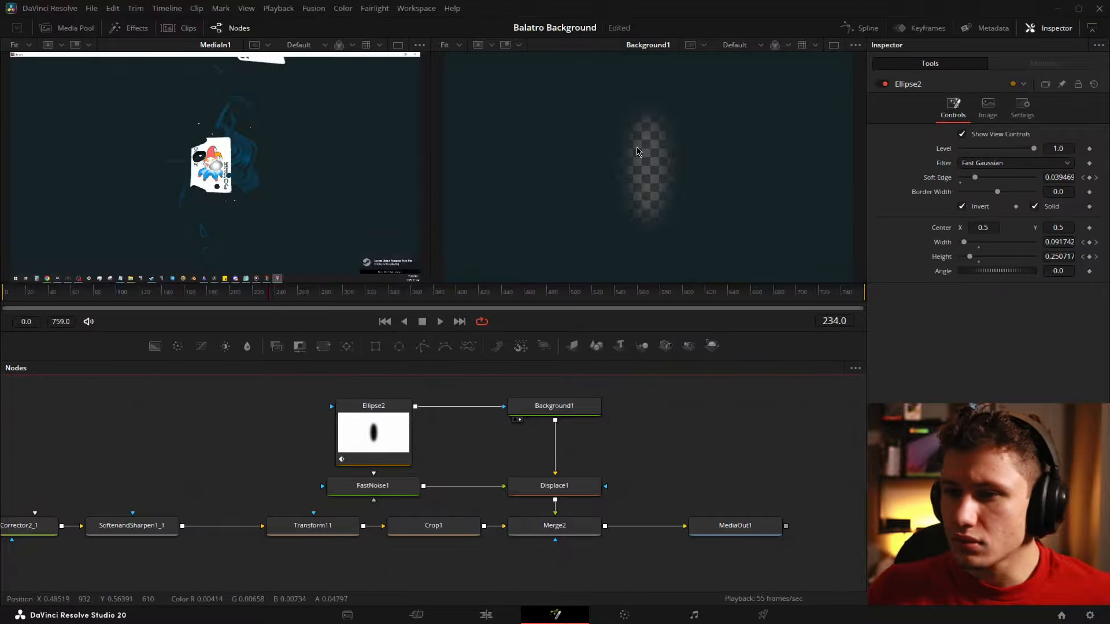
pyautogui.click(387, 436)
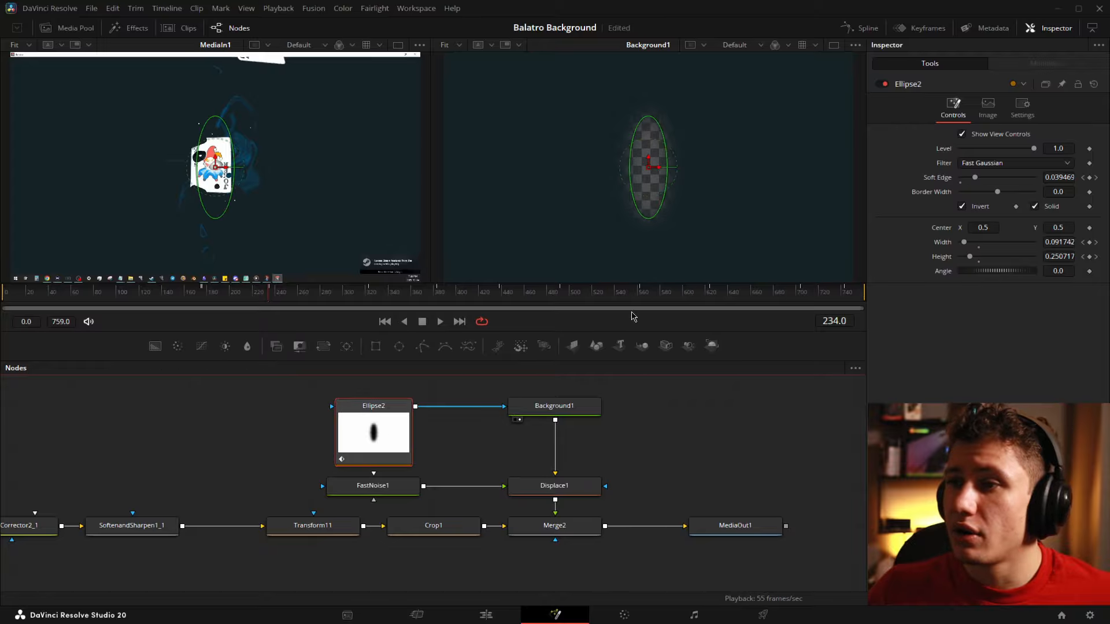
# Scrub to frame 759 to examine Ellipse2's growing mask, return to frame 265 and fit the images to both viewers
pyautogui.moveTo(208, 295); pyautogui.dragTo(346, 300)
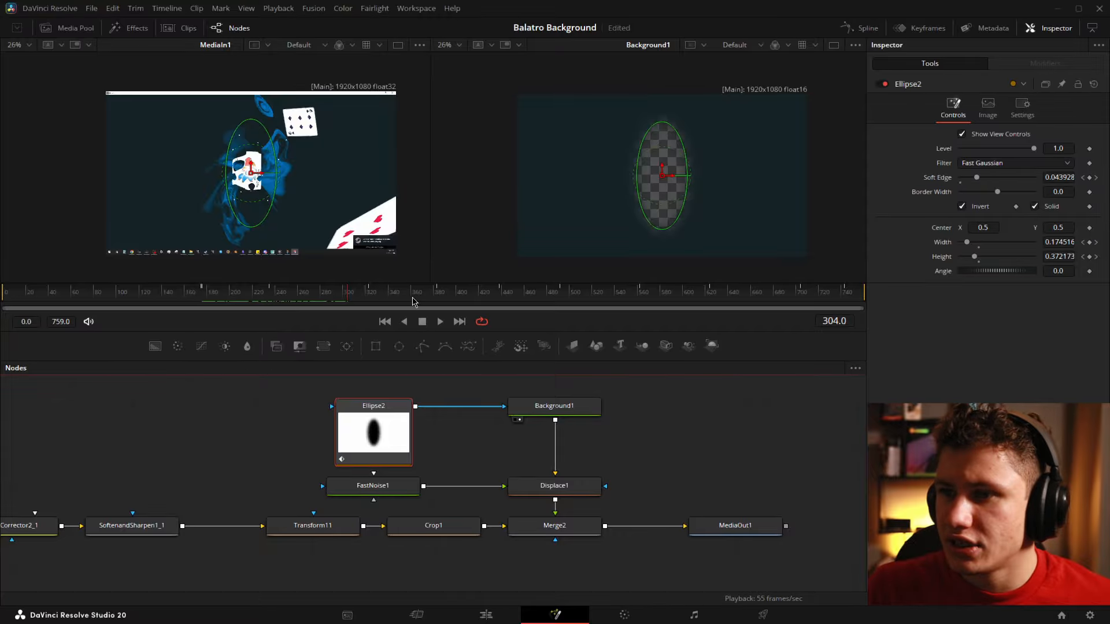
pyautogui.moveTo(354, 297); pyautogui.dragTo(864, 289)
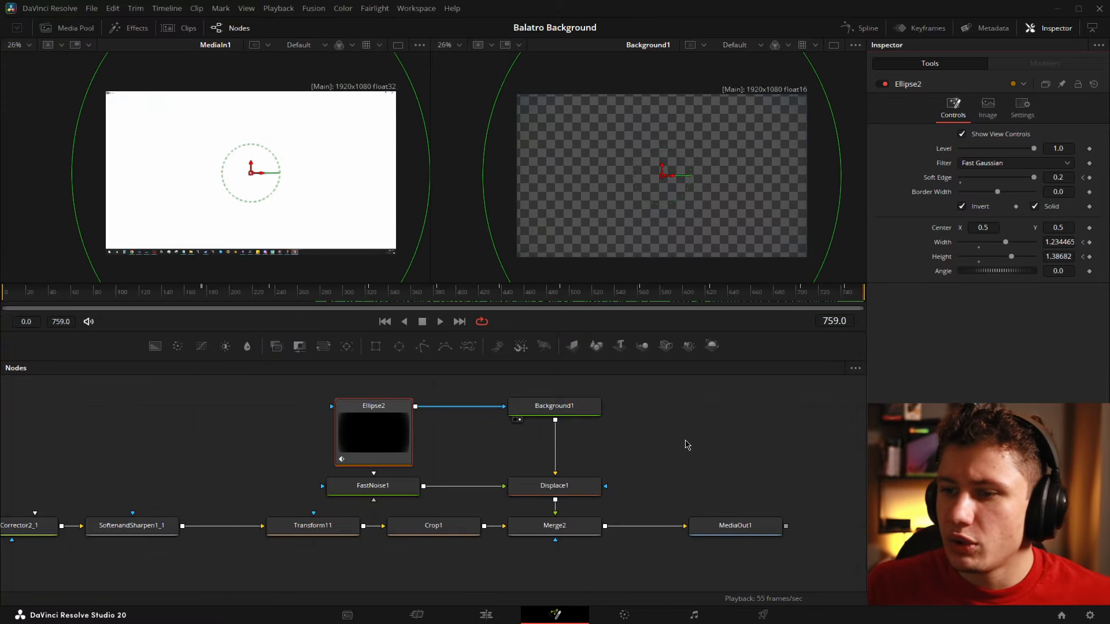
pyautogui.moveTo(277, 290); pyautogui.dragTo(303, 300)
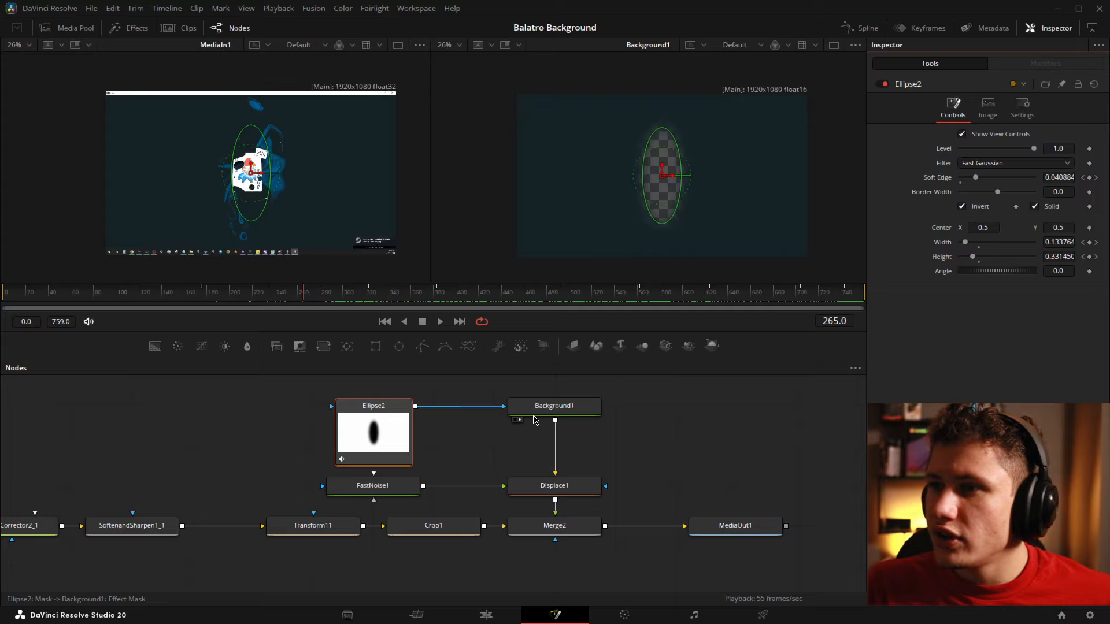
pyautogui.click(723, 425)
pyautogui.click(615, 211)
pyautogui.hotkey('ctrl', 'f')
pyautogui.click(263, 219)
pyautogui.hotkey('ctrl', 'f')
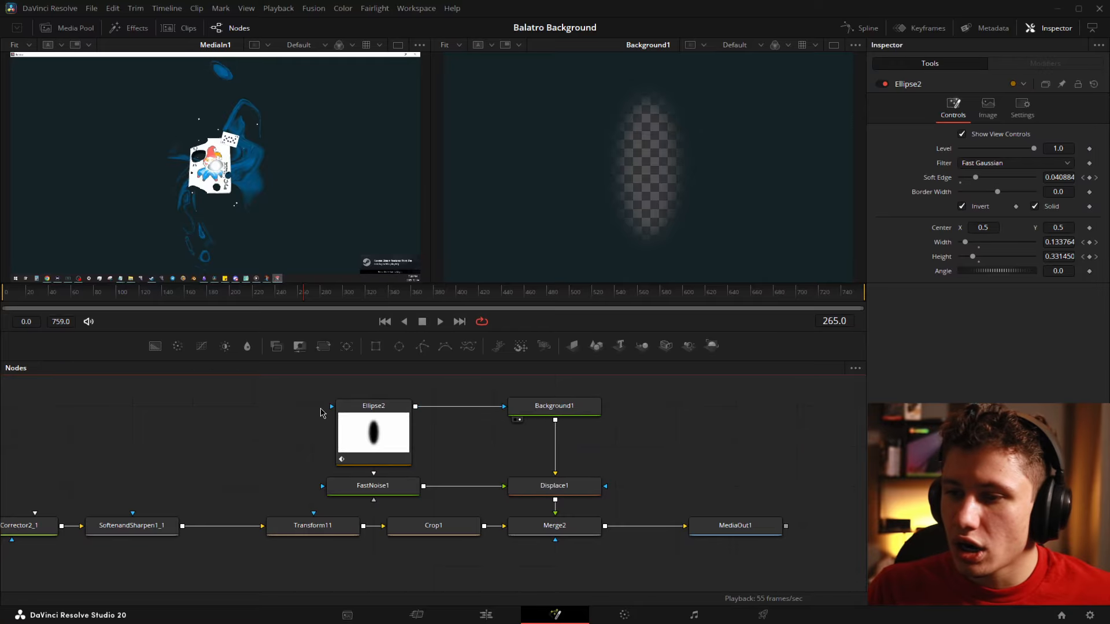
# Display the Displace1 settings, and show the FastNoise1 output in the second viewer with its noise settings
pyautogui.click(556, 489)
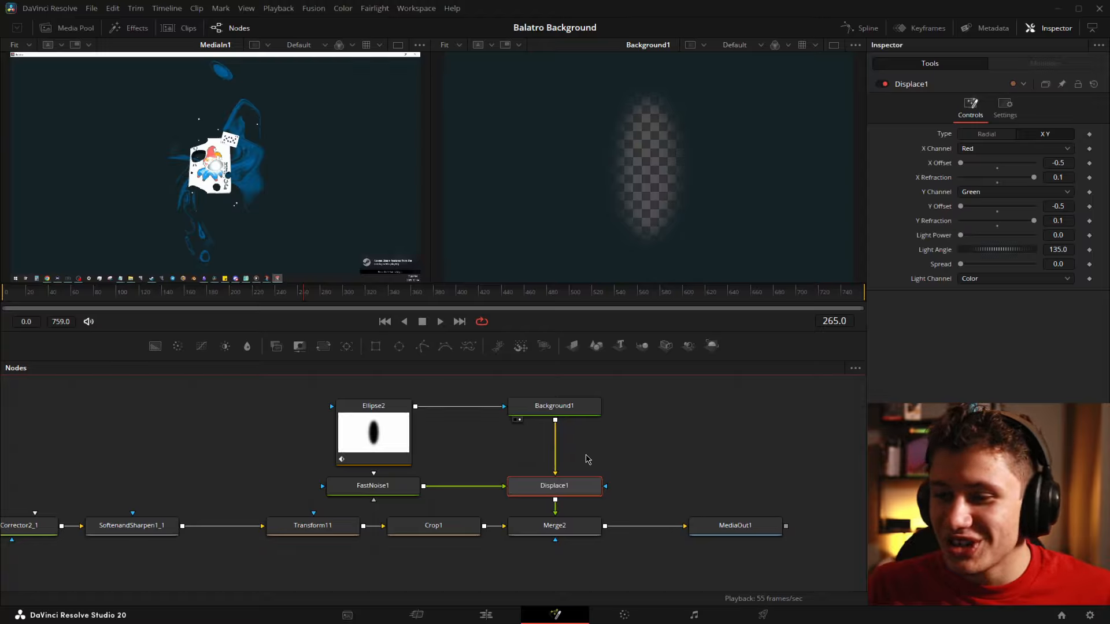
pyautogui.click(353, 493)
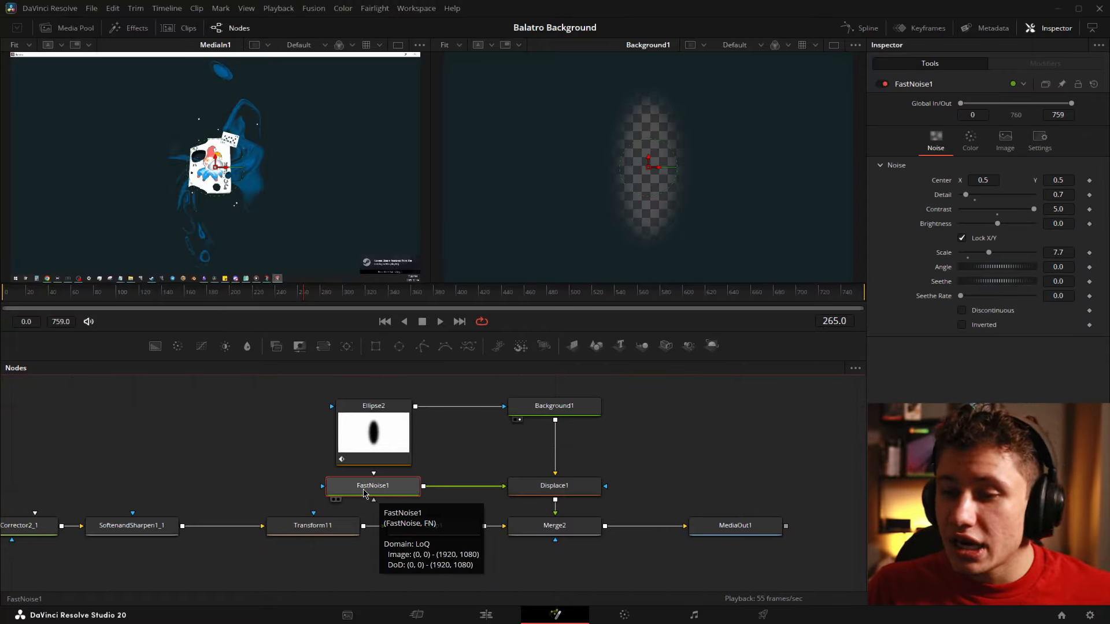
pyautogui.press('2')
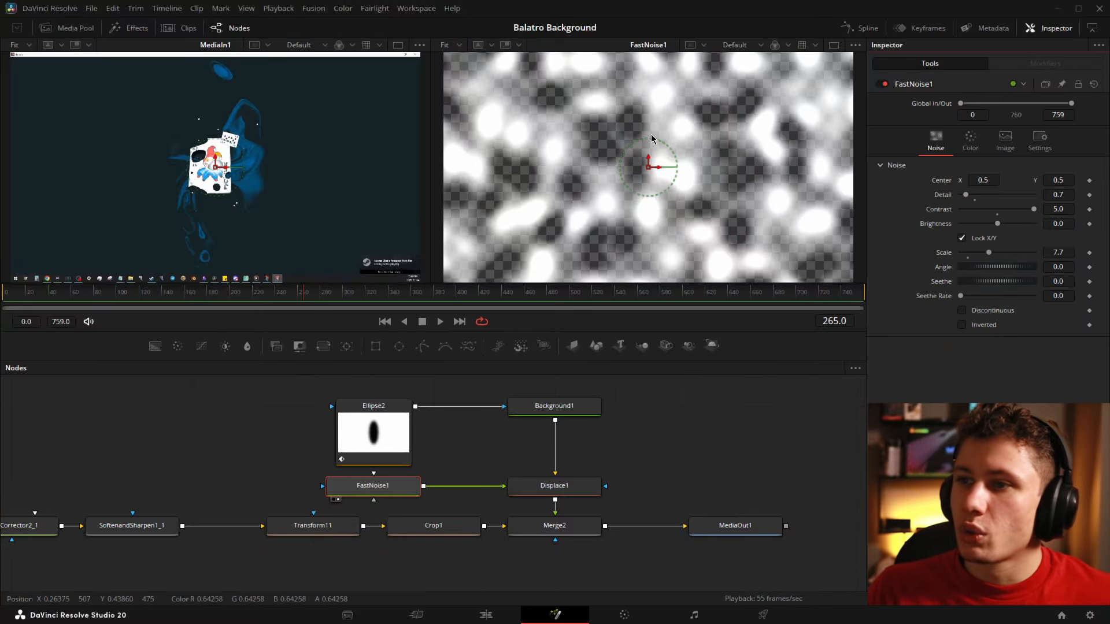
# Show the masked Background1 and the Displace1 output one after the other in the second viewer to compare the hole's shape
pyautogui.click(553, 487)
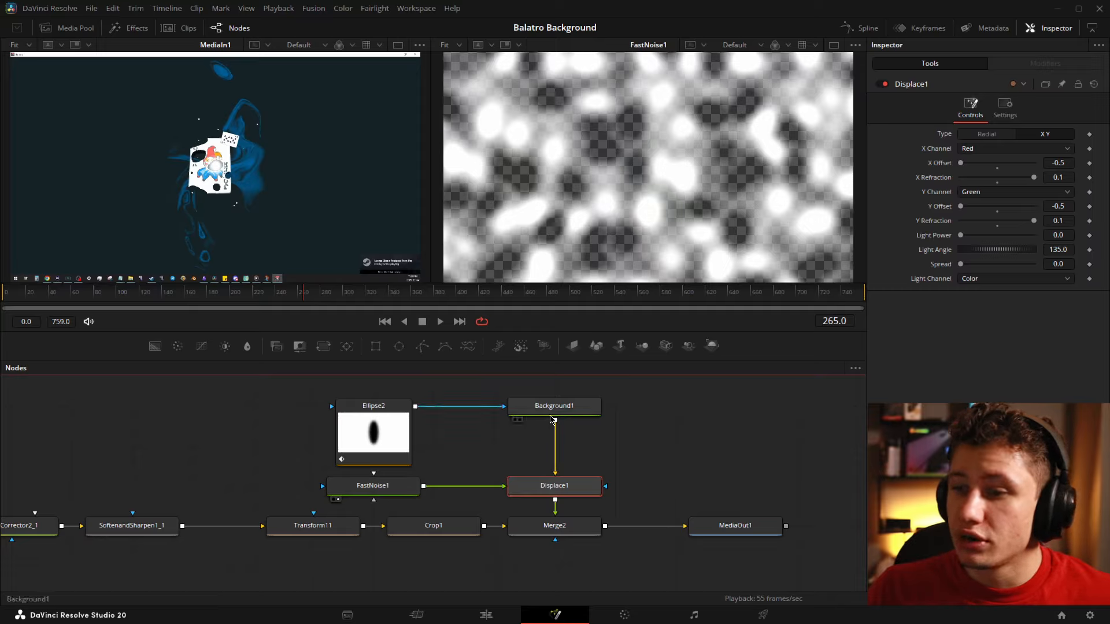
pyautogui.moveTo(554, 420); pyautogui.dragTo(654, 181)
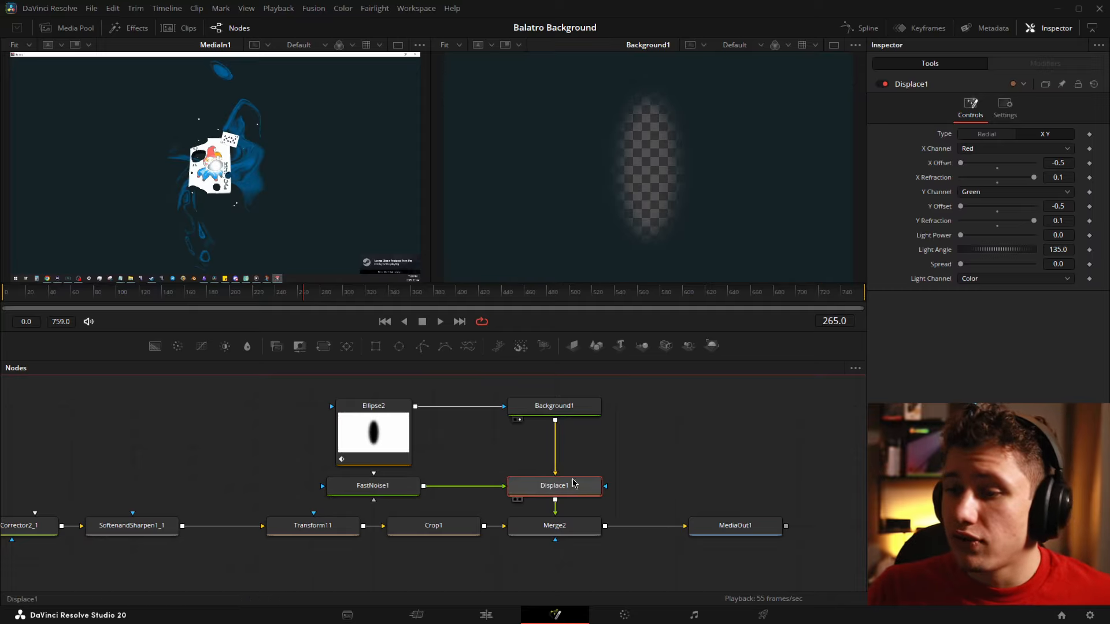
pyautogui.press('2')
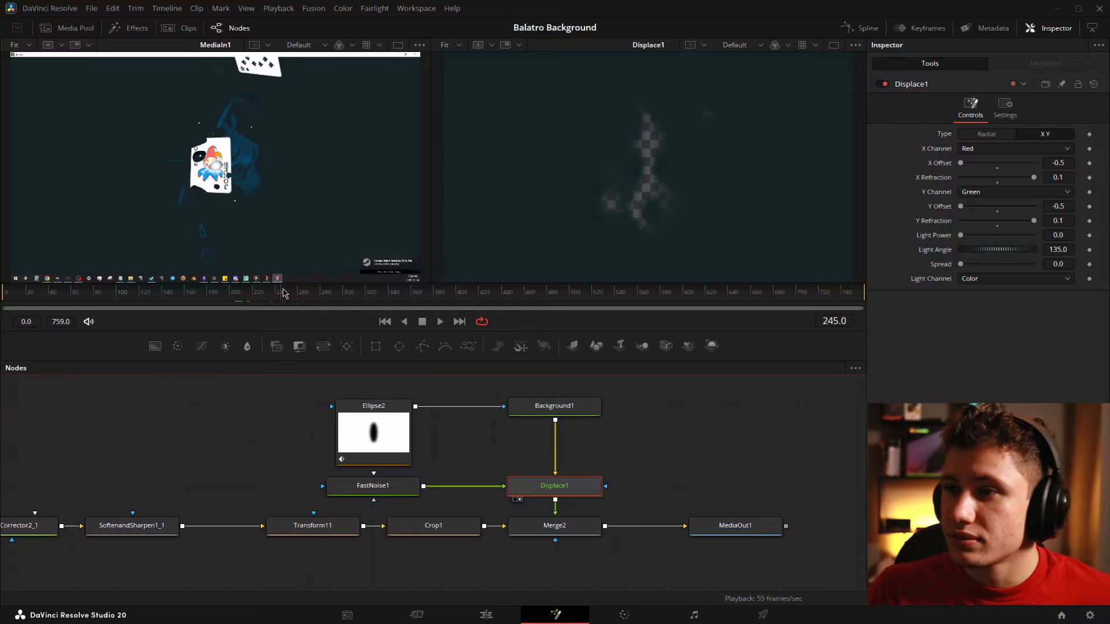
# Select Ellipse2 and scrub the timeline to frame 366 to examine how the displaced hole grows
pyautogui.click(373, 448)
pyautogui.moveTo(220, 306); pyautogui.dragTo(418, 295)
pyautogui.click(712, 471)
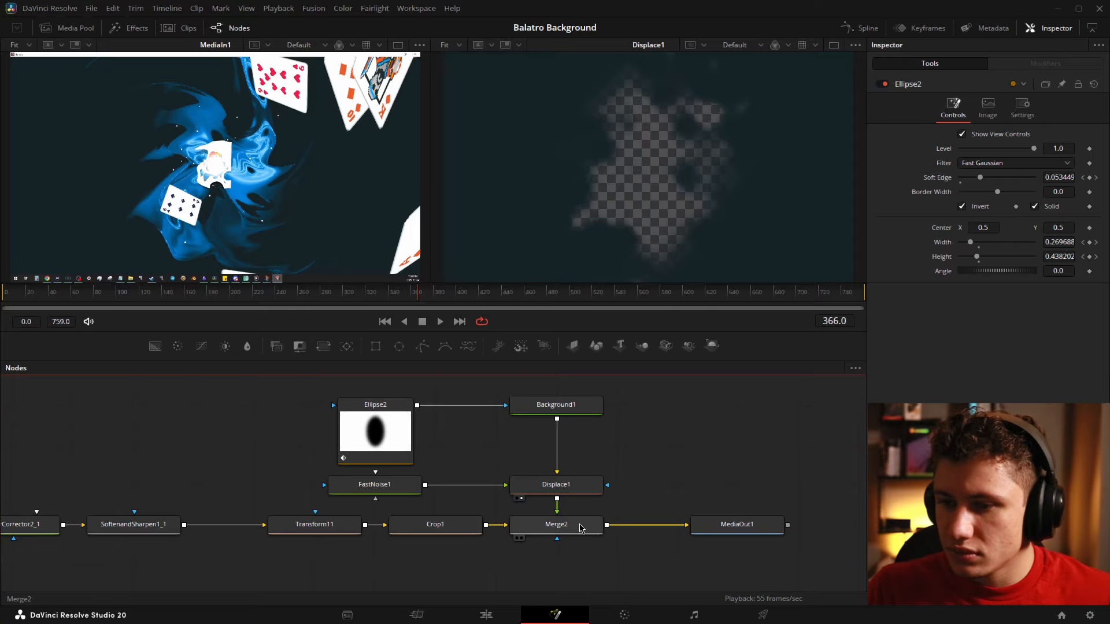
# Show the MediaOut1 output in the second viewer and scrub toward the end of the clip to examine the whole background reveal
pyautogui.moveTo(768, 531); pyautogui.dragTo(625, 120)
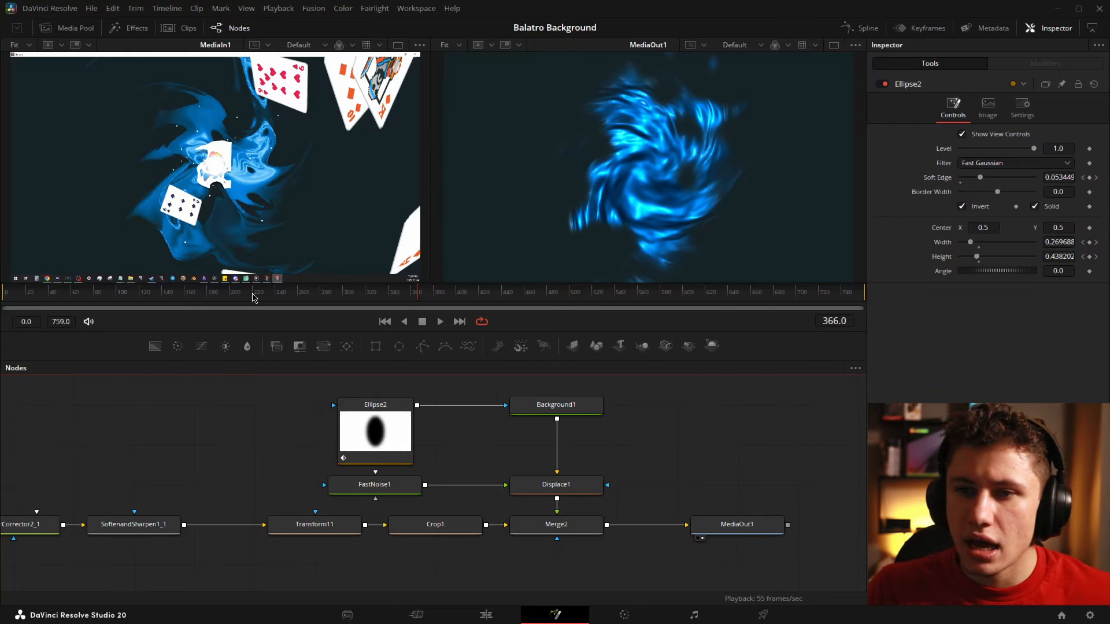
pyautogui.moveTo(425, 303); pyautogui.dragTo(831, 298)
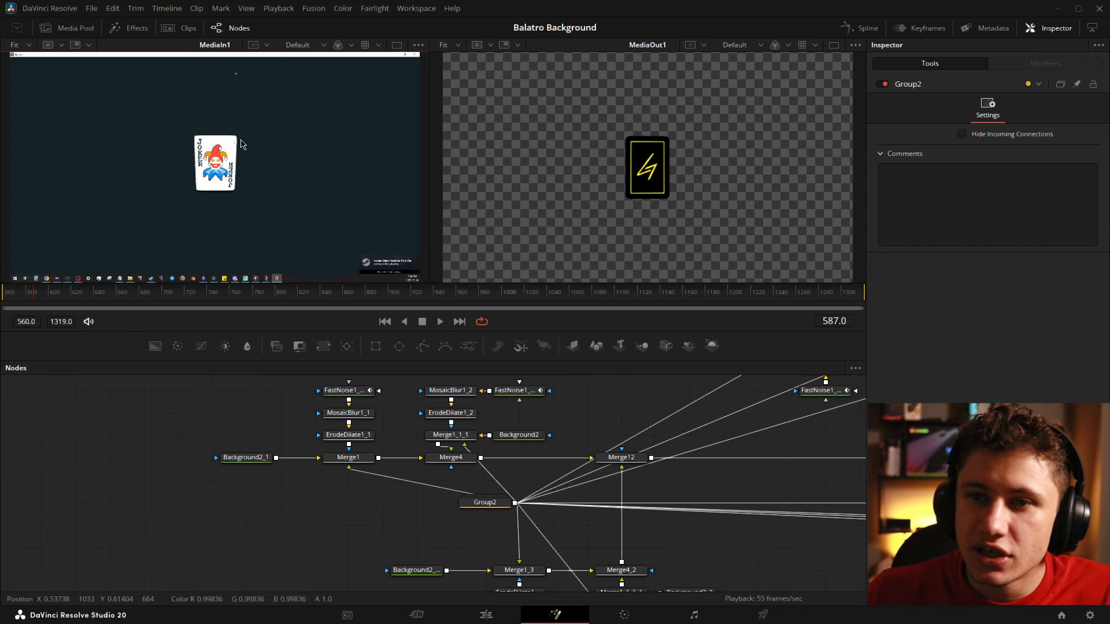
# Scrub the joker card reference clip to frame 852 and back to frame 560 to examine how the card dissolves
pyautogui.scroll(5, 241, 144)
pyautogui.scroll(-4, 329, 199)
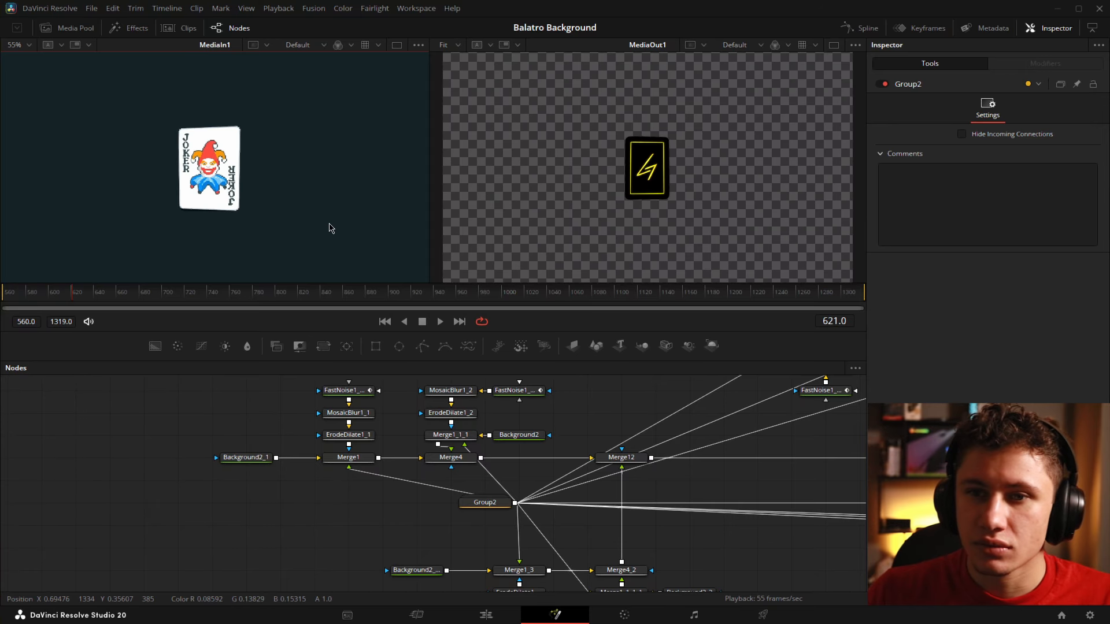
pyautogui.scroll(-2, 329, 227)
pyautogui.moveTo(316, 234); pyautogui.dragTo(292, 215)
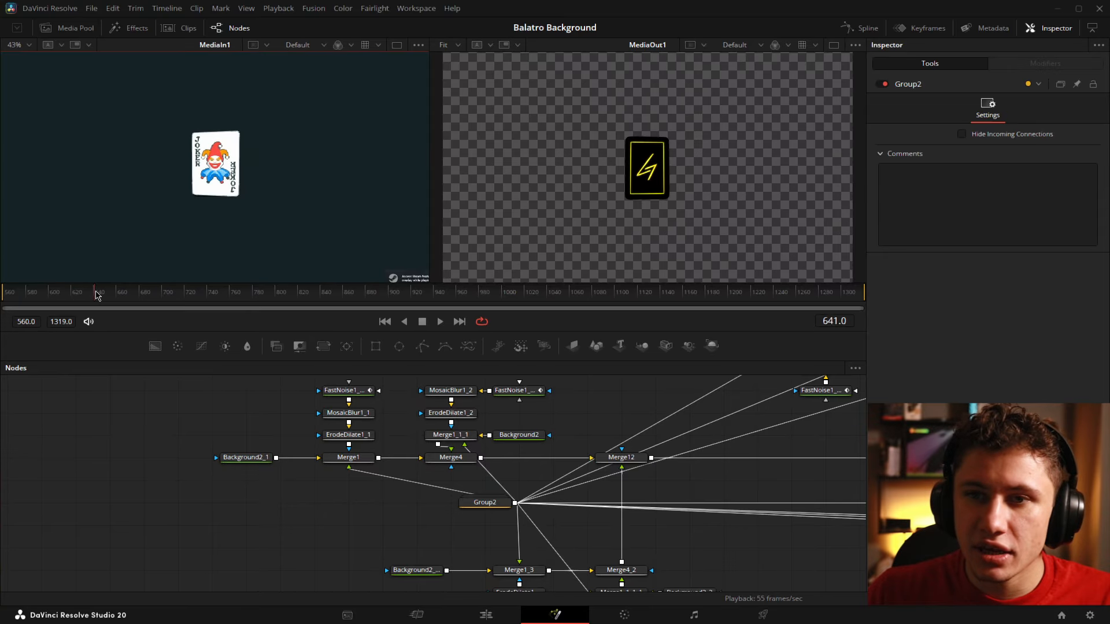
pyautogui.moveTo(139, 309); pyautogui.dragTo(338, 294)
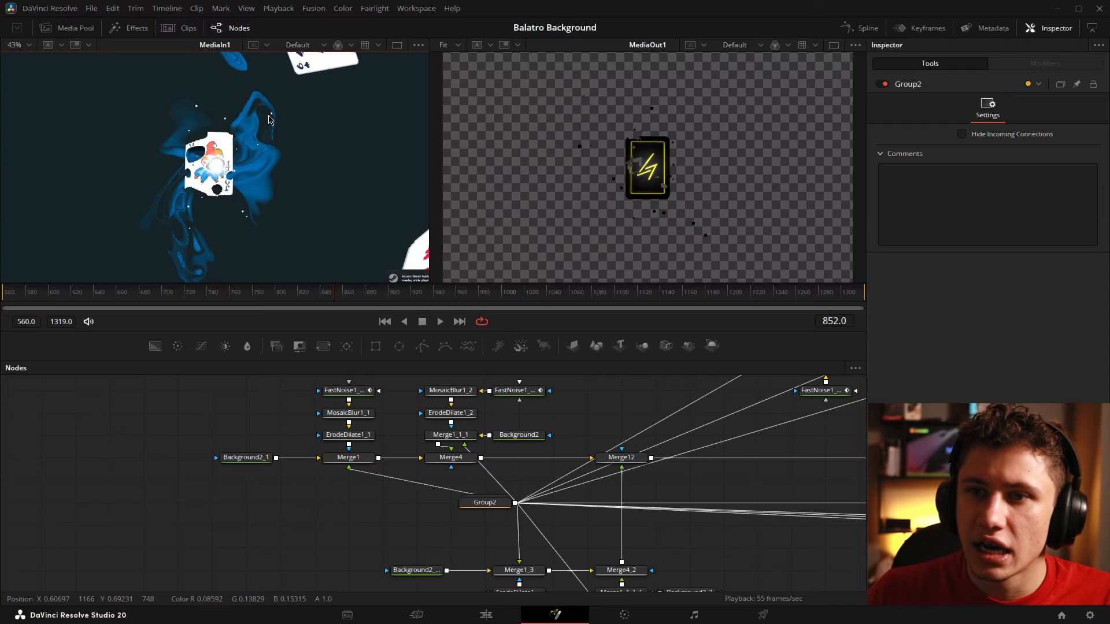
pyautogui.moveTo(341, 298); pyautogui.dragTo(2, 298)
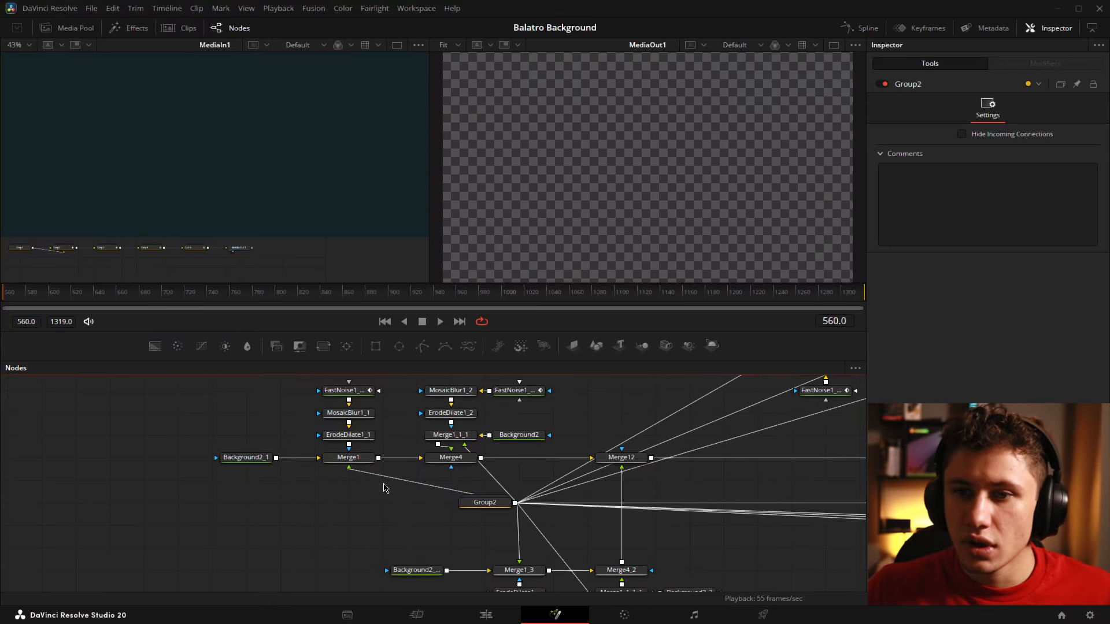
# Show Group2's card output in the second viewer at frame 718, with the group expanded to expose its nodes
pyautogui.moveTo(661, 489); pyautogui.dragTo(431, 459)
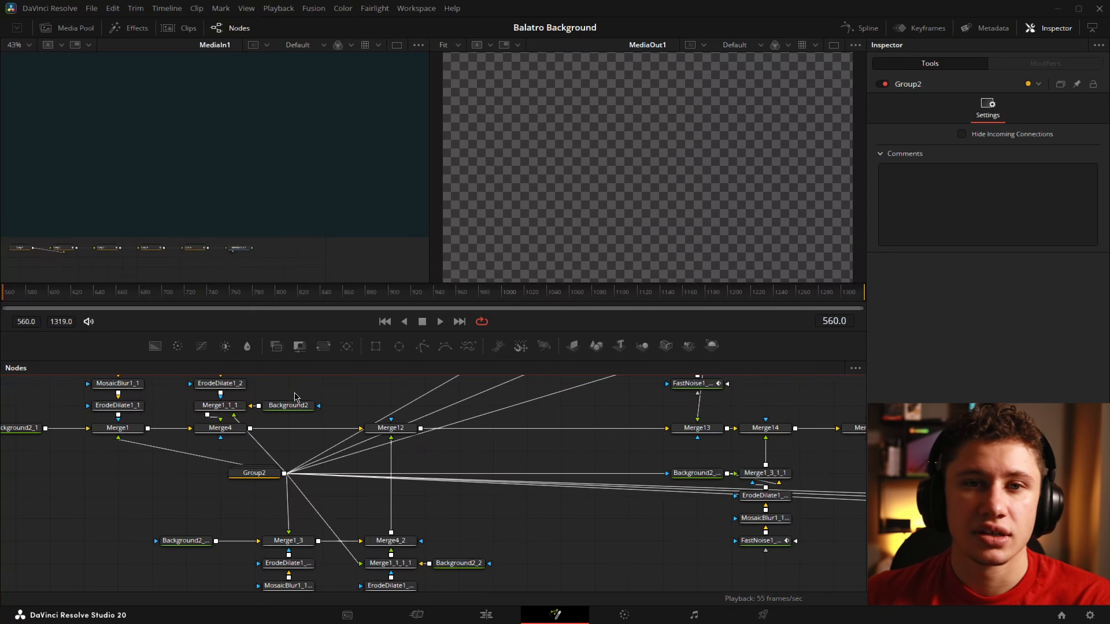
pyautogui.moveTo(90, 480); pyautogui.dragTo(293, 475)
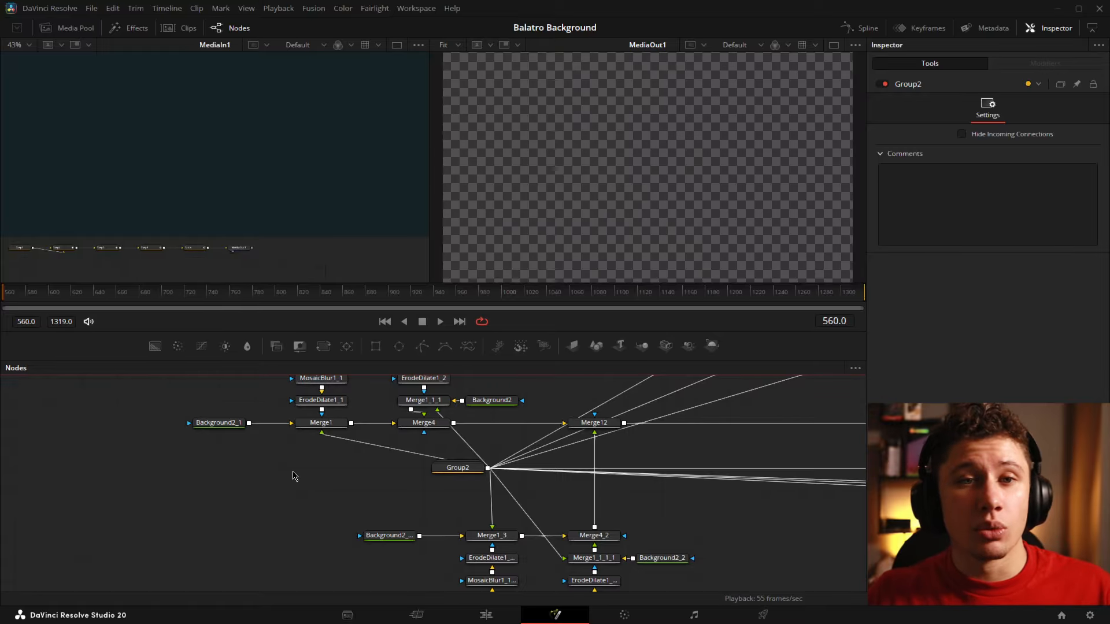
pyautogui.moveTo(457, 468); pyautogui.dragTo(604, 213)
pyautogui.scroll(-1, 659, 172)
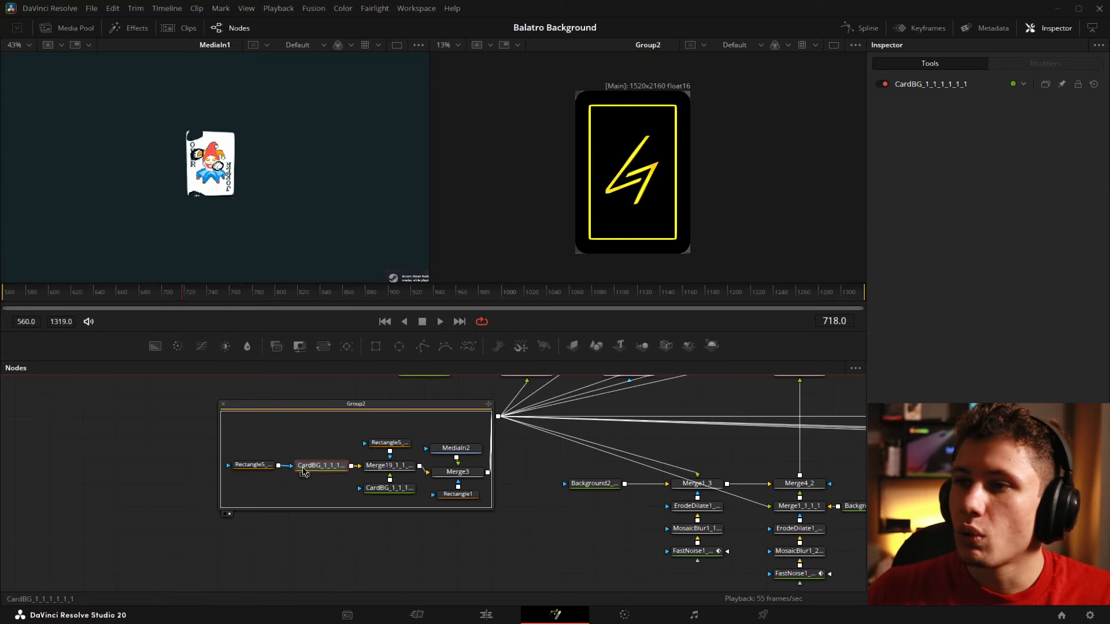
# Show the black CardBG background in the second viewer and examine its color, image size and rounded rectangle mask settings
pyautogui.moveTo(317, 468); pyautogui.dragTo(630, 193)
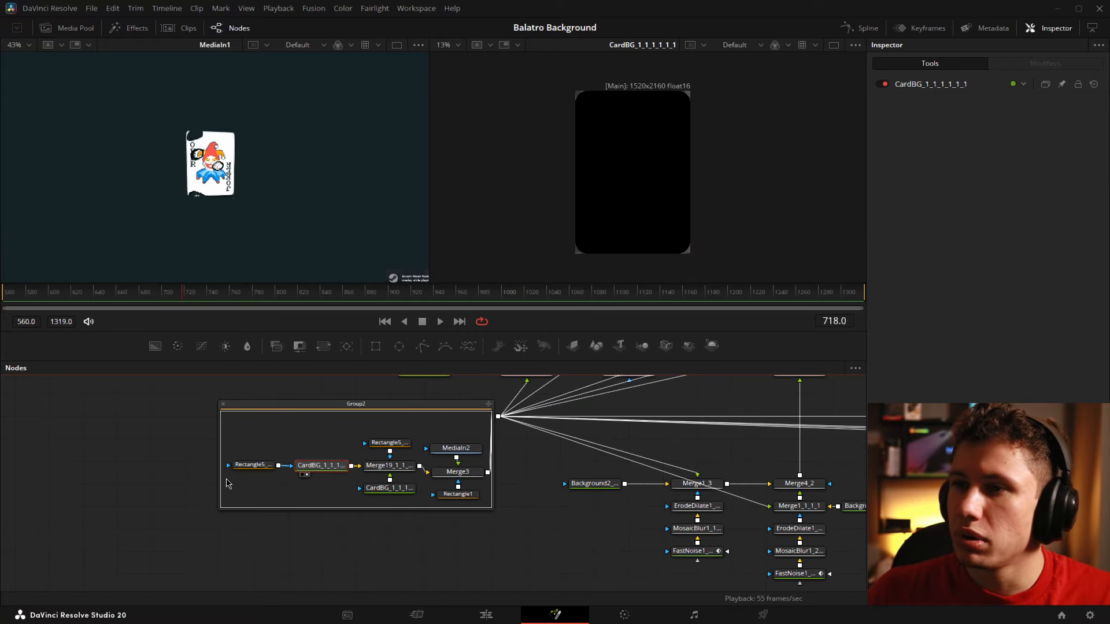
pyautogui.click(312, 471)
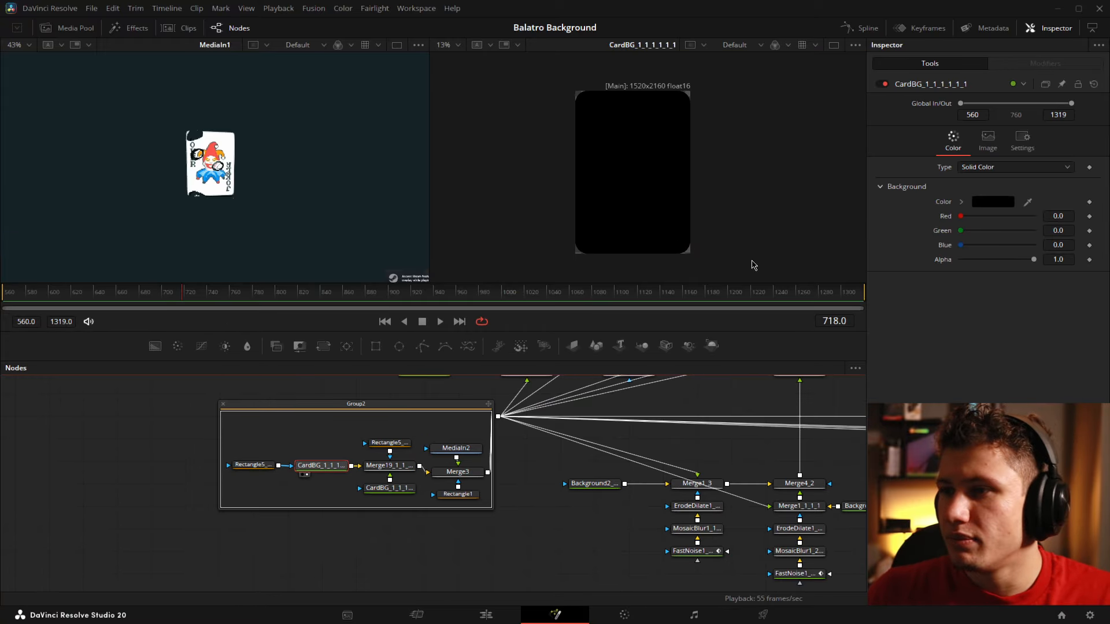
pyautogui.click(987, 139)
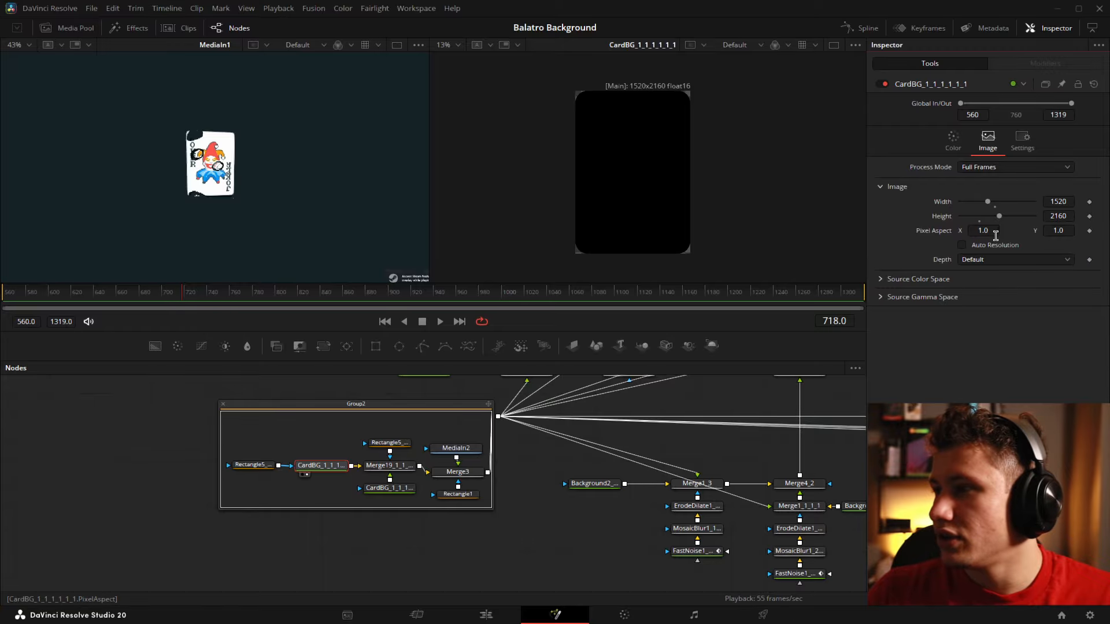
pyautogui.scroll(-3, 271, 193)
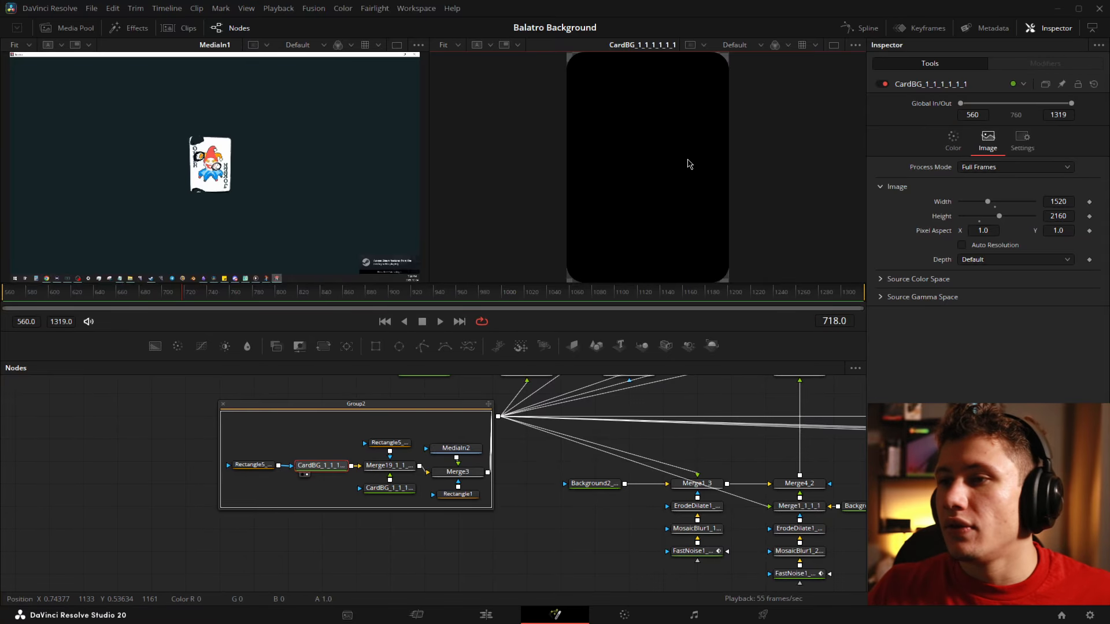
pyautogui.click(250, 465)
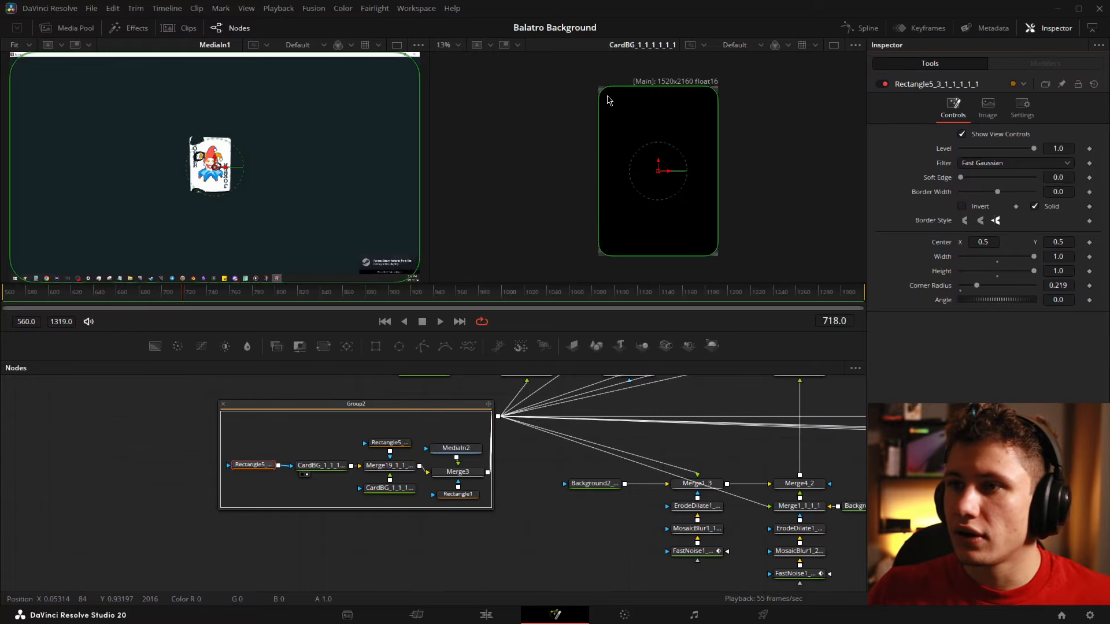
pyautogui.click(515, 496)
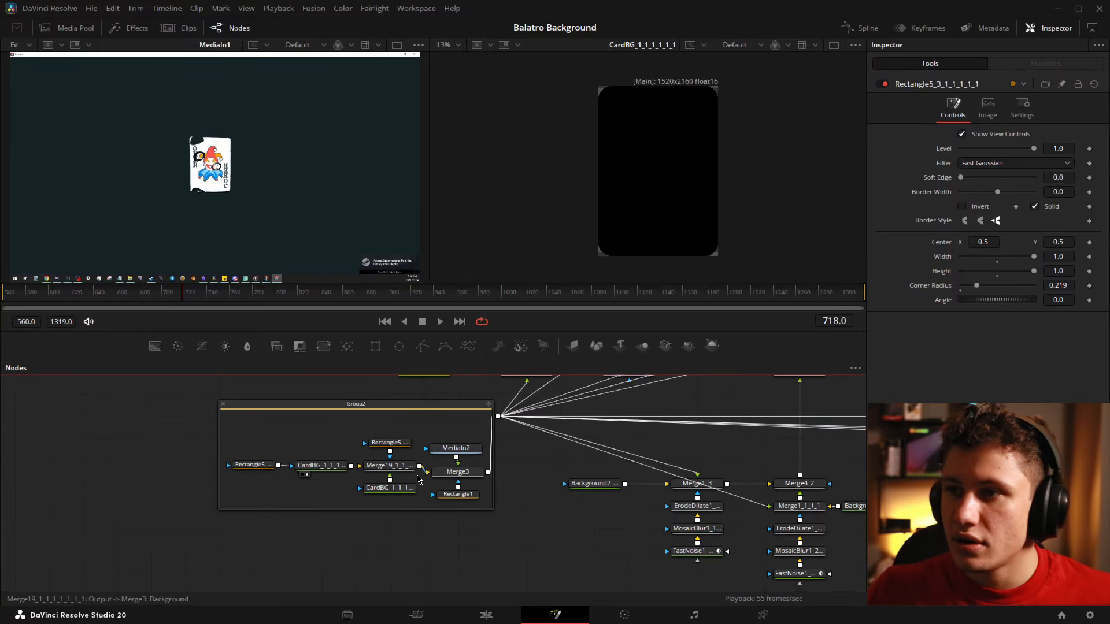
# View the yellow CardBG and Merge19 in the second viewer, and reconnect the thin border rectangle as Merge19's mask
pyautogui.moveTo(405, 487); pyautogui.dragTo(648, 235)
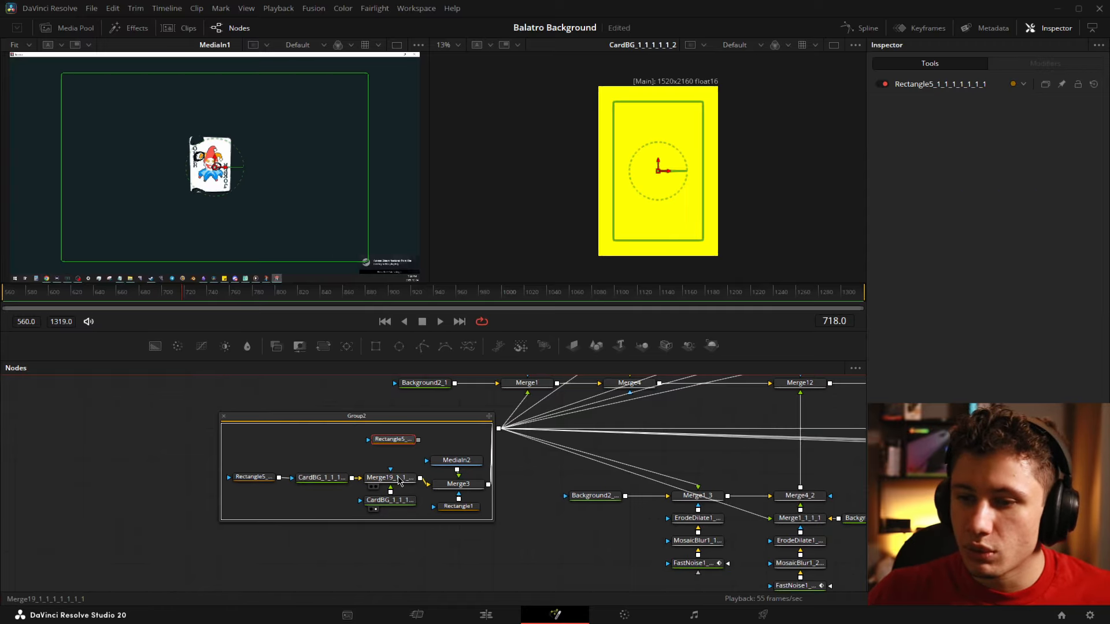
pyautogui.moveTo(398, 477); pyautogui.dragTo(674, 97)
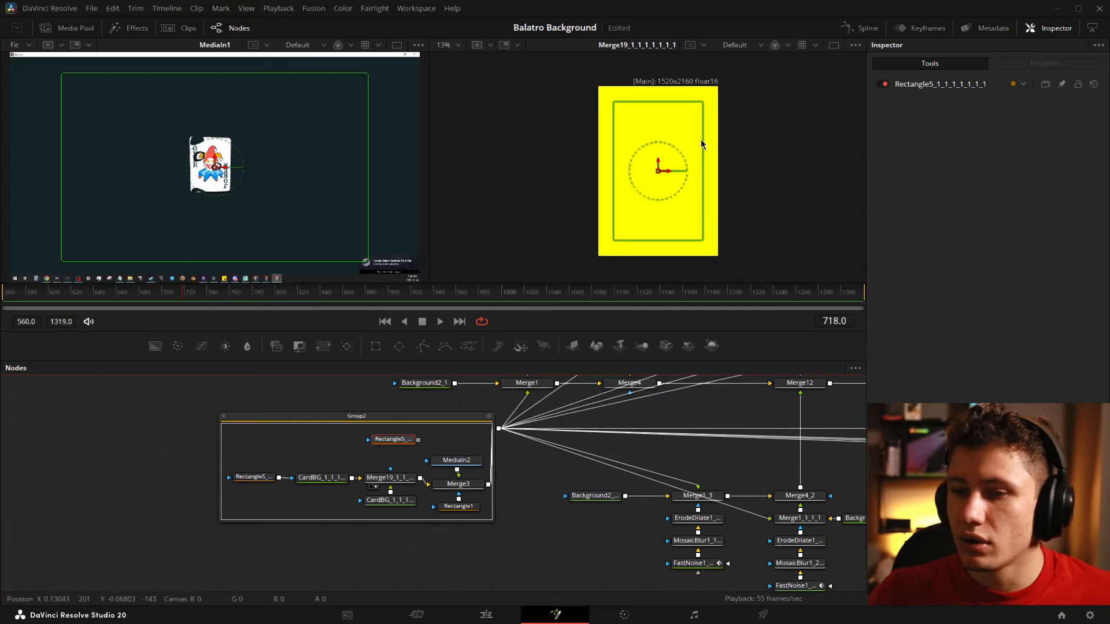
pyautogui.click(393, 439)
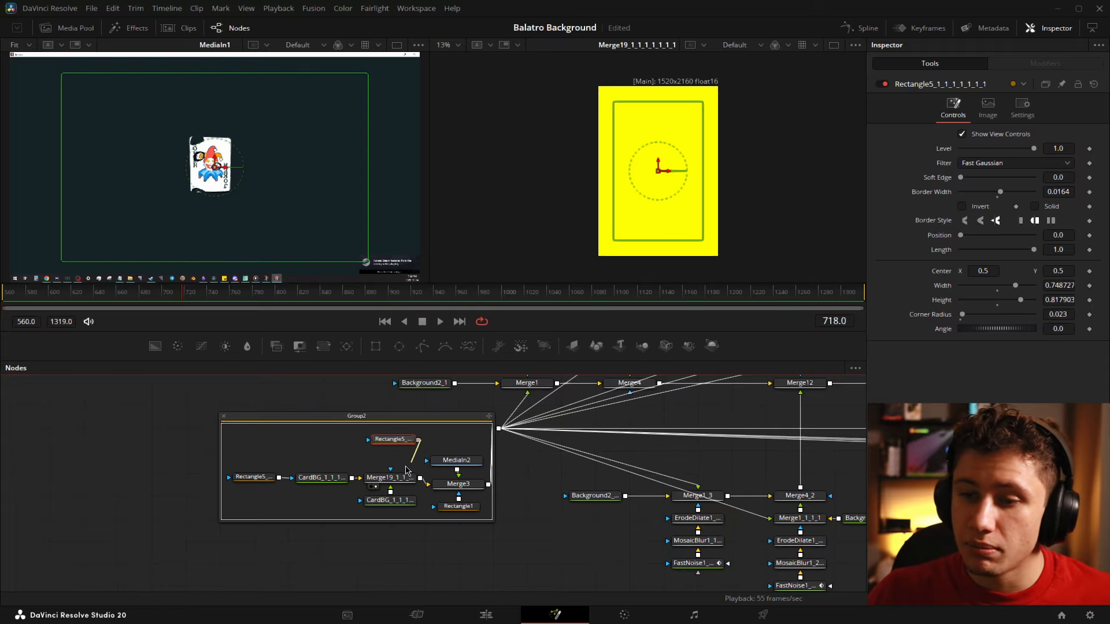
pyautogui.moveTo(417, 440); pyautogui.dragTo(398, 459)
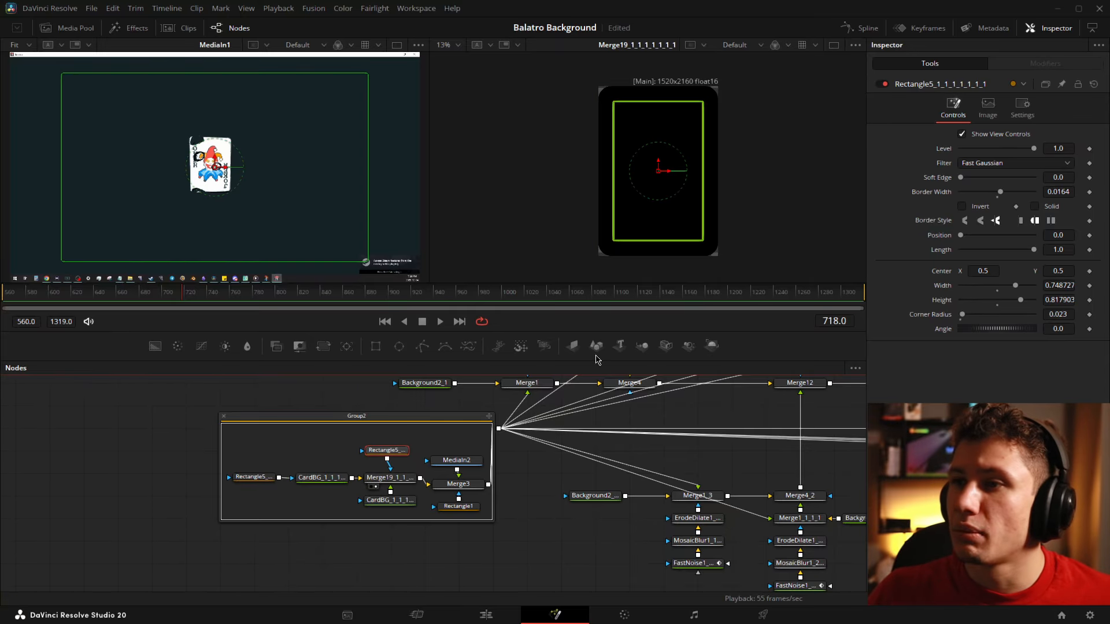
pyautogui.click(527, 510)
pyautogui.click(645, 174)
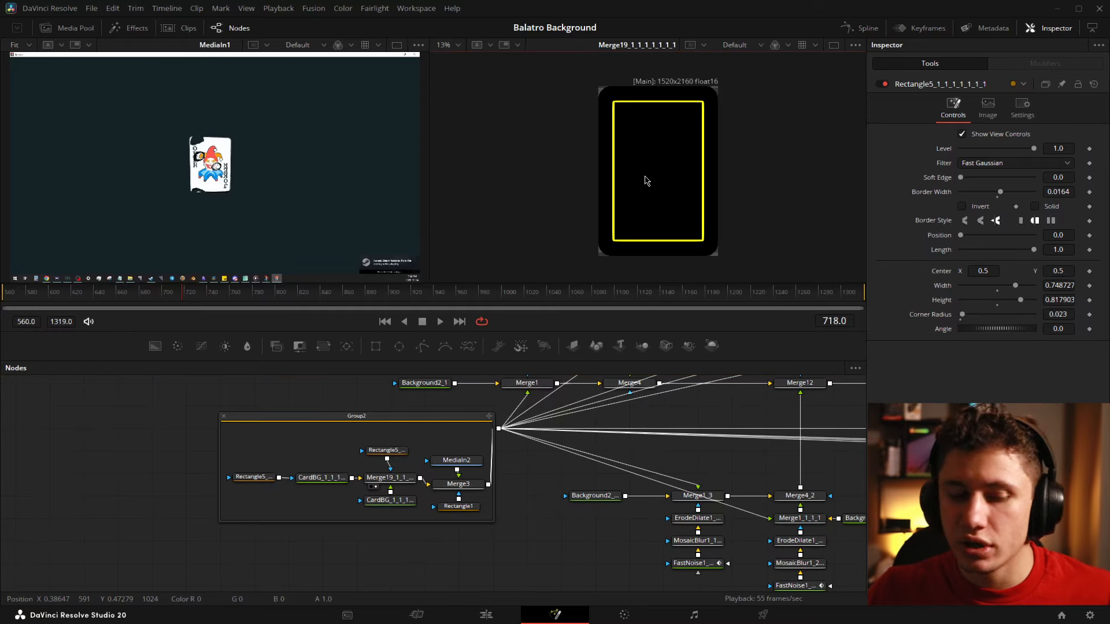
pyautogui.hotkey('ctrl', 'f')
# Turn on Solid for the border rectangle above Merge19 to compare a filled shape, and turn it off again
pyautogui.click(386, 450)
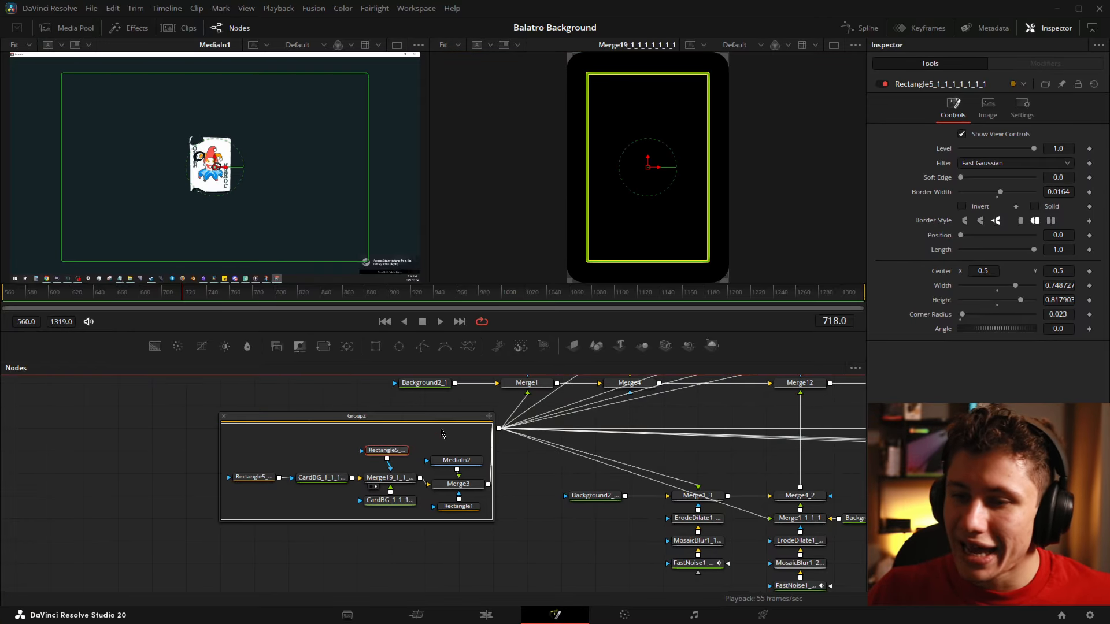
pyautogui.click(1034, 206)
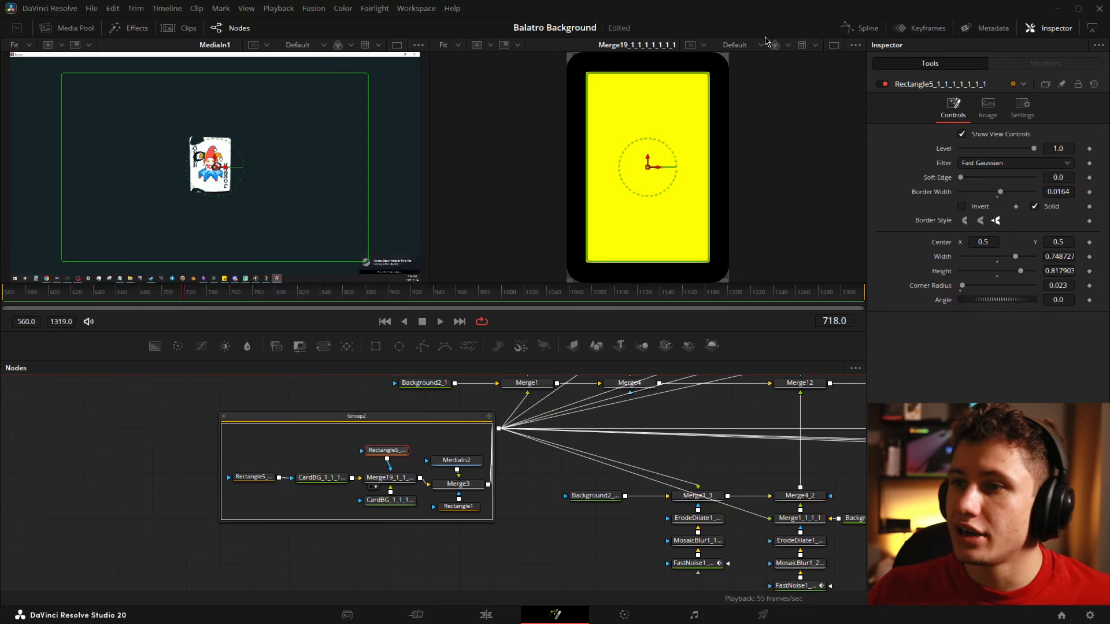
pyautogui.click(543, 518)
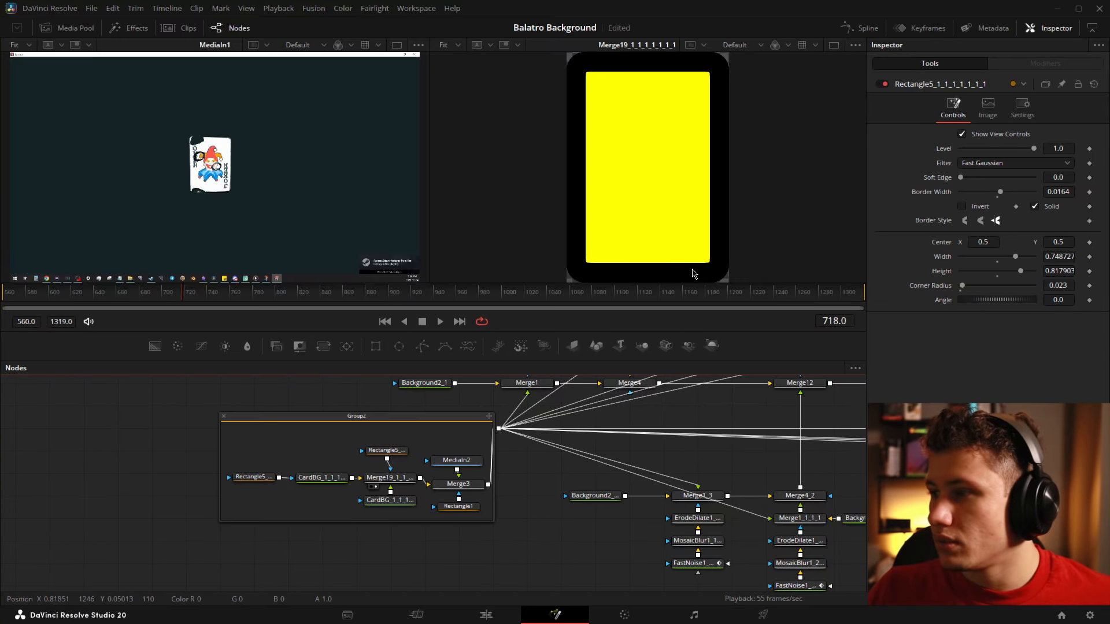
pyautogui.click(390, 453)
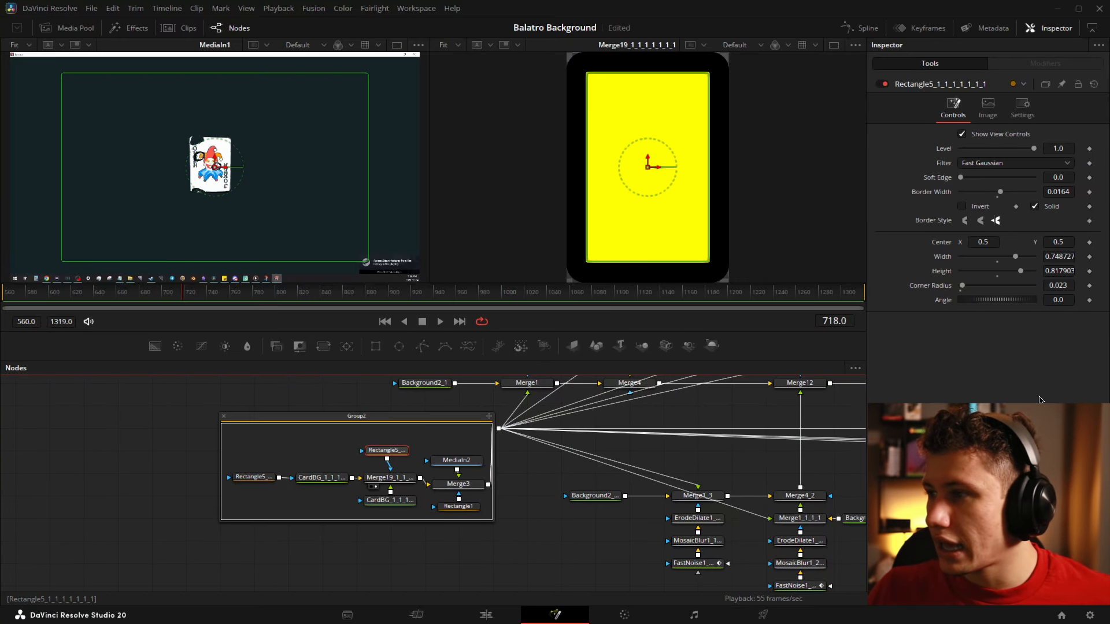
pyautogui.click(1034, 206)
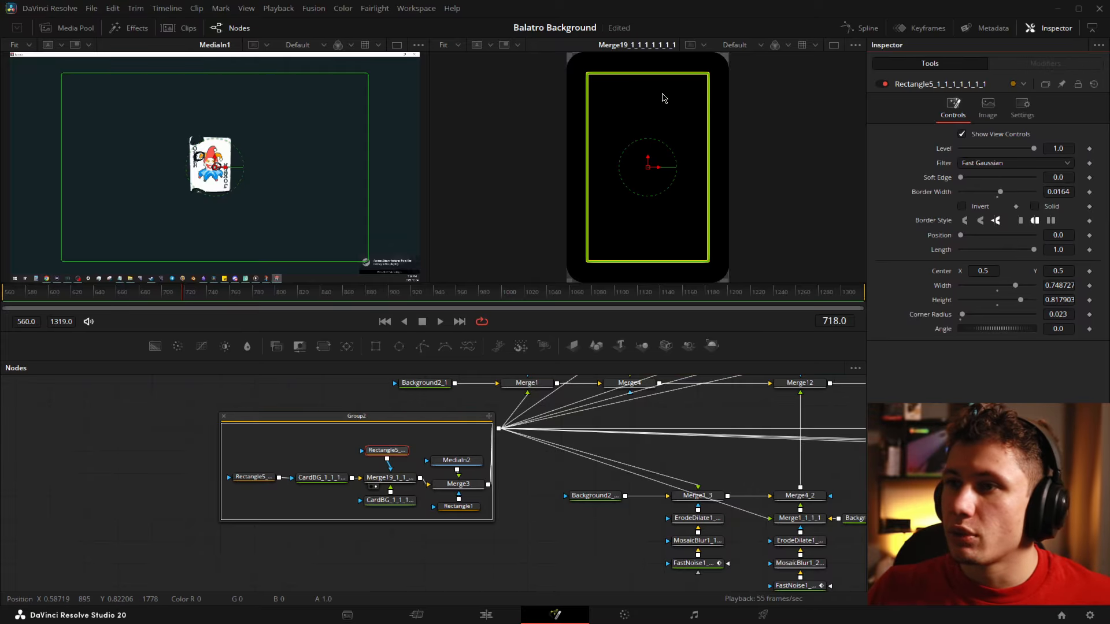
pyautogui.click(316, 385)
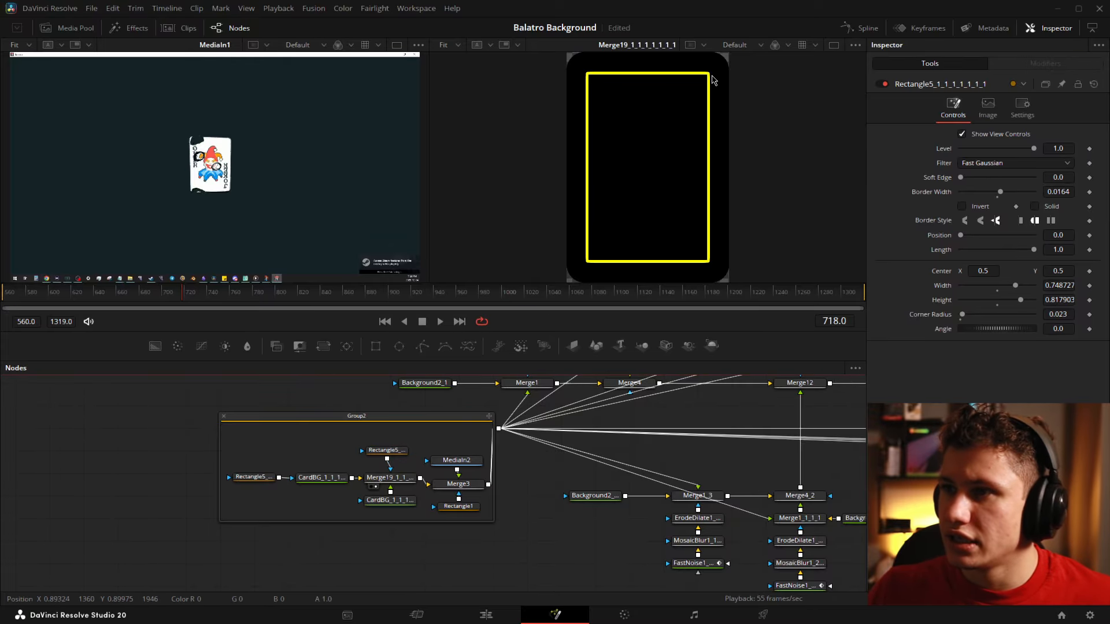
# Show the MediaIn2 logo and the combined Merge3 card in the second viewer to examine how the logo is placed
pyautogui.click(455, 463)
pyautogui.press('2')
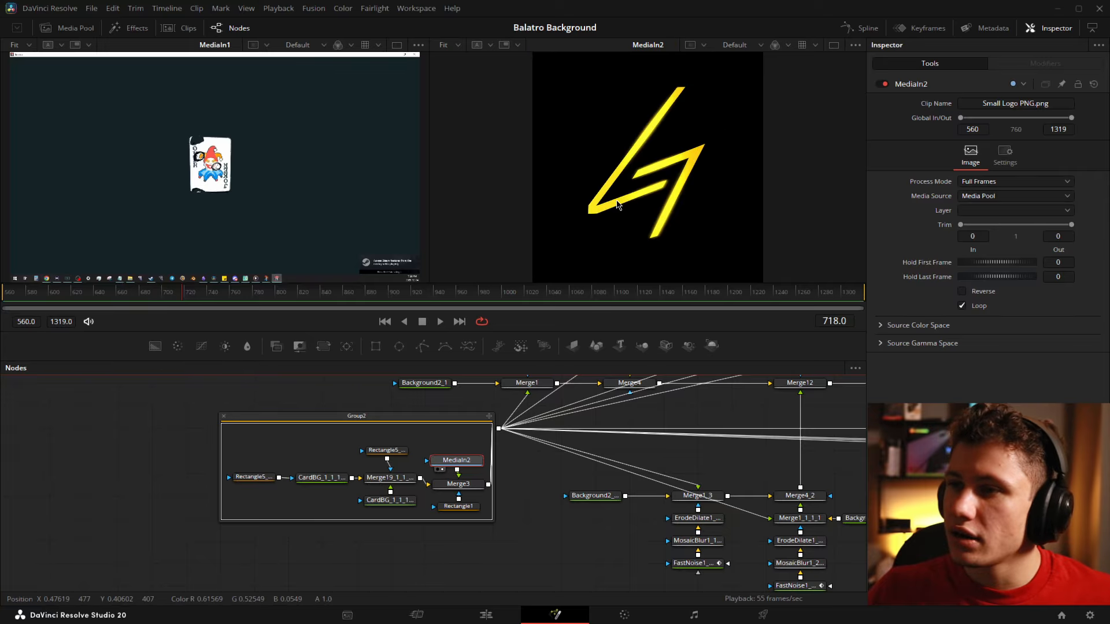
pyautogui.scroll(-2, 683, 146)
pyautogui.click(444, 493)
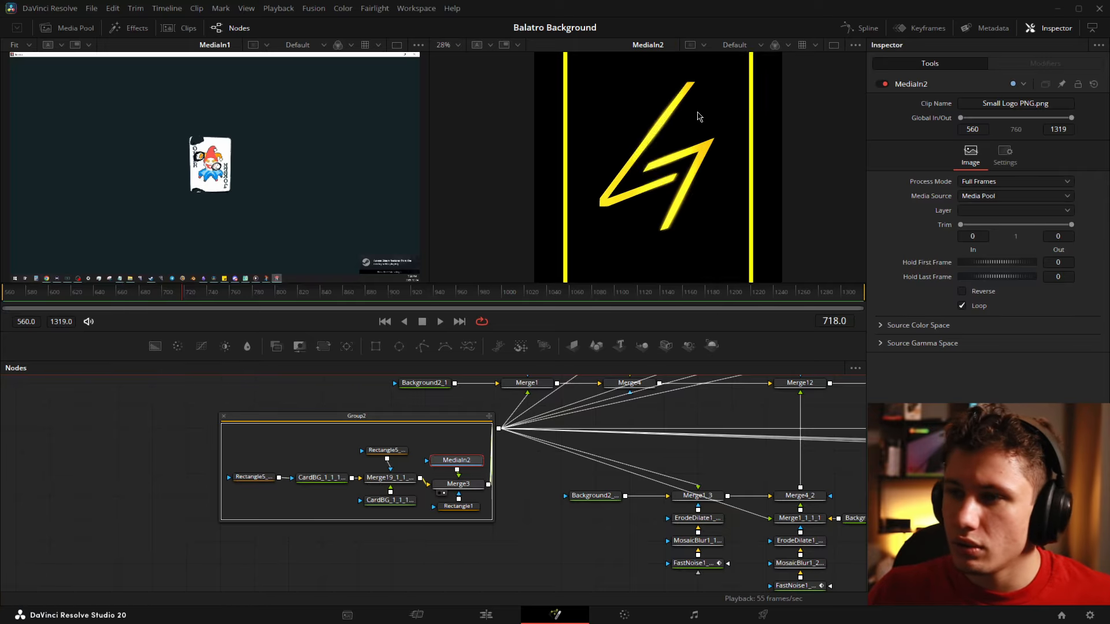
pyautogui.scroll(-1, 658, 173)
pyautogui.click(461, 506)
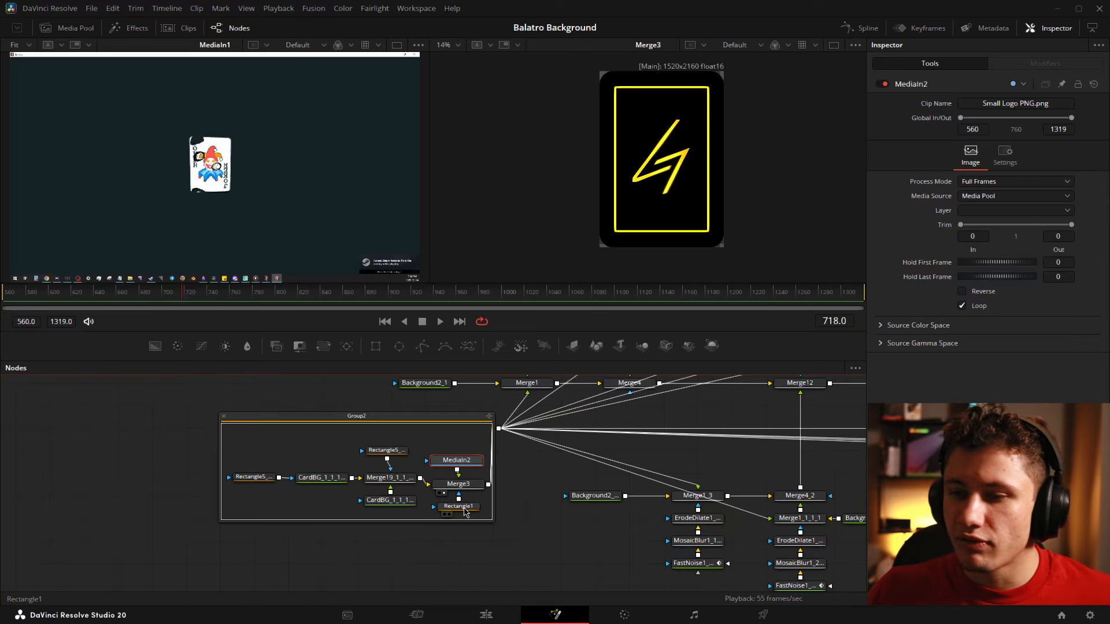
# Insert a Transform node between the MediaIn2 logo and Merge3, and adjust its horizontal center
pyautogui.scroll(2, 636, 128)
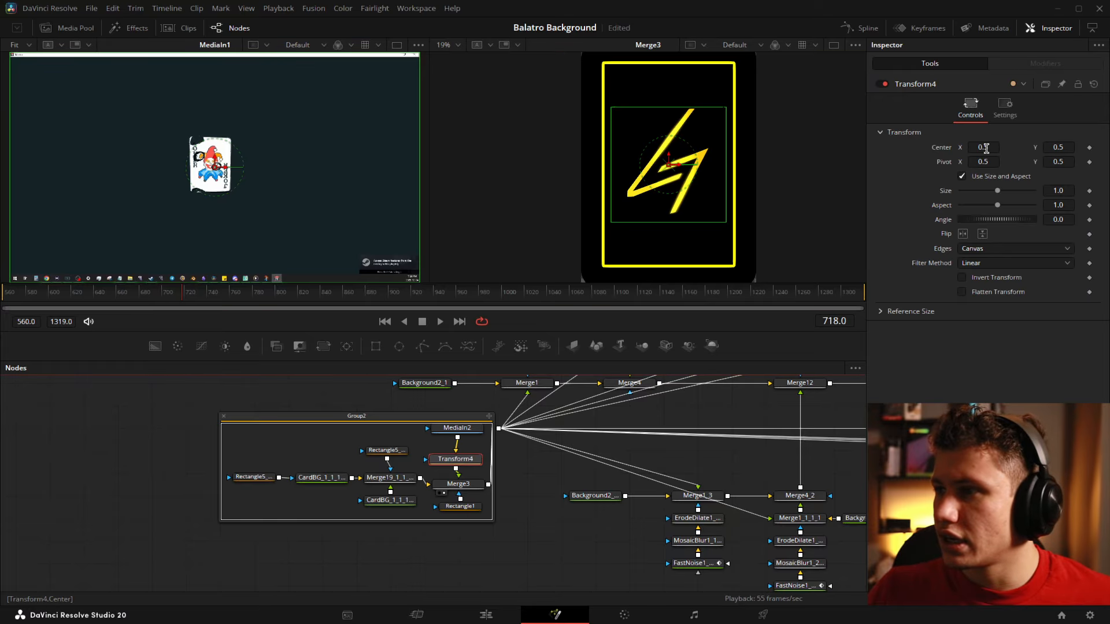
pyautogui.moveTo(984, 147)
pyautogui.mouseDown()
pyautogui.moveTo(1109, 147)
pyautogui.moveTo(625, 147)
pyautogui.moveTo(1109, 146)
pyautogui.moveTo(730, 147)
pyautogui.moveTo(980, 146)
pyautogui.mouseUp()
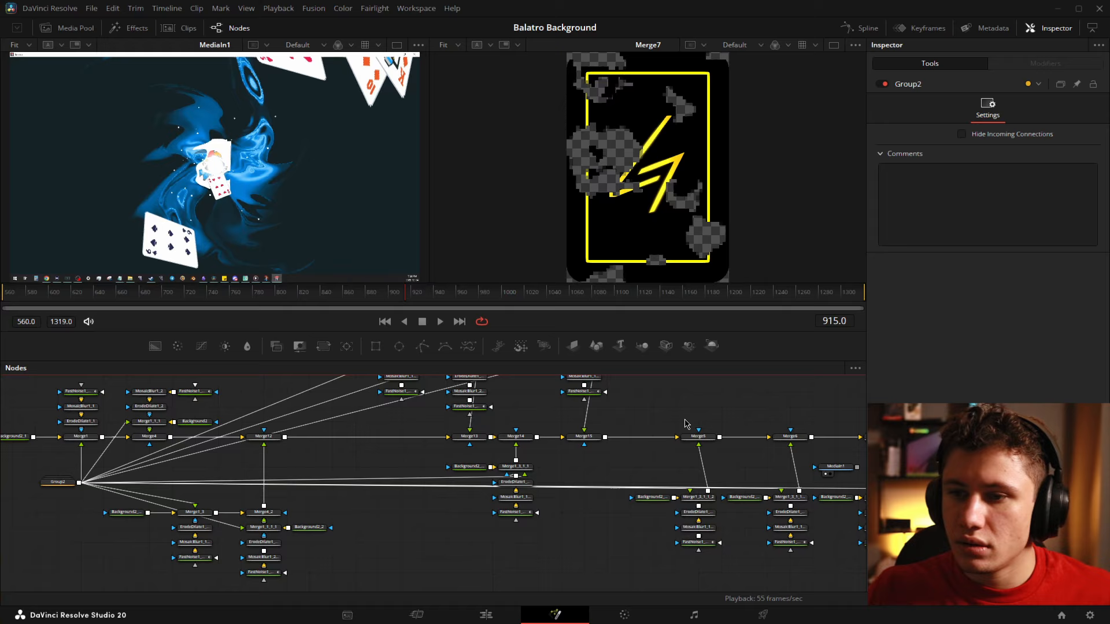
# Select the whole card dissolve node tree around Group2 and examine the FastNoise, MosaicBlur and ErodeDilate chains feeding its first merges
pyautogui.scroll(-3, 699, 411)
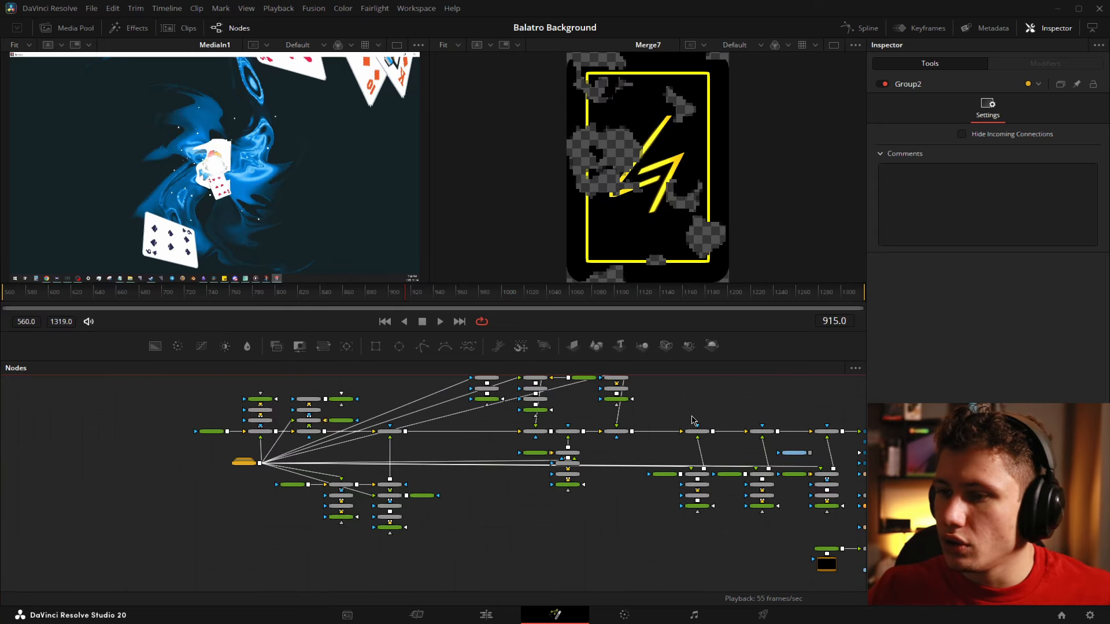
pyautogui.moveTo(602, 436); pyautogui.dragTo(586, 448)
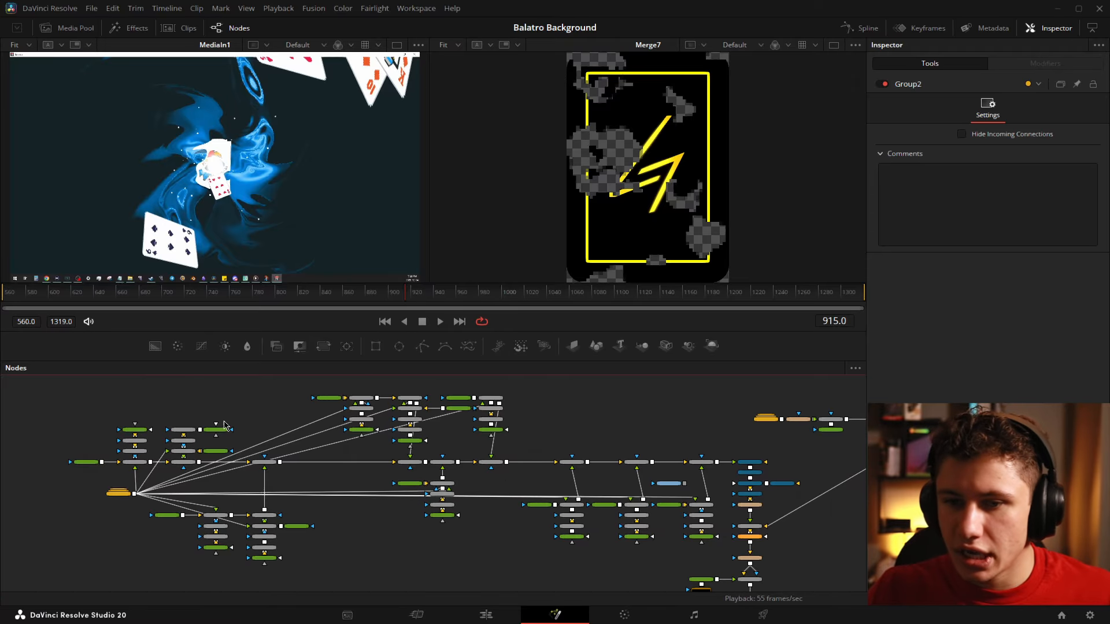
pyautogui.moveTo(58, 380); pyautogui.dragTo(722, 577)
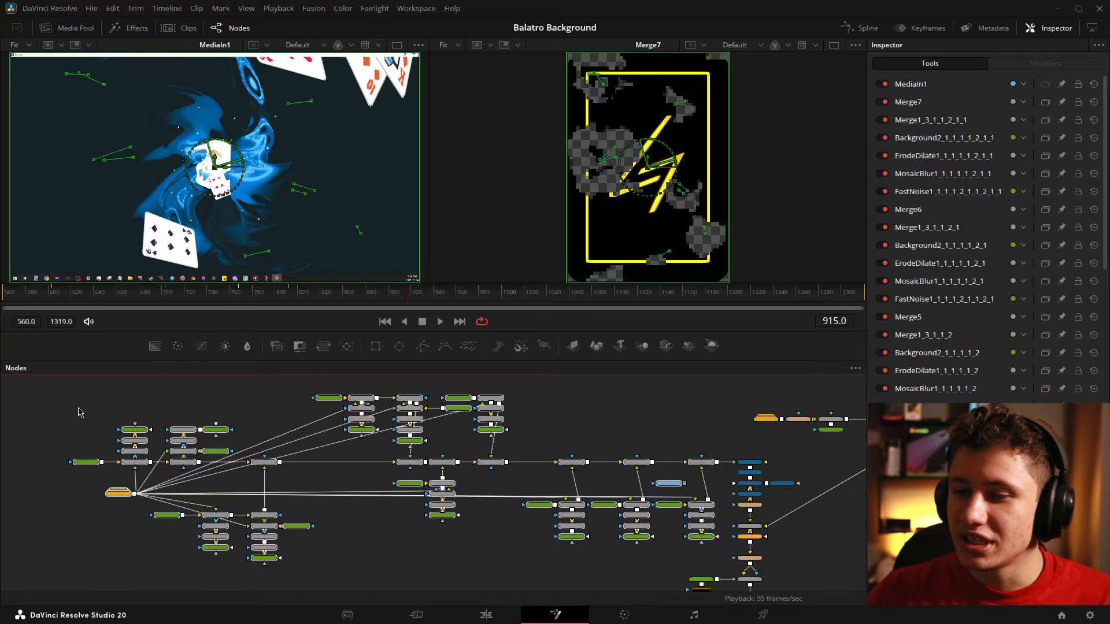
pyautogui.scroll(6, 75, 409)
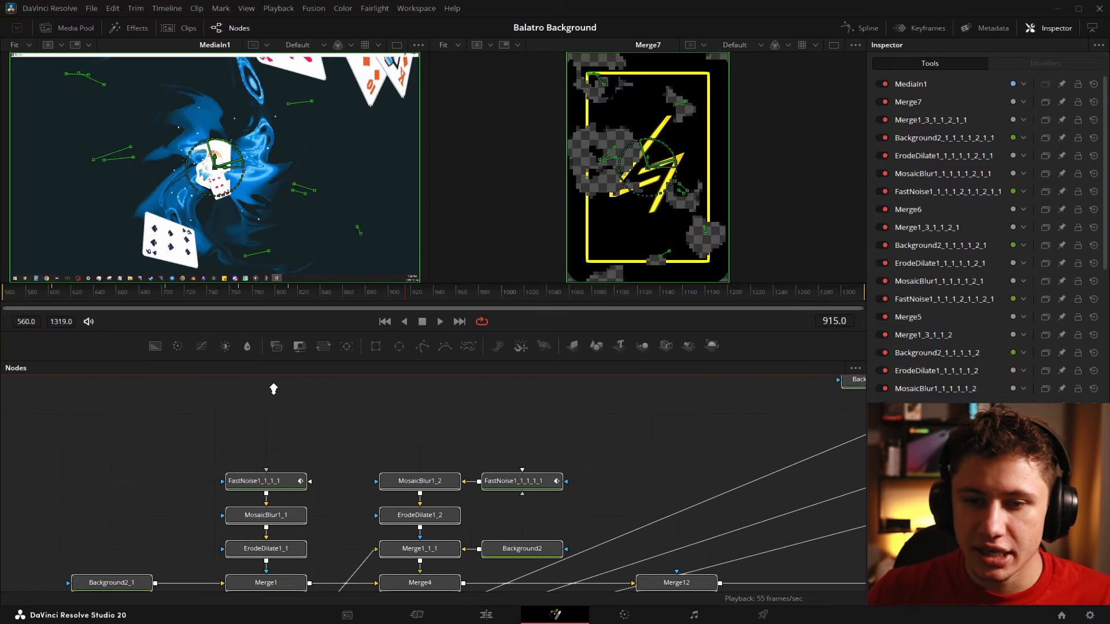
# Scrub the timeline to compare the dissolving card in Merge7 with the MediaIn1 reference footage
pyautogui.moveTo(365, 424); pyautogui.dragTo(417, 388)
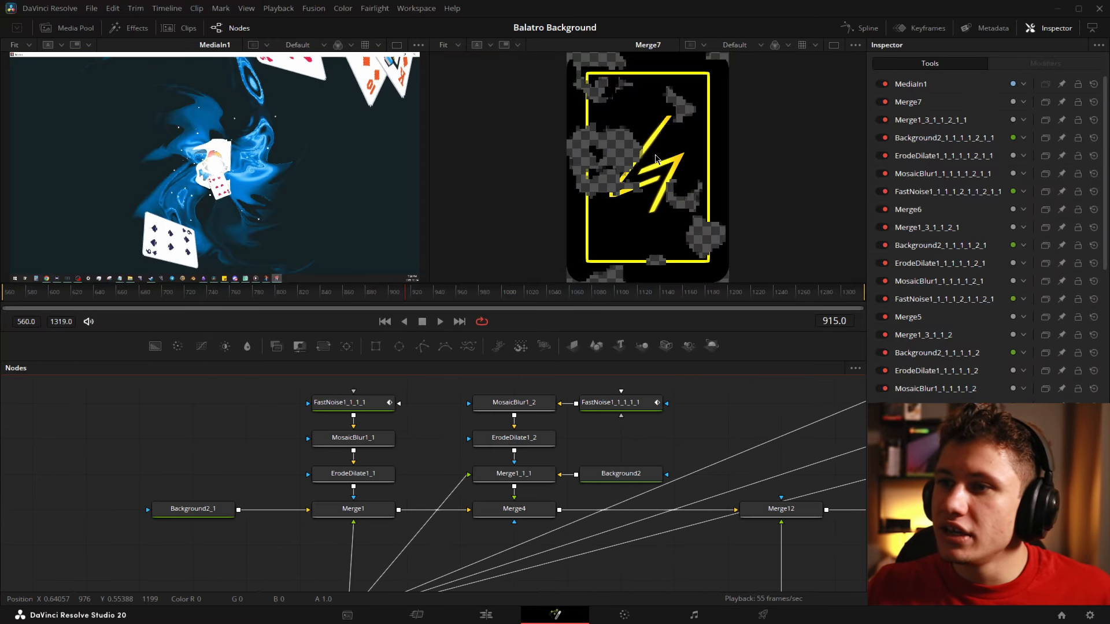
pyautogui.moveTo(419, 297); pyautogui.dragTo(185, 296)
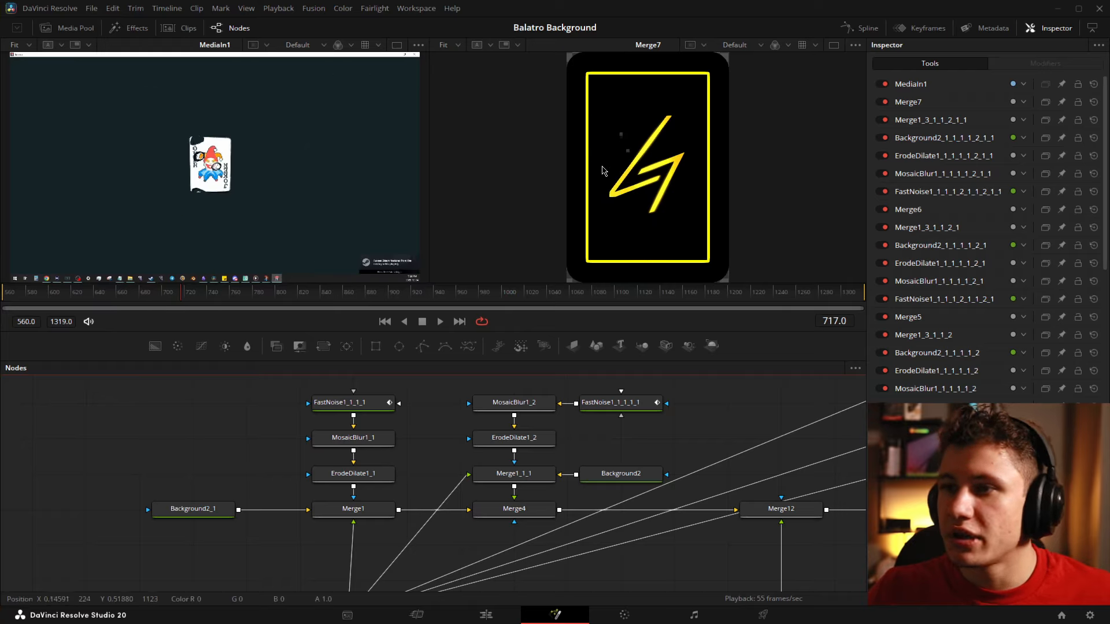
pyautogui.moveTo(184, 298); pyautogui.dragTo(348, 306)
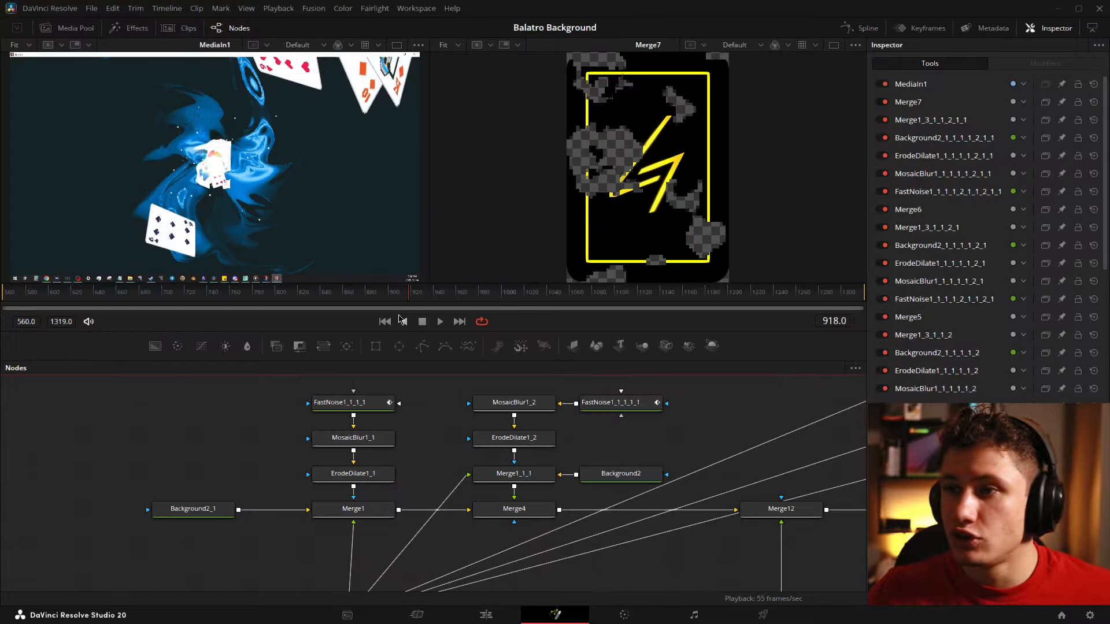
pyautogui.moveTo(424, 300); pyautogui.dragTo(492, 296)
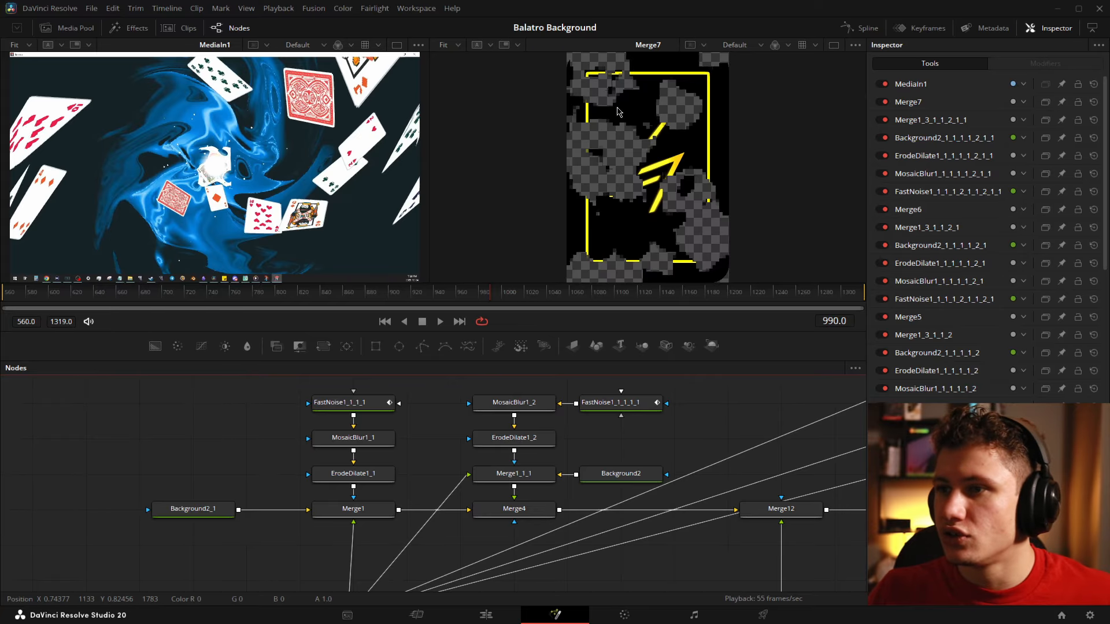
pyautogui.moveTo(483, 296); pyautogui.dragTo(638, 307)
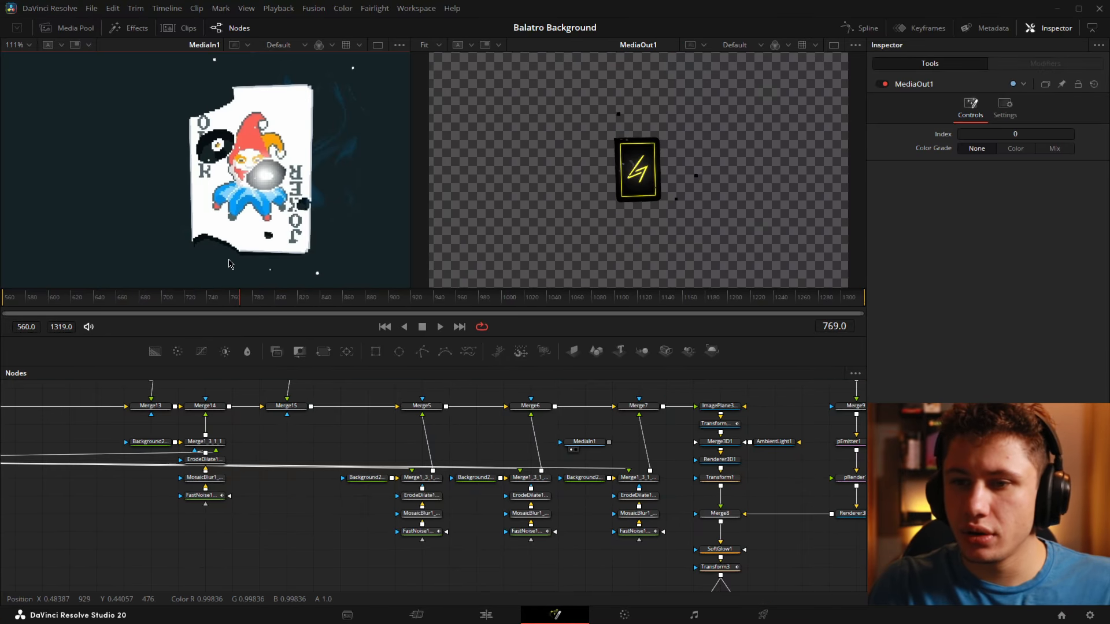
# Enlarge the joker card in MediaIn1 and the logo card in MediaOut1 to compare their pixelated holes
pyautogui.scroll(5, 264, 169)
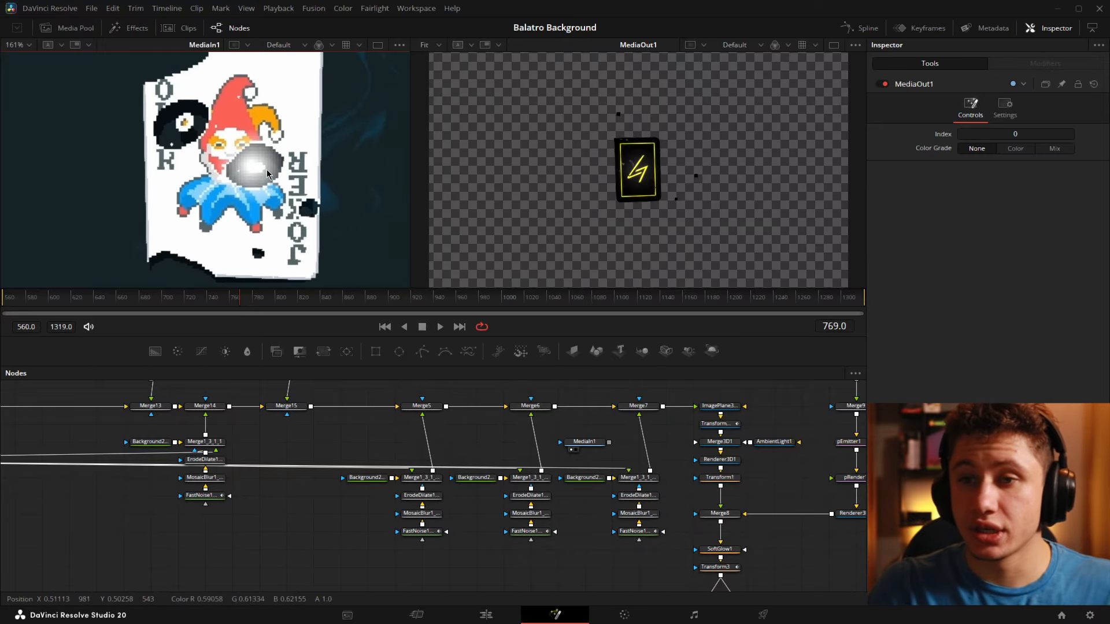
pyautogui.scroll(3, 251, 190)
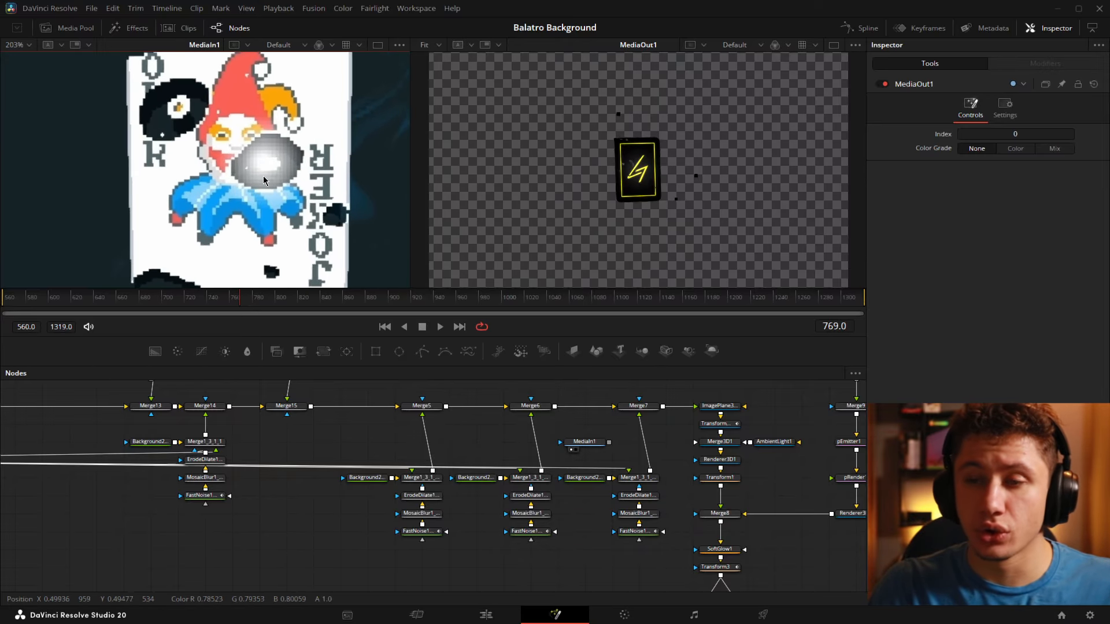
pyautogui.scroll(4, 215, 104)
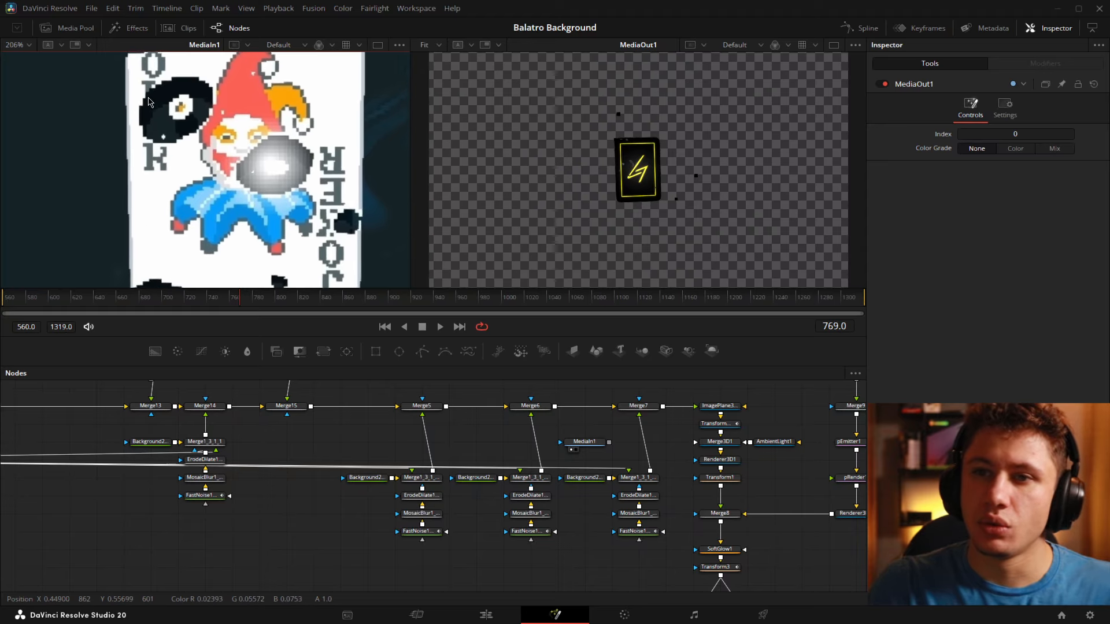
pyautogui.moveTo(245, 89); pyautogui.dragTo(217, 111)
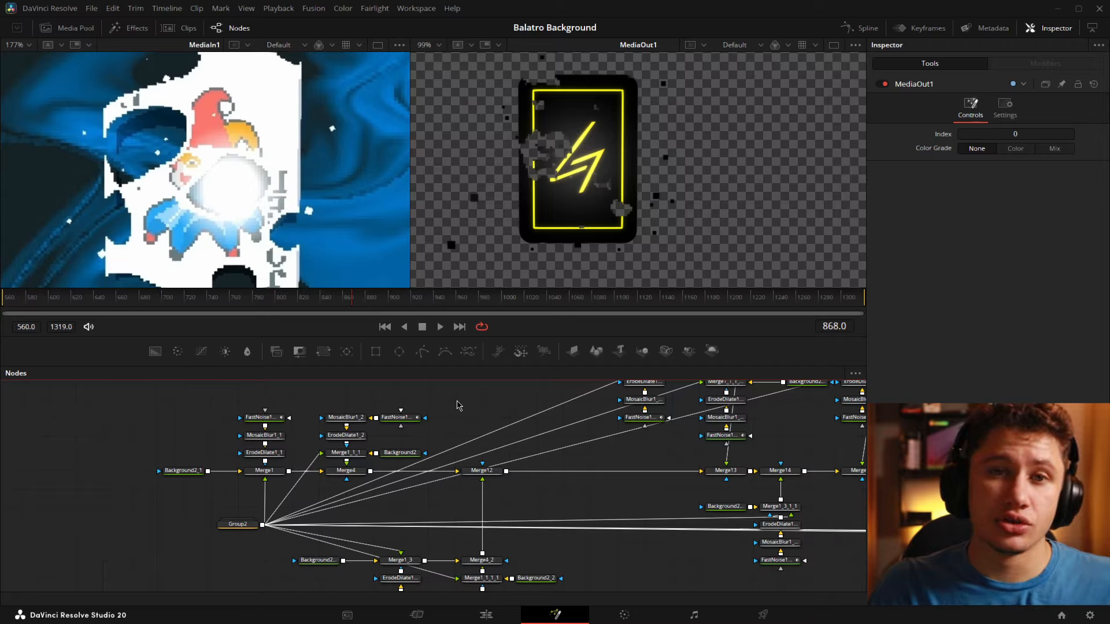
pyautogui.scroll(4, 665, 150)
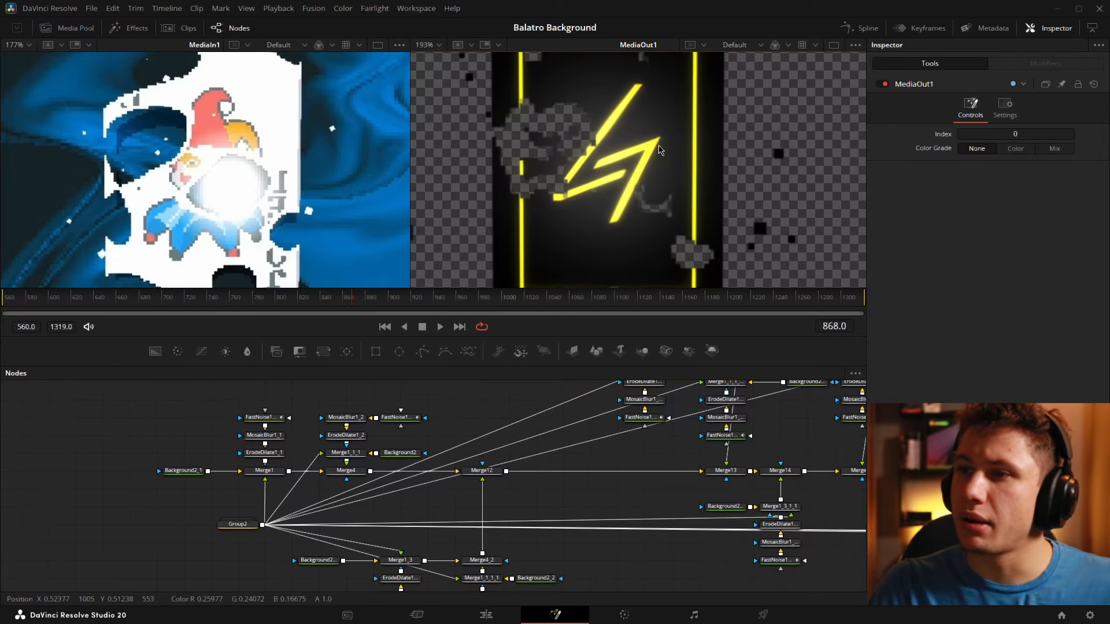
pyautogui.scroll(-2, 659, 191)
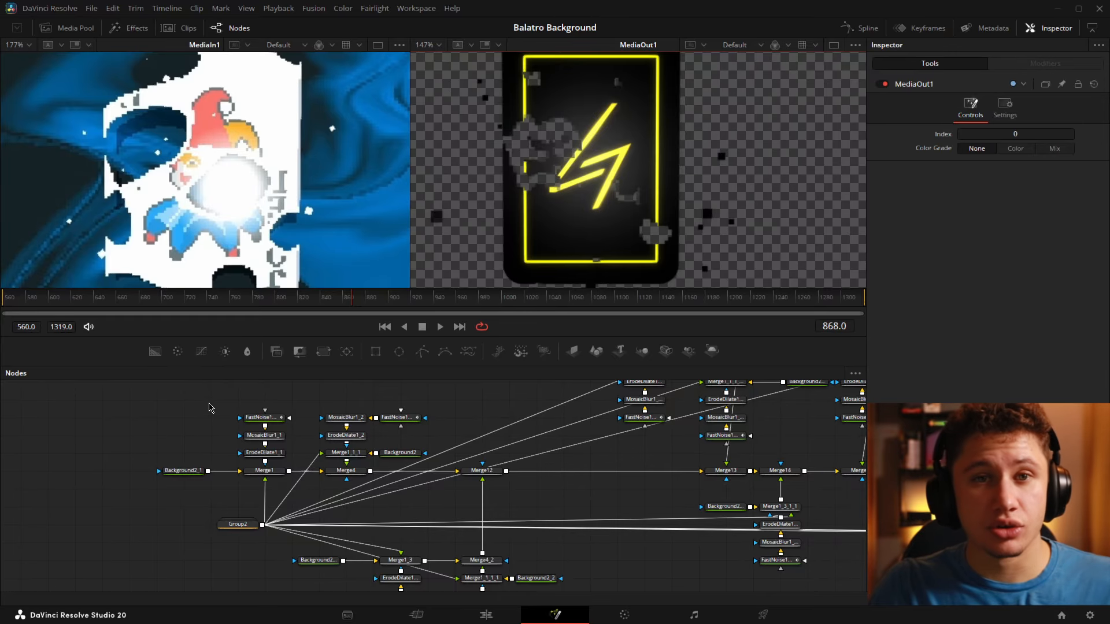
# Show FastNoise1_1_1_1 in the second viewer and compare its Two Color type with its radial Gradient and color stops
pyautogui.scroll(3, 210, 407)
pyautogui.click(308, 425)
pyautogui.press('2')
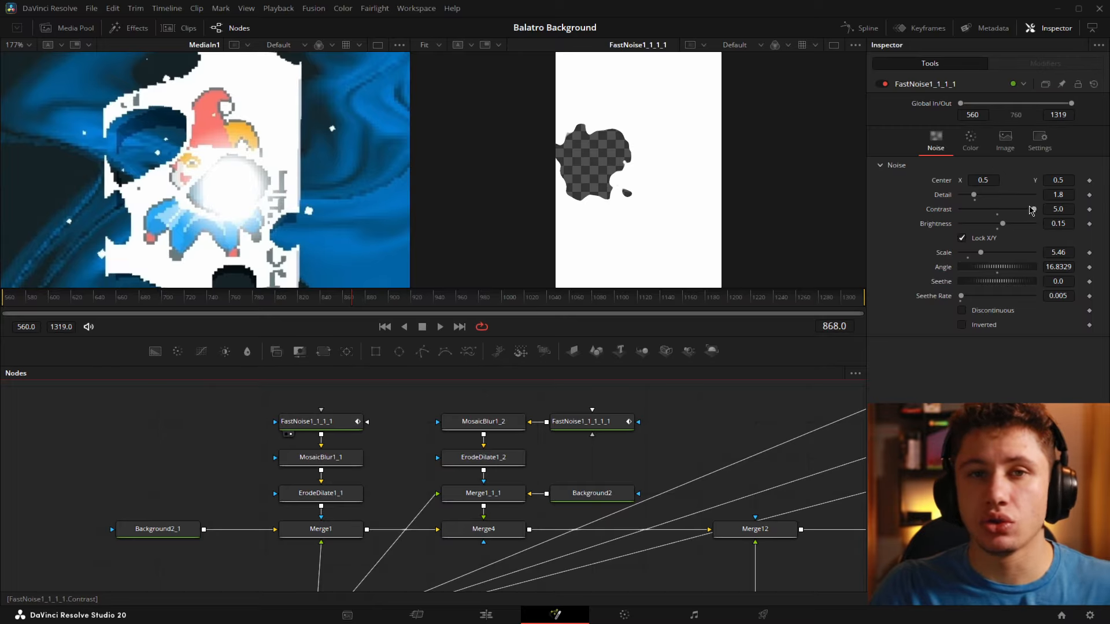
pyautogui.click(970, 139)
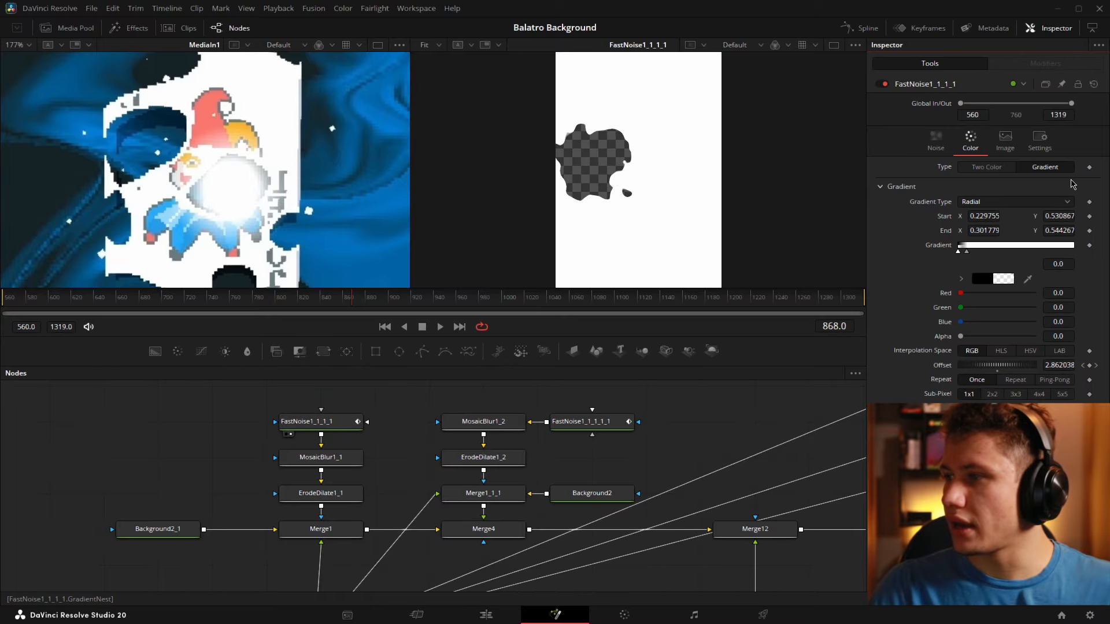
pyautogui.click(990, 169)
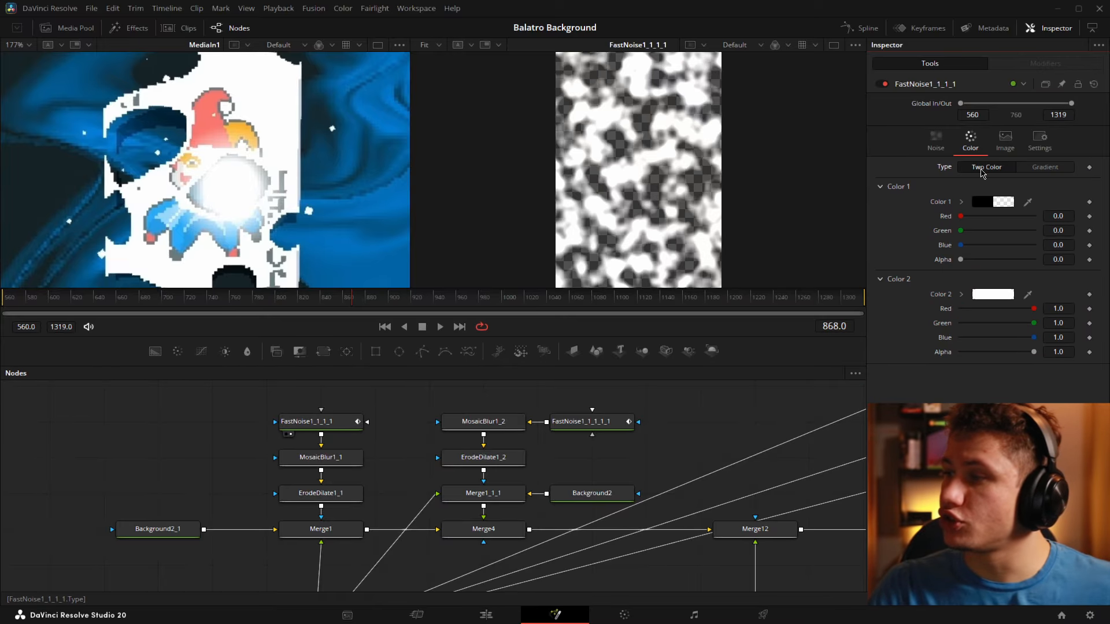
pyautogui.click(1057, 168)
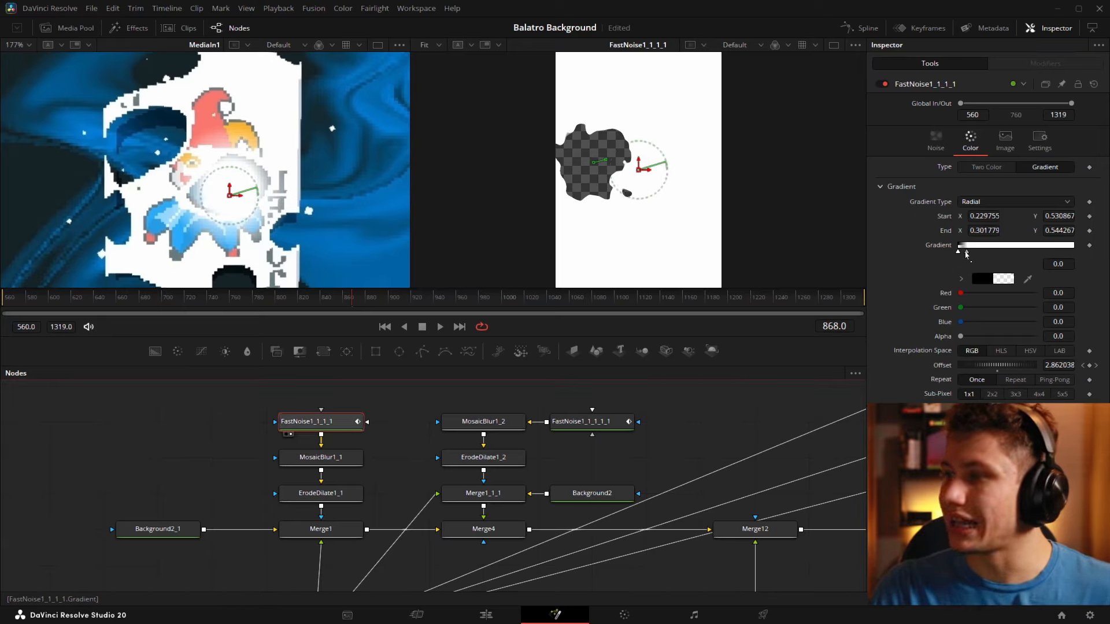
pyautogui.moveTo(966, 253)
pyautogui.mouseDown()
pyautogui.moveTo(1077, 255)
pyautogui.moveTo(966, 253)
pyautogui.mouseUp()
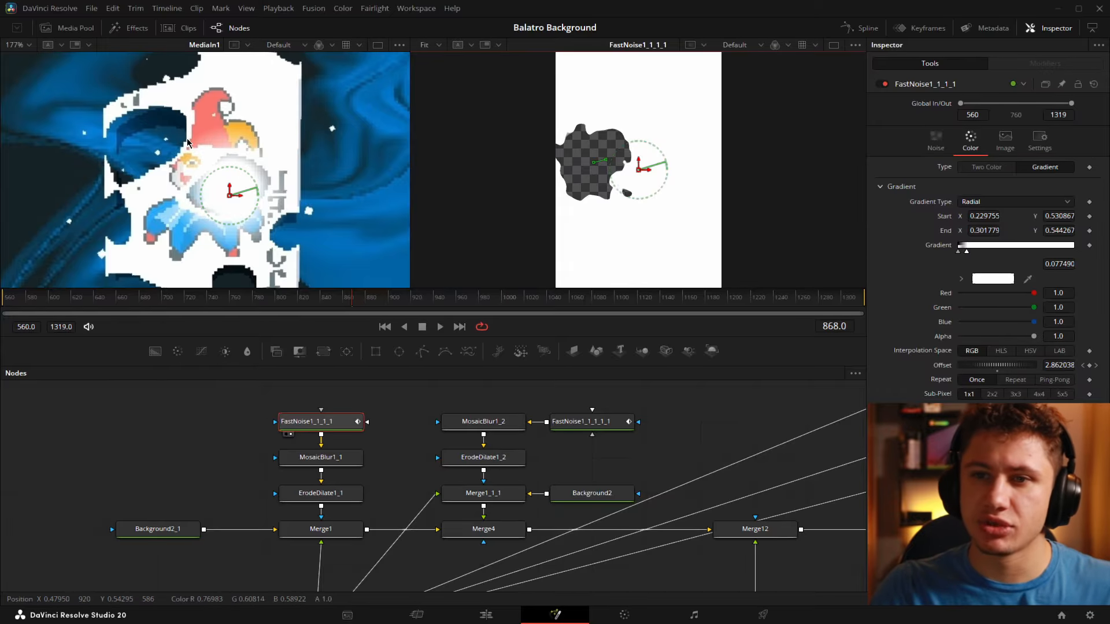
# Examine the noise hole up close and scrub the timeline to follow its growth with the animated gradient offset
pyautogui.scroll(1, 596, 152)
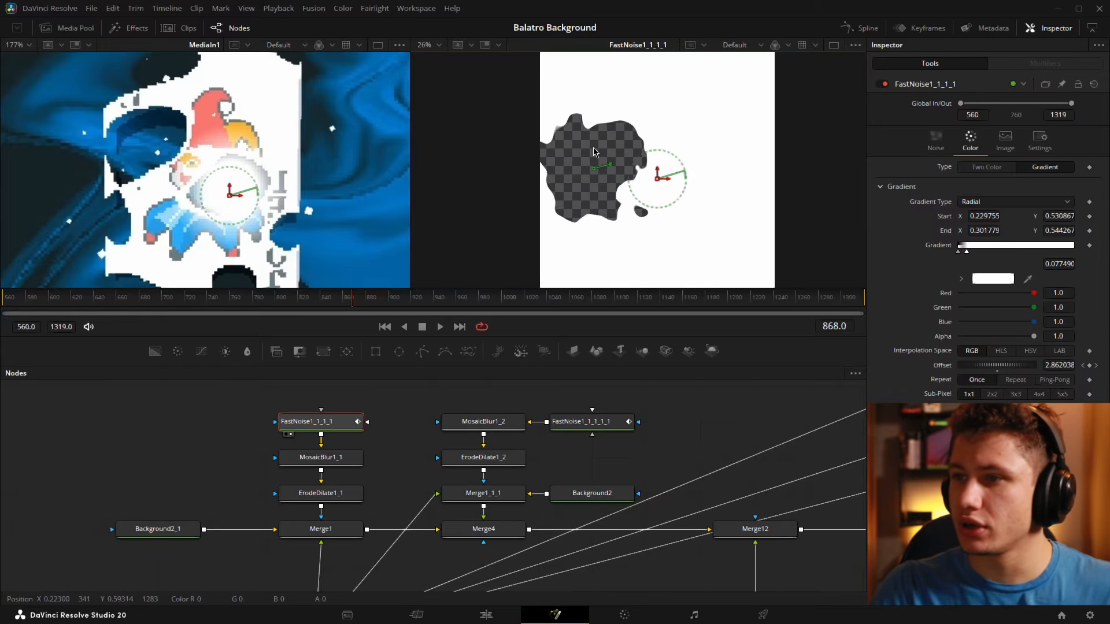
pyautogui.scroll(2, 595, 152)
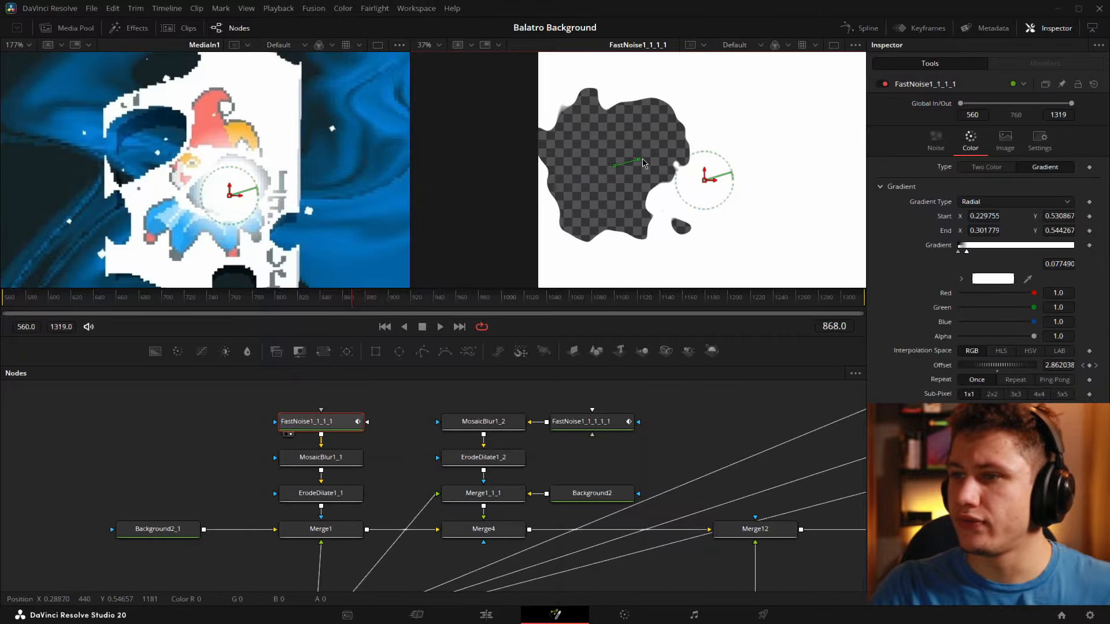
pyautogui.scroll(1, 616, 176)
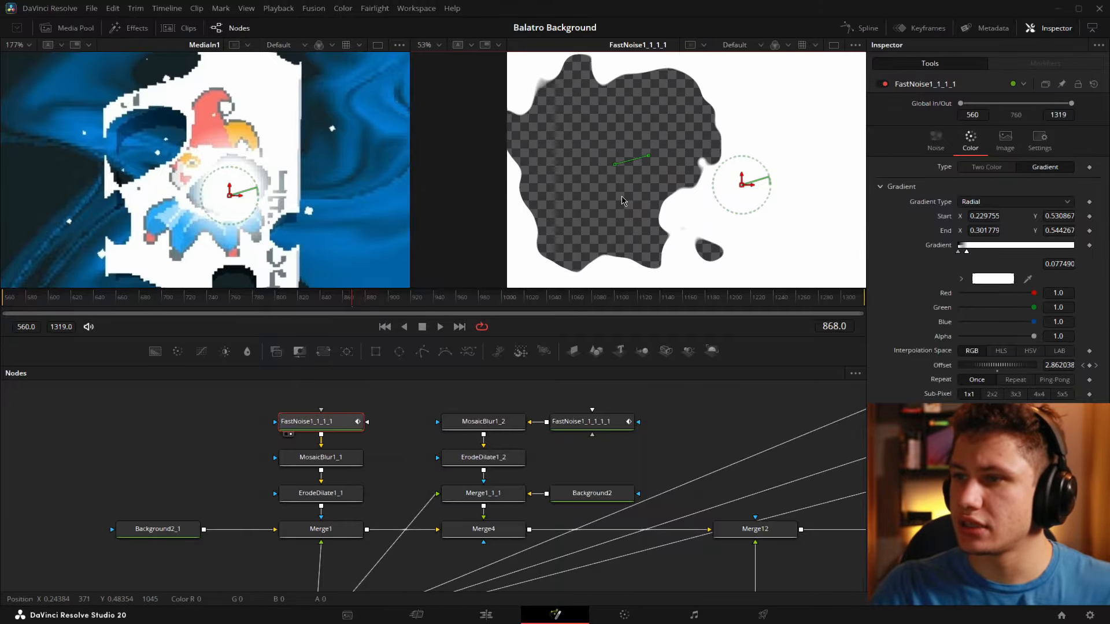
pyautogui.moveTo(254, 312); pyautogui.dragTo(833, 300)
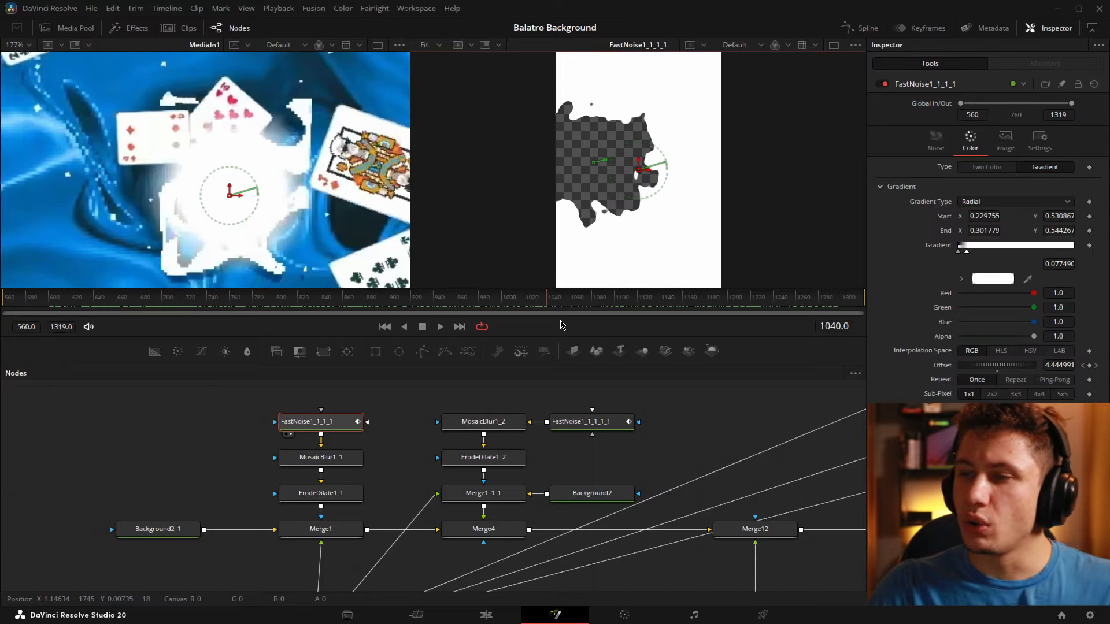
pyautogui.moveTo(167, 296); pyautogui.dragTo(584, 302)
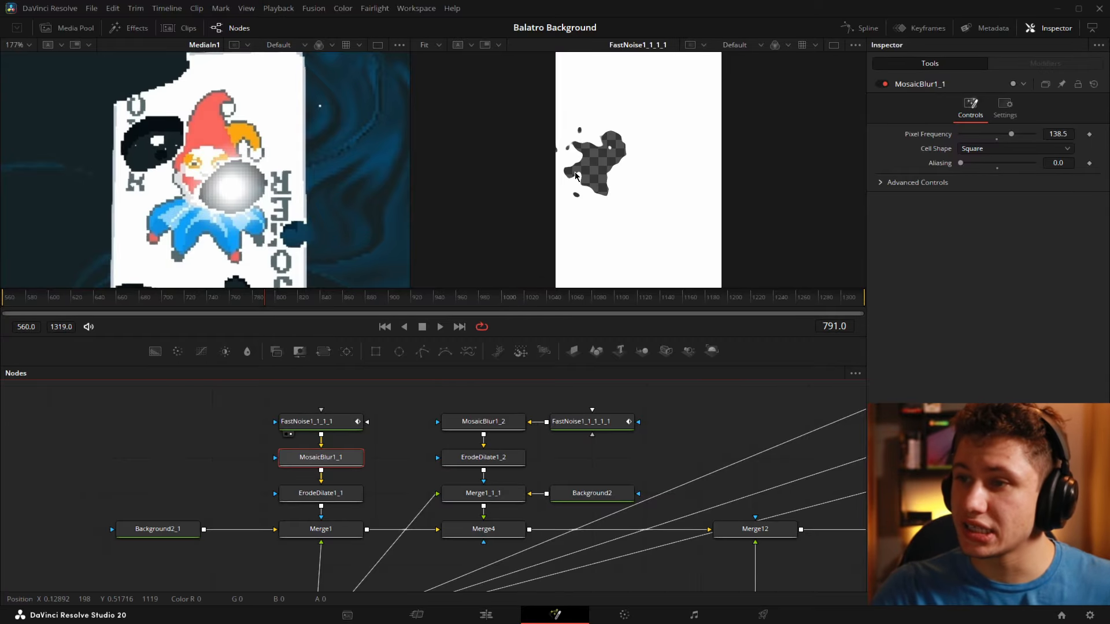
# Compare the FastNoise1_1_1_1 and MosaicBlur1_1 outputs in the second viewer and scrub through the pixelated hole's growth
pyautogui.click(319, 425)
pyautogui.click(317, 462)
pyautogui.moveTo(341, 450); pyautogui.dragTo(707, 172)
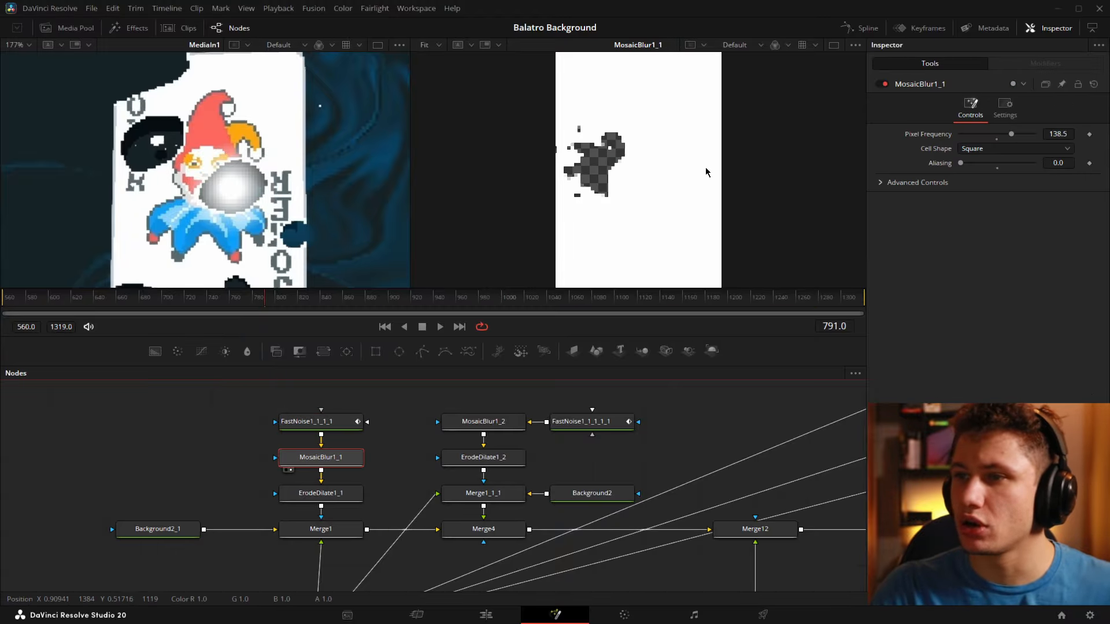
pyautogui.scroll(3, 619, 191)
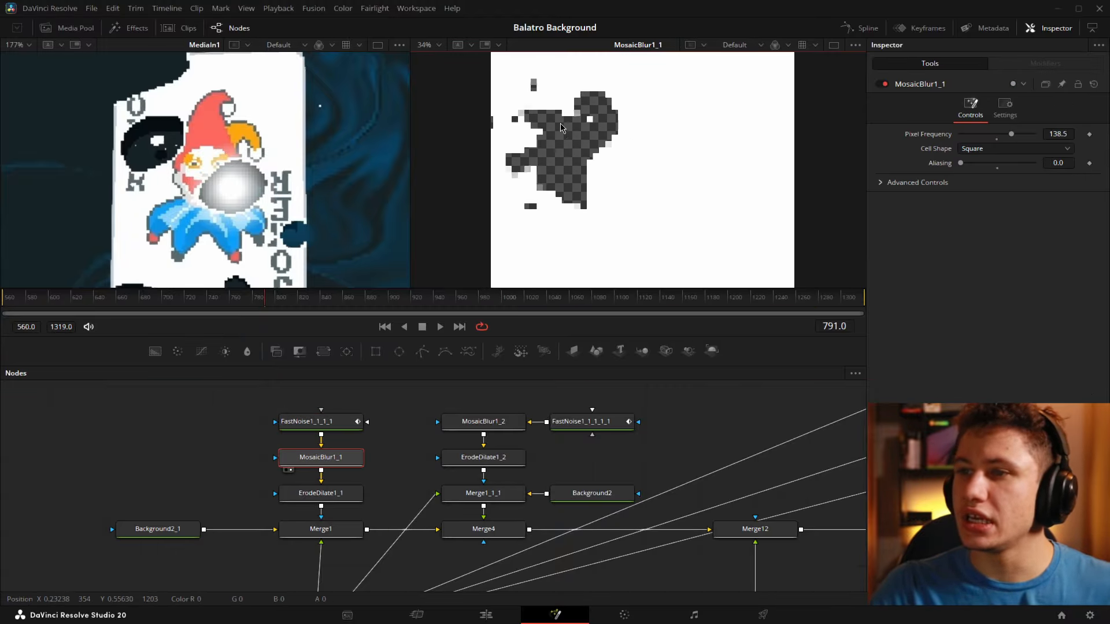
pyautogui.moveTo(561, 127); pyautogui.dragTo(610, 139)
pyautogui.moveTo(339, 431); pyautogui.dragTo(663, 179)
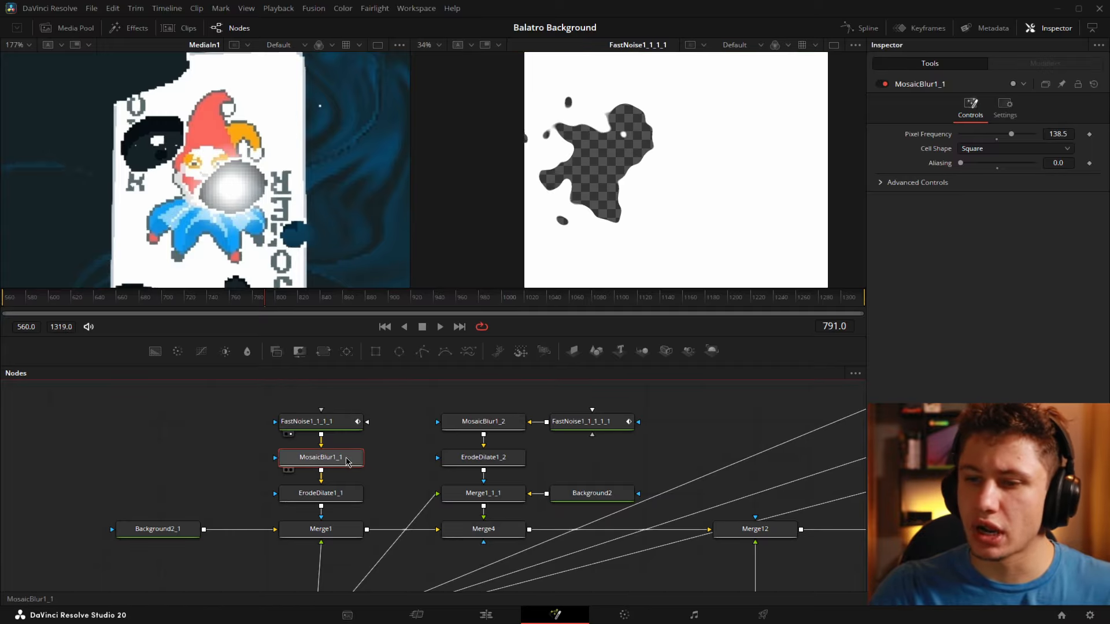
pyautogui.press('2')
pyautogui.moveTo(283, 303); pyautogui.dragTo(471, 300)
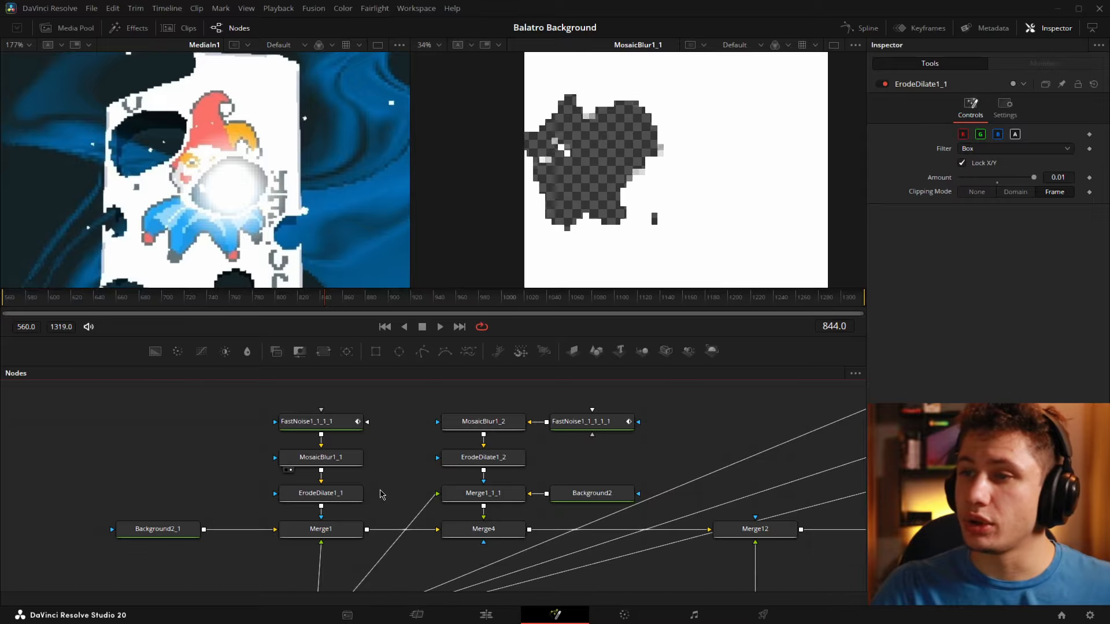
# Show ErodeDilate1_1 in the second viewer and try a lower Amount
pyautogui.click(323, 492)
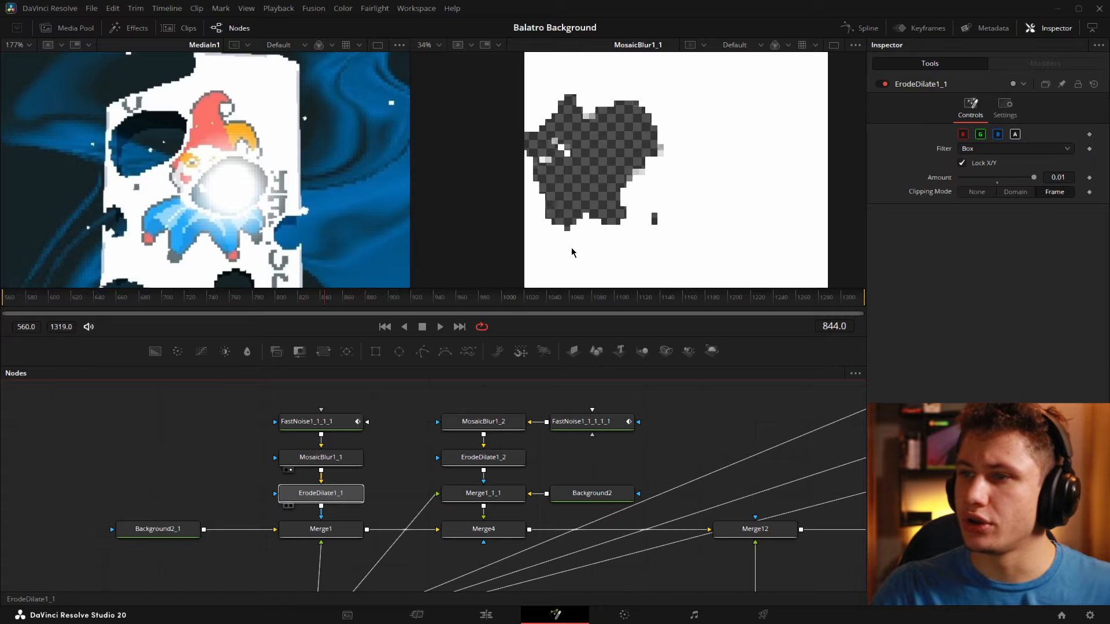
pyautogui.press('2')
pyautogui.moveTo(1034, 177); pyautogui.dragTo(977, 192)
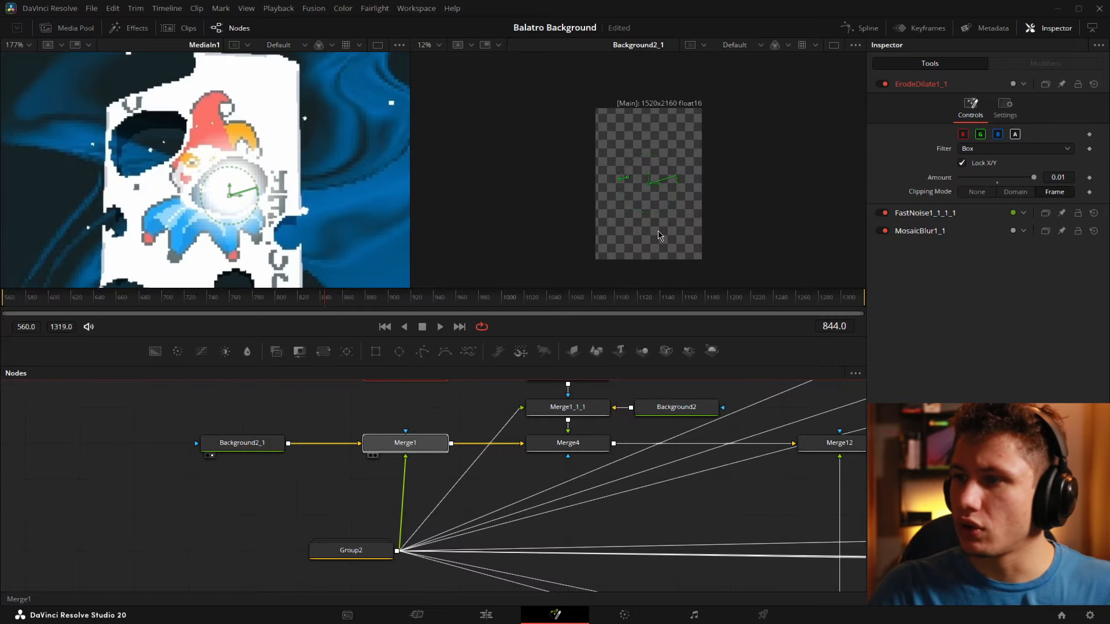
# Show the unmasked Merge1 card in the second viewer and reconnect the ErodeDilate1_1 chain to Merge1 as its mask
pyautogui.moveTo(657, 232); pyautogui.dragTo(657, 230)
pyautogui.scroll(4, 347, 509)
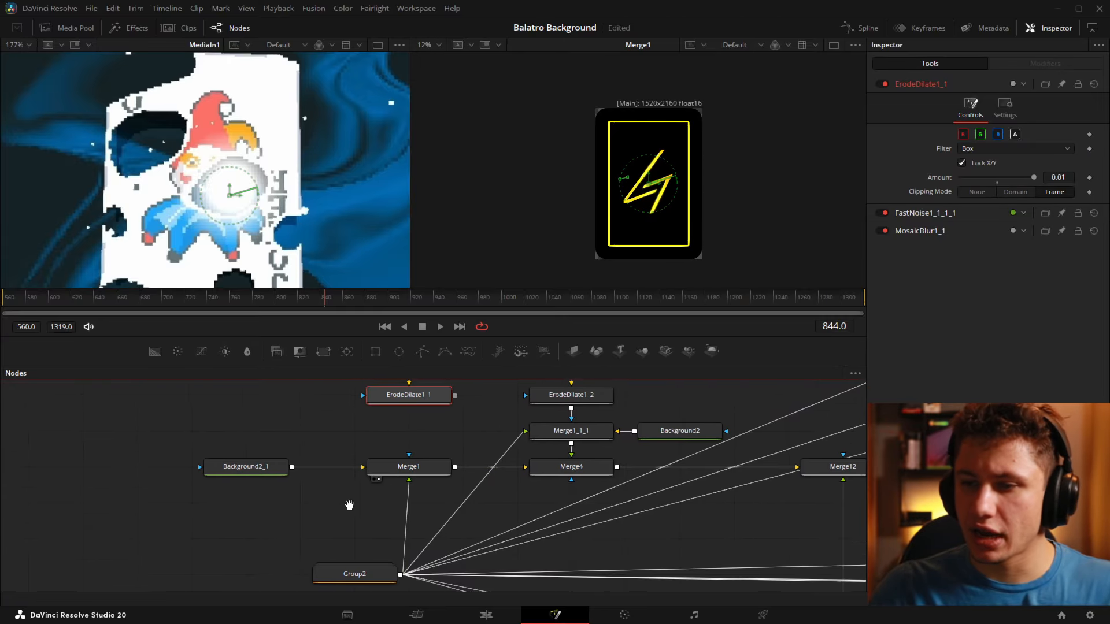
pyautogui.moveTo(330, 399)
pyautogui.mouseDown()
pyautogui.moveTo(389, 477)
pyautogui.moveTo(442, 491)
pyautogui.moveTo(416, 516)
pyautogui.moveTo(524, 451)
pyautogui.moveTo(470, 485)
pyautogui.moveTo(464, 468)
pyautogui.moveTo(448, 467)
pyautogui.mouseUp()
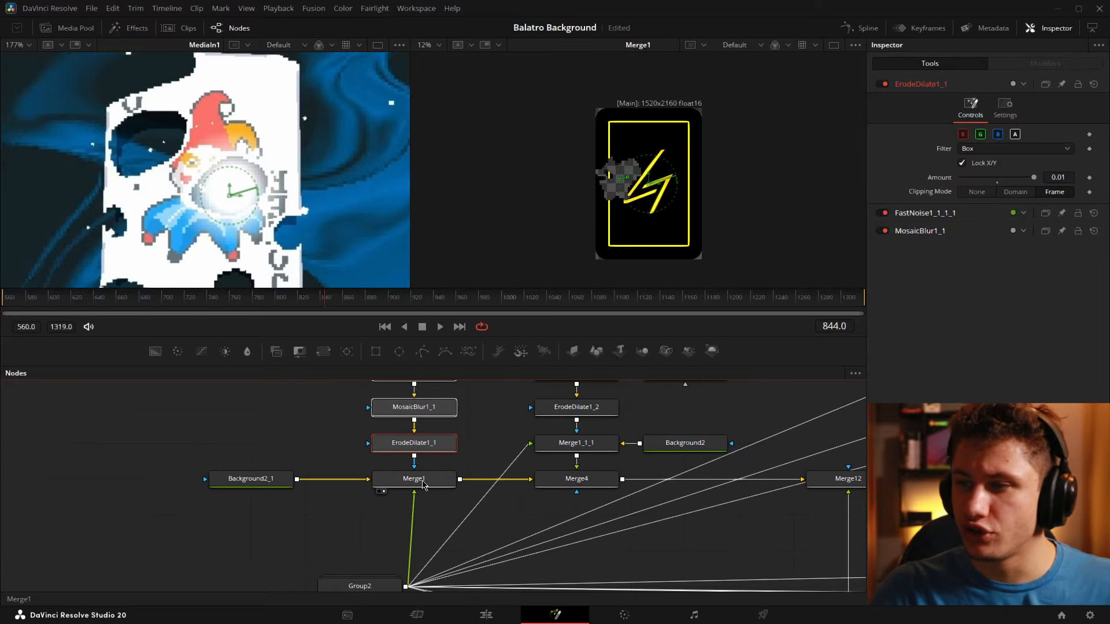
# Enlarge the masked Merge1 card and the joker card and scrub the timeline to compare their dissolve edges
pyautogui.click(632, 231)
pyautogui.scroll(2, 632, 230)
pyautogui.scroll(1, 631, 230)
pyautogui.scroll(-1, 633, 228)
pyautogui.moveTo(685, 174); pyautogui.dragTo(661, 187)
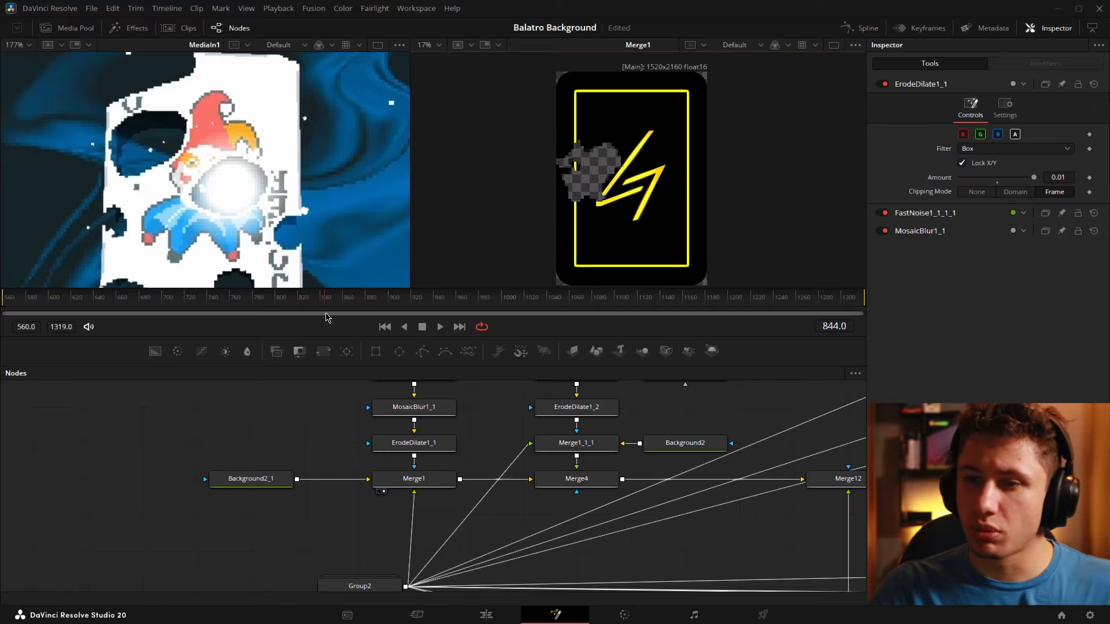
pyautogui.moveTo(288, 302); pyautogui.dragTo(368, 313)
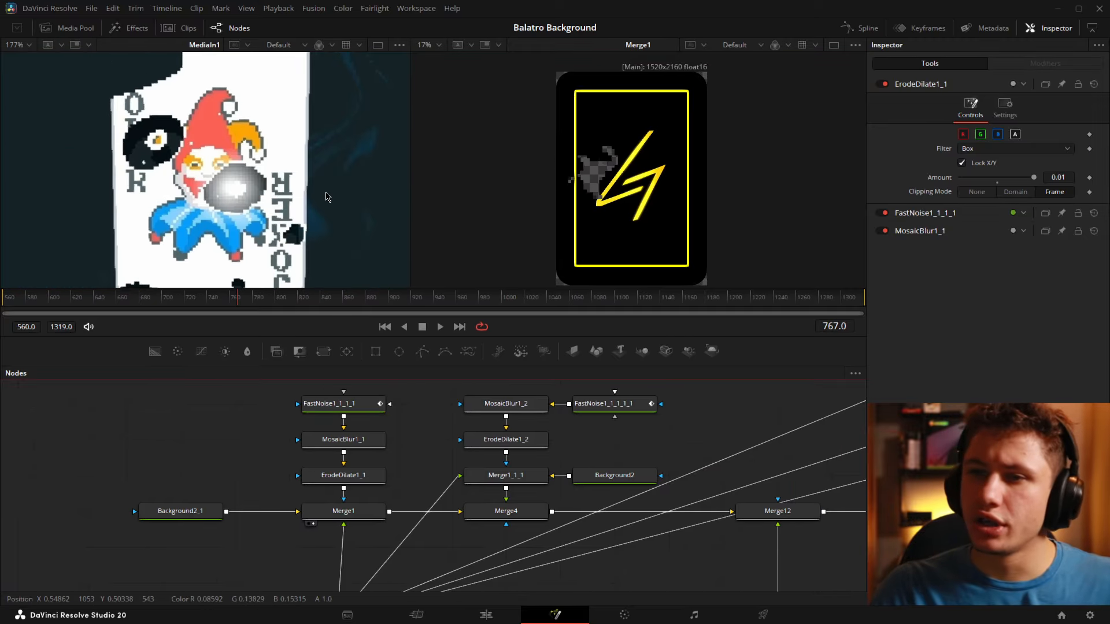
pyautogui.scroll(4, 171, 161)
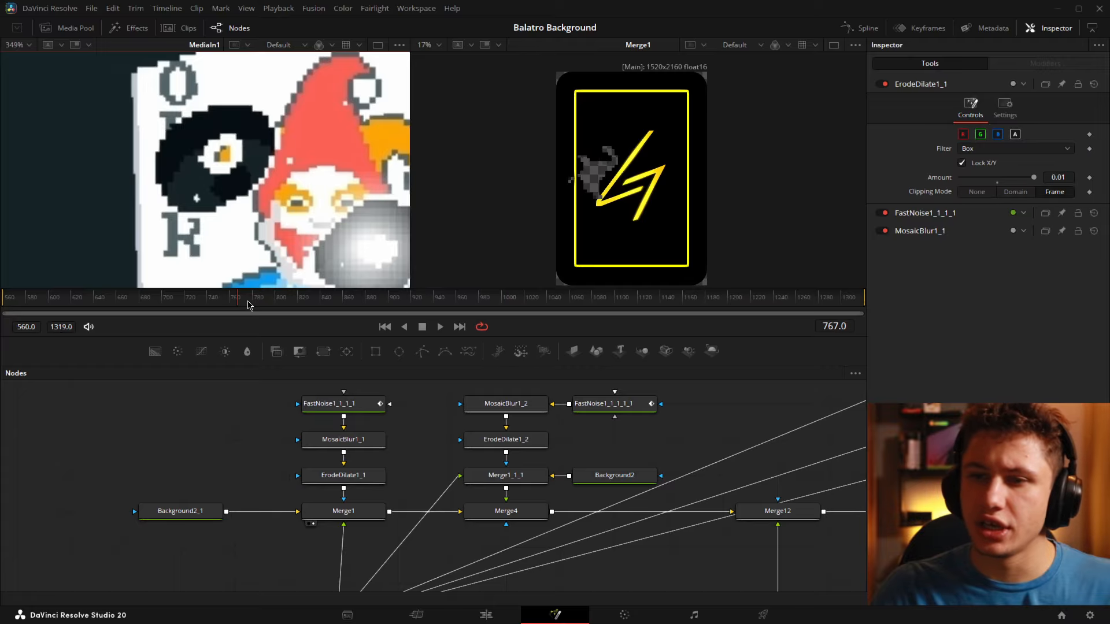
pyautogui.moveTo(249, 305); pyautogui.dragTo(651, 328)
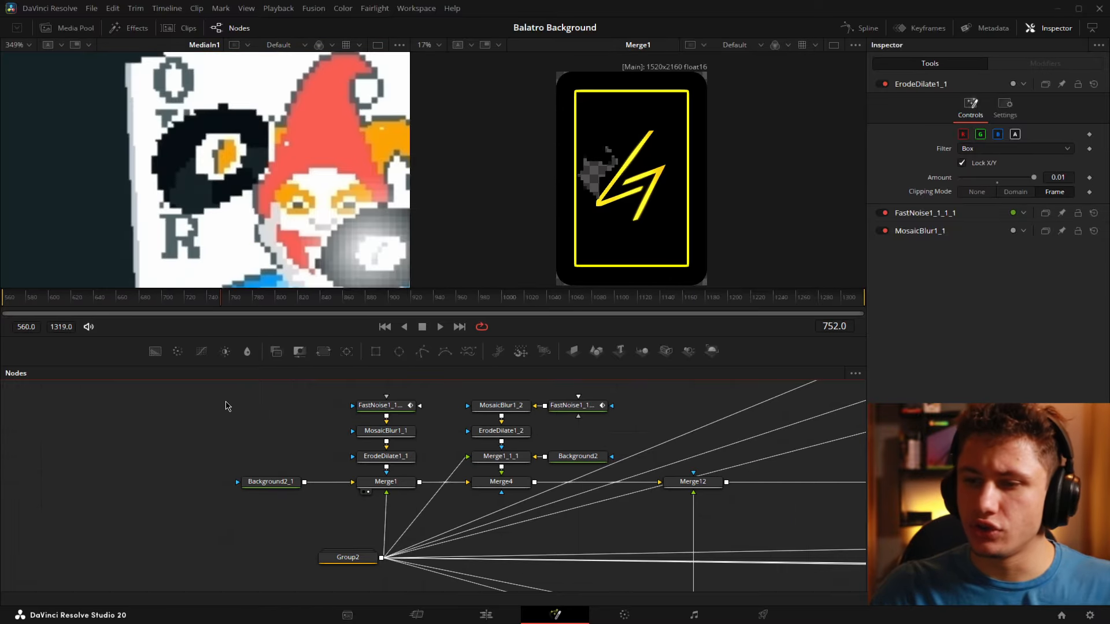
# Select the first noise chain and the second chain around Merge1_1_1 that feeds Merge4 to compare their structure
pyautogui.moveTo(226, 405); pyautogui.dragTo(413, 492)
pyautogui.moveTo(595, 460); pyautogui.dragTo(456, 495)
pyautogui.moveTo(327, 398); pyautogui.dragTo(631, 456)
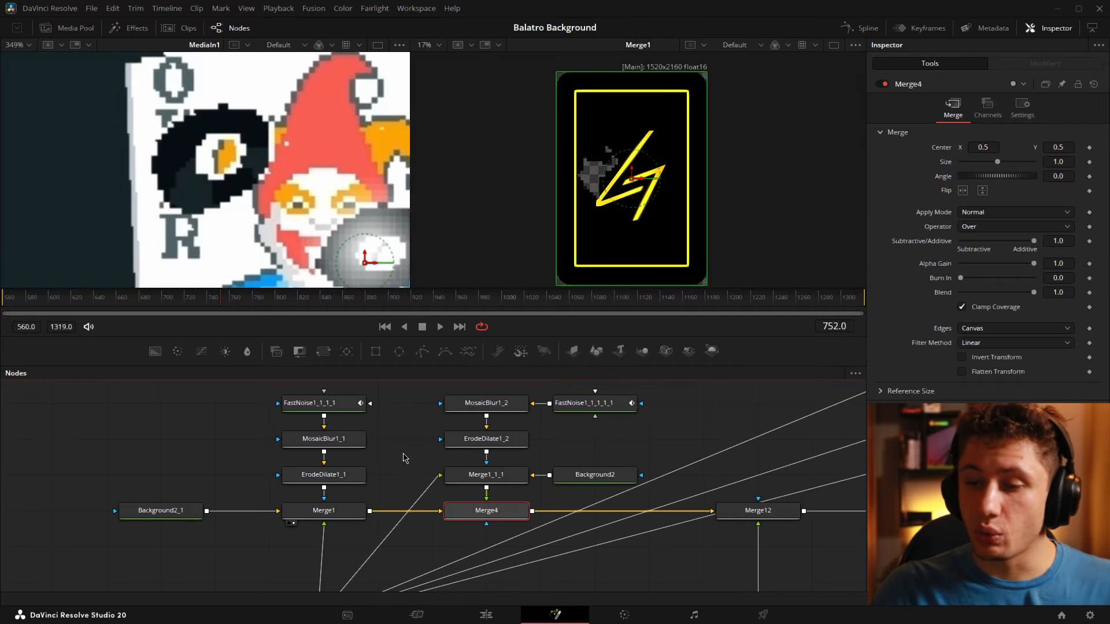
pyautogui.moveTo(415, 394); pyautogui.dragTo(635, 490)
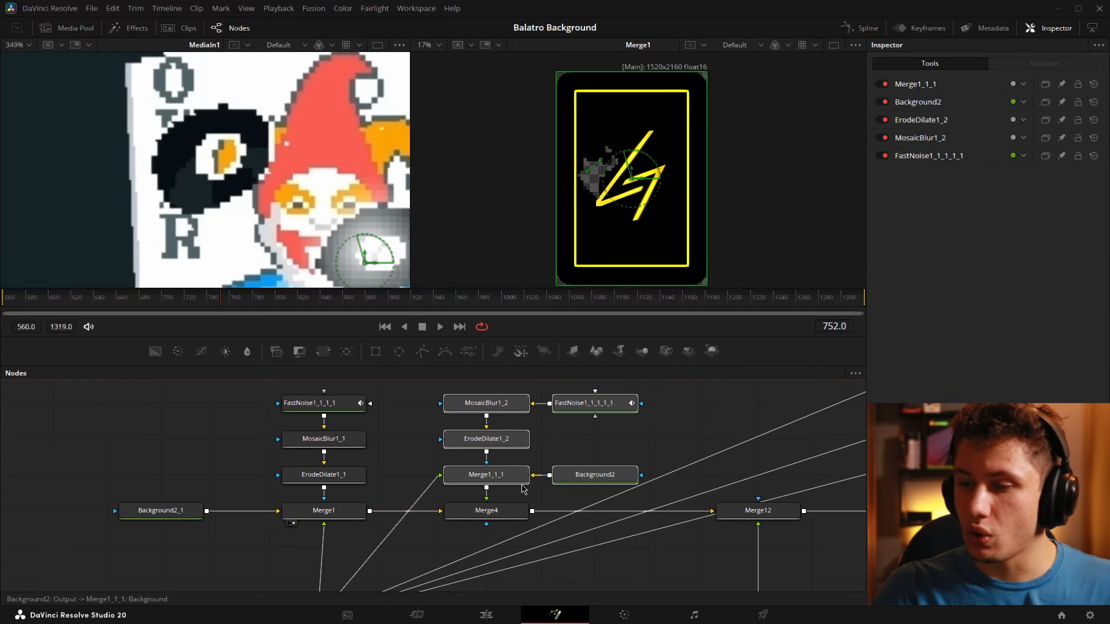
# Show Merge4 in the second viewer, select the first noise chain with Merge1, and scrub to frame 927
pyautogui.click(470, 514)
pyautogui.moveTo(448, 510); pyautogui.dragTo(538, 526)
pyautogui.moveTo(214, 410); pyautogui.dragTo(456, 526)
pyautogui.click(546, 539)
pyautogui.moveTo(212, 298); pyautogui.dragTo(418, 302)
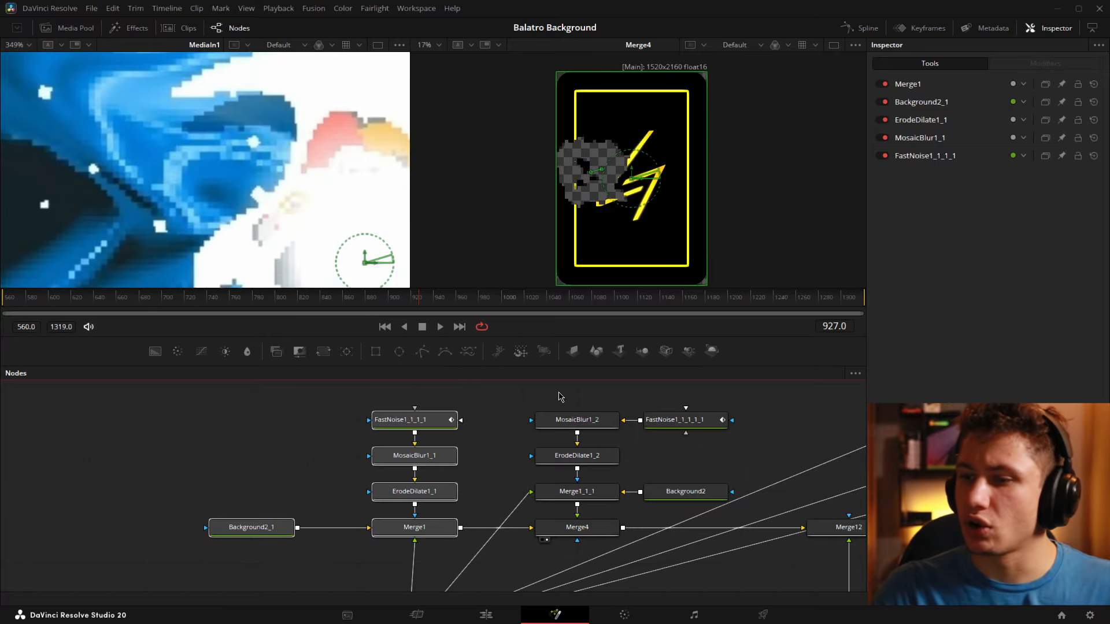
# Select the second mask chain and then the FastNoise, MosaicBlur and ErodeDilate nodes of the first chain to compare them
pyautogui.moveTo(623, 407); pyautogui.dragTo(475, 430)
pyautogui.moveTo(614, 440); pyautogui.dragTo(622, 430)
pyautogui.moveTo(389, 404); pyautogui.dragTo(576, 506)
pyautogui.moveTo(76, 415); pyautogui.dragTo(317, 518)
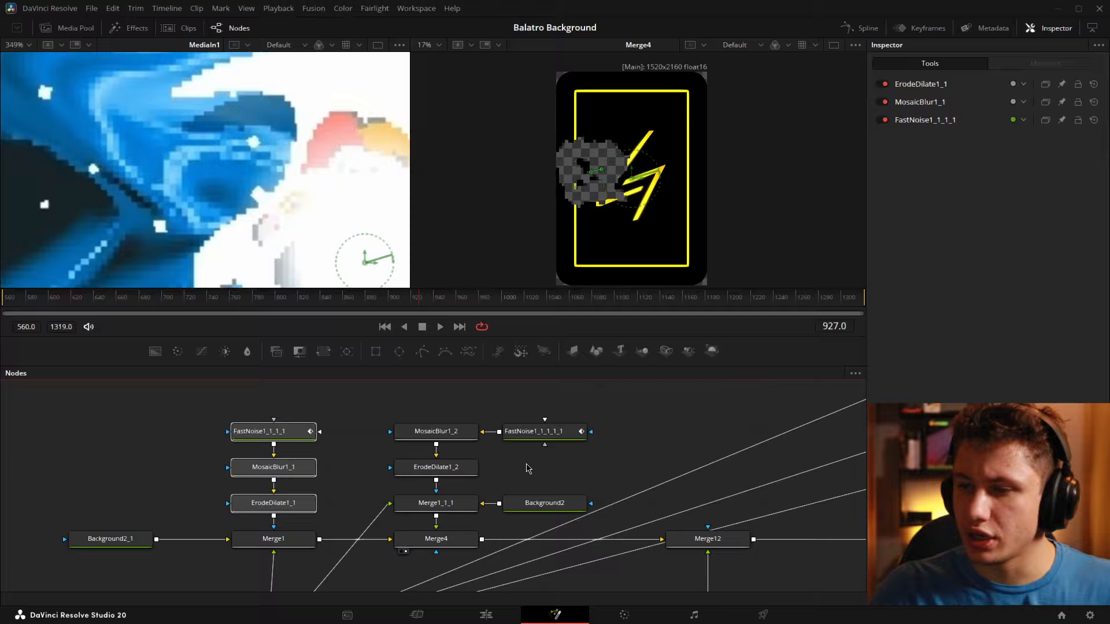
# Inspect the radial color gradient settings of FastNoise1_1_1_1_1 while scrubbing the timeline back to frame 880
pyautogui.click(550, 438)
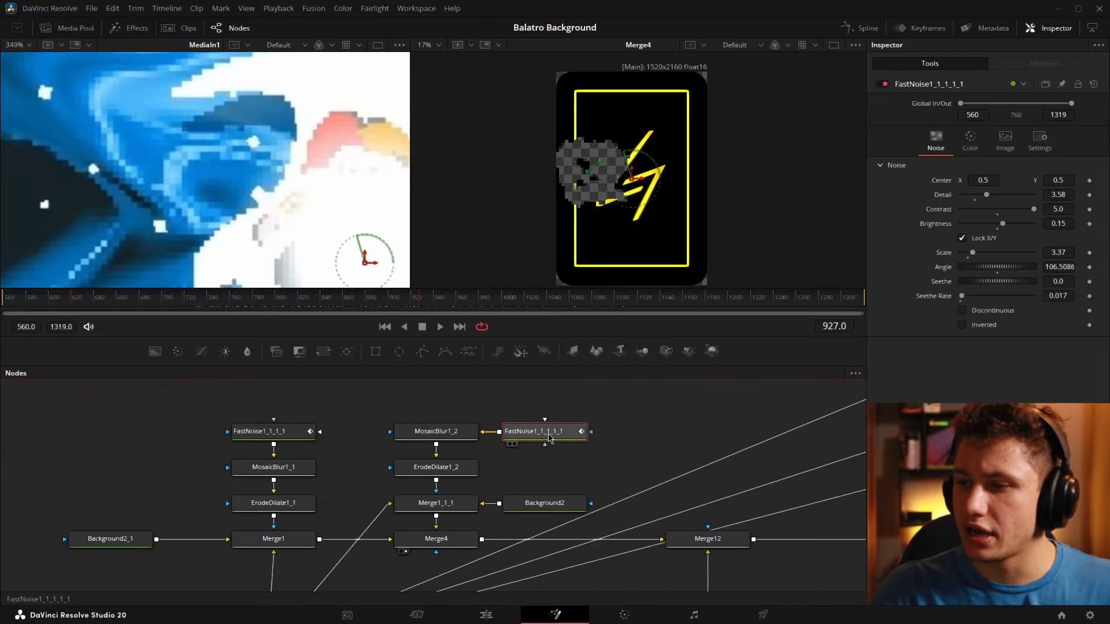
pyautogui.click(979, 144)
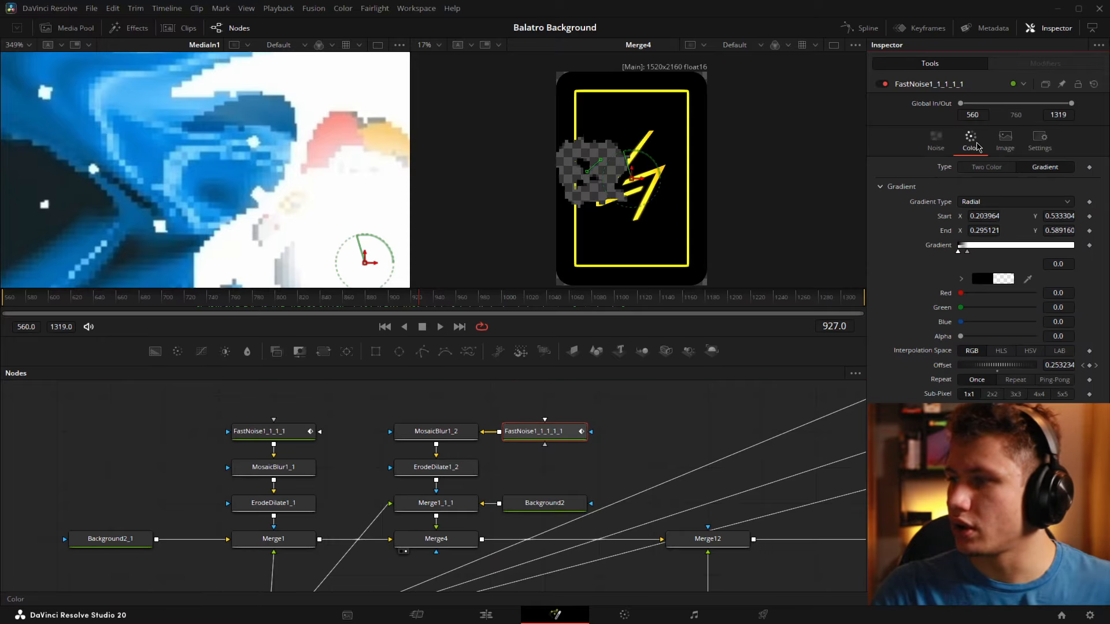
pyautogui.moveTo(347, 296); pyautogui.dragTo(363, 316)
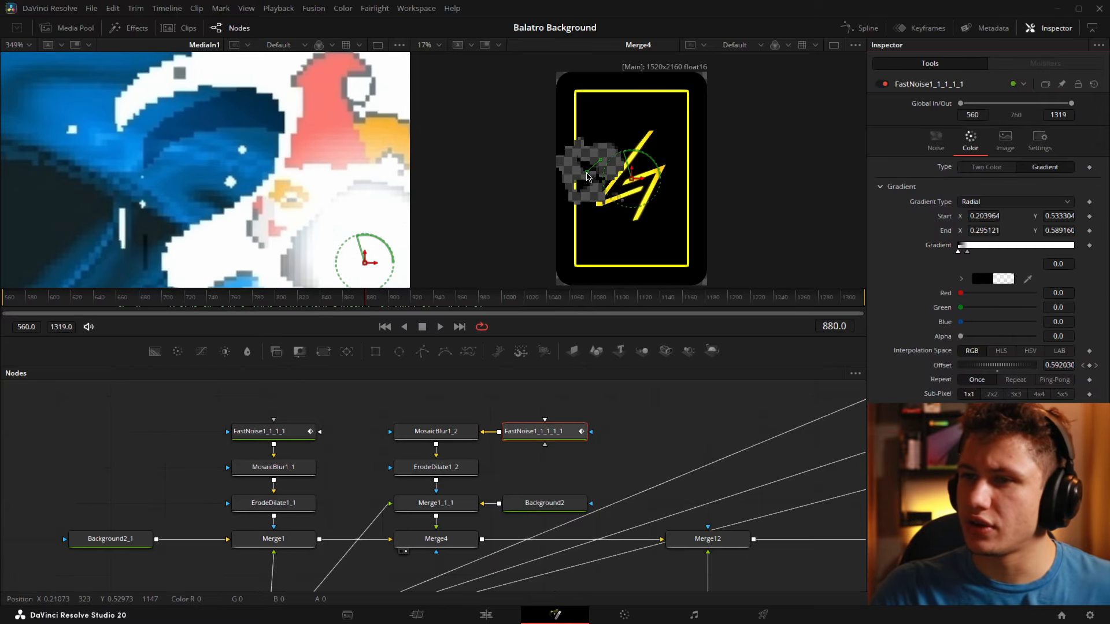
pyautogui.click(370, 299)
# Compare Merge1 and Merge4 in the second viewer while scrubbing the timeline to frame 1210
pyautogui.click(243, 551)
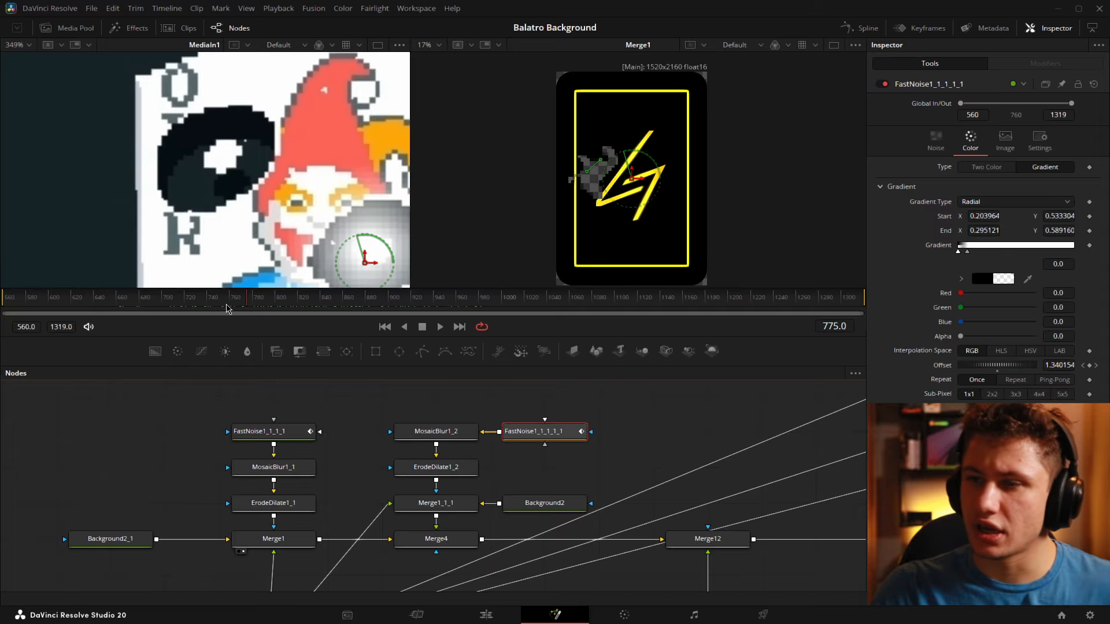
pyautogui.moveTo(227, 309); pyautogui.dragTo(742, 301)
pyautogui.click(453, 538)
pyautogui.press('2')
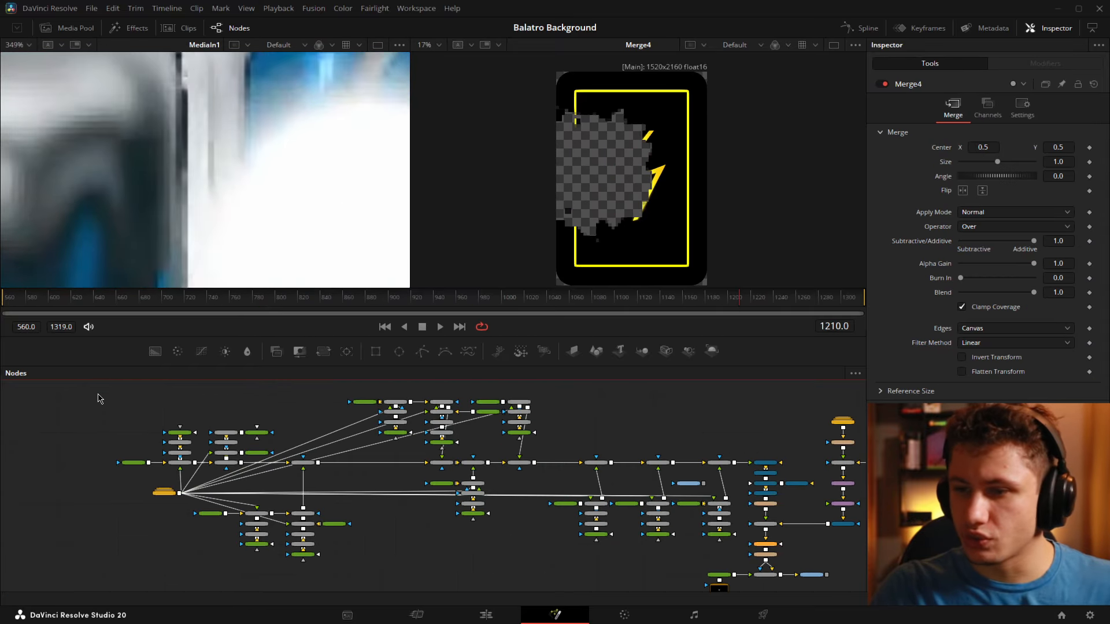
# Select all the dissolve chains from Group2 through Merge7 and reopen the FastNoise1_1_1_1_1 settings
pyautogui.moveTo(98, 395); pyautogui.dragTo(728, 561)
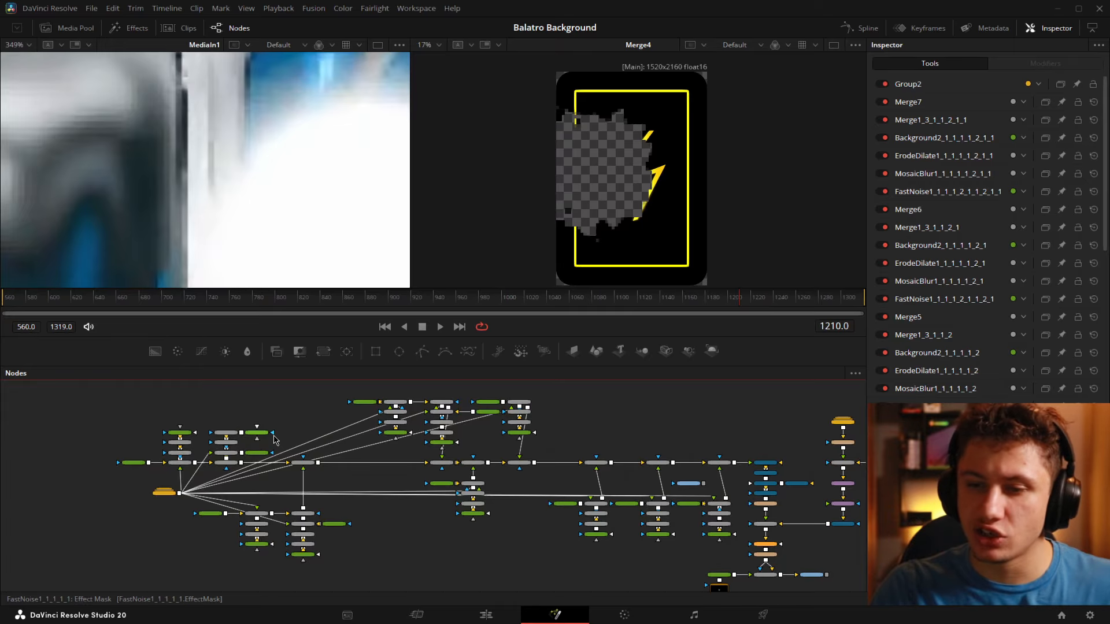
pyautogui.click(259, 433)
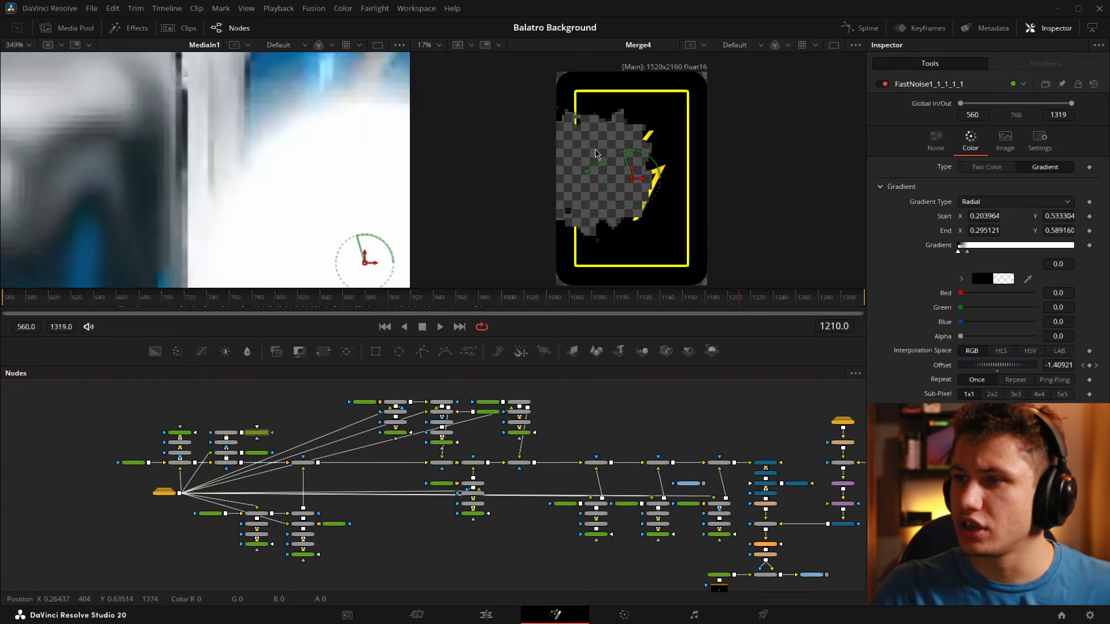
pyautogui.moveTo(294, 461); pyautogui.dragTo(412, 469)
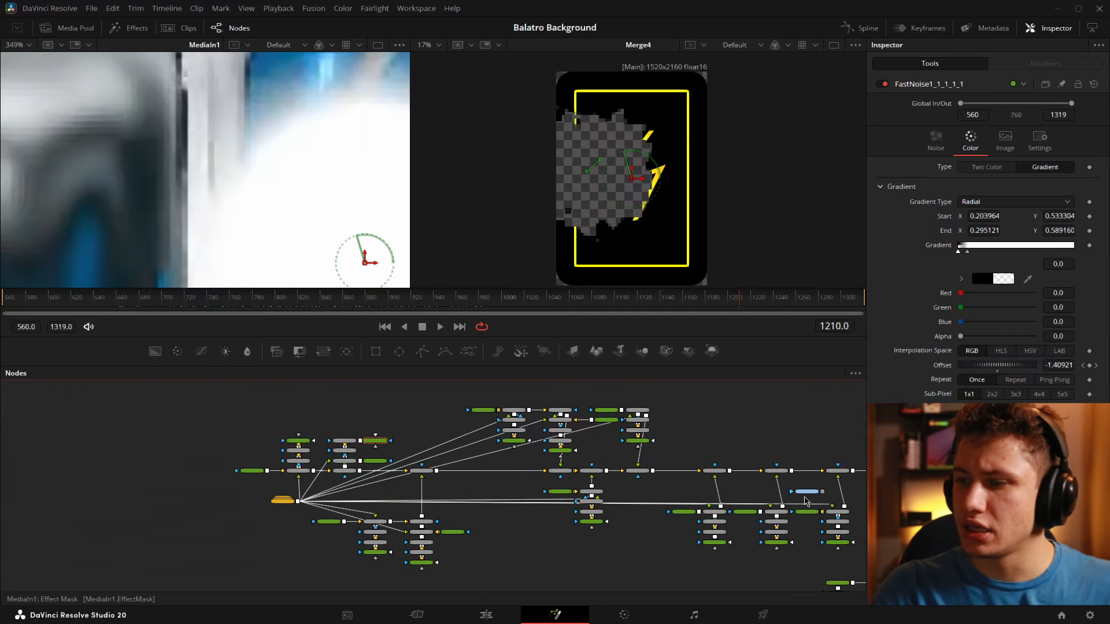
# Show Merge7, the end of the dissolve row, in the second viewer and scrub back to frame 920
pyautogui.moveTo(807, 502); pyautogui.dragTo(544, 500)
pyautogui.click(570, 473)
pyautogui.moveTo(503, 305); pyautogui.dragTo(411, 306)
pyautogui.moveTo(497, 434); pyautogui.dragTo(645, 425)
pyautogui.moveTo(319, 453); pyautogui.dragTo(408, 440)
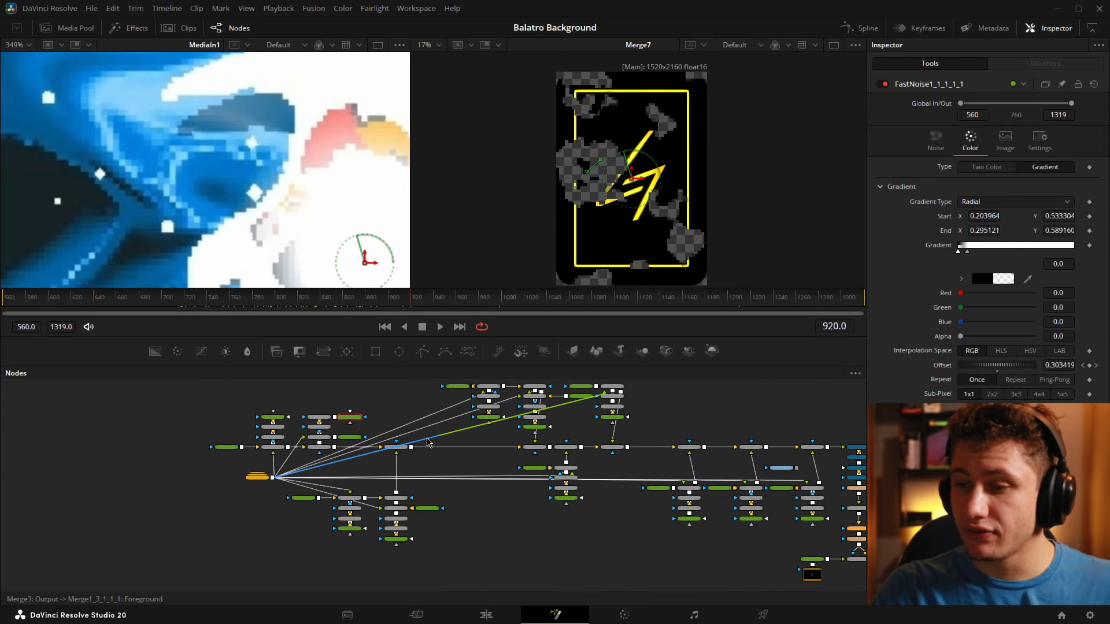
# Select the first noise chain with Background2_1 and Merge1 to show how Group2 feeds it
pyautogui.scroll(5, 282, 431)
pyautogui.moveTo(289, 462); pyautogui.dragTo(474, 463)
pyautogui.moveTo(317, 395); pyautogui.dragTo(404, 506)
pyautogui.click(506, 490)
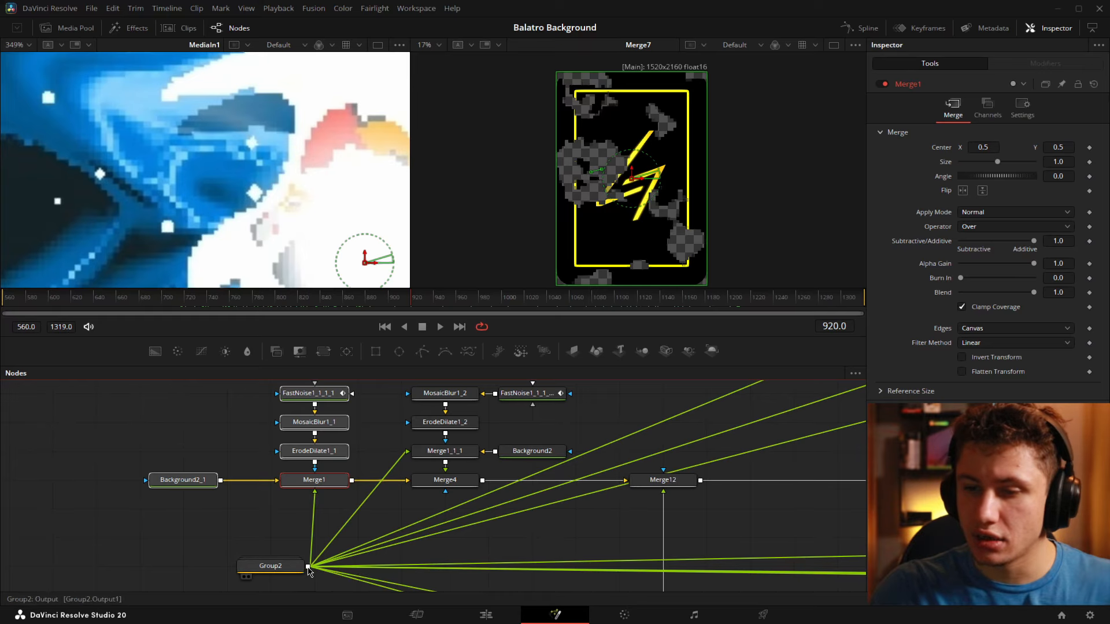
# Examine how Group2 feeds the repeated dissolve chains along the merge row from Merge1 to Merge6
pyautogui.moveTo(544, 407); pyautogui.dragTo(518, 415)
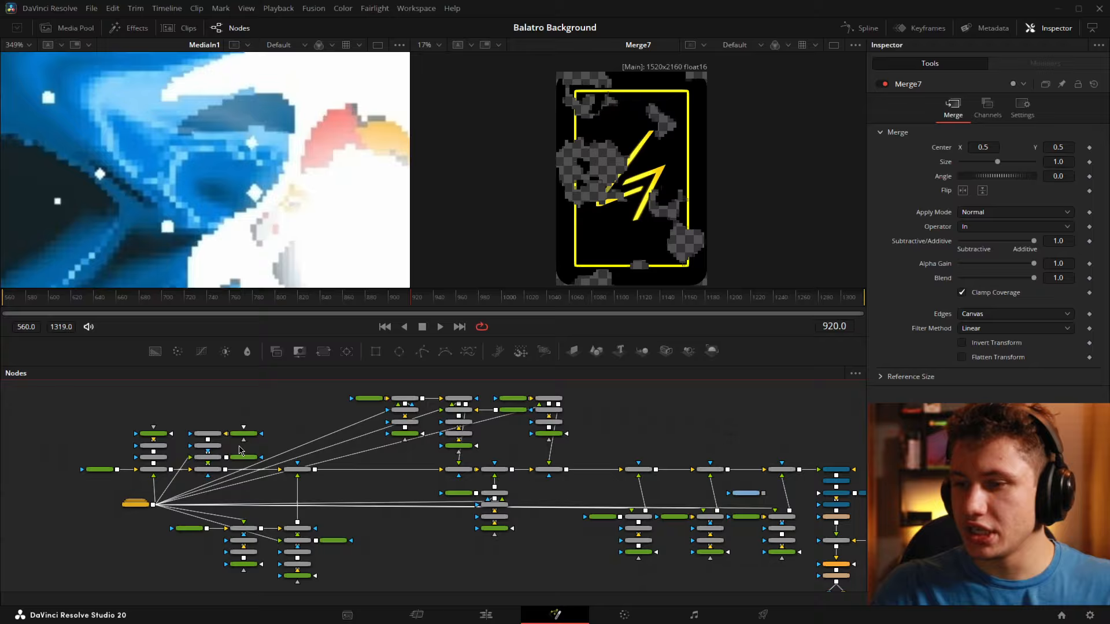
pyautogui.moveTo(233, 445); pyautogui.dragTo(337, 446)
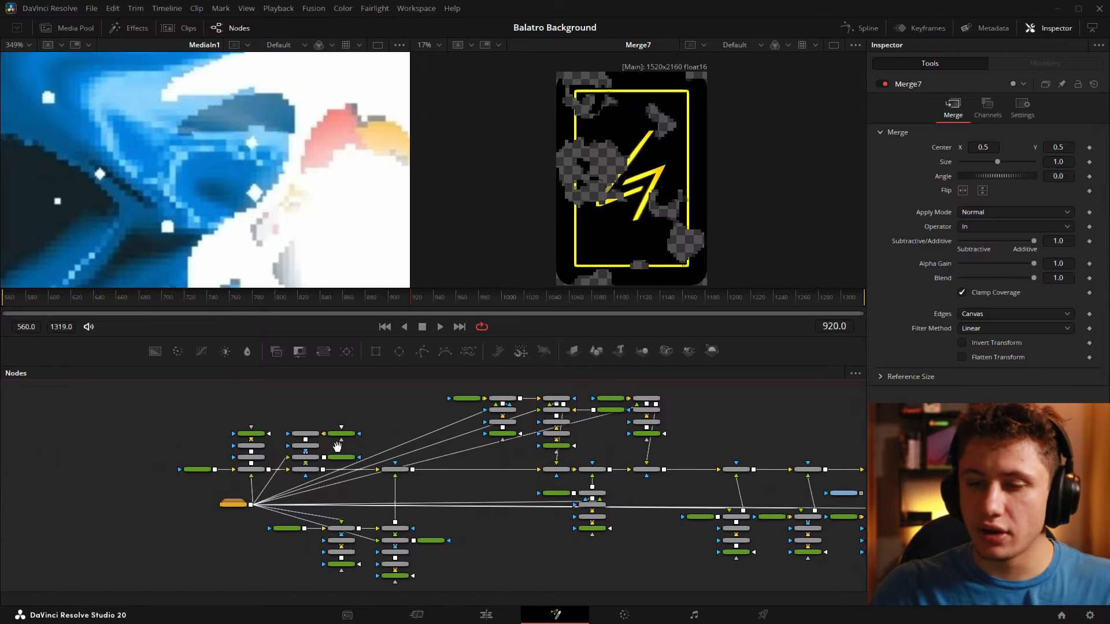
pyautogui.scroll(2, 428, 487)
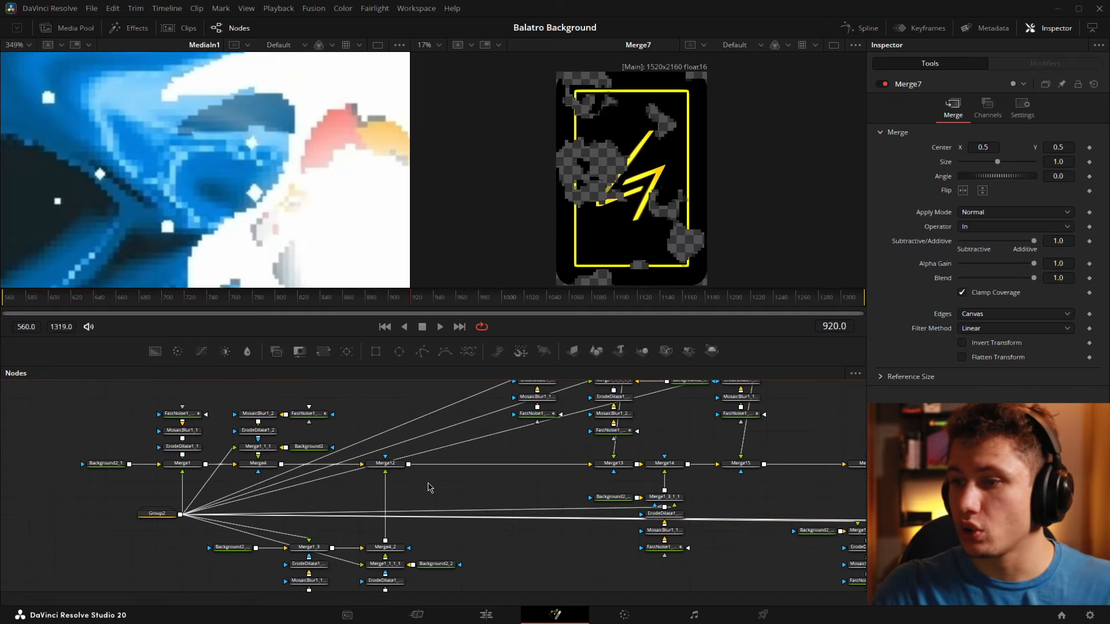
pyautogui.moveTo(460, 487)
pyautogui.mouseDown()
pyautogui.moveTo(581, 495)
pyautogui.moveTo(395, 480)
pyautogui.mouseUp()
pyautogui.moveTo(536, 489); pyautogui.dragTo(399, 491)
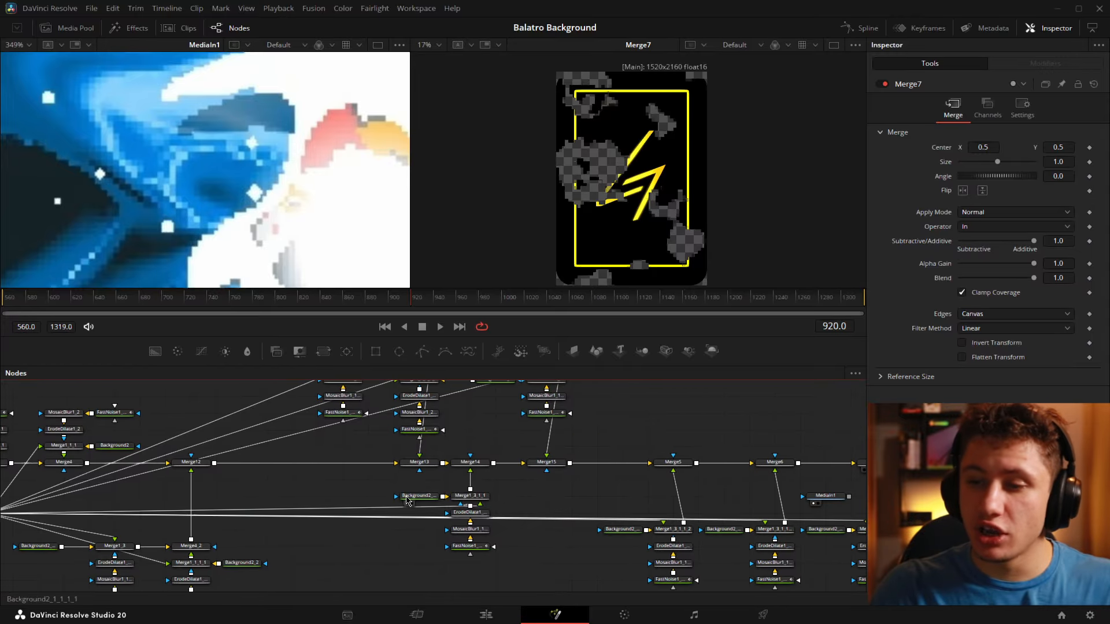
pyautogui.scroll(-2, 396, 491)
# Select the first two dissolve chains through Merge4 and compare them with the remaining chains in the row
pyautogui.moveTo(302, 501); pyautogui.dragTo(401, 496)
pyautogui.moveTo(124, 404); pyautogui.dragTo(323, 487)
pyautogui.moveTo(259, 469)
pyautogui.mouseDown()
pyautogui.moveTo(259, 446)
pyautogui.moveTo(241, 469)
pyautogui.moveTo(260, 468)
pyautogui.mouseUp()
pyautogui.moveTo(510, 467); pyautogui.dragTo(377, 448)
pyautogui.moveTo(75, 502); pyautogui.dragTo(88, 504)
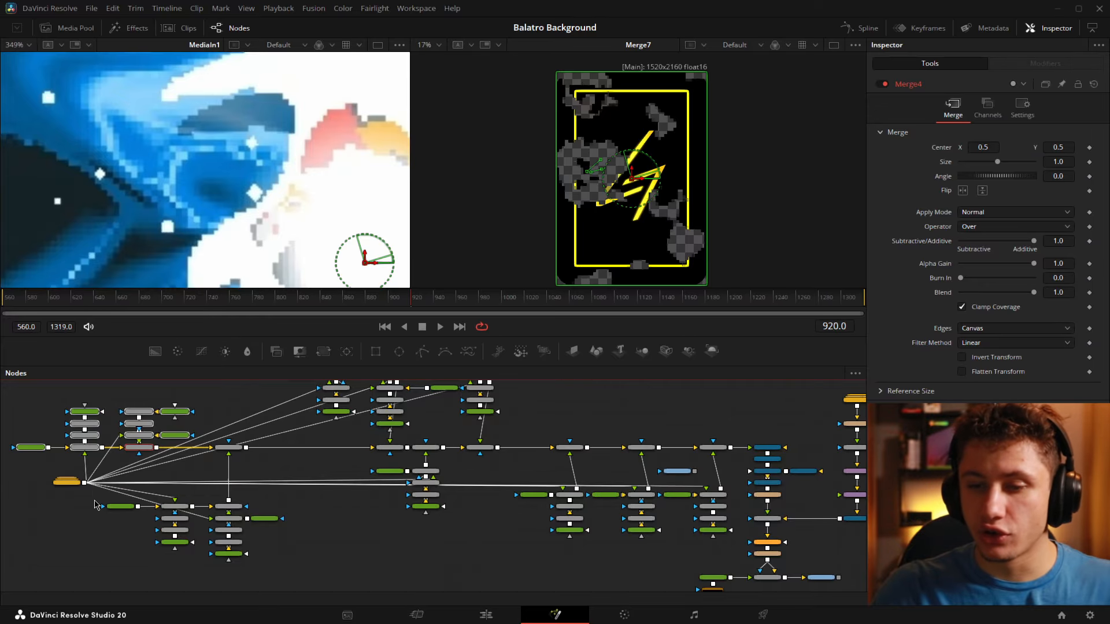
pyautogui.scroll(5, 324, 480)
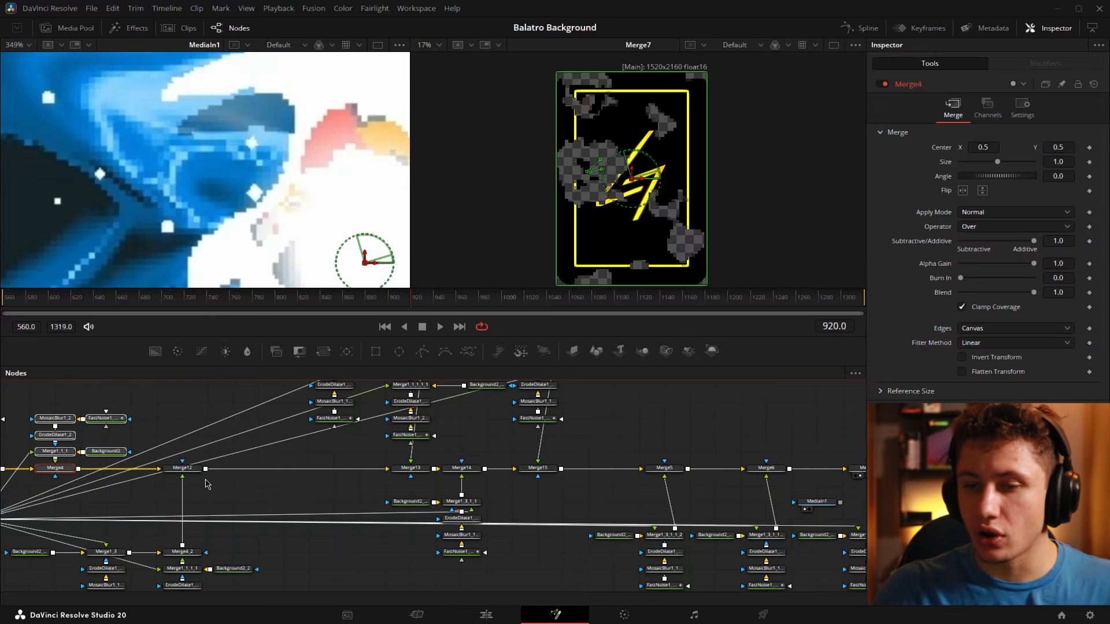
# Set the Operator of Merge12 to Over
pyautogui.moveTo(169, 484); pyautogui.dragTo(419, 480)
pyautogui.scroll(2, 444, 492)
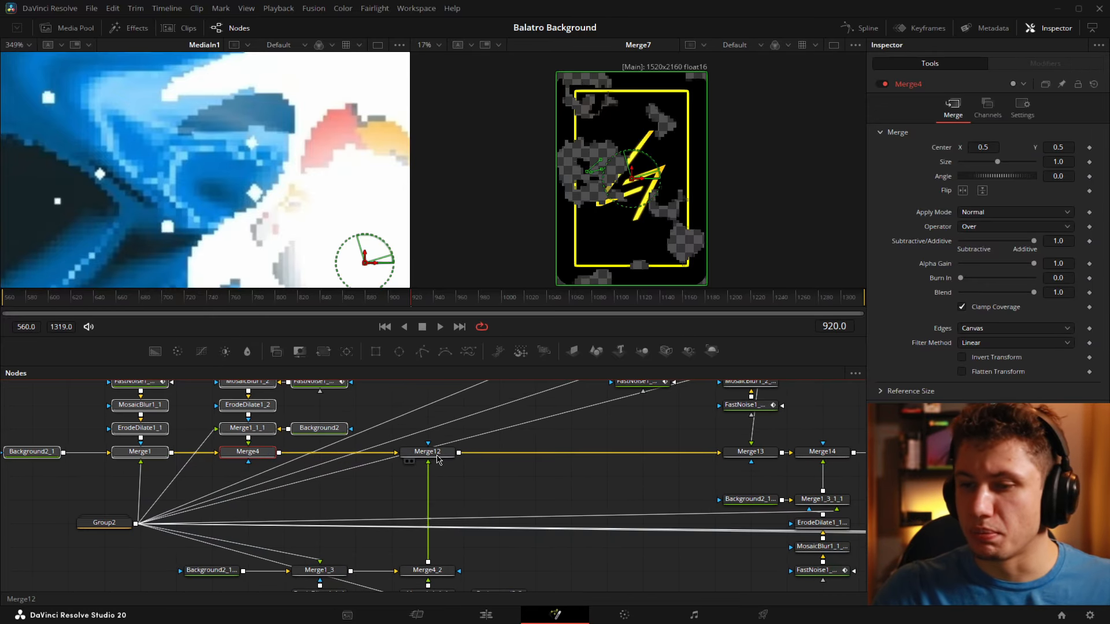
pyautogui.click(438, 460)
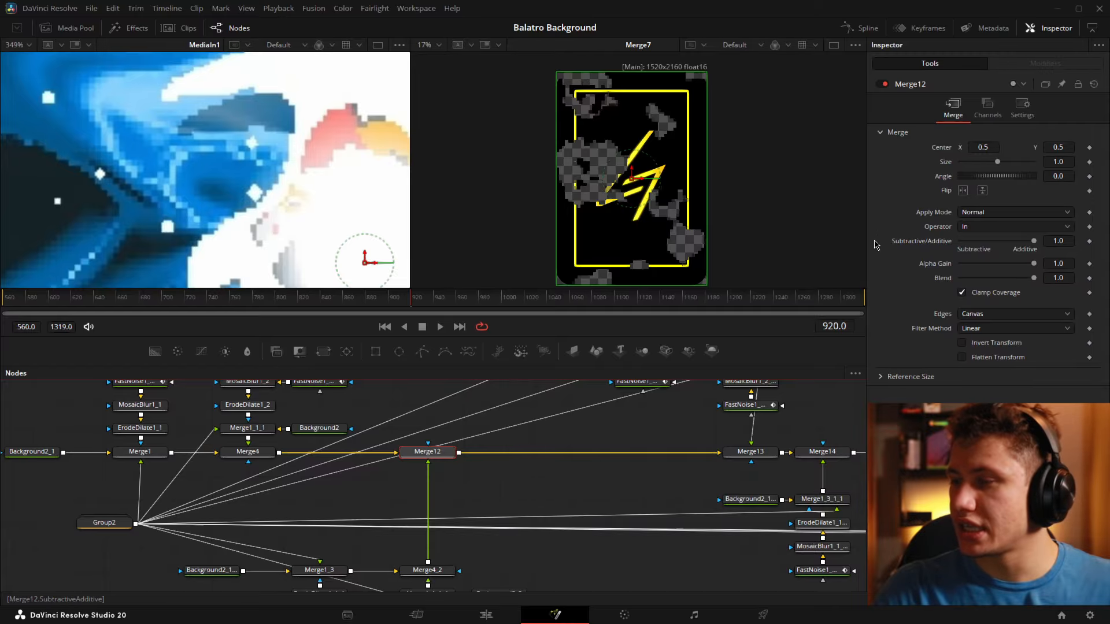
pyautogui.click(965, 227)
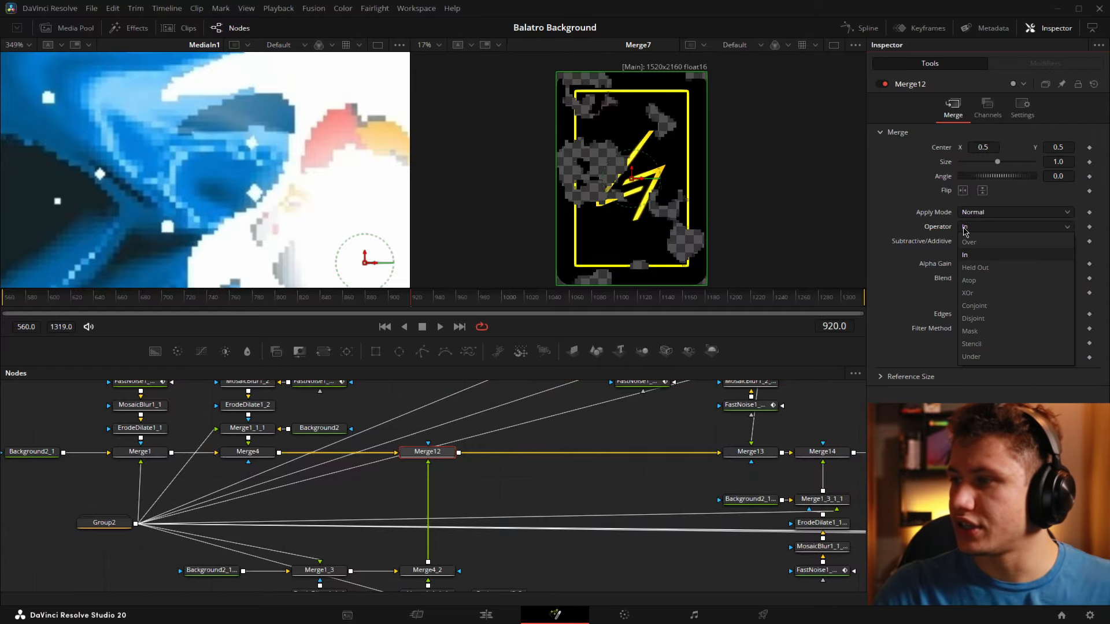
pyautogui.click(976, 242)
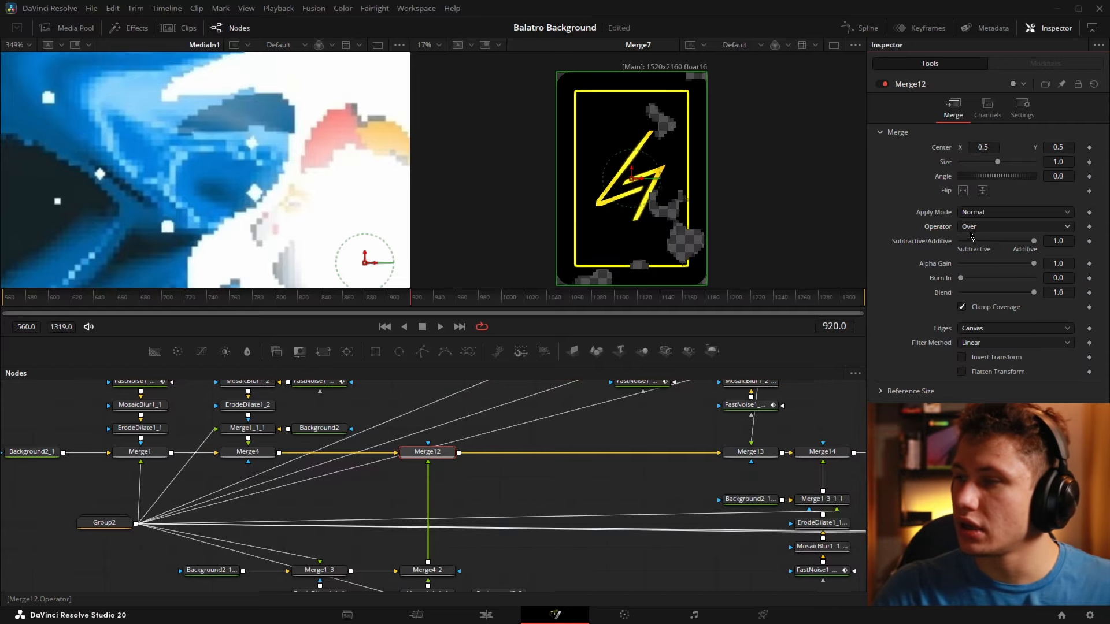
# Show Merge12 in the second viewer and select the lower pair of chains that feeds it through Merge4_2
pyautogui.moveTo(462, 454); pyautogui.dragTo(576, 444)
pyautogui.moveTo(630, 219); pyautogui.dragTo(631, 217)
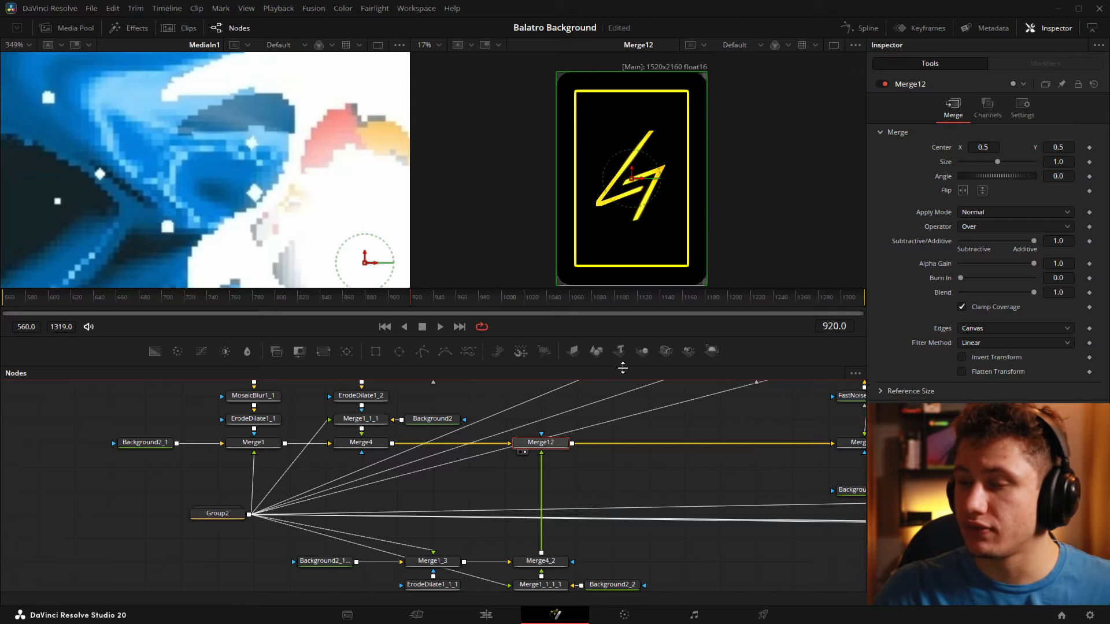
pyautogui.moveTo(628, 455); pyautogui.dragTo(615, 384)
pyautogui.scroll(-2, 552, 479)
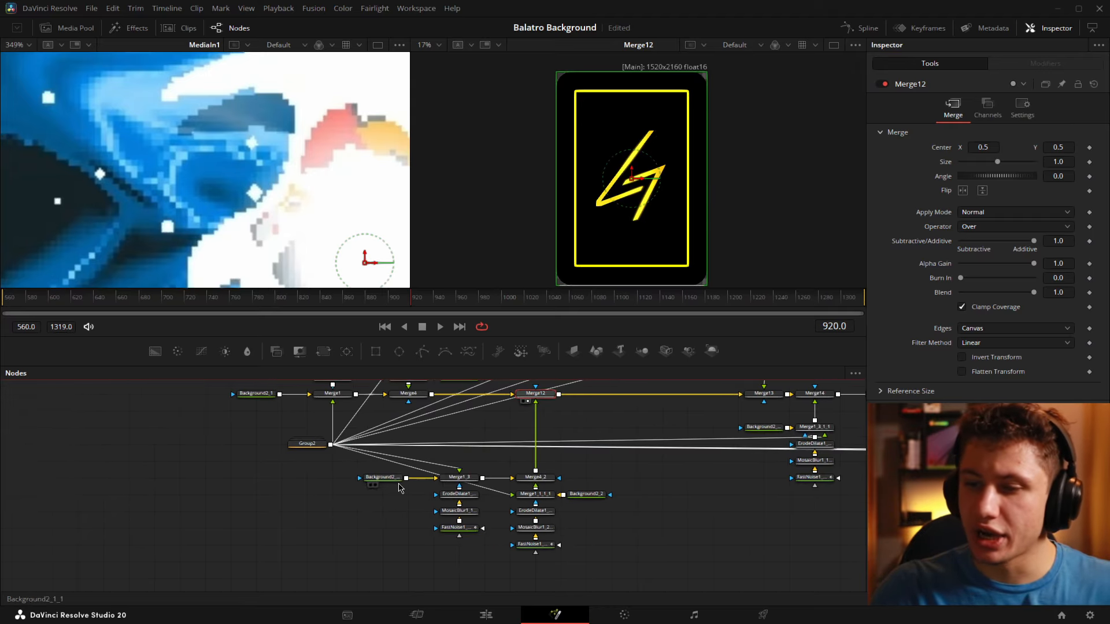
pyautogui.moveTo(347, 466); pyautogui.dragTo(642, 572)
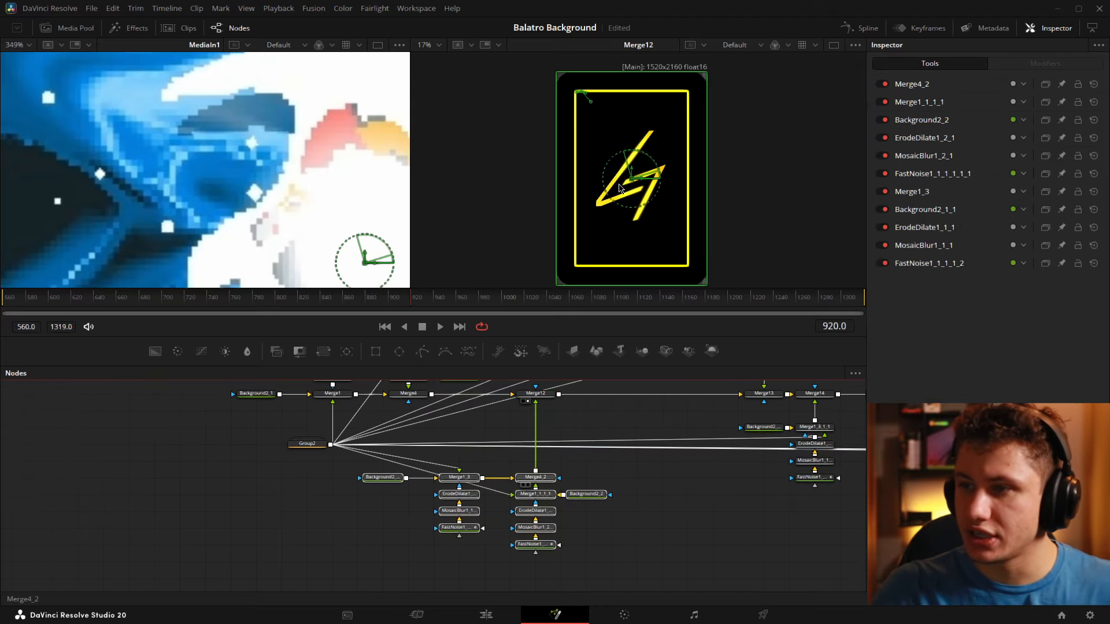
pyautogui.moveTo(618, 185); pyautogui.dragTo(617, 186)
# Compare the Merge4 and Merge12 results in the second viewer
pyautogui.moveTo(326, 492); pyautogui.dragTo(435, 560)
pyautogui.click(326, 531)
pyautogui.moveTo(515, 462); pyautogui.dragTo(578, 232)
pyautogui.moveTo(747, 449); pyautogui.dragTo(666, 444)
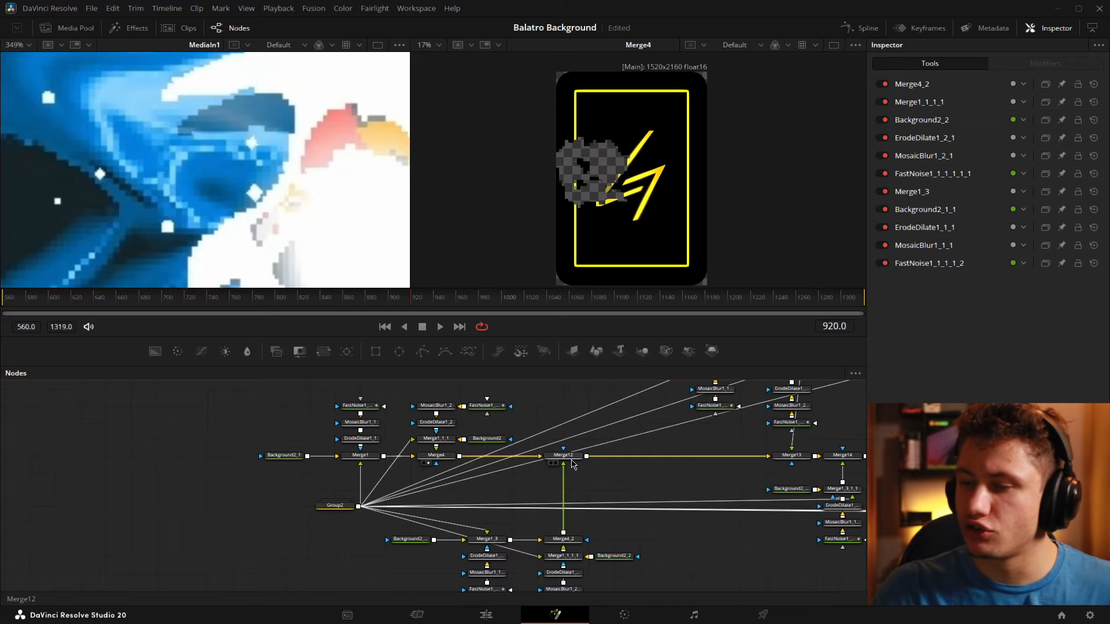
pyautogui.press('2')
pyautogui.moveTo(572, 464); pyautogui.dragTo(508, 465)
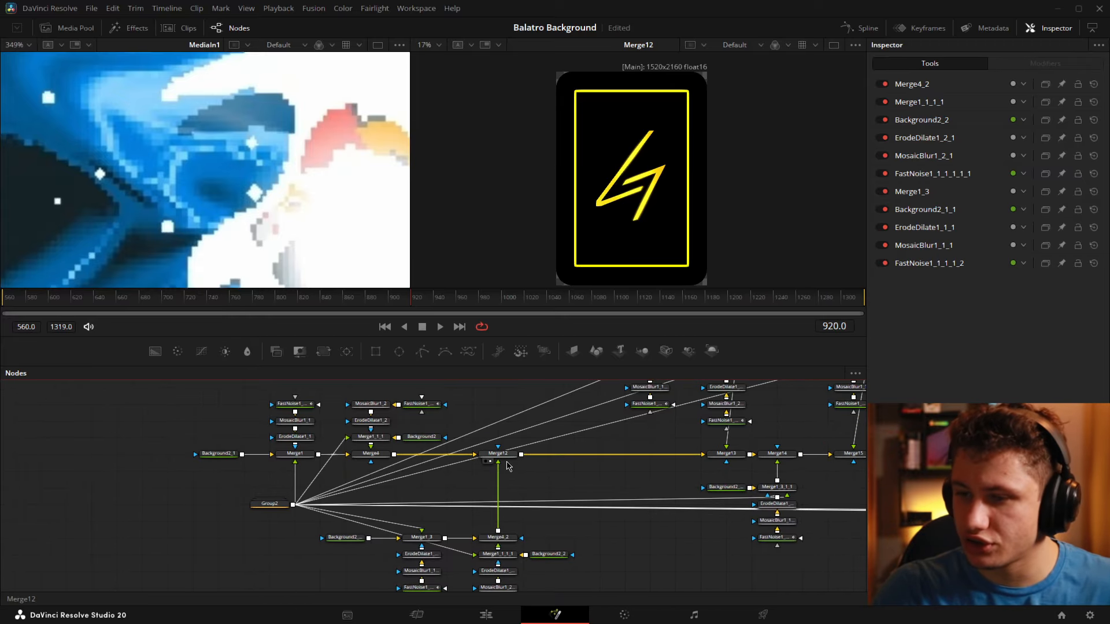
# Check the Operator of Merge12 and show its two inputs, Merge4_2 and Merge4, in the second viewer
pyautogui.click(499, 454)
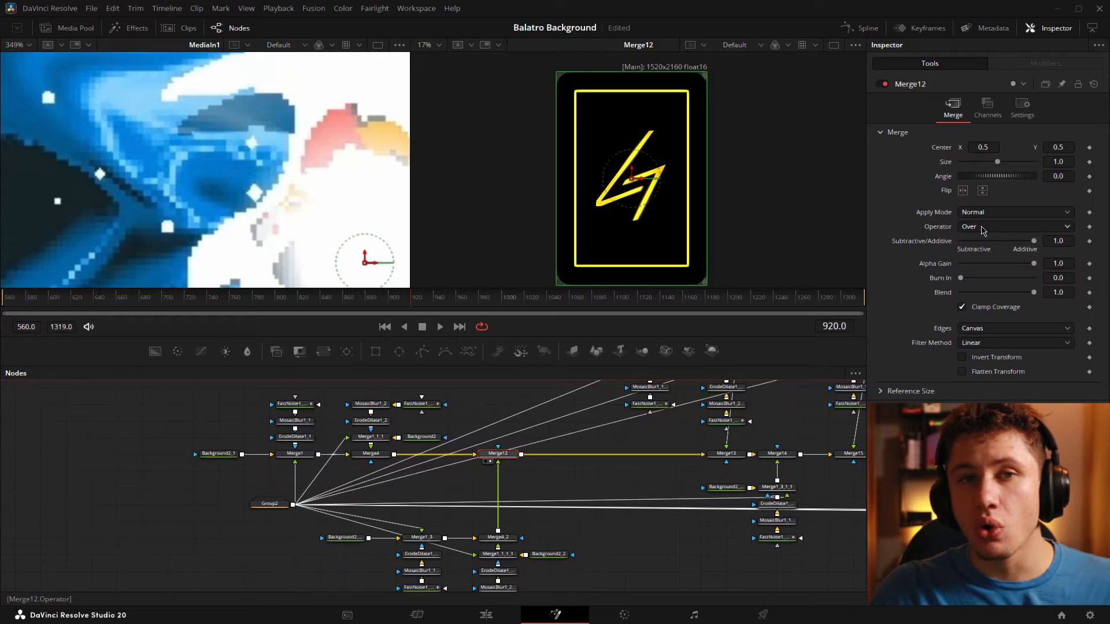
pyautogui.moveTo(576, 487); pyautogui.dragTo(565, 426)
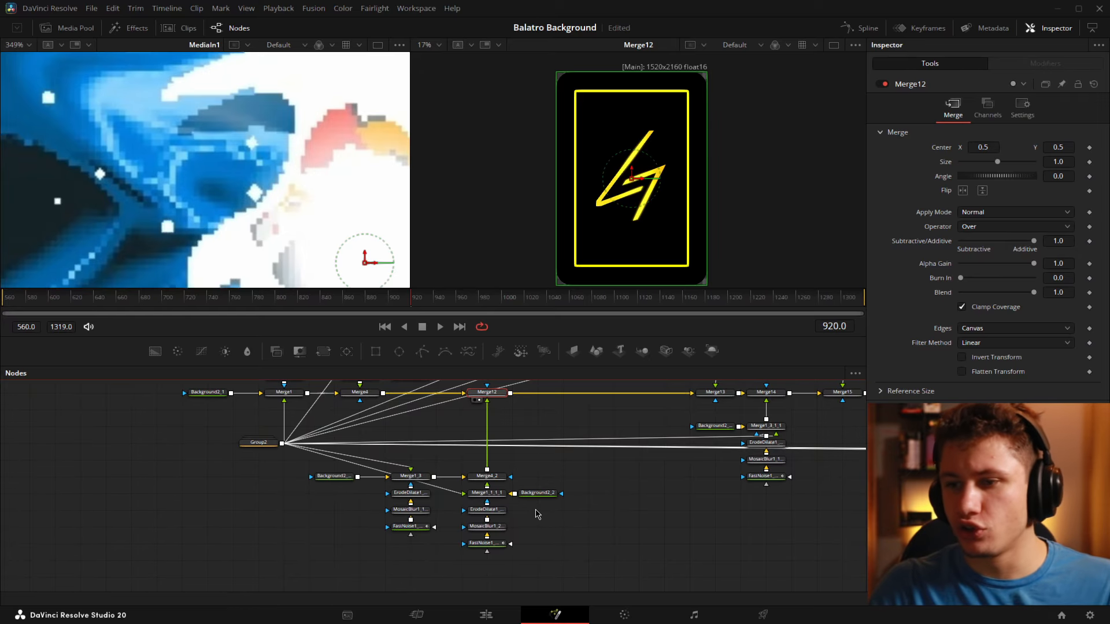
pyautogui.moveTo(567, 401); pyautogui.dragTo(546, 402)
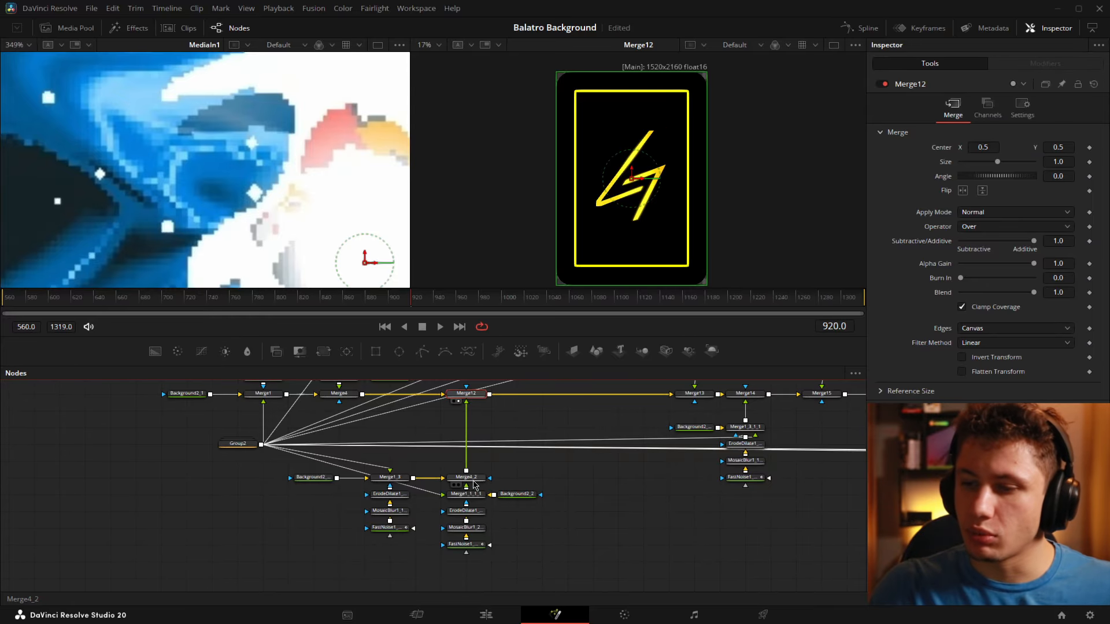
pyautogui.click(459, 484)
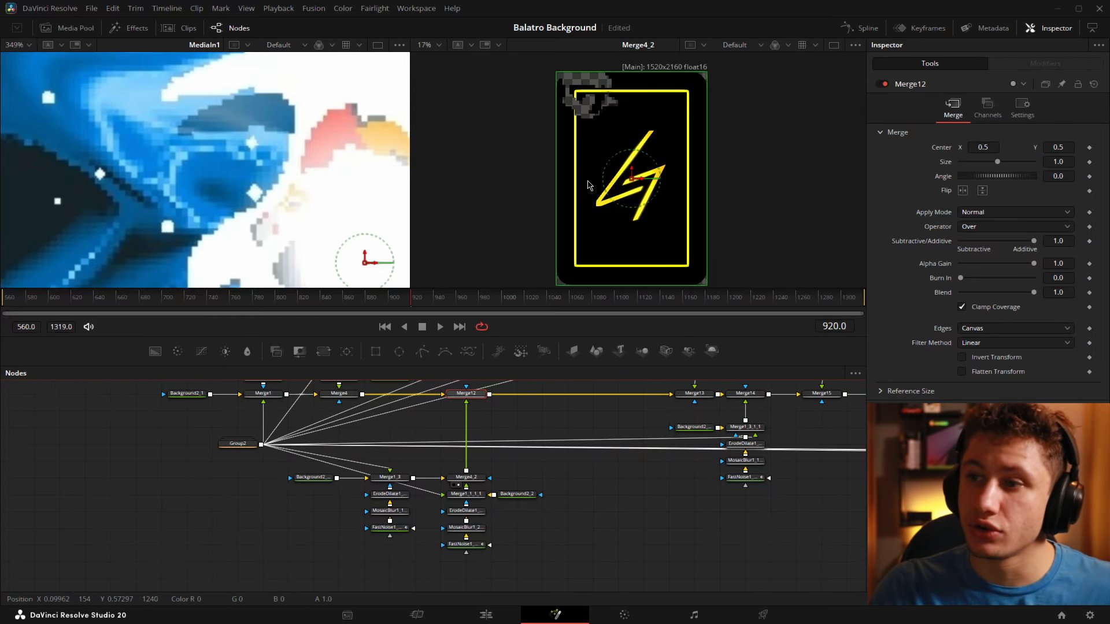
pyautogui.moveTo(275, 464); pyautogui.dragTo(280, 519)
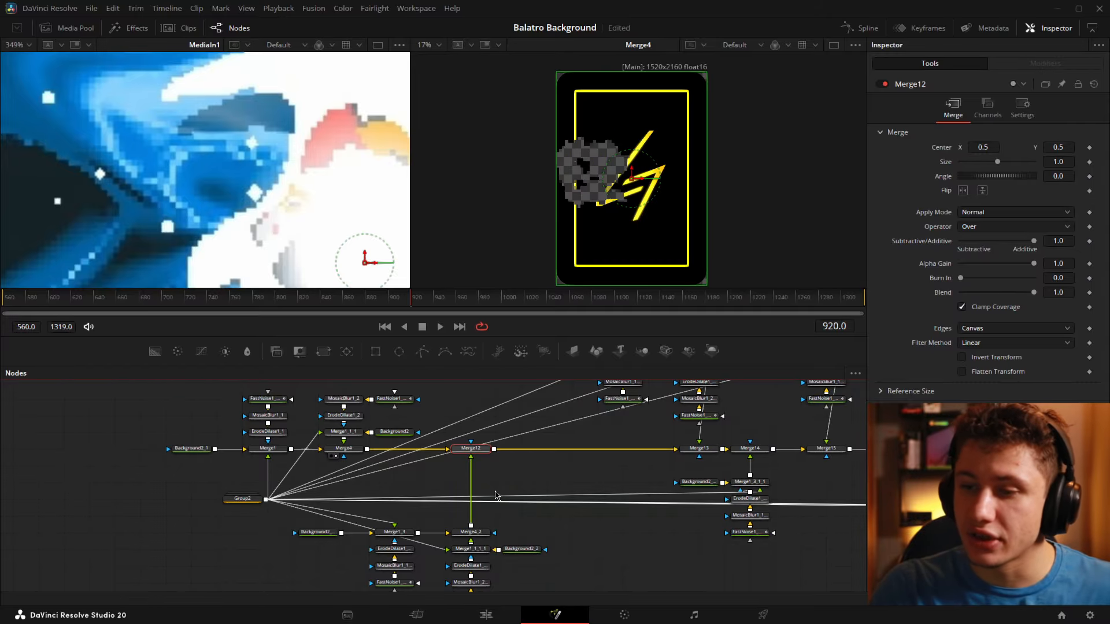
# Show Merge12 in the second viewer and set its Operator to In
pyautogui.click(470, 456)
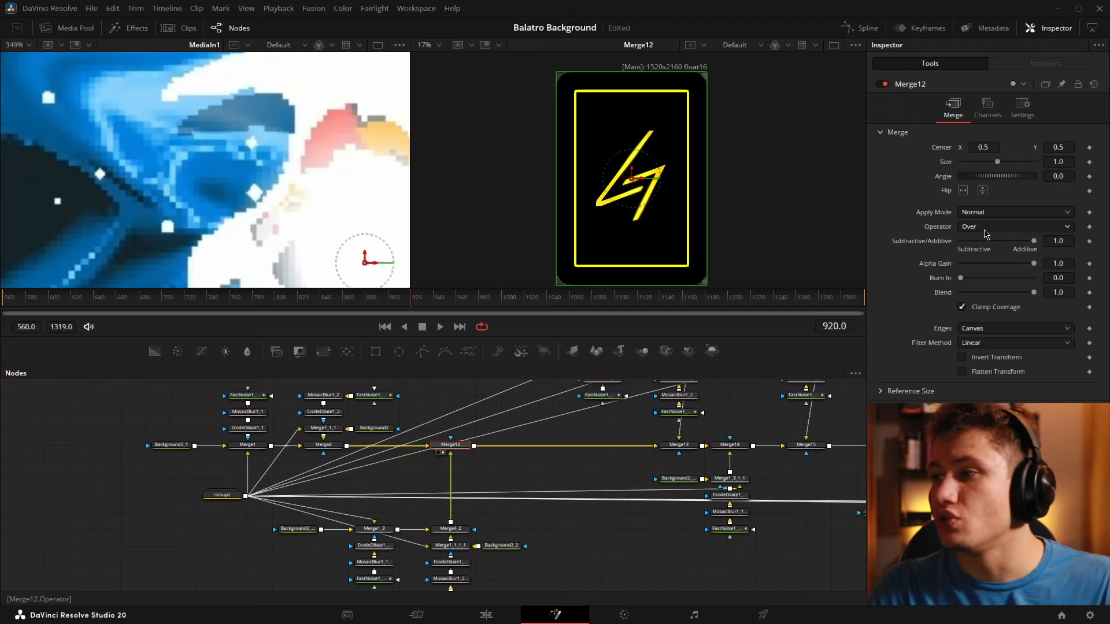
pyautogui.click(984, 229)
pyautogui.click(976, 256)
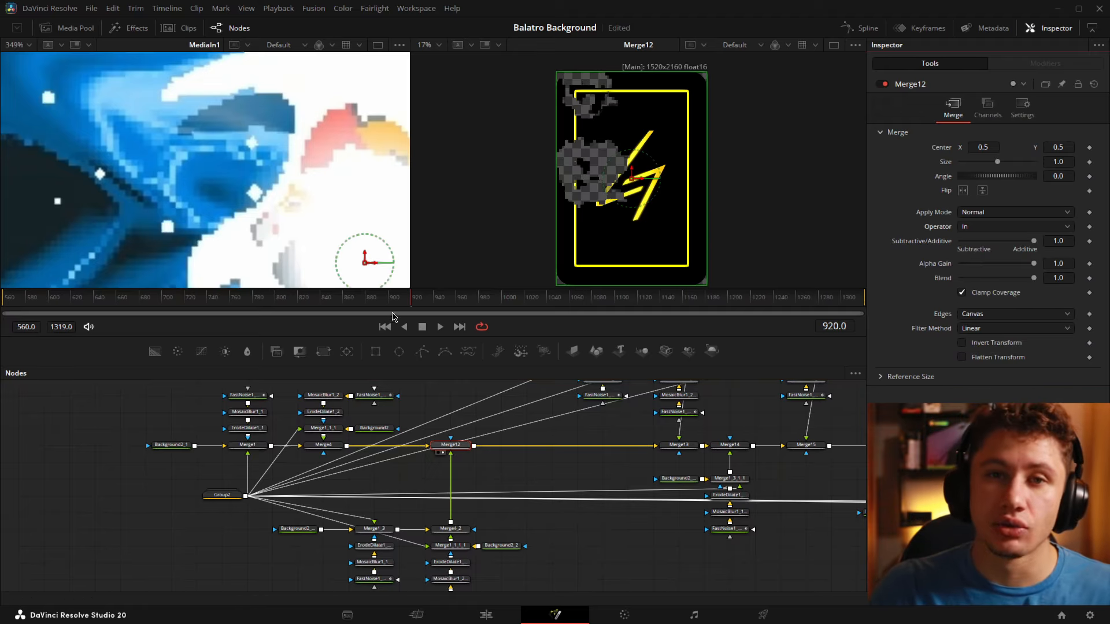
pyautogui.moveTo(601, 486); pyautogui.dragTo(505, 479)
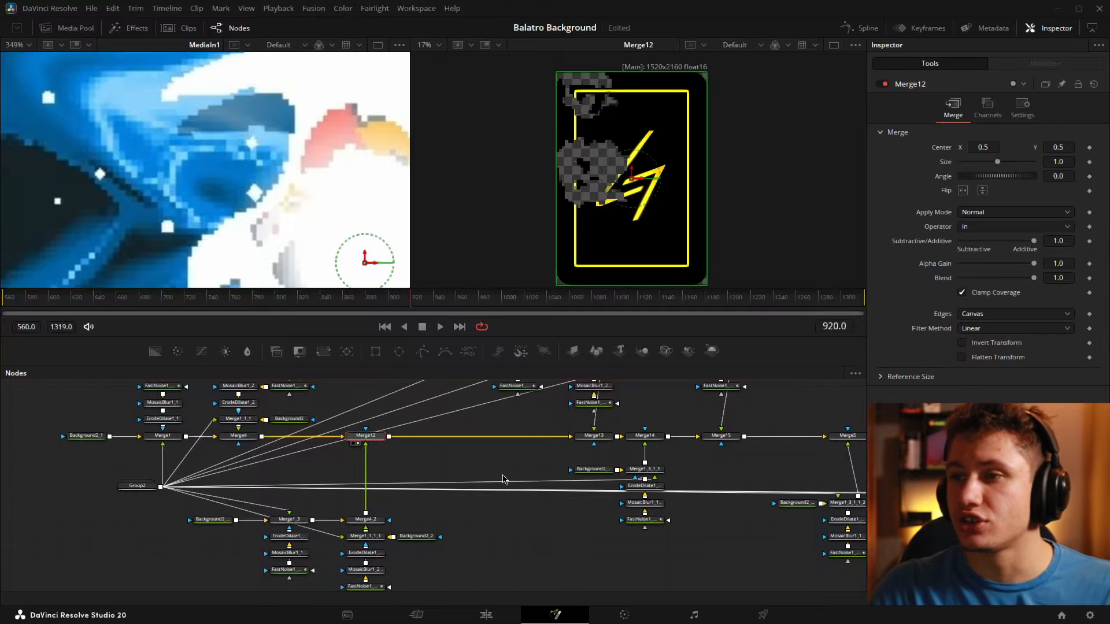
# Fit the MediaIn1 reference in the first viewer, scrub it to frame 893 and enlarge the dissolving card
pyautogui.hscroll(10, 501, 456)
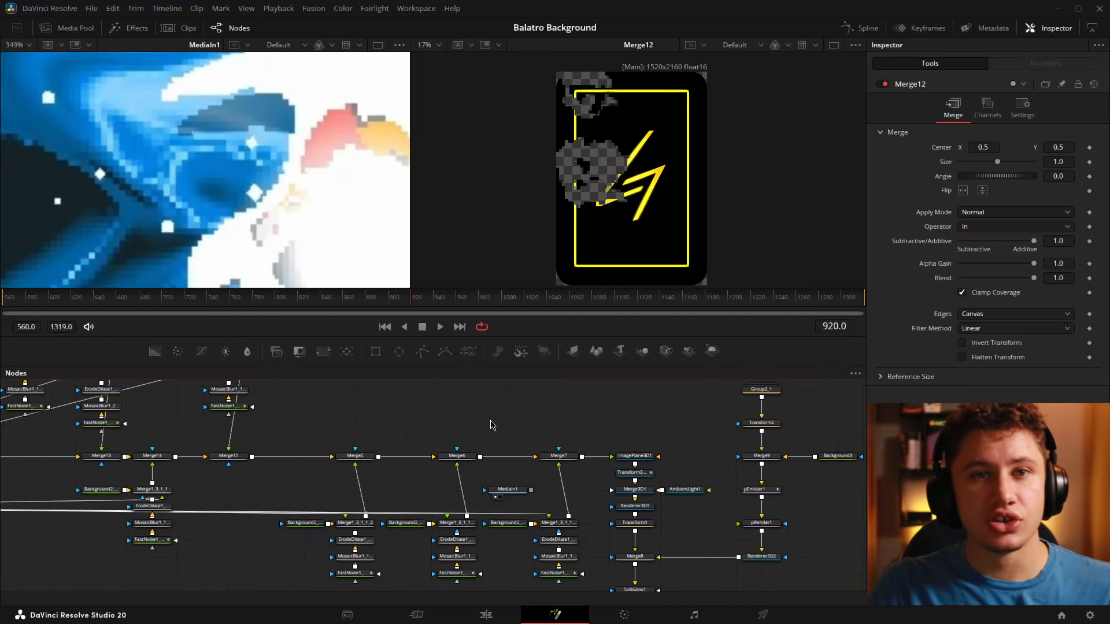
pyautogui.scroll(2, 491, 426)
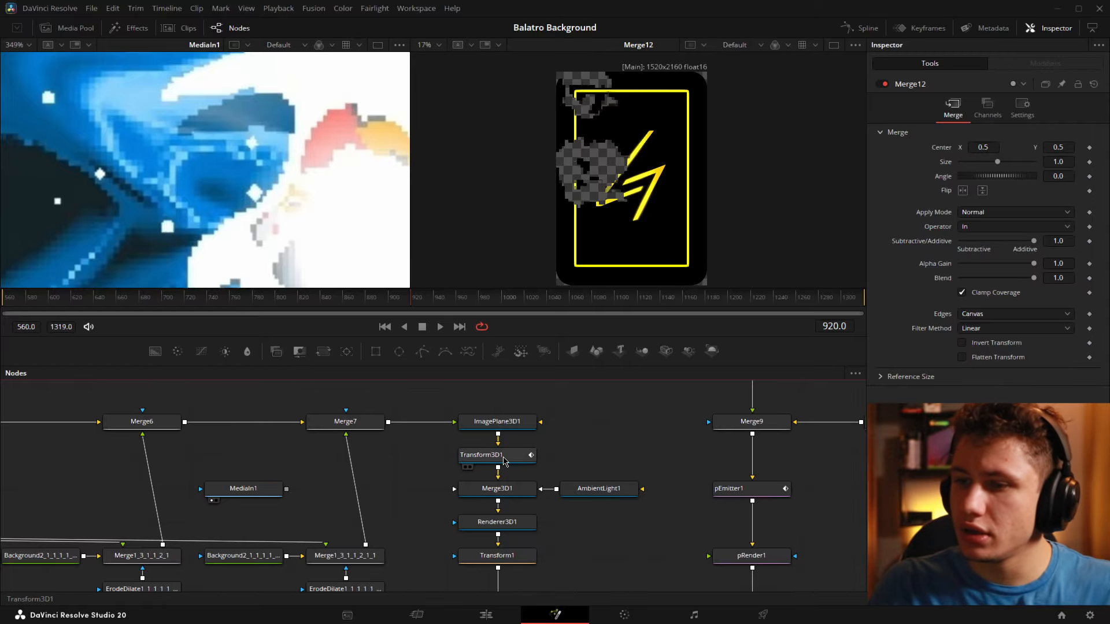
pyautogui.click(231, 172)
pyautogui.hotkey('ctrl', 'f')
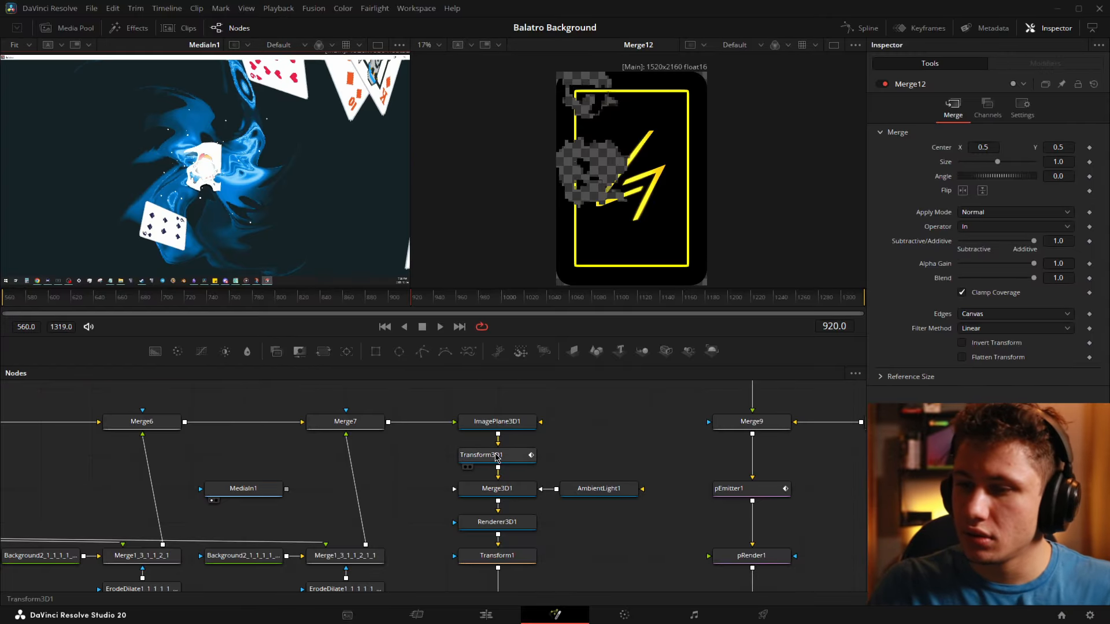
pyautogui.moveTo(134, 302); pyautogui.dragTo(381, 301)
pyautogui.scroll(3, 234, 173)
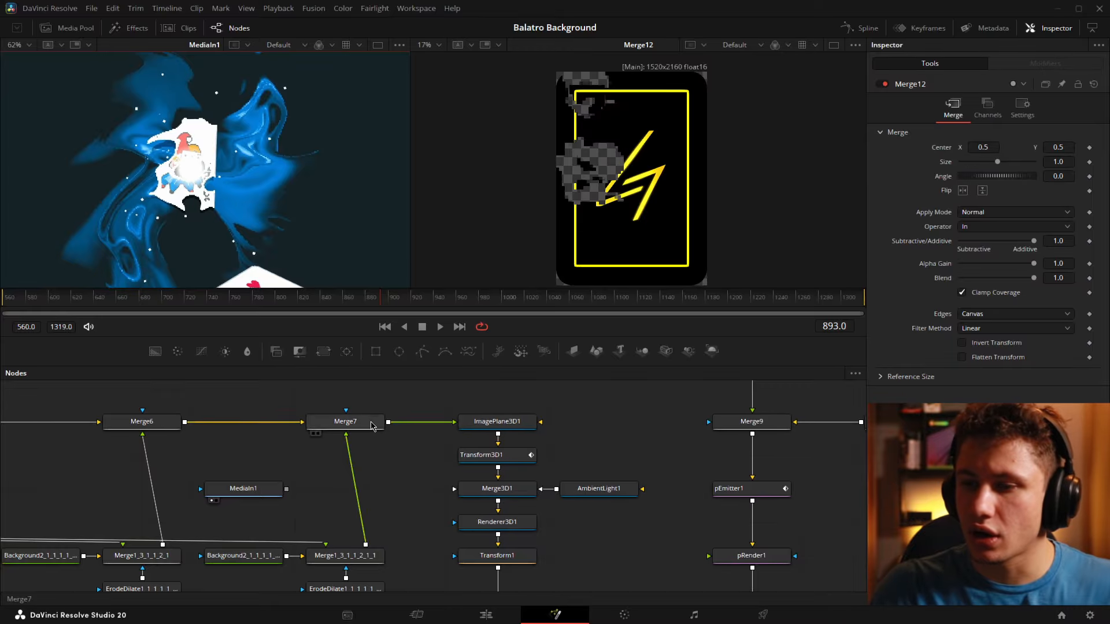
# Show ImagePlane3D1 in the second viewer, view the card plane at an angle and play its dissolve
pyautogui.scroll(-5, 590, 438)
pyautogui.scroll(5, 590, 437)
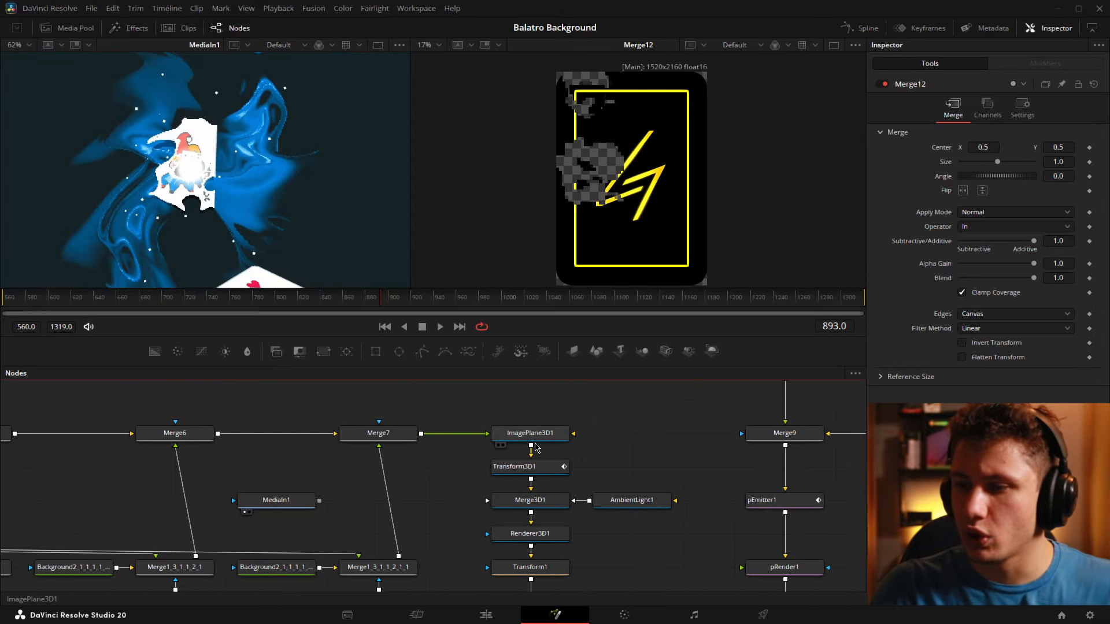
pyautogui.moveTo(670, 185); pyautogui.dragTo(616, 210)
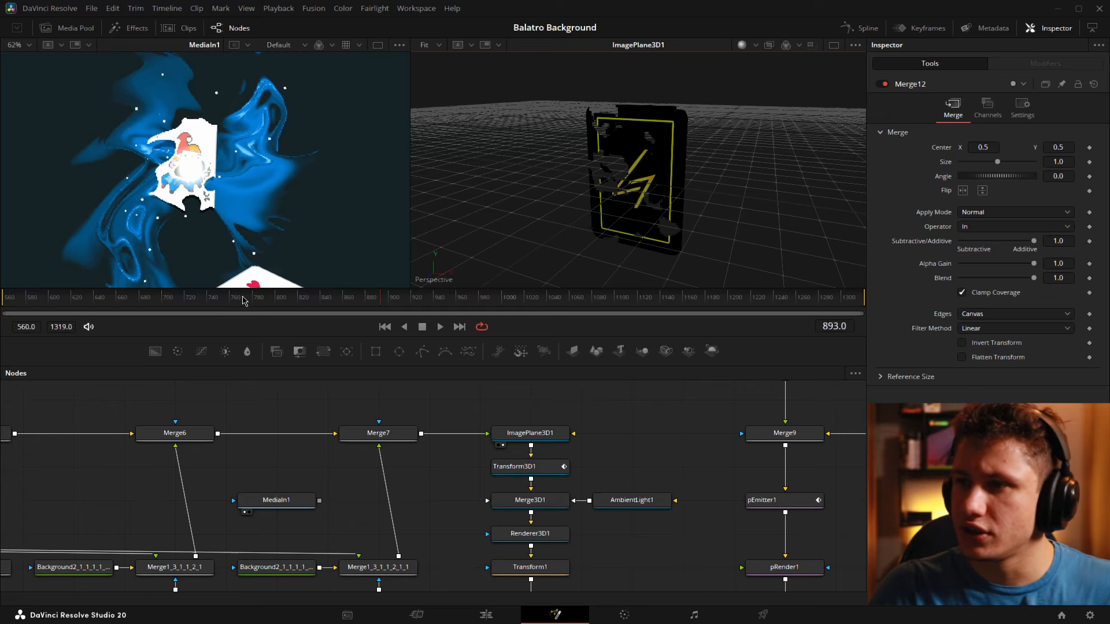
pyautogui.moveTo(245, 300); pyautogui.dragTo(331, 300)
pyautogui.press('space')
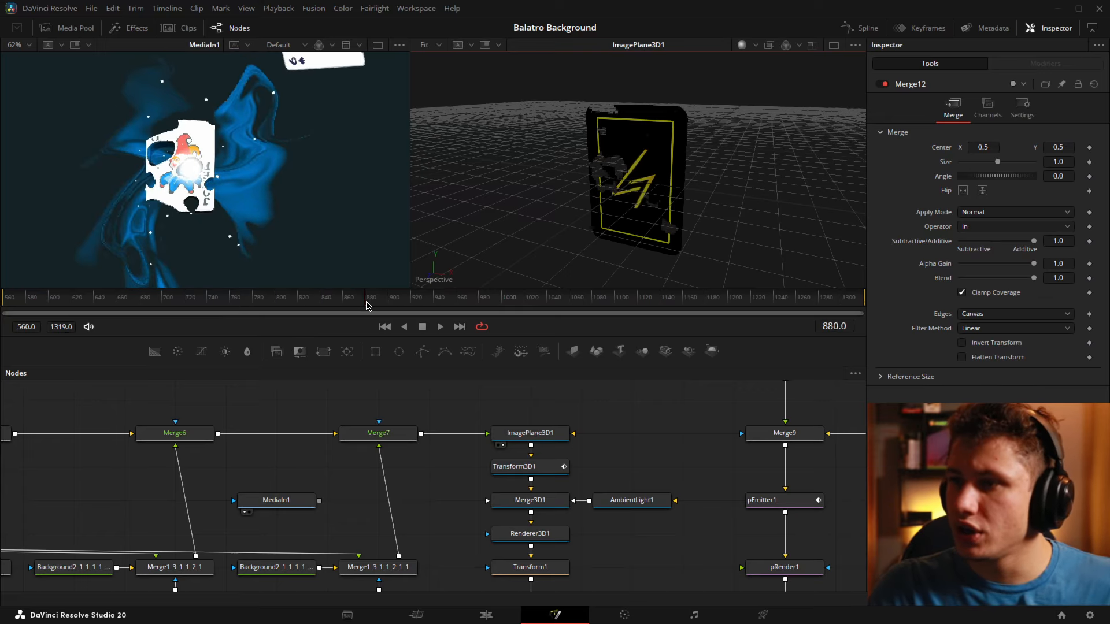
pyautogui.press('space')
# Show Transform3D1 in the second viewer and view the card from a steeper angle
pyautogui.moveTo(594, 449); pyautogui.dragTo(545, 454)
pyautogui.click(473, 461)
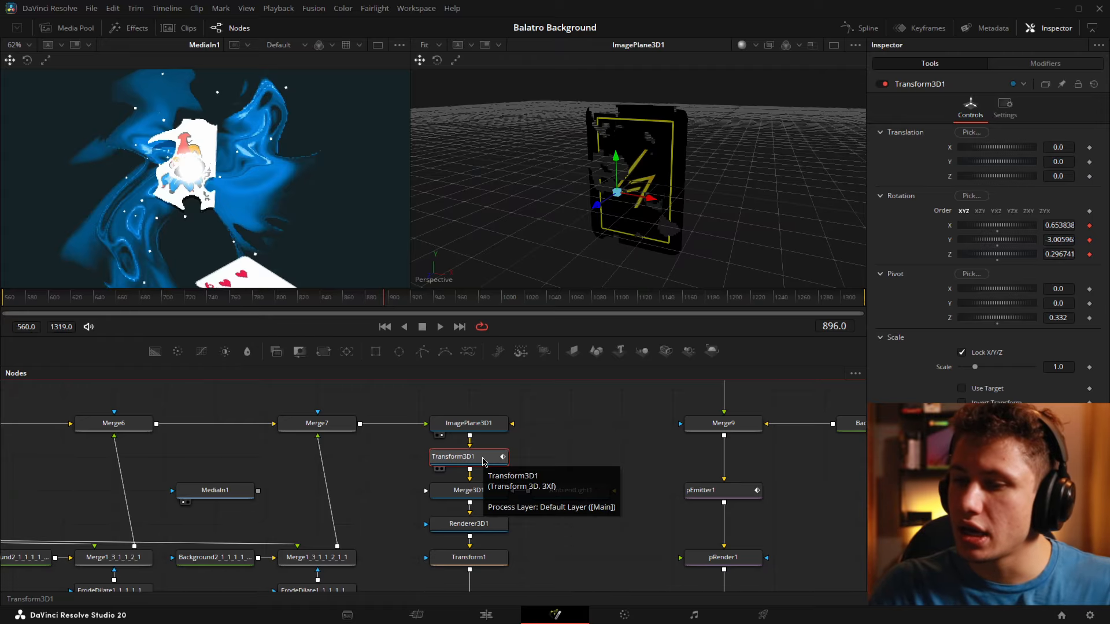
pyautogui.press('2')
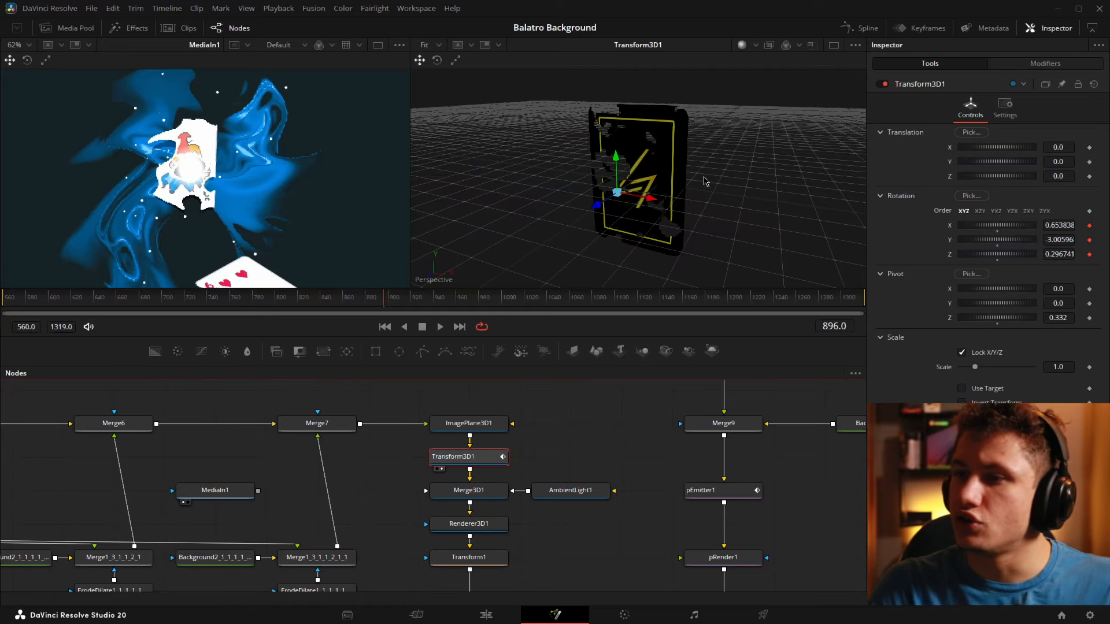
pyautogui.moveTo(704, 180); pyautogui.dragTo(670, 228)
pyautogui.moveTo(400, 453); pyautogui.dragTo(557, 475)
pyautogui.click(563, 451)
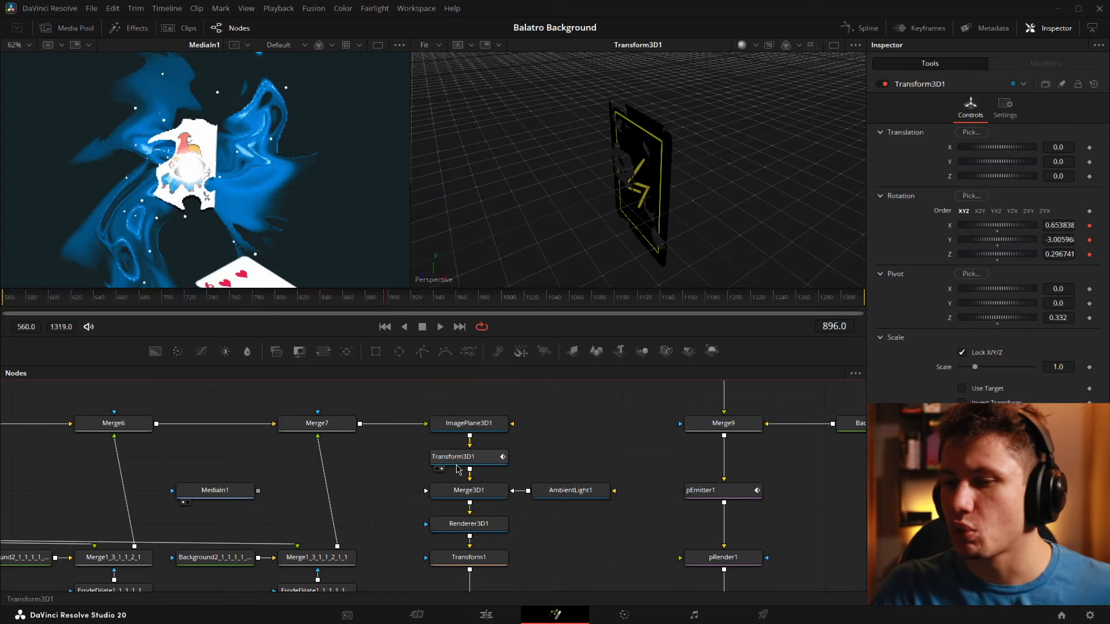
# Examine the animated rotation of Transform3D1 by scrubbing to frame 917 and viewing the card edge-on
pyautogui.click(452, 461)
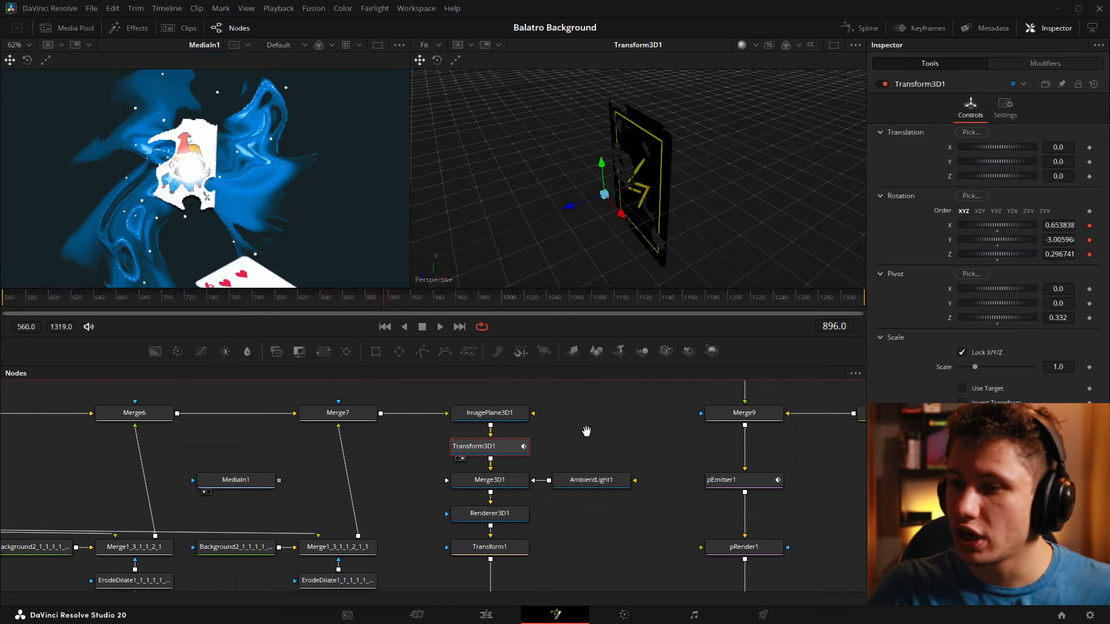
pyautogui.moveTo(670, 211); pyautogui.dragTo(677, 195)
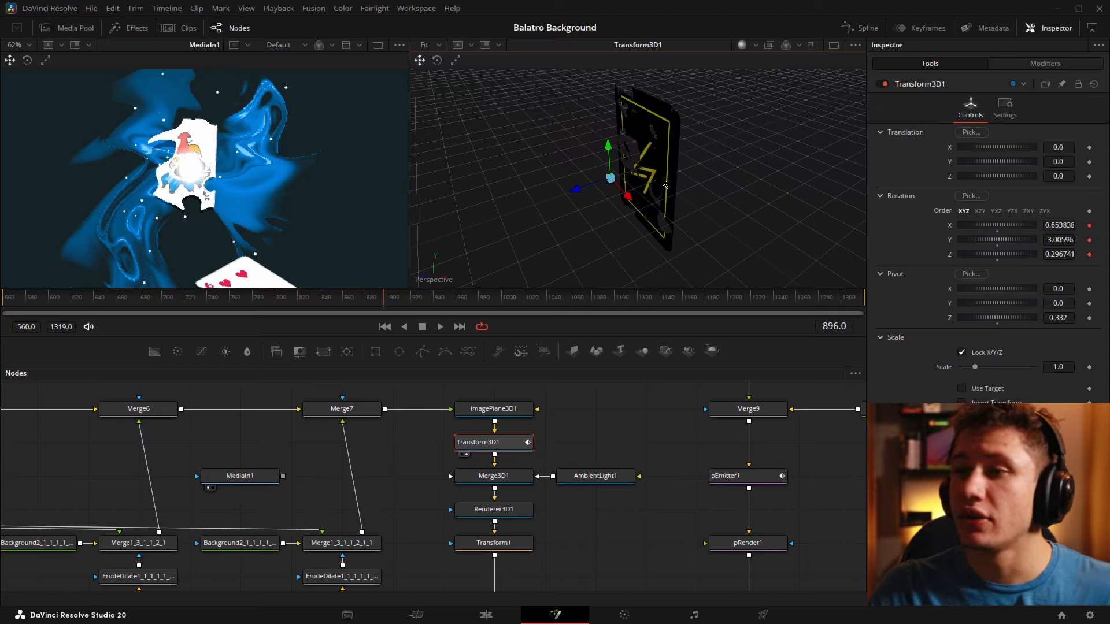
pyautogui.moveTo(384, 301); pyautogui.dragTo(408, 314)
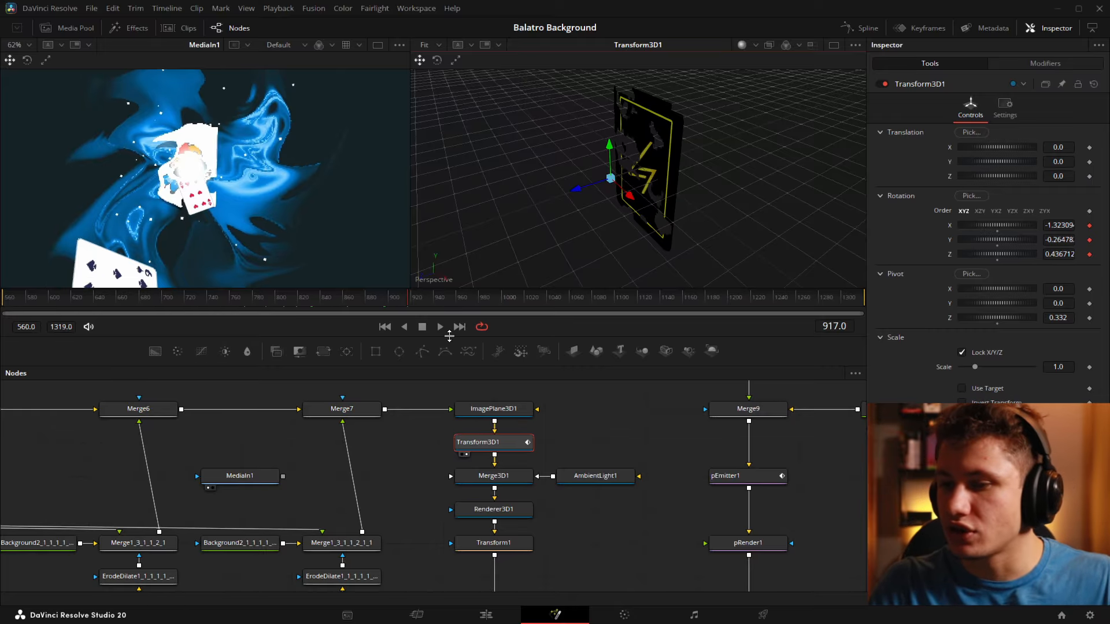
pyautogui.moveTo(781, 138); pyautogui.dragTo(751, 185)
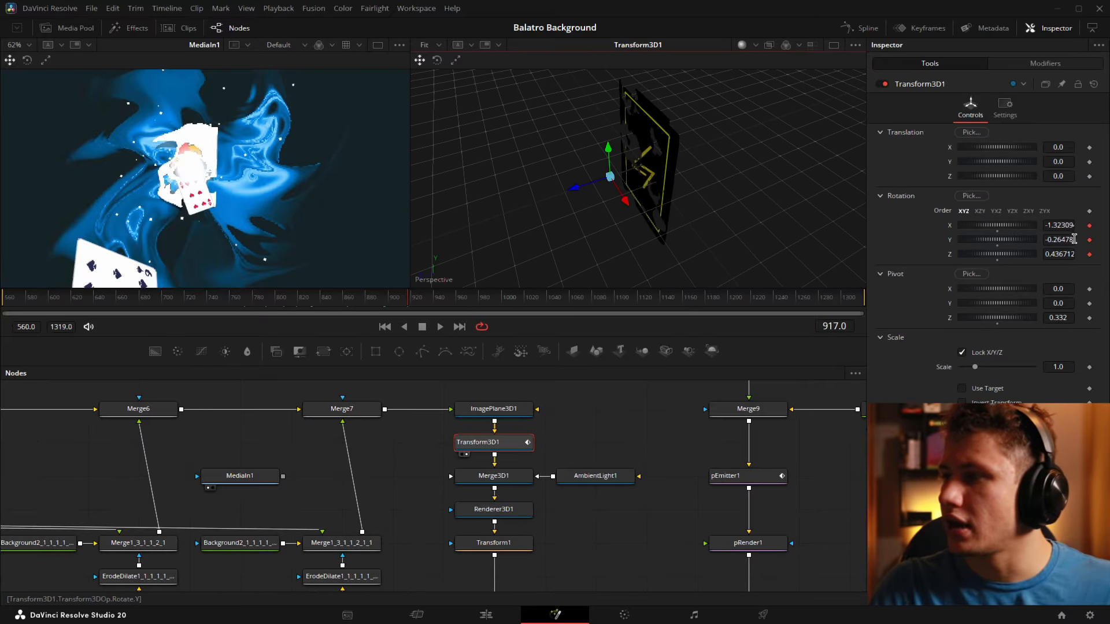
# Try the Y rotation of Transform3D1 with its Z pivot reset to 0.0, and undo the changes
pyautogui.moveTo(1071, 241)
pyautogui.mouseDown()
pyautogui.moveTo(942, 242)
pyautogui.moveTo(1068, 242)
pyautogui.mouseUp()
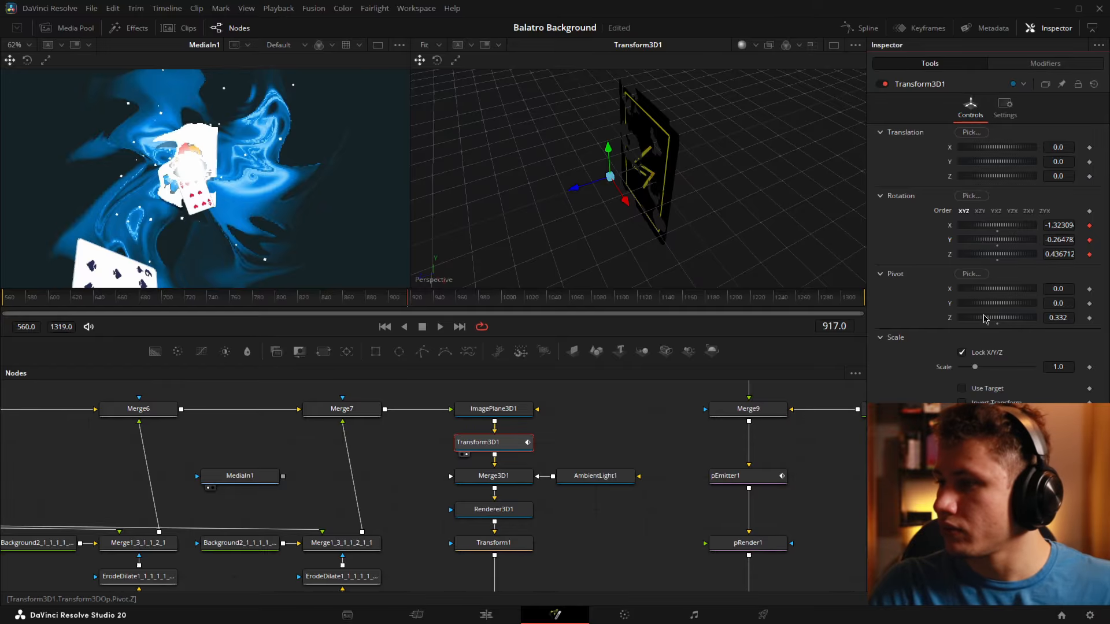
pyautogui.click(997, 324)
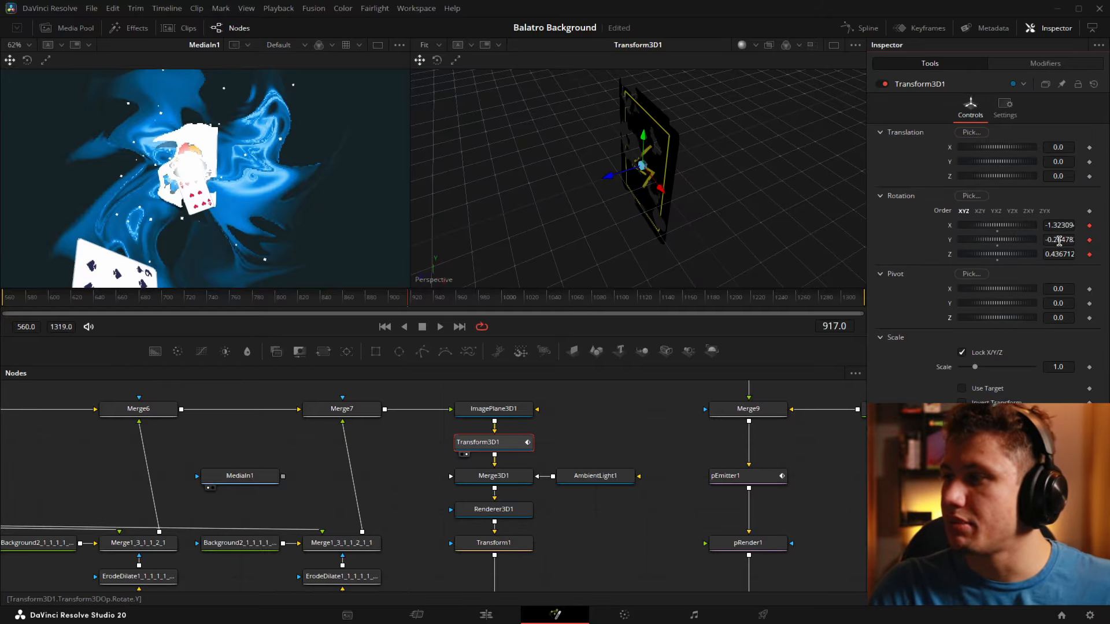
pyautogui.moveTo(1059, 239)
pyautogui.mouseDown()
pyautogui.moveTo(1109, 240)
pyautogui.moveTo(1016, 239)
pyautogui.moveTo(1055, 239)
pyautogui.mouseUp()
pyautogui.hotkey('ctrl', 'z')
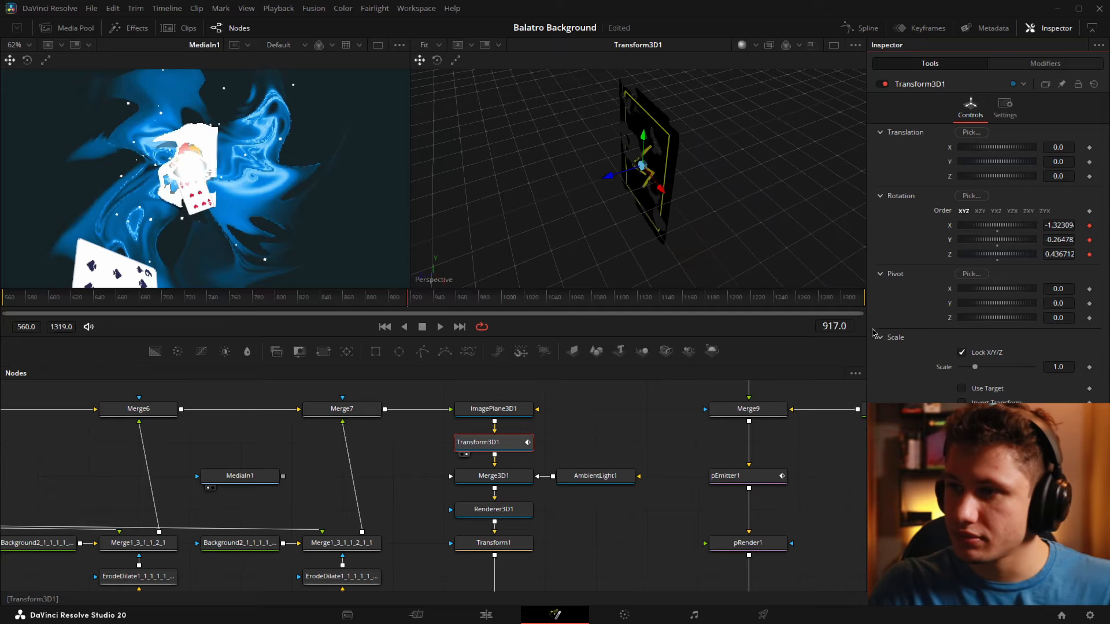
pyautogui.hotkey('ctrl', 'z')
# Expand the Perturb1, Perturb2 and Perturb3 modifiers of Transform3D1's rotation and examine their Strength, Wobble and Speed
pyautogui.moveTo(719, 238); pyautogui.dragTo(682, 277)
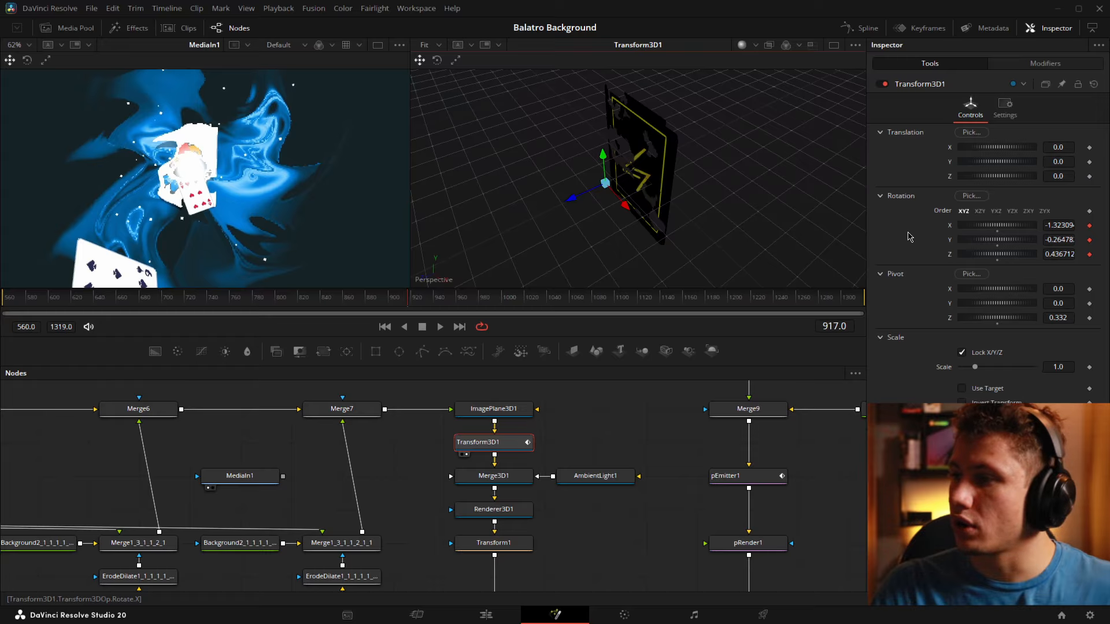
pyautogui.rightClick(951, 230)
pyautogui.moveTo(1003, 312)
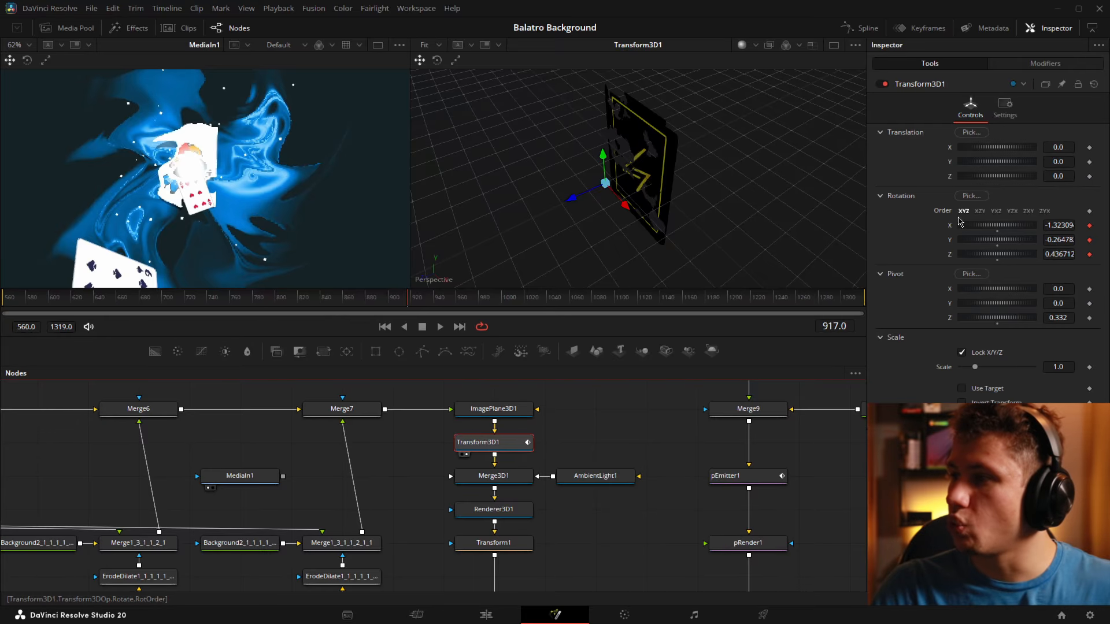
pyautogui.click(1009, 65)
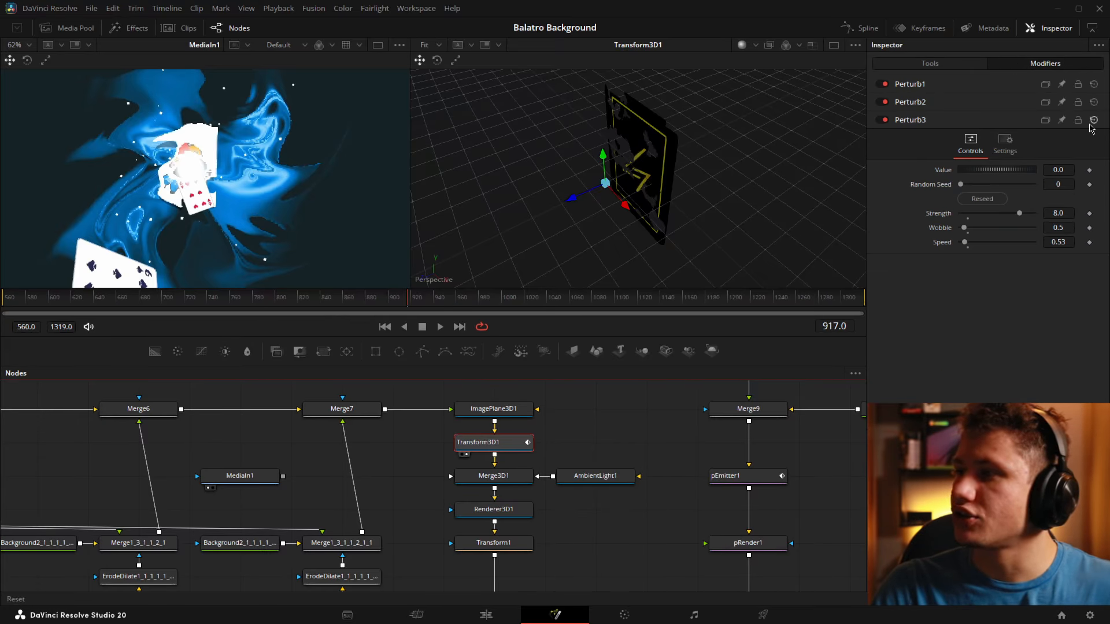
pyautogui.click(985, 103)
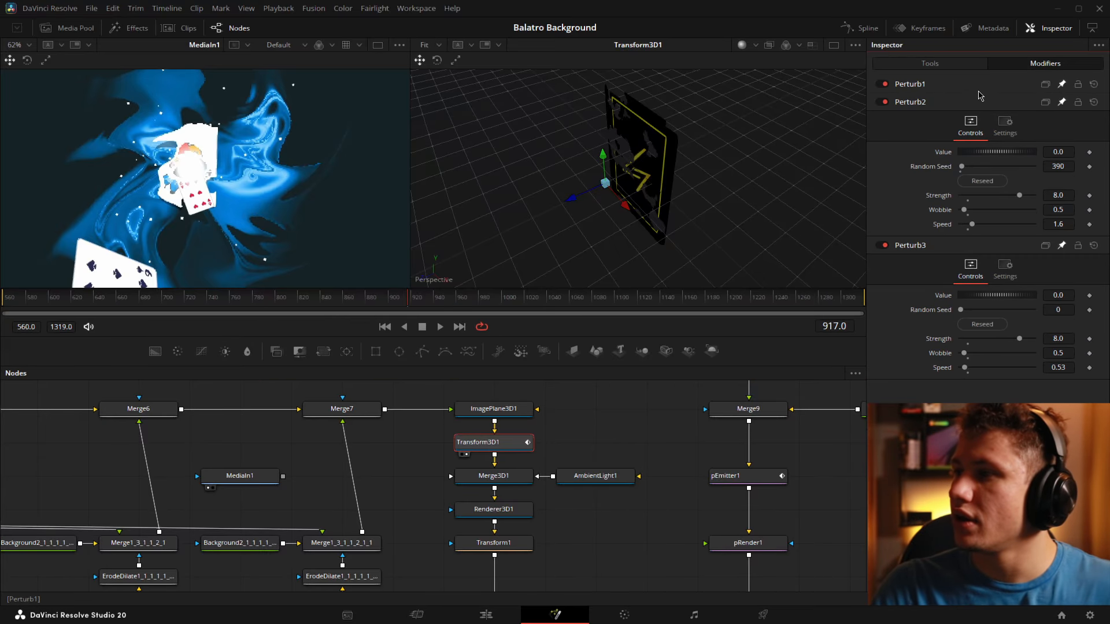
pyautogui.click(976, 86)
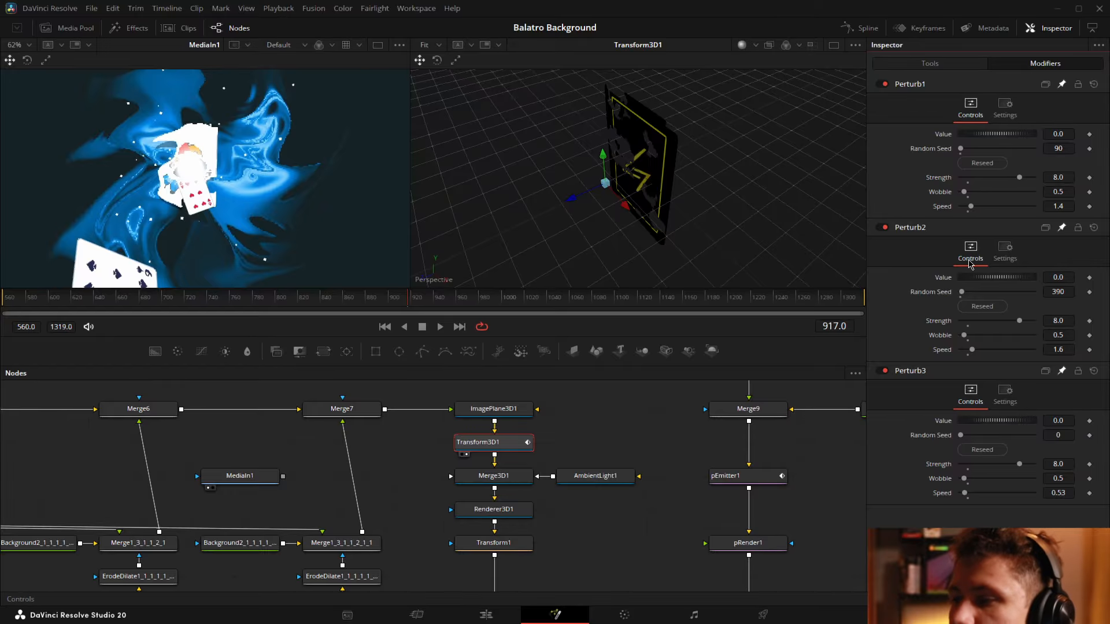
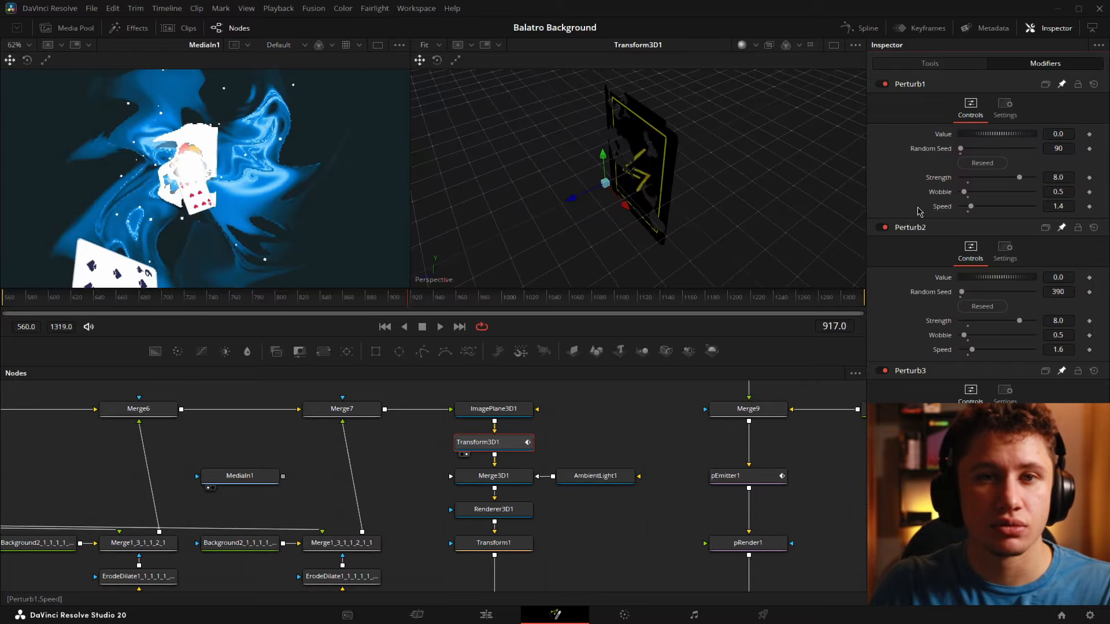
# Scrub the timeline to frame 1064 to check the perturbed card rotation and deselect Transform3D1
pyautogui.moveTo(469, 295); pyautogui.dragTo(573, 295)
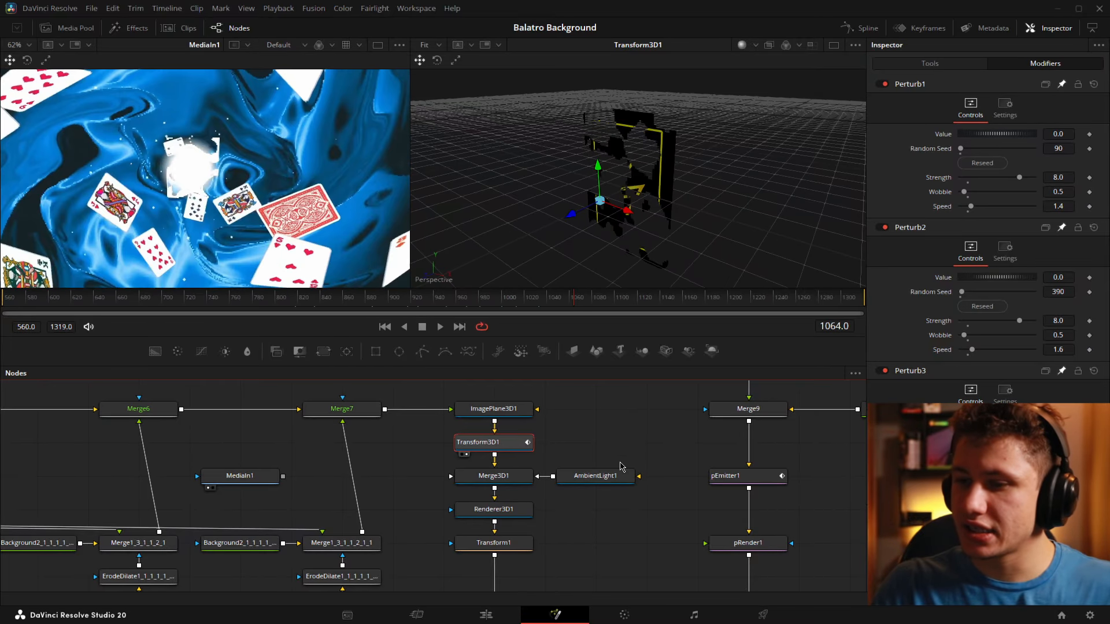
pyautogui.click(616, 434)
pyautogui.moveTo(615, 429); pyautogui.dragTo(634, 403)
pyautogui.moveTo(555, 420); pyautogui.dragTo(528, 451)
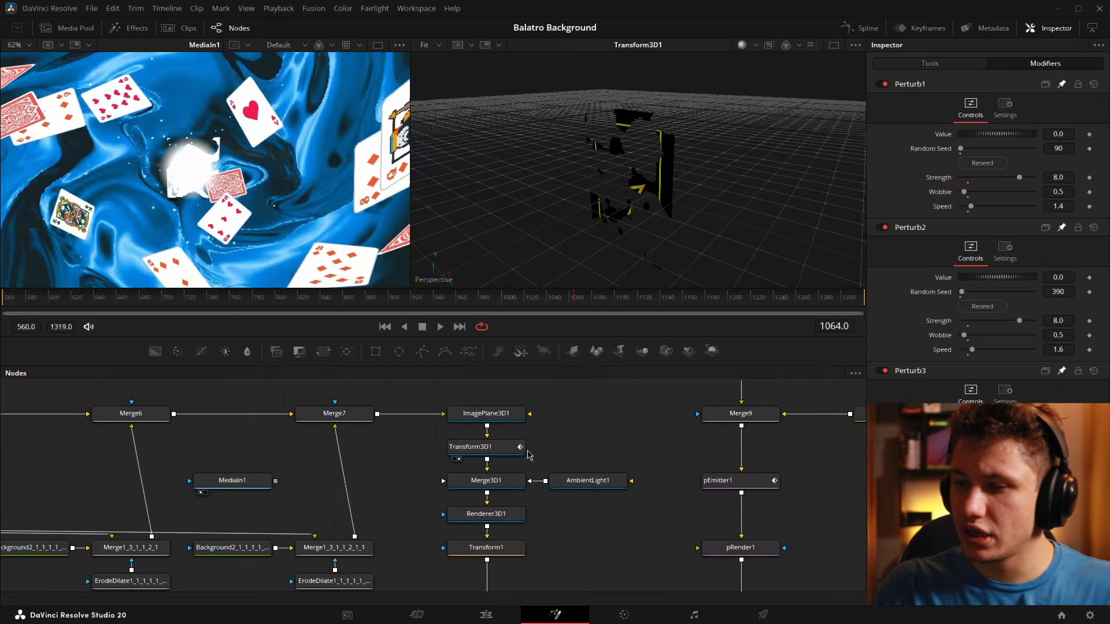
# Show Merge3D1 with its AmbientLight1 input in the second viewer at frame 660 and compare it with Transform3D1
pyautogui.moveTo(493, 483); pyautogui.dragTo(628, 157)
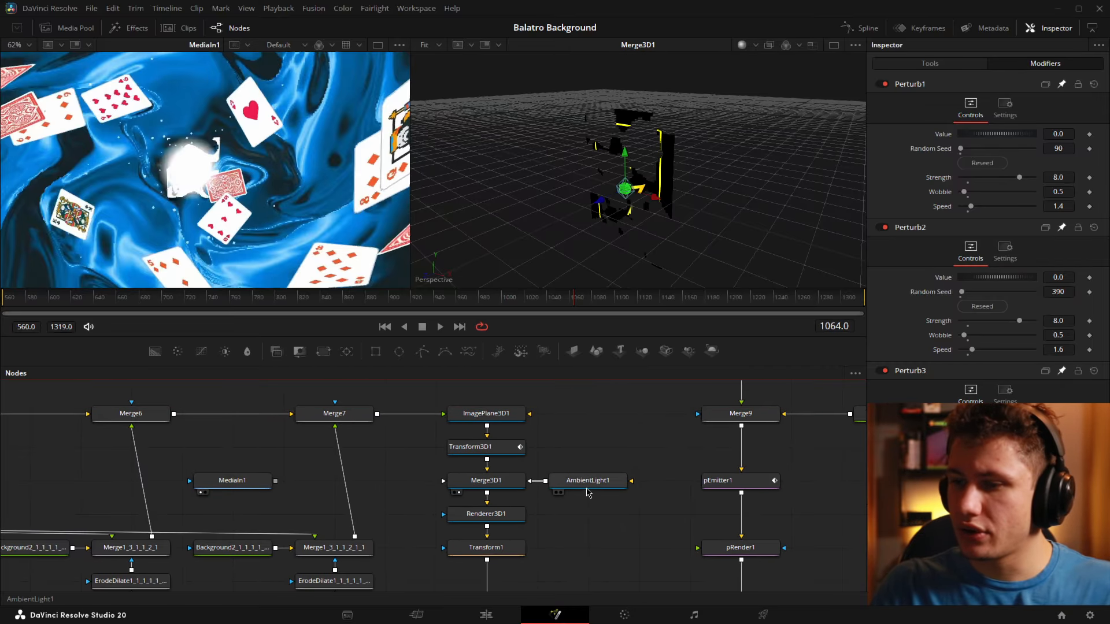
pyautogui.click(587, 486)
pyautogui.click(116, 298)
pyautogui.moveTo(489, 448); pyautogui.dragTo(677, 184)
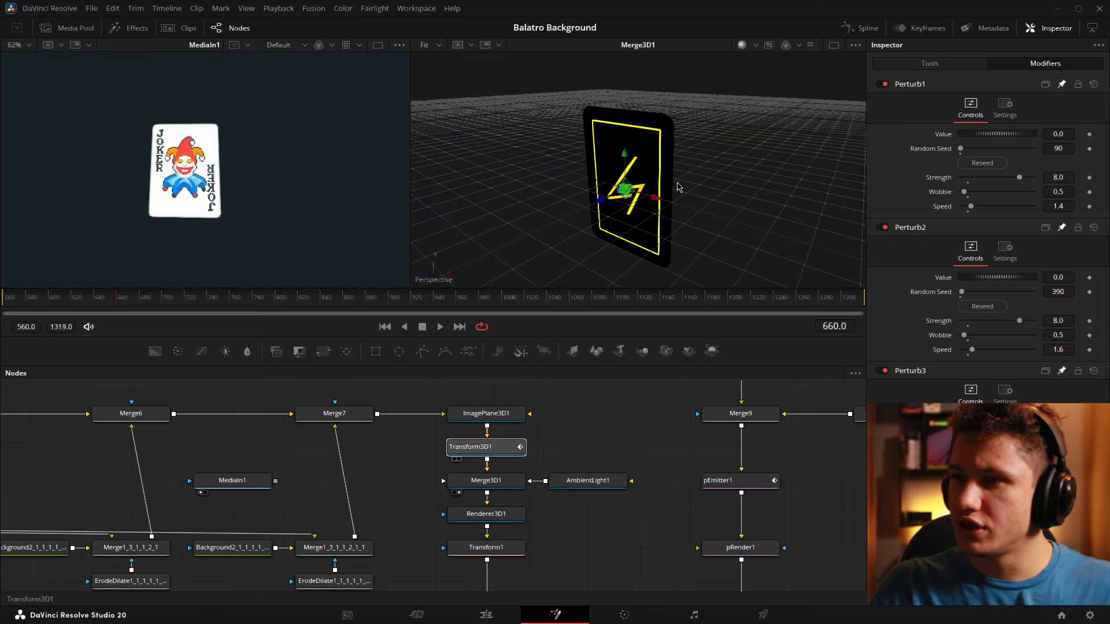
pyautogui.moveTo(507, 485); pyautogui.dragTo(700, 236)
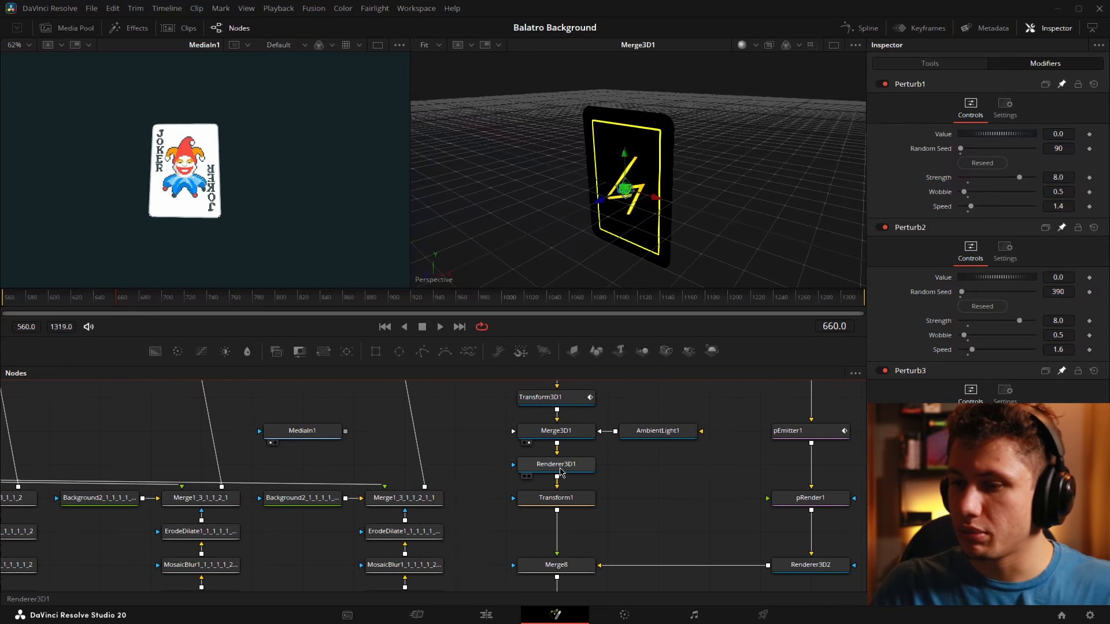
# Show Renderer3D1 in the second viewer and switch its Lighting and Shadows options off and back on
pyautogui.moveTo(556, 464); pyautogui.dragTo(673, 239)
pyautogui.click(556, 464)
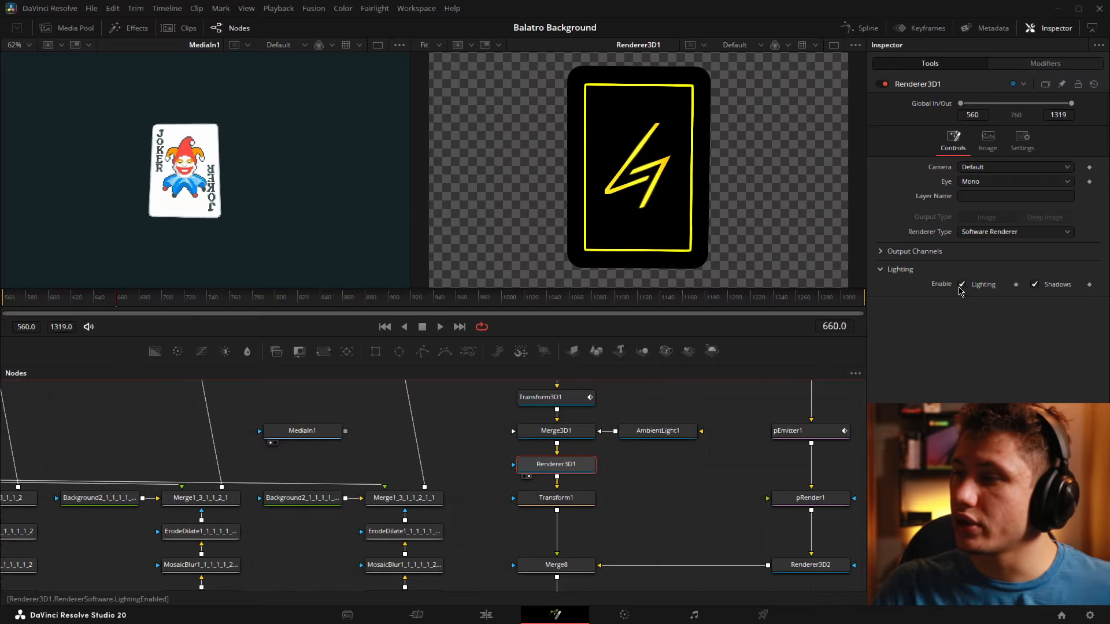
pyautogui.click(959, 287)
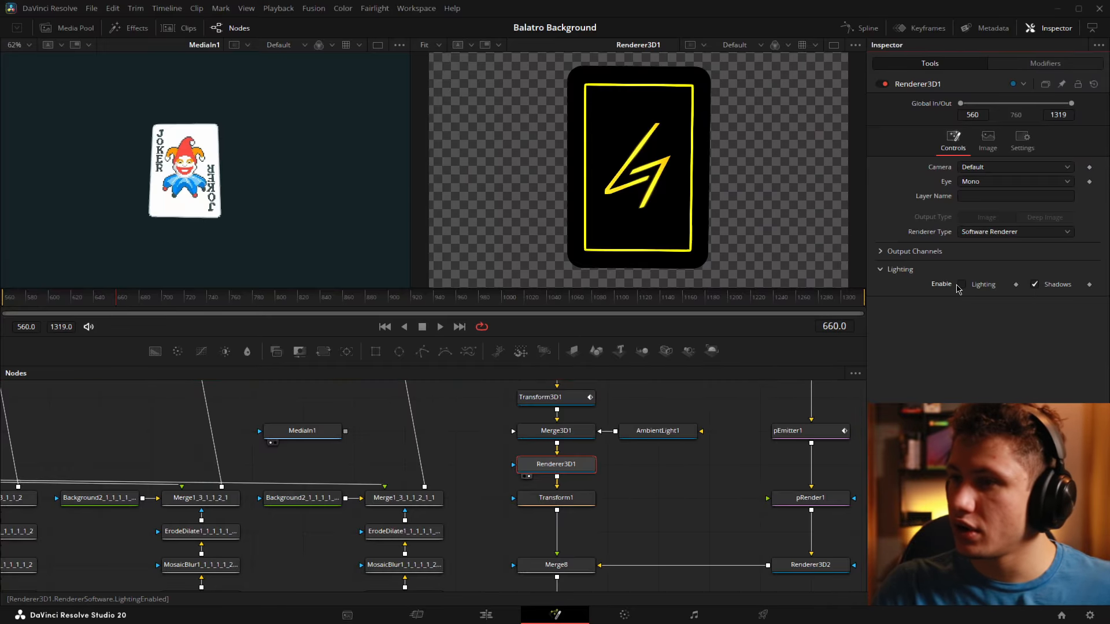
pyautogui.click(1034, 285)
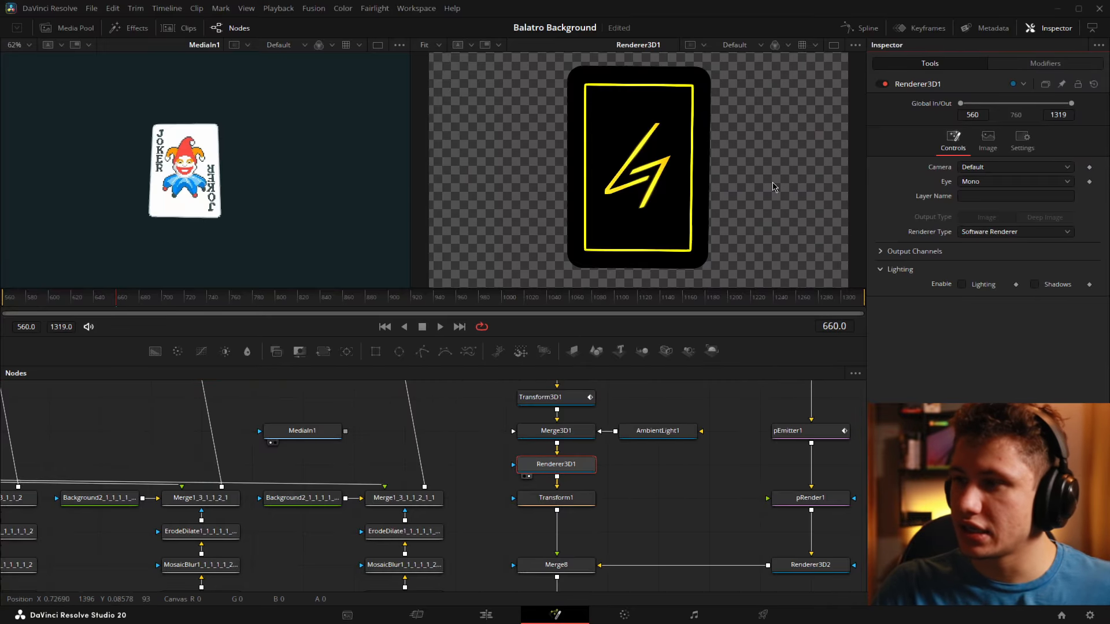
pyautogui.click(961, 284)
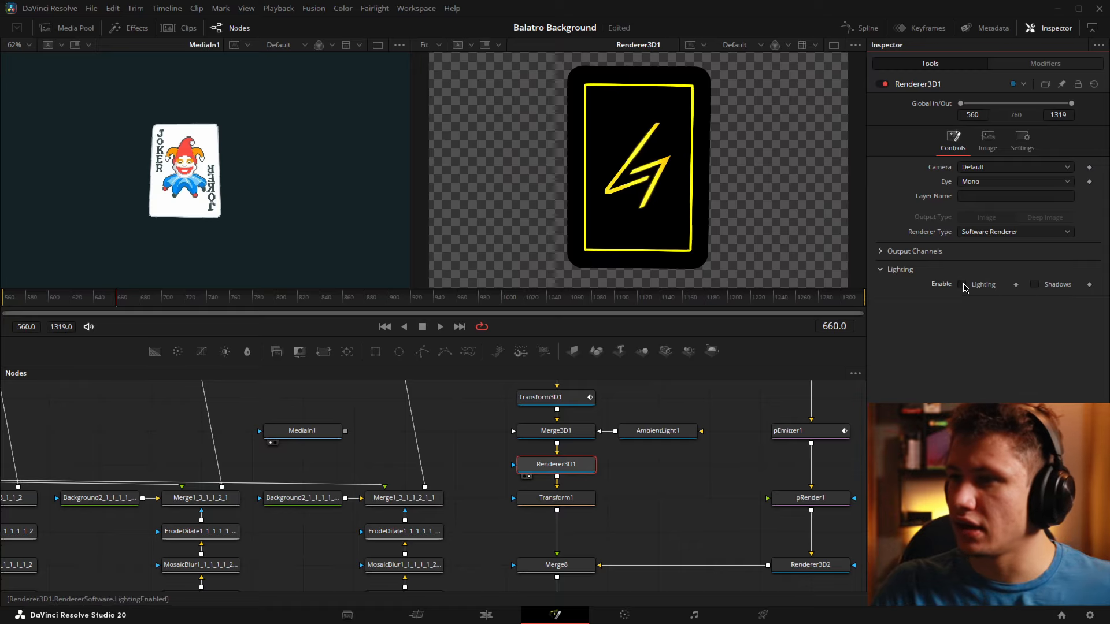
pyautogui.click(1034, 285)
# Show Transform1 in the second viewer and fit the MediaIn1 reference in the first viewer to compare card sizes
pyautogui.click(566, 505)
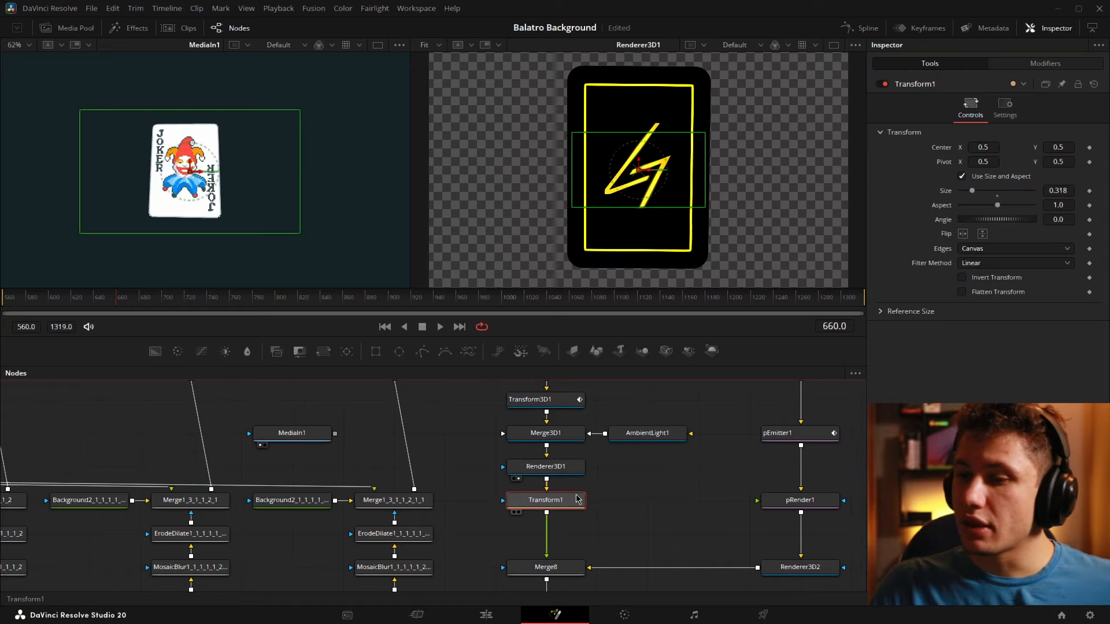
pyautogui.moveTo(567, 511); pyautogui.dragTo(681, 237)
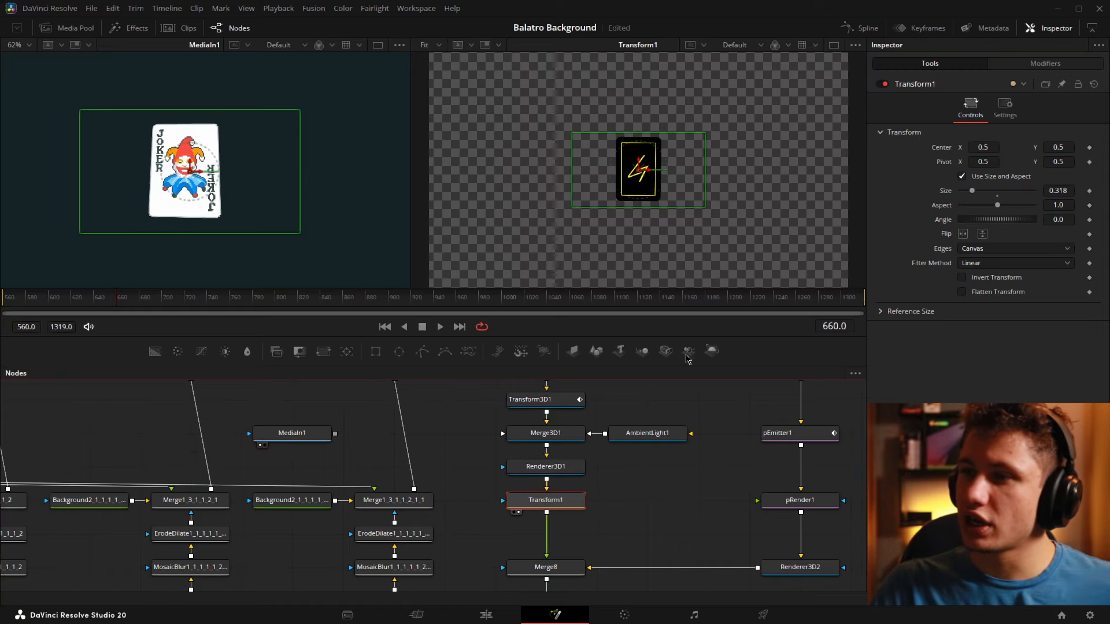
pyautogui.click(660, 488)
pyautogui.click(250, 191)
pyautogui.hotkey('ctrl', 'f')
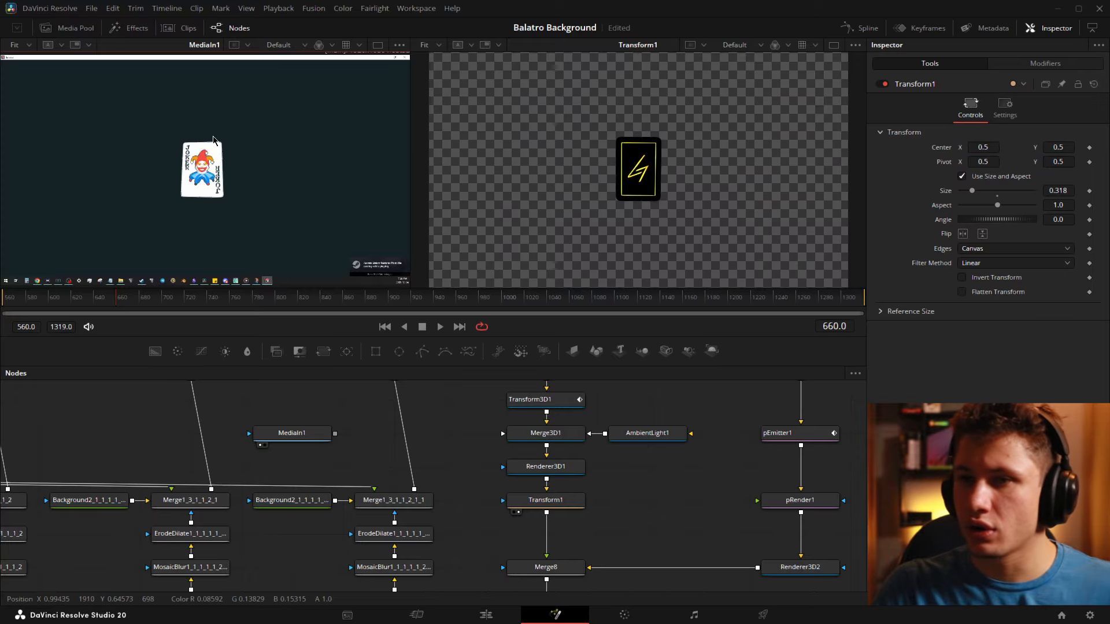
# Examine the particles around the dissolving card in the MediaIn1 reference at frames 825 and 991, restoring the fitted view
pyautogui.scroll(-8, 322, 508)
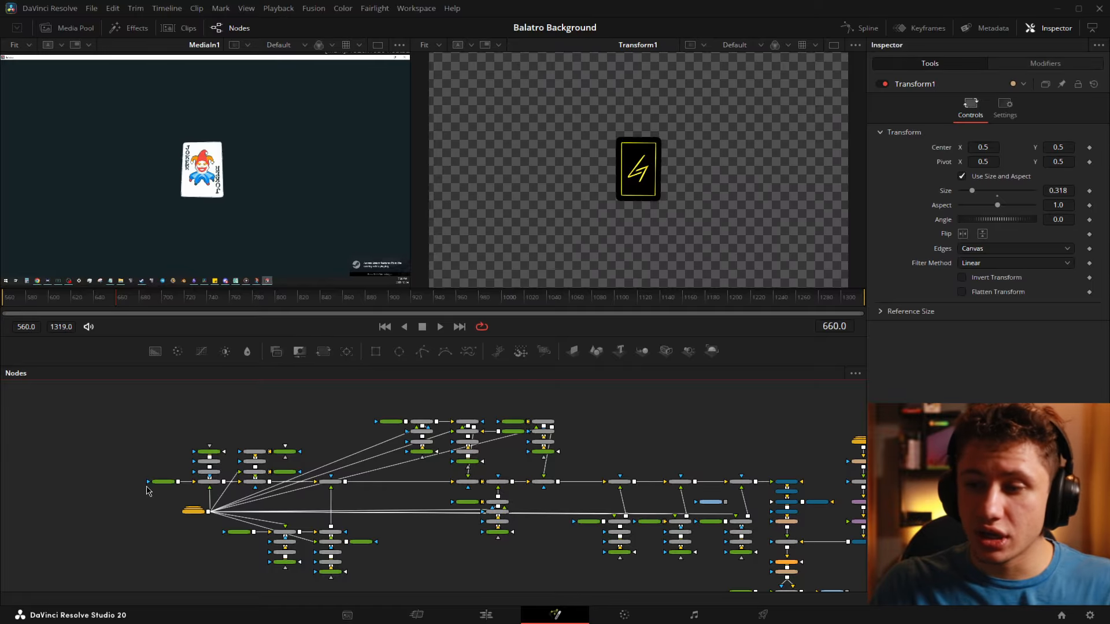
pyautogui.scroll(6, 604, 460)
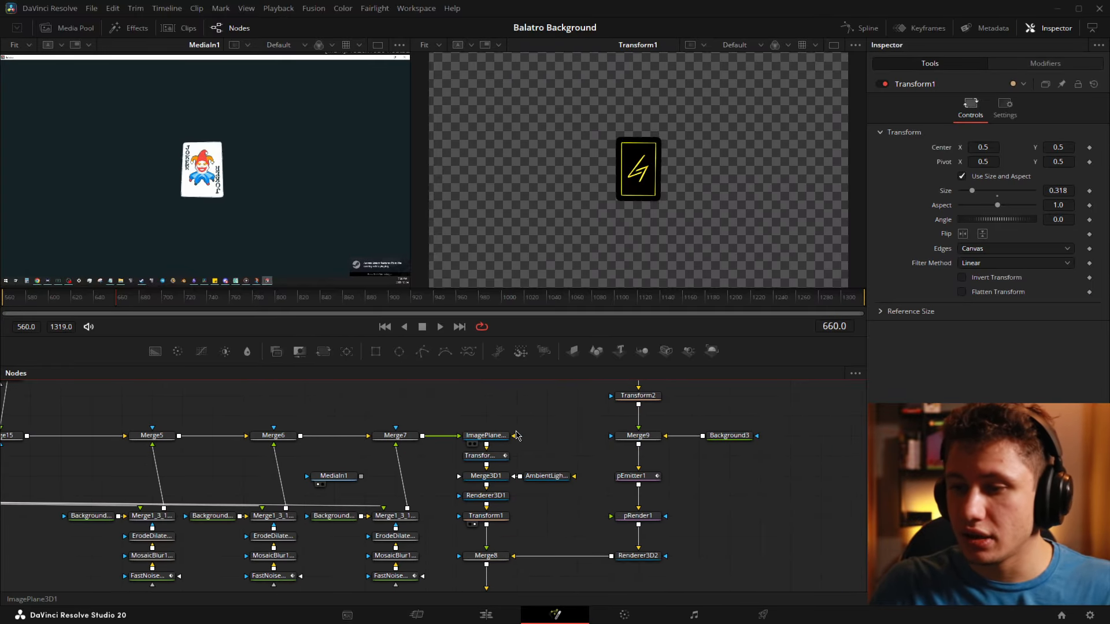
pyautogui.moveTo(590, 445); pyautogui.dragTo(578, 423)
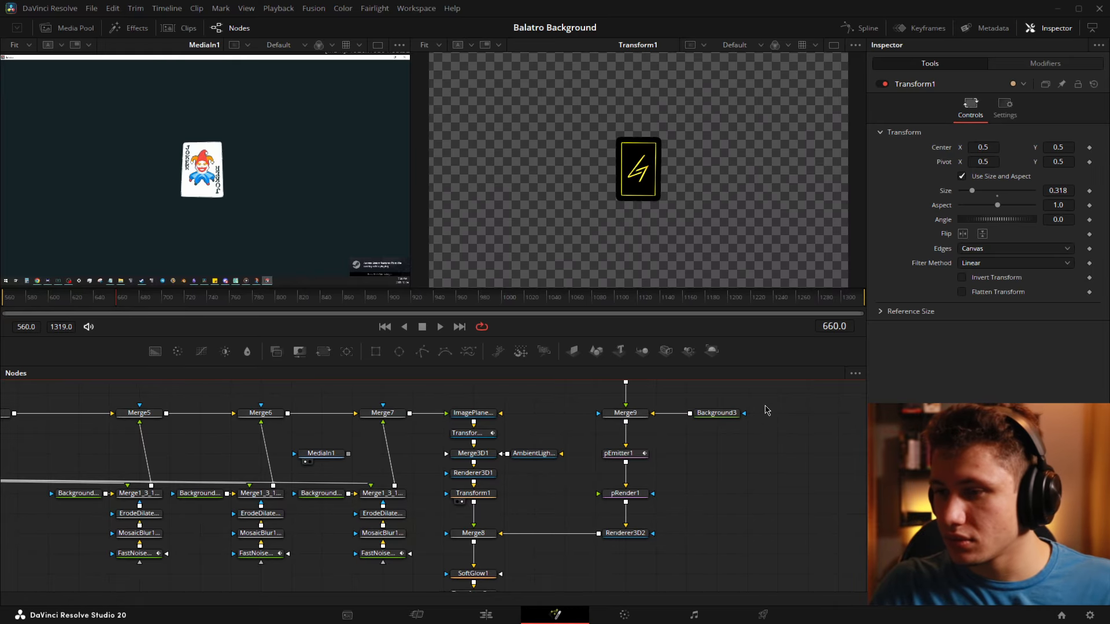
pyautogui.moveTo(763, 412); pyautogui.dragTo(750, 487)
pyautogui.moveTo(723, 427); pyautogui.dragTo(697, 421)
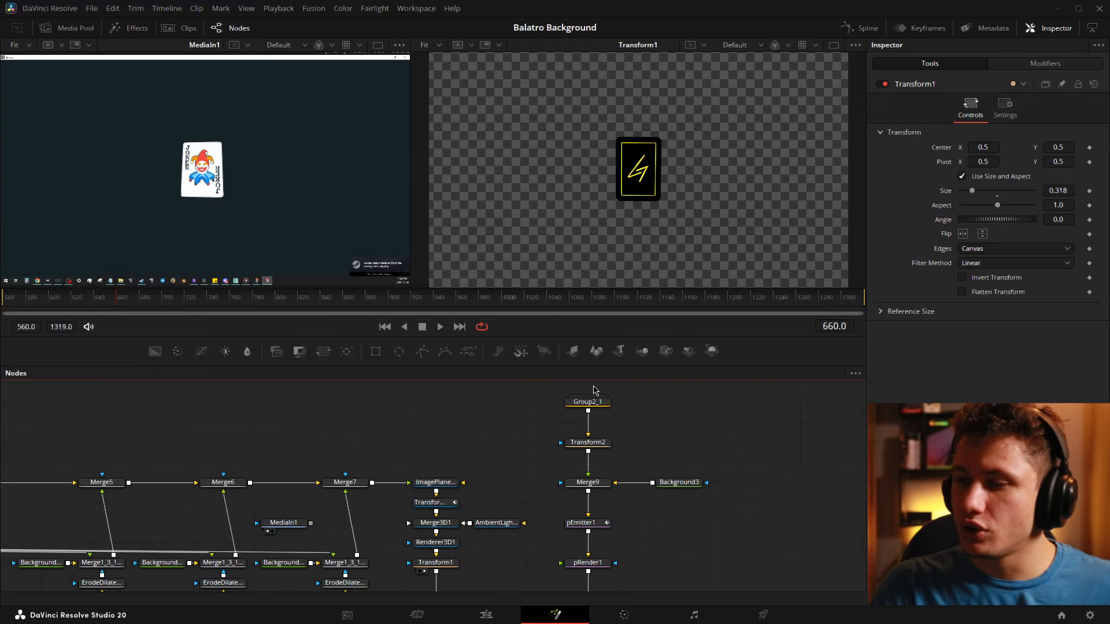
pyautogui.click(303, 297)
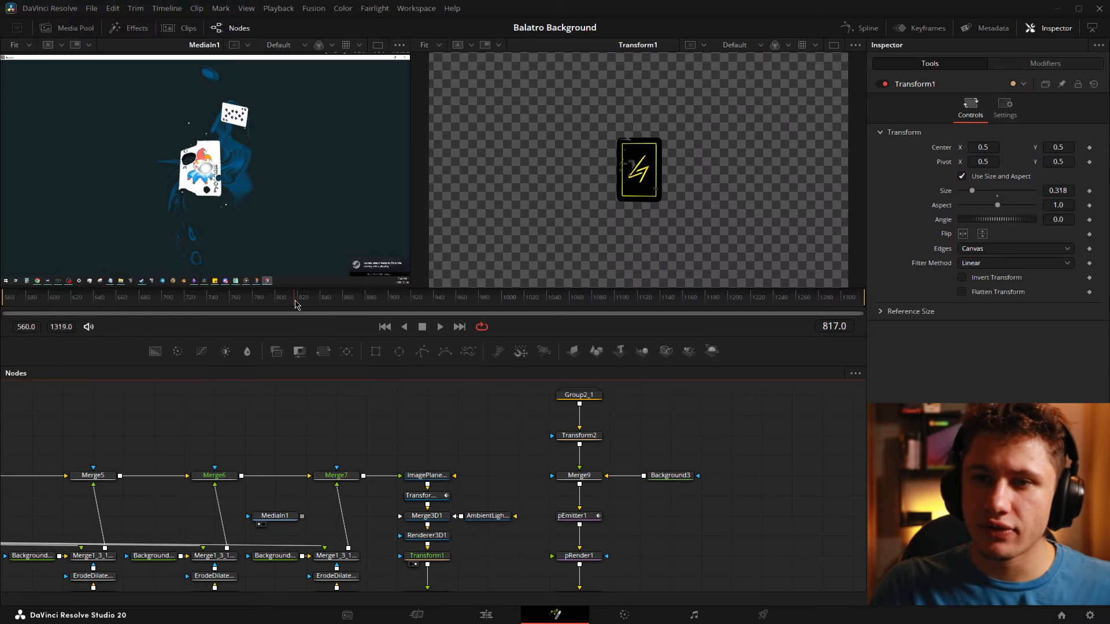
pyautogui.scroll(5, 208, 190)
pyautogui.moveTo(184, 225); pyautogui.dragTo(247, 174)
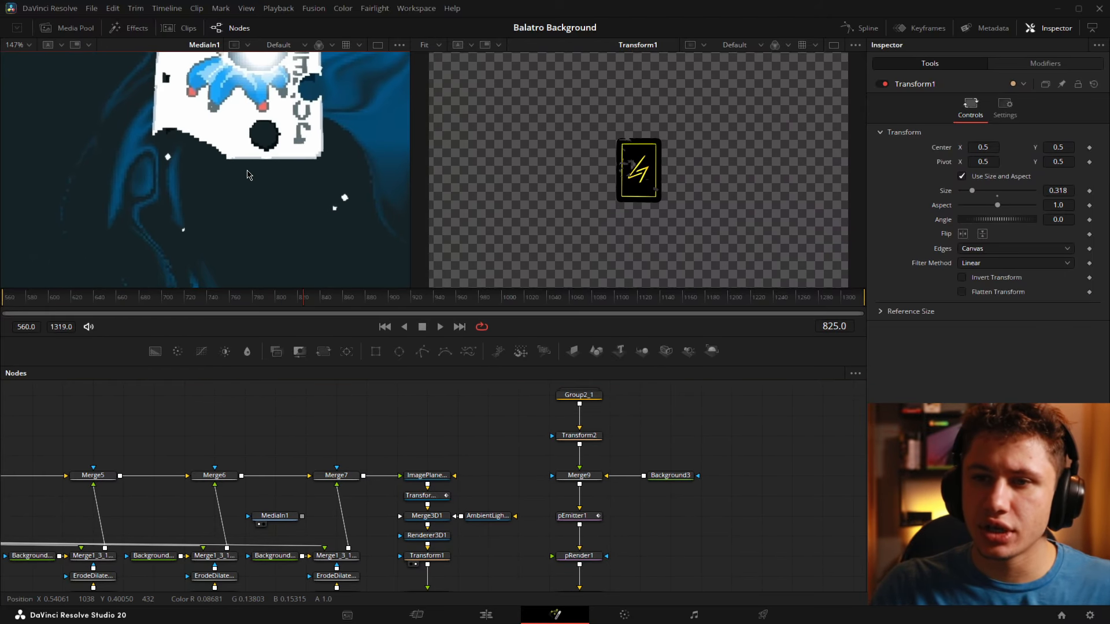
pyautogui.scroll(-6, 280, 95)
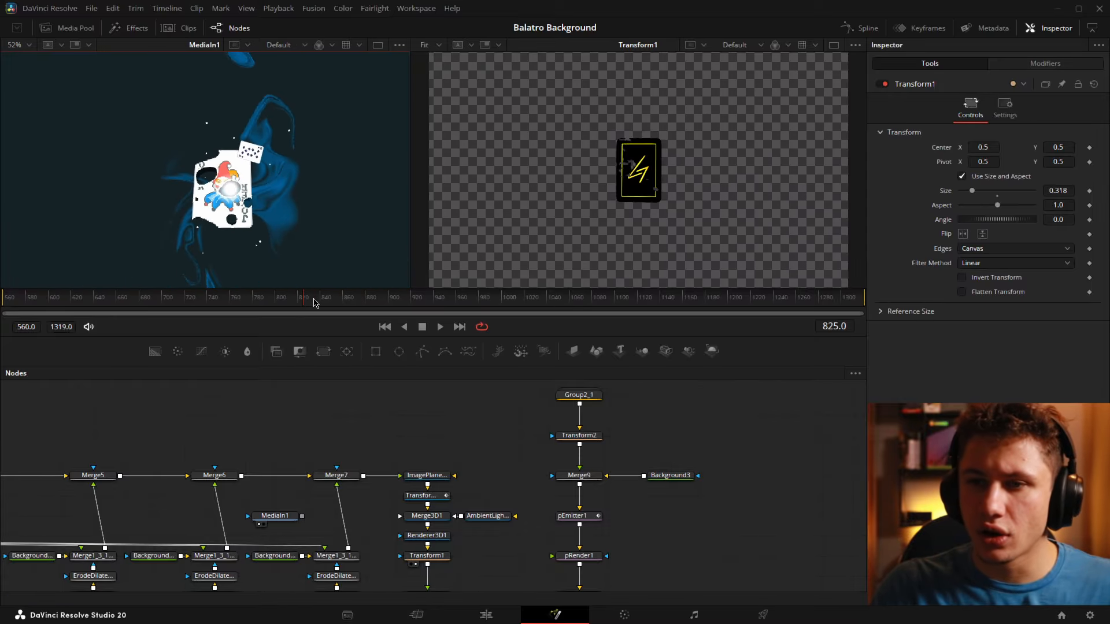
pyautogui.moveTo(317, 305); pyautogui.dragTo(493, 322)
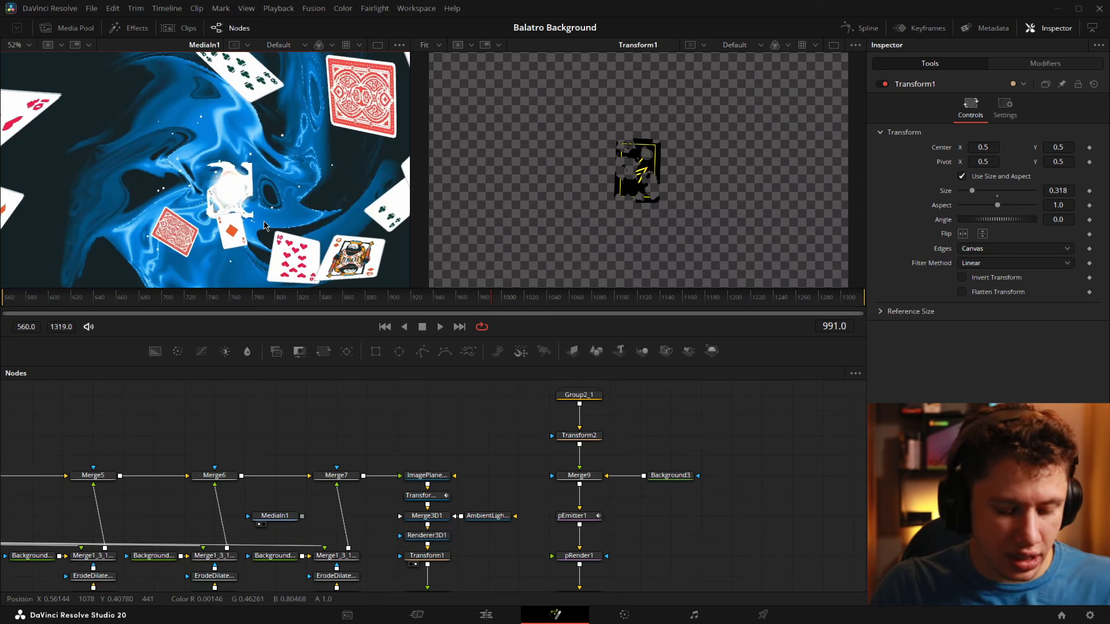
pyautogui.hotkey('ctrl', 'f')
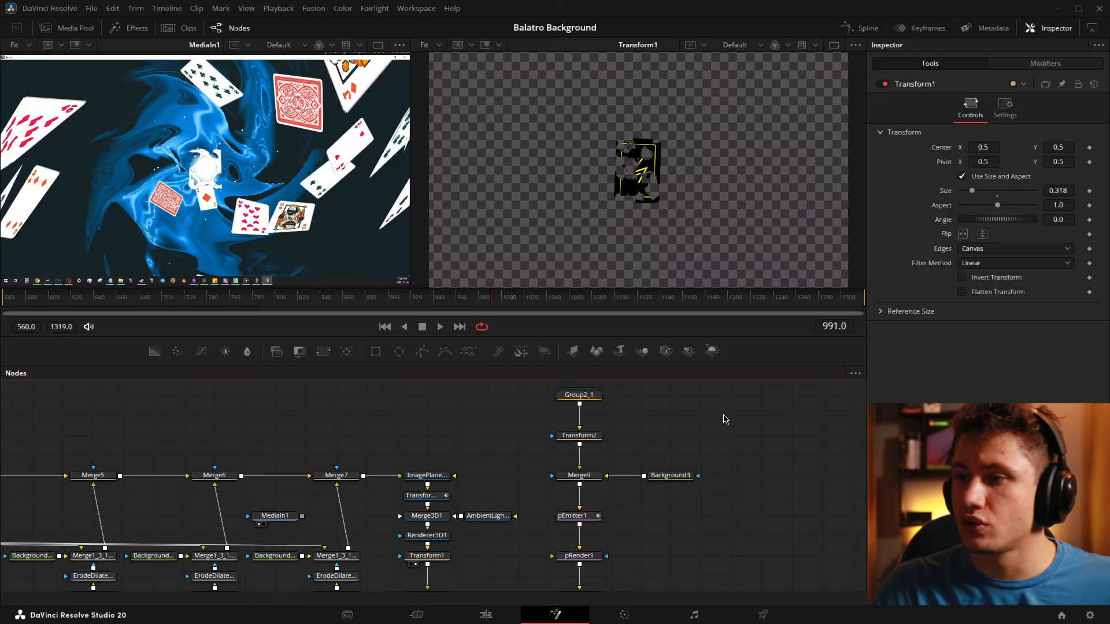
# Select Group2_1 above the particle branch and compare it with the original Group2 node at the start of the node graph
pyautogui.moveTo(701, 422)
pyautogui.mouseDown()
pyautogui.moveTo(672, 399)
pyautogui.moveTo(676, 450)
pyautogui.mouseUp()
pyautogui.moveTo(477, 401); pyautogui.dragTo(656, 440)
pyautogui.scroll(-5, 389, 455)
pyautogui.moveTo(379, 467); pyautogui.dragTo(547, 438)
pyautogui.scroll(5, 284, 442)
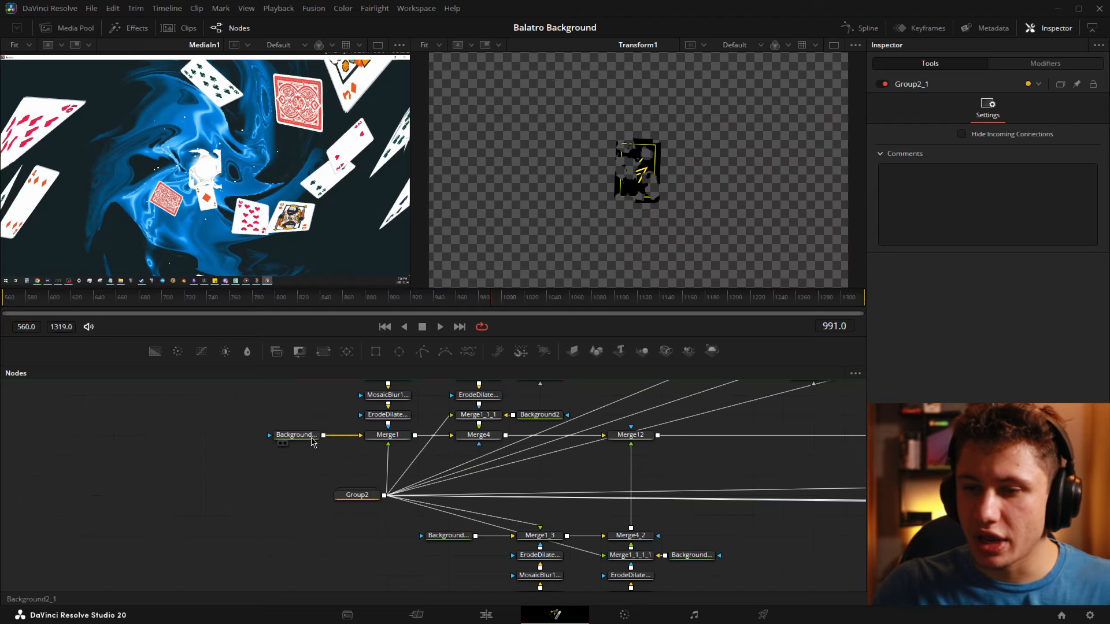
# Show Transform2 in the second viewer, check its size settings and deselect it
pyautogui.moveTo(419, 496); pyautogui.dragTo(350, 461)
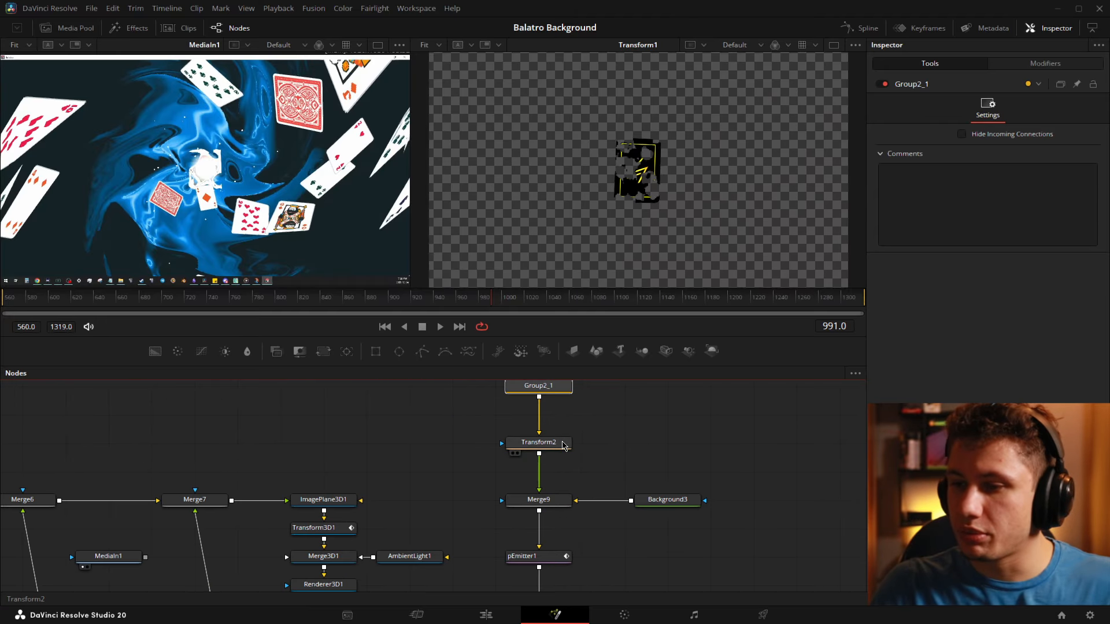
pyautogui.moveTo(564, 445); pyautogui.dragTo(664, 235)
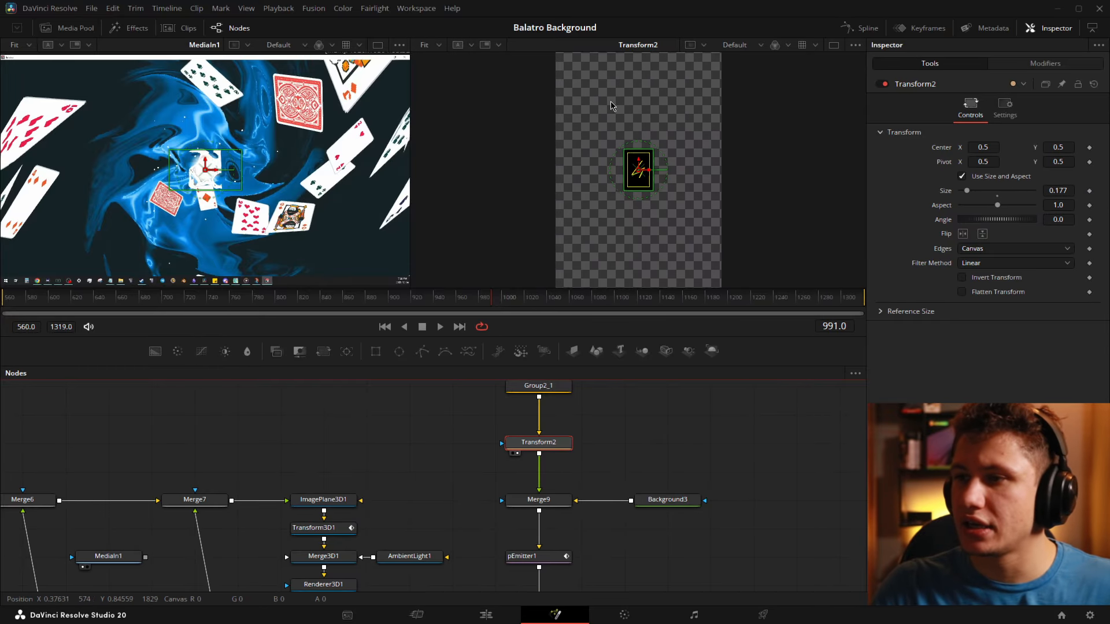
pyautogui.click(711, 440)
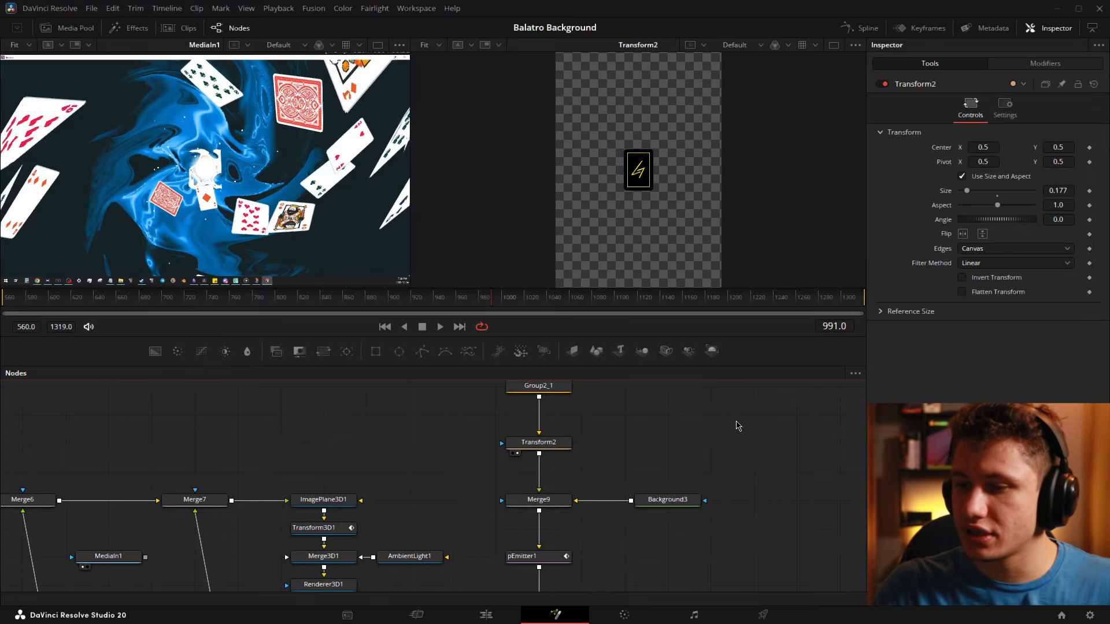
# Show Merge9 in the second viewer to check the scaled card over Background3's full frame, and deselect the node
pyautogui.moveTo(543, 455); pyautogui.dragTo(626, 223)
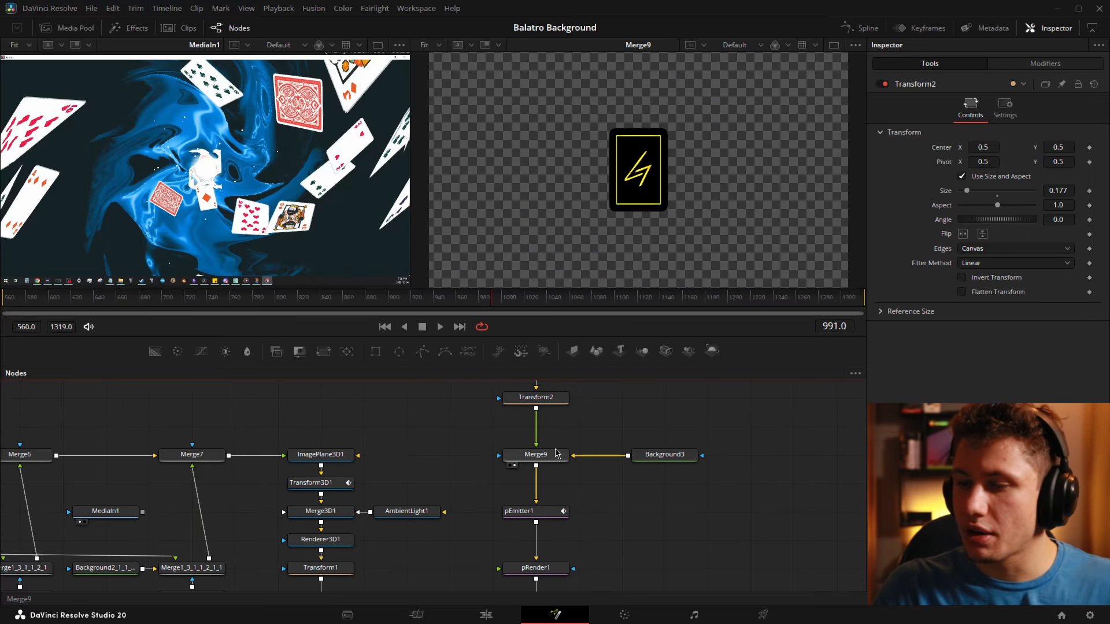
pyautogui.click(557, 453)
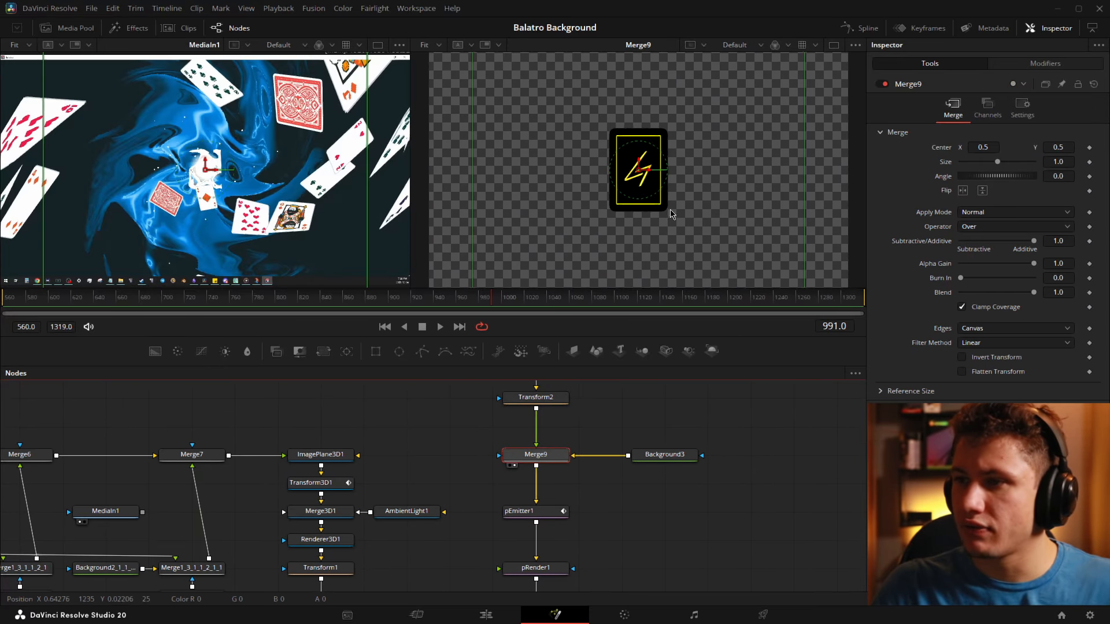
pyautogui.scroll(-2, 751, 197)
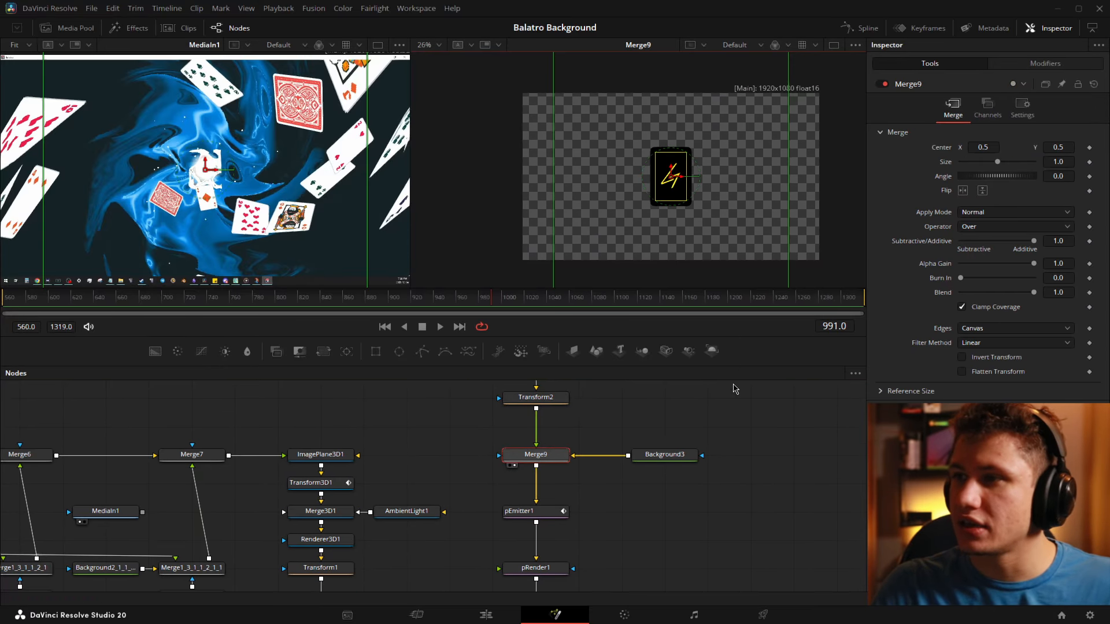
pyautogui.click(750, 420)
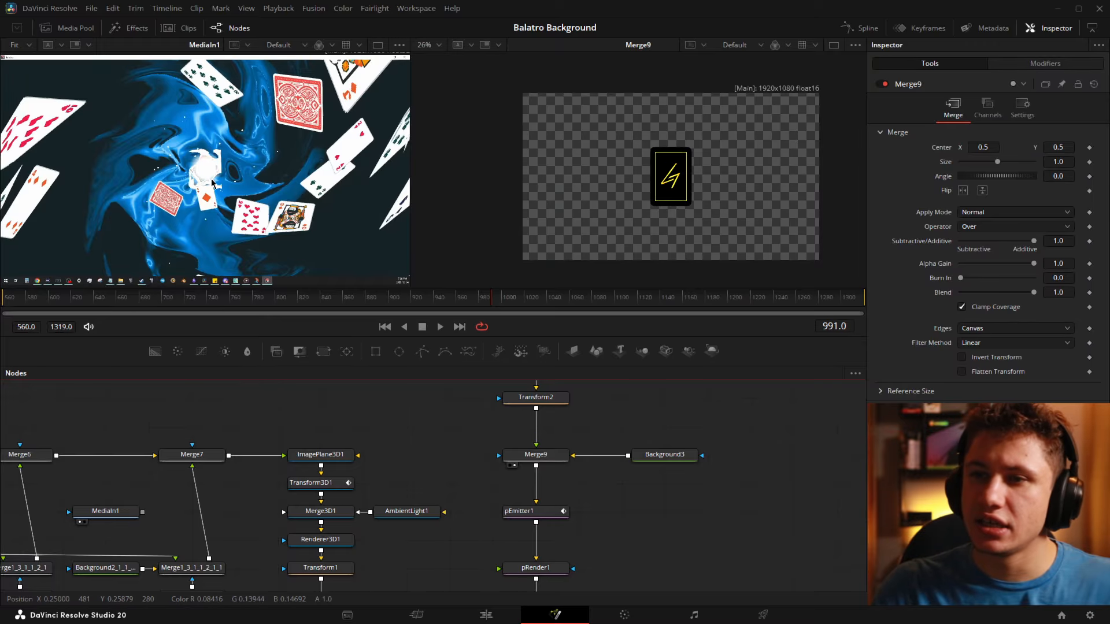
# Inspect pEmitter1's region settings and look through the available region types, keeping Bitmap
pyautogui.click(531, 500)
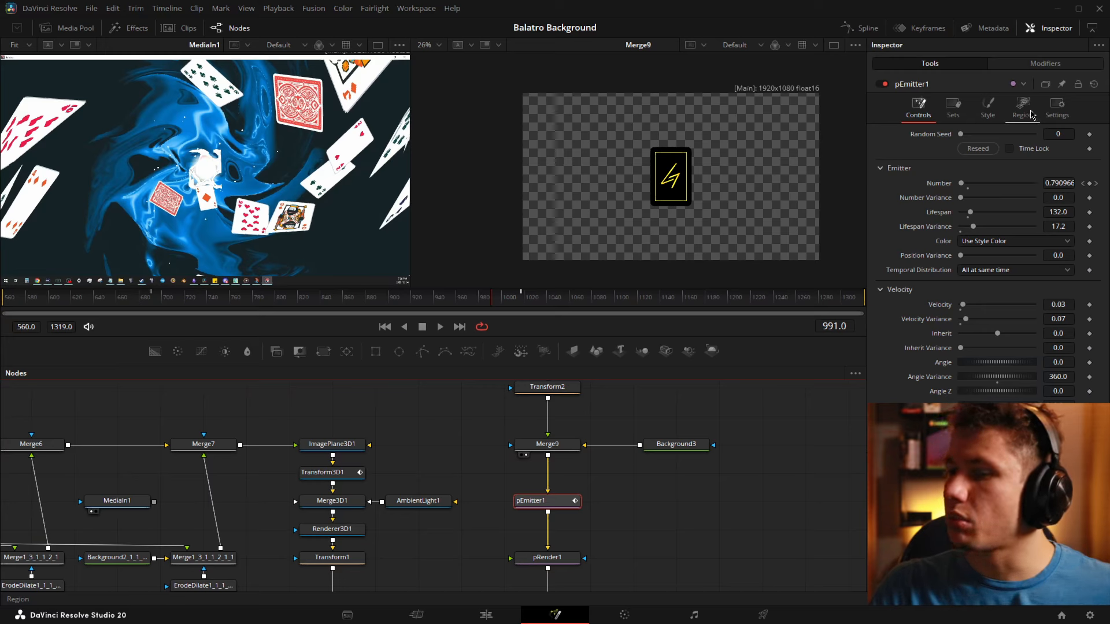
pyautogui.click(1027, 114)
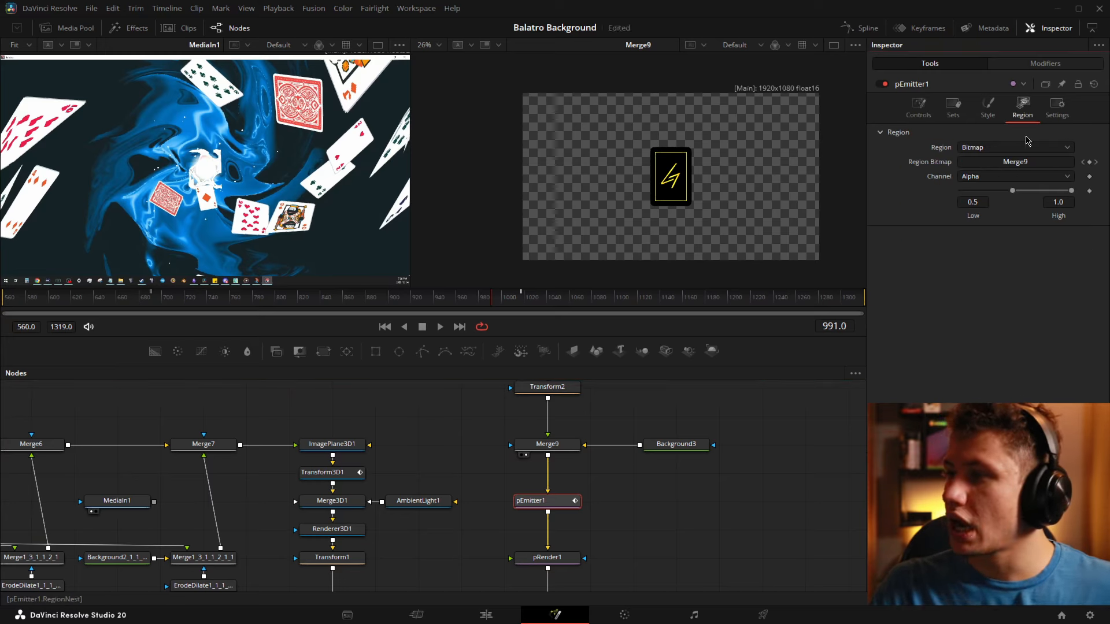
pyautogui.click(987, 149)
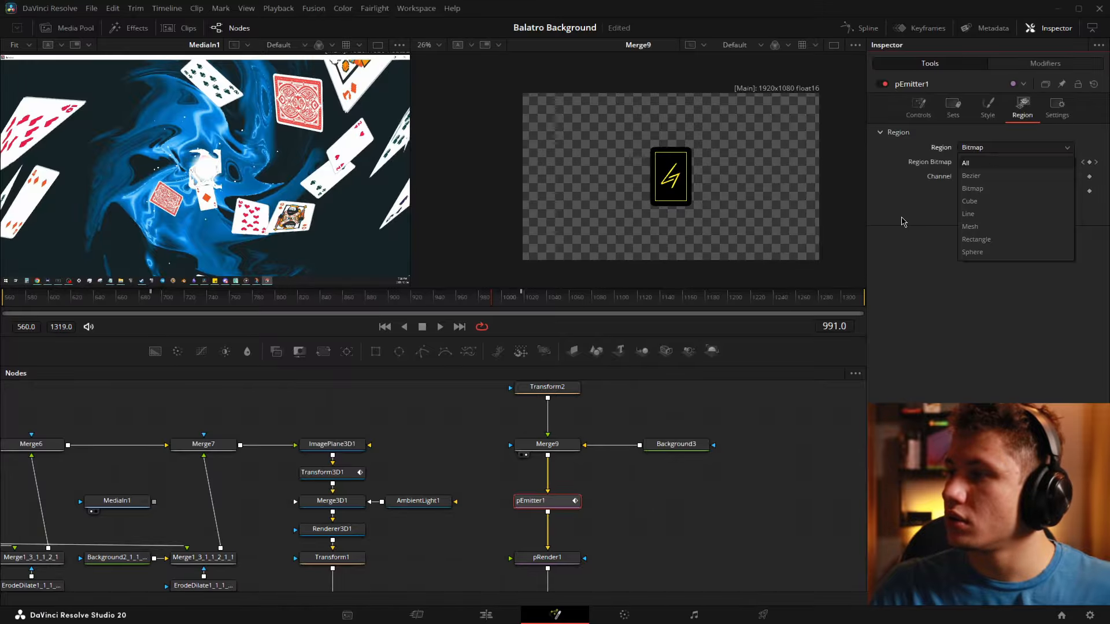
pyautogui.click(904, 222)
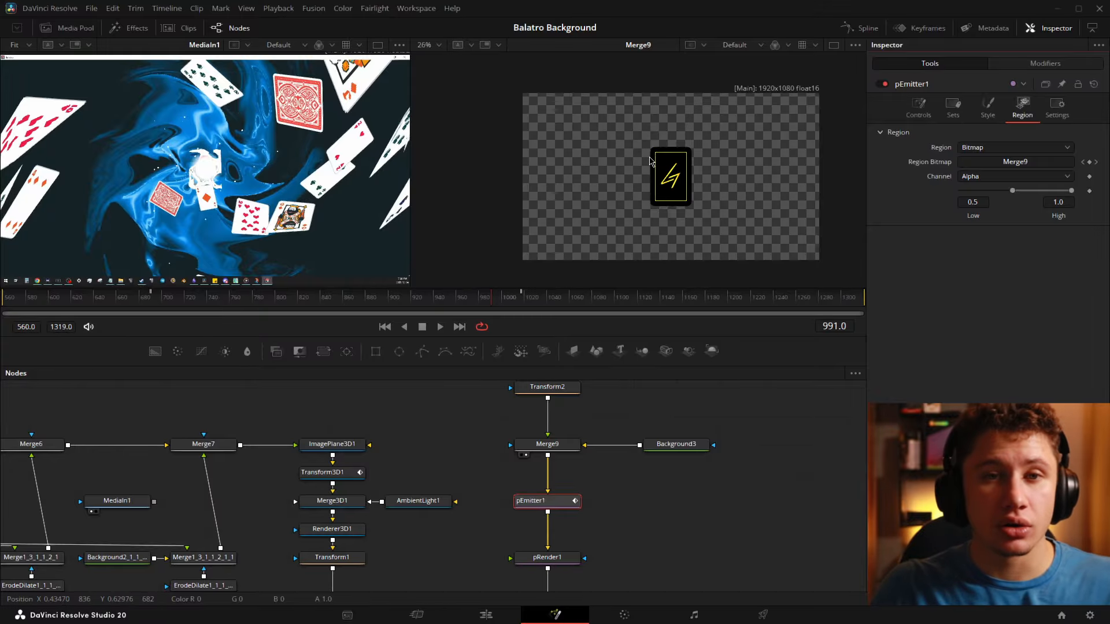
# Show pRender1 in the second viewer and review pEmitter1's style settings against the rendered particles
pyautogui.moveTo(551, 482); pyautogui.dragTo(572, 424)
pyautogui.click(585, 455)
pyautogui.moveTo(686, 469); pyautogui.dragTo(686, 453)
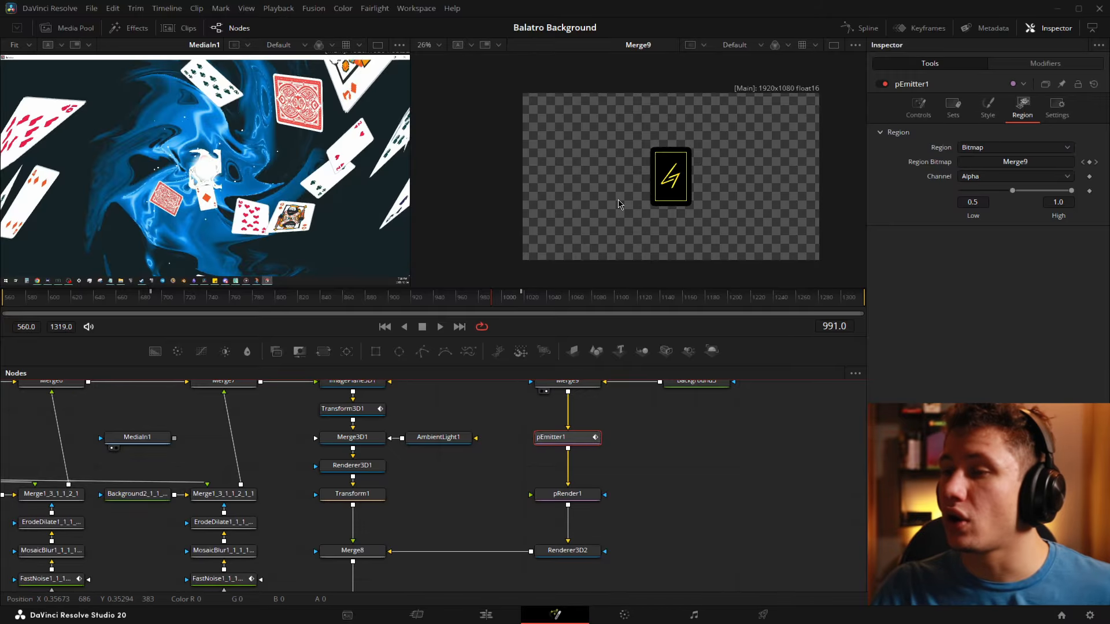
pyautogui.scroll(3, 808, 202)
pyautogui.moveTo(578, 439); pyautogui.dragTo(709, 201)
pyautogui.click(987, 108)
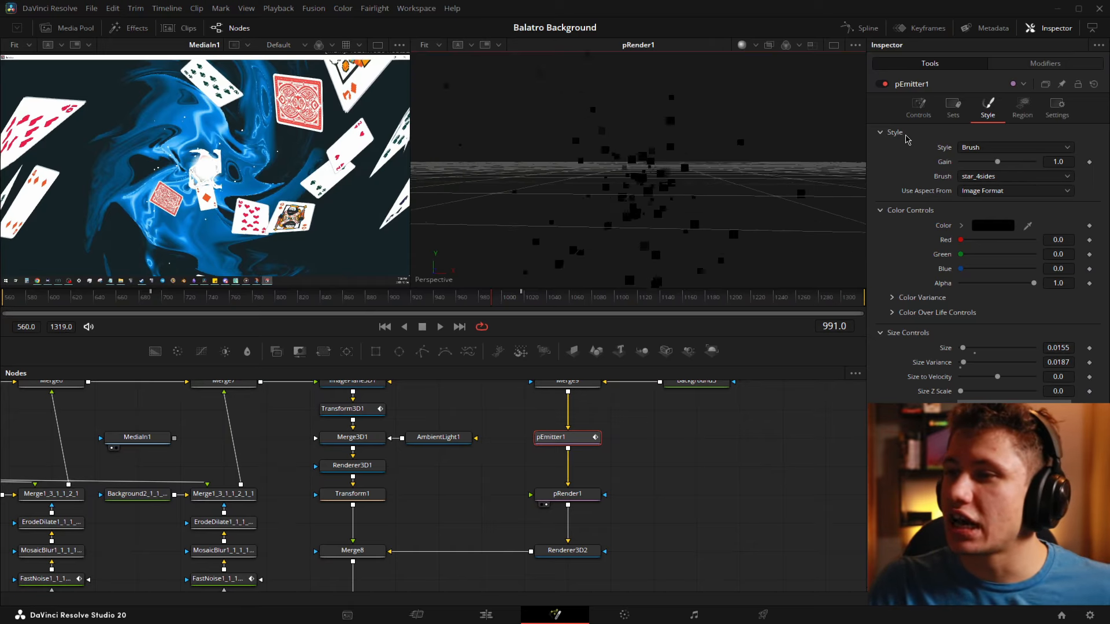
pyautogui.moveTo(697, 183); pyautogui.dragTo(706, 160)
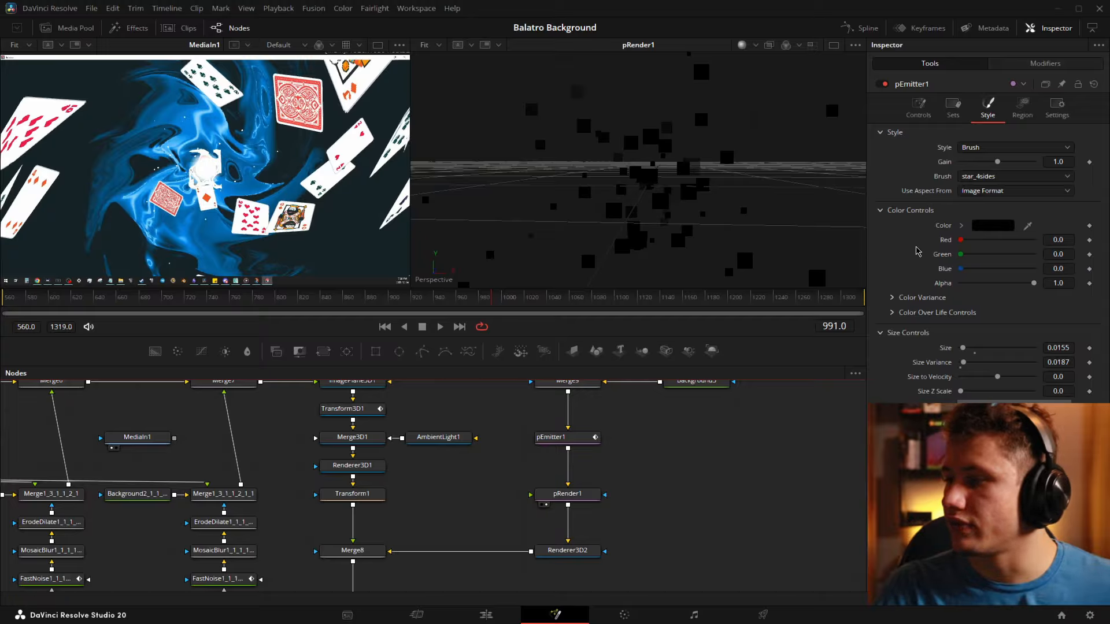
# Examine pEmitter1's emitter and velocity settings alongside the 3D spread of the particles in pRender1
pyautogui.click(918, 107)
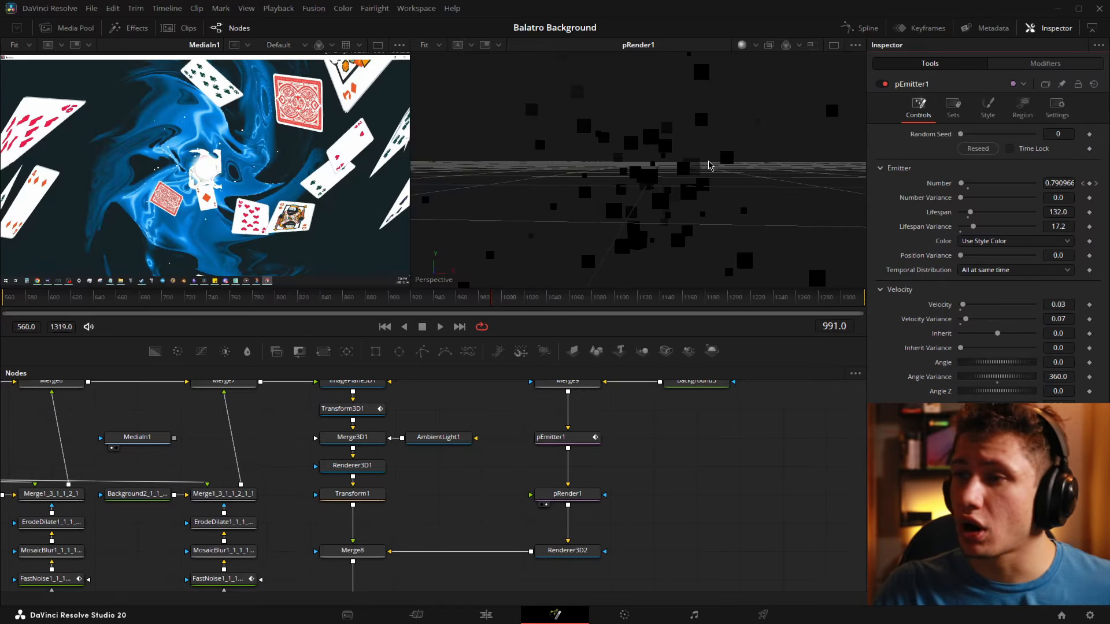
pyautogui.scroll(-4, 710, 166)
pyautogui.scroll(-5, 792, 166)
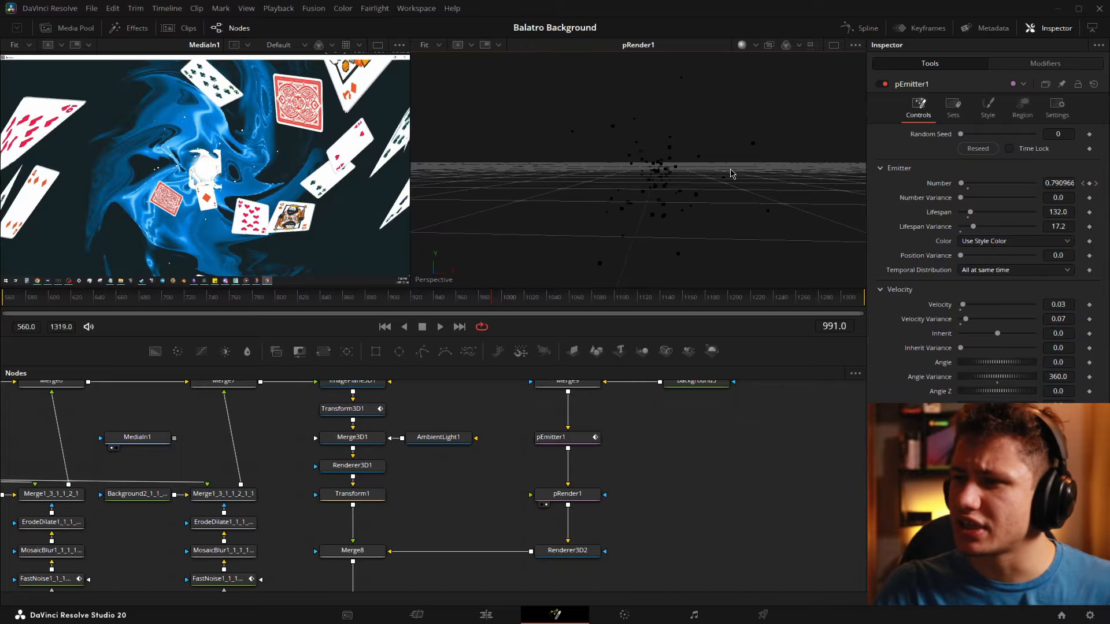
pyautogui.moveTo(732, 173); pyautogui.dragTo(800, 202)
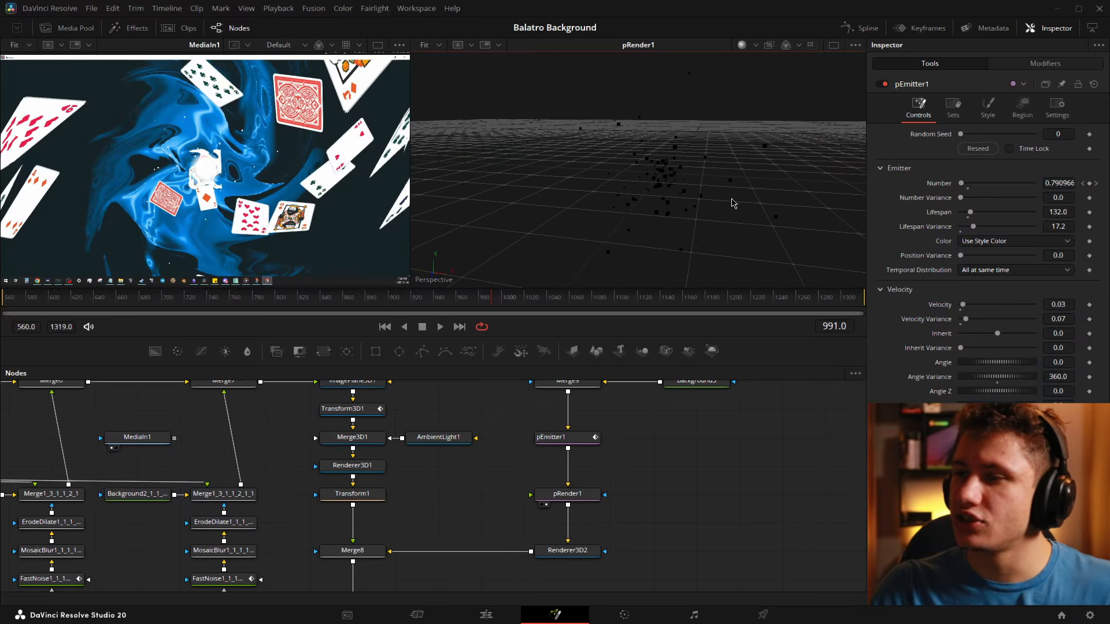
pyautogui.moveTo(731, 202); pyautogui.dragTo(704, 196)
pyautogui.rightClick(705, 195)
# Scrub the timeline to frame 921 and on to 1112 with pEmitter1 selected to check its keyframed particle number
pyautogui.click(406, 302)
pyautogui.click(492, 303)
pyautogui.moveTo(493, 306); pyautogui.dragTo(412, 307)
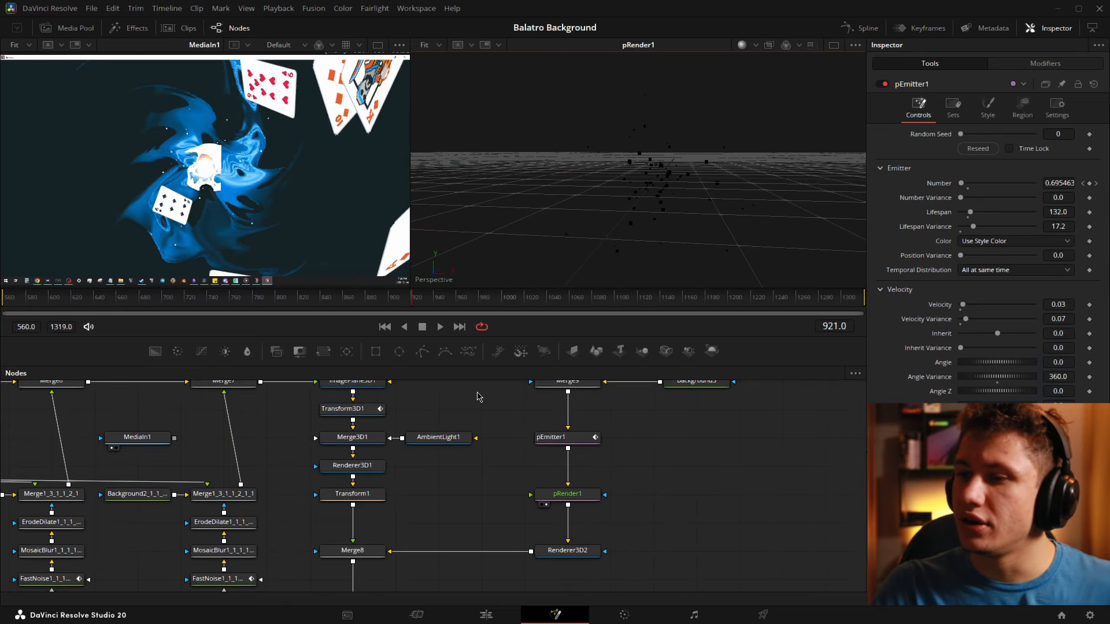
pyautogui.click(584, 440)
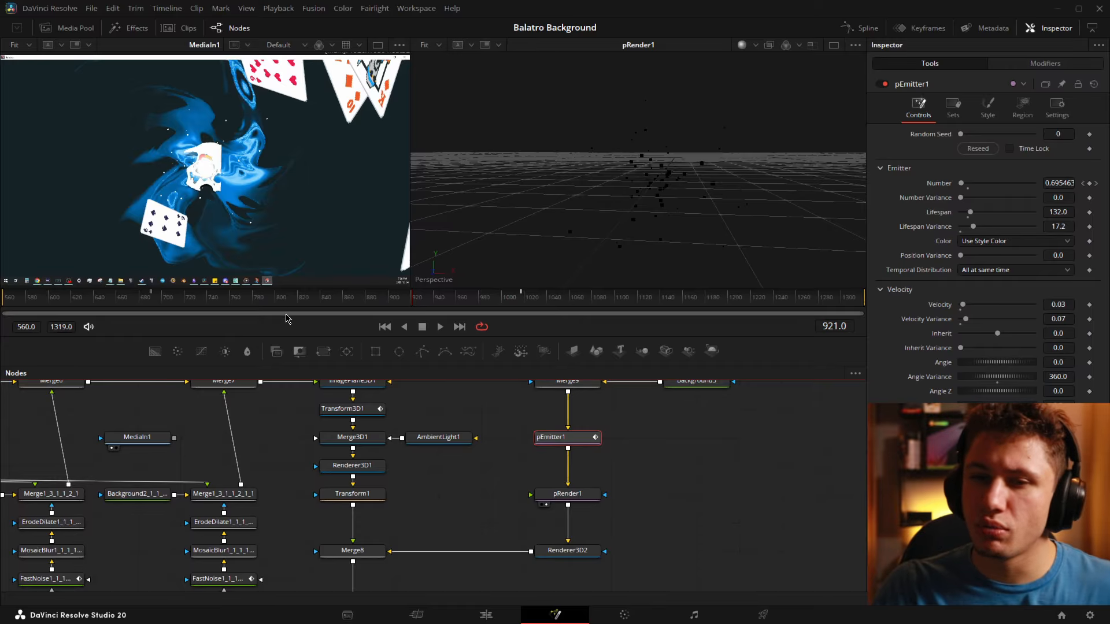
pyautogui.moveTo(122, 306); pyautogui.dragTo(560, 314)
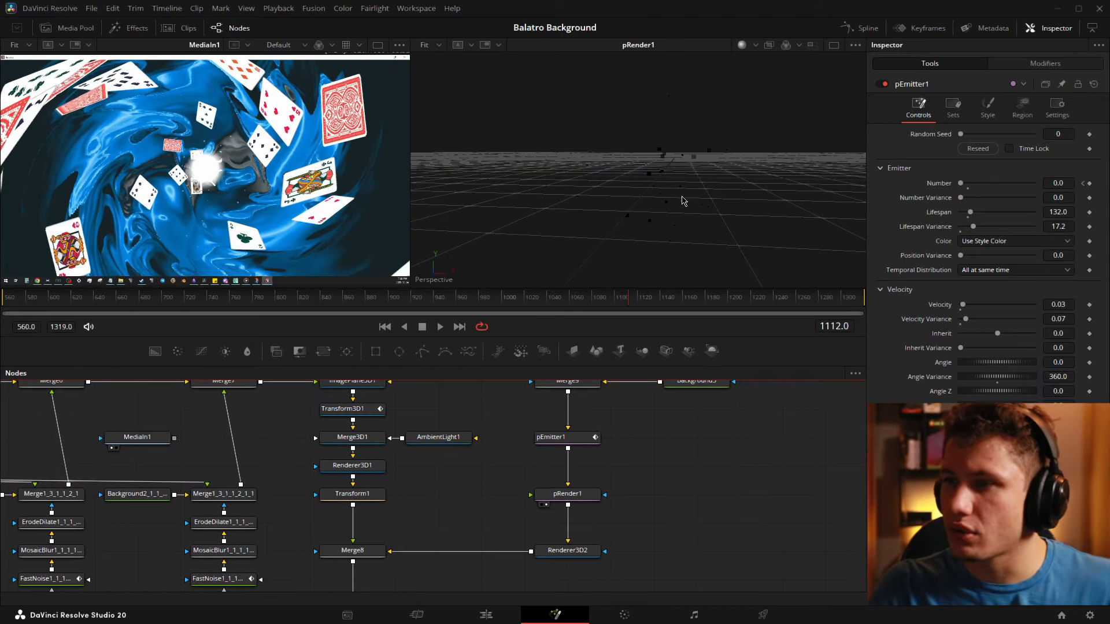
# Show Renderer3D2 in the second viewer, followed by Merge8, to compare the particles alone with the combined card
pyautogui.moveTo(635, 494); pyautogui.dragTo(665, 451)
pyautogui.moveTo(616, 509); pyautogui.dragTo(708, 175)
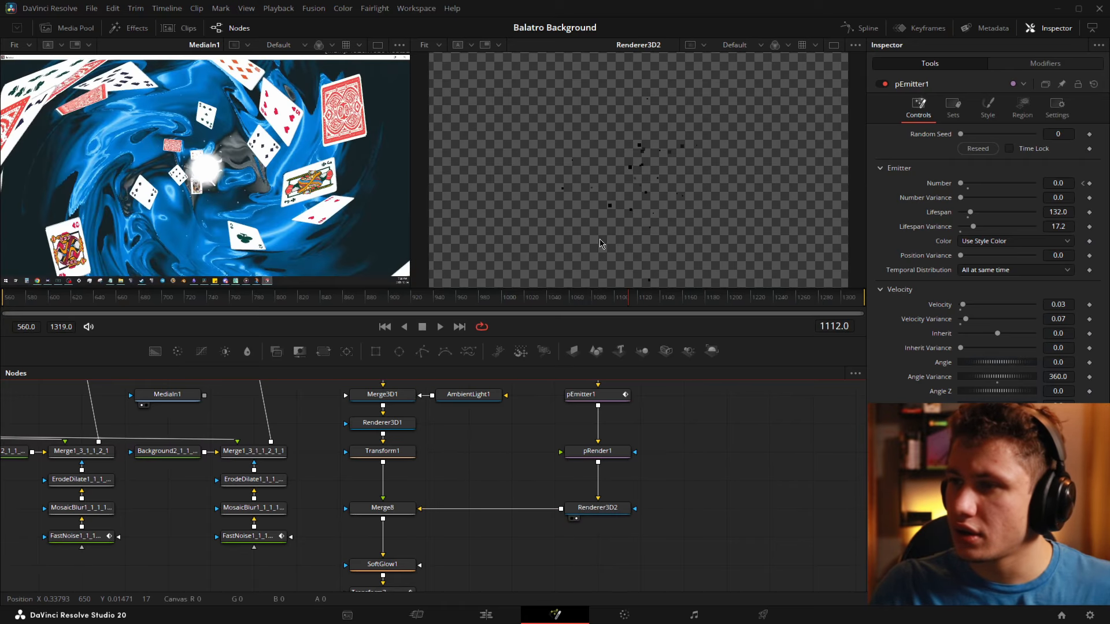
pyautogui.moveTo(433, 481); pyautogui.dragTo(550, 434)
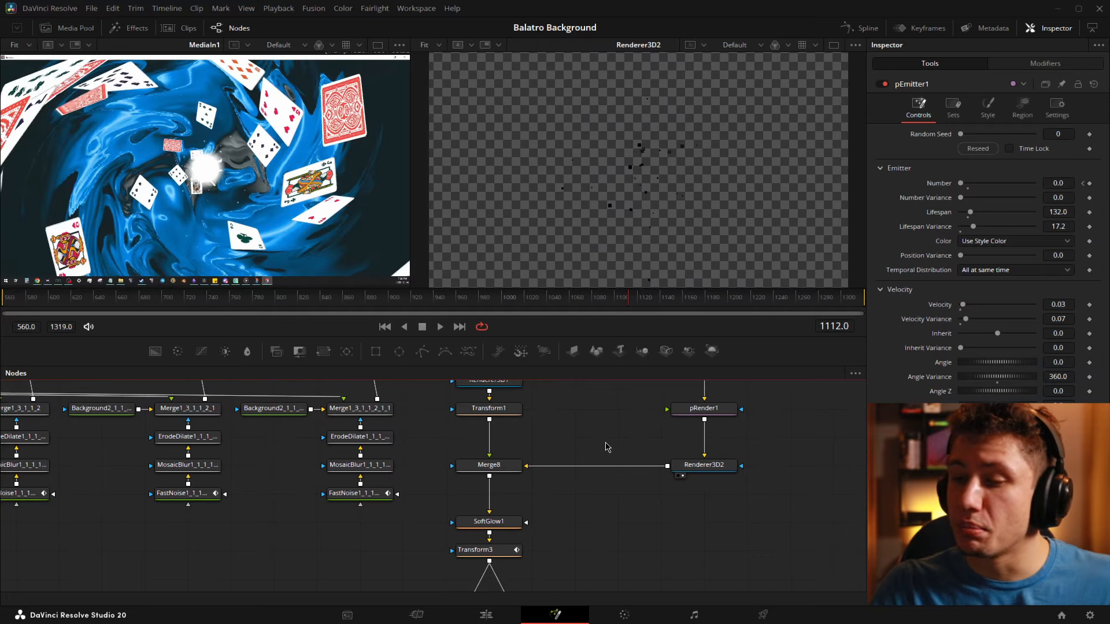
pyautogui.moveTo(501, 466); pyautogui.dragTo(700, 143)
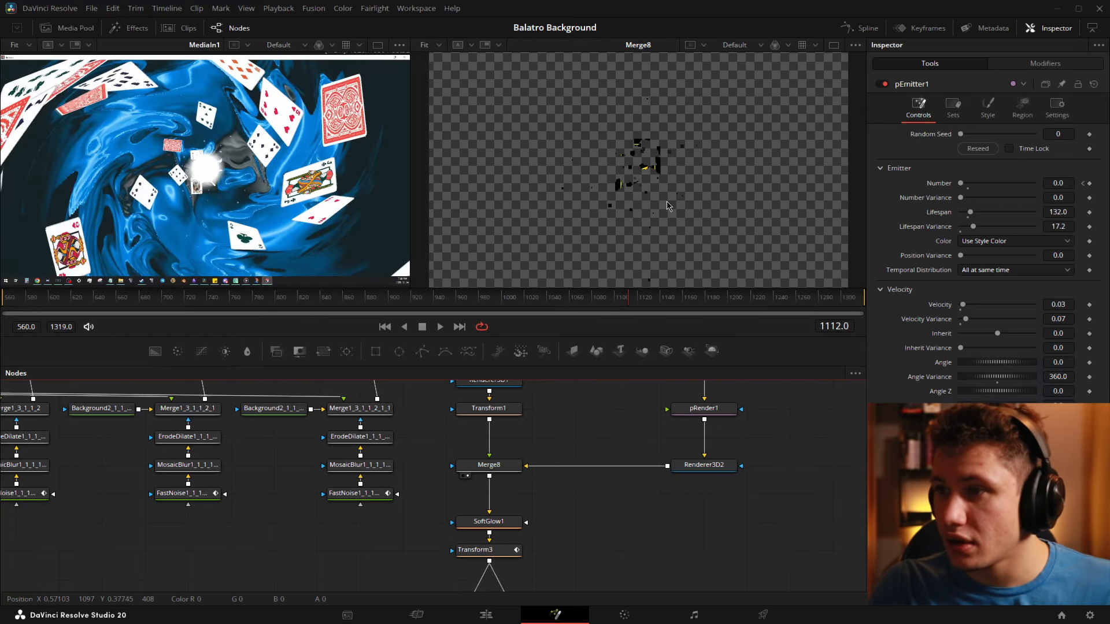
# Scrub the timeline to frame 740 to check the card with particles in Merge8, and bring SoftGlow1 into view
pyautogui.moveTo(269, 306); pyautogui.dragTo(688, 302)
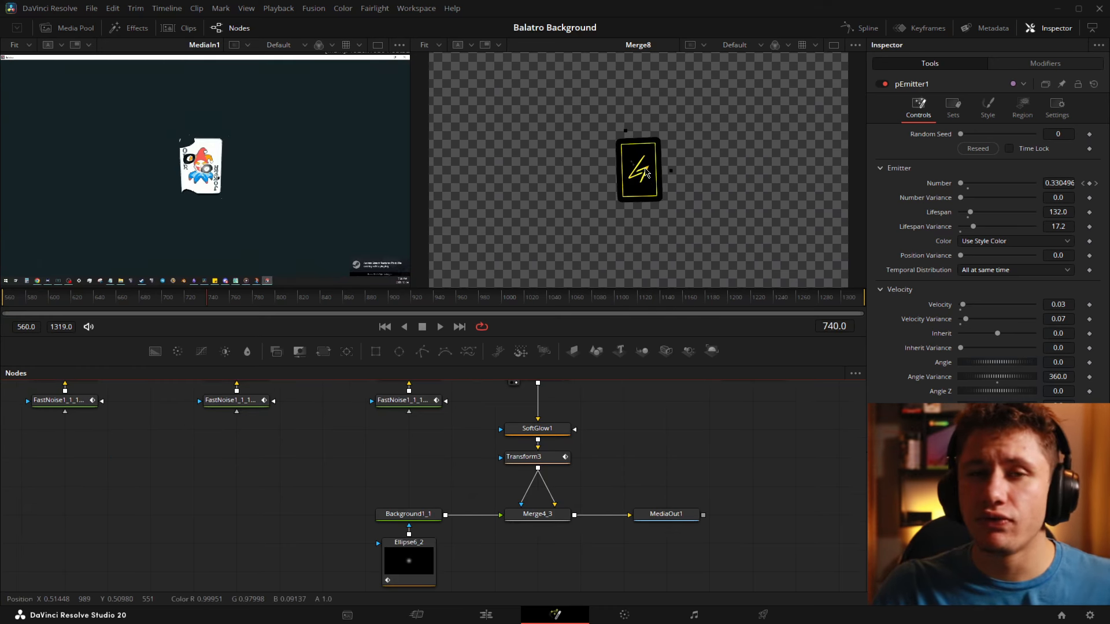
pyautogui.moveTo(581, 418); pyautogui.dragTo(545, 452)
pyautogui.scroll(2, 538, 435)
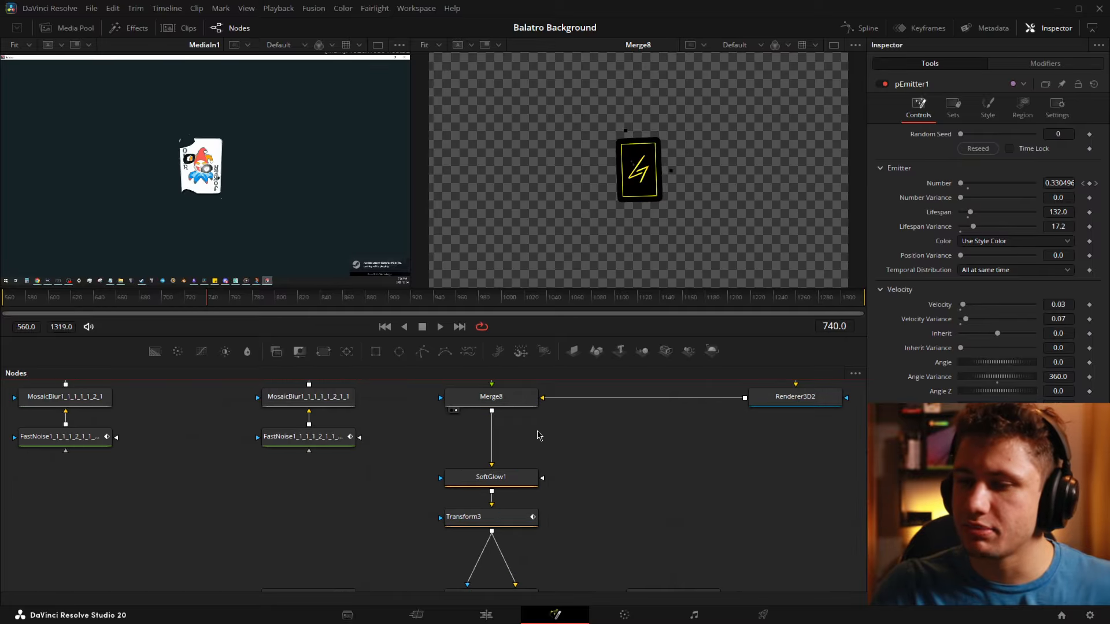
# Show SoftGlow1 in the second viewer and switch the glow off and on to compare its effect on the card
pyautogui.click(525, 473)
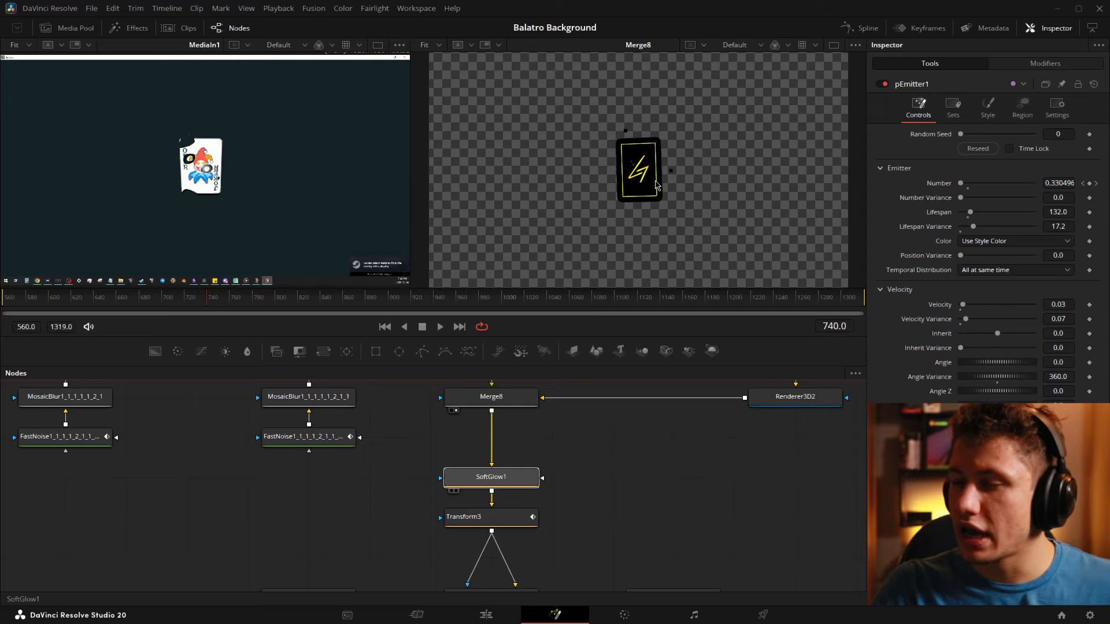
pyautogui.moveTo(525, 472); pyautogui.dragTo(656, 185)
pyautogui.scroll(3, 636, 180)
pyautogui.moveTo(780, 139); pyautogui.dragTo(739, 167)
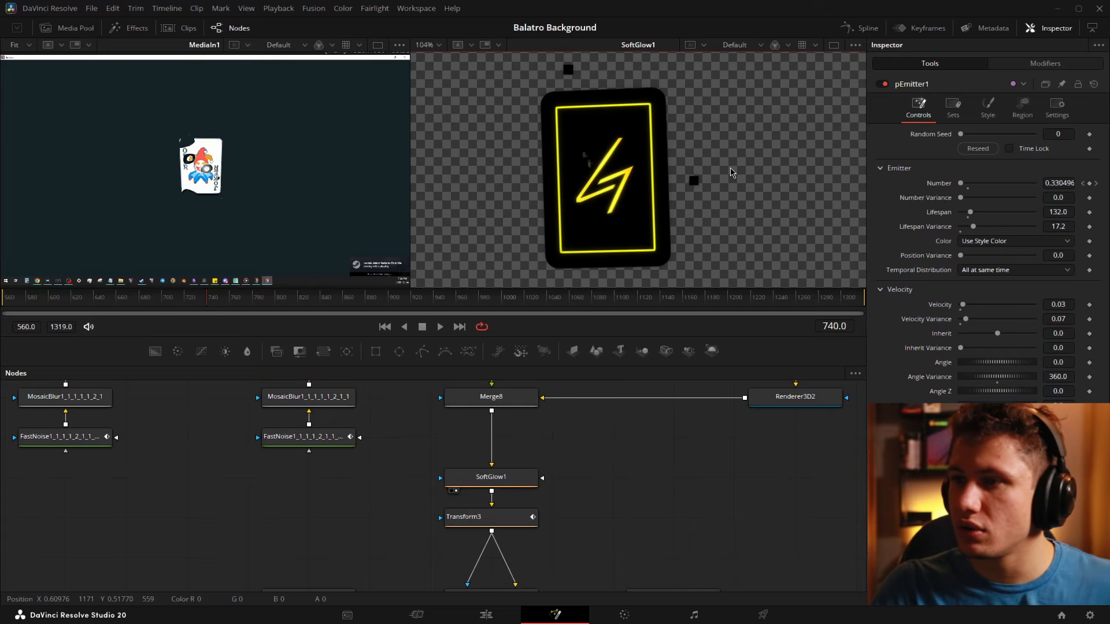
pyautogui.click(495, 483)
pyautogui.click(883, 84)
pyautogui.click(883, 84)
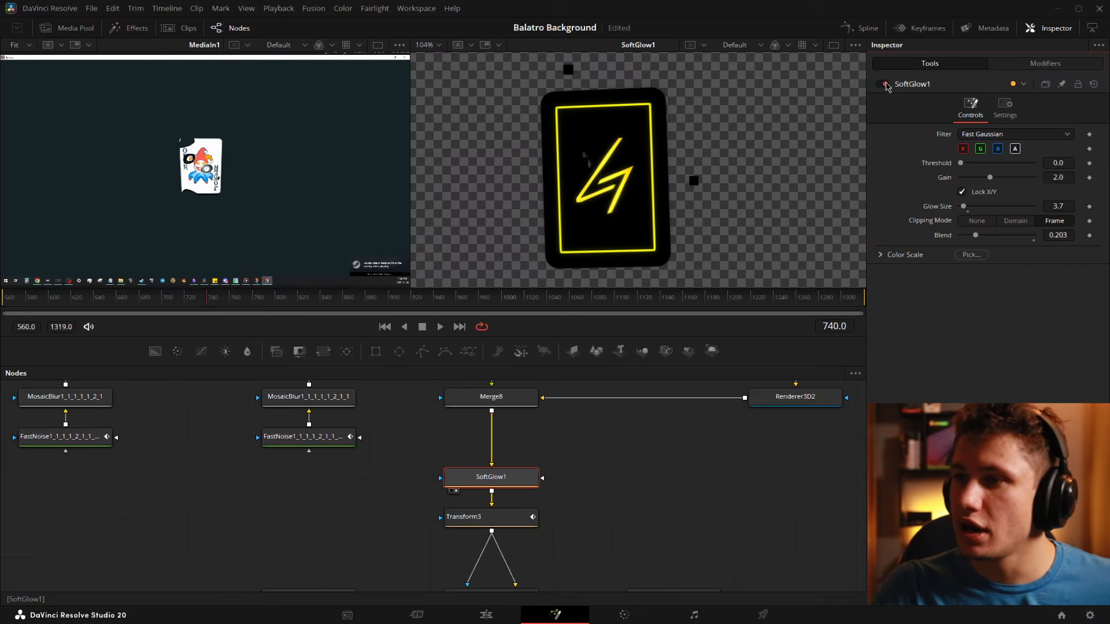
pyautogui.scroll(-1, 702, 151)
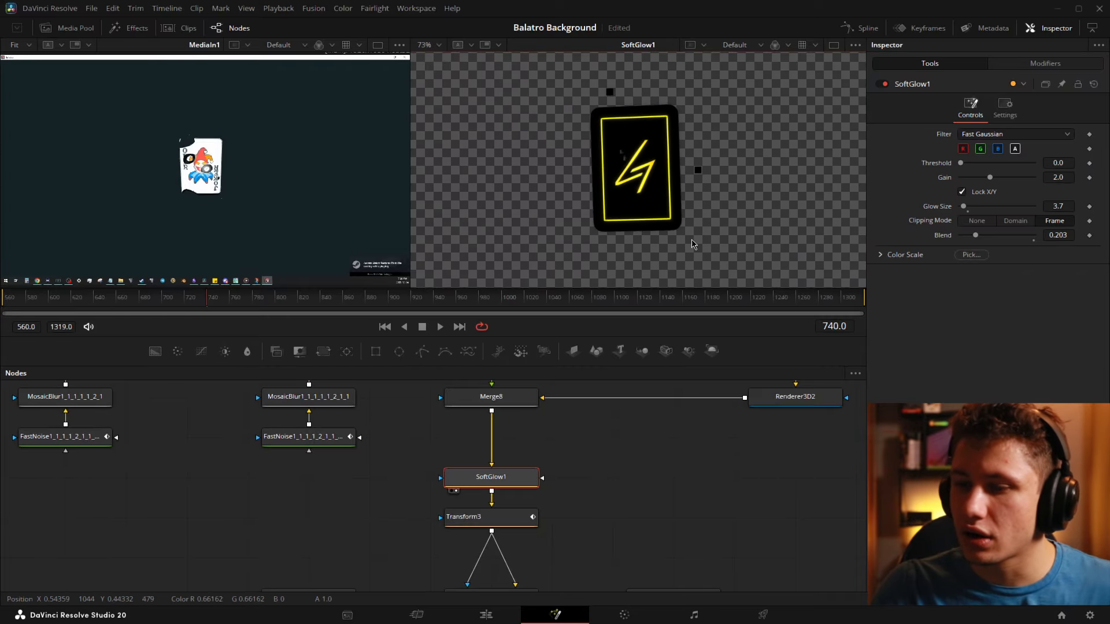
# Show Transform3 in the second viewer and scrub through its early keyframes to frame 583
pyautogui.click(527, 513)
pyautogui.hotkey('ctrl', 'f')
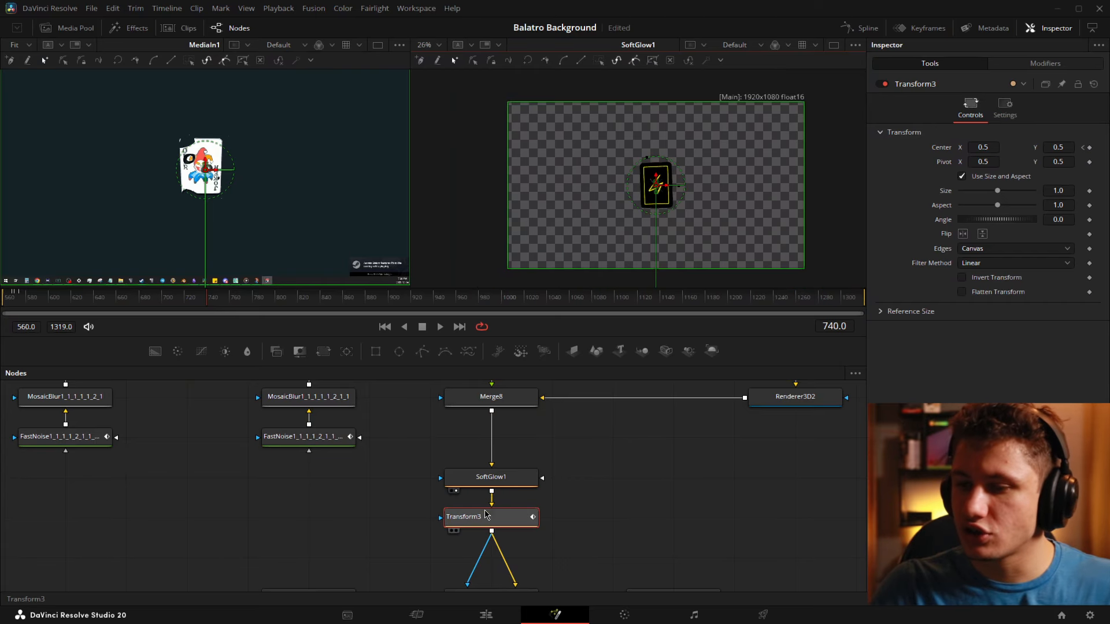
pyautogui.moveTo(487, 516); pyautogui.dragTo(634, 222)
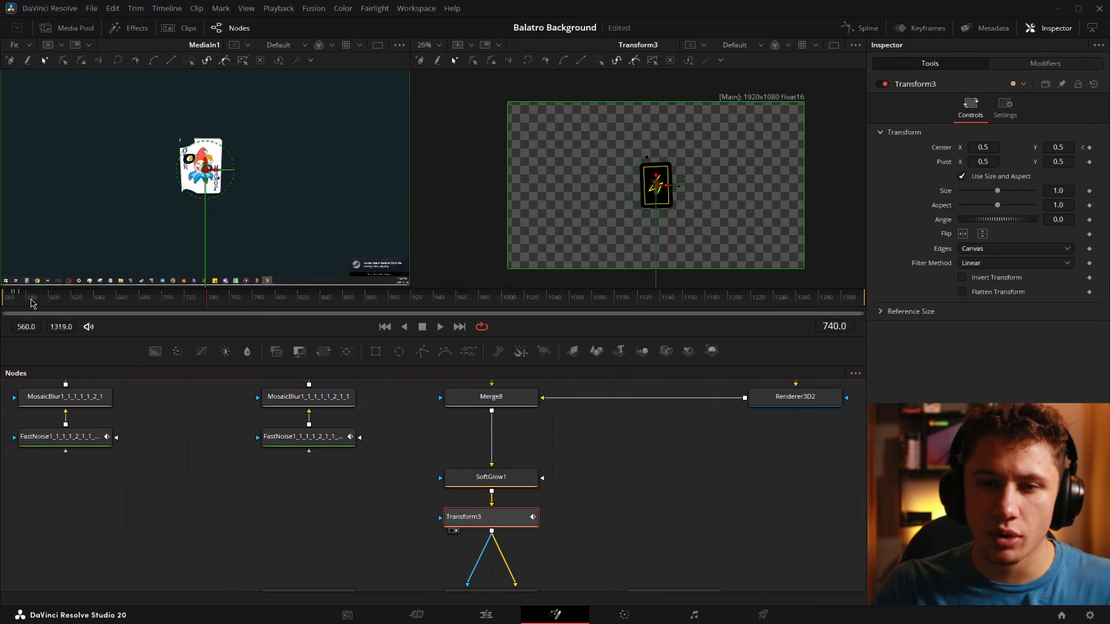
pyautogui.click(6, 308)
pyautogui.moveTo(6, 308); pyautogui.dragTo(30, 305)
# Scrub the timeline to frame 835 and inspect the glow behind the dissolving joker card in the MediaIn1 reference
pyautogui.moveTo(717, 537); pyautogui.dragTo(714, 460)
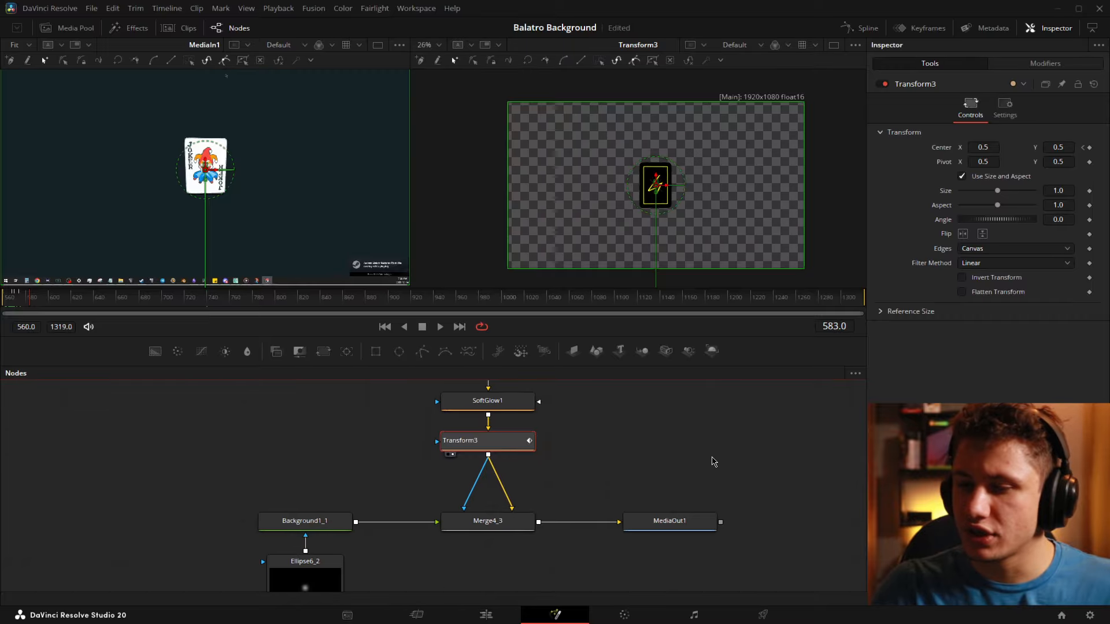
pyautogui.click(713, 461)
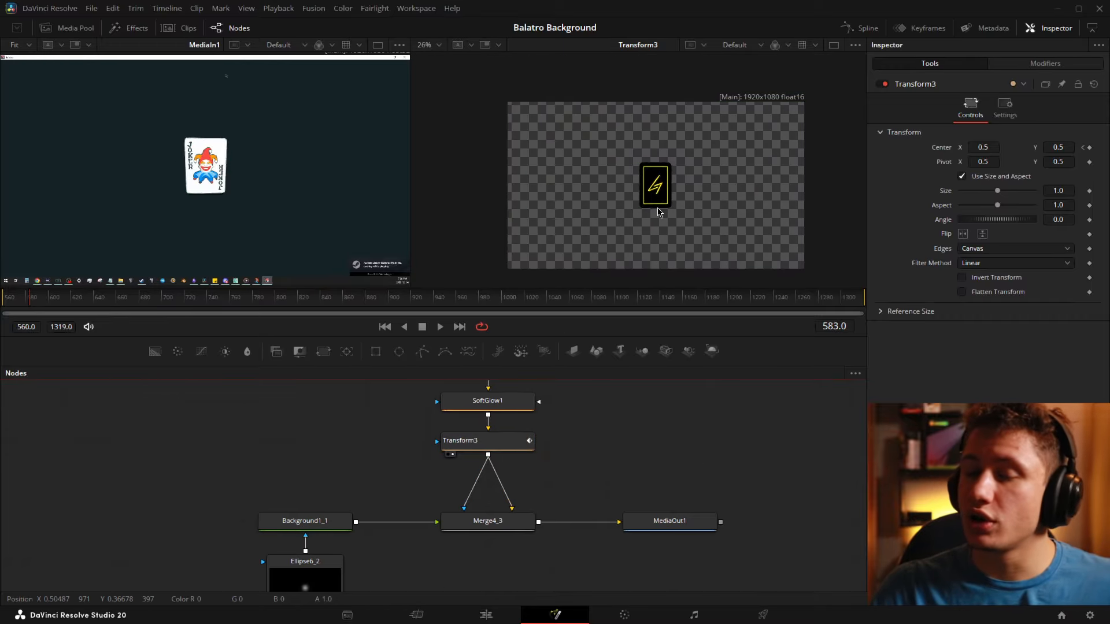
pyautogui.moveTo(30, 304); pyautogui.dragTo(315, 304)
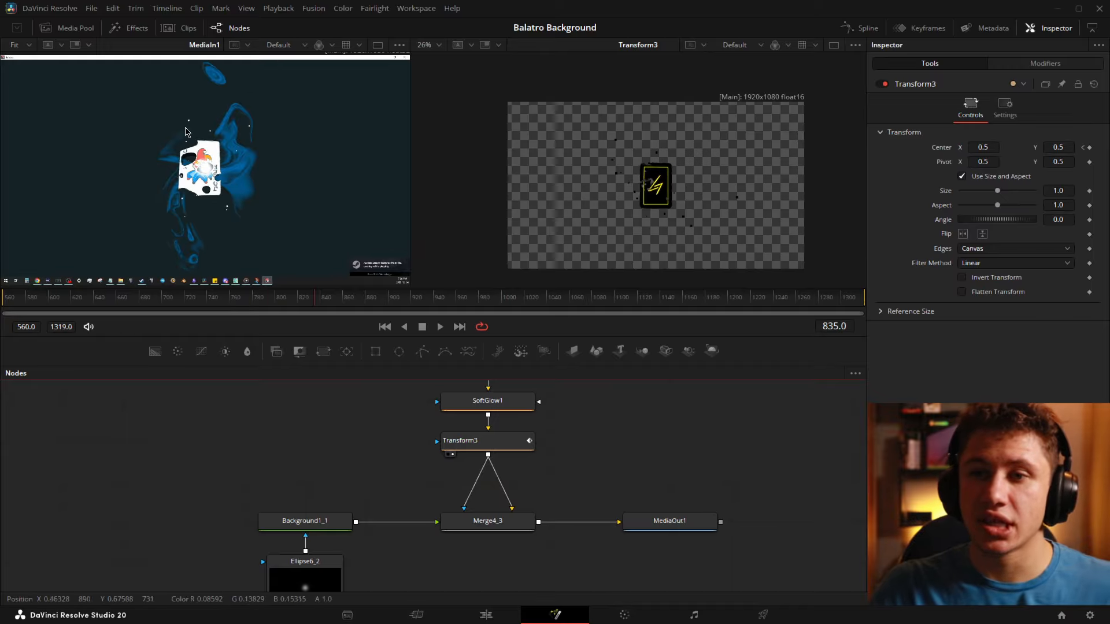
pyautogui.scroll(5, 203, 164)
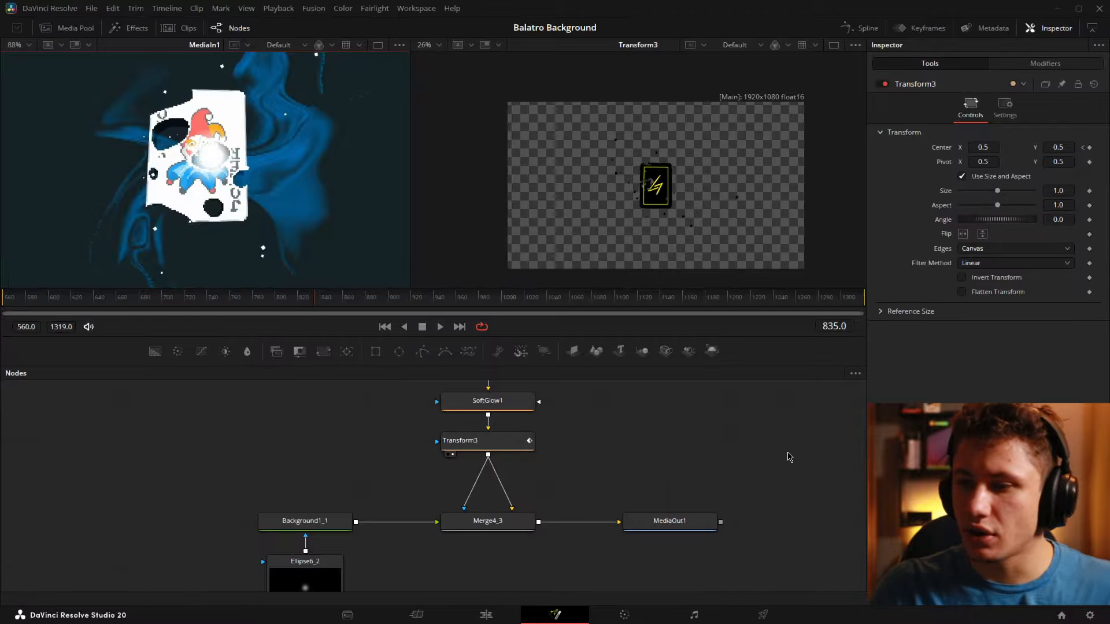
# Show Background1_1 in the second viewer and scrub to frame 1254 to check the keyframed size of its Ellipse6_2 mask
pyautogui.moveTo(287, 464); pyautogui.dragTo(679, 208)
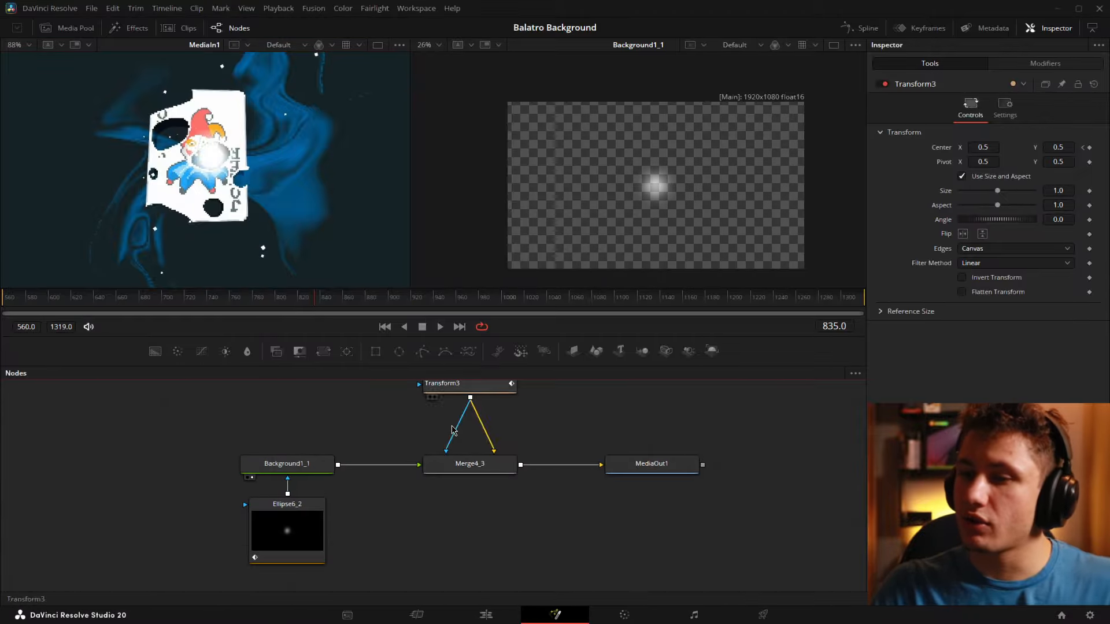
pyautogui.click(292, 529)
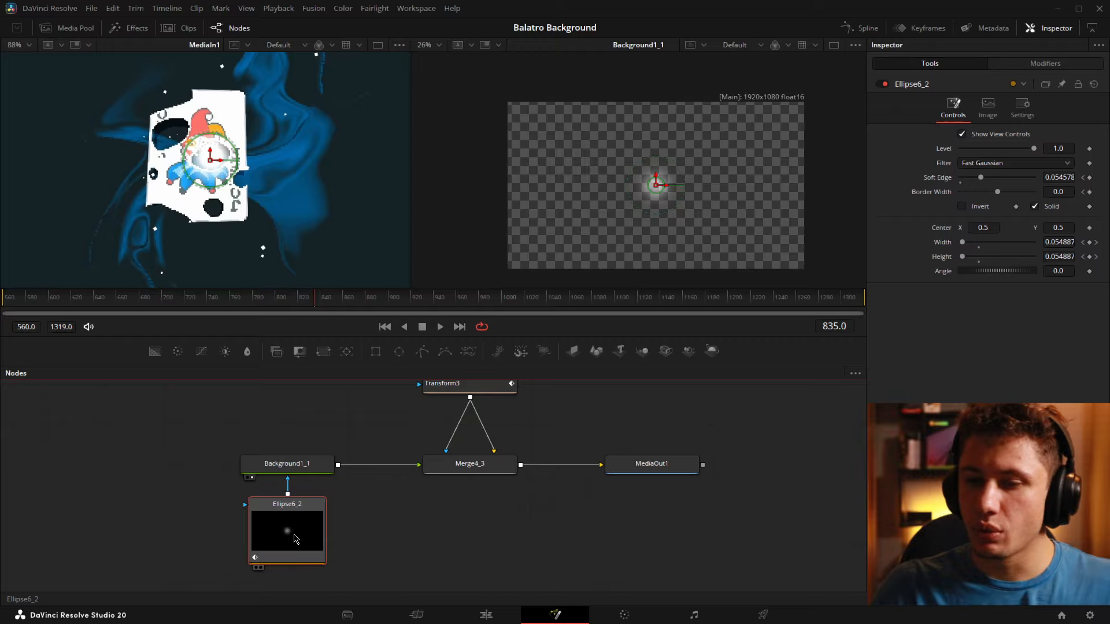
pyautogui.click(309, 469)
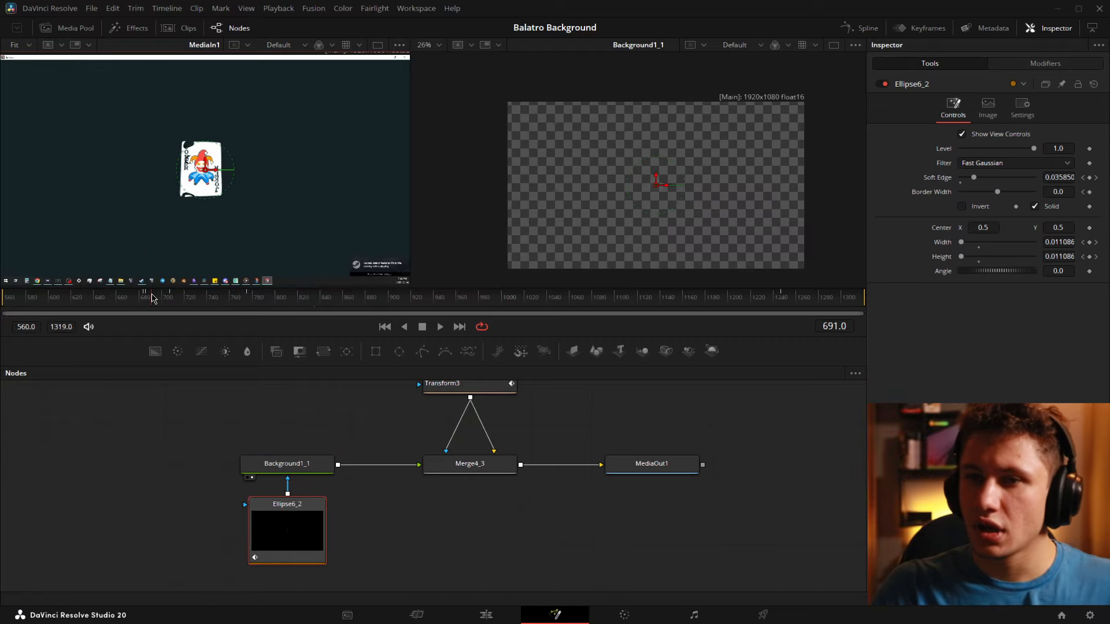
pyautogui.moveTo(151, 297); pyautogui.dragTo(706, 274)
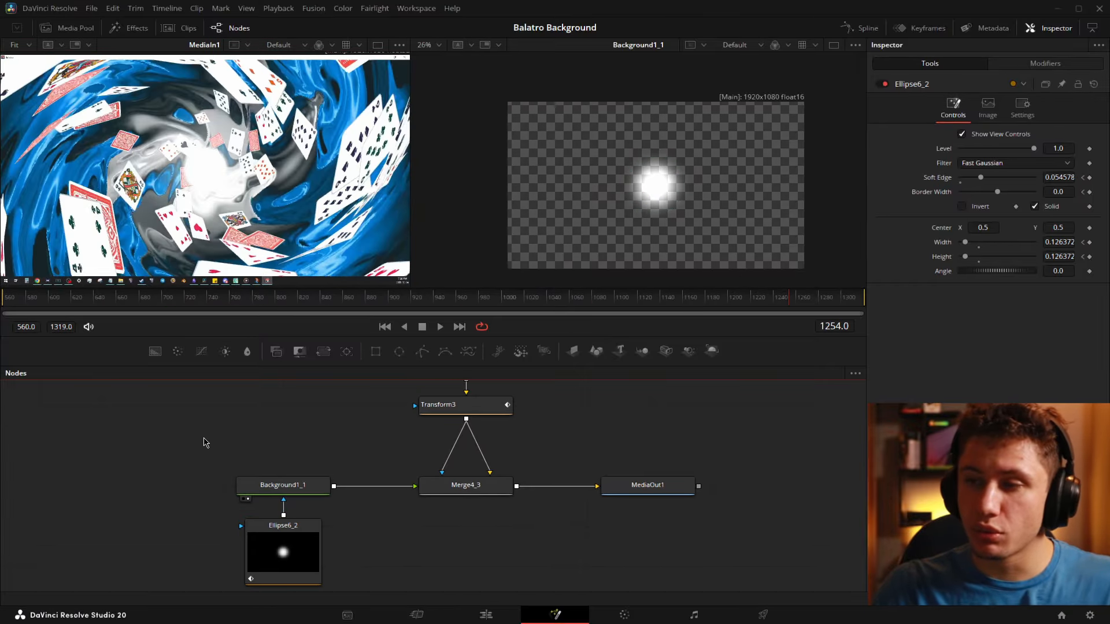
pyautogui.moveTo(176, 443); pyautogui.dragTo(332, 575)
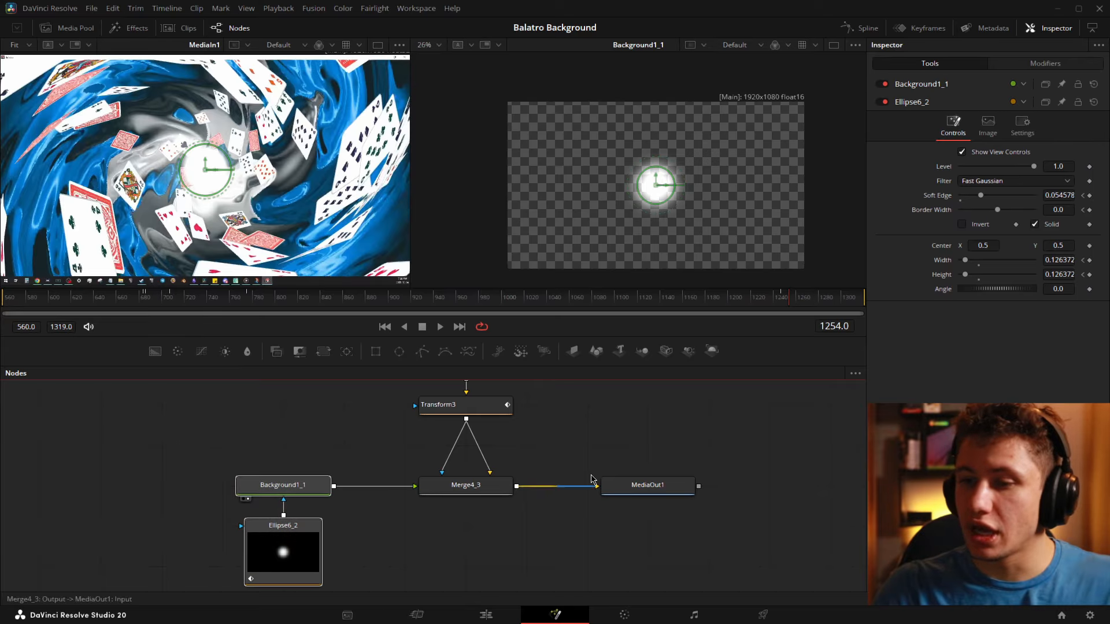
# Show Merge4_3 in the second viewer and go to frame 899 to check the light combined with the dissolving card
pyautogui.click(453, 404)
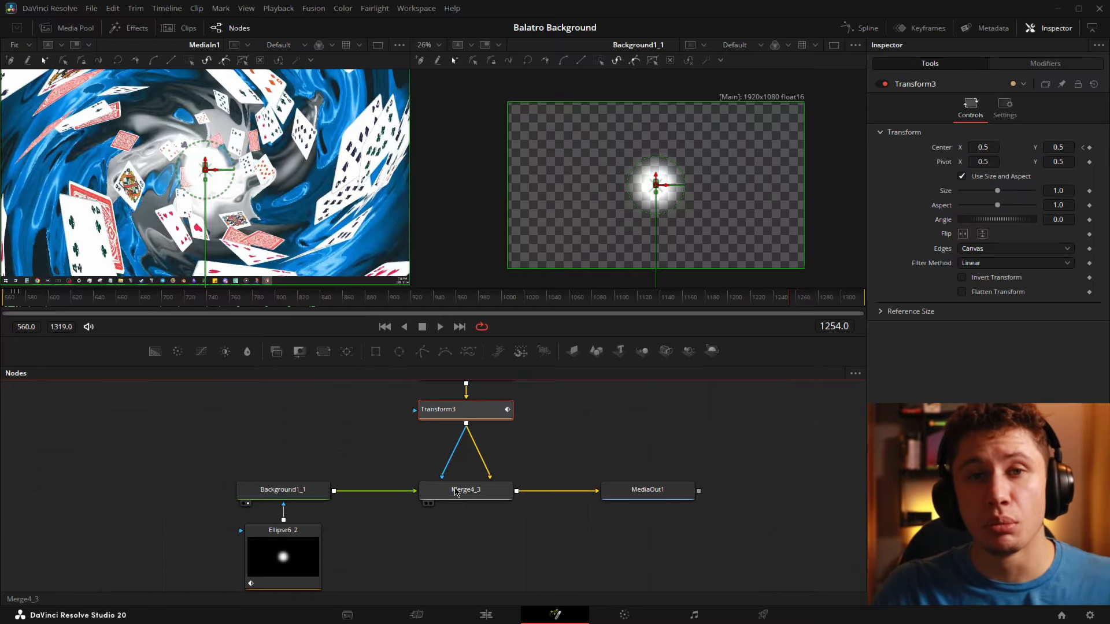
pyautogui.moveTo(464, 498); pyautogui.dragTo(616, 272)
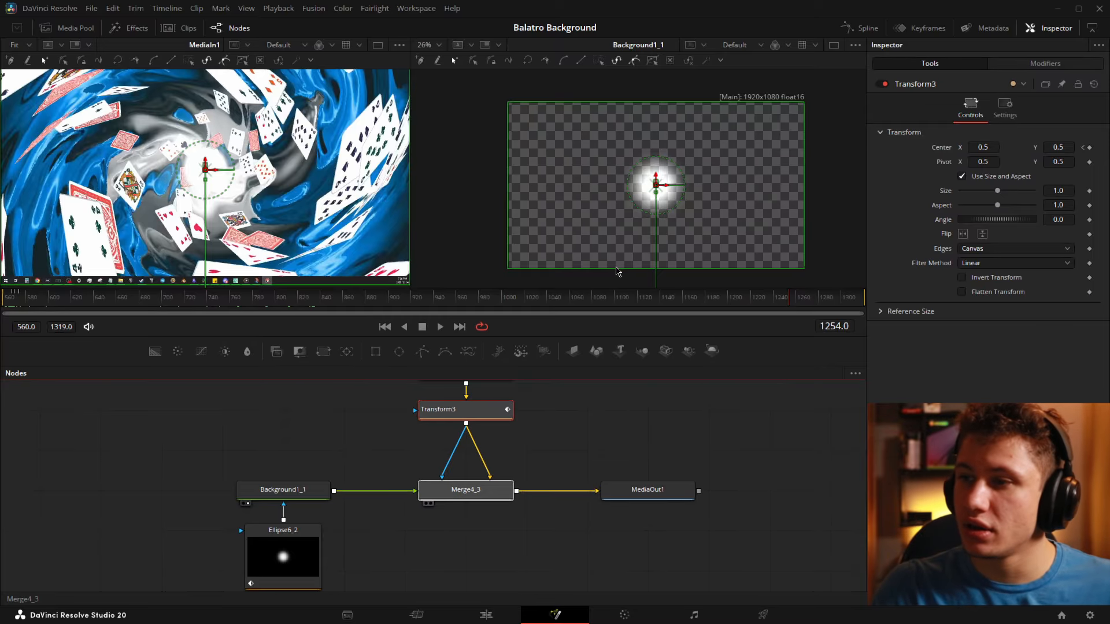
pyautogui.click(391, 299)
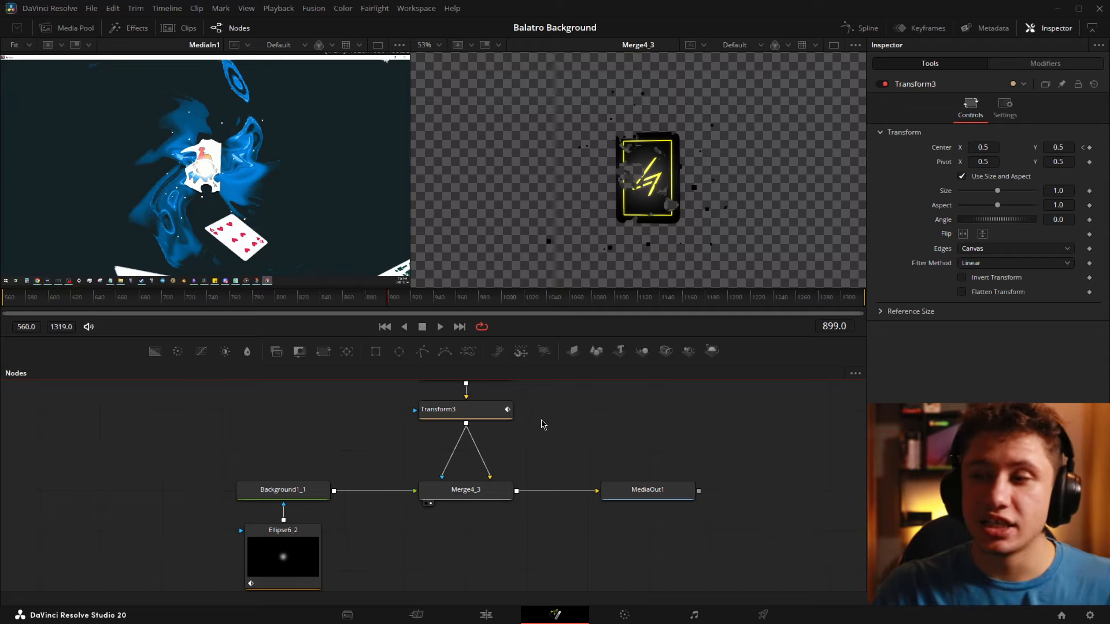
# Disconnect Transform3 from Merge4_3's mask input to compare the unmasked light, and undo the disconnection
pyautogui.click(448, 466)
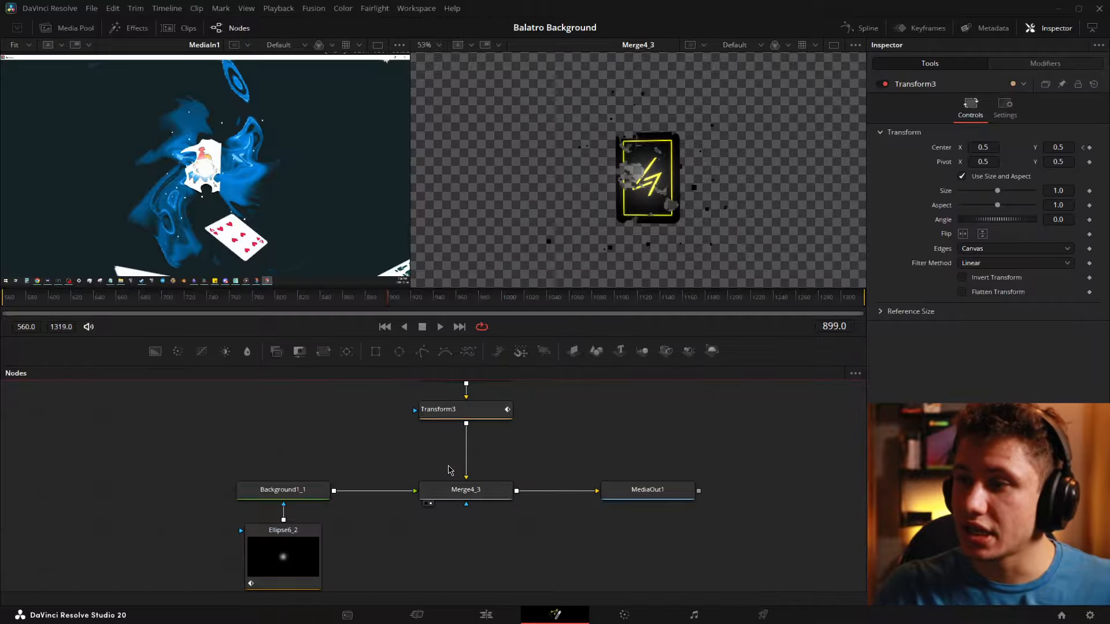
pyautogui.scroll(-3, 755, 186)
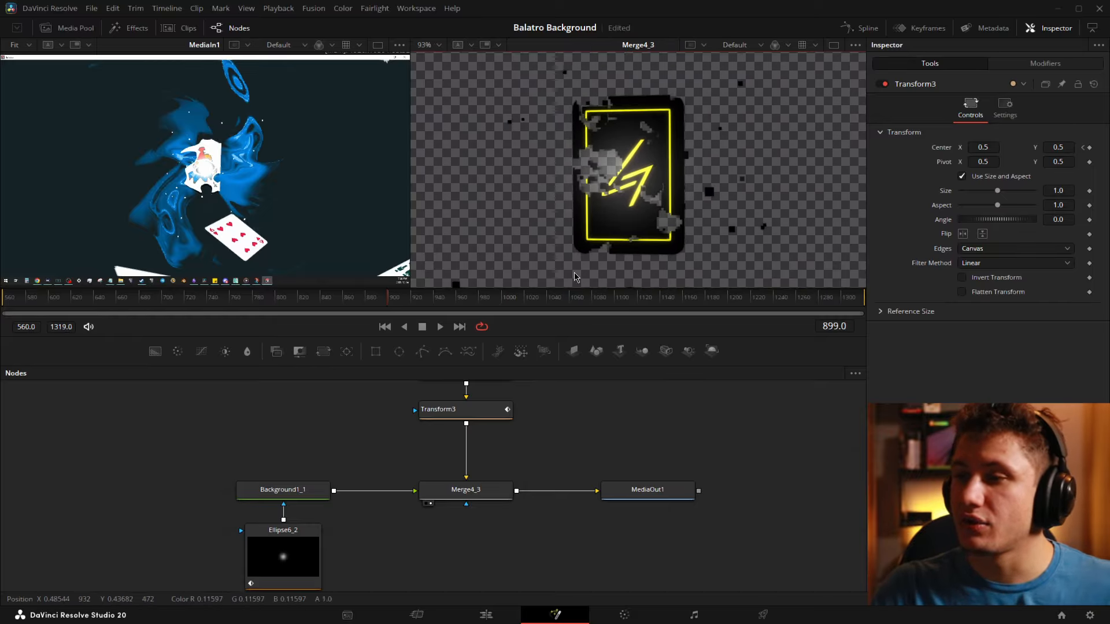
pyautogui.hotkey('ctrl', 'z')
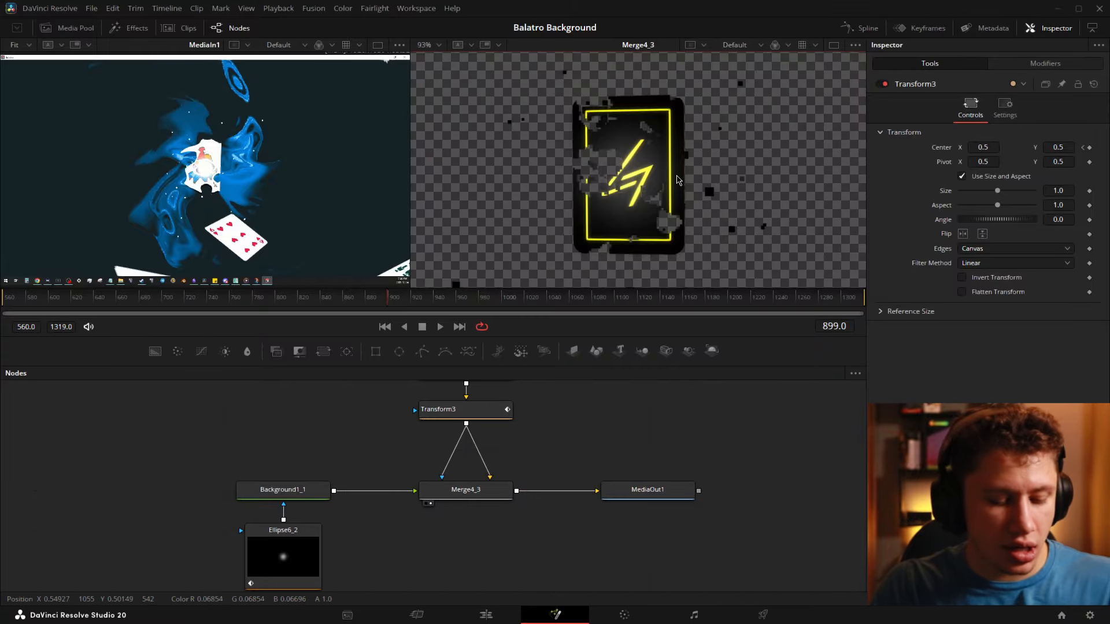
pyautogui.hotkey('ctrl', 'f')
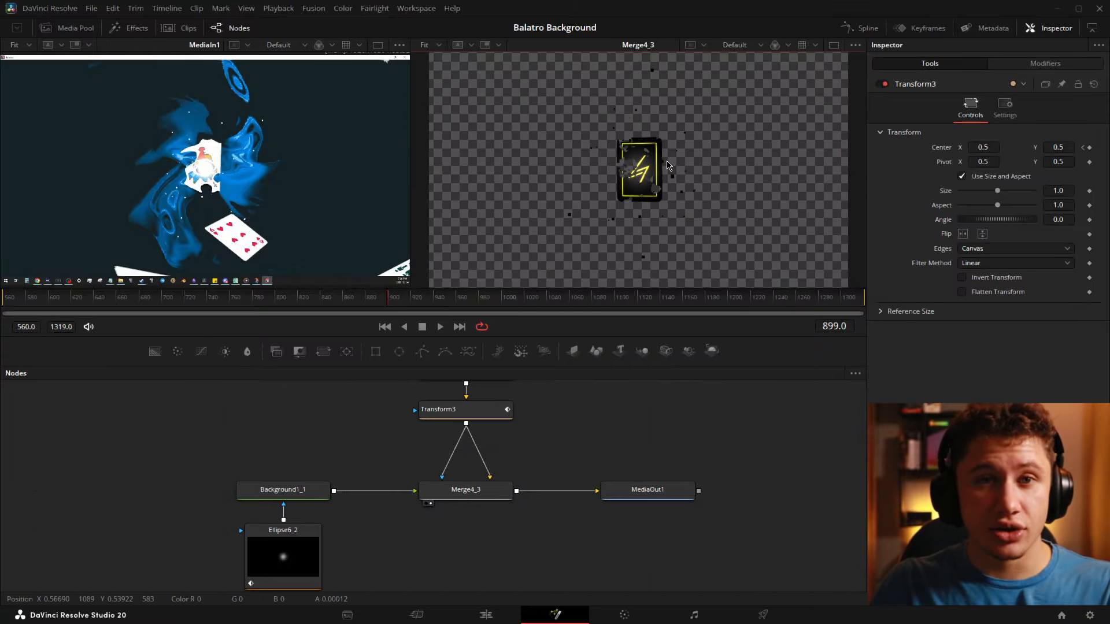
# Review the whole dissolve node tree, selecting Group2 and the upper cluster of duplicated noise and erode nodes
pyautogui.scroll(-6, 682, 502)
pyautogui.moveTo(514, 491); pyautogui.dragTo(502, 516)
pyautogui.moveTo(562, 455); pyautogui.dragTo(527, 457)
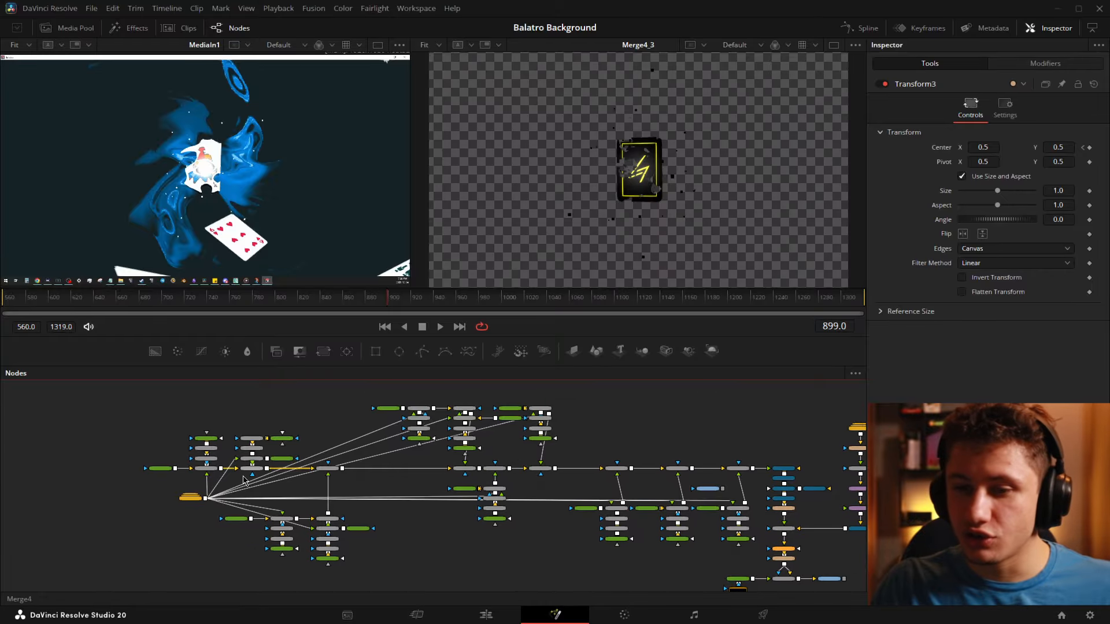
pyautogui.moveTo(229, 475); pyautogui.dragTo(267, 516)
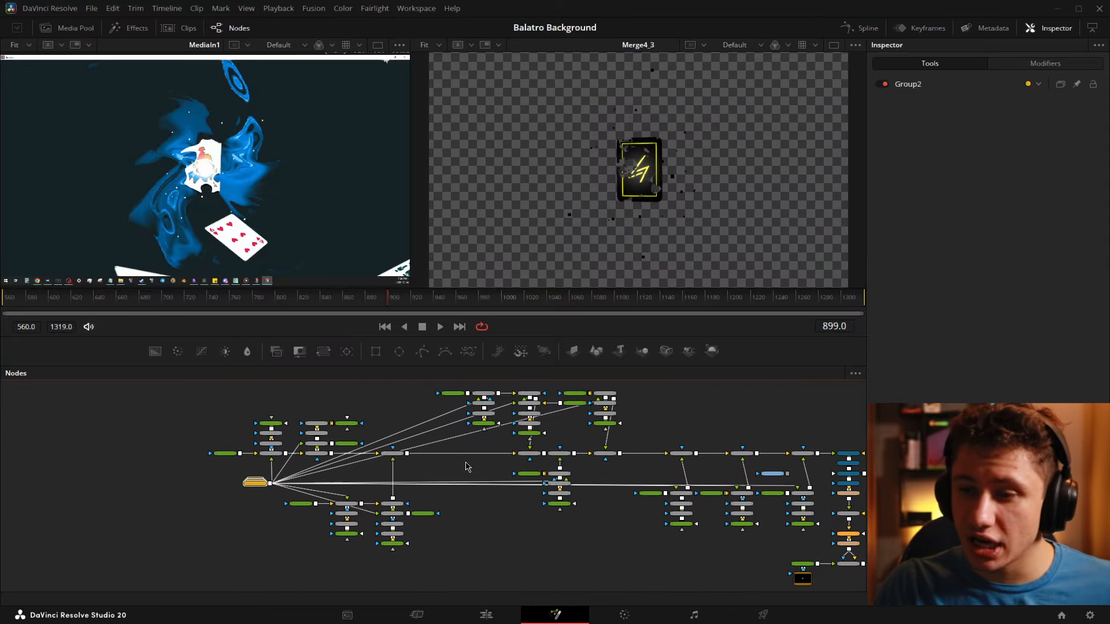
pyautogui.moveTo(468, 467); pyautogui.dragTo(291, 495)
pyautogui.moveTo(250, 404); pyautogui.dragTo(520, 471)
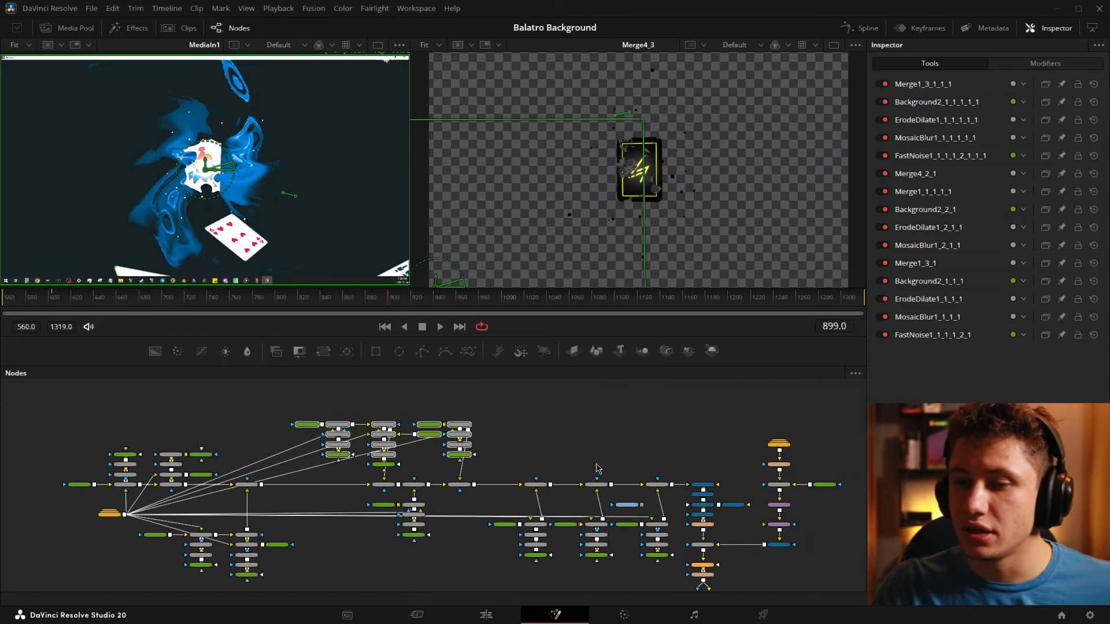
# Select the finishing nodes from SoftGlow1 and Transform3 through Merge4_3 to MediaOut1, including Background1_1 and Ellipse6_2, to review them
pyautogui.moveTo(598, 468); pyautogui.dragTo(559, 525)
pyautogui.scroll(5, 569, 428)
pyautogui.scroll(-2, 714, 557)
pyautogui.moveTo(766, 382); pyautogui.dragTo(725, 441)
pyautogui.moveTo(522, 428); pyautogui.dragTo(761, 527)
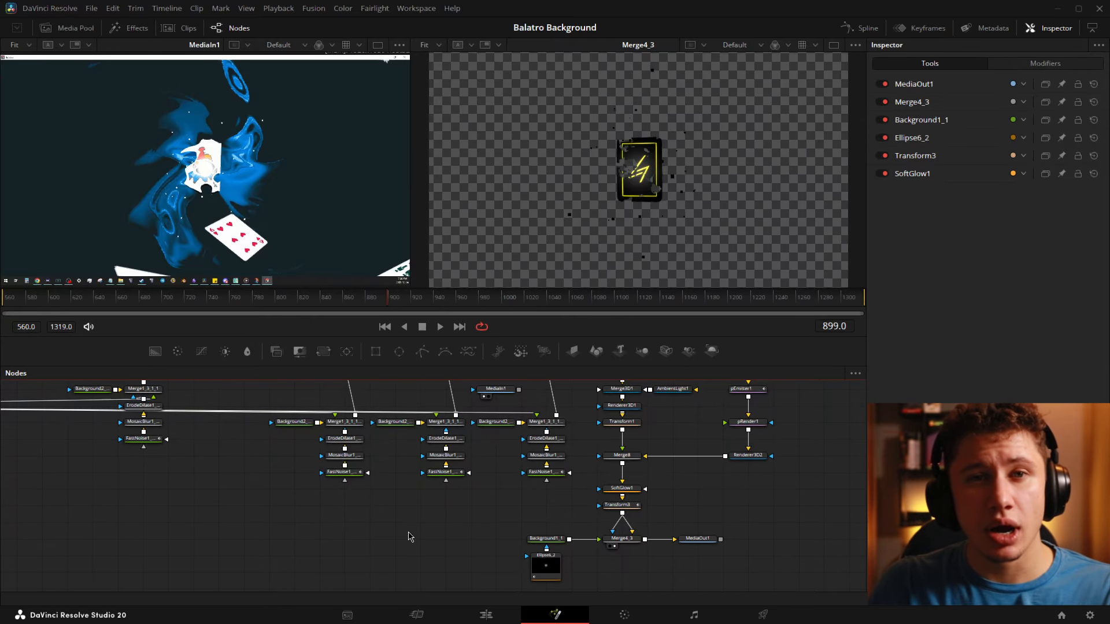
pyautogui.scroll(-2, 398, 539)
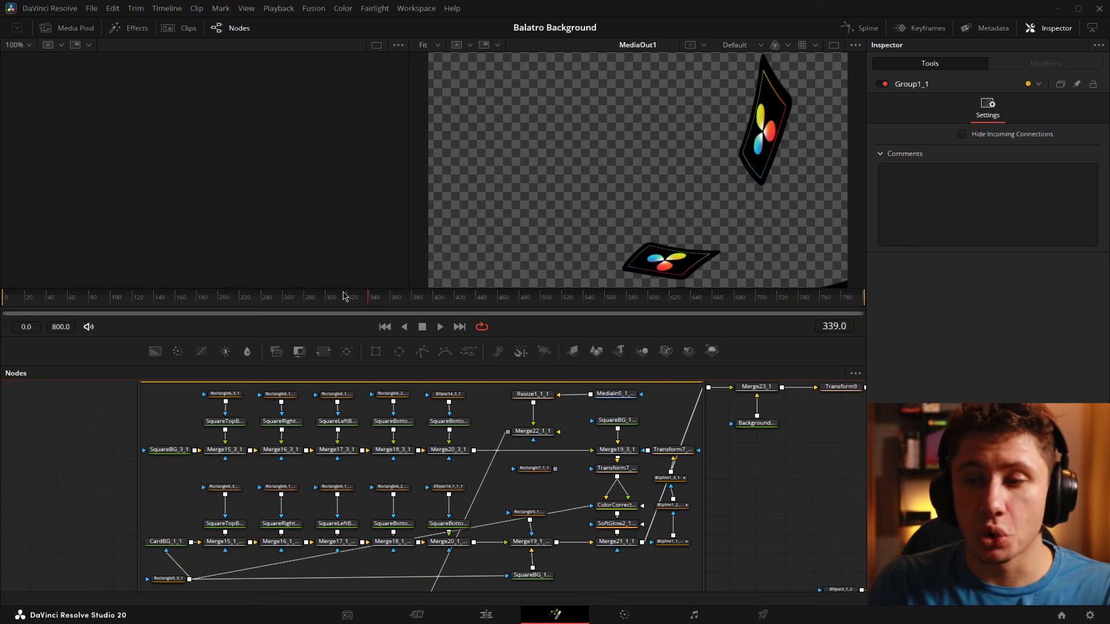
# Scrub the flying-cards composition to frame 656 and show its MediaIn1 reference in the first viewer beside MediaOut1
pyautogui.moveTo(370, 304); pyautogui.dragTo(652, 313)
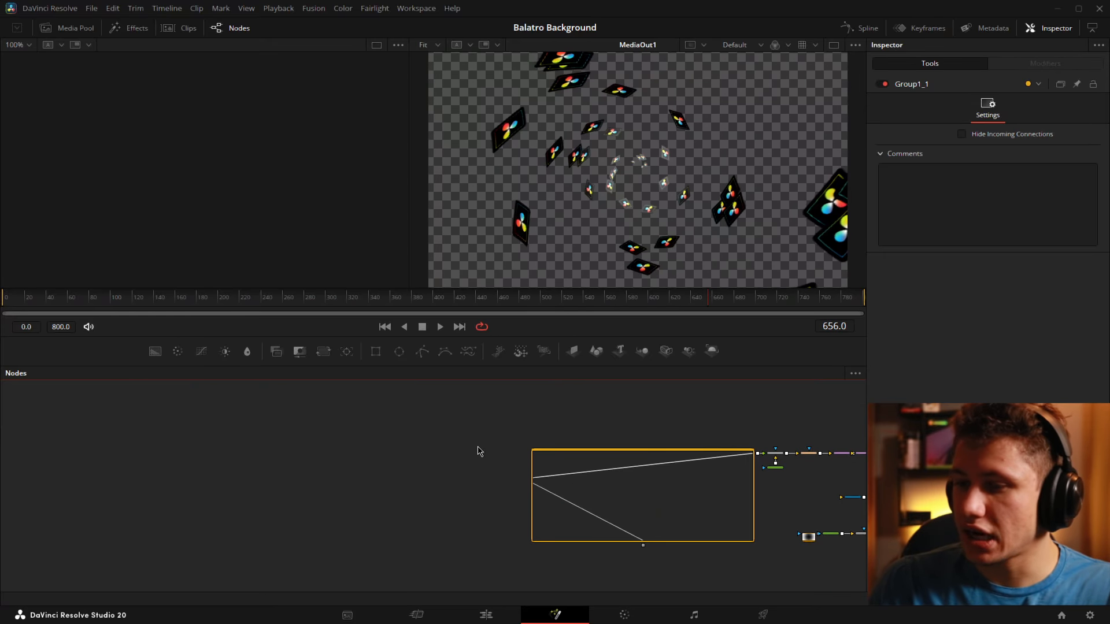
pyautogui.moveTo(557, 520); pyautogui.dragTo(242, 275)
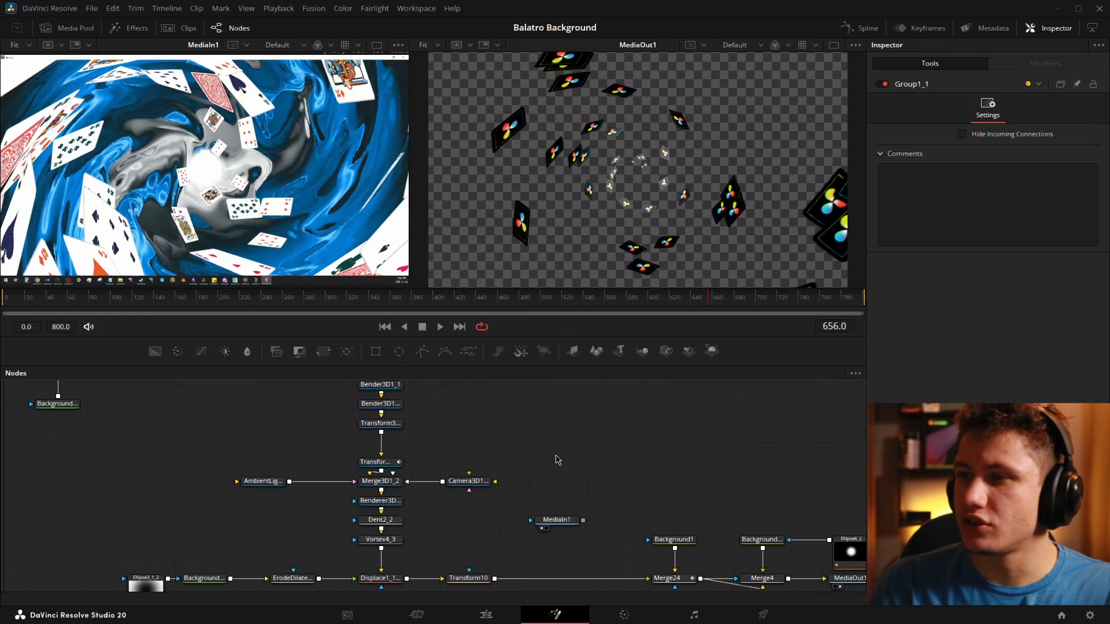
pyautogui.moveTo(512, 428); pyautogui.dragTo(748, 417)
pyautogui.moveTo(456, 432); pyautogui.dragTo(727, 426)
pyautogui.moveTo(448, 456); pyautogui.dragTo(836, 468)
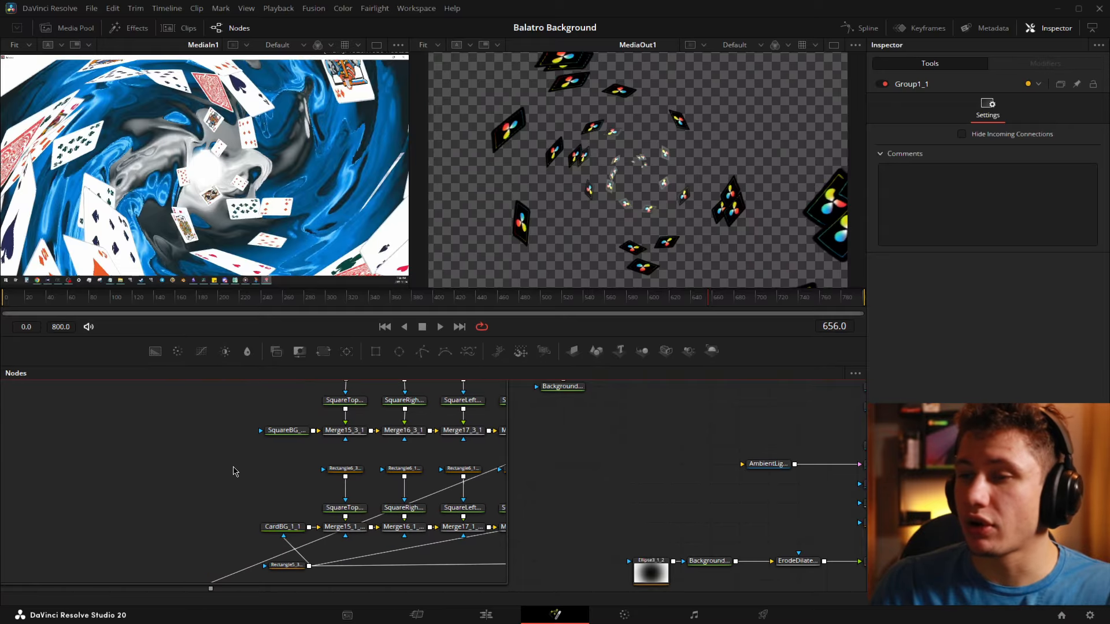
# Examine the card-building nodes inside Group1_1 and how the group feeds the rest of the flying-cards node tree
pyautogui.moveTo(201, 442); pyautogui.dragTo(0, 444)
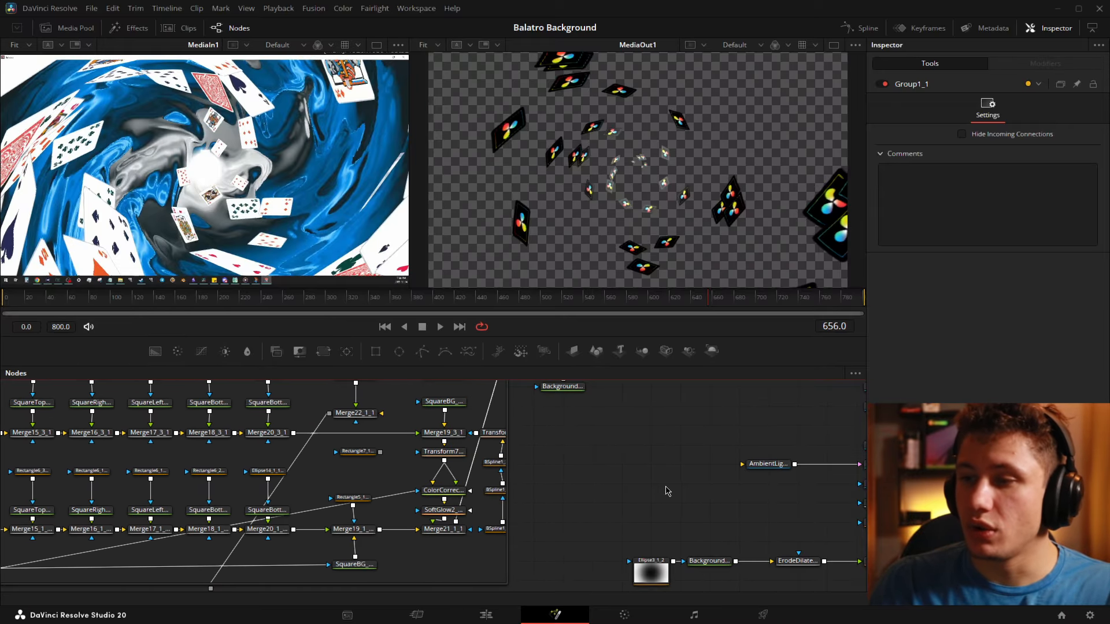
pyautogui.moveTo(684, 490); pyautogui.dragTo(803, 471)
pyautogui.scroll(-3, 771, 440)
pyautogui.moveTo(717, 427); pyautogui.dragTo(721, 464)
pyautogui.moveTo(572, 483); pyautogui.dragTo(553, 475)
pyautogui.moveTo(768, 450); pyautogui.dragTo(595, 458)
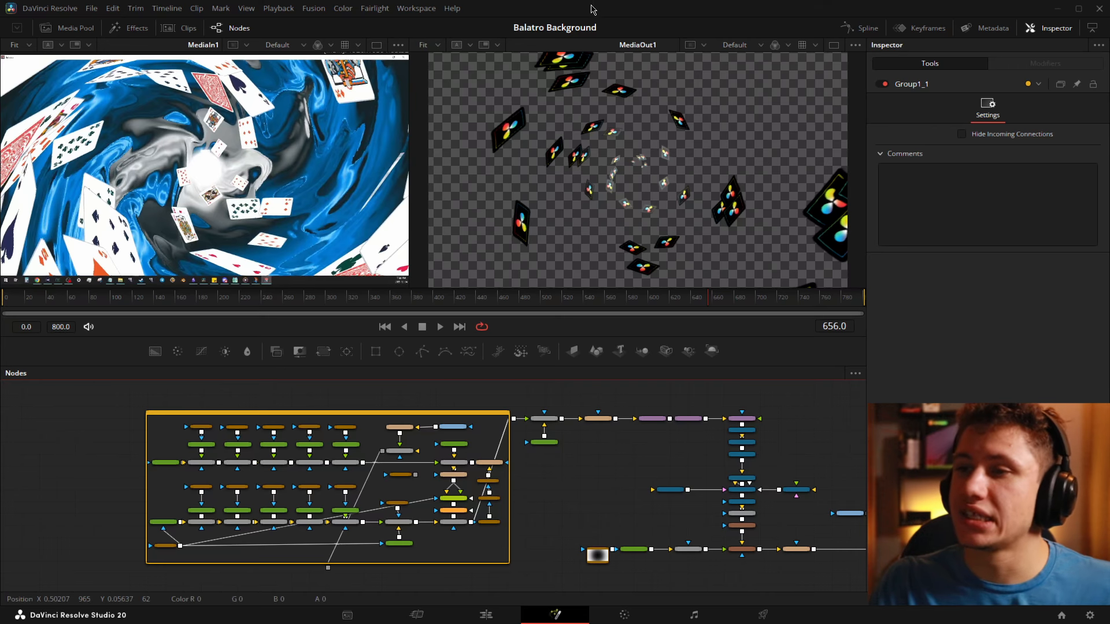
pyautogui.scroll(2, 604, 475)
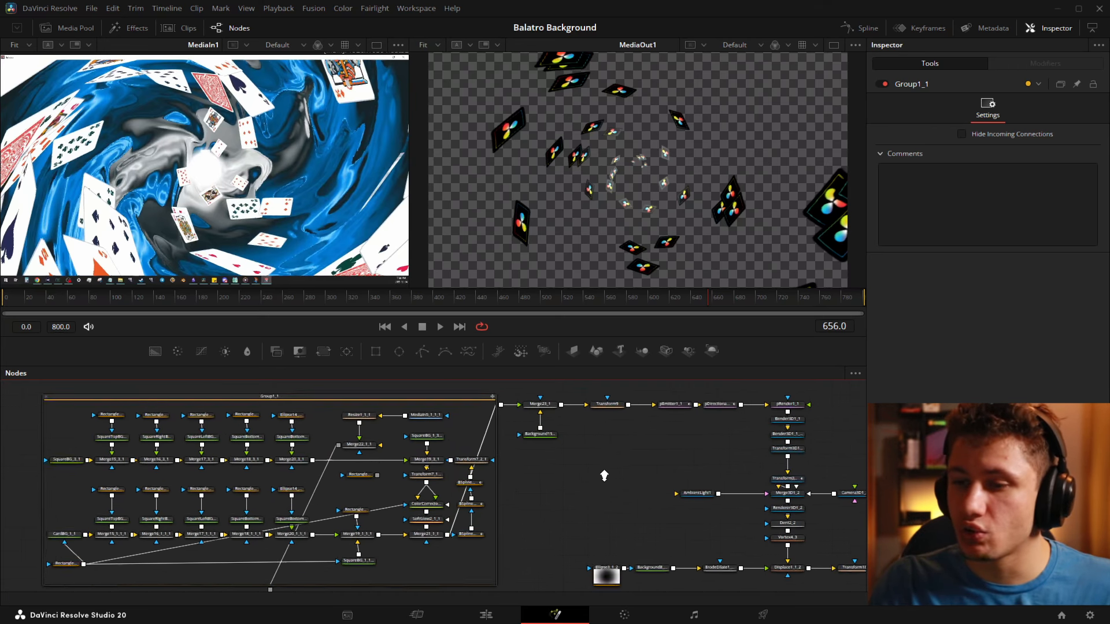
# Select the particle chain from Merge23_1 and Background15_1 through pEmitter1_1 and pRender1_1 to Transform3D1_1_2 for review
pyautogui.scroll(3, 604, 475)
pyautogui.moveTo(310, 386); pyautogui.dragTo(673, 487)
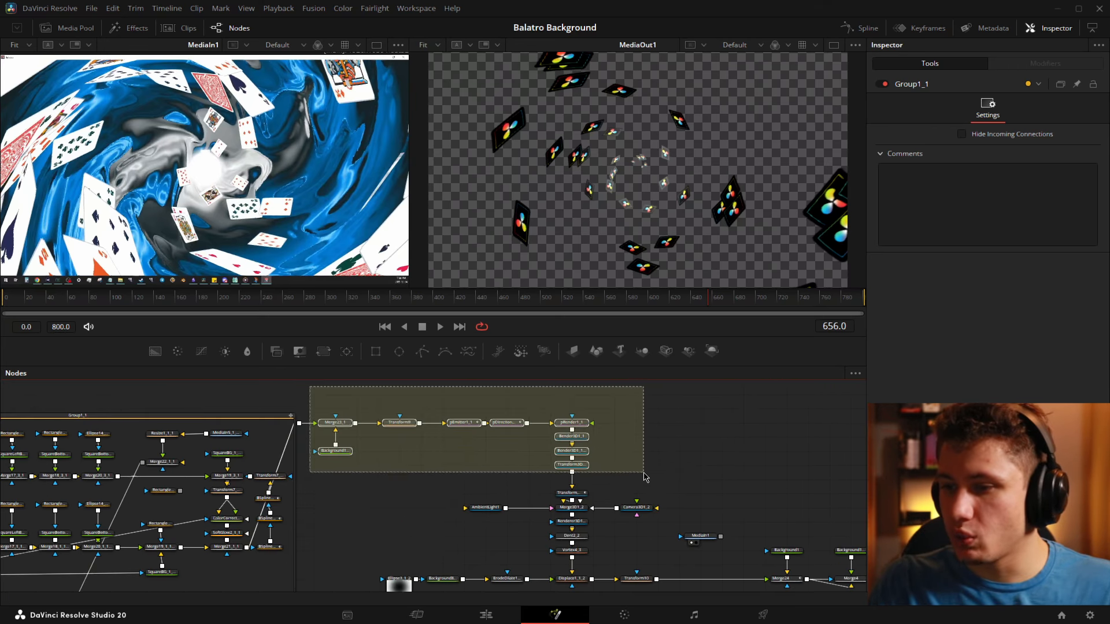
pyautogui.moveTo(760, 478); pyautogui.dragTo(733, 442)
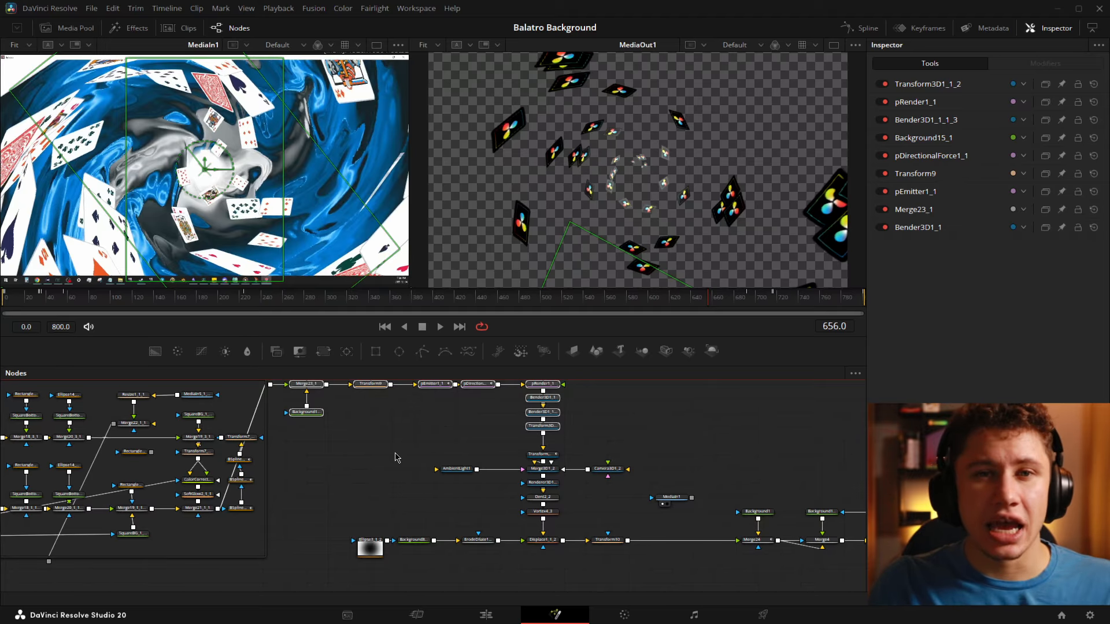
# Select the displacement-side nodes from Ellipse3_1_2 and ErodeDilate1_1_2 through Displace1_1_2, Renderer3D1_2 and Vortex4_3 to Transform10 for review
pyautogui.moveTo(702, 473); pyautogui.dragTo(576, 441)
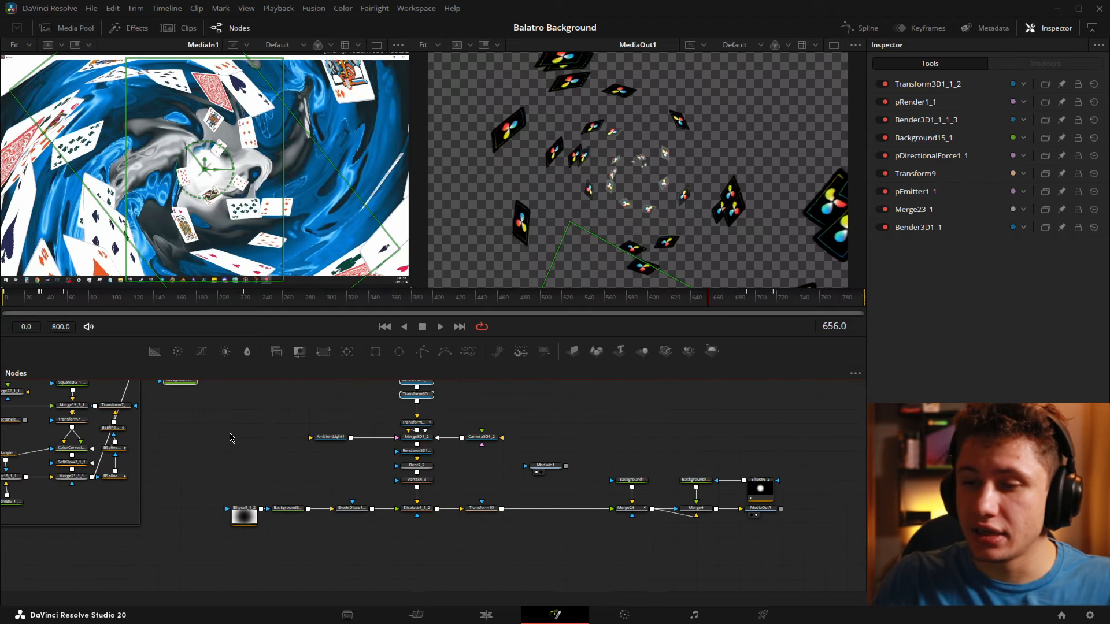
pyautogui.moveTo(203, 441); pyautogui.dragTo(616, 565)
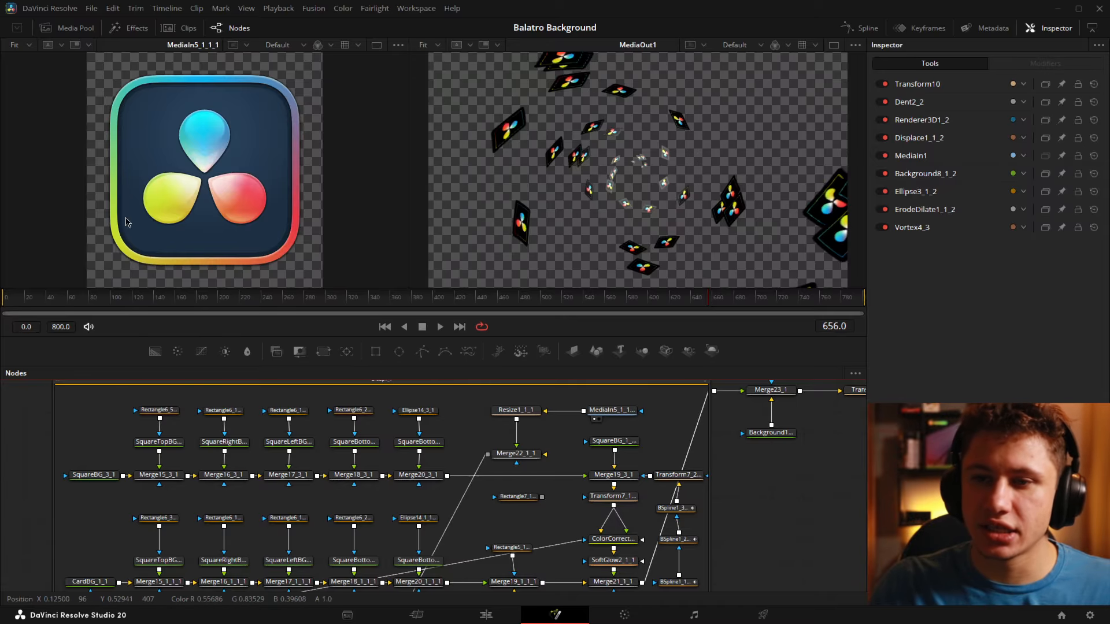
# Show SquareBG_3_1 in the second viewer beside the MediaIn5_1_1_1 logo reference, and select that background node
pyautogui.moveTo(94, 482); pyautogui.dragTo(610, 140)
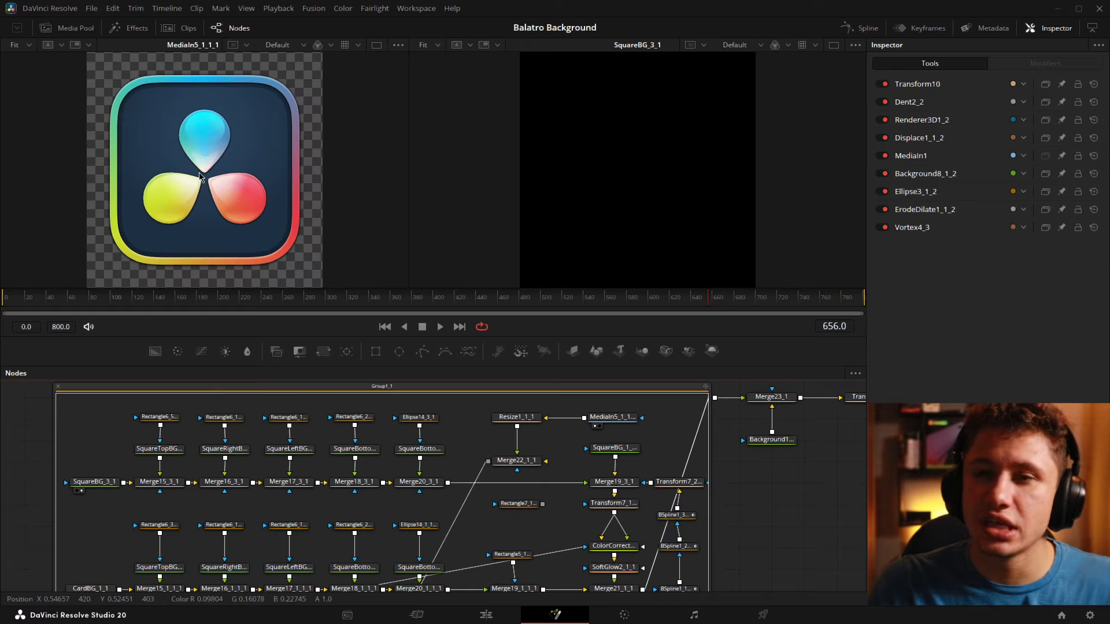
pyautogui.scroll(-2, 213, 172)
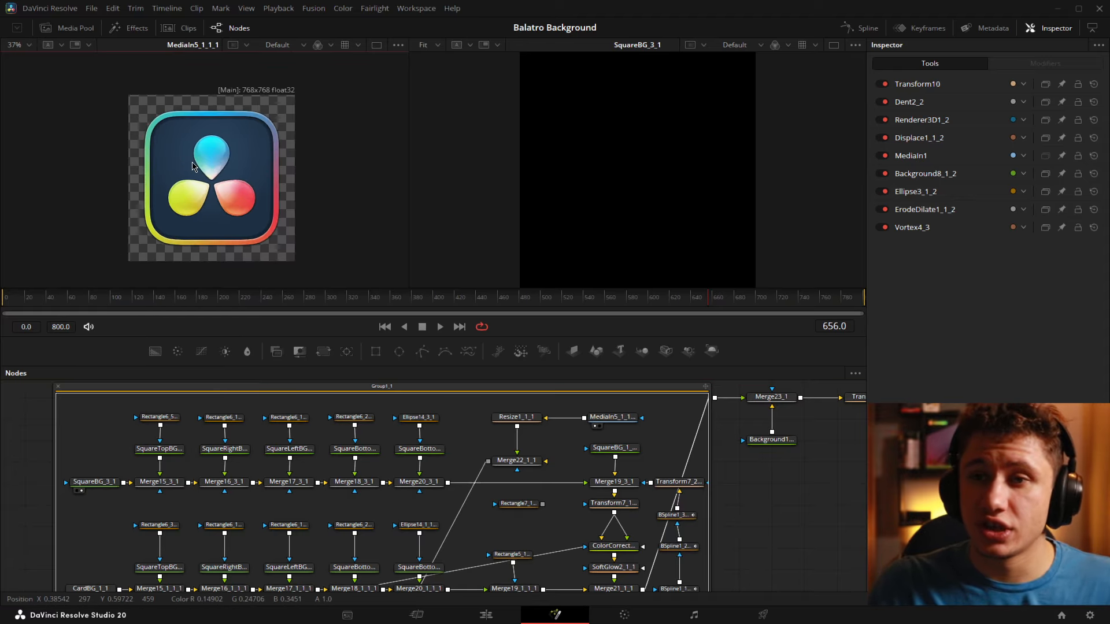
pyautogui.scroll(-2, 619, 154)
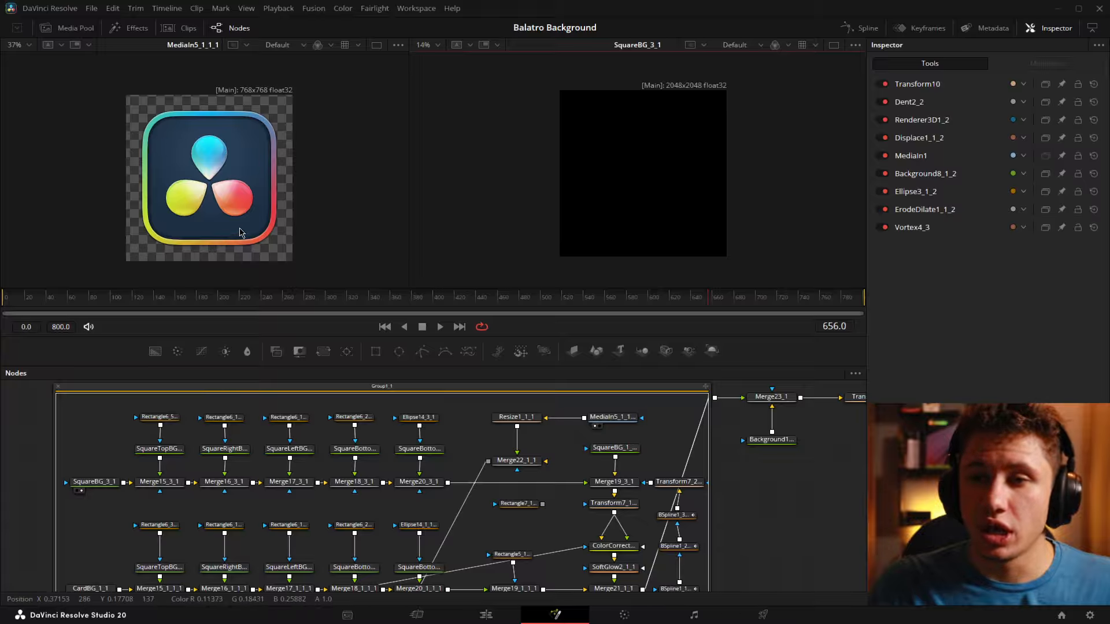
pyautogui.scroll(-1, 245, 160)
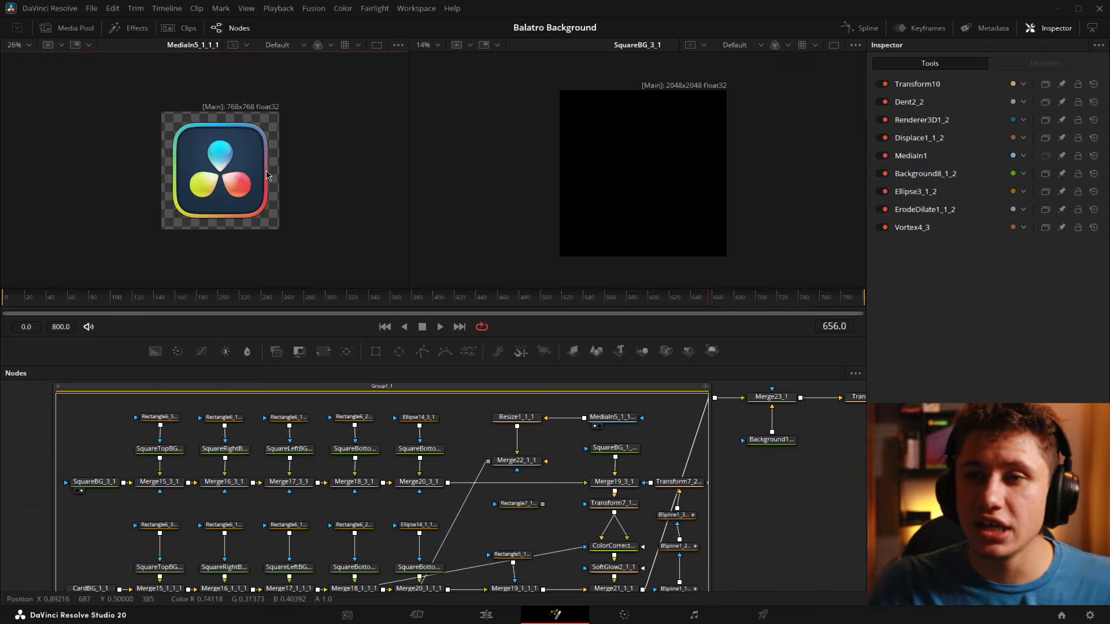
pyautogui.moveTo(267, 175); pyautogui.dragTo(269, 175)
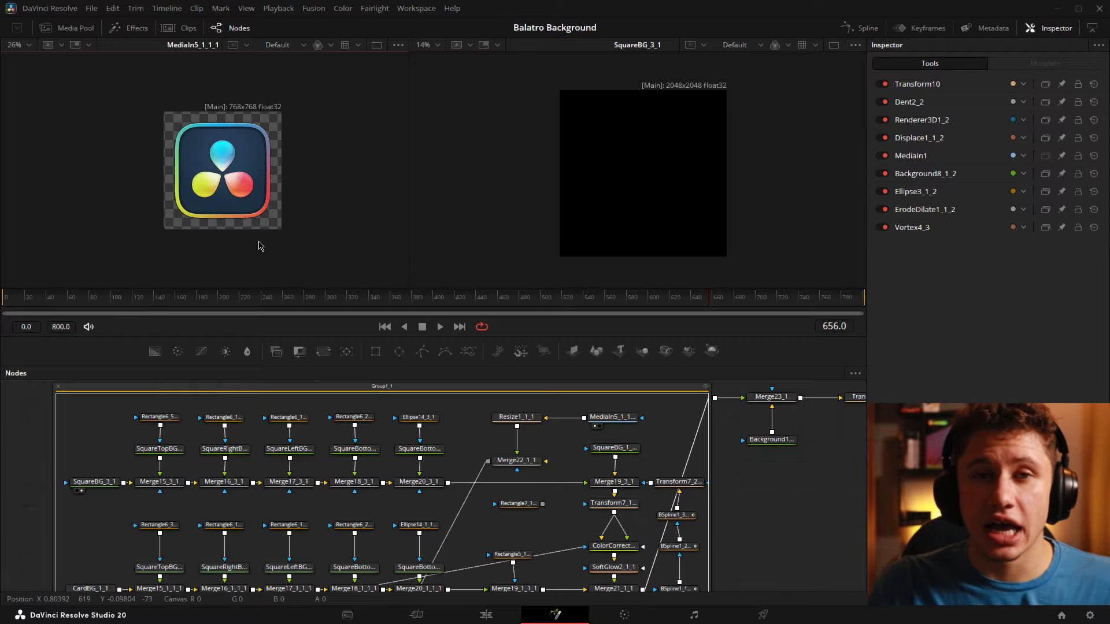
pyautogui.moveTo(190, 452); pyautogui.dragTo(232, 456)
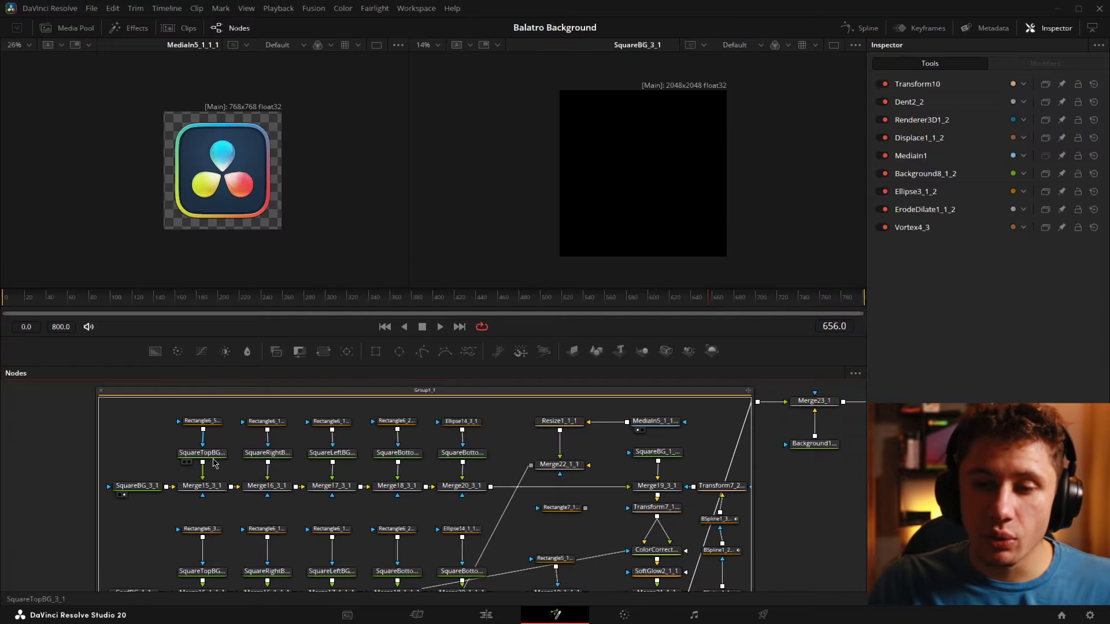
pyautogui.click(141, 486)
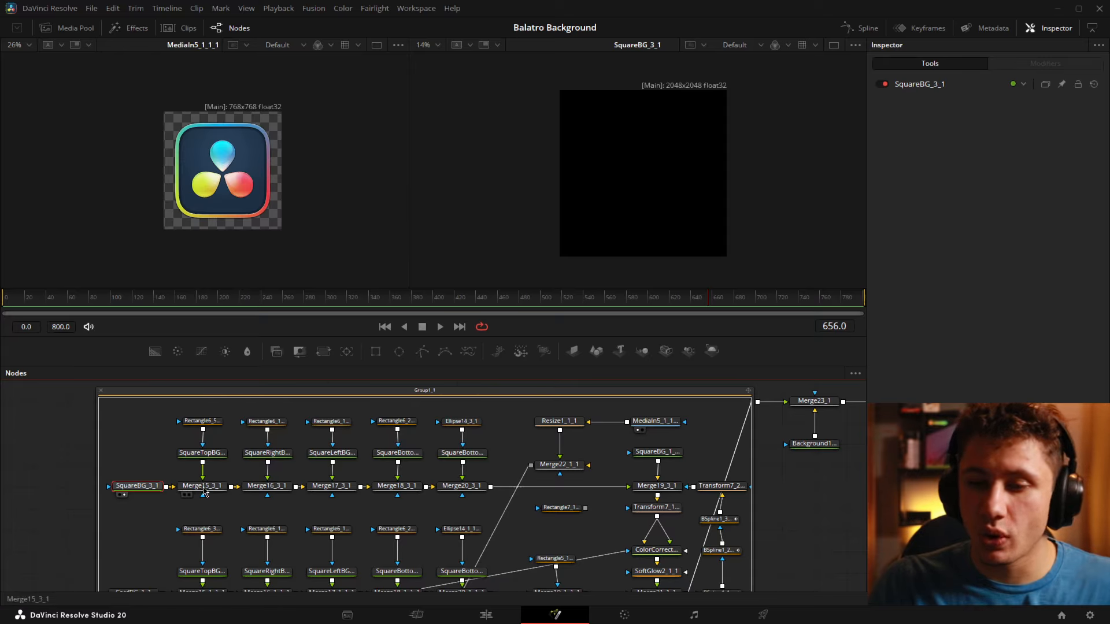
# Show SquareTopBG_3_1 in the second viewer, open its linear gradient settings, and compare its colors with the logo's upper edge
pyautogui.moveTo(219, 459); pyautogui.dragTo(668, 179)
pyautogui.scroll(2, 601, 189)
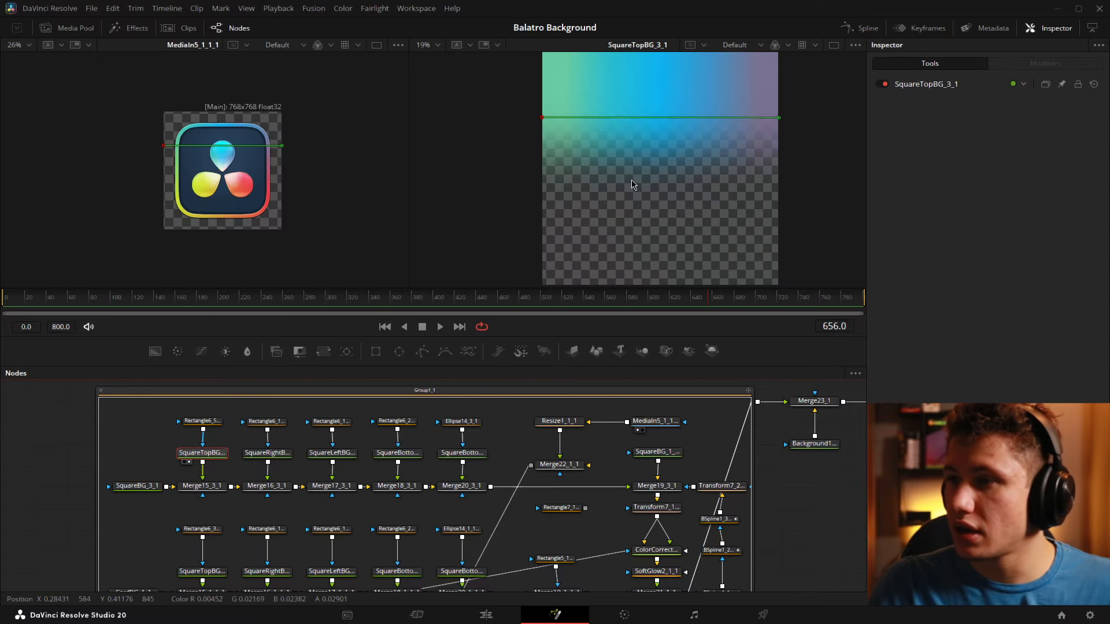
pyautogui.click(212, 453)
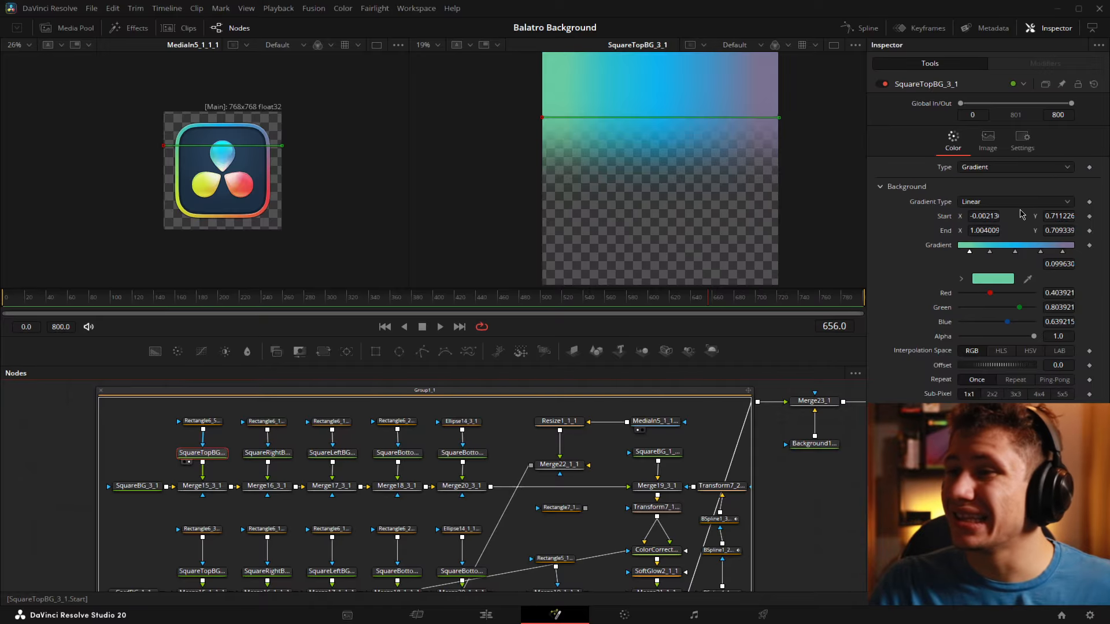
pyautogui.moveTo(695, 153); pyautogui.dragTo(696, 188)
pyautogui.scroll(2, 283, 175)
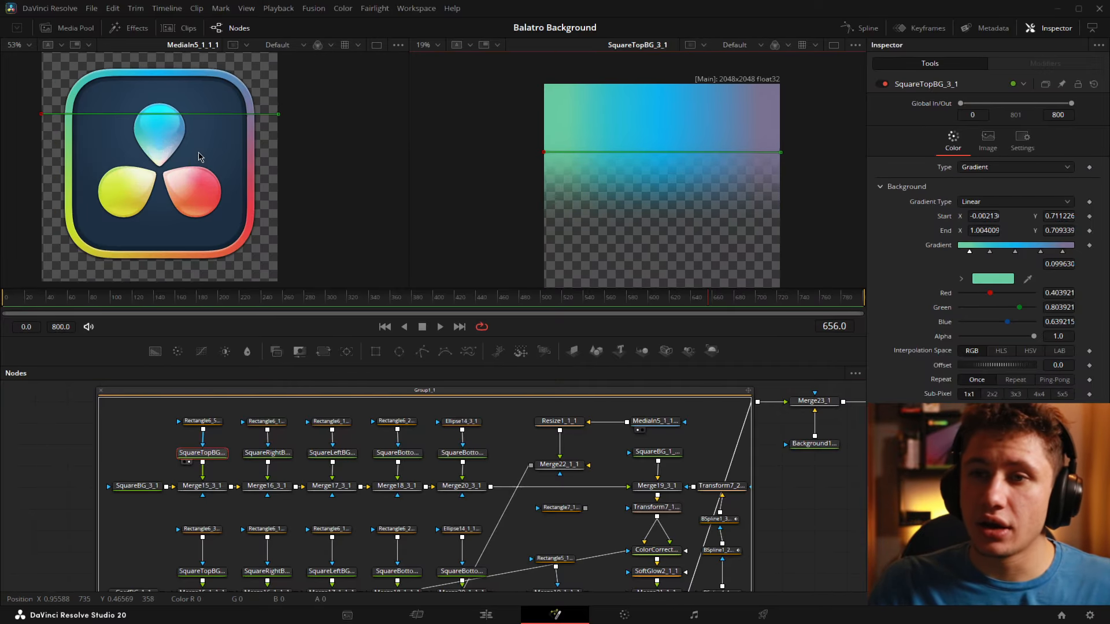
pyautogui.scroll(4, 200, 156)
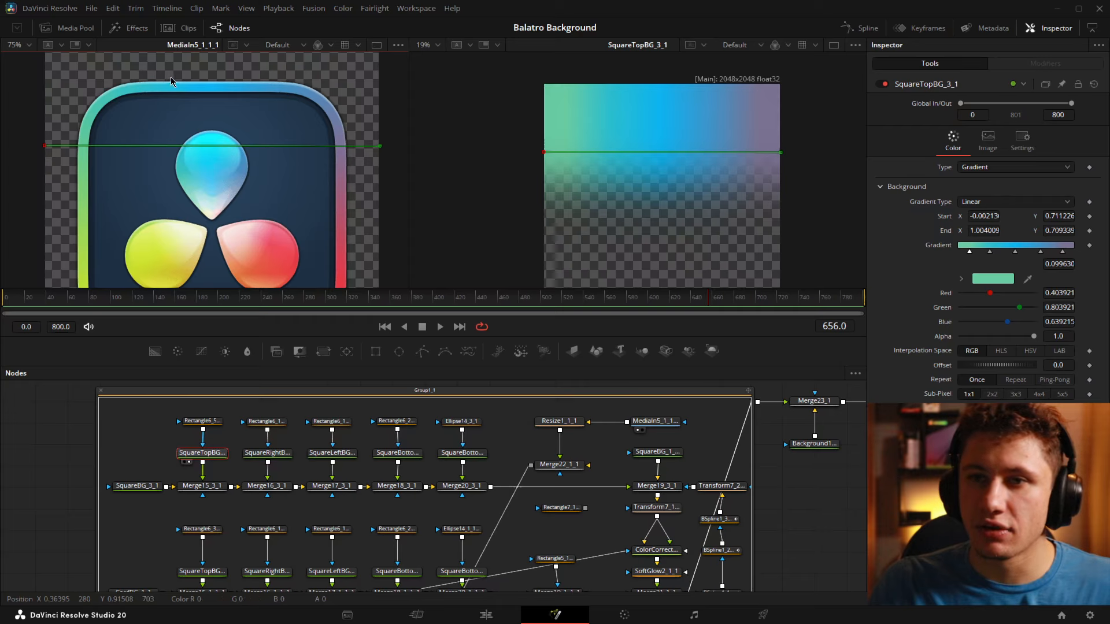
pyautogui.scroll(-4, 237, 186)
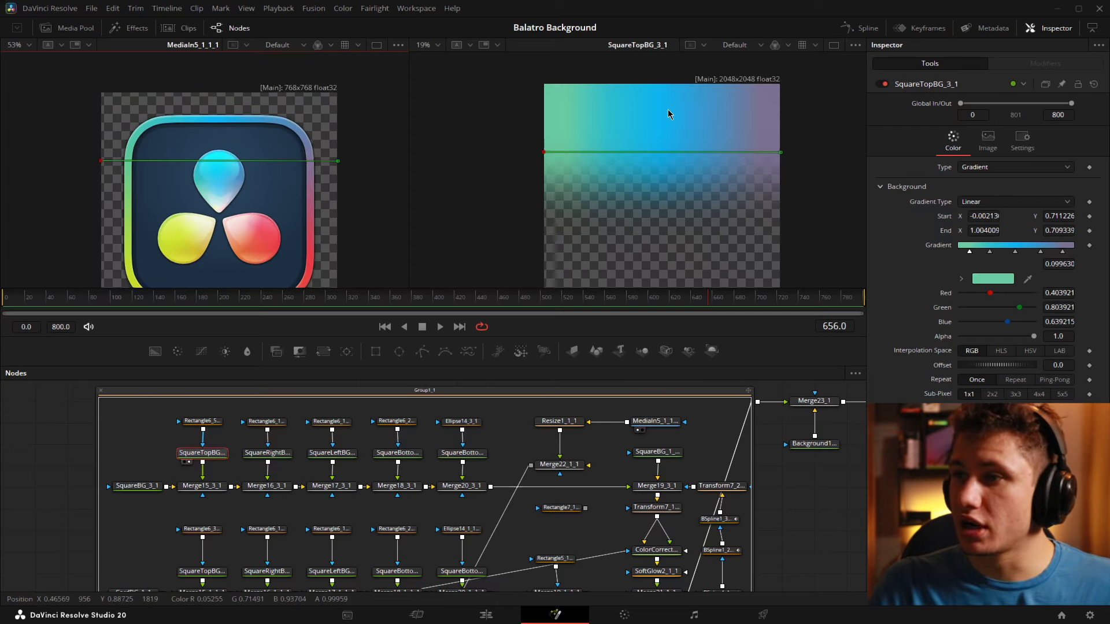
# View the SquareRightBG_3_1, SquareLeftBG_3_1 and SquareBottomBG_4_1 gradients in turn and compare them with the logo reference
pyautogui.scroll(-2, 677, 170)
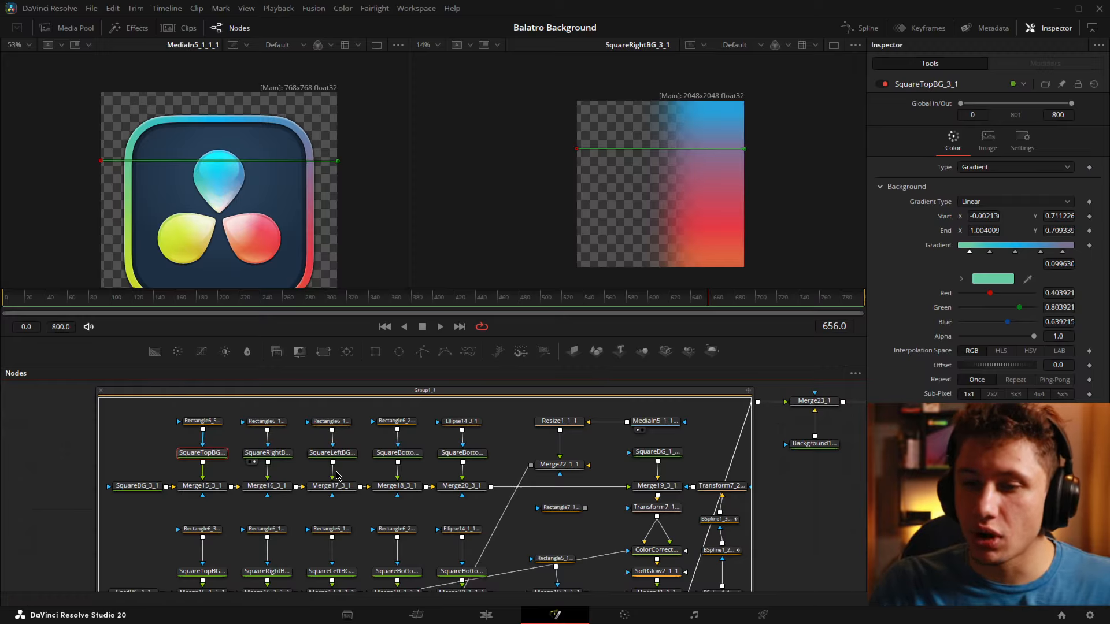
pyautogui.click(319, 462)
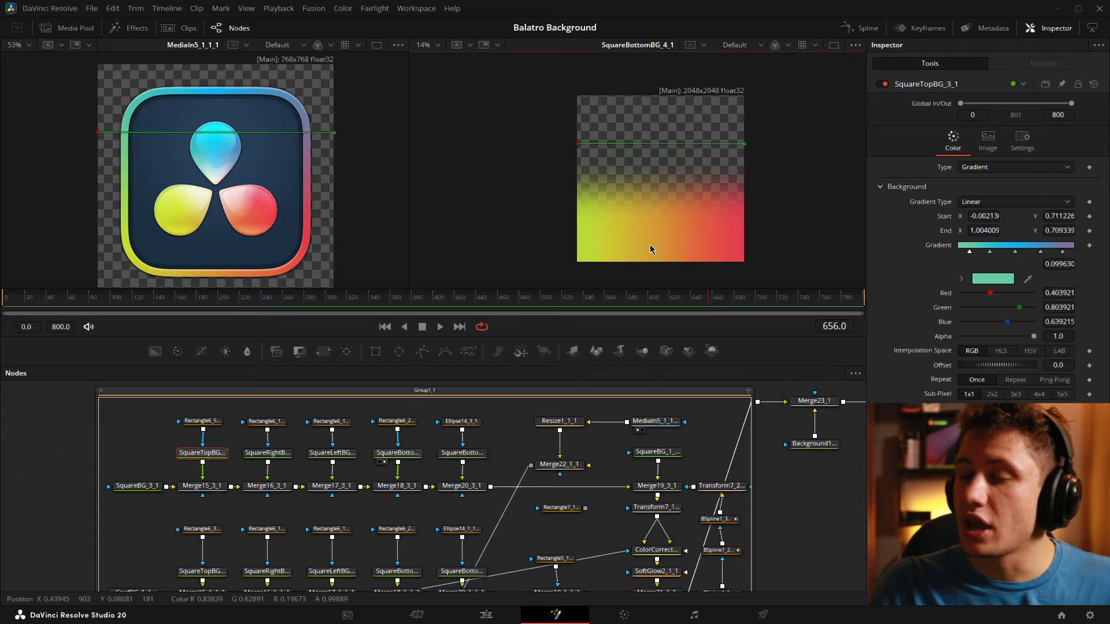
pyautogui.moveTo(650, 244); pyautogui.dragTo(650, 235)
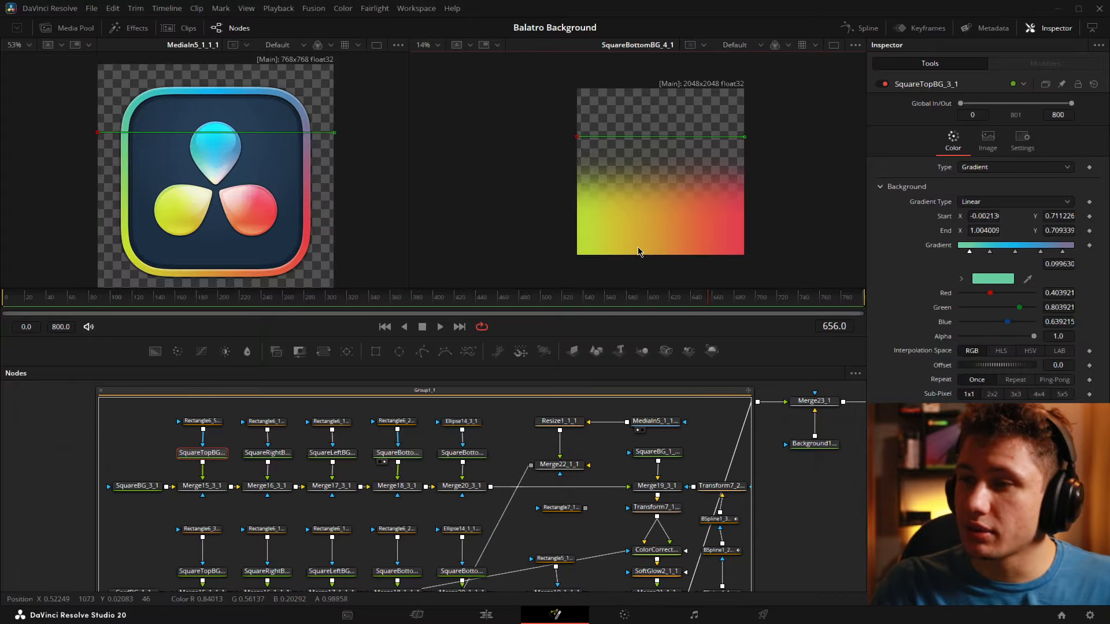
pyautogui.scroll(3, 307, 185)
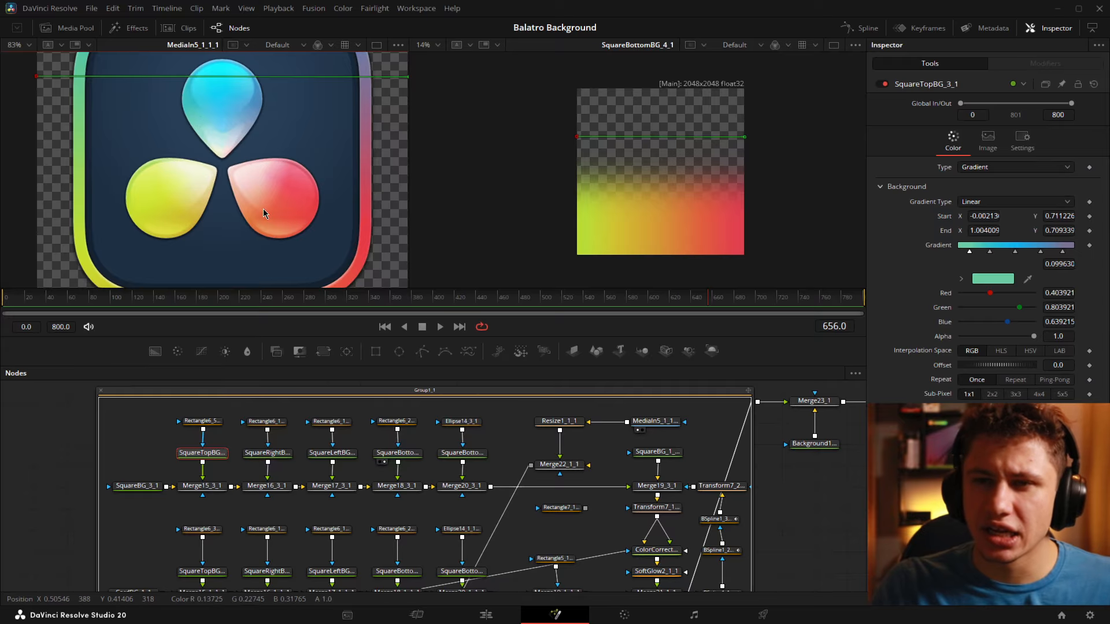
# View SquareBottomBG_1_3_1 and the combined gradient of Merge20_3_1 in the second viewer, comparing it with the logo reference
pyautogui.click(449, 462)
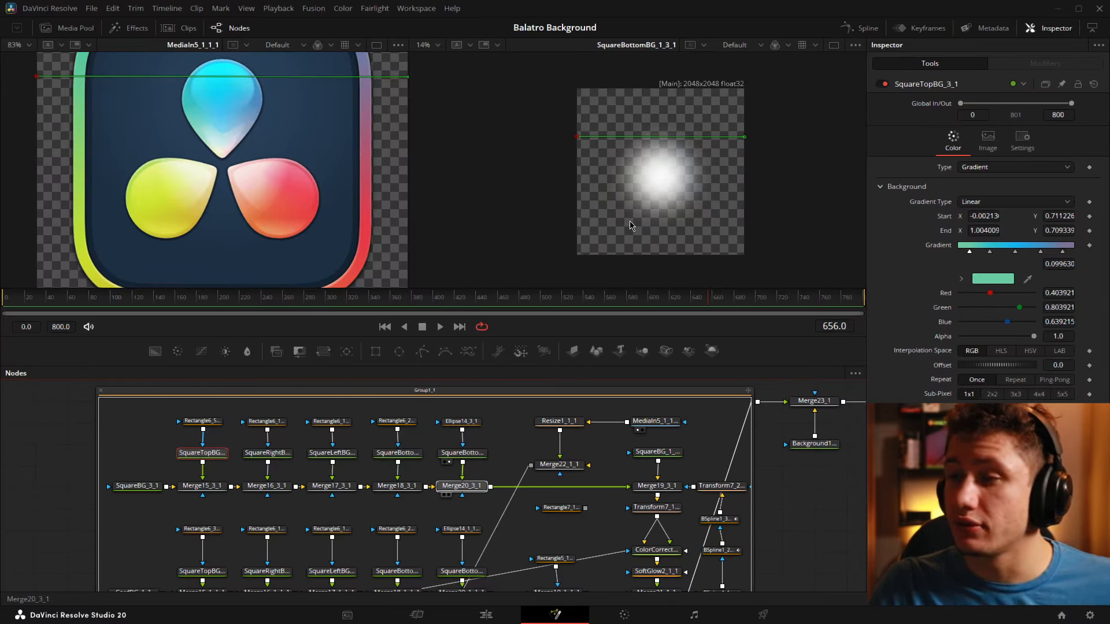
pyautogui.press('2')
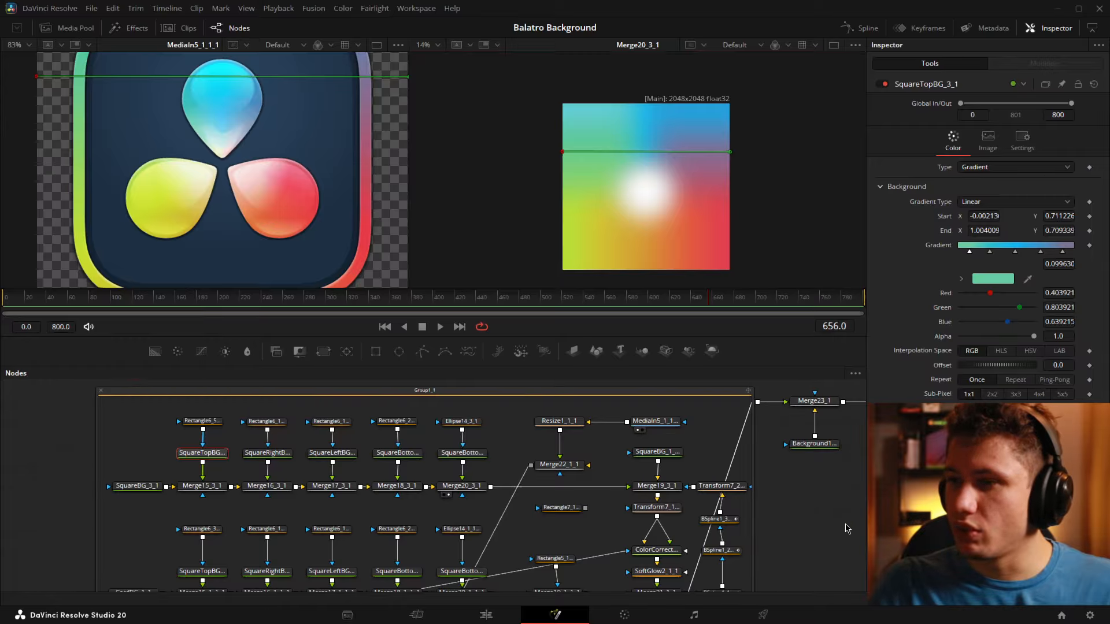
pyautogui.scroll(-3, 304, 182)
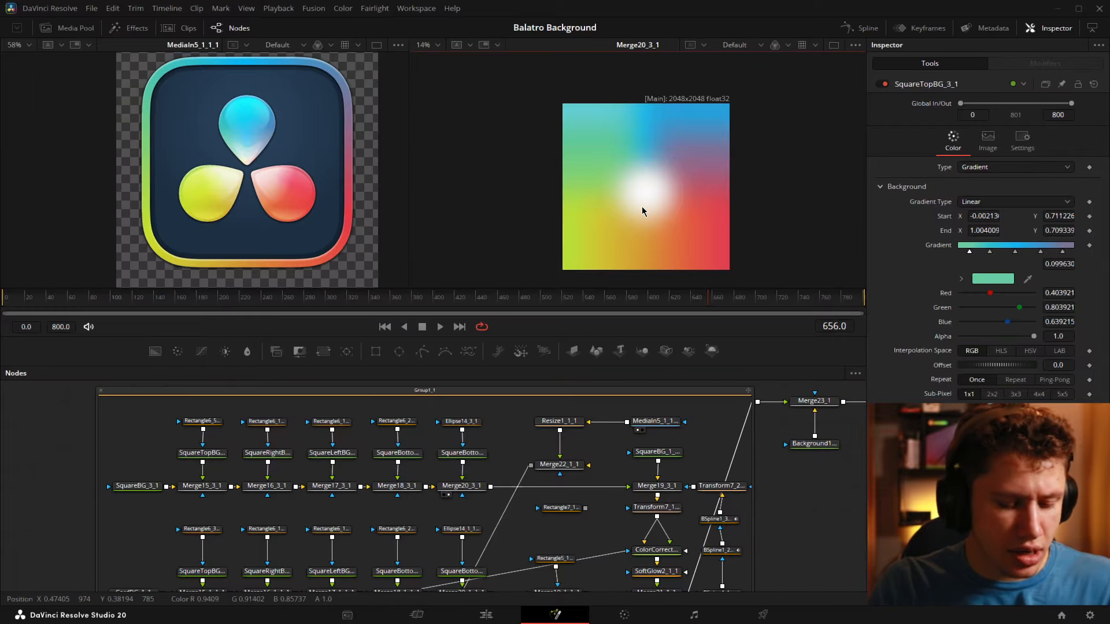
pyautogui.scroll(1, 641, 206)
pyautogui.scroll(-2, 648, 196)
pyautogui.scroll(-2, 269, 201)
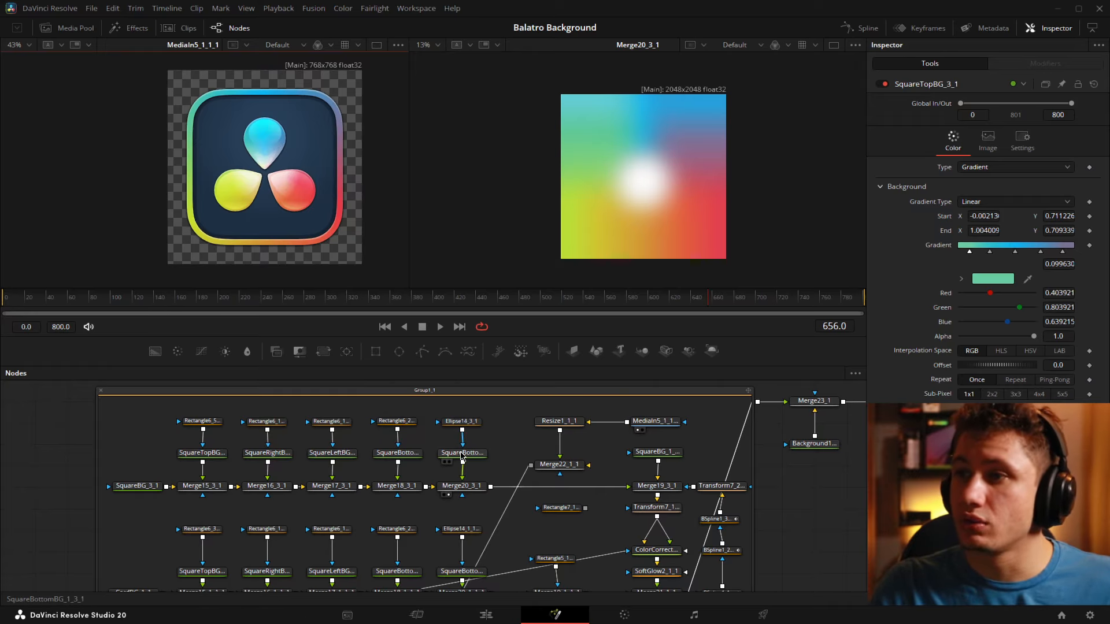
# Select the row of mask nodes from Rectangle6_5_1 to Ellipse14_3_1, and show the mask settings of Rectangle6_5_1
pyautogui.moveTo(461, 453); pyautogui.dragTo(446, 467)
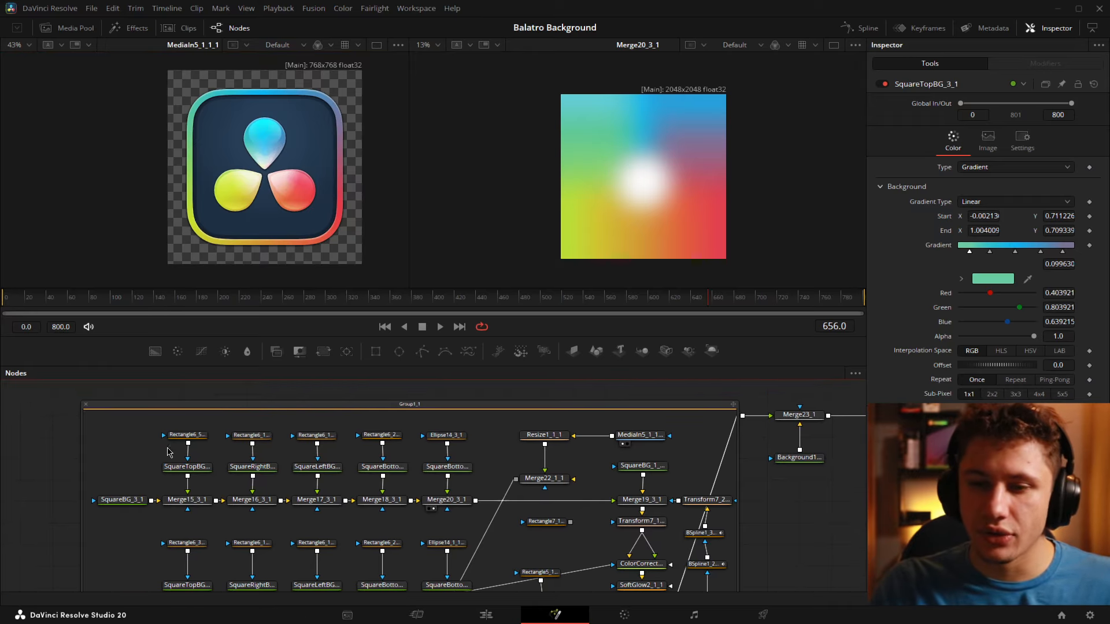
pyautogui.moveTo(130, 426); pyautogui.dragTo(488, 445)
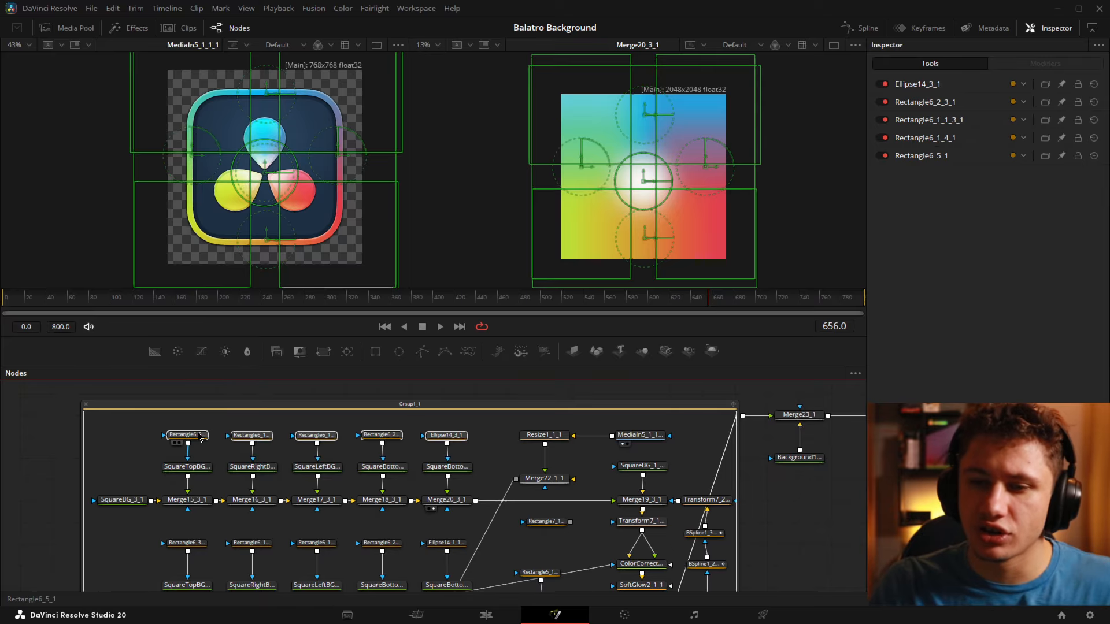
pyautogui.click(198, 436)
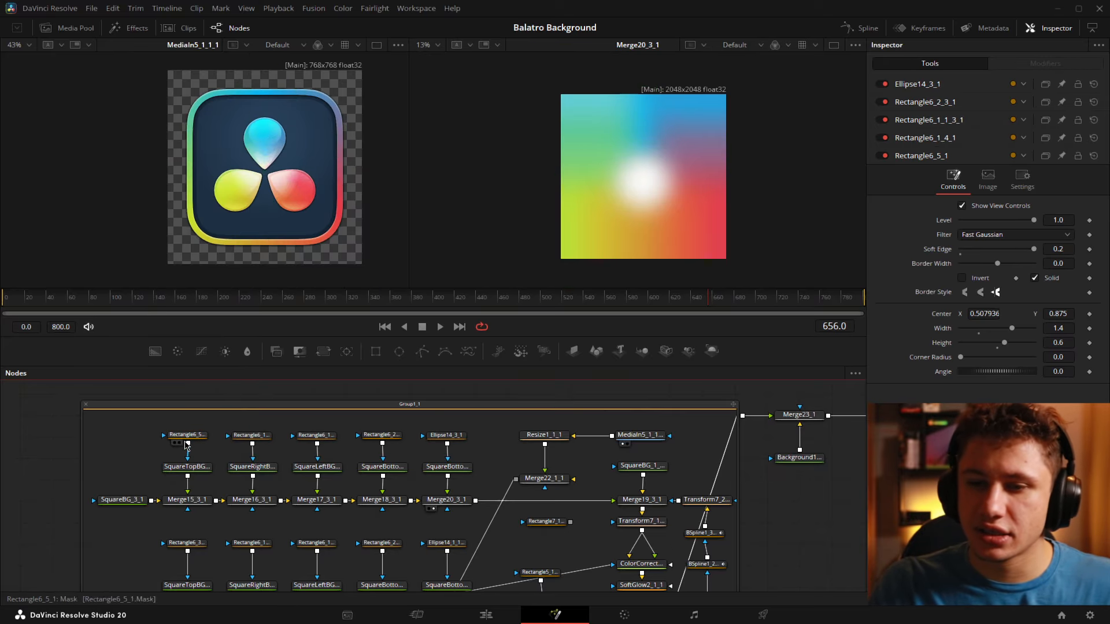
pyautogui.click(186, 436)
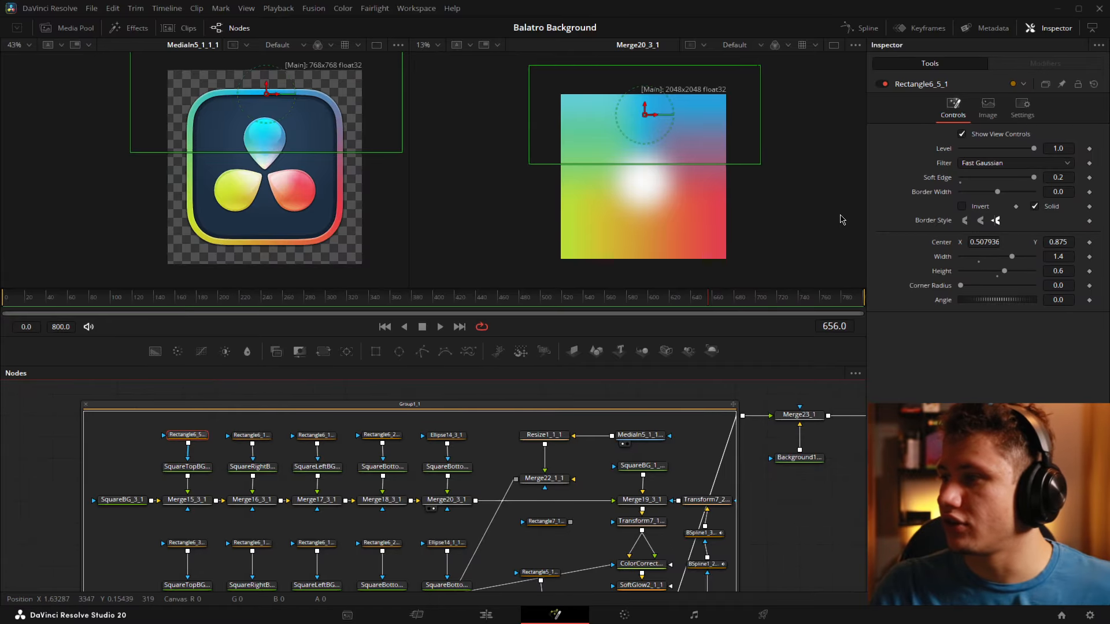
# Select BSpline1_3_1 to inspect its petal outline, and show the logo mask from Transform7_2_1 in the second viewer
pyautogui.moveTo(604, 469); pyautogui.dragTo(513, 463)
pyautogui.moveTo(651, 473); pyautogui.dragTo(580, 456)
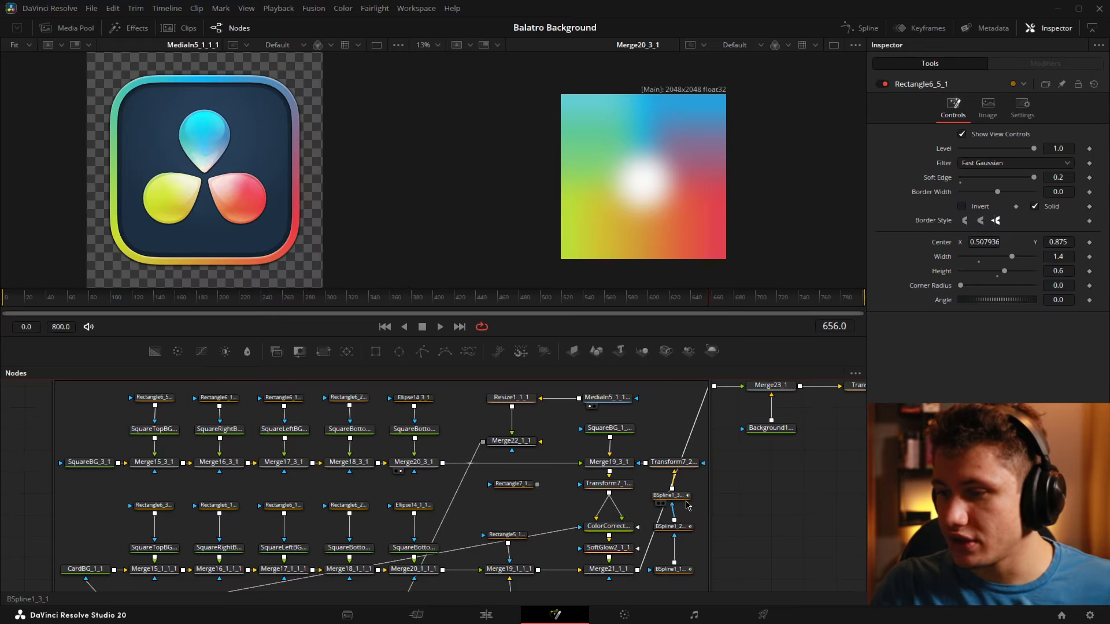
pyautogui.click(671, 495)
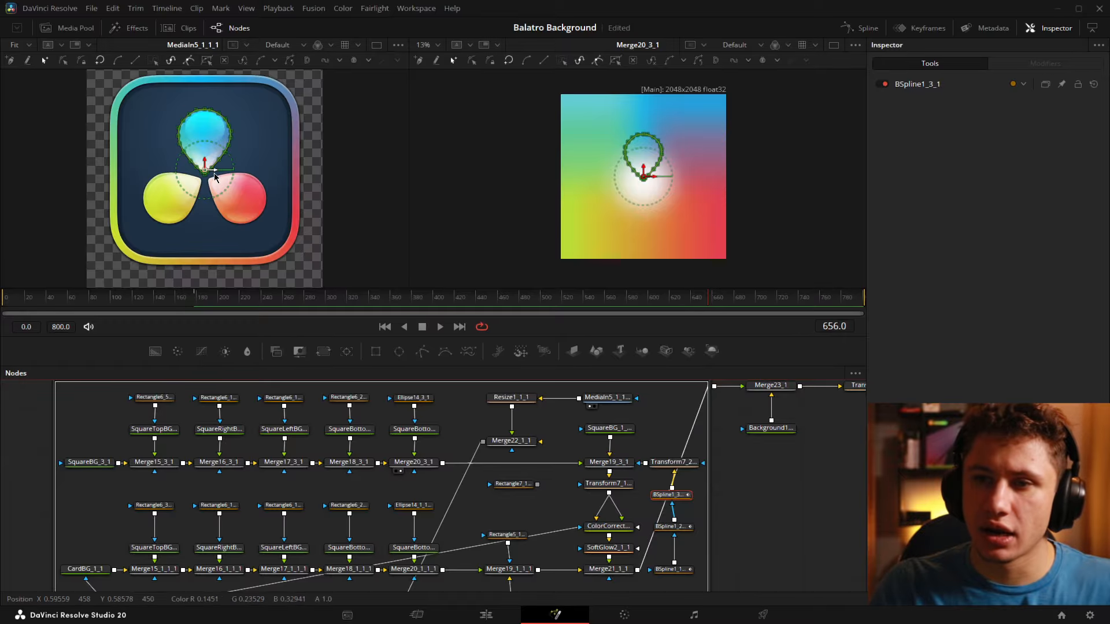
pyautogui.scroll(4, 673, 466)
pyautogui.moveTo(595, 496); pyautogui.dragTo(601, 483)
pyautogui.moveTo(587, 437); pyautogui.dragTo(597, 545)
pyautogui.click(595, 457)
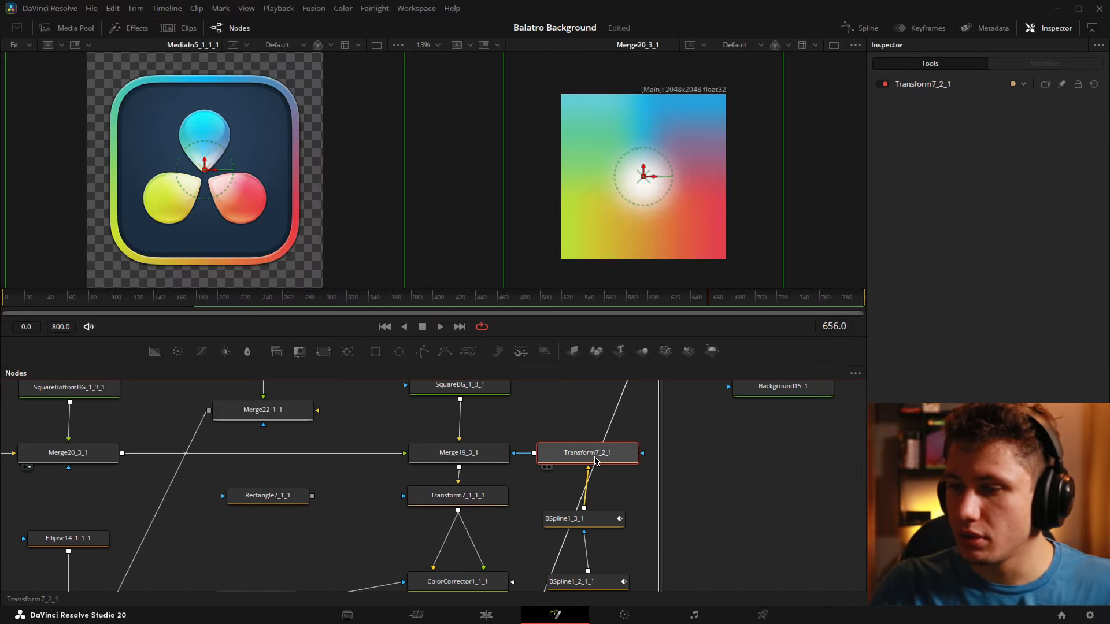
pyautogui.press('2')
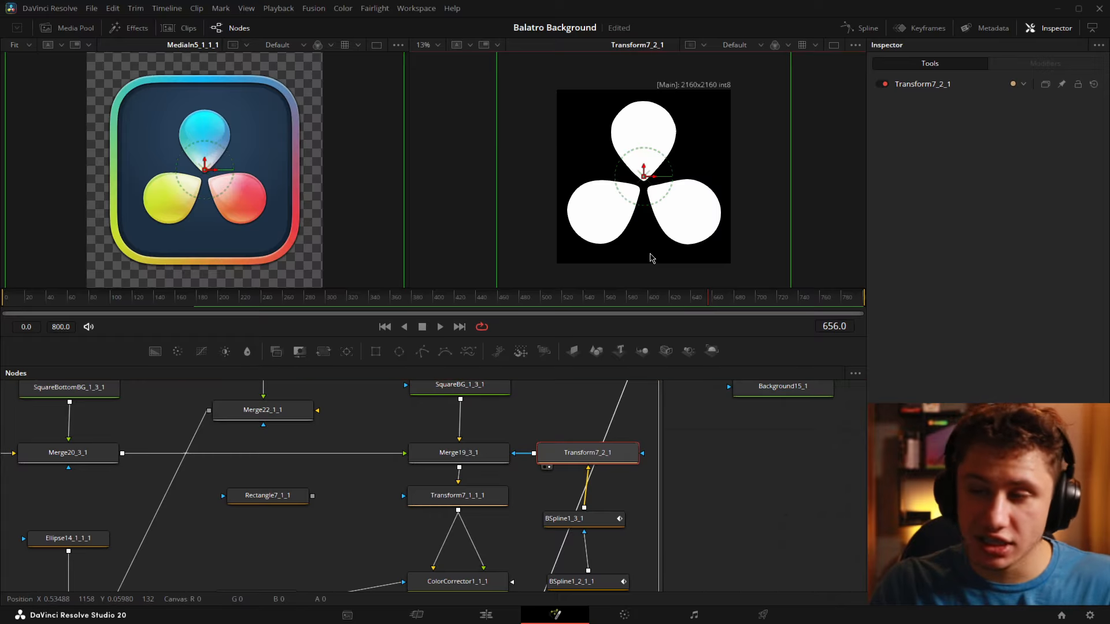
# Select SquareBG_1_3_1 and show the masked gradient petals of Merge19_3_1 in the second viewer beside the logo reference
pyautogui.hotkey('ctrl', 'f')
pyautogui.scroll(-3, 662, 178)
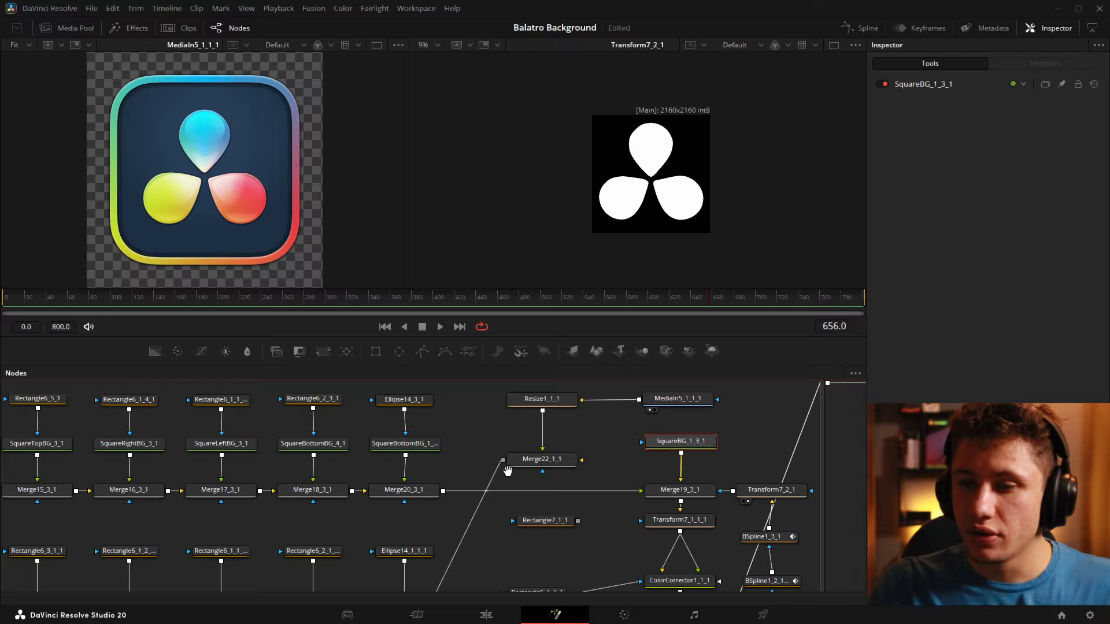
pyautogui.moveTo(507, 470); pyautogui.dragTo(348, 470)
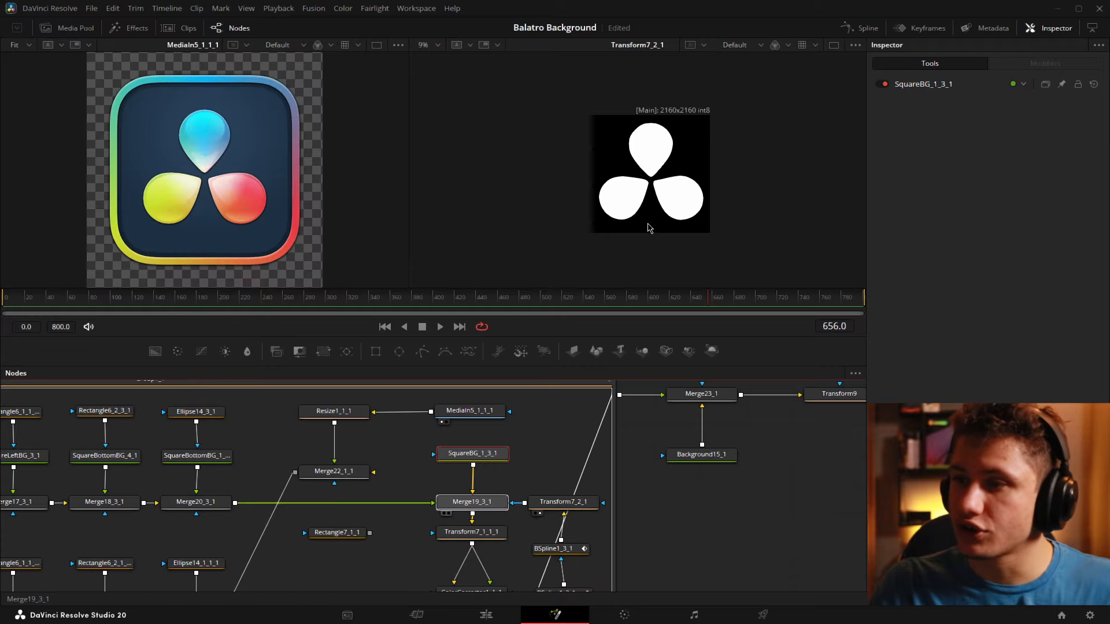
pyautogui.press('2')
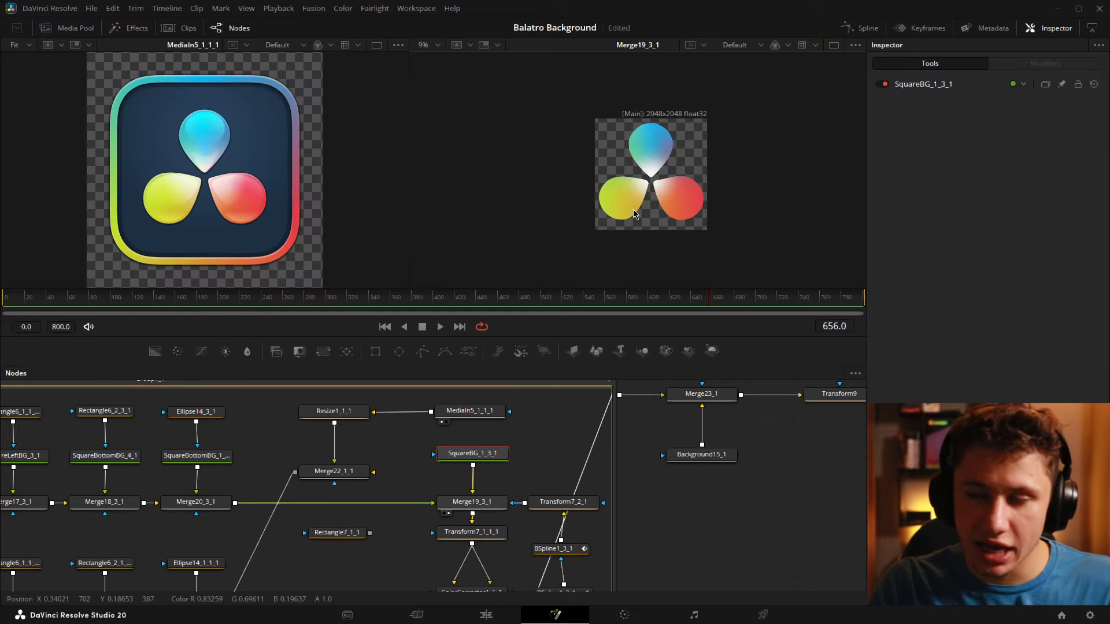
pyautogui.hotkey('ctrl', 'f')
pyautogui.scroll(-2, 665, 75)
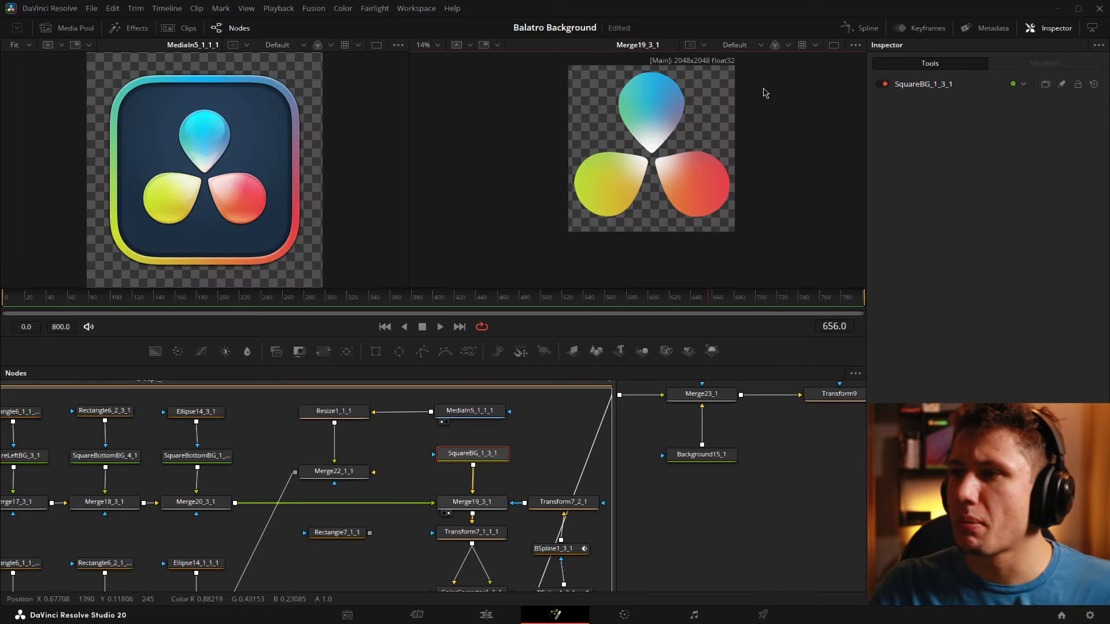
# View the Transform7_1_1_1, ColorCorrector1_1_1 and SoftGlow2_1_1 outputs one after another in the second viewer
pyautogui.moveTo(559, 479); pyautogui.dragTo(599, 420)
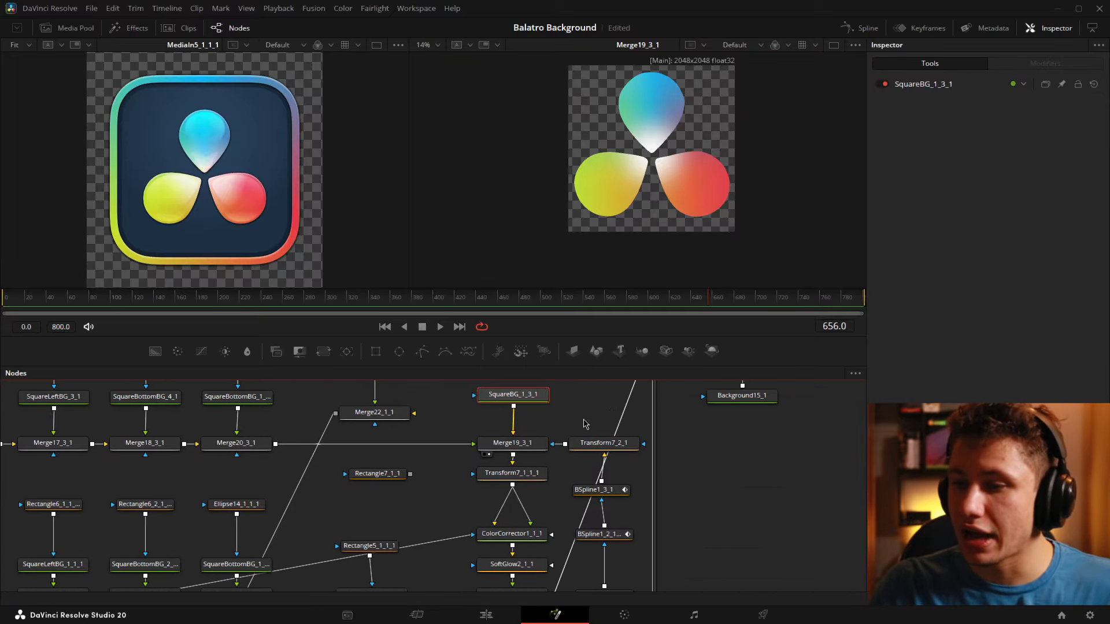
pyautogui.click(511, 473)
pyautogui.press('2')
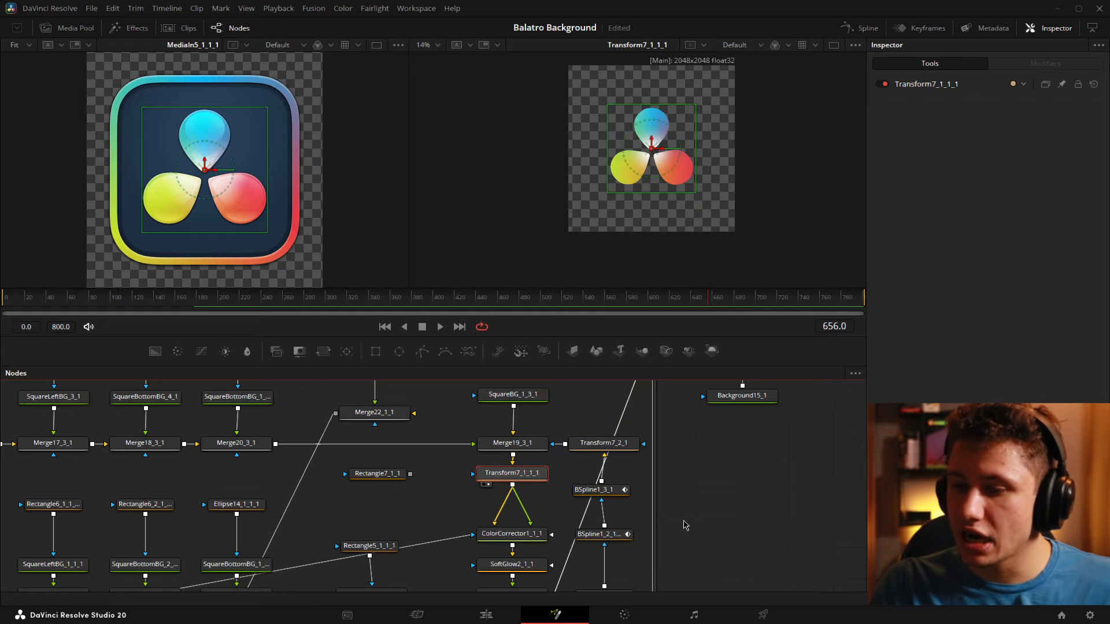
pyautogui.scroll(-2, 680, 525)
pyautogui.click(549, 495)
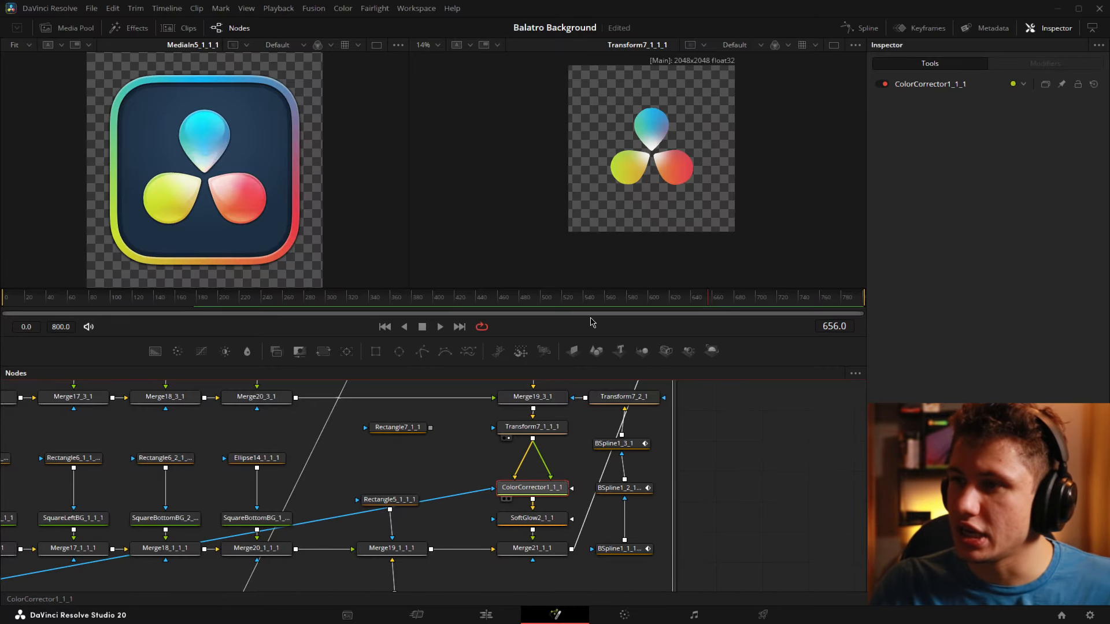
pyautogui.press('2')
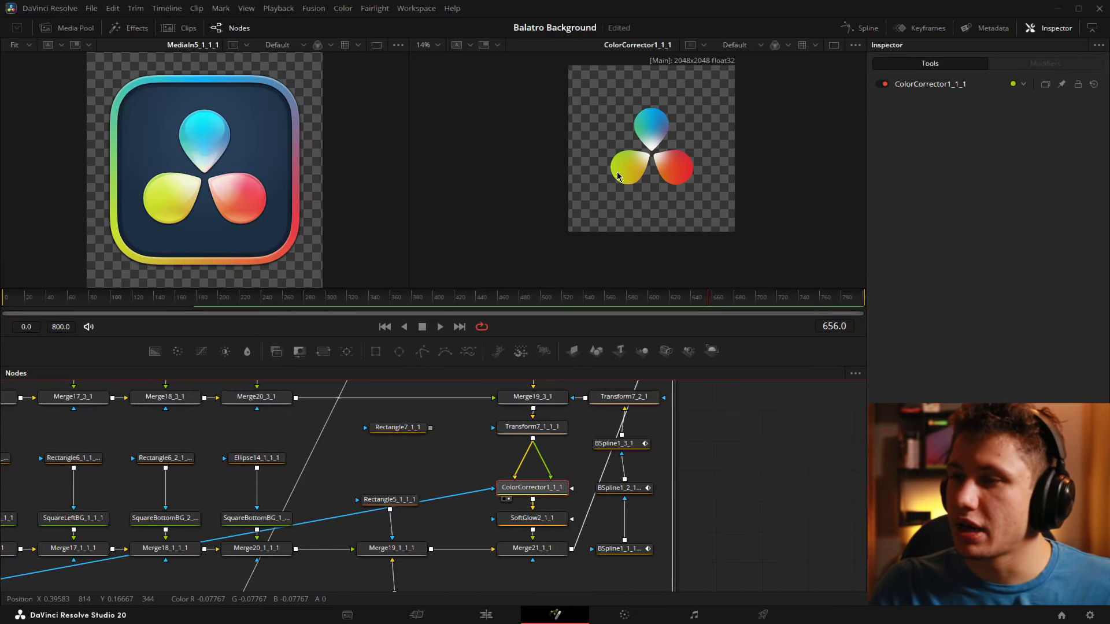
pyautogui.click(543, 522)
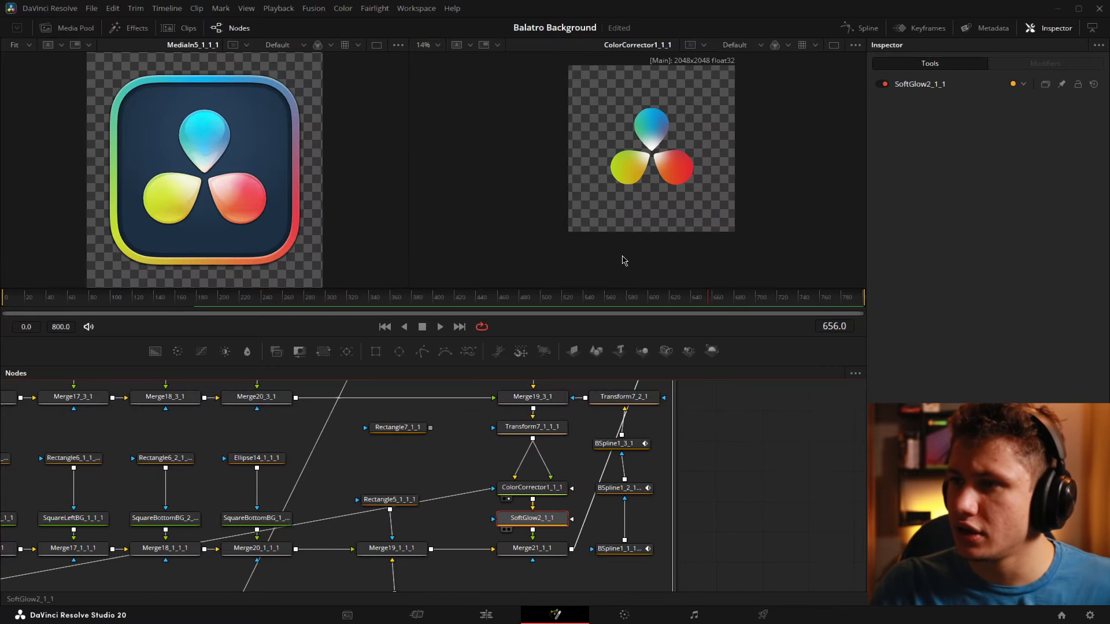
pyautogui.press('2')
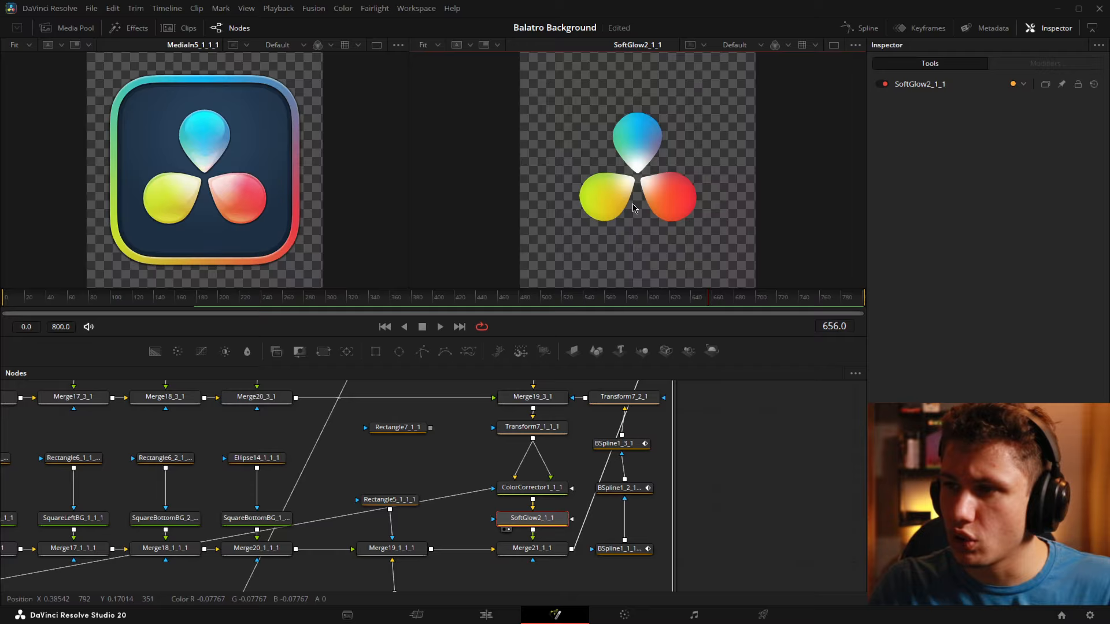
pyautogui.click(542, 528)
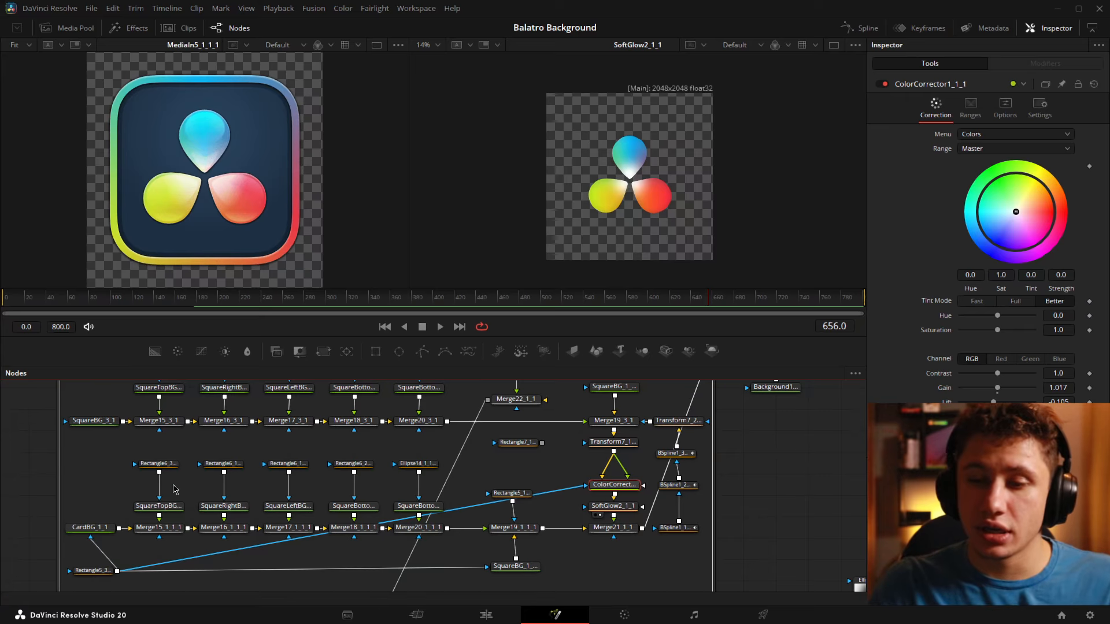
# View the SquareTopBG_1_1_1 gradient in the second viewer and inspect its upper edge up close
pyautogui.moveTo(177, 488); pyautogui.dragTo(271, 468)
pyautogui.moveTo(364, 466); pyautogui.dragTo(376, 514)
pyautogui.moveTo(407, 404); pyautogui.dragTo(456, 416)
pyautogui.moveTo(387, 518); pyautogui.dragTo(398, 489)
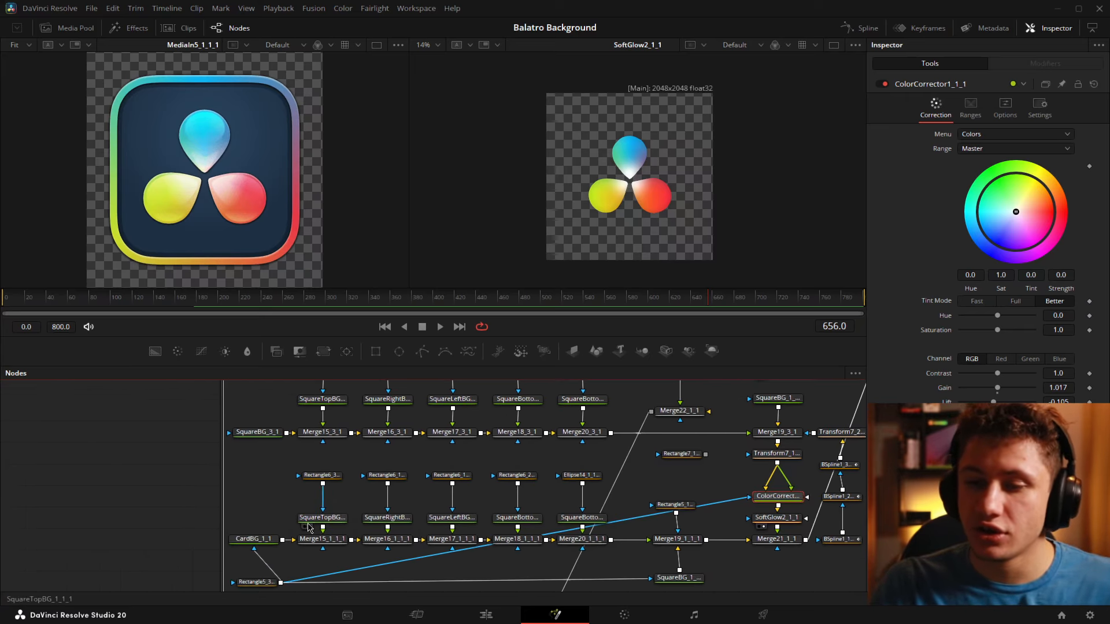
pyautogui.moveTo(322, 517); pyautogui.dragTo(616, 208)
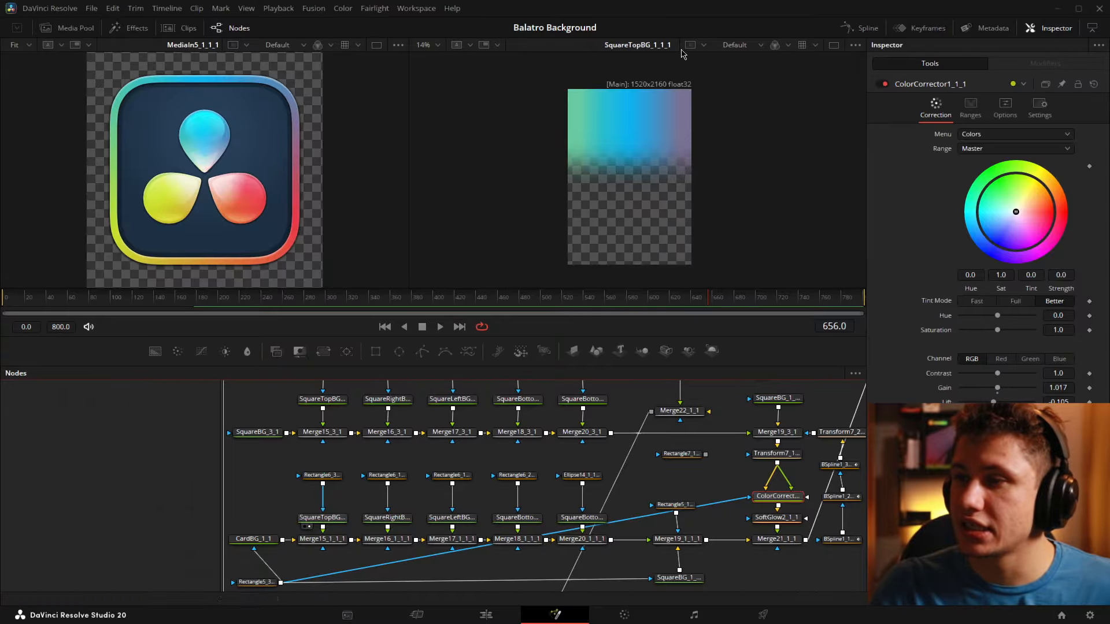
pyautogui.scroll(3, 590, 90)
pyautogui.moveTo(797, 86); pyautogui.dragTo(724, 94)
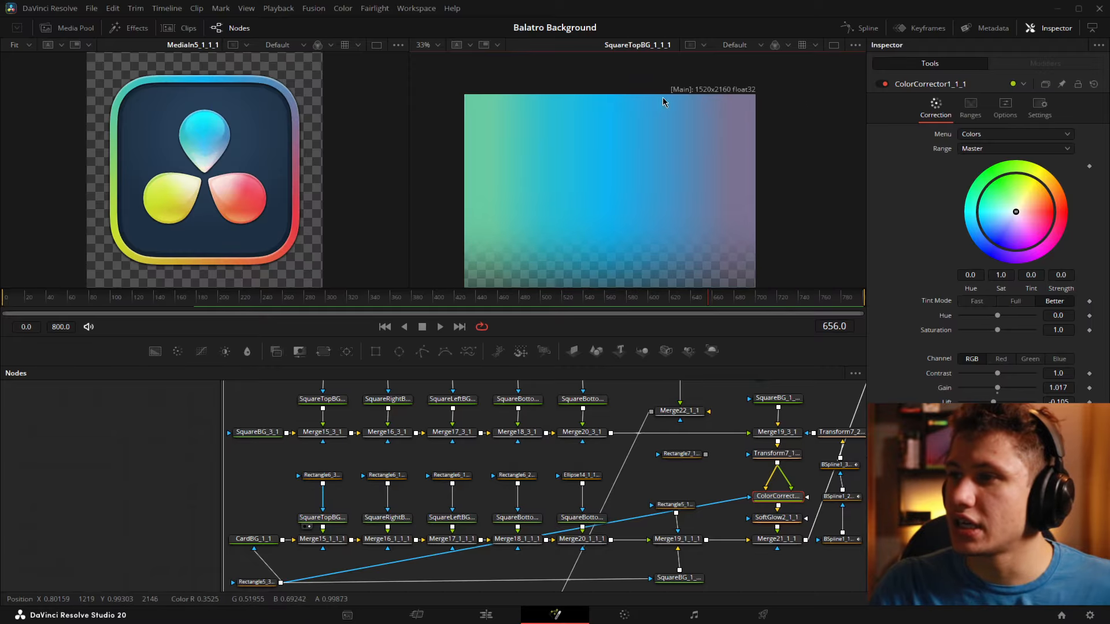
pyautogui.scroll(-3, 598, 171)
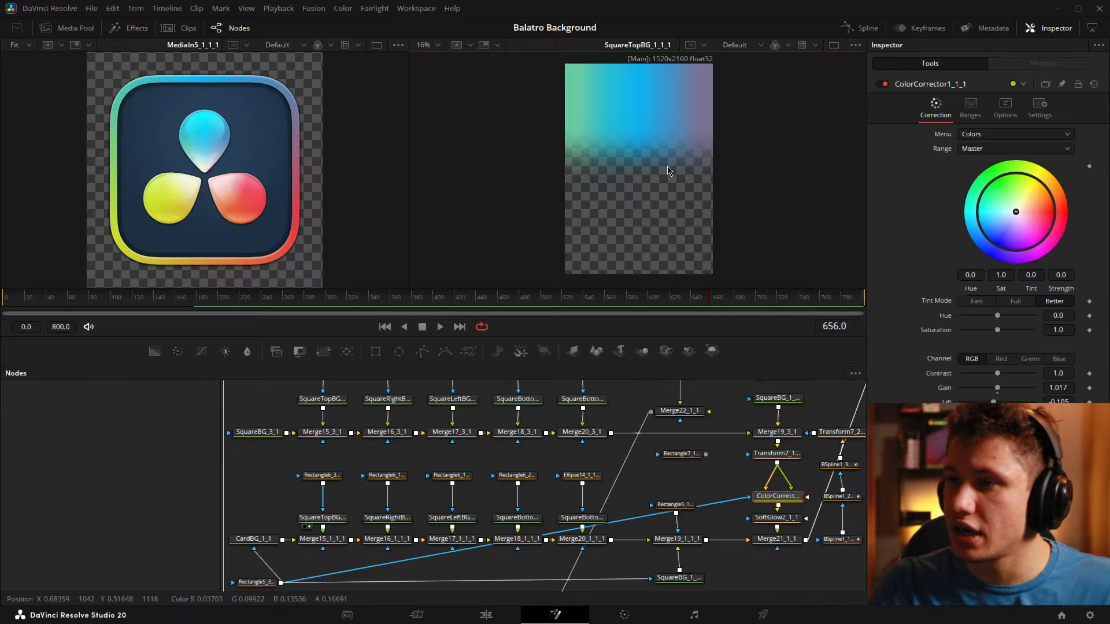
# View the SquareRightBG_1_1_1, SquareLeftBG_1_1_1, SquareBottomBG_2_1_1 and SquareBottomBG_1_1_1 backgrounds in turn in the second viewer
pyautogui.click(373, 526)
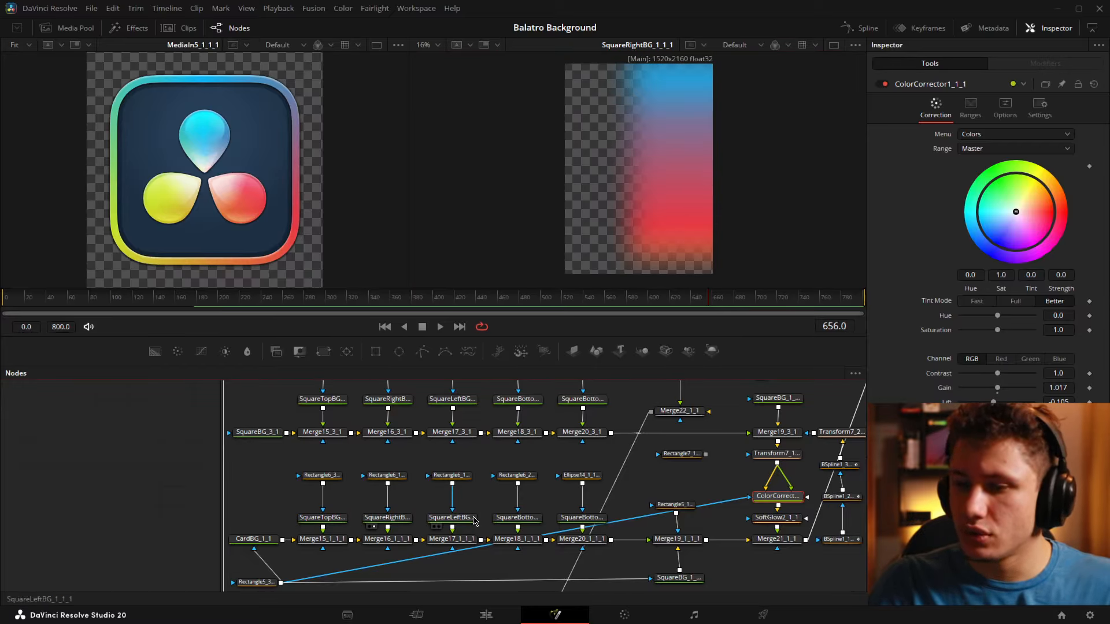
pyautogui.click(439, 526)
pyautogui.click(504, 527)
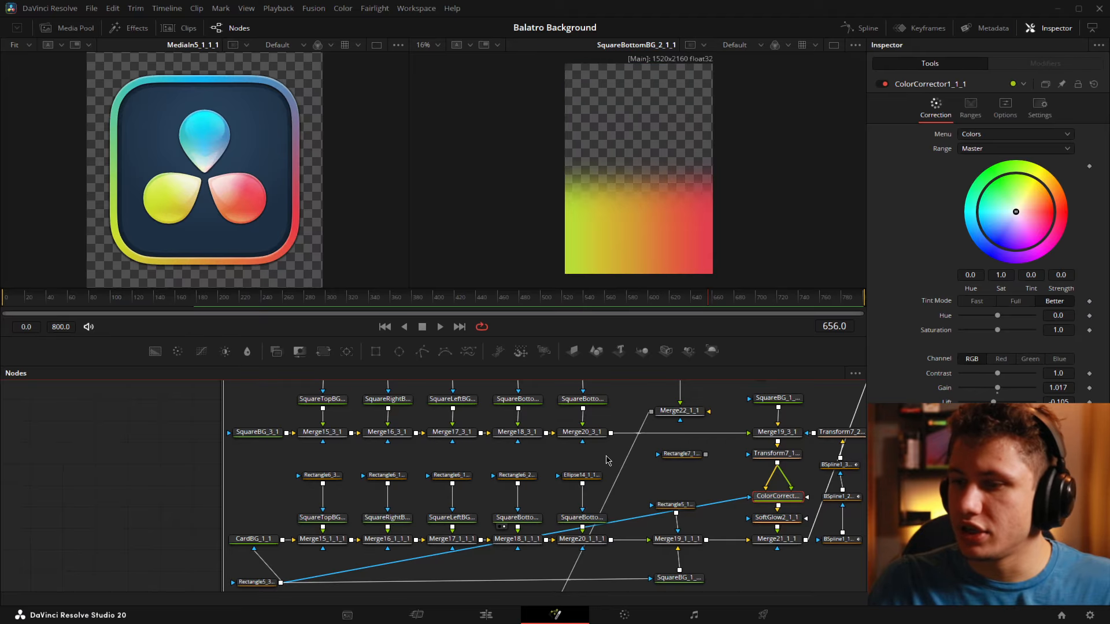
pyautogui.click(569, 527)
# View the combined gradient background at Merge20_1_1_1 in the second viewer
pyautogui.moveTo(455, 433); pyautogui.dragTo(463, 448)
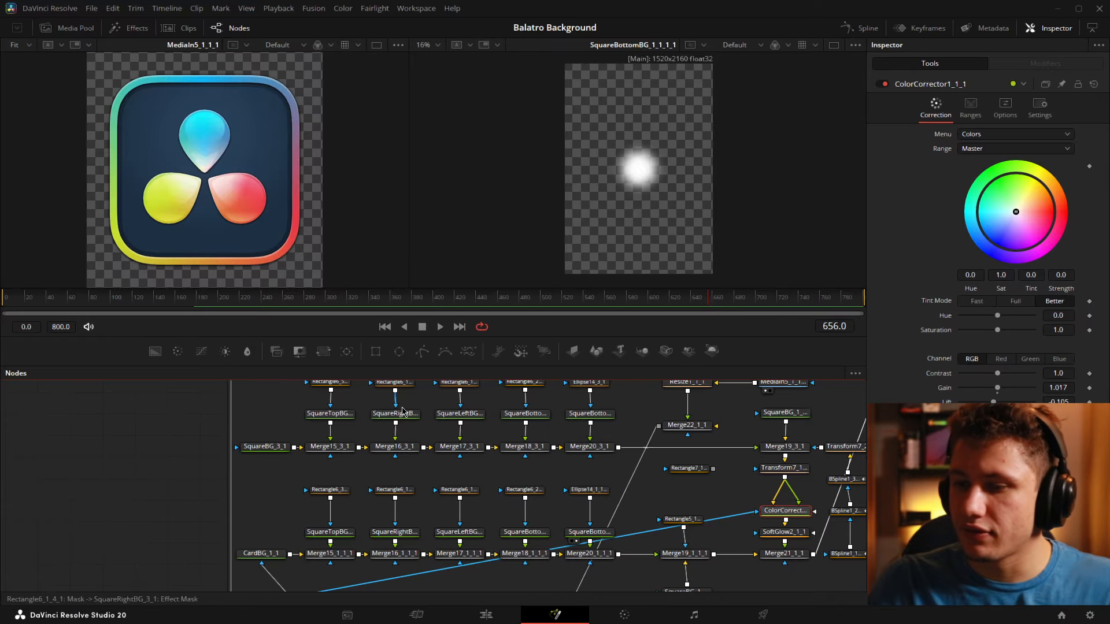
pyautogui.click(576, 563)
pyautogui.moveTo(599, 545); pyautogui.dragTo(499, 478)
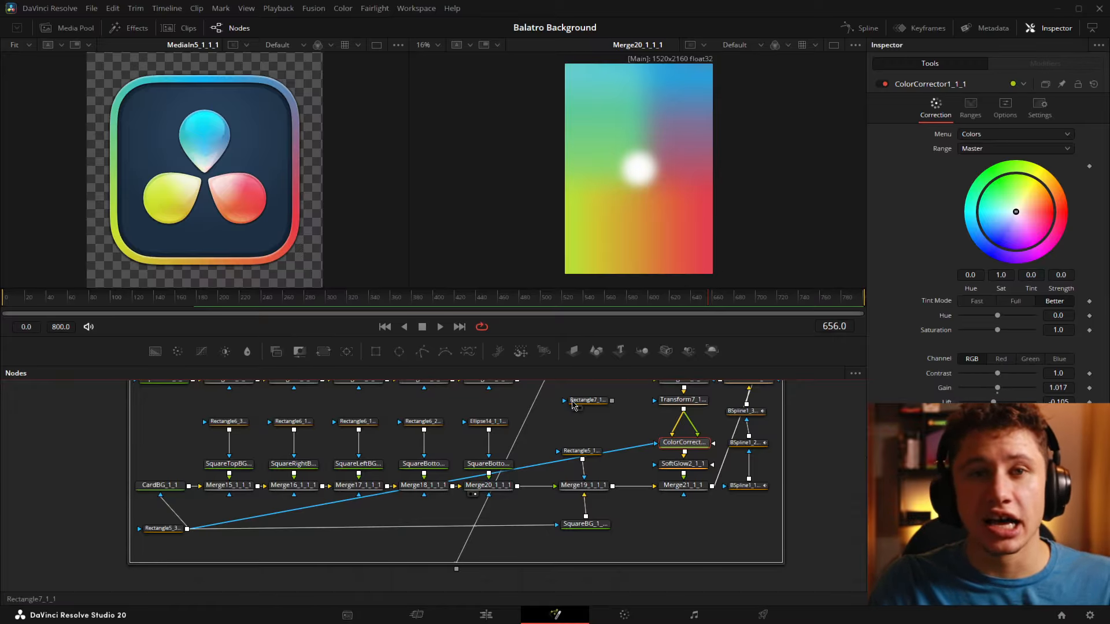
# View Merge19_1_1_1 in the second viewer and examine the settings of its Rectangle5_1_1_1 border mask
pyautogui.moveTo(599, 486); pyautogui.dragTo(644, 224)
pyautogui.click(818, 498)
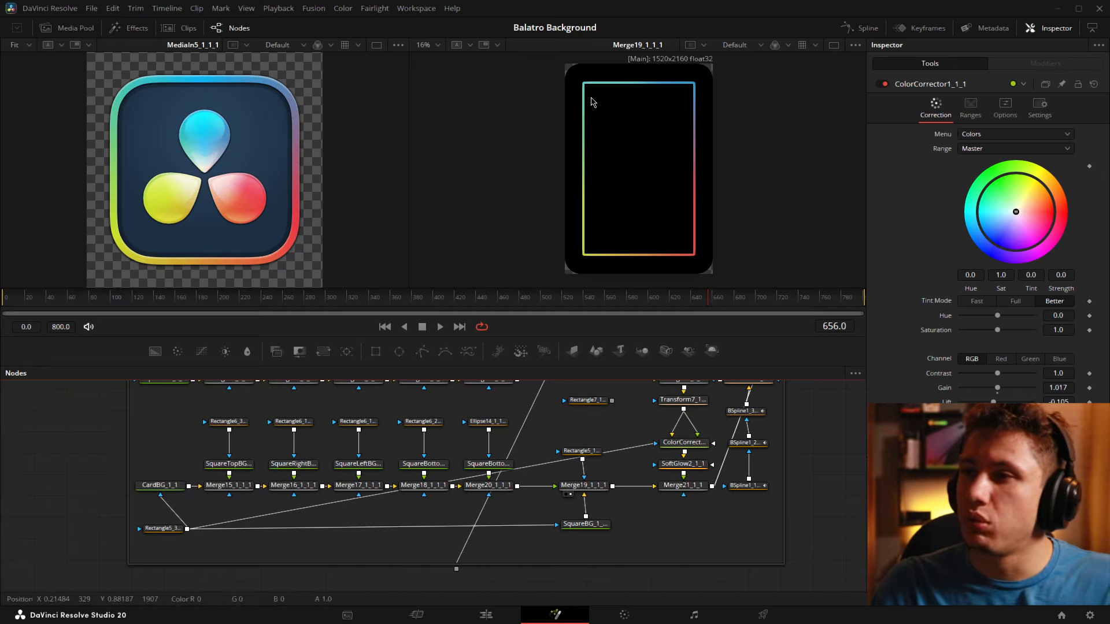
pyautogui.click(590, 452)
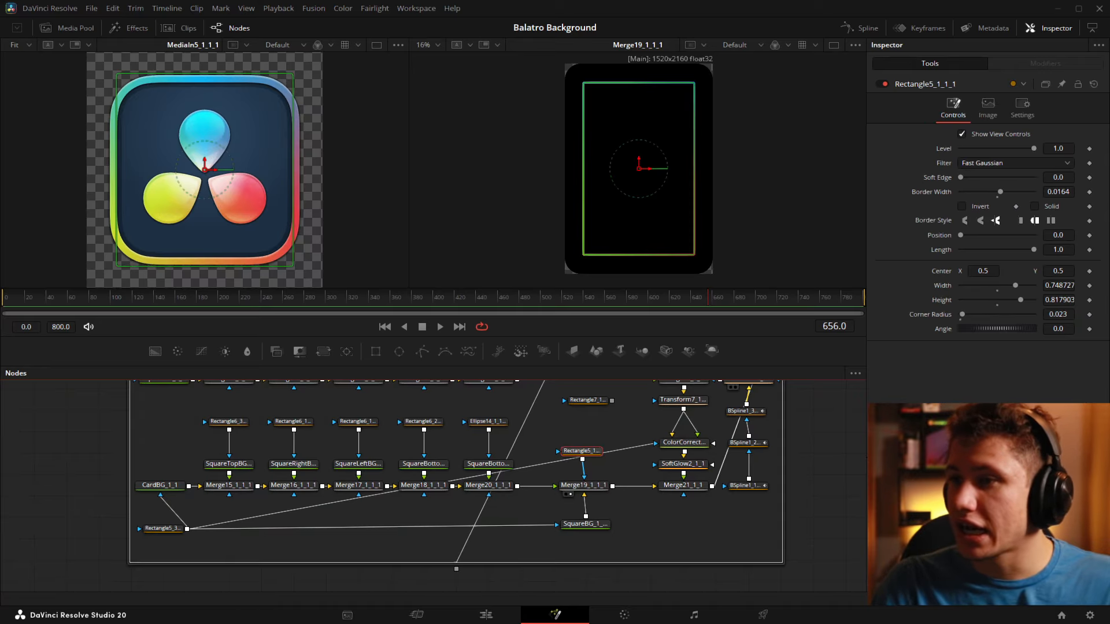
pyautogui.click(858, 489)
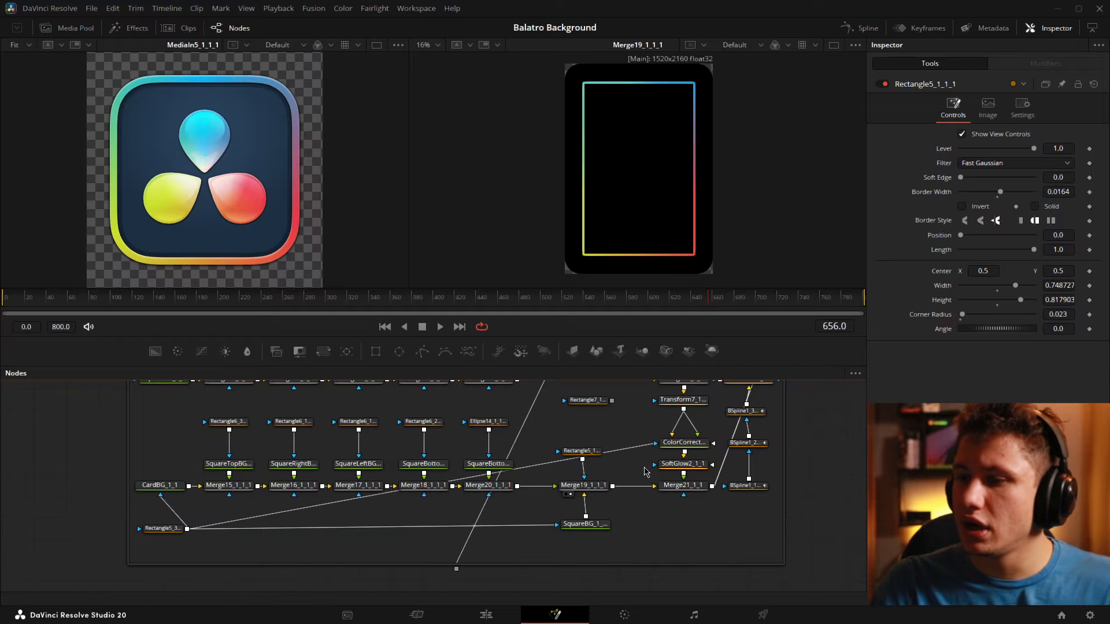
# View the assembled card at Merge21_1_1_1 in the second viewer and collapse the card's node group
pyautogui.moveTo(732, 491); pyautogui.dragTo(627, 189)
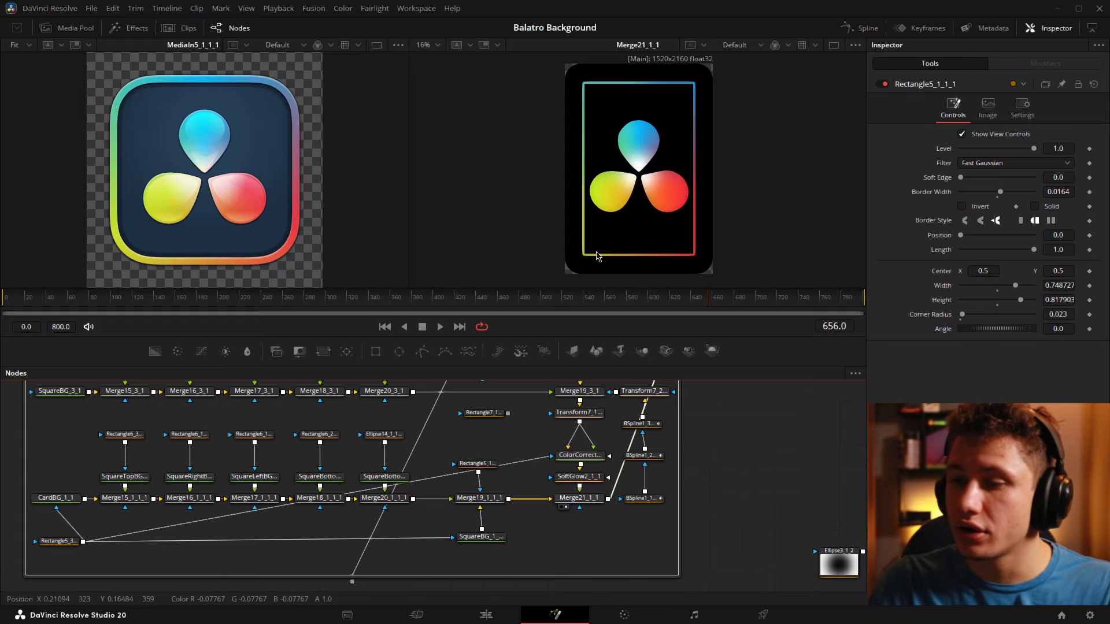
pyautogui.moveTo(572, 467); pyautogui.dragTo(577, 537)
pyautogui.moveTo(402, 434); pyautogui.dragTo(623, 249)
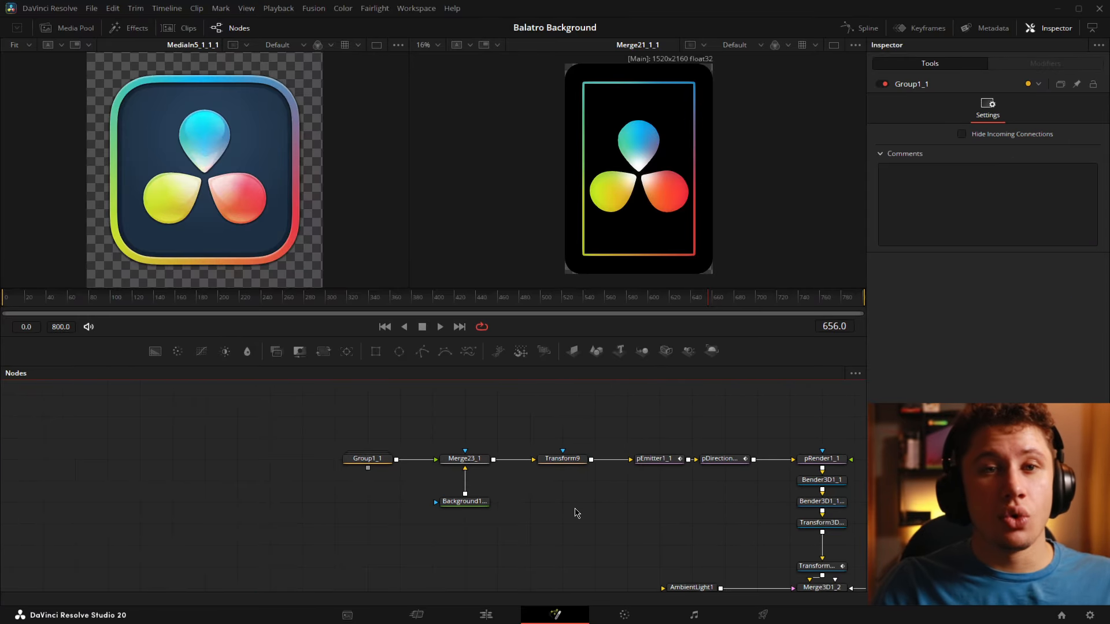
# View Merge23_1 in the second viewer and examine how the card sits on its transparent background
pyautogui.moveTo(578, 509); pyautogui.dragTo(440, 482)
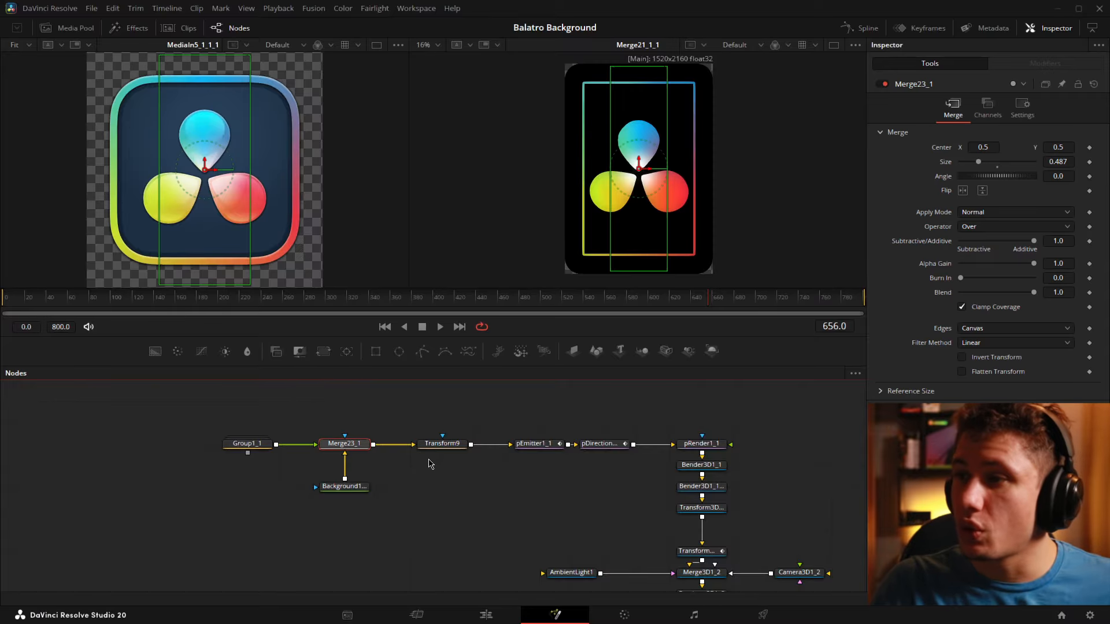
pyautogui.moveTo(358, 442); pyautogui.dragTo(590, 179)
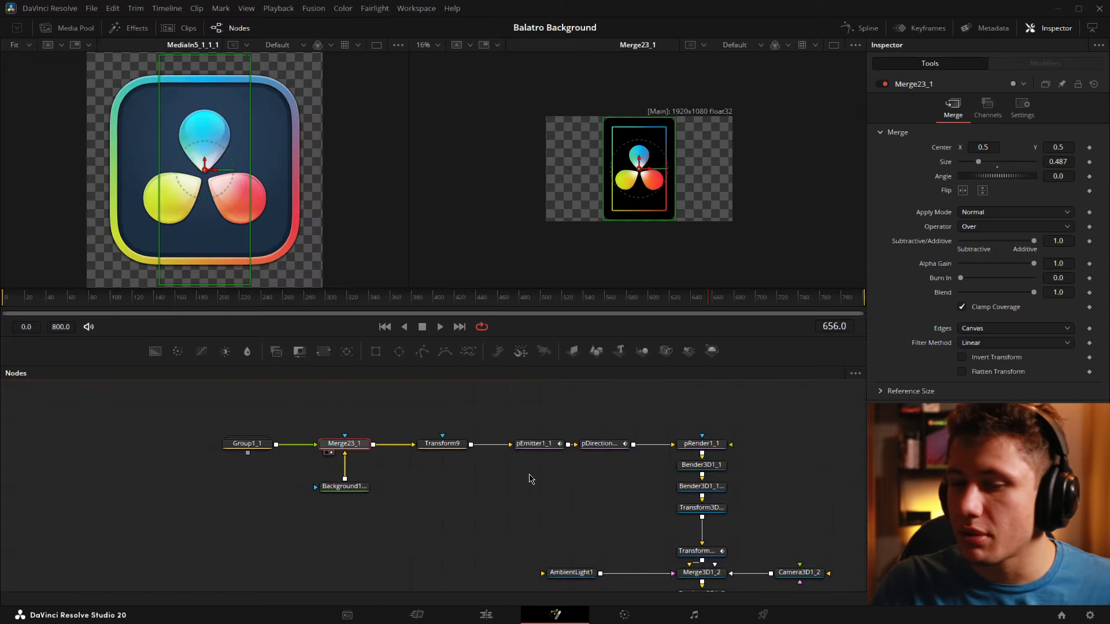
pyautogui.click(471, 501)
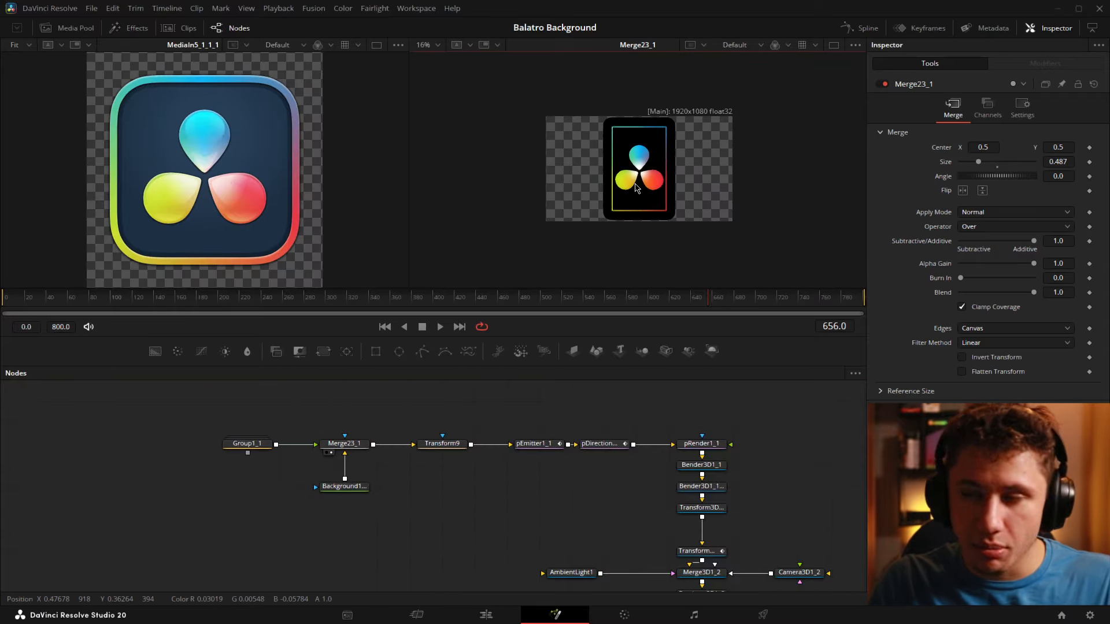
pyautogui.hotkey('ctrl', 'f')
pyautogui.scroll(-2, 686, 161)
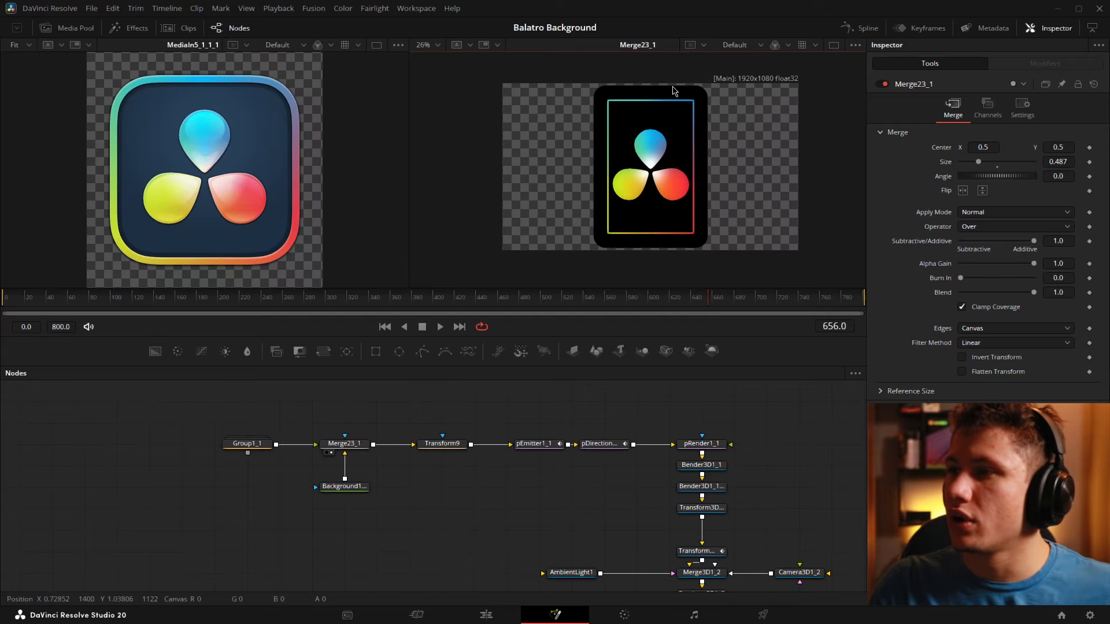
# Show the MediaIn1 reference in the first viewer and the Transform9 output in the second, and examine Transform9's settings
pyautogui.moveTo(644, 498); pyautogui.dragTo(582, 390)
pyautogui.moveTo(589, 461); pyautogui.dragTo(242, 255)
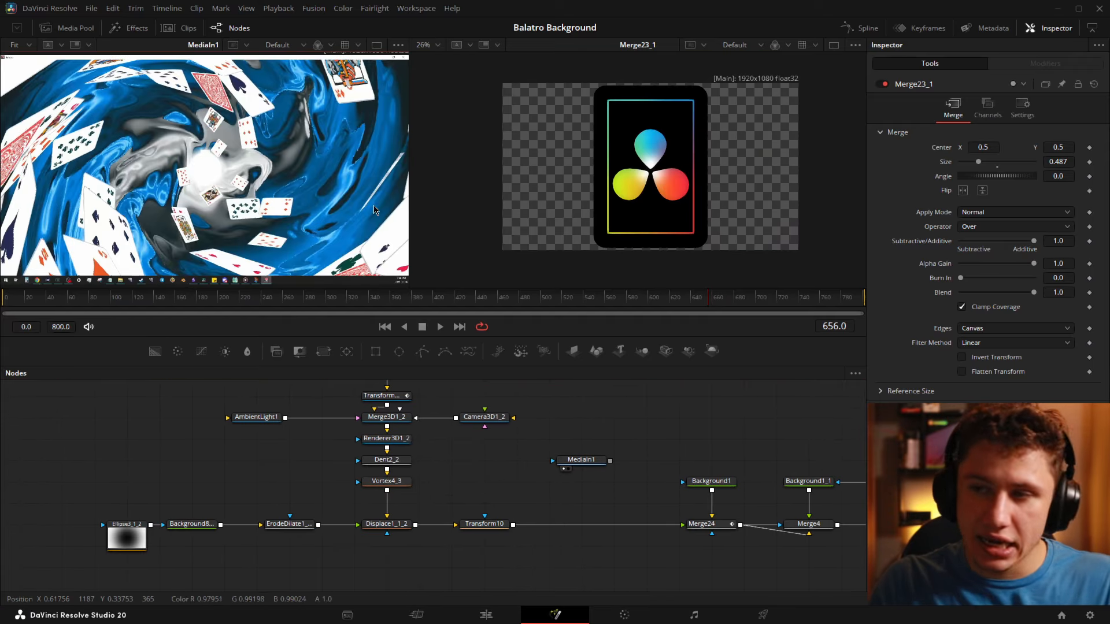
pyautogui.click(384, 463)
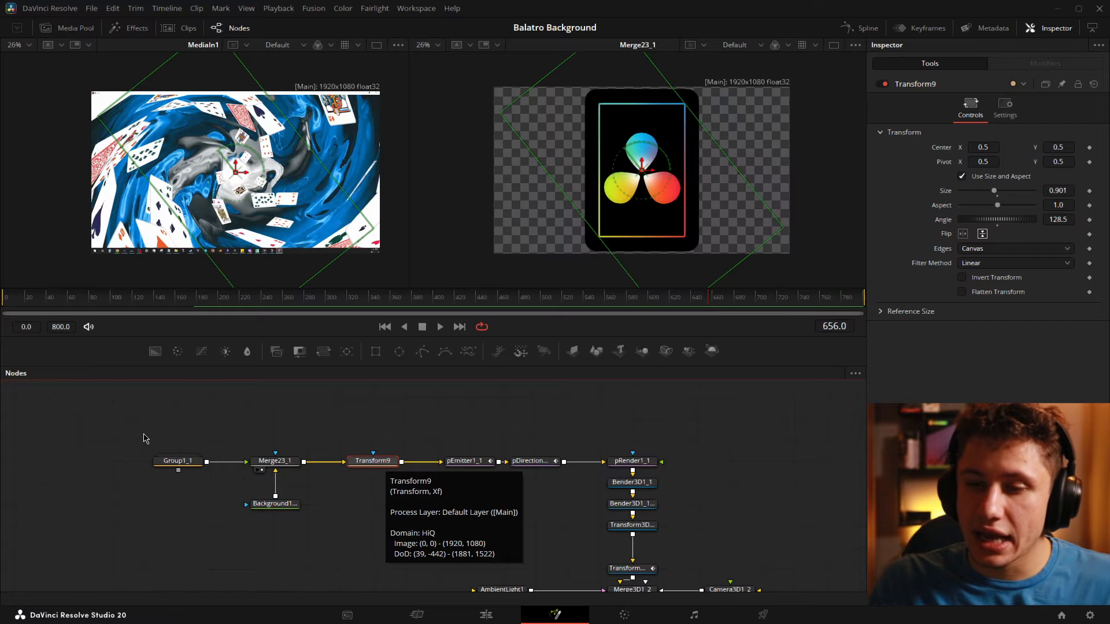
pyautogui.moveTo(112, 419); pyautogui.dragTo(341, 573)
pyautogui.moveTo(580, 245); pyautogui.dragTo(584, 242)
pyautogui.click(409, 452)
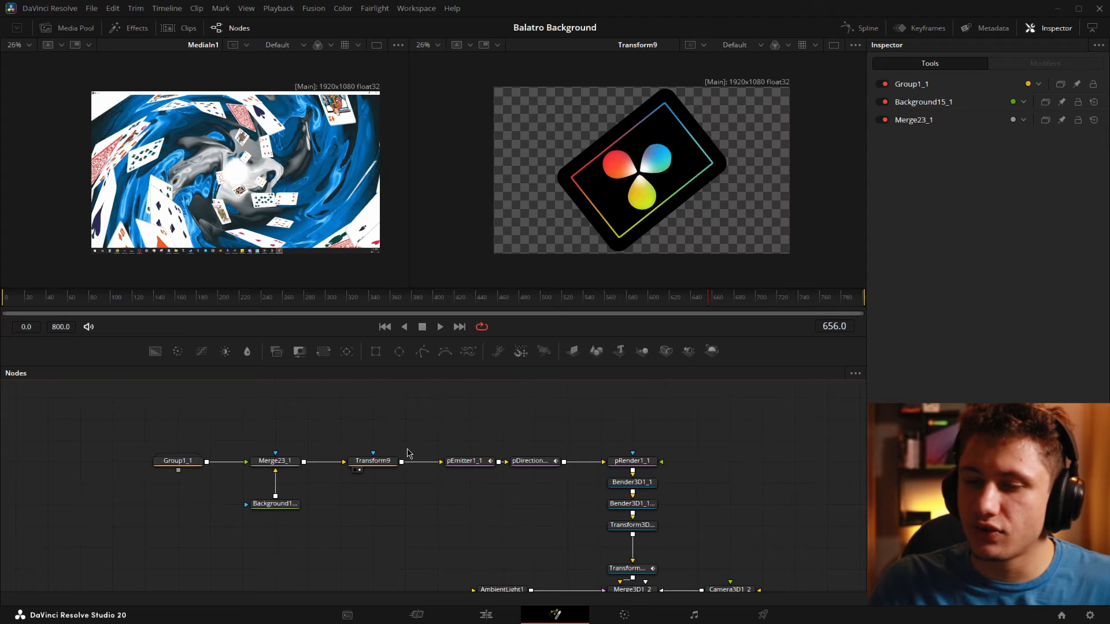
pyautogui.click(379, 461)
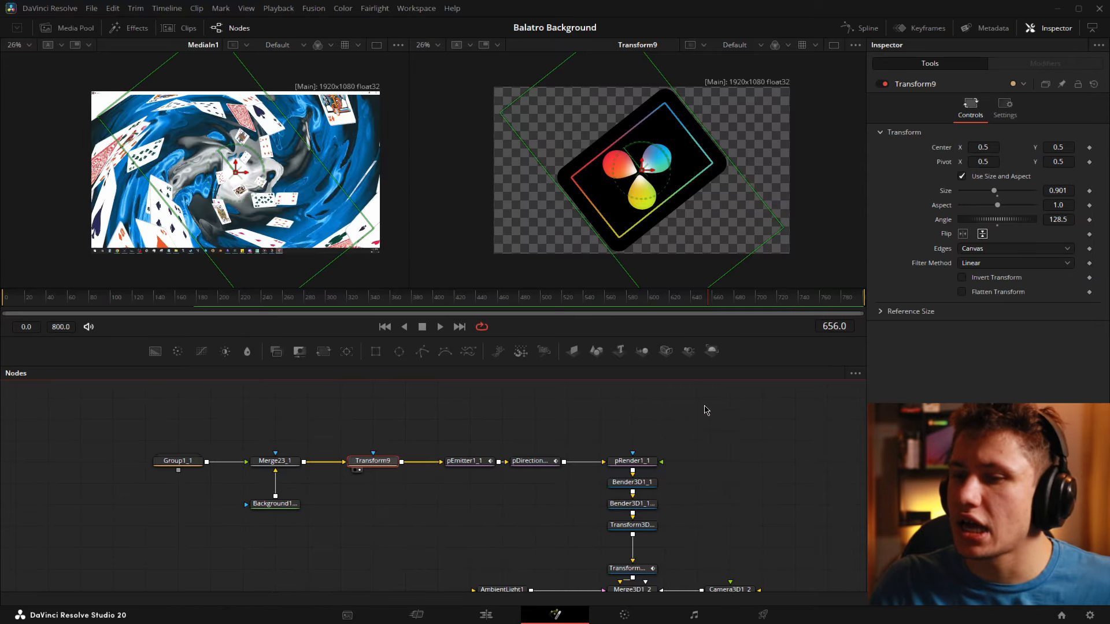
# Examine the emitter, region and style settings of the pEmitter1_1 node
pyautogui.moveTo(545, 418); pyautogui.dragTo(477, 431)
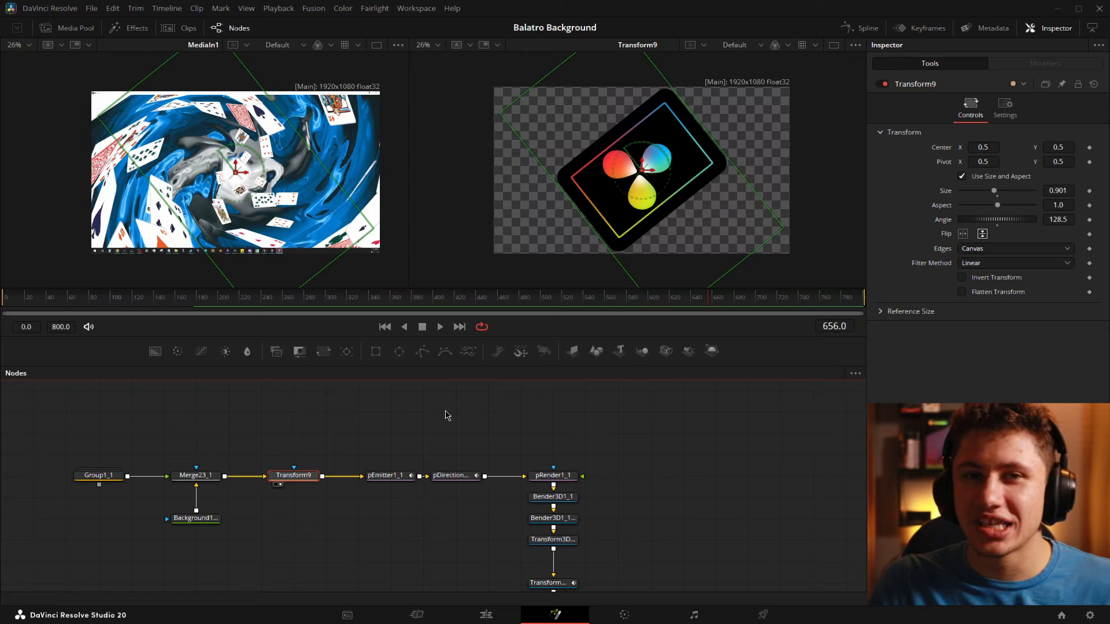
pyautogui.moveTo(518, 394); pyautogui.dragTo(564, 382)
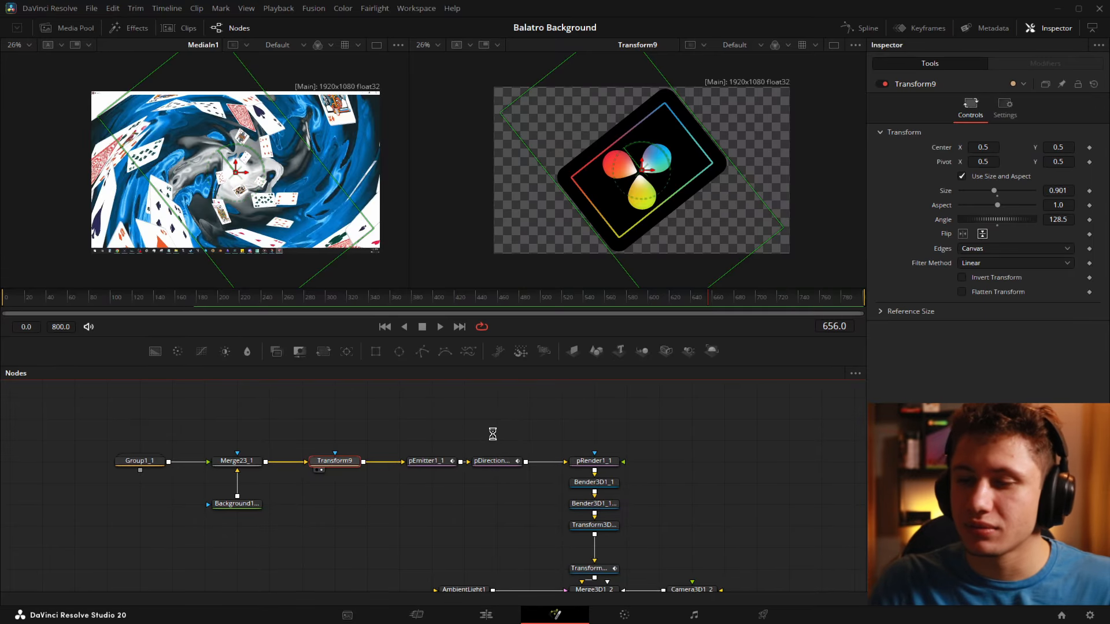
pyautogui.click(434, 461)
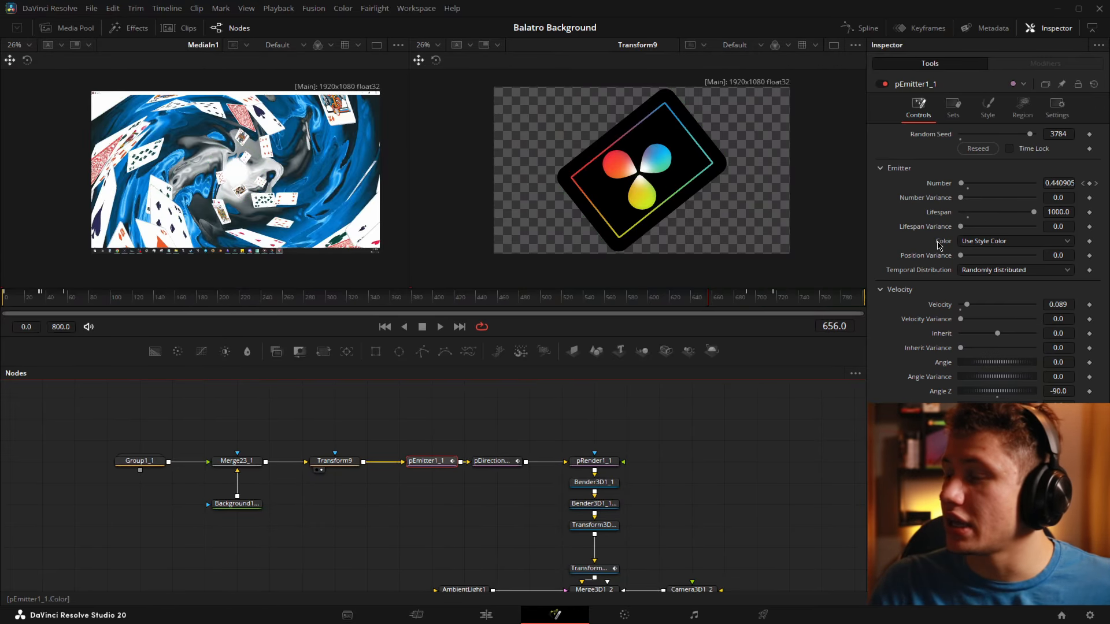
pyautogui.click(1020, 109)
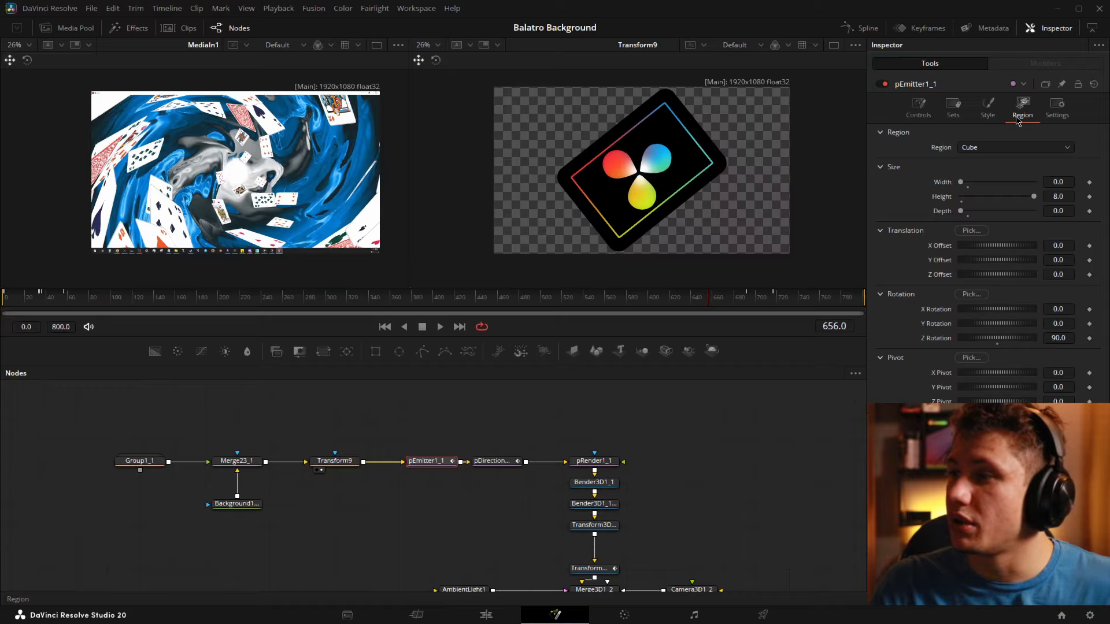
pyautogui.click(990, 106)
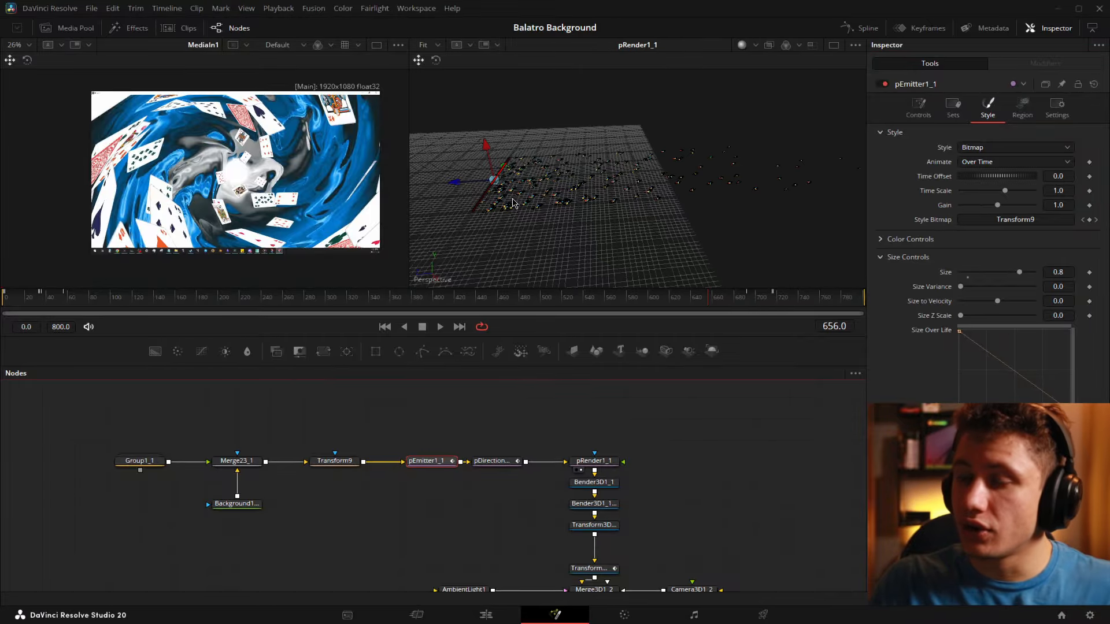
# Reset the Z rotation of pEmitter1_1's cube region to 0
pyautogui.moveTo(513, 200); pyautogui.dragTo(636, 200)
pyautogui.click(1022, 108)
pyautogui.moveTo(711, 174)
pyautogui.mouseDown()
pyautogui.moveTo(645, 199)
pyautogui.moveTo(578, 196)
pyautogui.moveTo(701, 104)
pyautogui.moveTo(671, 166)
pyautogui.moveTo(581, 188)
pyautogui.moveTo(714, 176)
pyautogui.mouseUp()
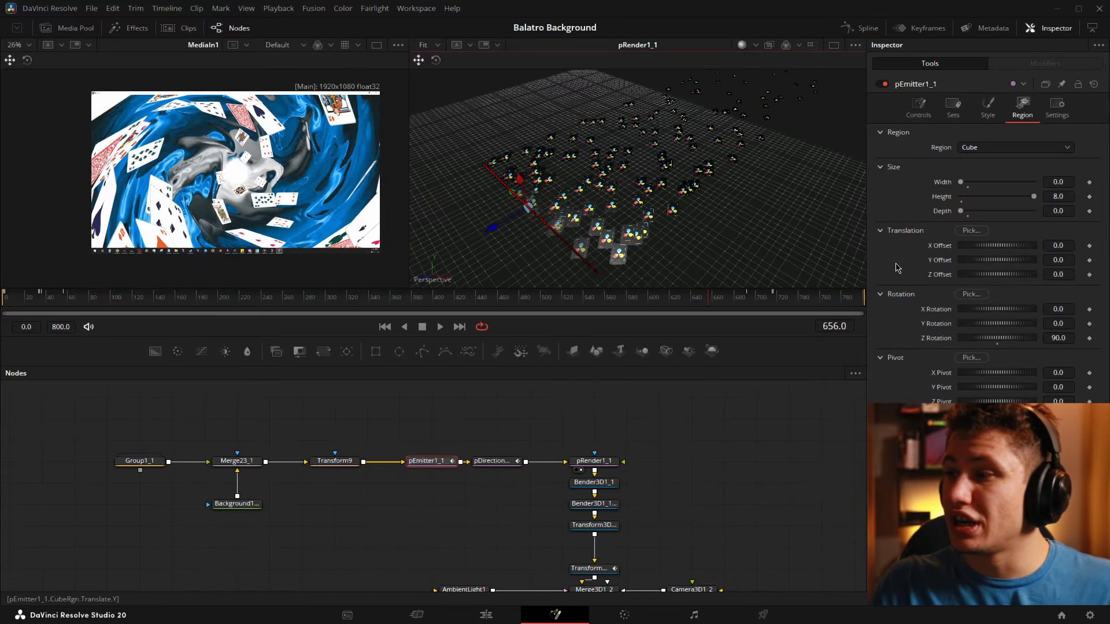
pyautogui.doubleClick(999, 338)
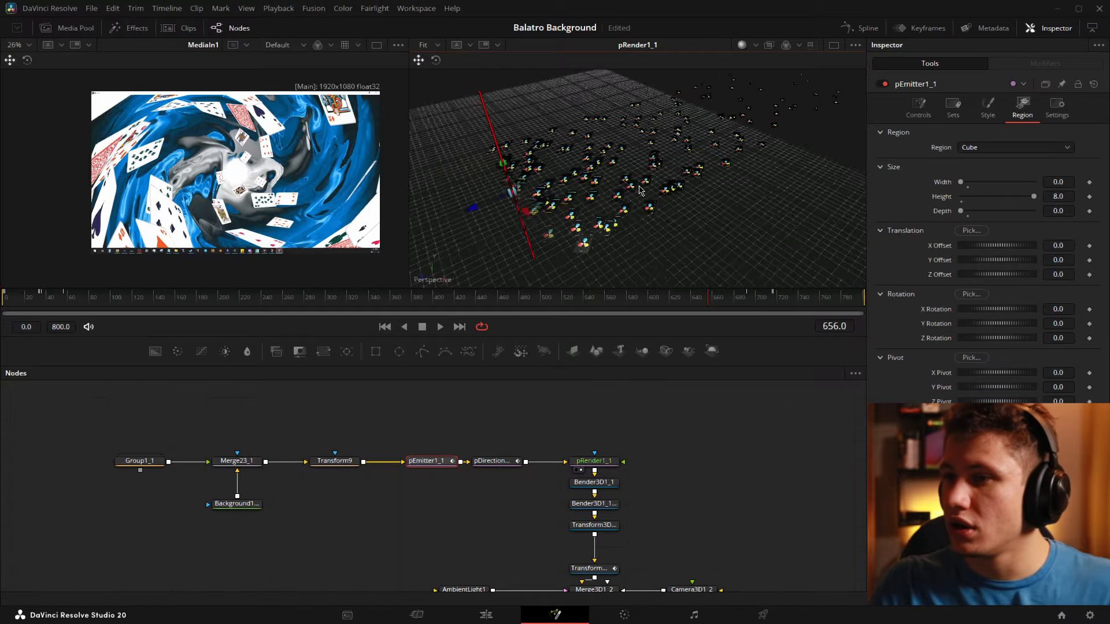
# Undo the Z rotation reset of pEmitter1_1's cube region
pyautogui.rightClick(751, 194)
pyautogui.moveTo(757, 213); pyautogui.dragTo(832, 194)
pyautogui.click(763, 529)
pyautogui.hotkey('ctrl', 'z')
# Examine pEmitter1_1's size-over-life curve and fade settings, and inspect the emitted cards up close in the 3D view
pyautogui.click(988, 107)
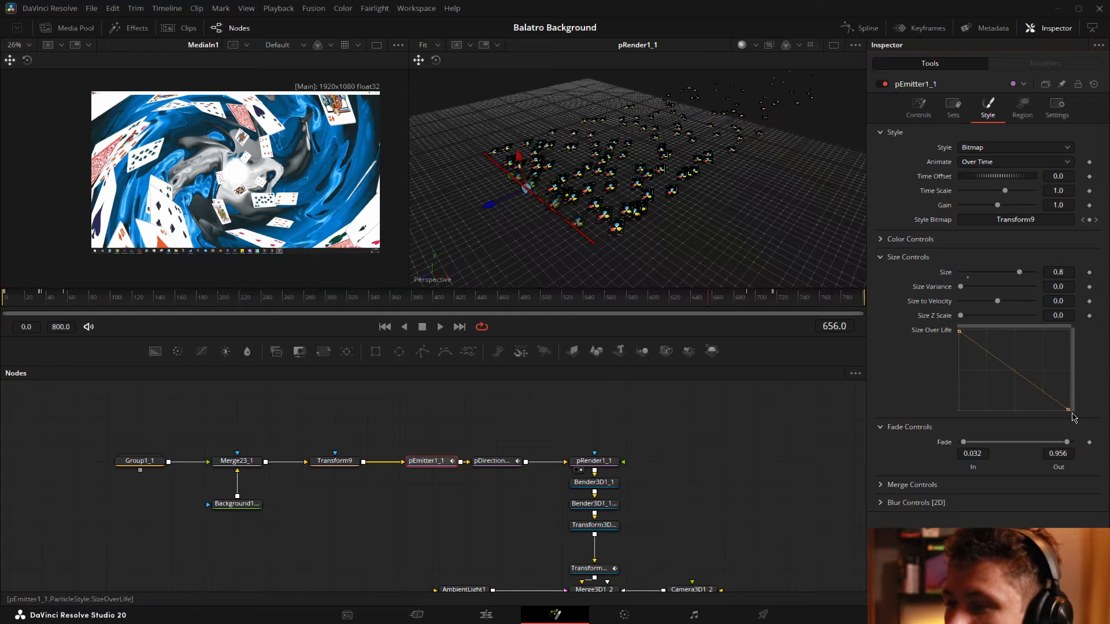
pyautogui.scroll(2, 266, 158)
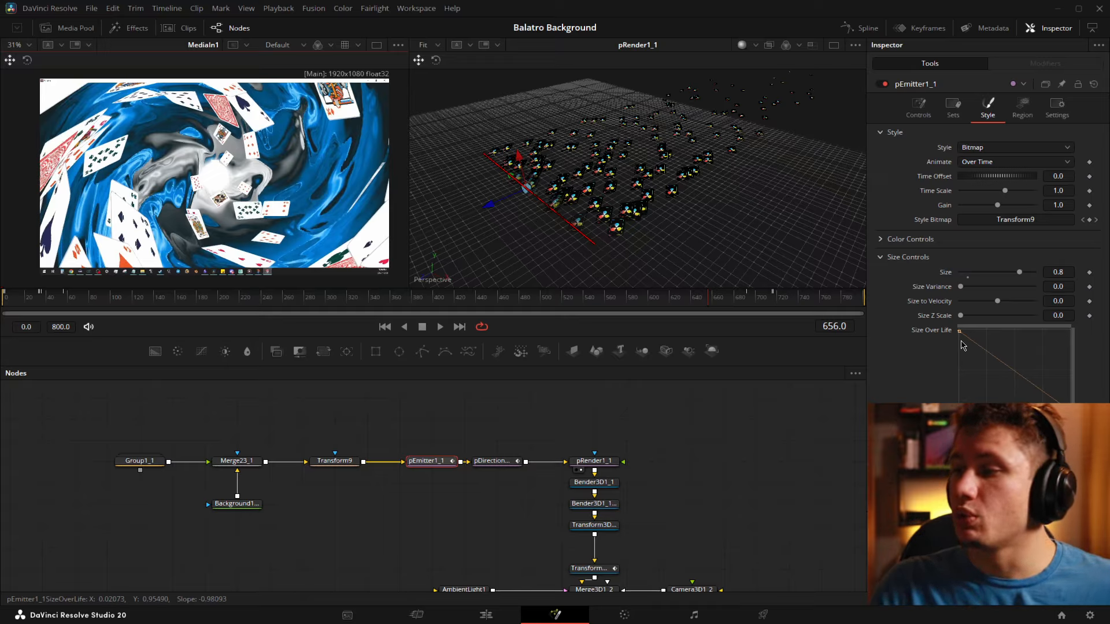
pyautogui.moveTo(791, 114); pyautogui.dragTo(553, 176)
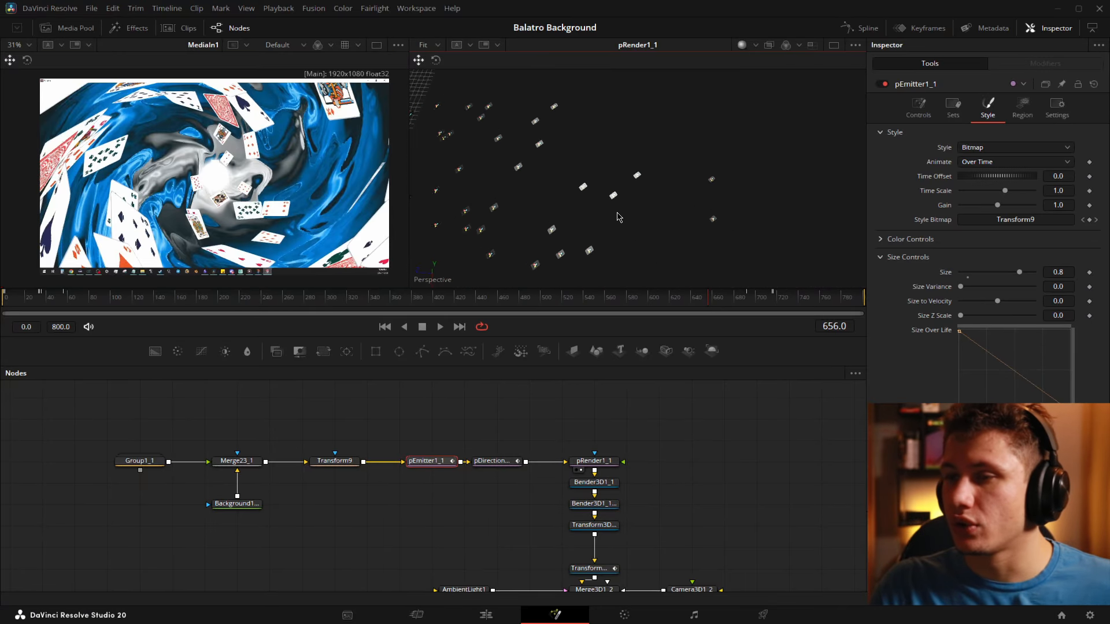
pyautogui.scroll(8, 651, 232)
pyautogui.moveTo(656, 201); pyautogui.dragTo(603, 192)
pyautogui.rightClick(602, 192)
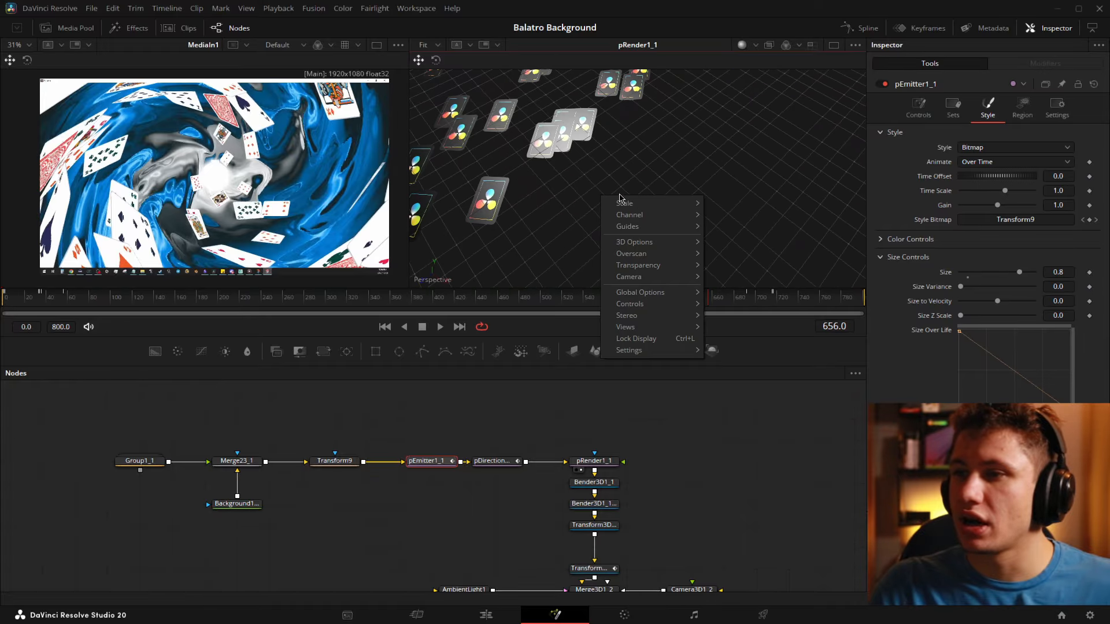
# Try setting pEmitter1_1's velocity Angle Z to 0 and compare the direction of the emitted cards
pyautogui.click(918, 109)
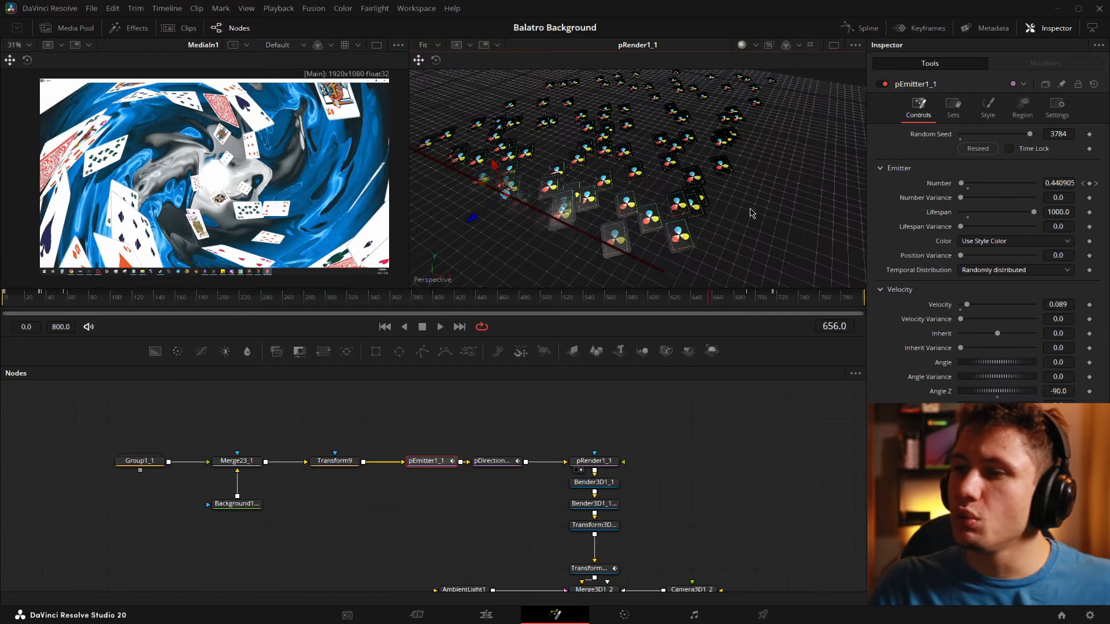
pyautogui.moveTo(753, 213); pyautogui.dragTo(713, 208)
pyautogui.moveTo(628, 205); pyautogui.dragTo(657, 208)
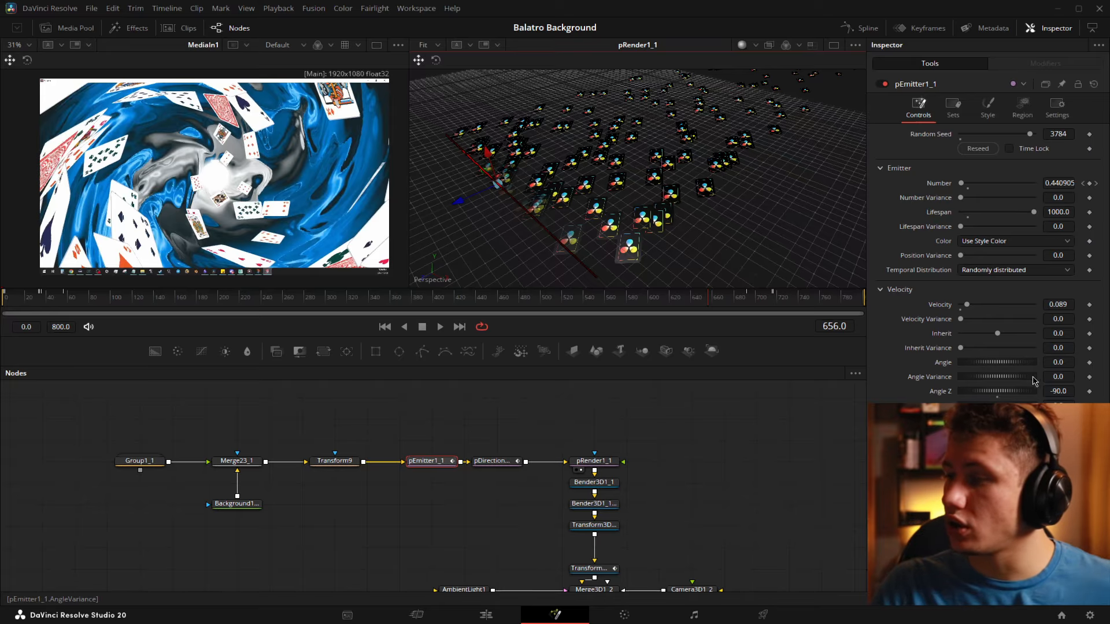
pyautogui.click(997, 398)
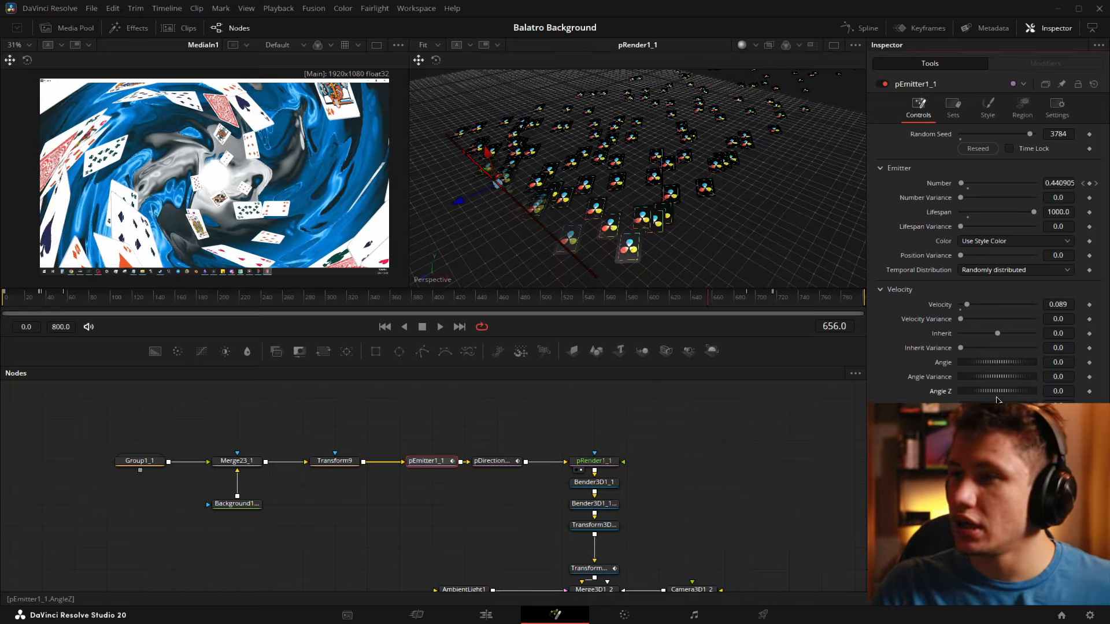
pyautogui.moveTo(627, 225); pyautogui.dragTo(687, 173)
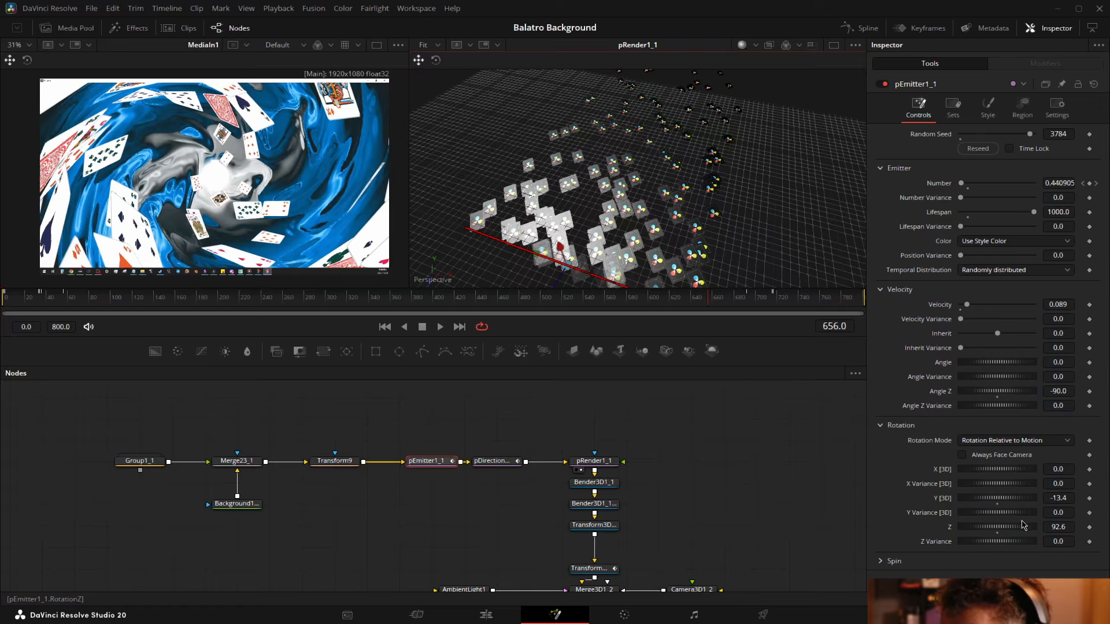
# Examine how pEmitter1_1's rotation settings orient the emitted cards, viewing them from several angles and distances
pyautogui.moveTo(799, 271); pyautogui.dragTo(558, 205)
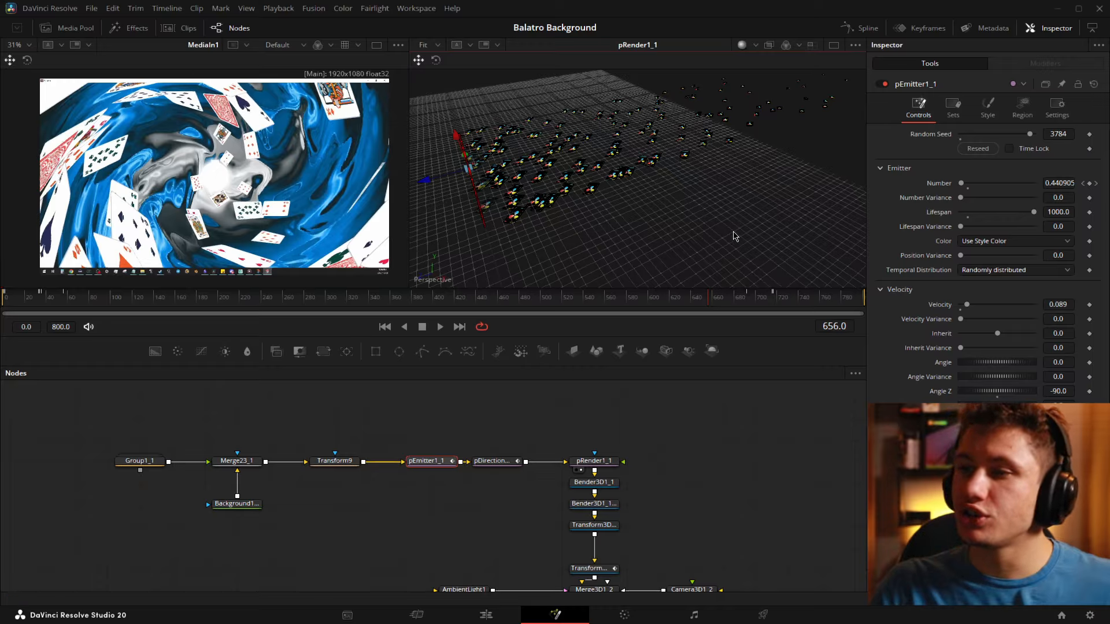
pyautogui.moveTo(554, 226); pyautogui.dragTo(651, 257)
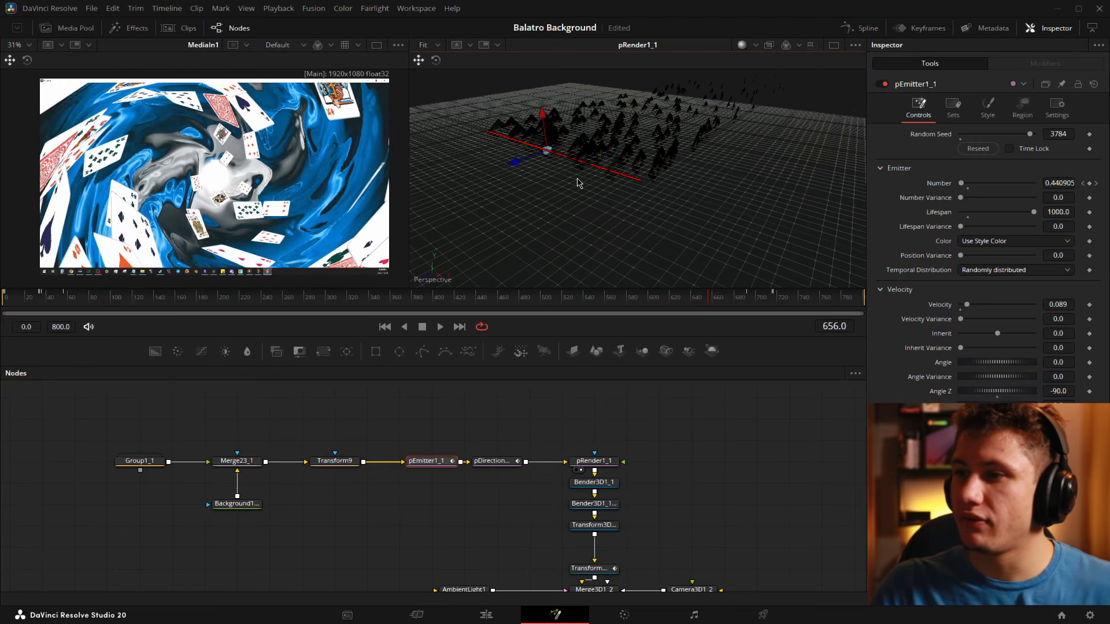
pyautogui.moveTo(735, 147); pyautogui.dragTo(688, 167)
pyautogui.rightClick(687, 168)
pyautogui.moveTo(610, 182)
pyautogui.mouseDown()
pyautogui.moveTo(576, 178)
pyautogui.moveTo(590, 184)
pyautogui.mouseUp()
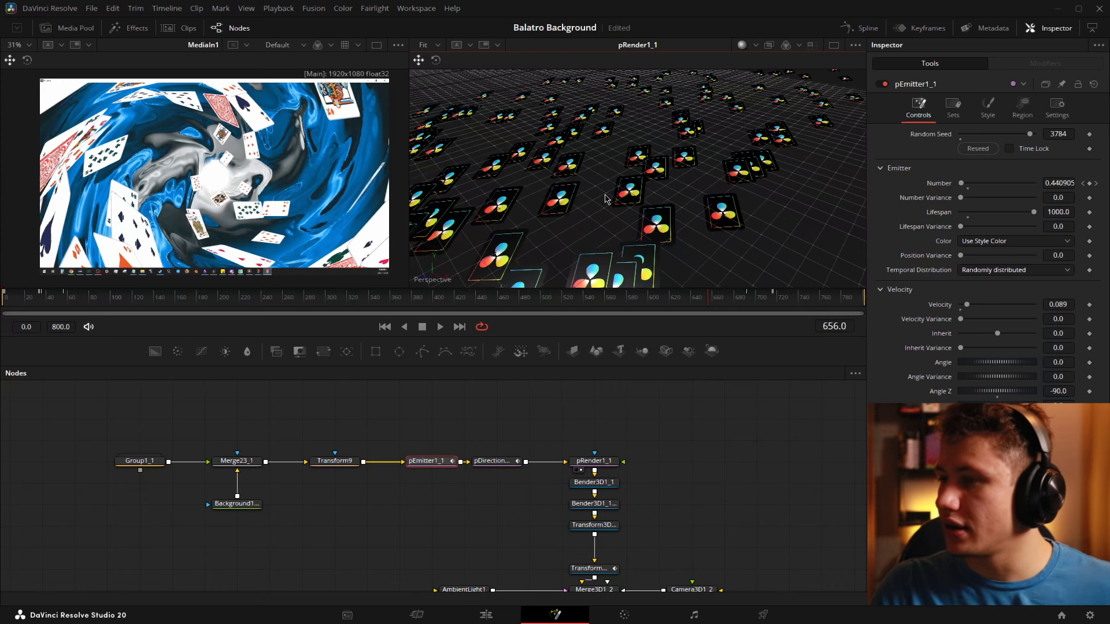
pyautogui.scroll(-6, 752, 234)
pyautogui.moveTo(709, 210); pyautogui.dragTo(687, 222)
# Examine the strength and direction settings of pDirectionalForce1_1 and its effect on the card particles
pyautogui.click(492, 461)
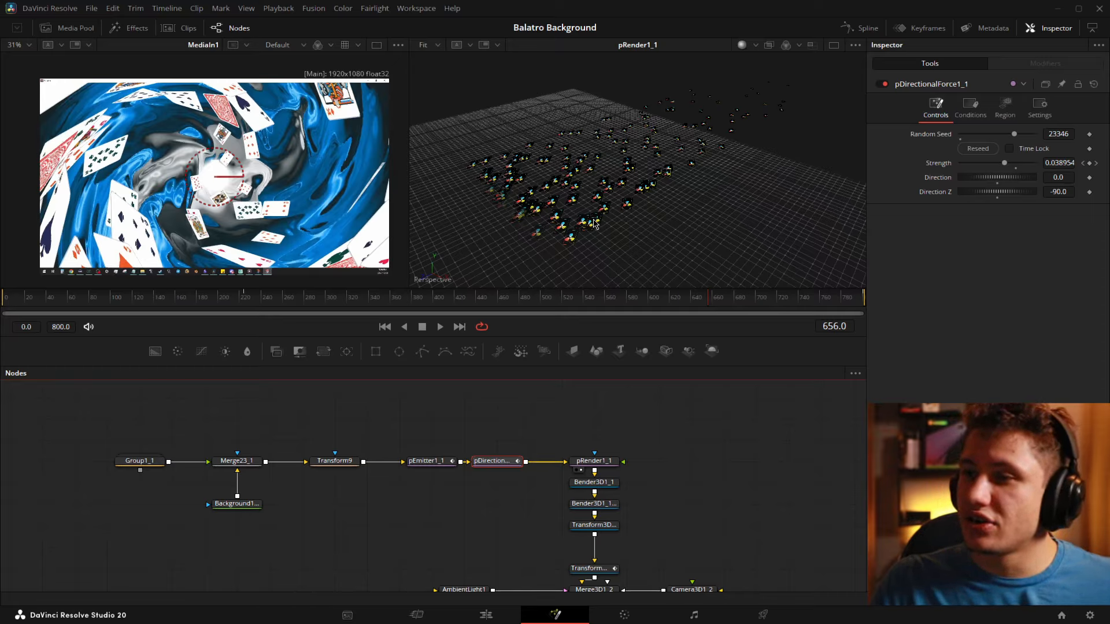
pyautogui.moveTo(558, 238); pyautogui.dragTo(620, 235)
pyautogui.moveTo(724, 181); pyautogui.dragTo(673, 214)
pyautogui.click(657, 467)
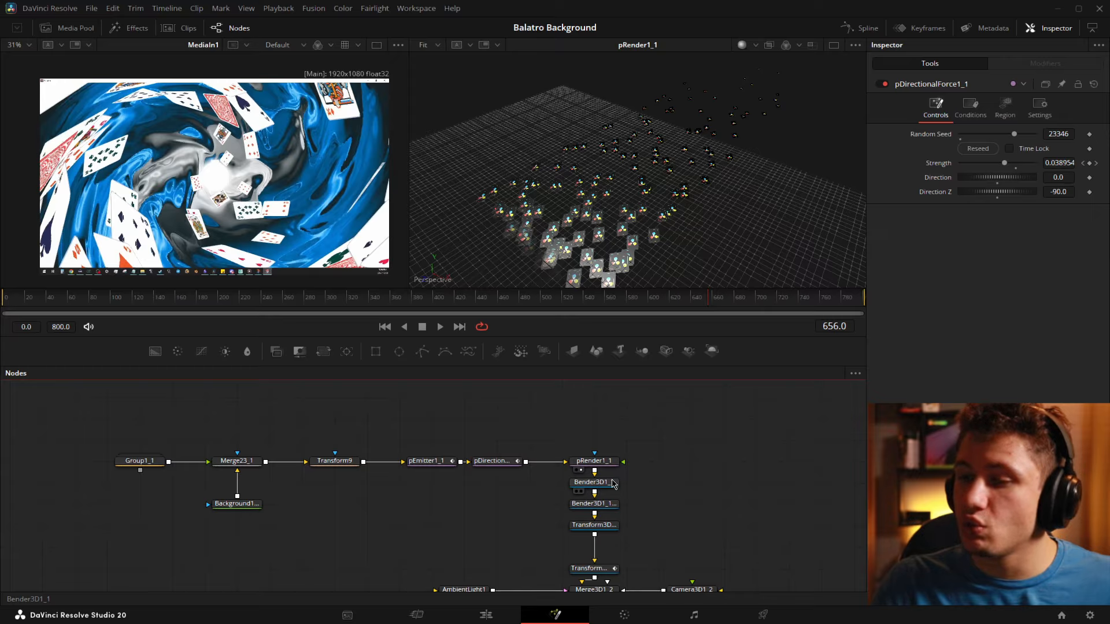
# View Bender3D1_1 in the second viewer and examine how its bend curves the cards from inside the formation
pyautogui.moveTo(605, 487); pyautogui.dragTo(623, 221)
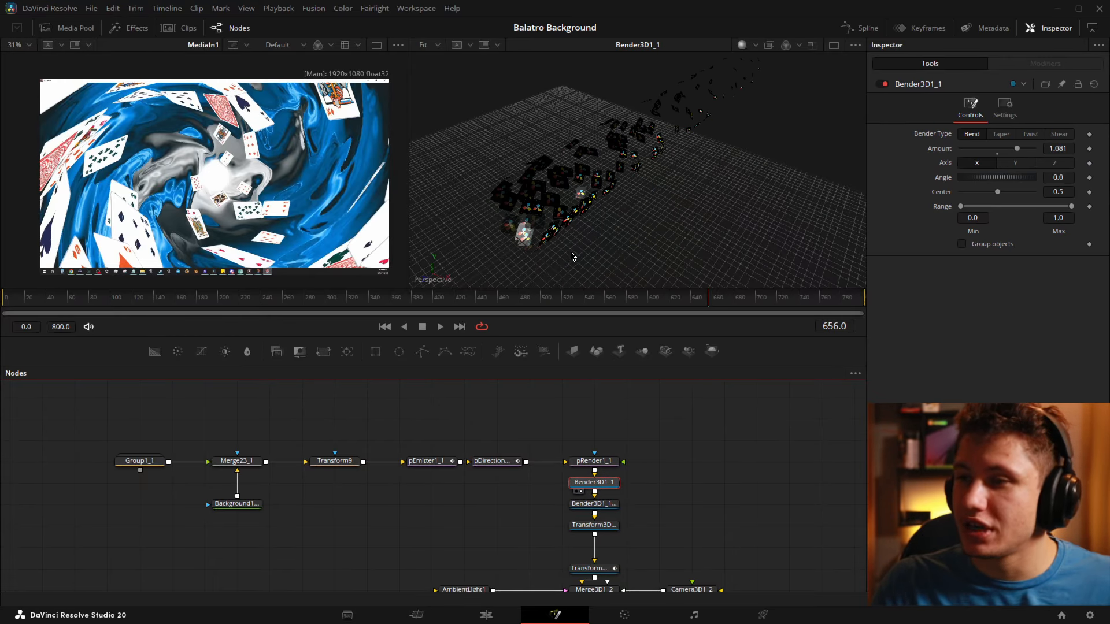
pyautogui.rightClick(664, 187)
pyautogui.moveTo(770, 99); pyautogui.dragTo(646, 214)
pyautogui.scroll(6, 556, 168)
pyautogui.scroll(5, 641, 194)
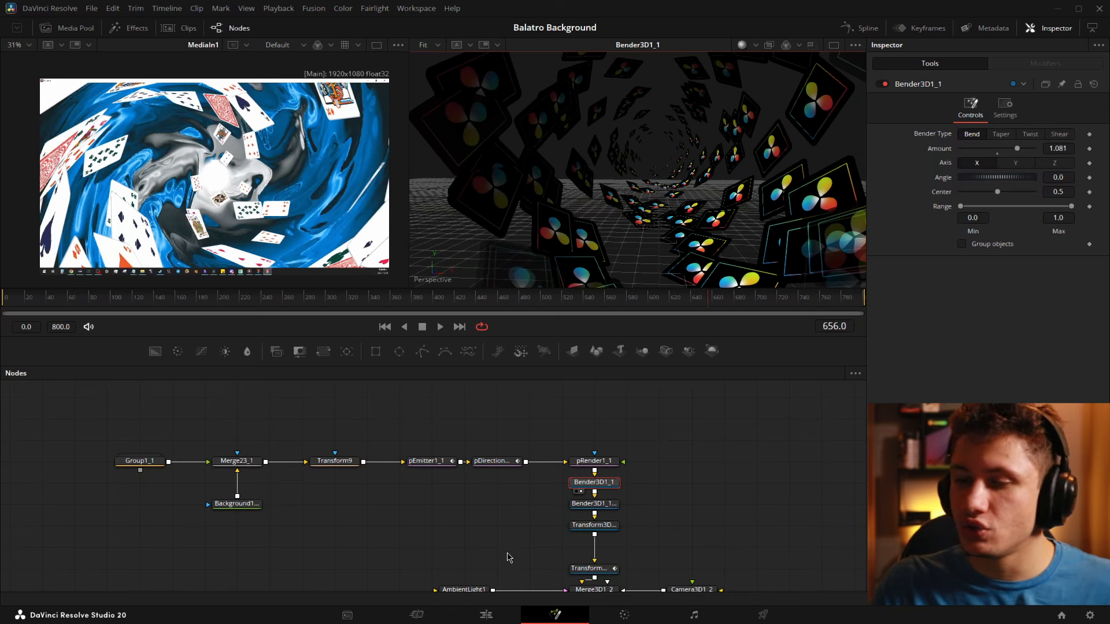
# Examine pEmitter1_1's velocity and rotation settings against the bent card formation in the 3D view
pyautogui.click(429, 461)
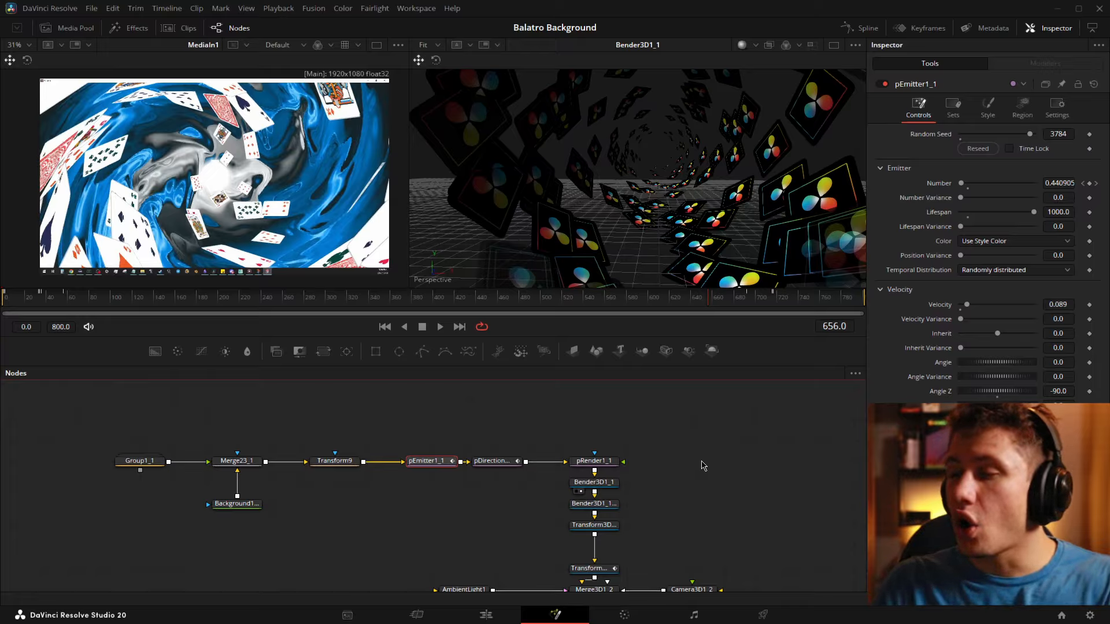
pyautogui.click(997, 489)
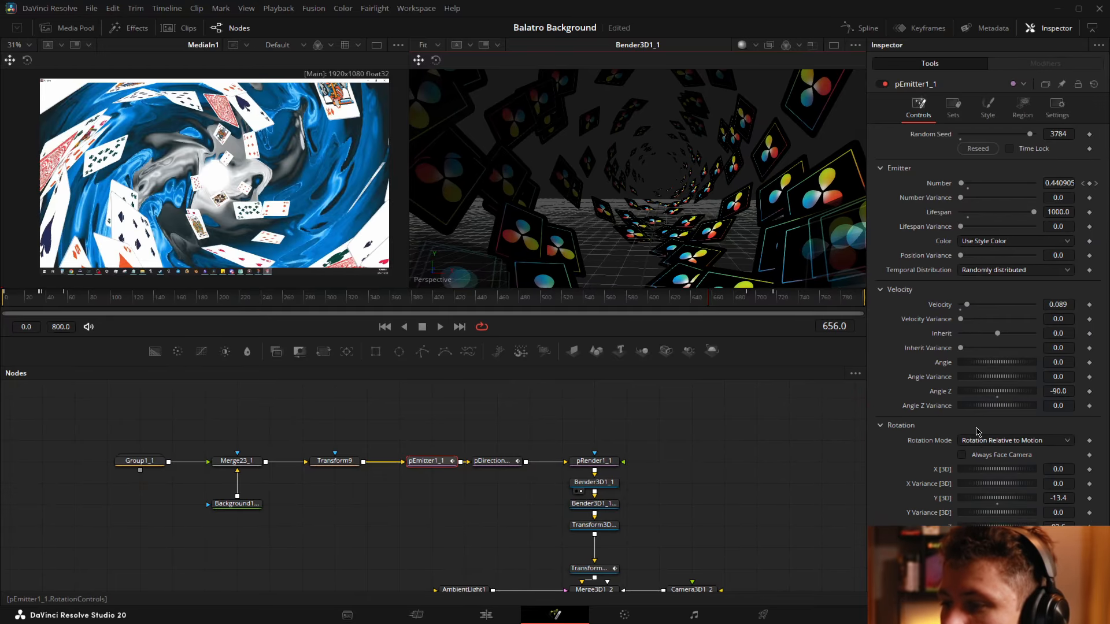
pyautogui.click(987, 441)
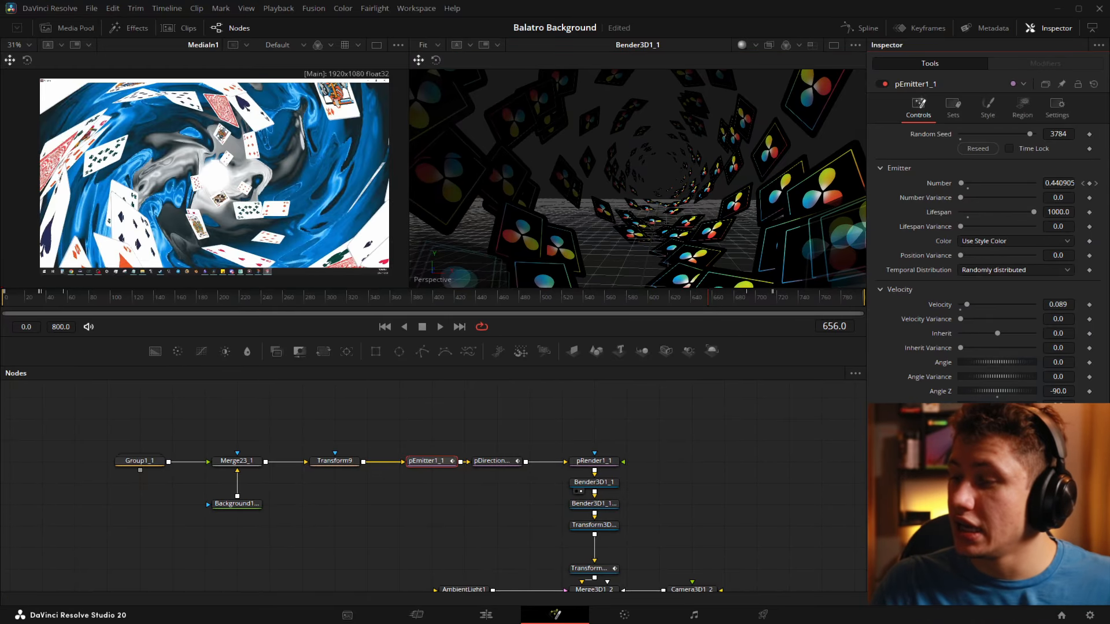
pyautogui.moveTo(776, 169); pyautogui.dragTo(764, 200)
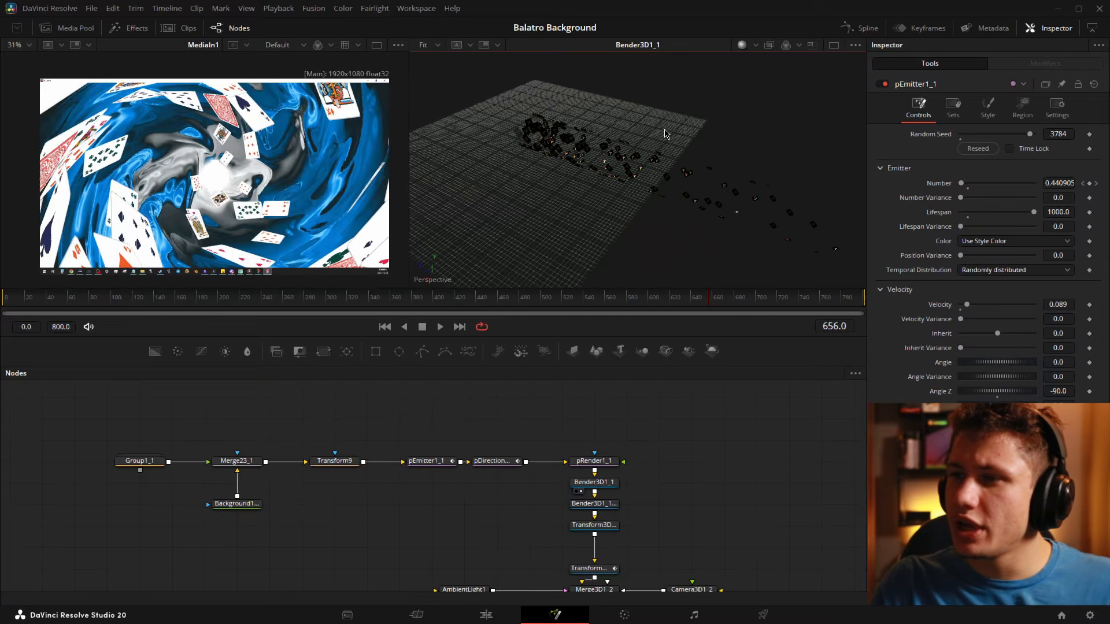
pyautogui.moveTo(664, 128); pyautogui.dragTo(564, 188)
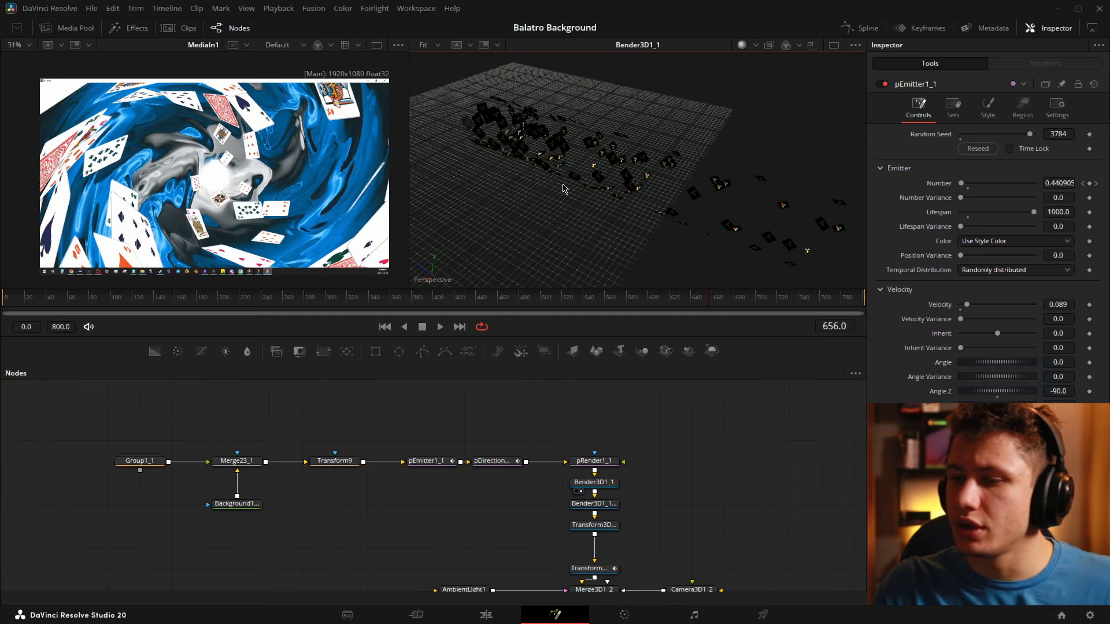
# Compare the outputs of Bender3D1_1_1_3 and Bender3D1_1 by viewing each in the second viewer
pyautogui.click(596, 505)
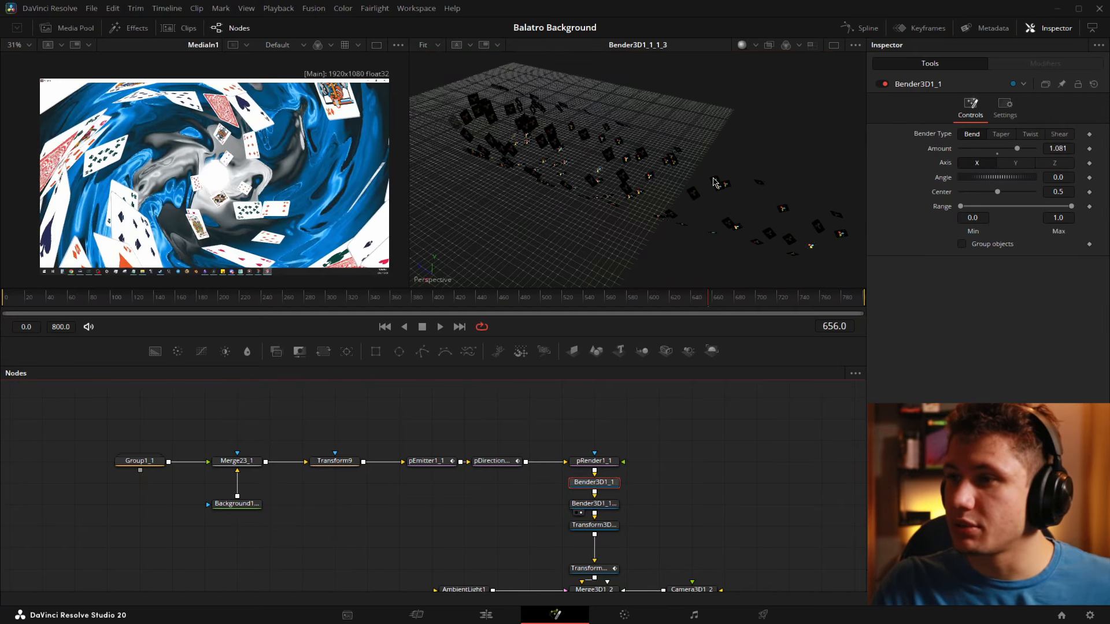
pyautogui.moveTo(715, 183); pyautogui.dragTo(791, 171)
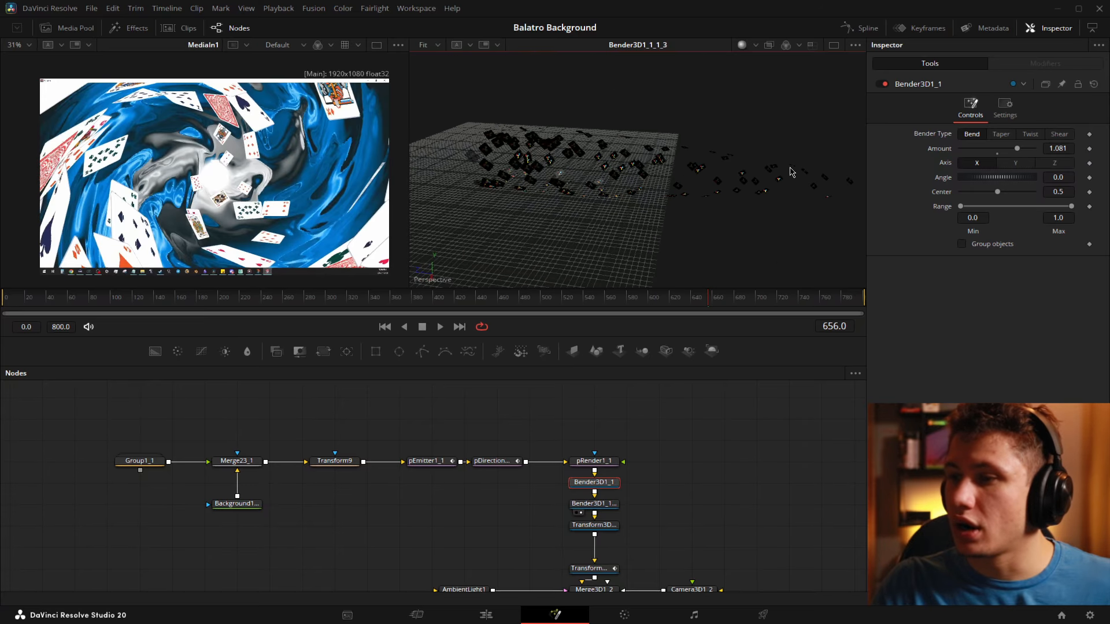
pyautogui.press('2')
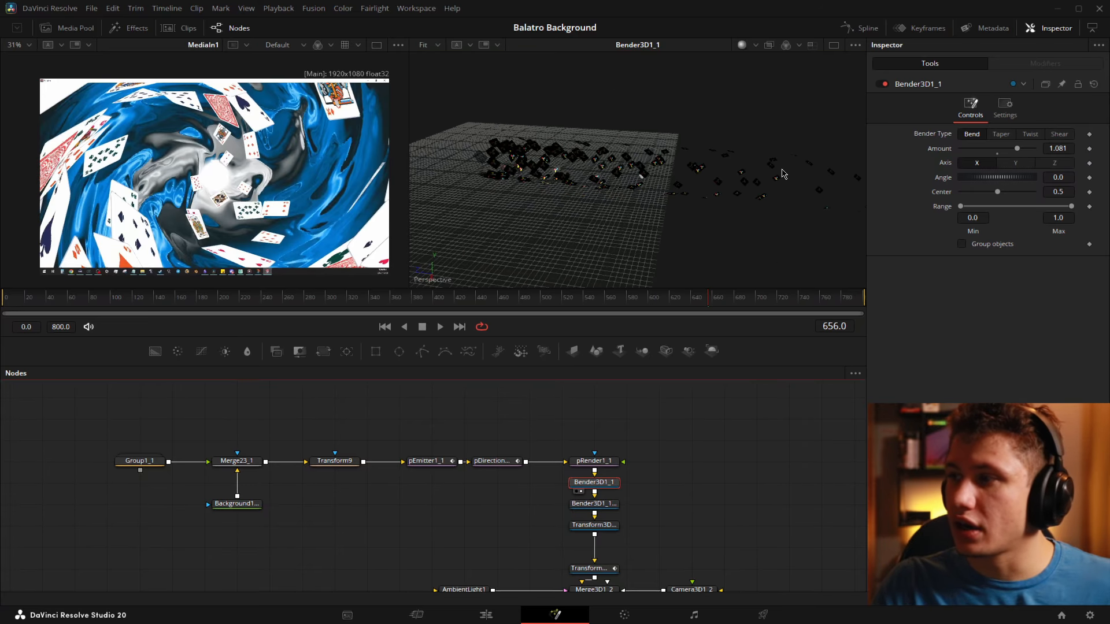
pyautogui.moveTo(599, 218); pyautogui.dragTo(563, 231)
# View Bender3D1_1_1_3 in the second viewer and examine its taper settings and the tapered card formation
pyautogui.click(601, 504)
pyautogui.press('2')
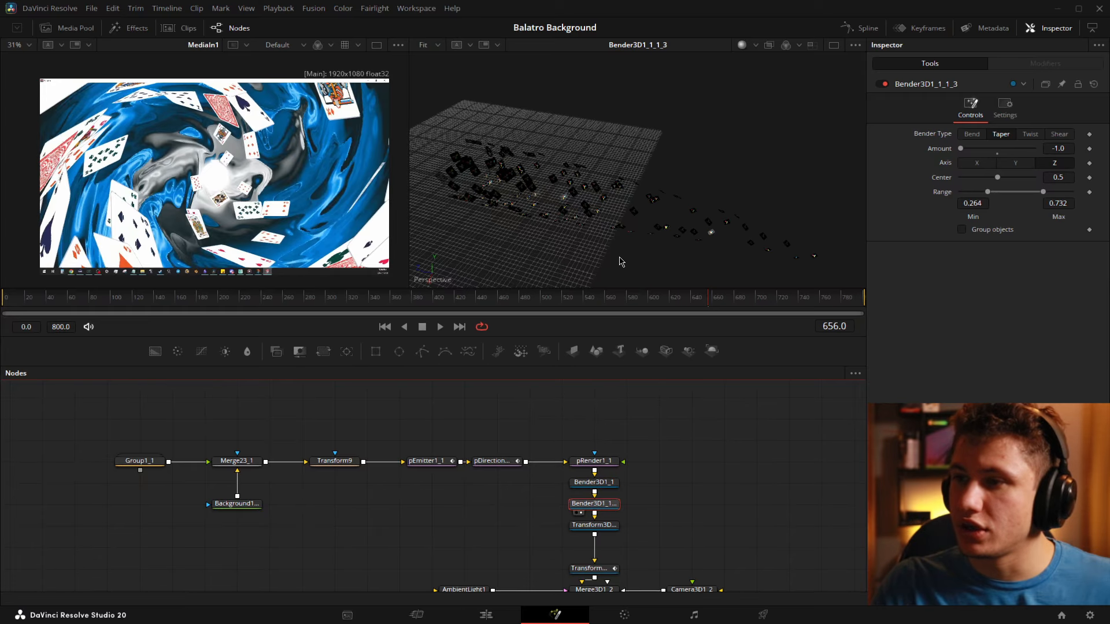
pyautogui.moveTo(620, 260); pyautogui.dragTo(805, 180)
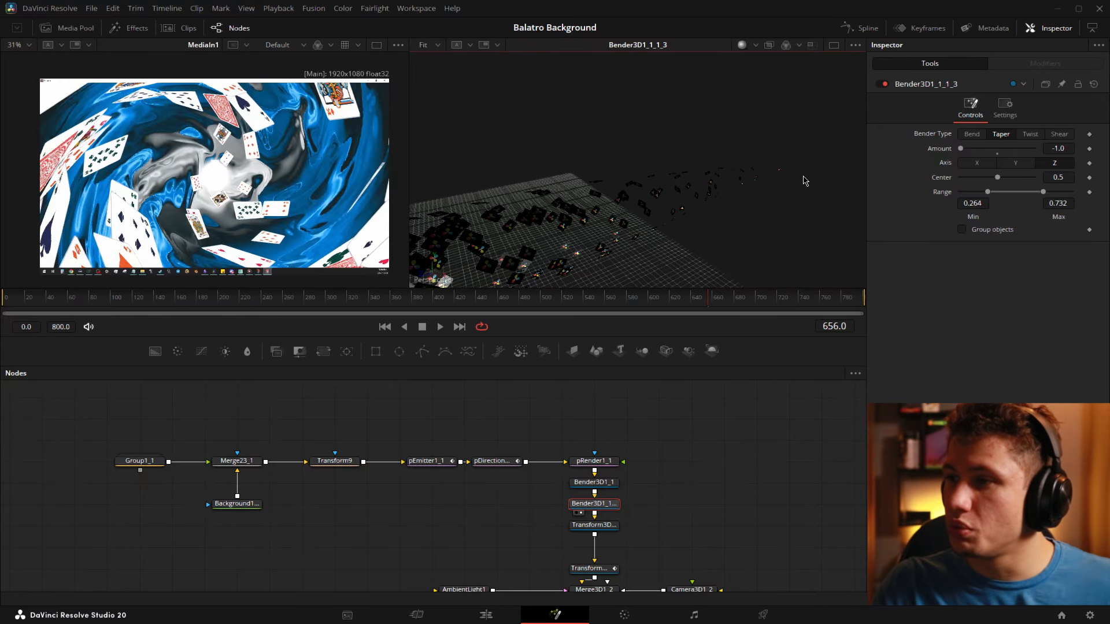
pyautogui.moveTo(640, 209)
pyautogui.mouseDown()
pyautogui.moveTo(719, 187)
pyautogui.moveTo(798, 254)
pyautogui.moveTo(800, 208)
pyautogui.moveTo(734, 192)
pyautogui.moveTo(820, 205)
pyautogui.moveTo(646, 212)
pyautogui.mouseUp()
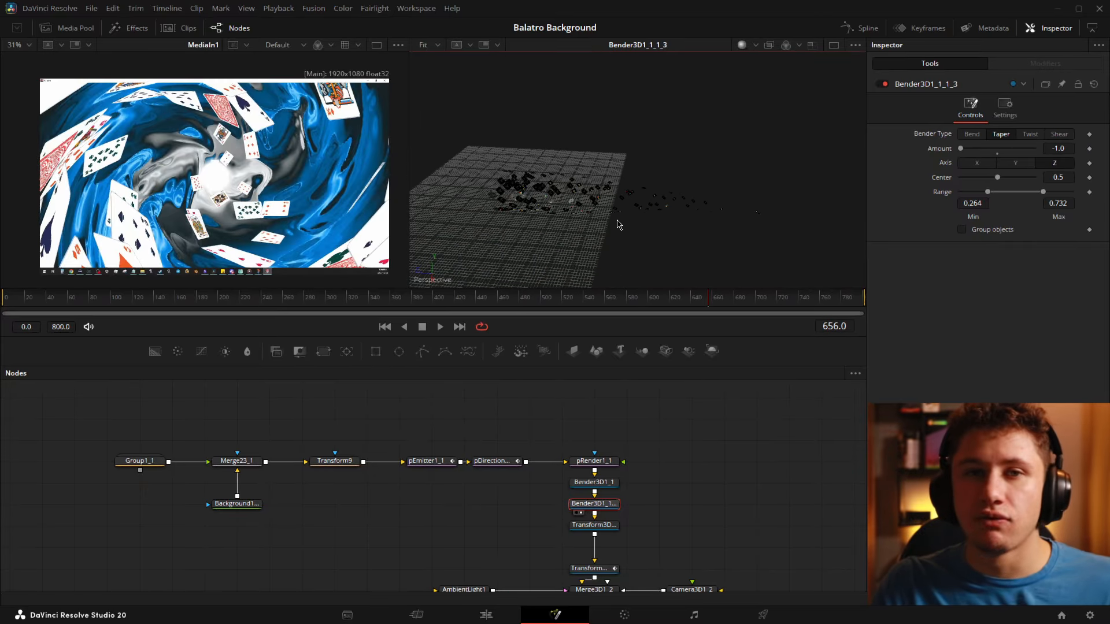
pyautogui.moveTo(603, 214); pyautogui.dragTo(751, 185)
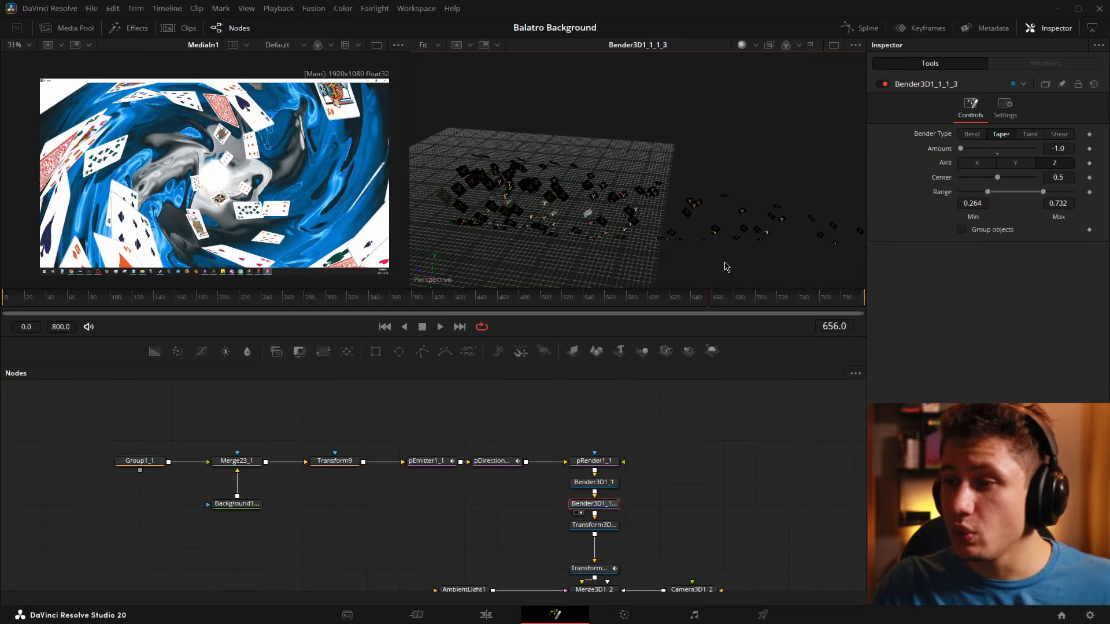
# View Transform3D1_1_2 in the second viewer and examine its translation settings and the shifted card formation
pyautogui.click(601, 528)
pyautogui.press('2')
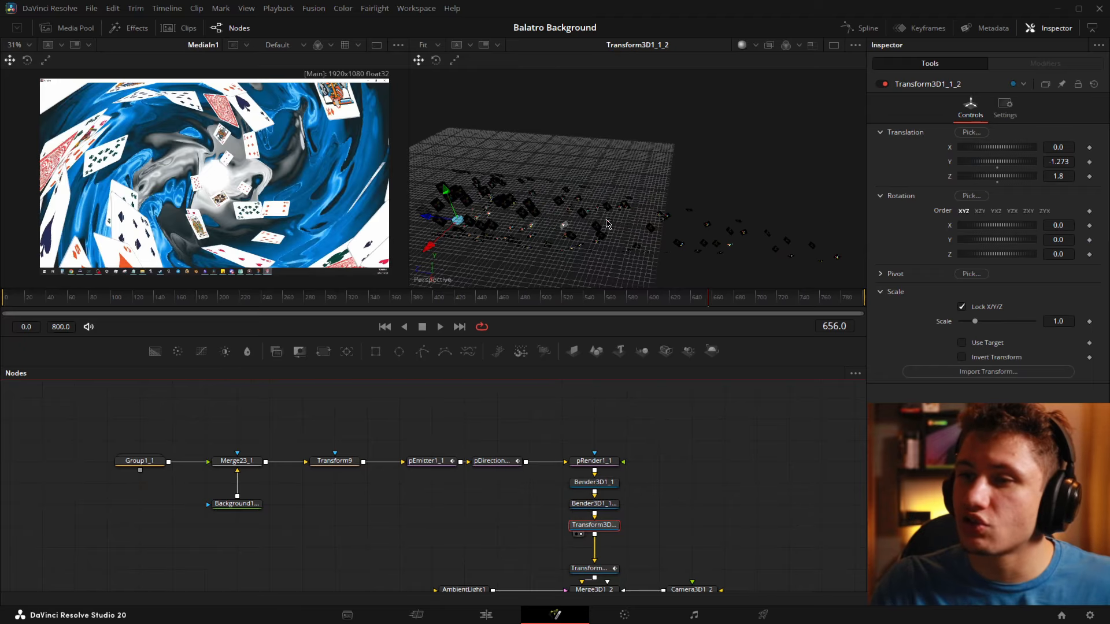
pyautogui.moveTo(567, 248); pyautogui.dragTo(712, 155)
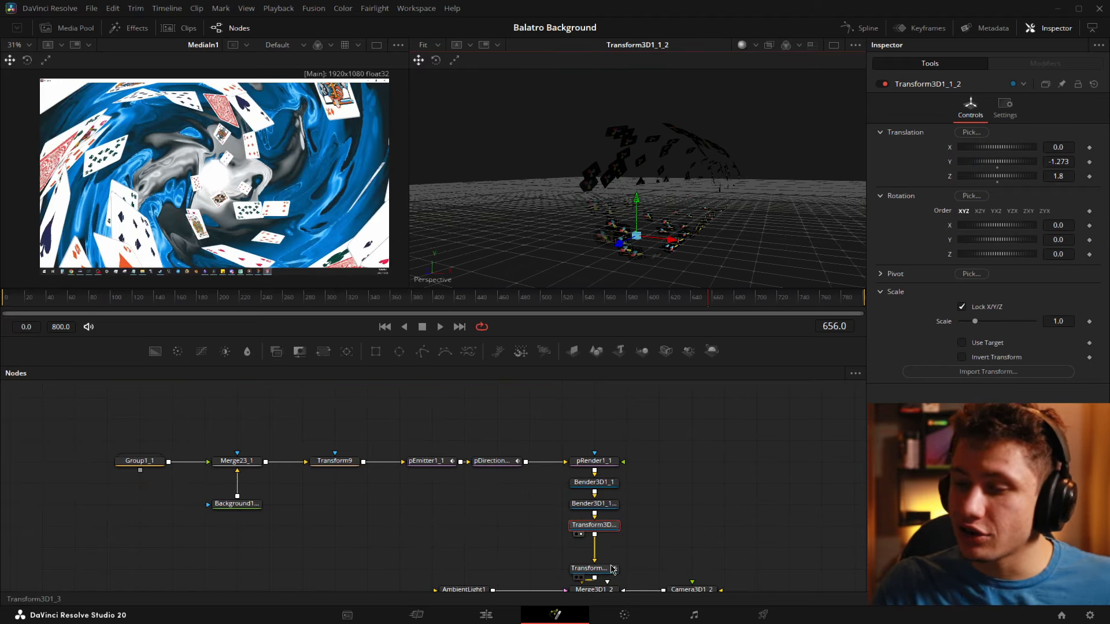
# Move the Transform3D1_3 node directly below Transform3D1_1_2, then view its animated rotation by scrubbing from frame 214 to 702
pyautogui.moveTo(612, 569); pyautogui.dragTo(612, 547)
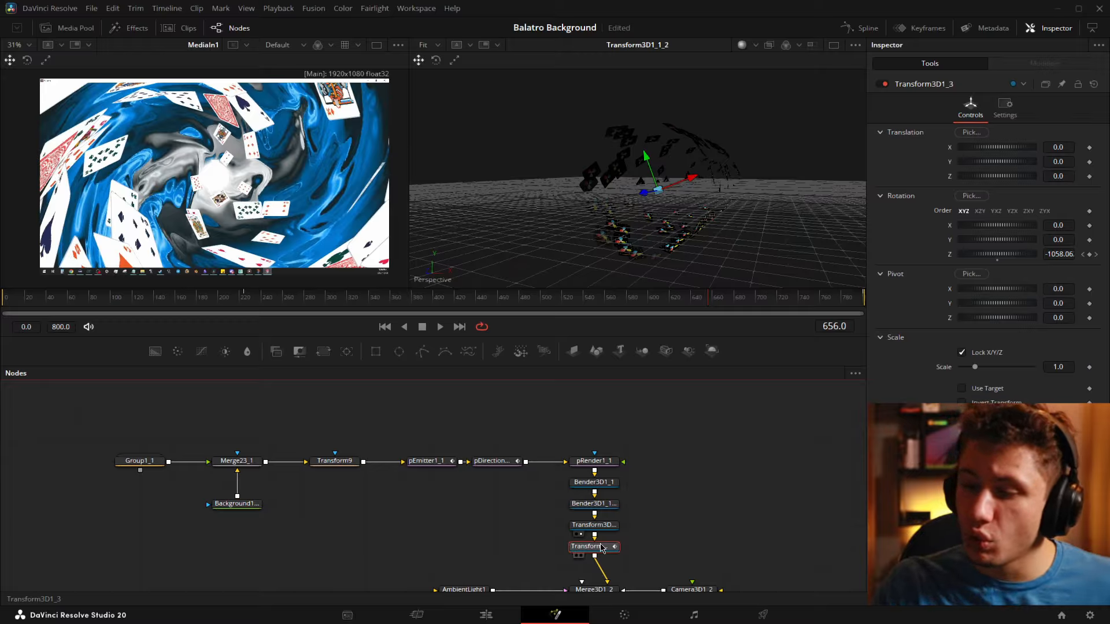
pyautogui.press('2')
pyautogui.click(233, 301)
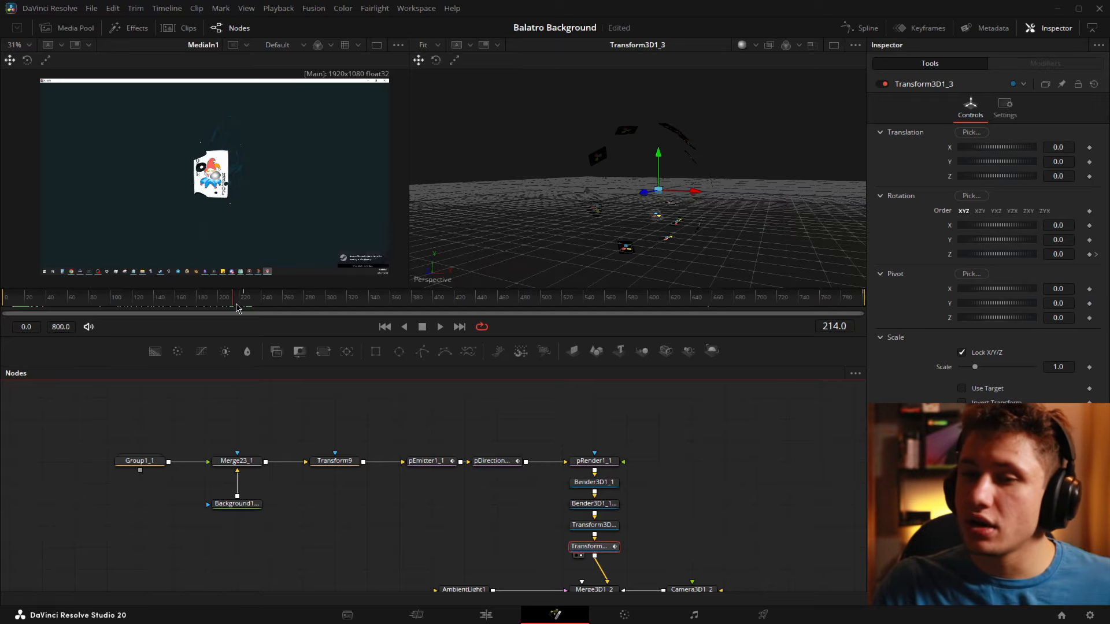
pyautogui.moveTo(237, 299); pyautogui.dragTo(763, 313)
# Reset Transform9's angle to 0 and check the orientation of the cards in the 3D view
pyautogui.click(345, 460)
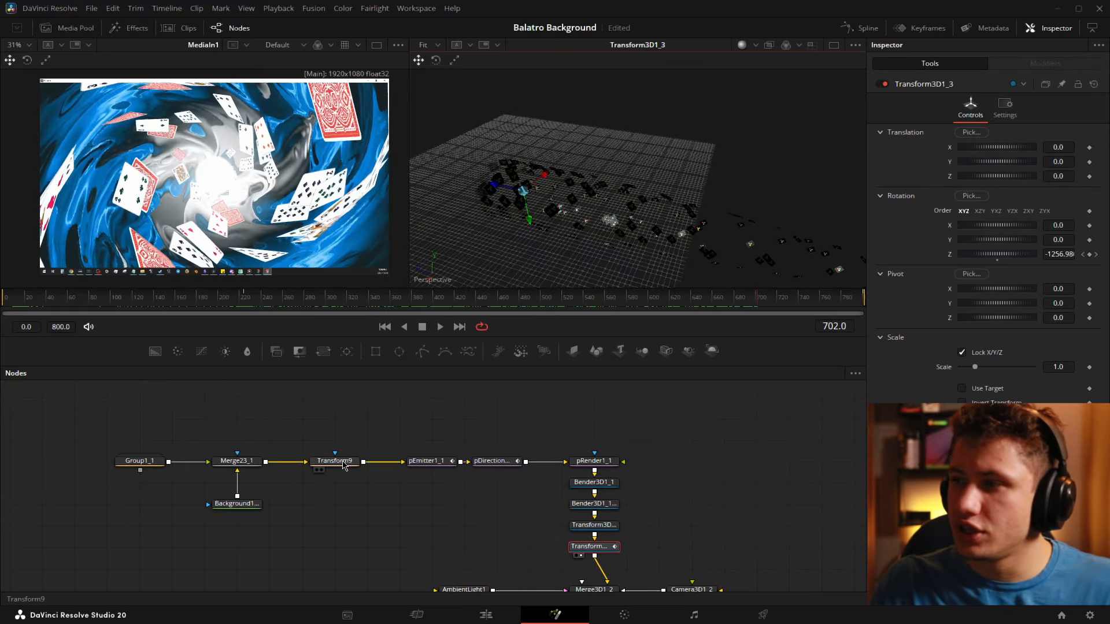
pyautogui.moveTo(656, 223); pyautogui.dragTo(790, 154)
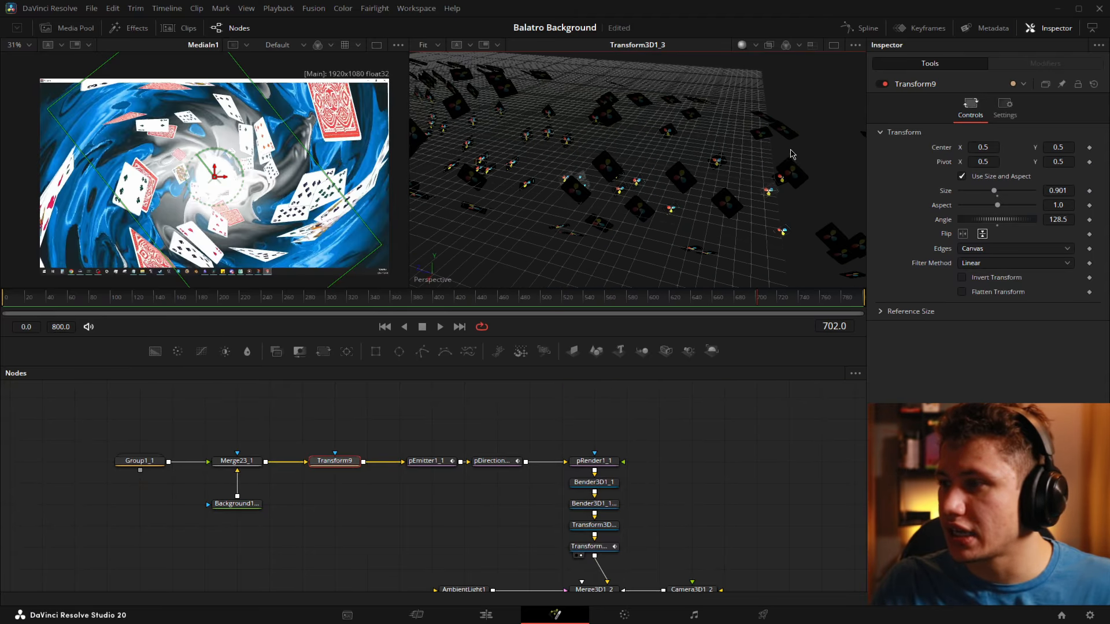
pyautogui.click(998, 225)
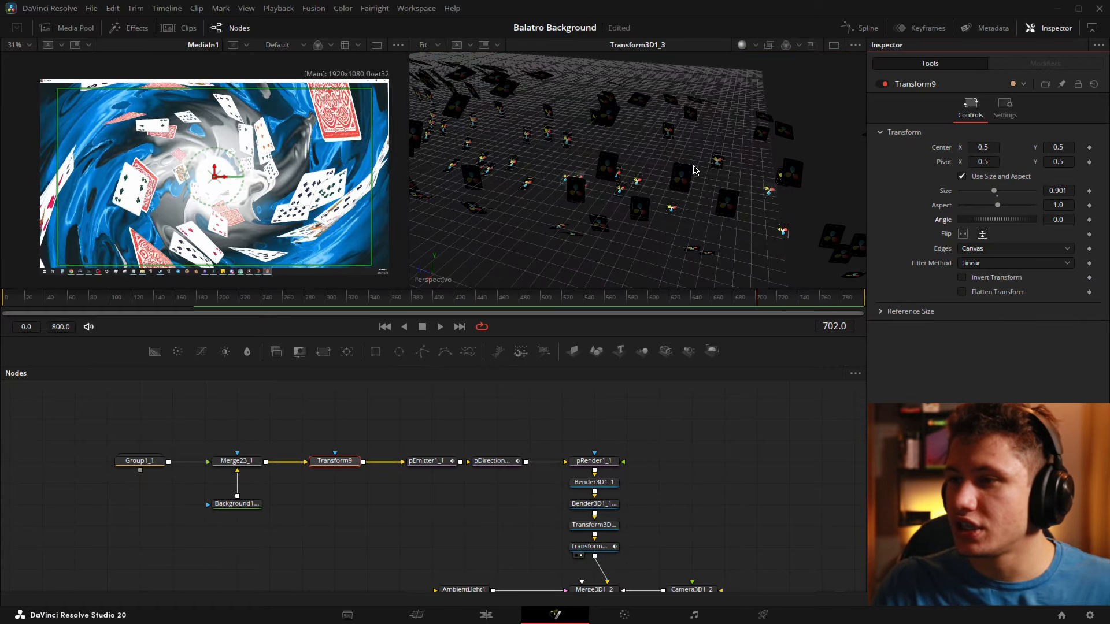
pyautogui.moveTo(692, 165); pyautogui.dragTo(702, 198)
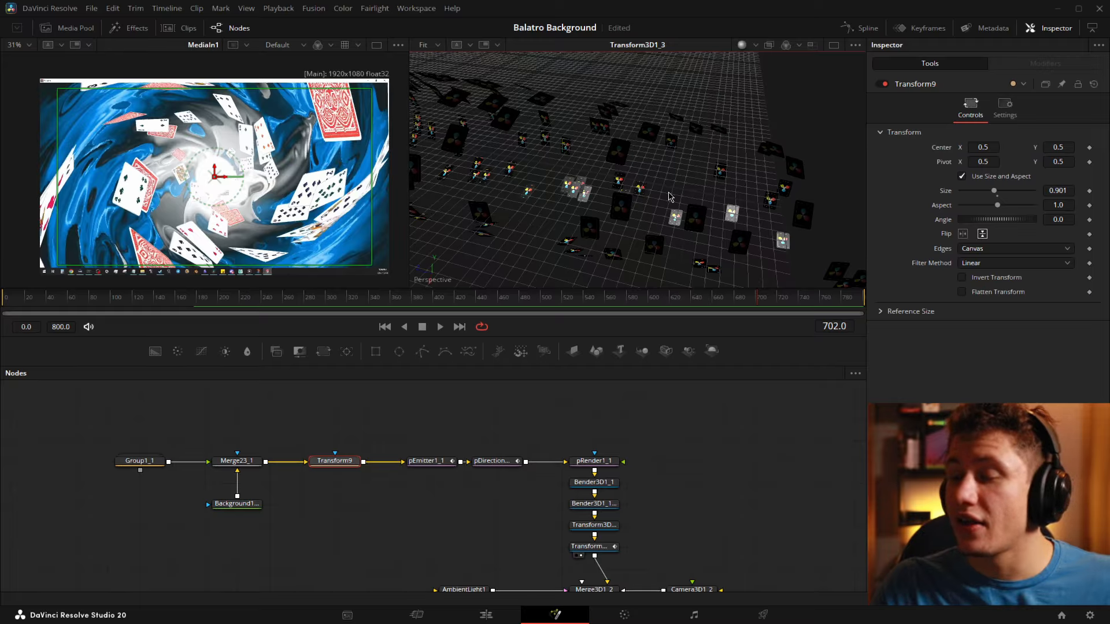
# Undo the reset of Transform9's angle and check the restored card orientation in the 3D view
pyautogui.hotkey('ctrl', 'z')
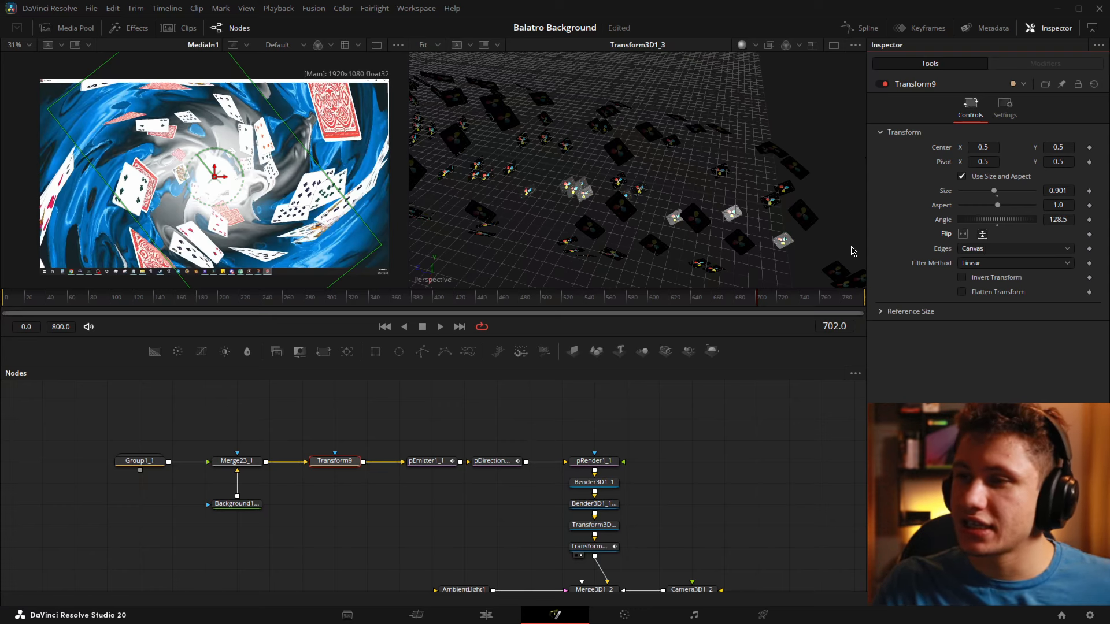
pyautogui.scroll(-5, 666, 227)
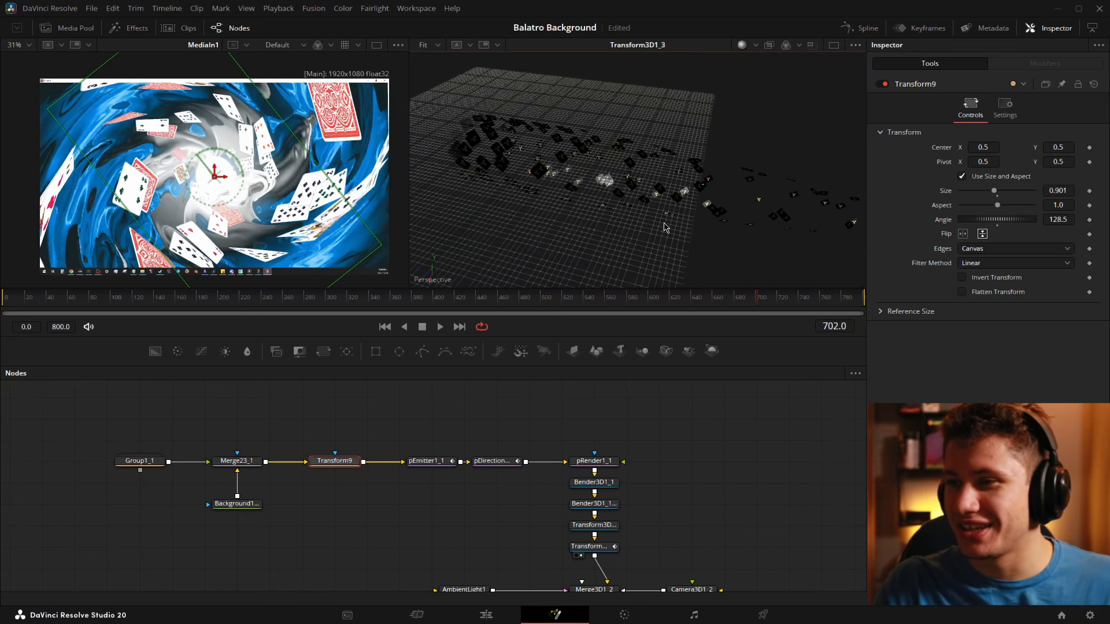
pyautogui.scroll(-3, 711, 514)
pyautogui.scroll(2, 645, 200)
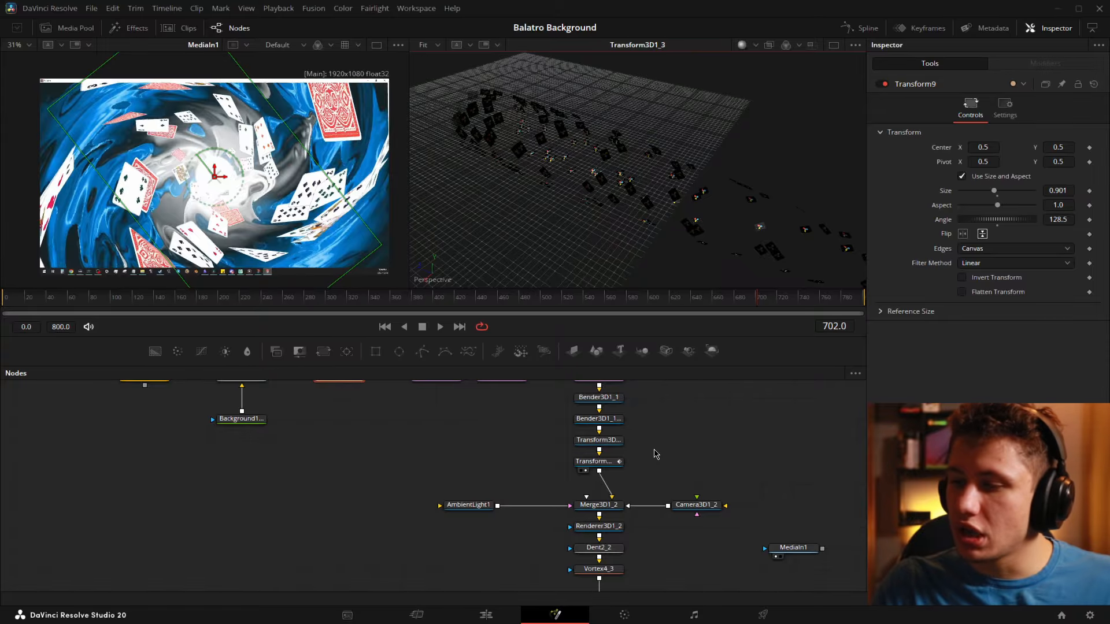
# View Merge3D1_2 in the second viewer and examine AmbientLight1's settings and the combined 3D scene
pyautogui.press('2')
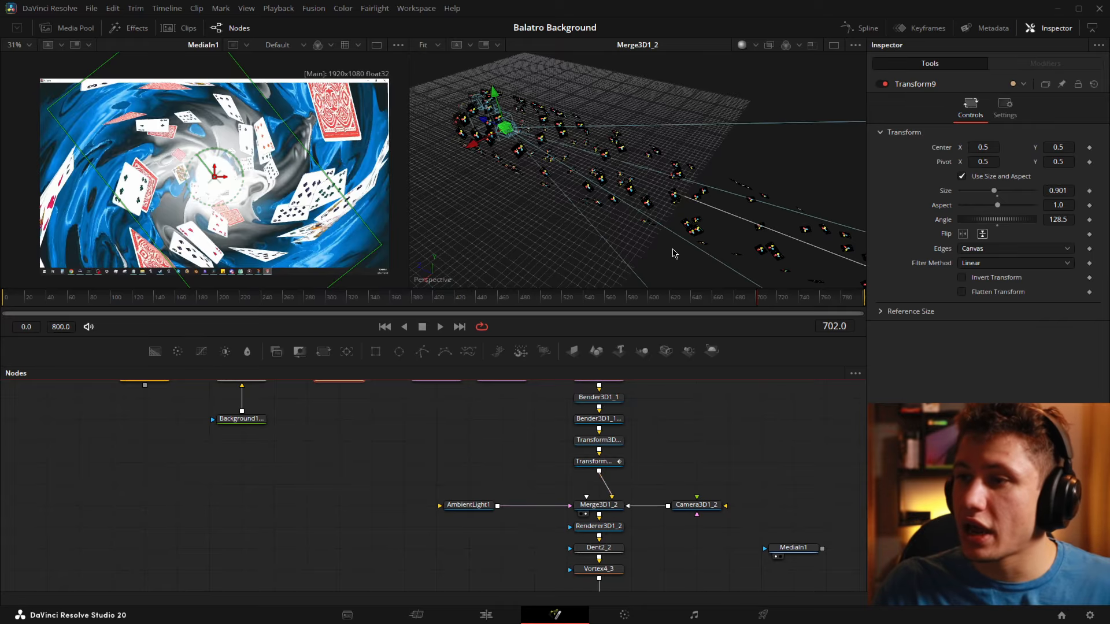
pyautogui.moveTo(553, 188); pyautogui.dragTo(584, 191)
pyautogui.click(467, 504)
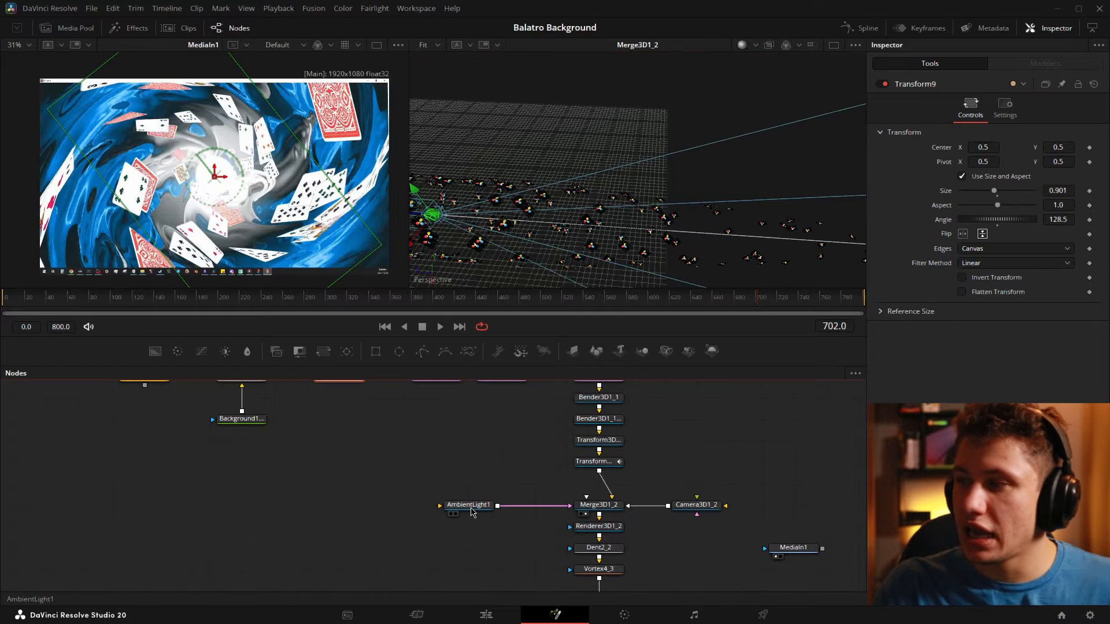
pyautogui.moveTo(734, 433); pyautogui.dragTo(827, 415)
pyautogui.moveTo(630, 191); pyautogui.dragTo(790, 121)
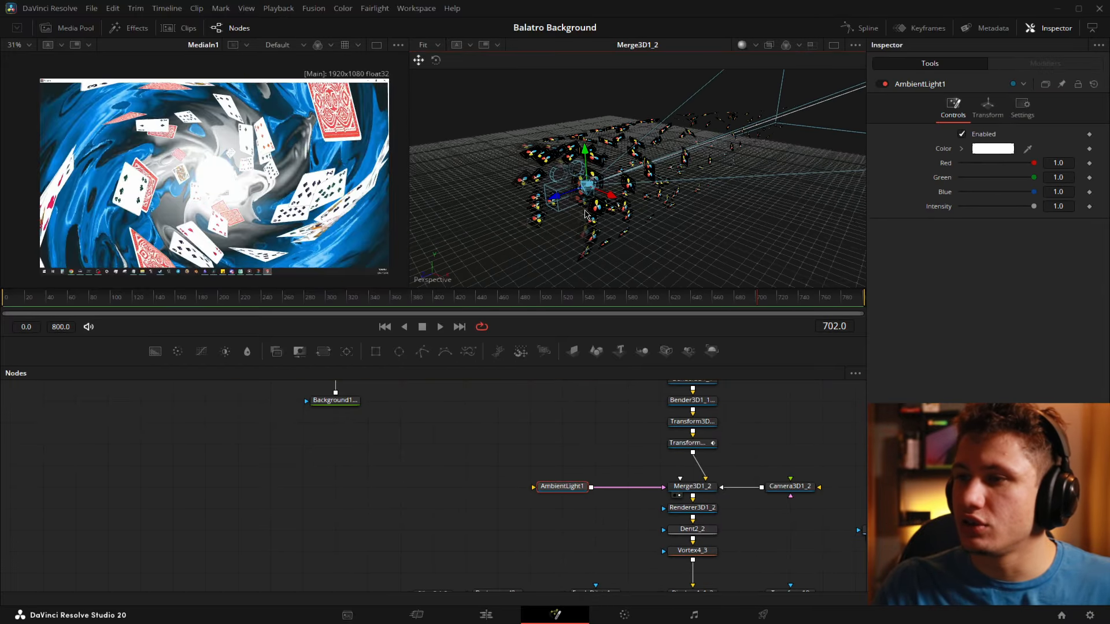
# Examine Camera3D1_2's settings and its placement relative to the card tunnel by orbiting the 3D scene
pyautogui.moveTo(586, 213); pyautogui.dragTo(479, 237)
pyautogui.click(777, 485)
pyautogui.rightClick(478, 238)
pyautogui.moveTo(646, 228); pyautogui.dragTo(597, 213)
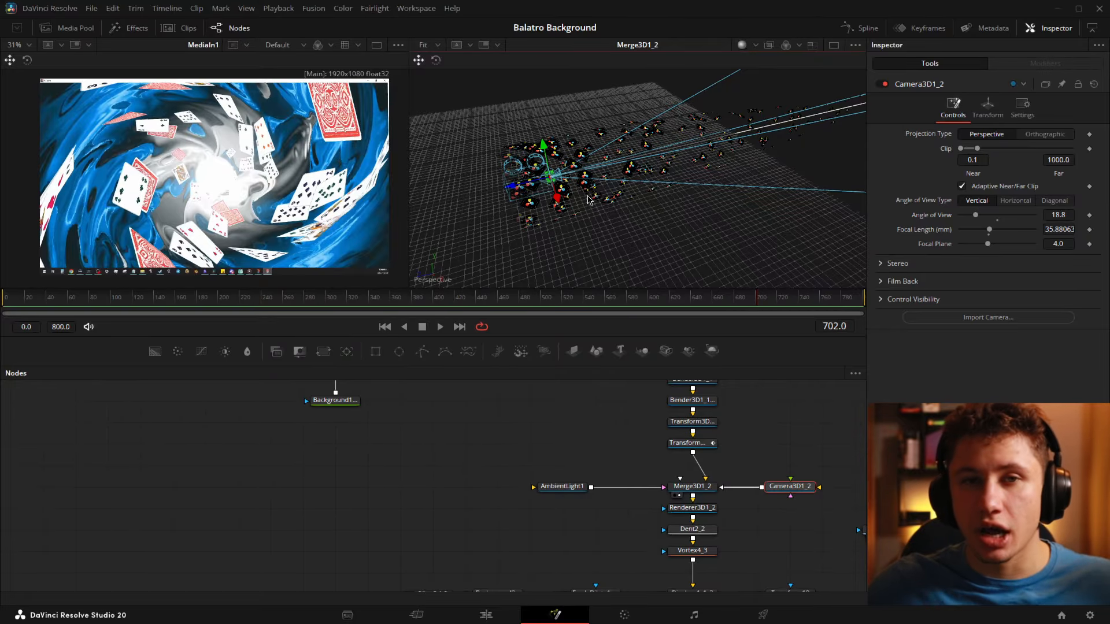
pyautogui.moveTo(716, 238); pyautogui.dragTo(664, 235)
# View Renderer3D1_2 in the second viewer and scrub through the timeline to examine the rendered card tunnel
pyautogui.moveTo(766, 443); pyautogui.dragTo(643, 428)
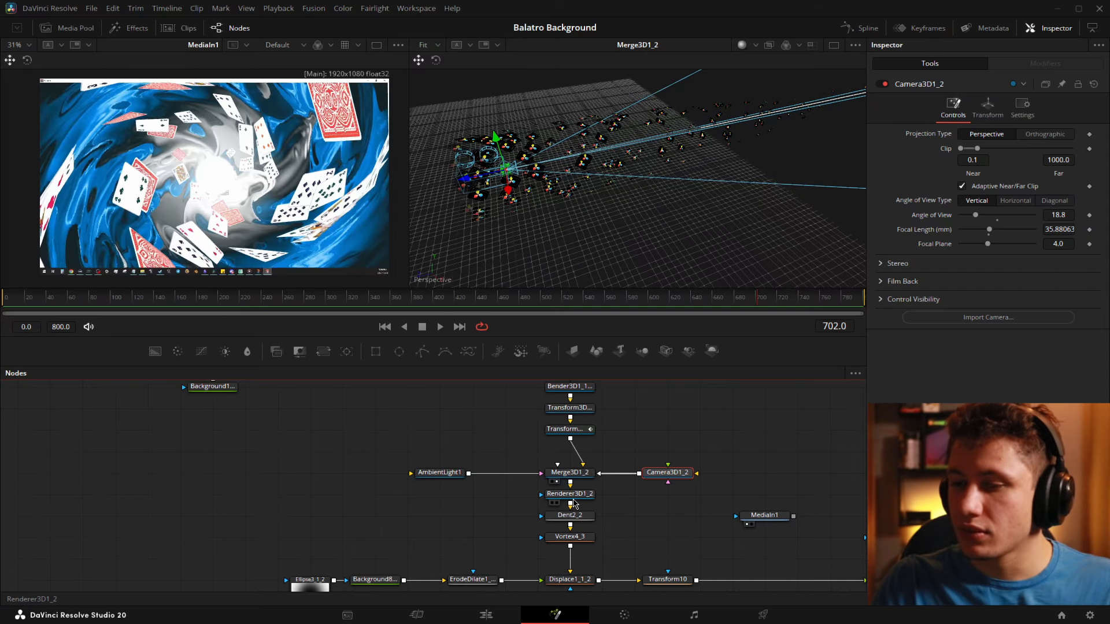
pyautogui.moveTo(573, 504); pyautogui.dragTo(619, 141)
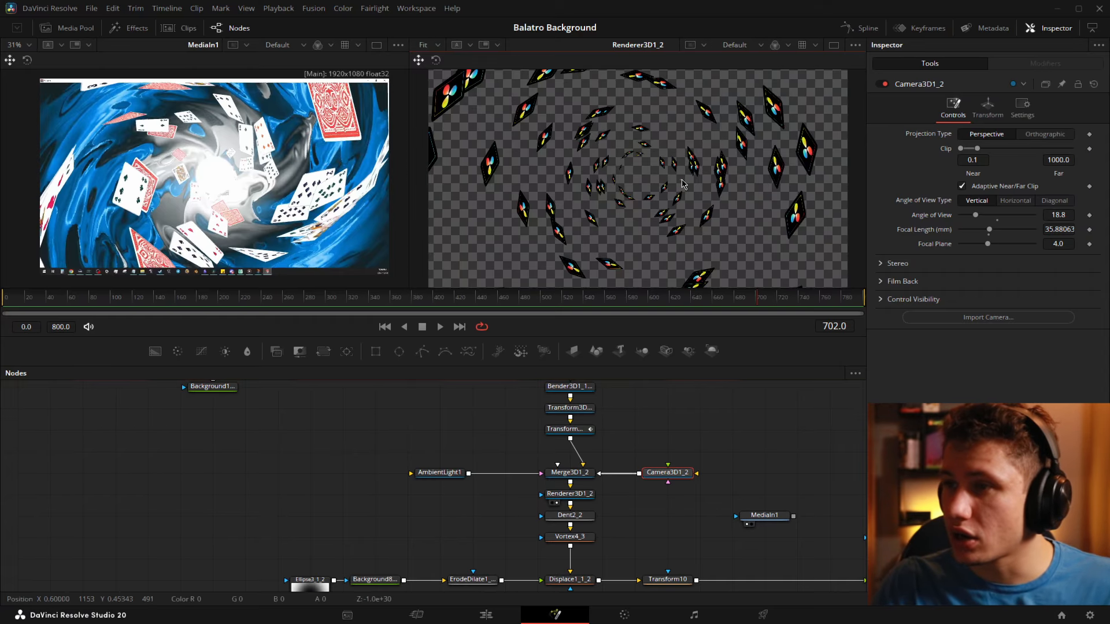
pyautogui.scroll(-2, 631, 194)
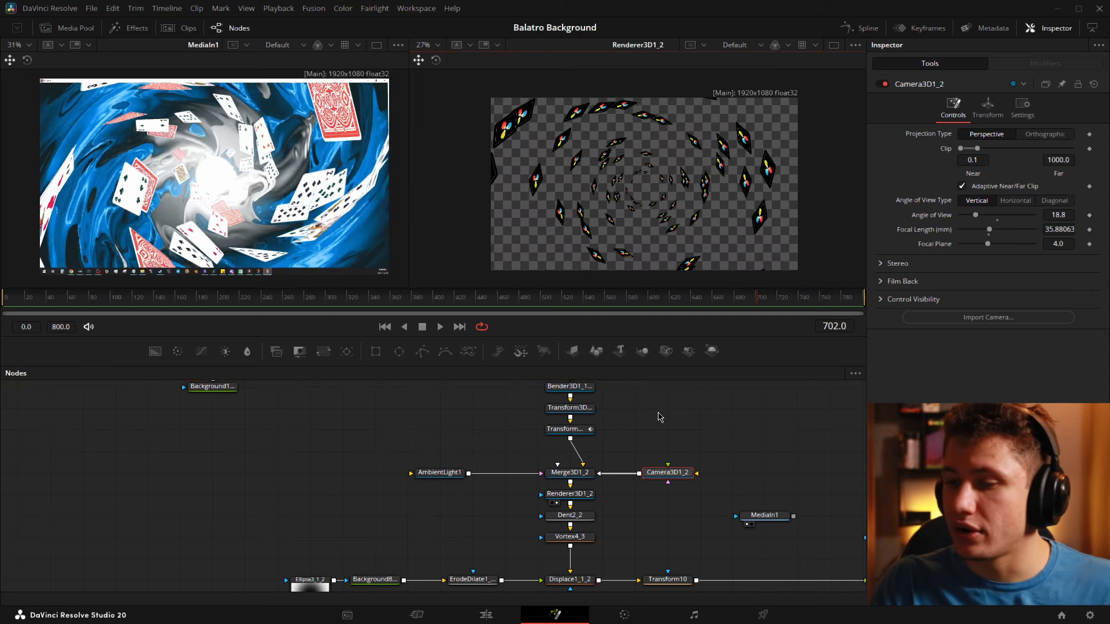
pyautogui.scroll(-2, 657, 417)
pyautogui.click(445, 298)
pyautogui.moveTo(445, 298); pyautogui.dragTo(807, 317)
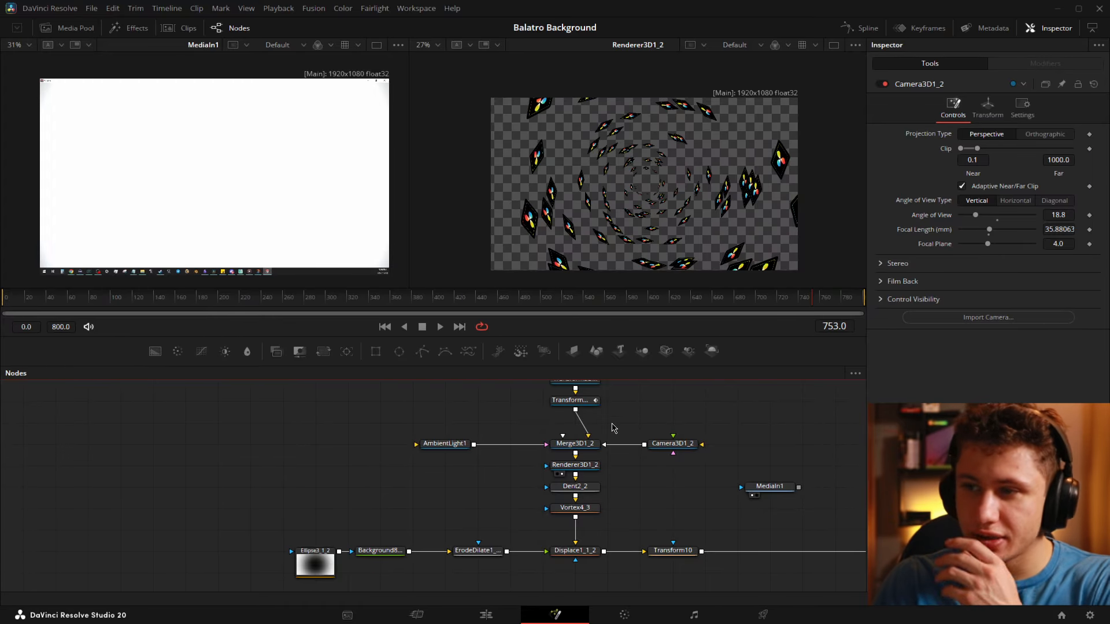
# View Dent2_2 in the second viewer and compare its distortion at the centre with the plain render
pyautogui.click(589, 490)
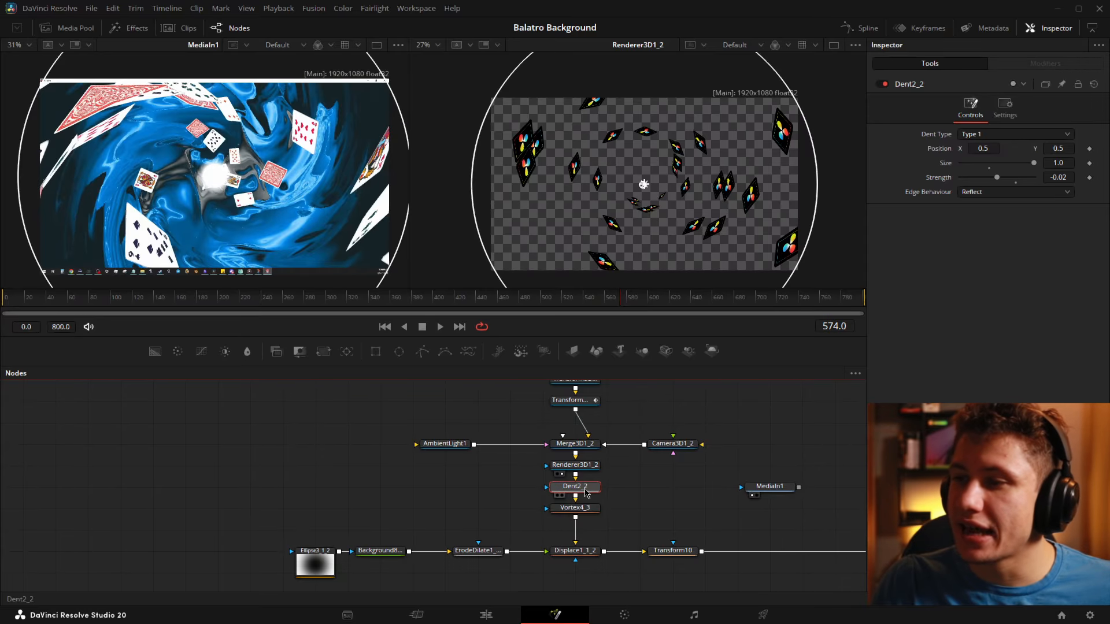
pyautogui.moveTo(582, 488); pyautogui.dragTo(614, 424)
pyautogui.hotkey('ctrl', 'z')
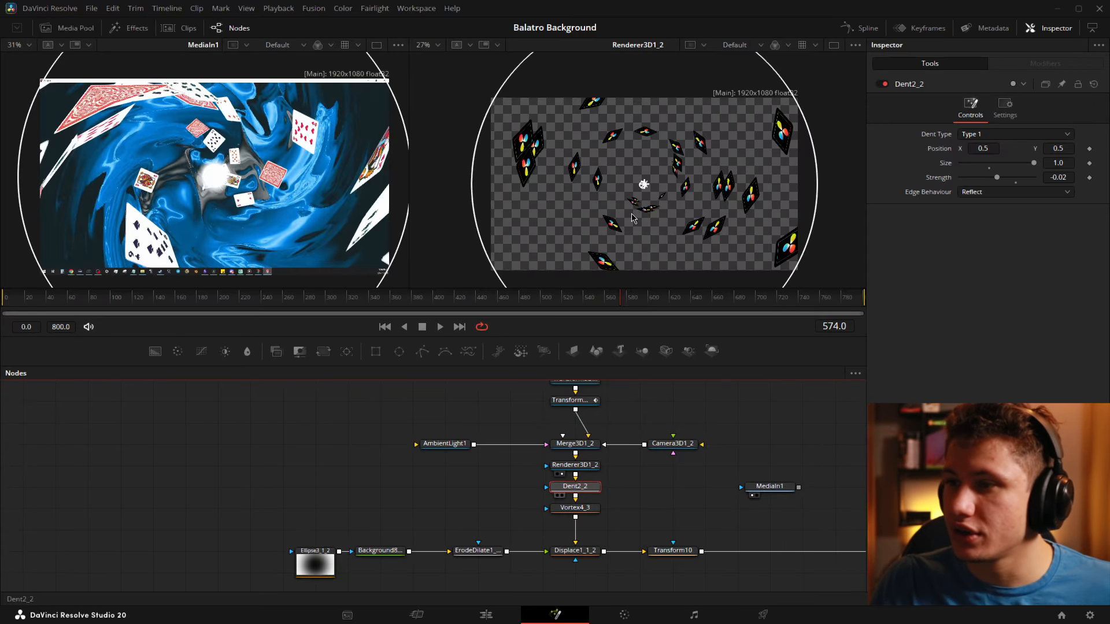
pyautogui.press('2')
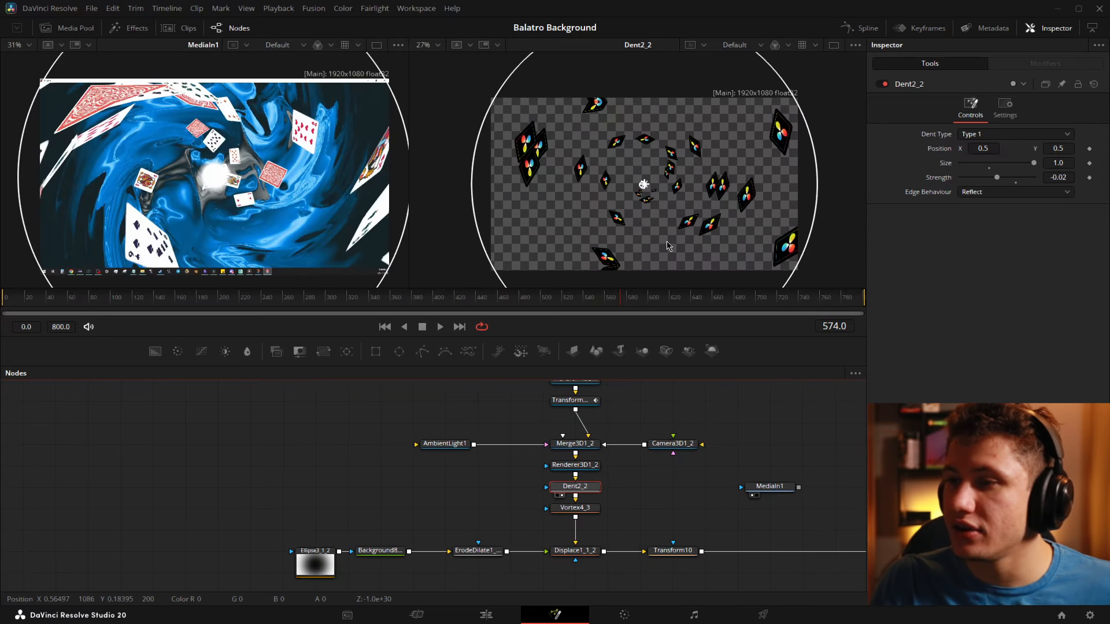
pyautogui.click(622, 186)
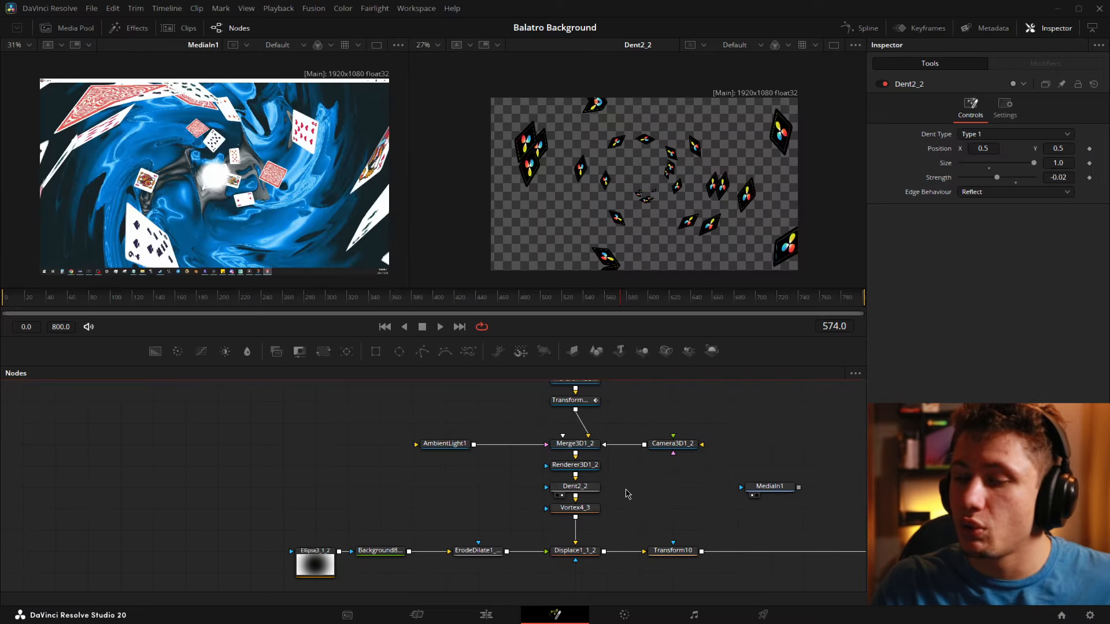
# View Vortex4_3 in the second viewer and scrub around frames 575 to 594 to examine the stretched outer cards
pyautogui.moveTo(626, 490); pyautogui.dragTo(629, 212)
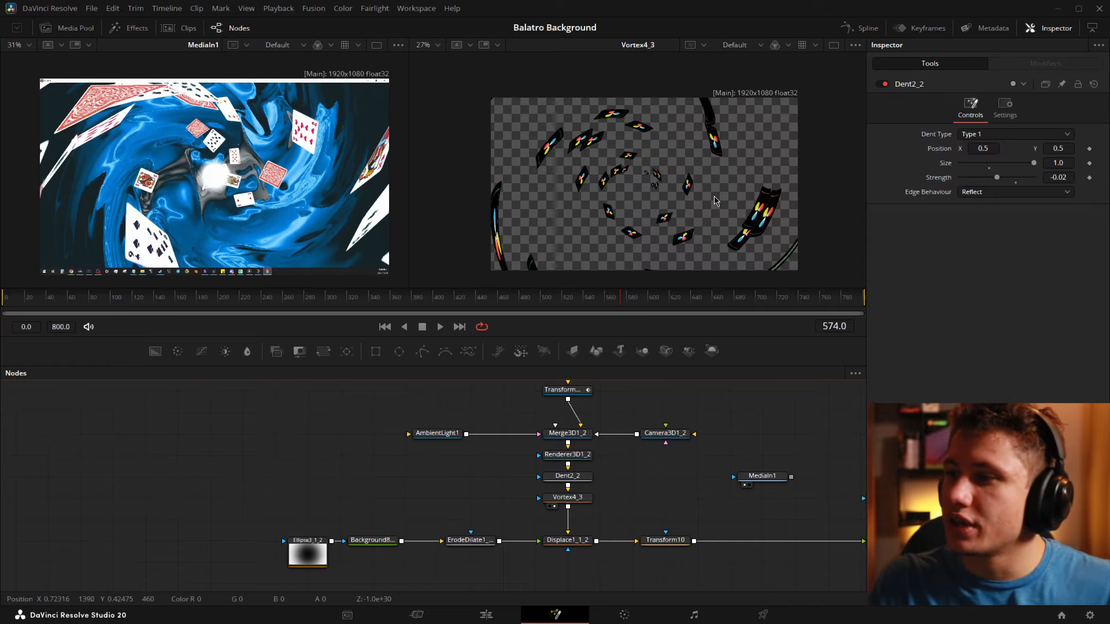
pyautogui.moveTo(492, 305); pyautogui.dragTo(542, 305)
pyautogui.moveTo(547, 303); pyautogui.dragTo(643, 318)
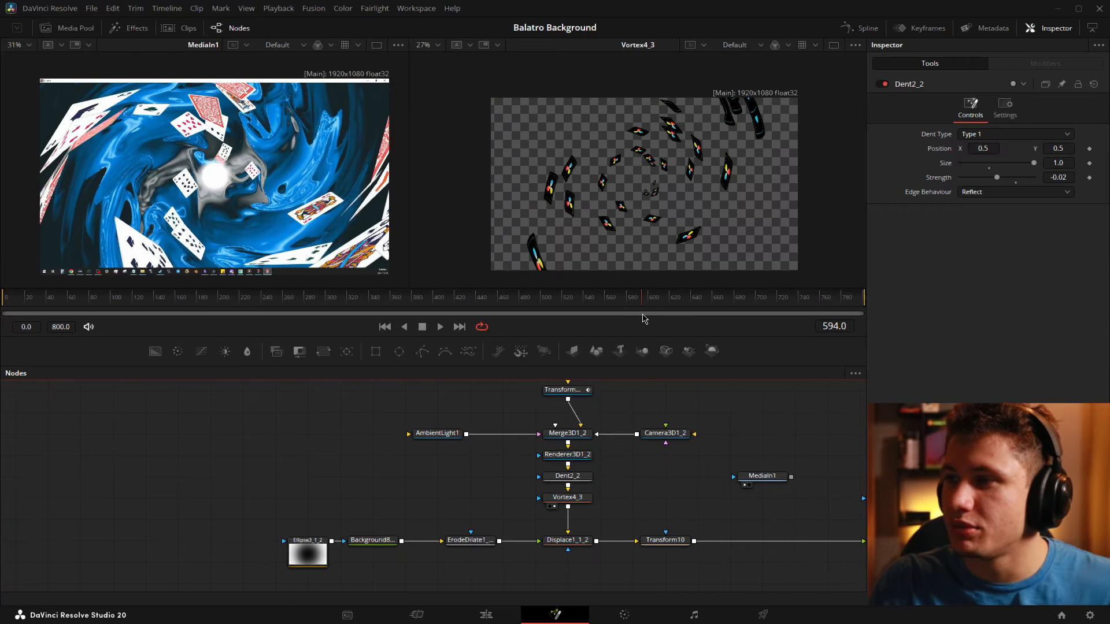
pyautogui.scroll(4, 771, 125)
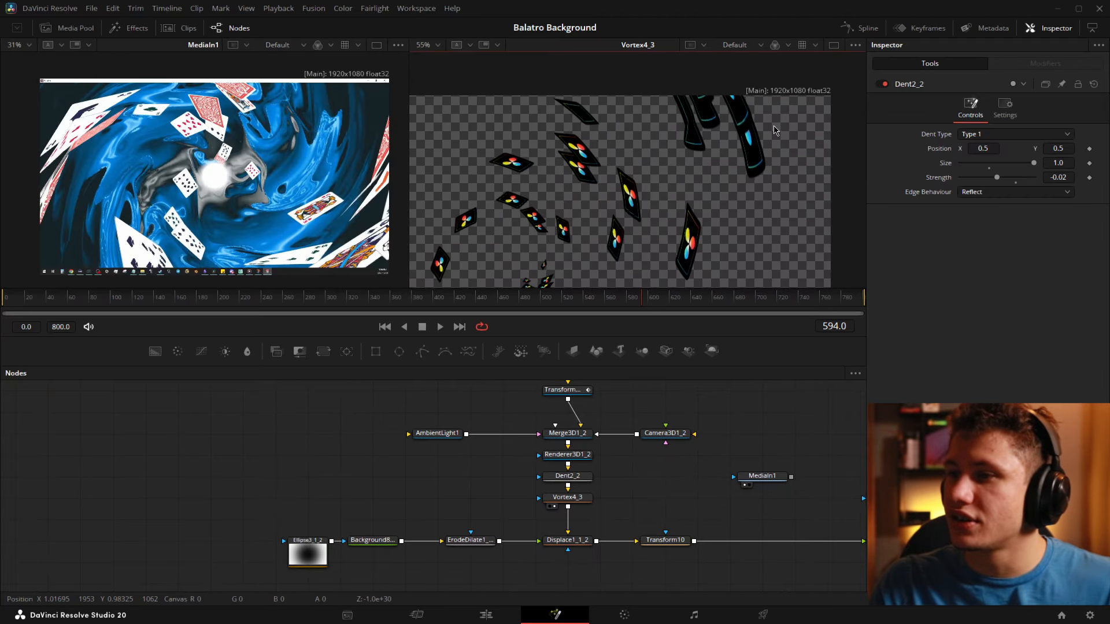
pyautogui.hotkey('ctrl', 'f')
pyautogui.moveTo(641, 303); pyautogui.dragTo(622, 302)
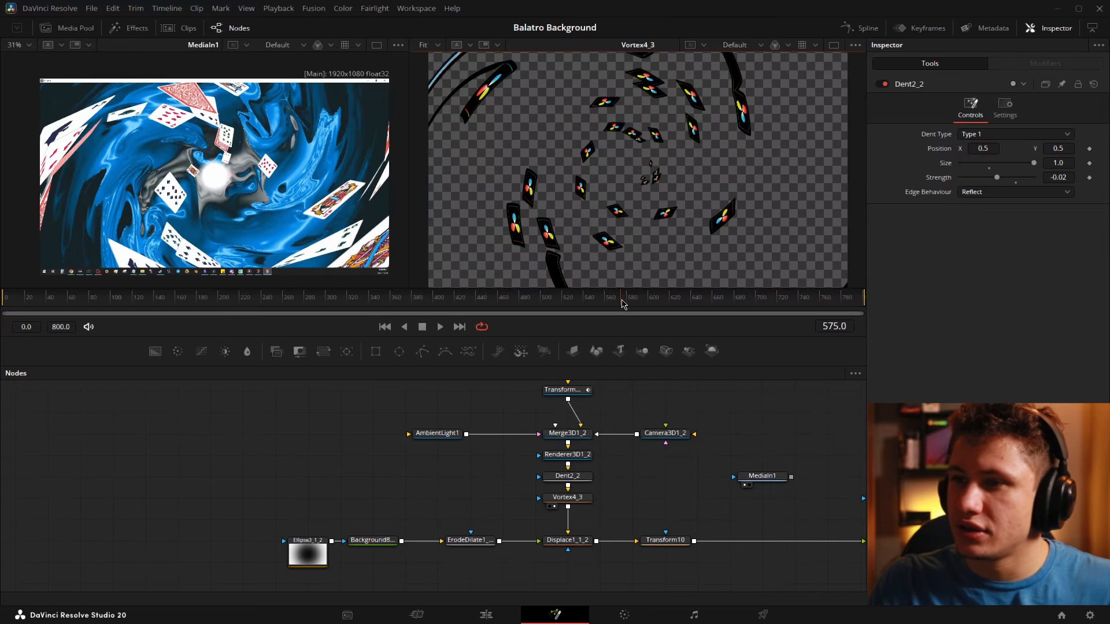
pyautogui.scroll(-2, 665, 456)
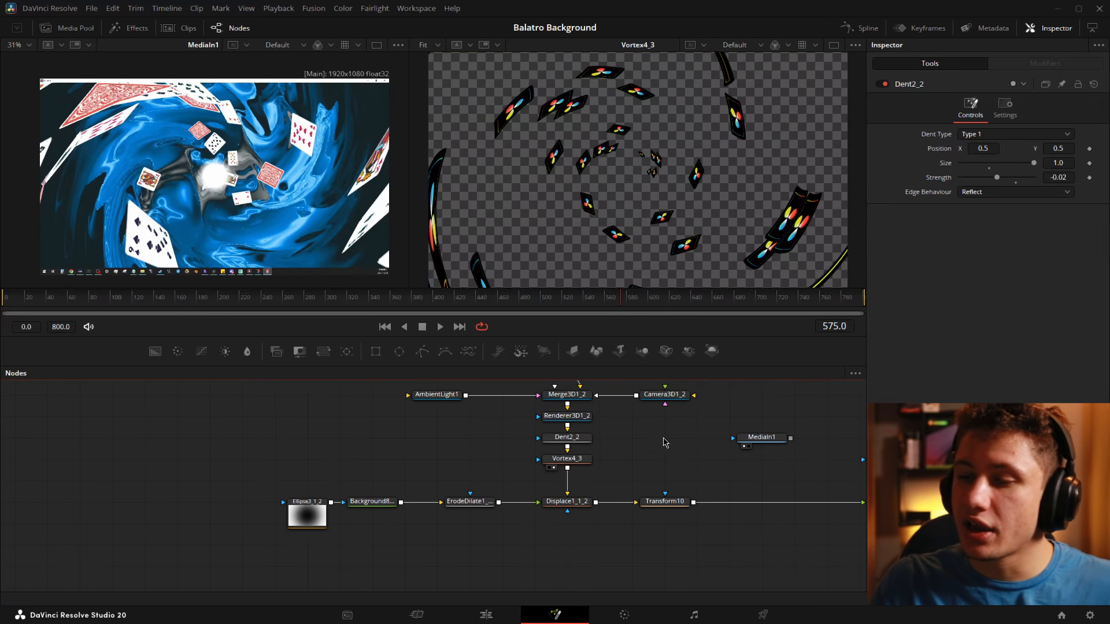
# View Displace1_1_2 in the second viewer and examine its radial refraction settings and input nodes
pyautogui.click(576, 505)
pyautogui.press('2')
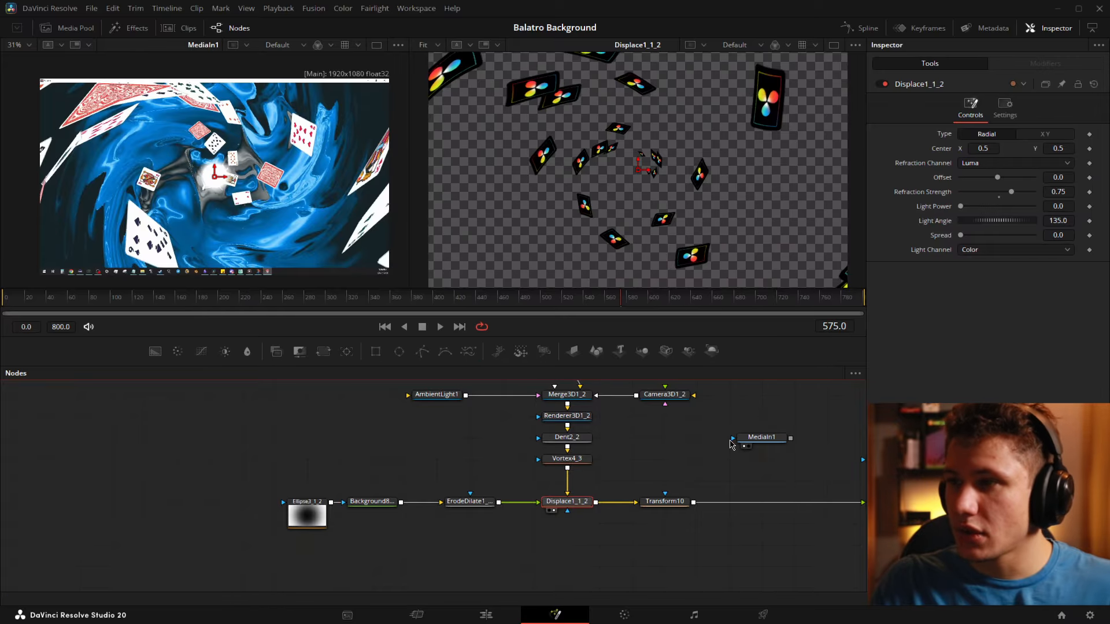
pyautogui.moveTo(533, 546); pyautogui.dragTo(669, 463)
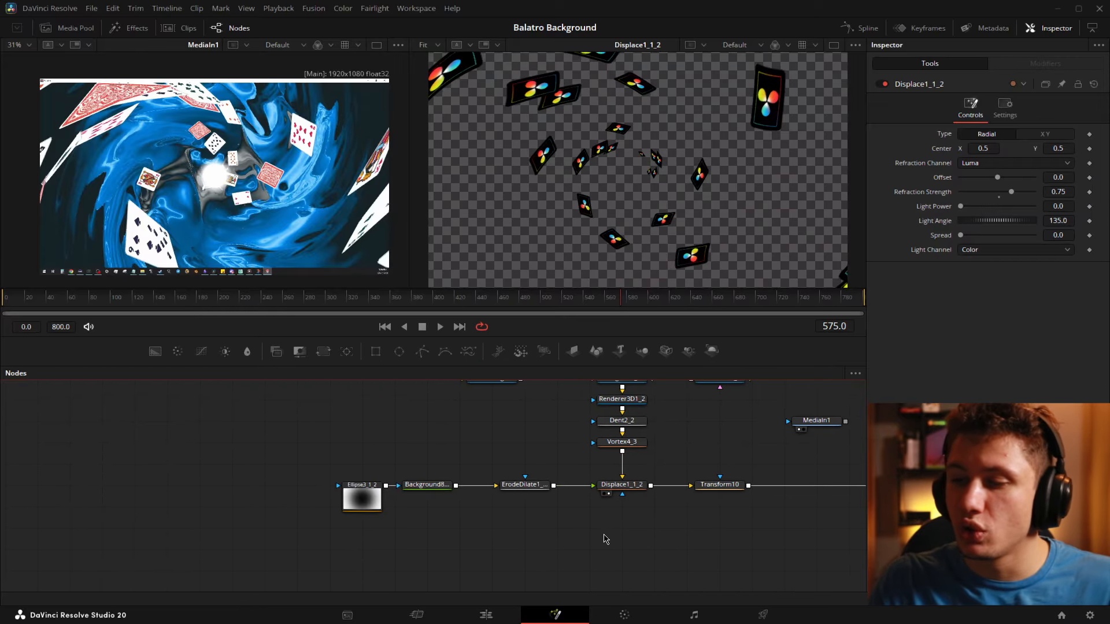
pyautogui.moveTo(593, 508); pyautogui.dragTo(519, 524)
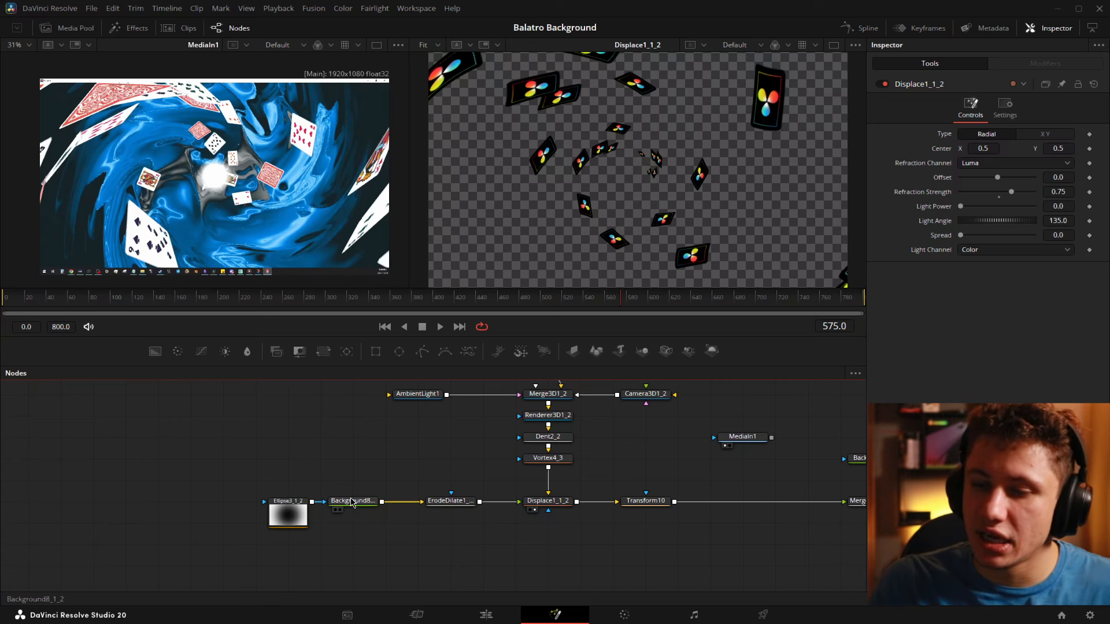
# Move Ellipse3_1_2 farther from Background8_1_2, detach it to view the unmasked background, and reconnect it as the mask
pyautogui.moveTo(291, 519); pyautogui.dragTo(258, 520)
pyautogui.click(311, 502)
pyautogui.moveTo(349, 501); pyautogui.dragTo(604, 249)
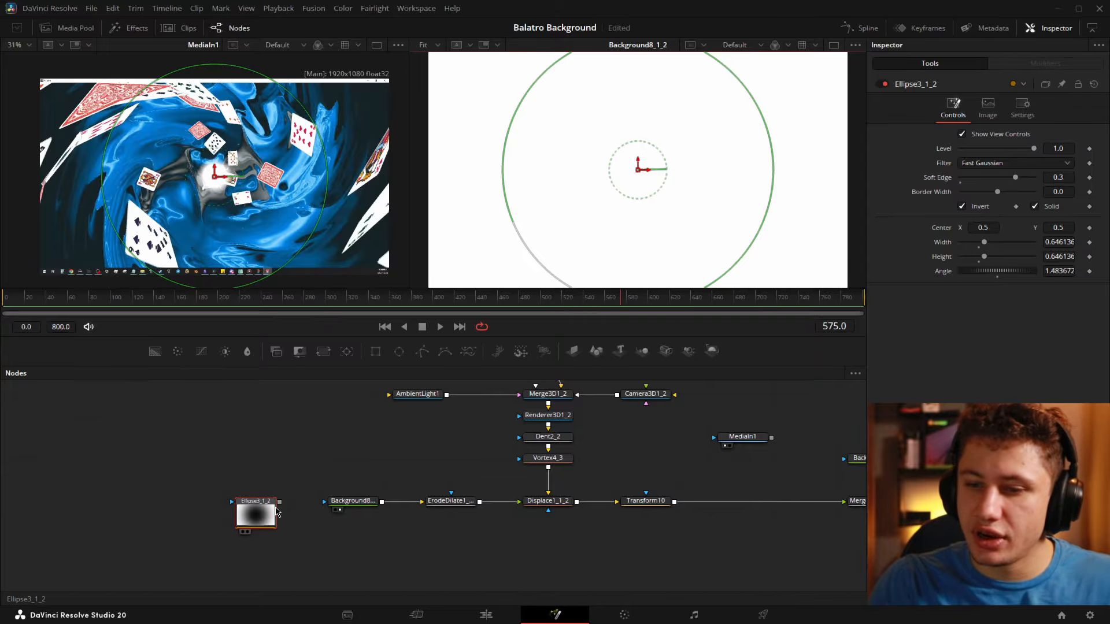
pyautogui.moveTo(278, 502); pyautogui.dragTo(324, 501)
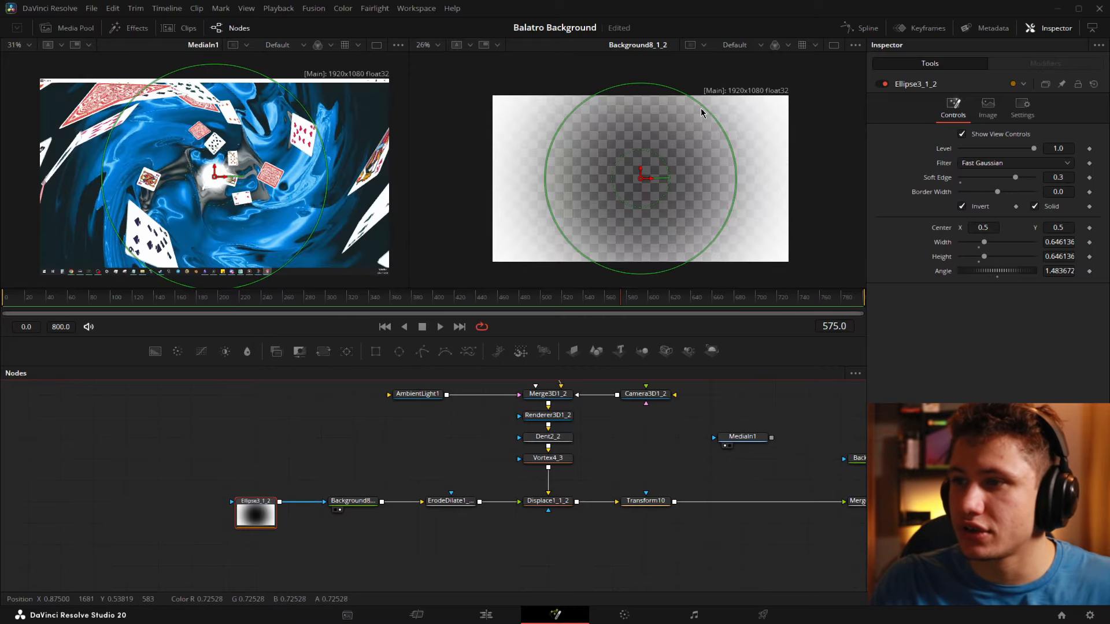
pyautogui.click(596, 428)
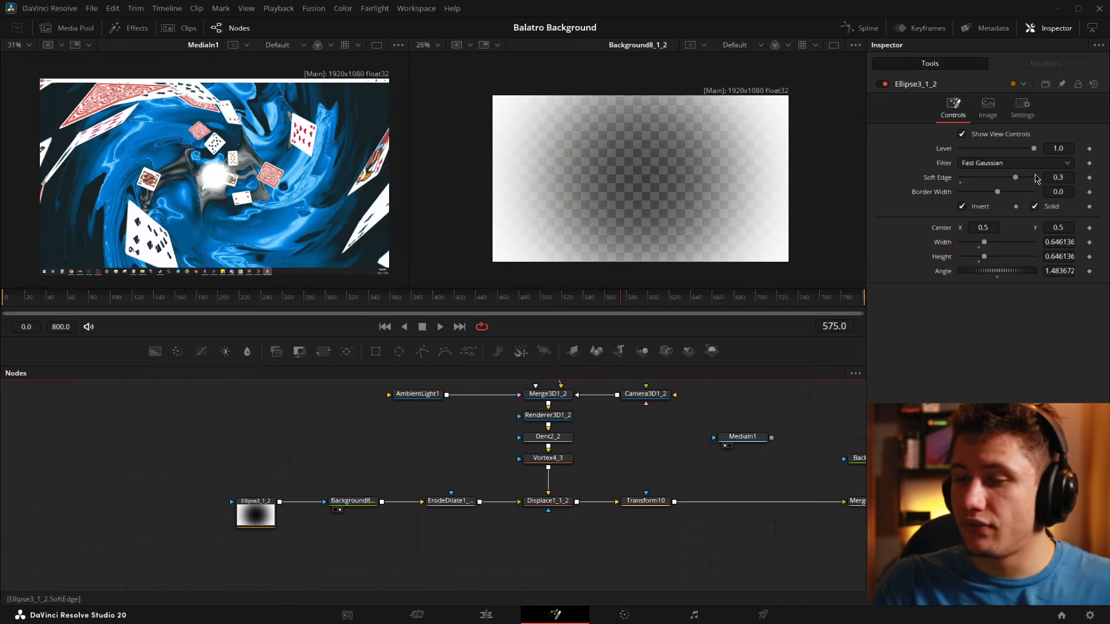
# View ErodeDilate1_1_2 in the second viewer and examine its filter and amount settings
pyautogui.click(454, 505)
pyautogui.moveTo(217, 477); pyautogui.dragTo(346, 547)
pyautogui.click(450, 503)
pyautogui.moveTo(450, 504); pyautogui.dragTo(581, 182)
pyautogui.moveTo(521, 438); pyautogui.dragTo(559, 278)
pyautogui.moveTo(488, 454); pyautogui.dragTo(580, 216)
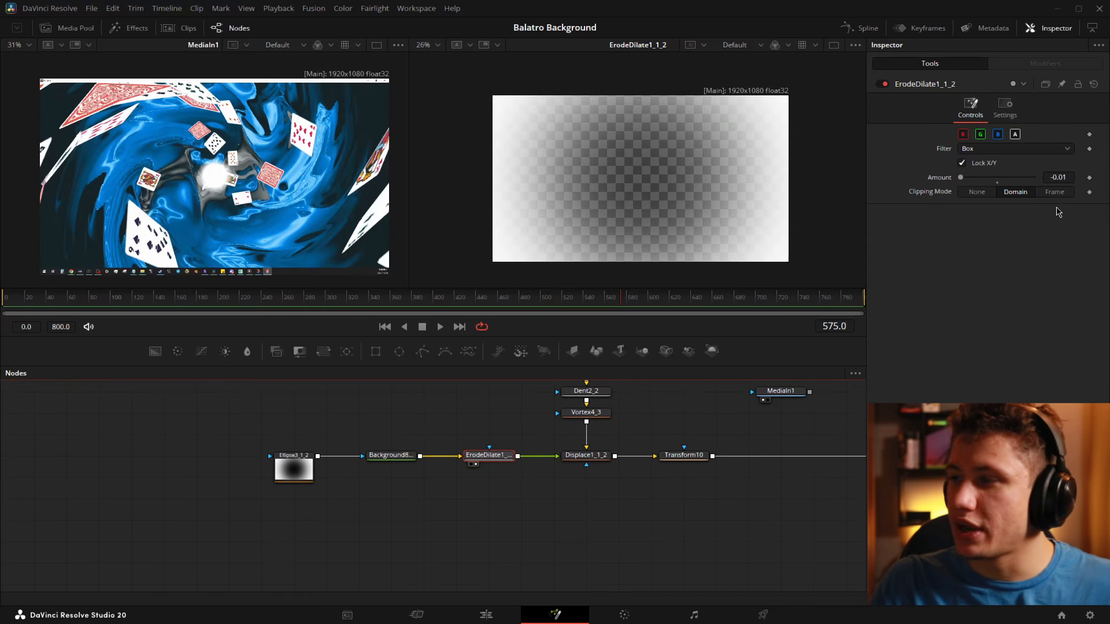
pyautogui.moveTo(969, 181); pyautogui.dragTo(1029, 185)
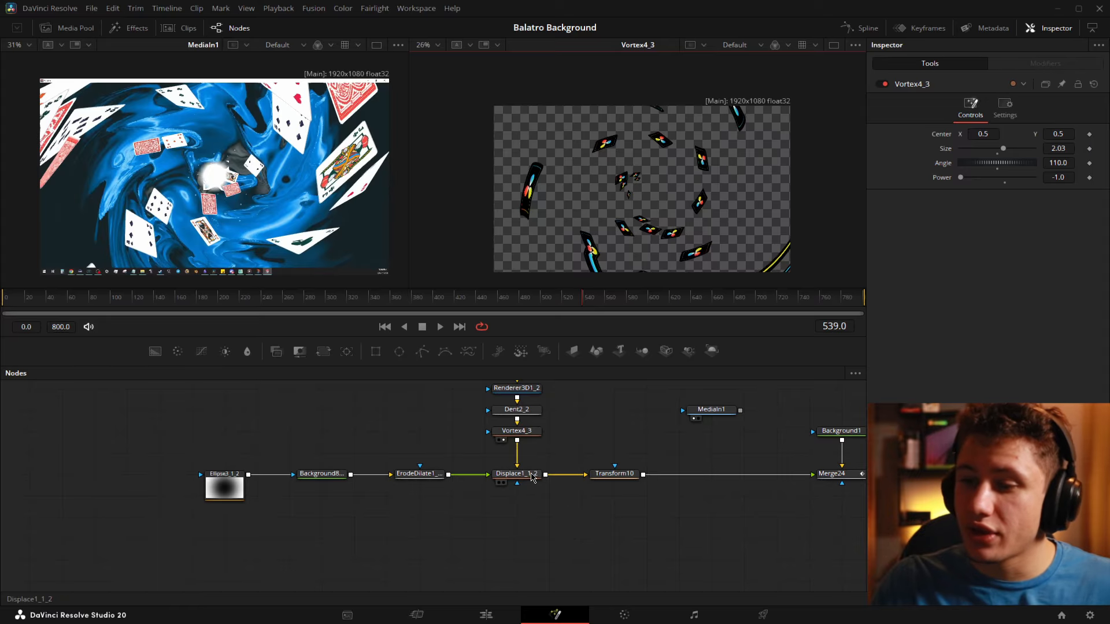
# View Displace1_1_2 again and scrub to frame 587 to compare the corrected card shapes with the vortex output
pyautogui.click(535, 475)
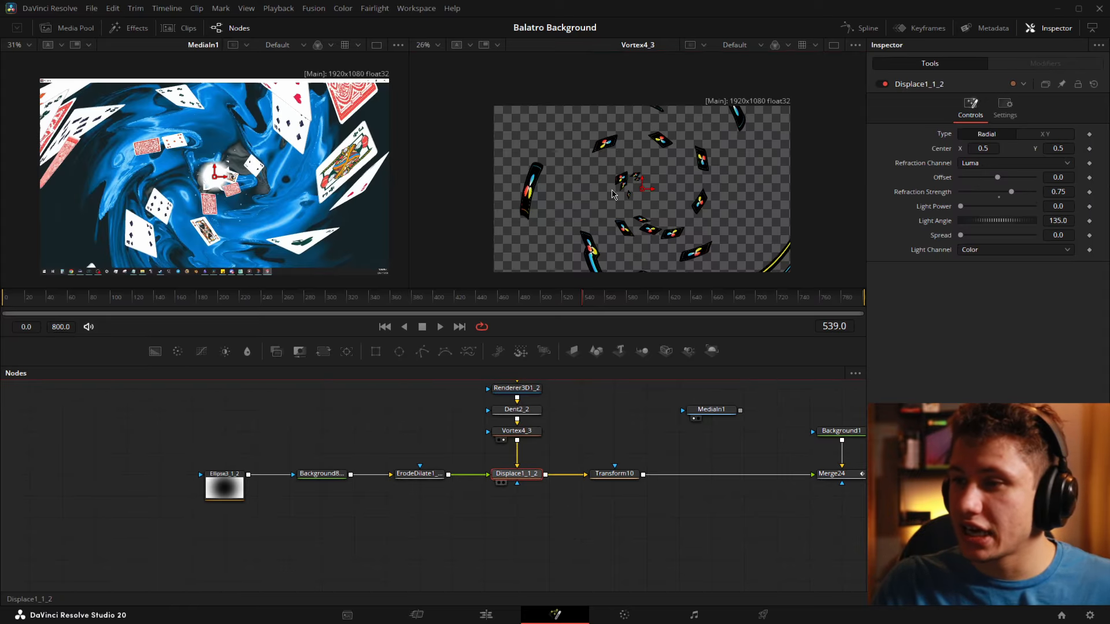
pyautogui.press('2')
pyautogui.click(535, 303)
pyautogui.moveTo(535, 303); pyautogui.dragTo(635, 317)
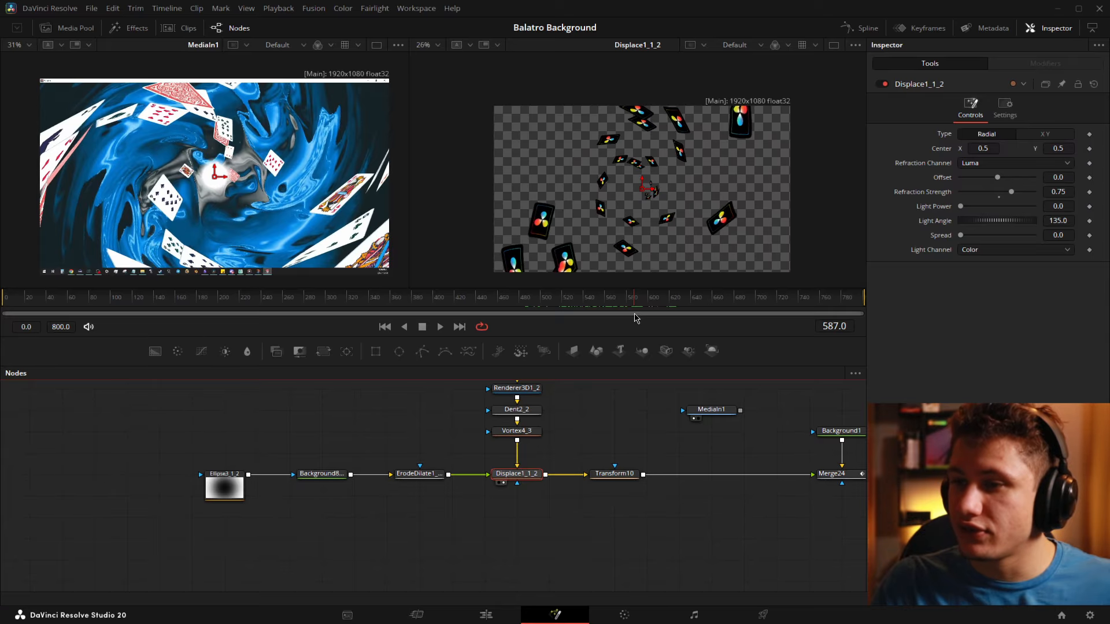
pyautogui.moveTo(675, 446); pyautogui.dragTo(552, 445)
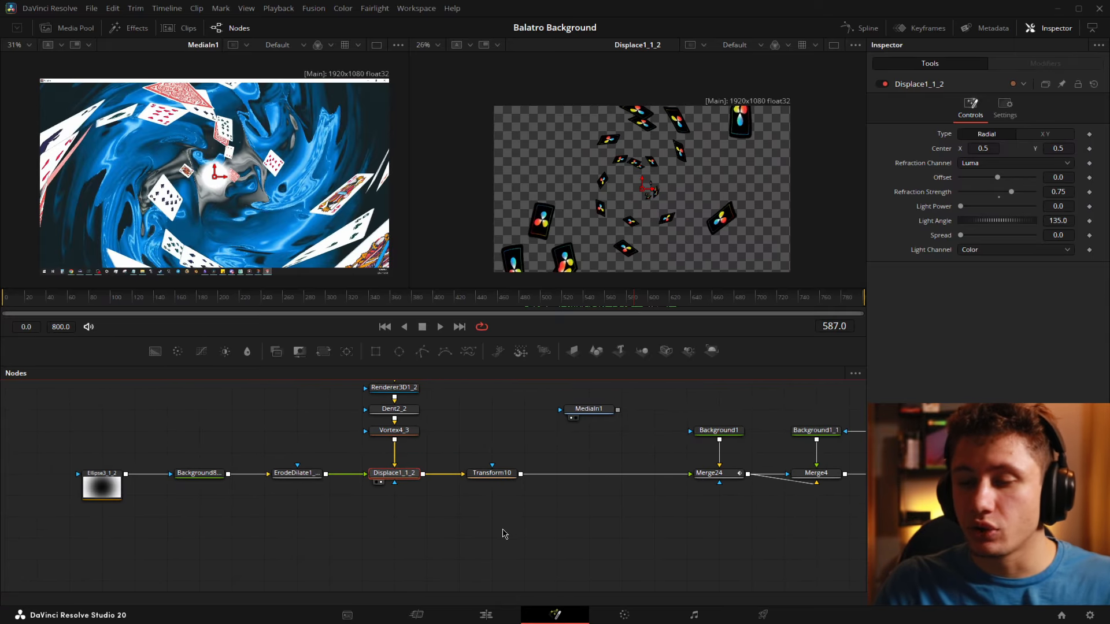
# View Transform10 in the second viewer, examine its size setting, and scrub to frame 699 to compare it with Renderer3D1_2
pyautogui.click(500, 486)
pyautogui.press('2')
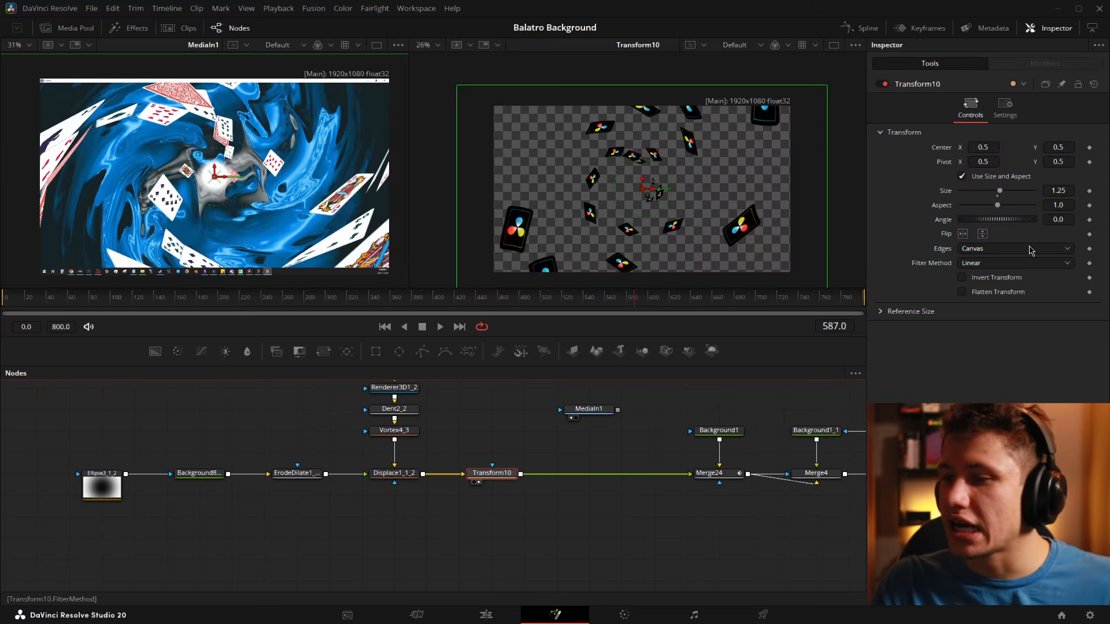
pyautogui.moveTo(618, 470); pyautogui.dragTo(532, 512)
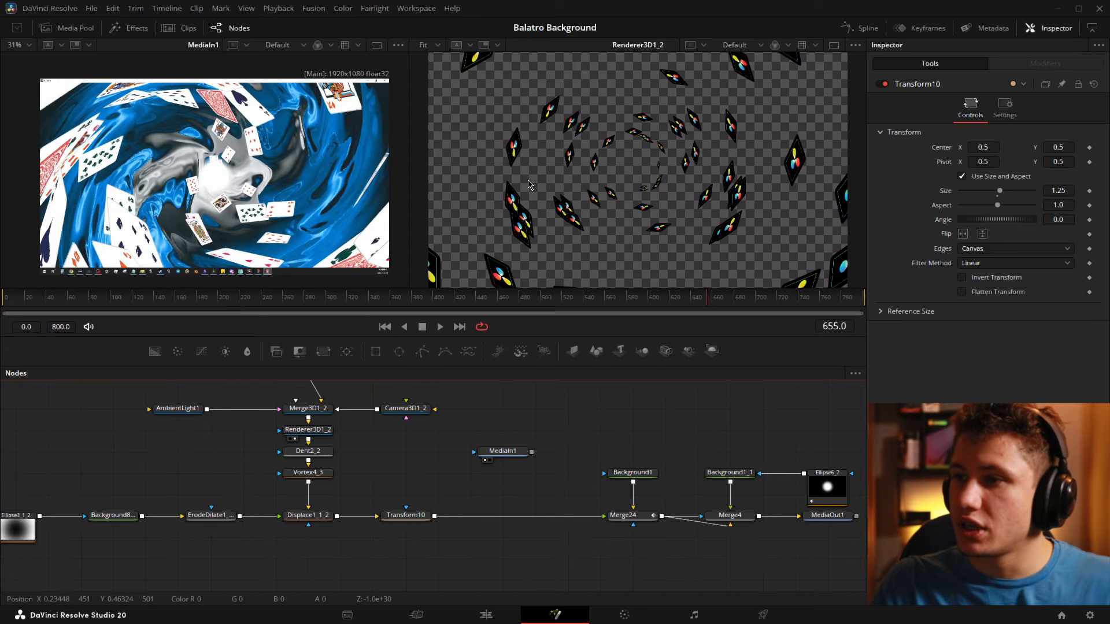
pyautogui.moveTo(556, 300); pyautogui.dragTo(703, 300)
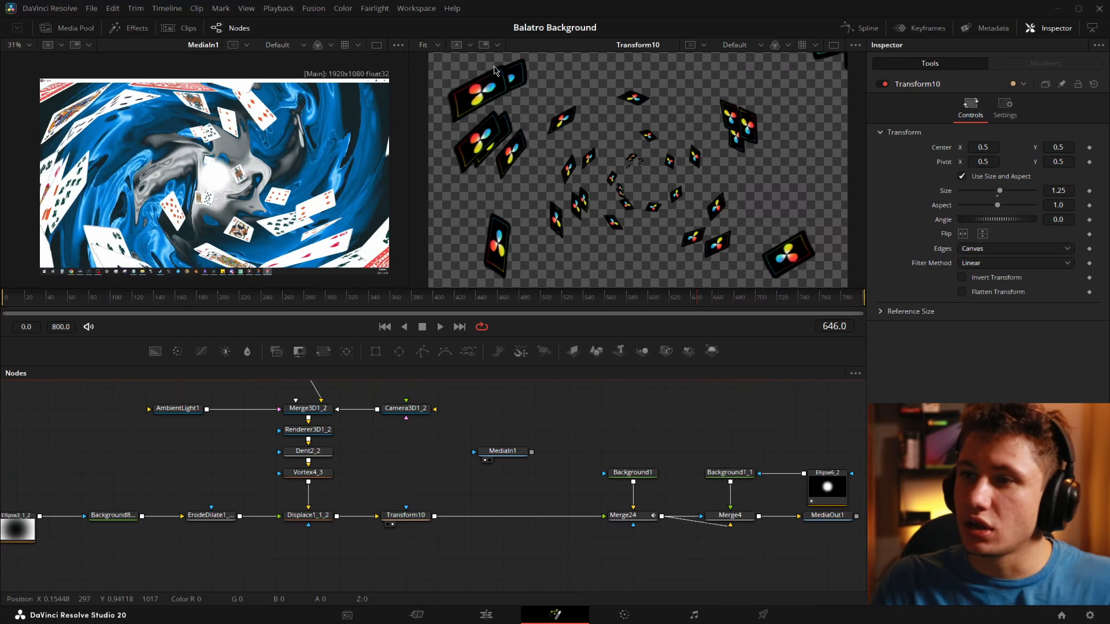
pyautogui.moveTo(708, 299); pyautogui.dragTo(756, 298)
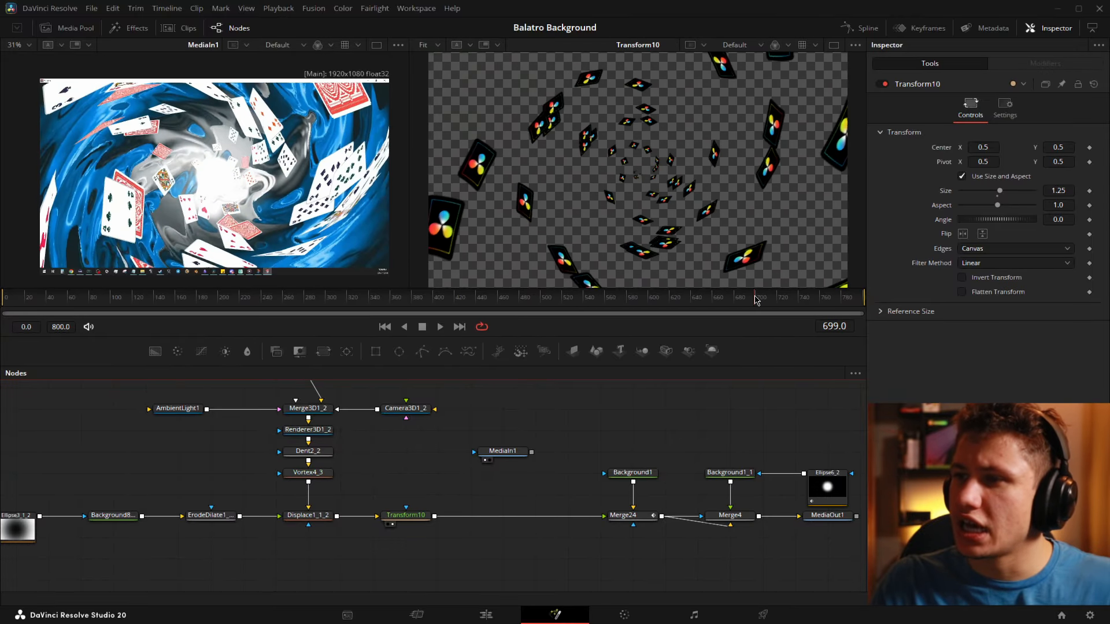
# View Background1 and then Merge24 in the second viewer, and examine their colour and merge settings
pyautogui.moveTo(682, 430); pyautogui.dragTo(466, 422)
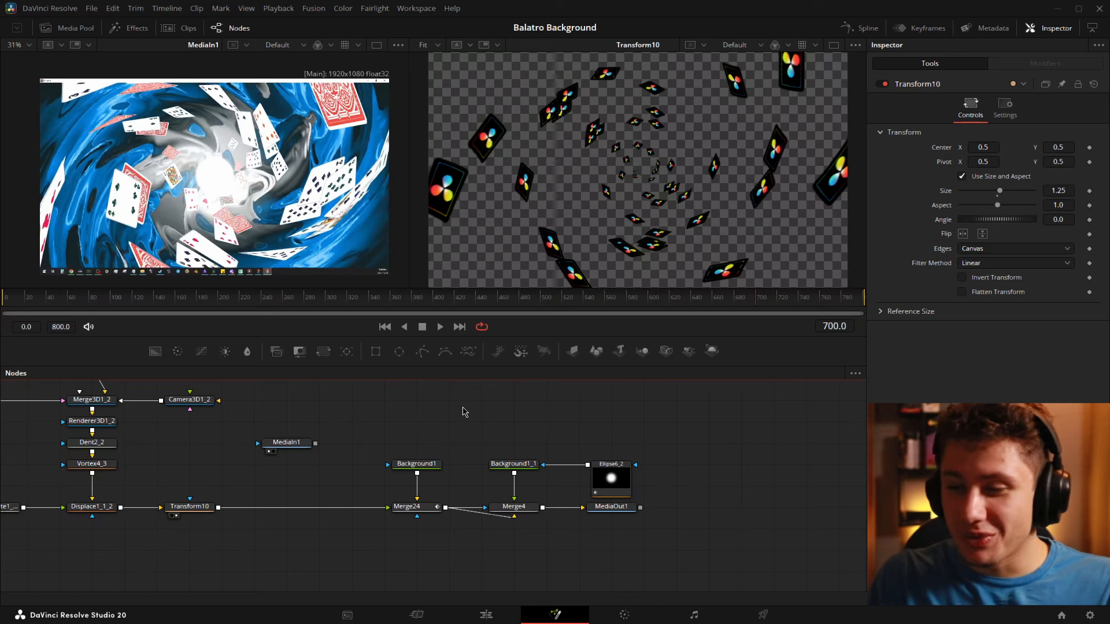
pyautogui.click(428, 473)
pyautogui.moveTo(426, 469); pyautogui.dragTo(564, 216)
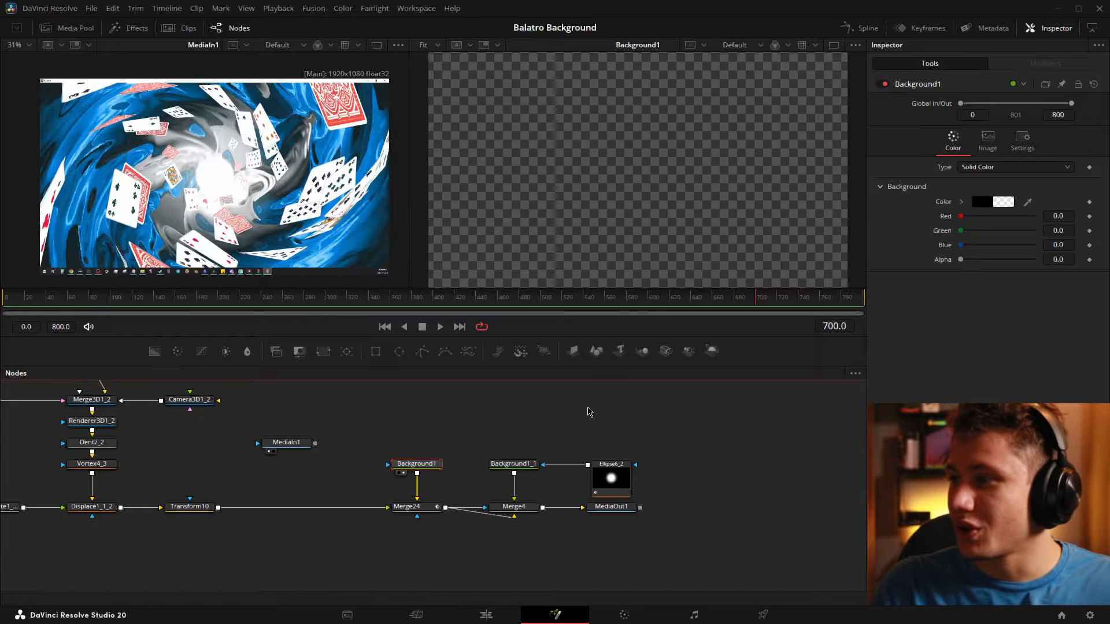
pyautogui.click(418, 514)
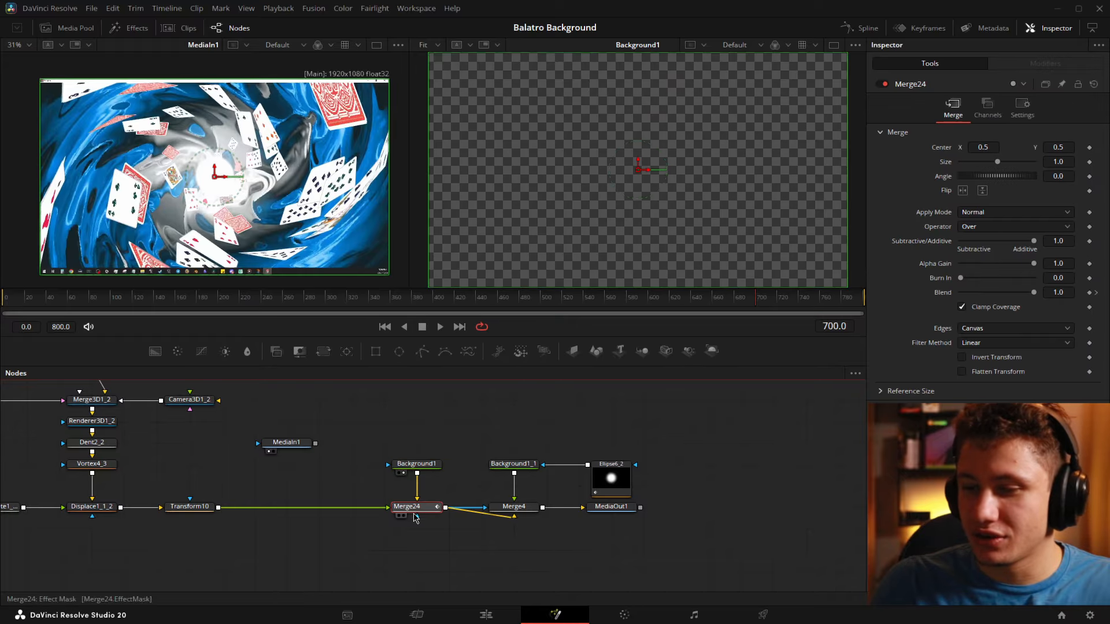
pyautogui.moveTo(418, 507); pyautogui.dragTo(564, 226)
pyautogui.hscroll(1, 509, 462)
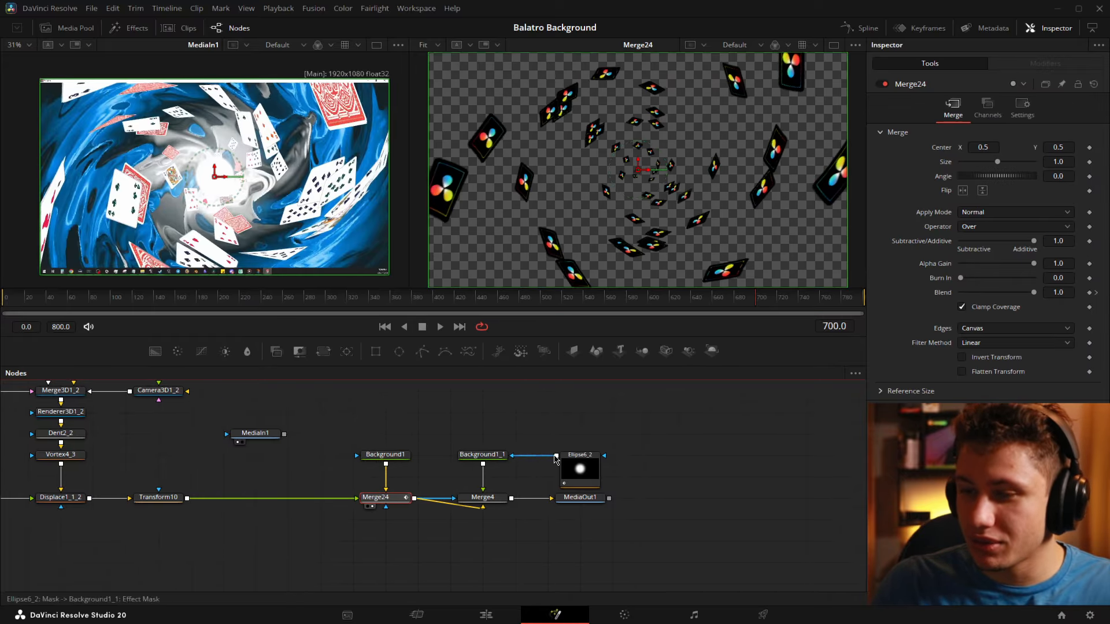
# View Background1_1 in the second viewer and scrub to frame 777 to examine the keyframed size and soft edge of Ellipse6_2
pyautogui.click(489, 459)
pyautogui.moveTo(481, 460); pyautogui.dragTo(625, 191)
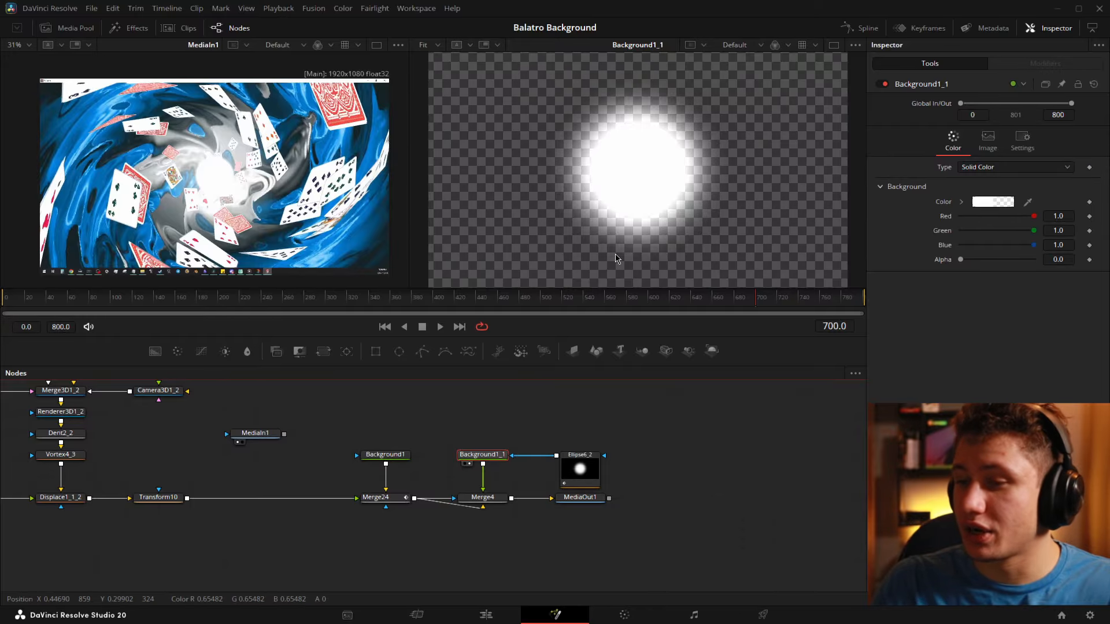
pyautogui.click(570, 485)
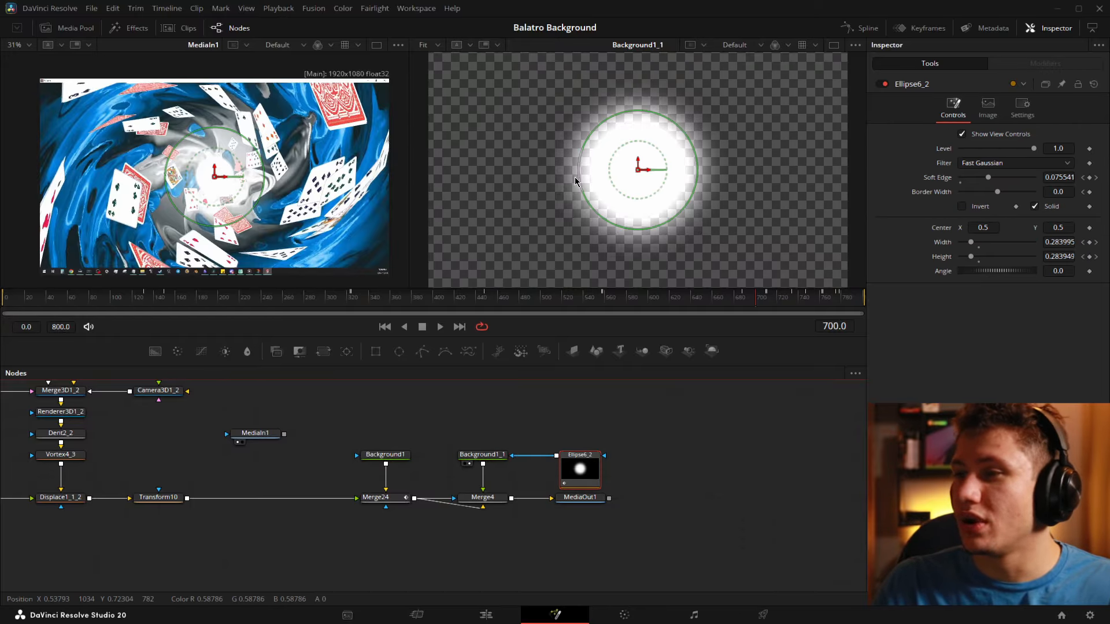
pyautogui.moveTo(258, 298); pyautogui.dragTo(839, 307)
pyautogui.moveTo(468, 421); pyautogui.dragTo(510, 403)
pyautogui.moveTo(510, 404); pyautogui.dragTo(640, 483)
# View Merge4 in the second viewer, examine its blend setting, and scrub to frame 578 to compare the cards with the reference
pyautogui.click(558, 467)
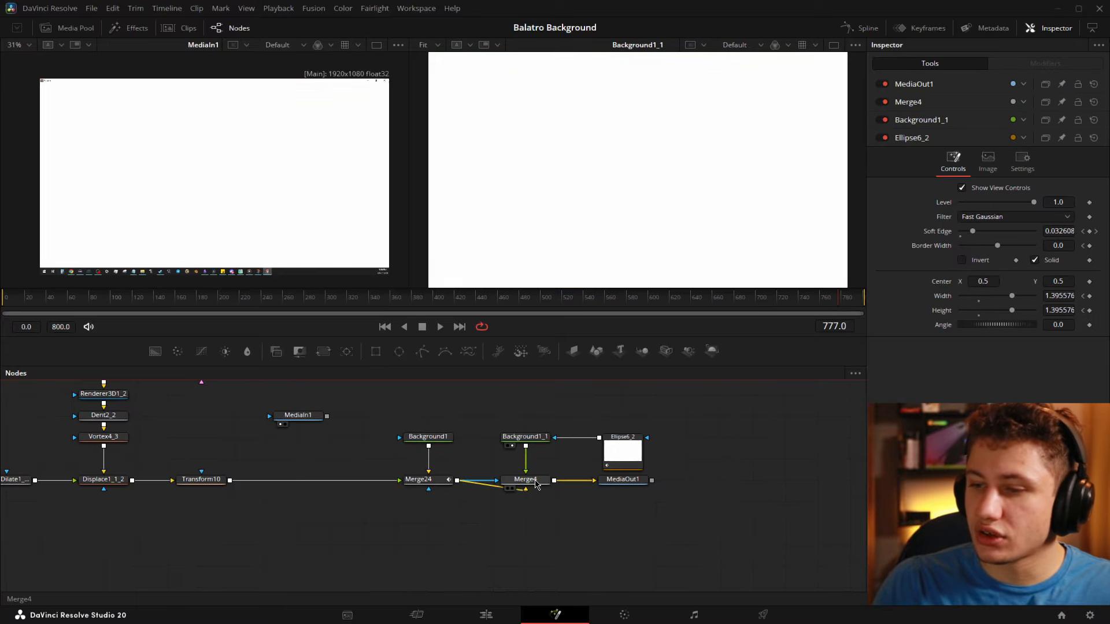
pyautogui.moveTo(536, 485); pyautogui.dragTo(674, 183)
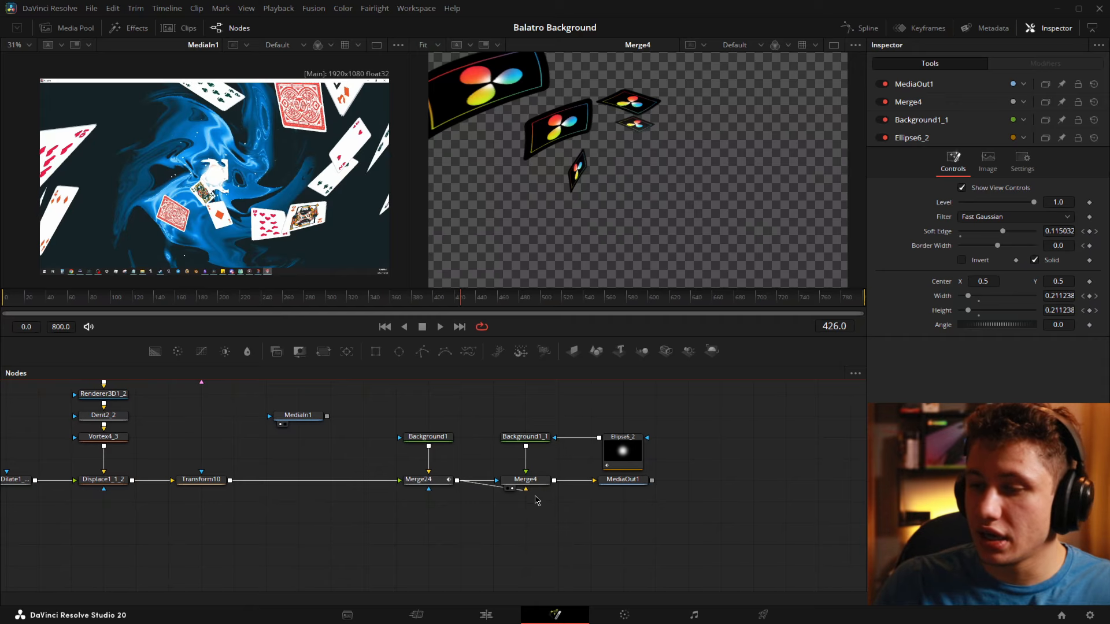
pyautogui.click(539, 479)
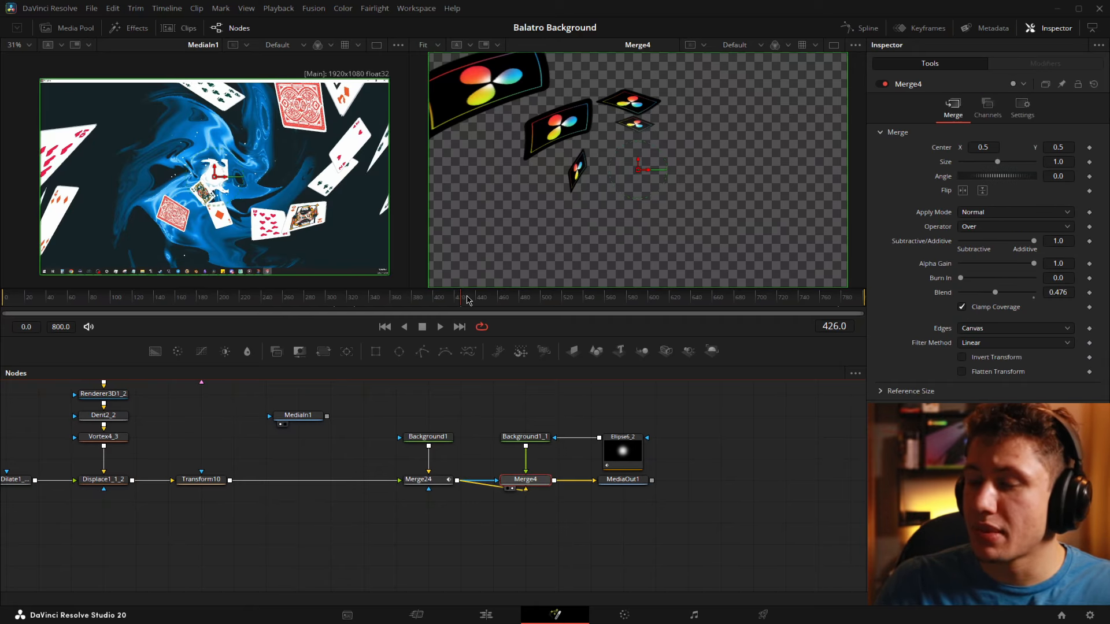
pyautogui.moveTo(467, 300); pyautogui.dragTo(626, 328)
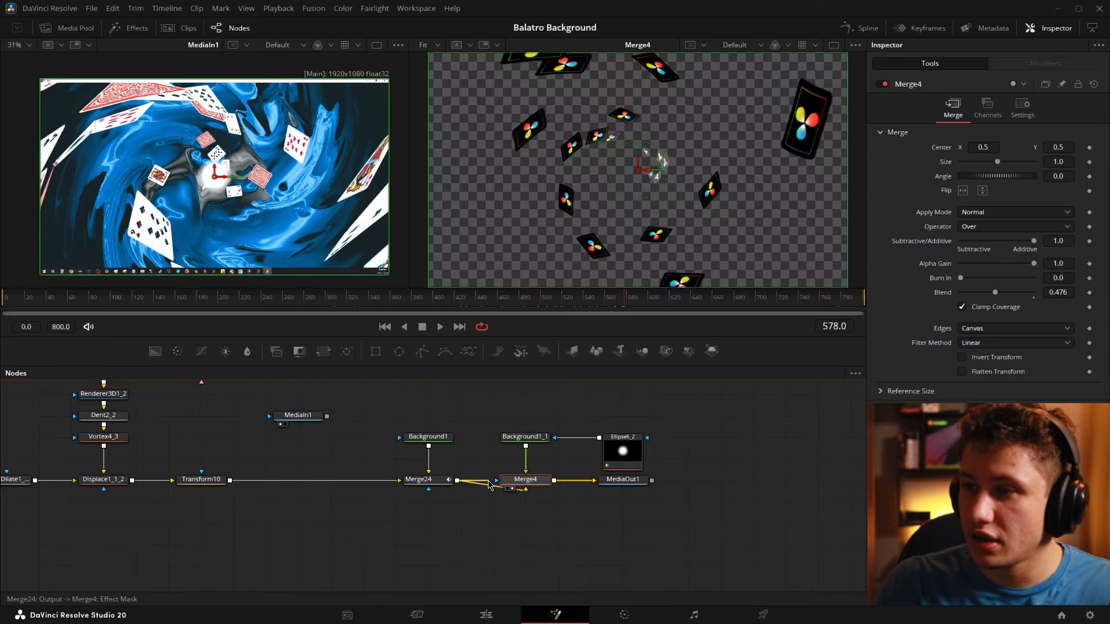
# Detach Merge24's output from Merge4's effect mask to view the unmasked white glow, and restore the mask connection
pyautogui.moveTo(488, 485); pyautogui.dragTo(490, 484)
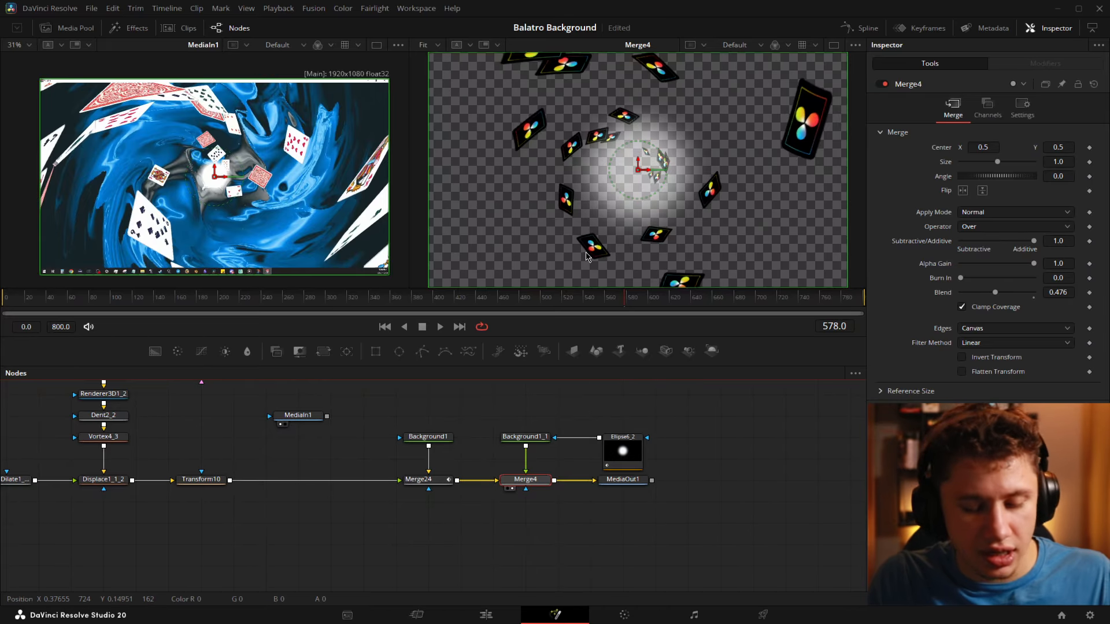
pyautogui.hotkey('ctrl', 'f')
pyautogui.click(657, 329)
pyautogui.hotkey('ctrl', 't')
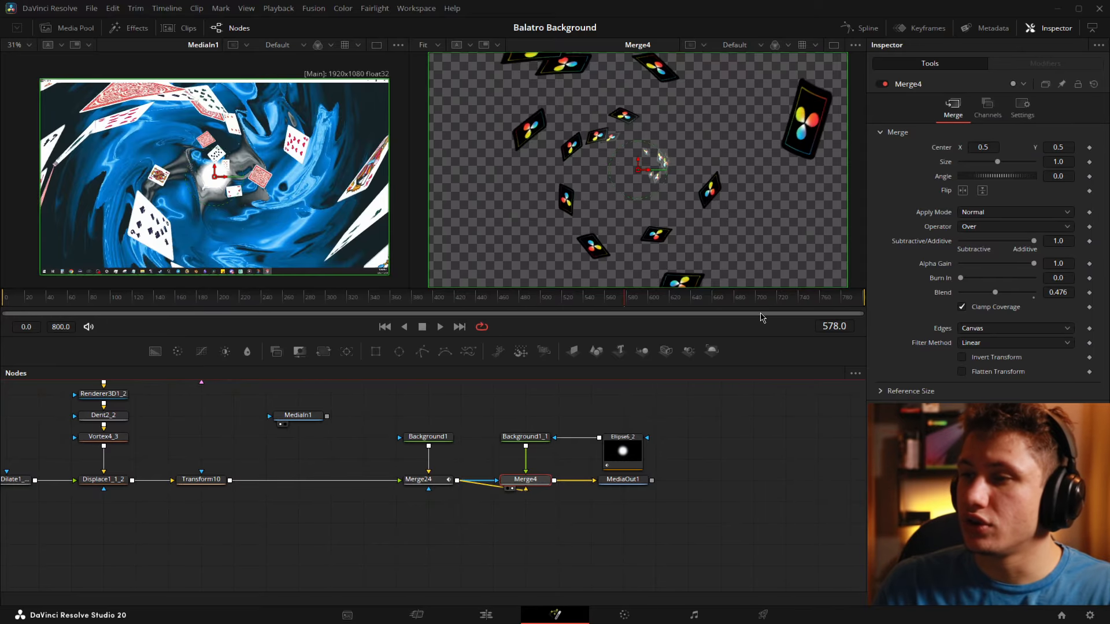
# Play on to frame 625, try a Blend of 1.0 on Merge4, and return it to 0.476
pyautogui.press('space')
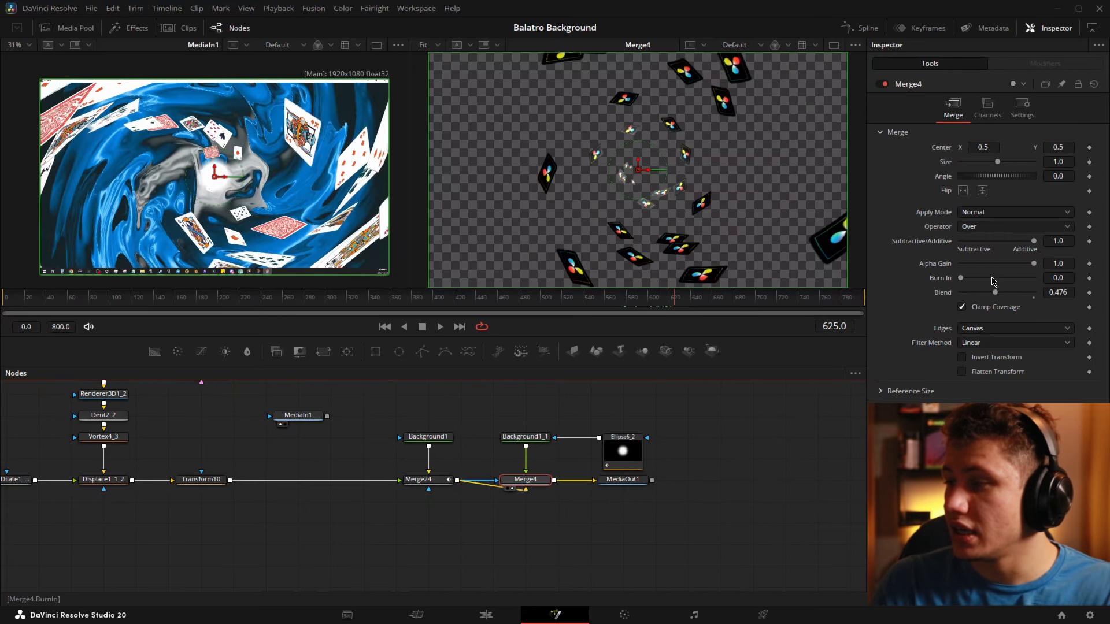
pyautogui.moveTo(995, 295); pyautogui.dragTo(1105, 295)
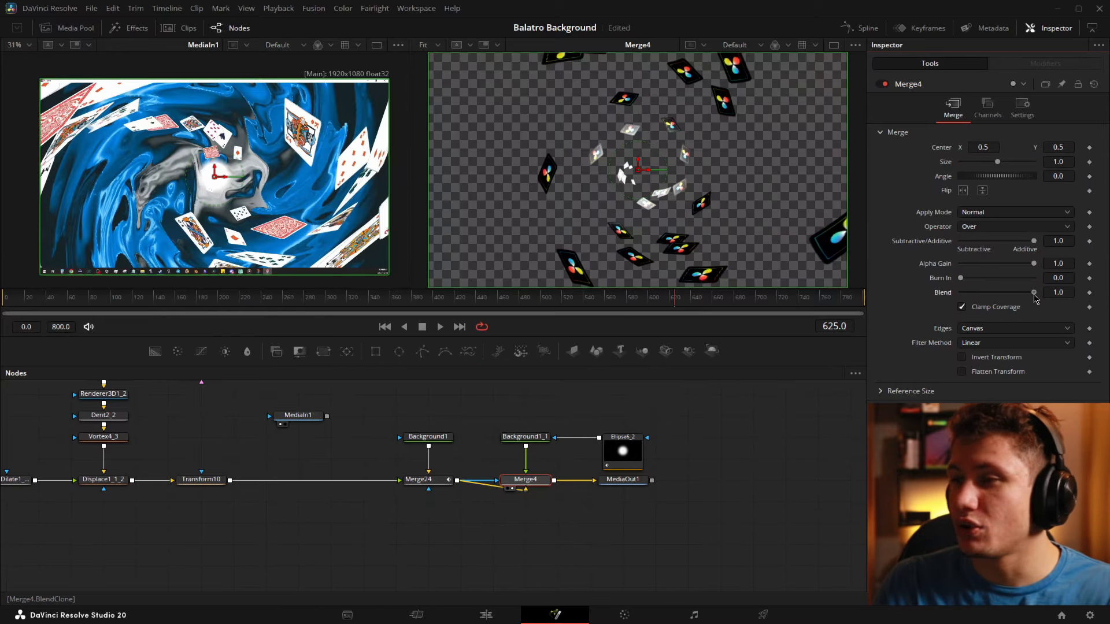
pyautogui.moveTo(1035, 298); pyautogui.dragTo(982, 291)
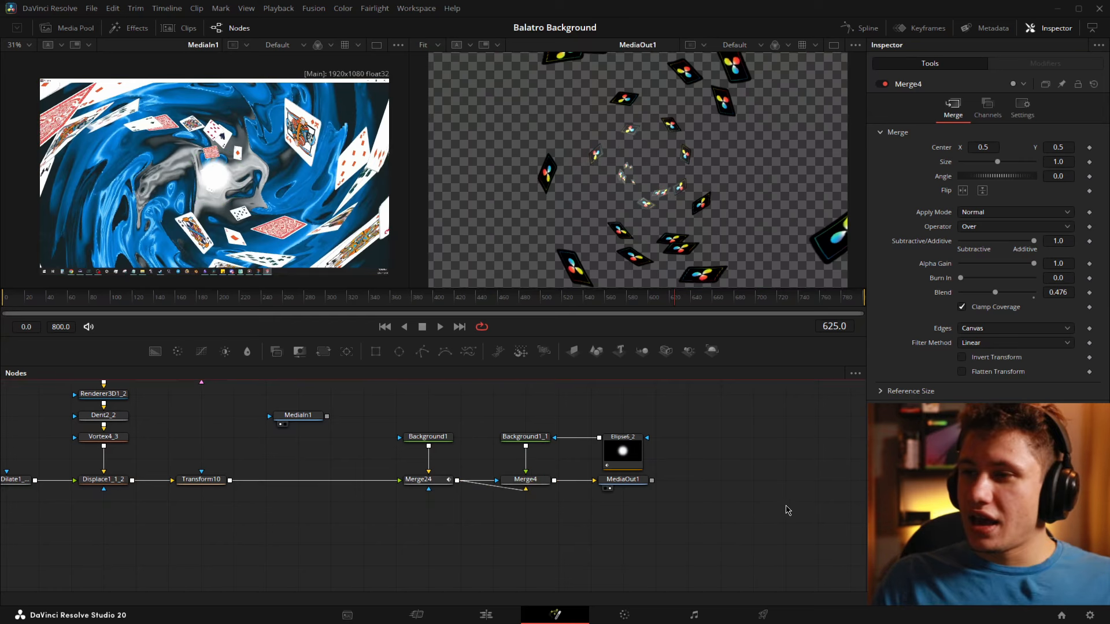
# Expand Group1_1 to examine its card-building nodes, collapse it again, and place it back beside Merge23_1
pyautogui.scroll(-5, 668, 426)
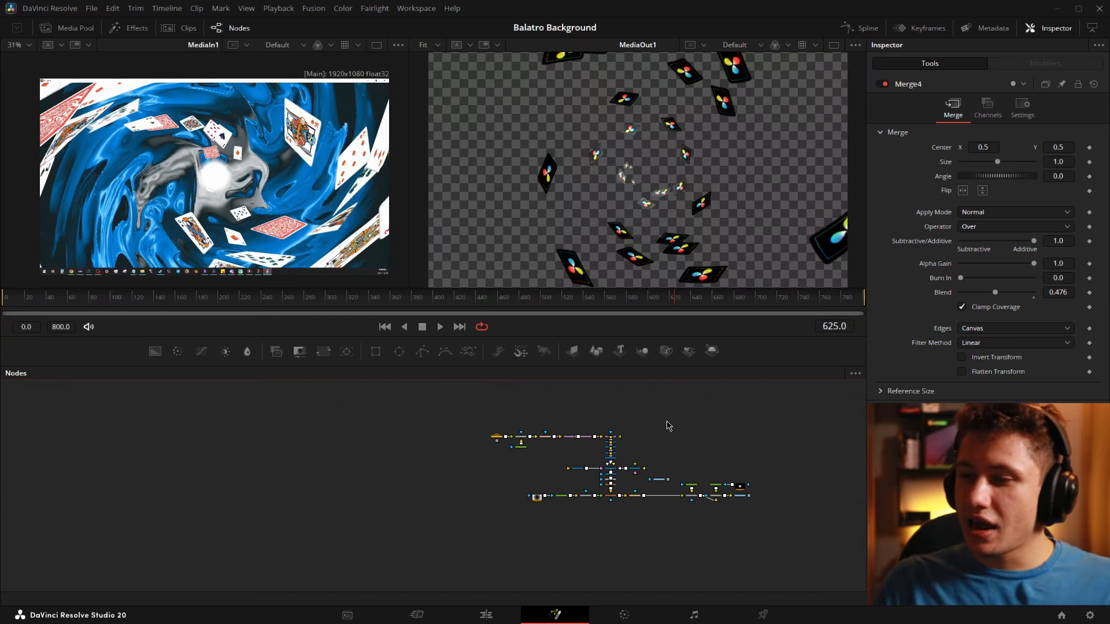
pyautogui.scroll(5, 663, 447)
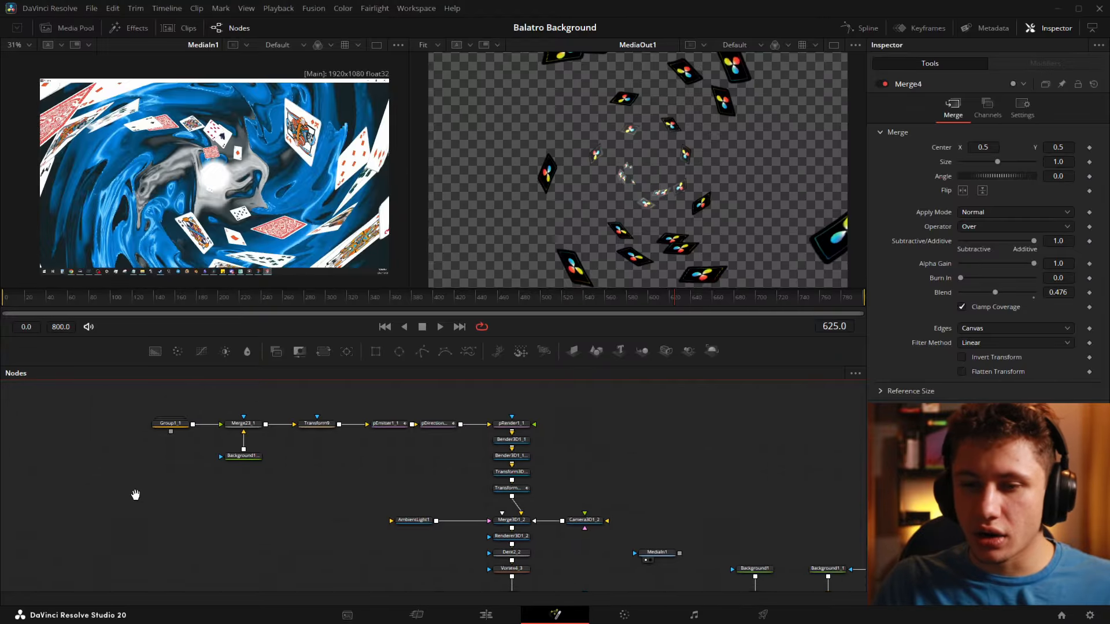
pyautogui.scroll(3, 136, 493)
pyautogui.moveTo(436, 423); pyautogui.dragTo(287, 421)
pyautogui.click(518, 417)
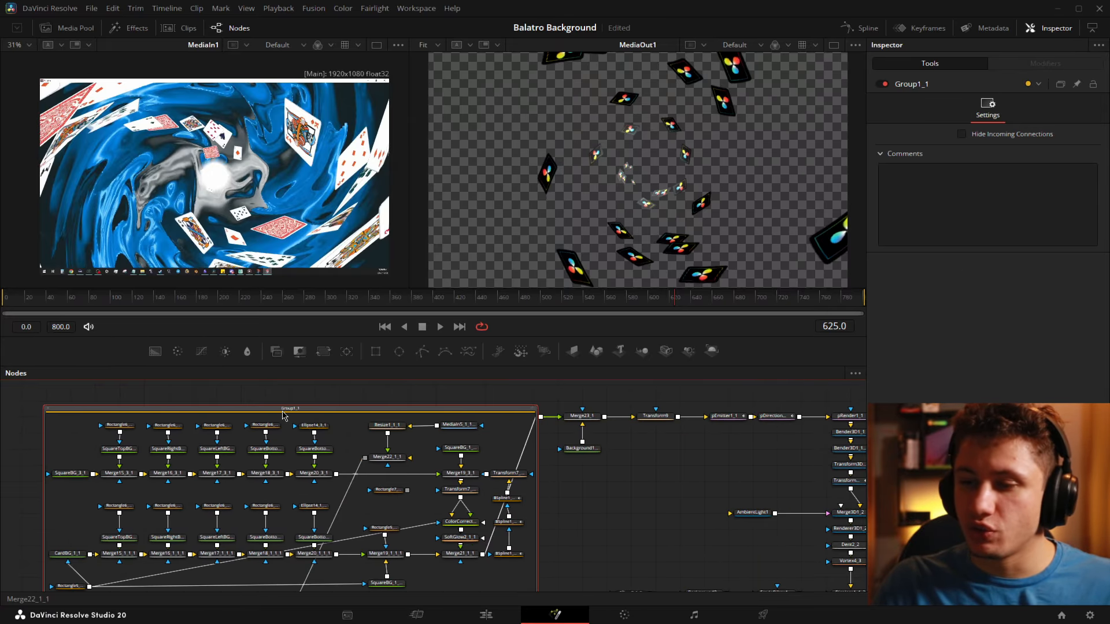
pyautogui.moveTo(598, 463); pyautogui.dragTo(617, 437)
pyautogui.moveTo(169, 454); pyautogui.dragTo(189, 483)
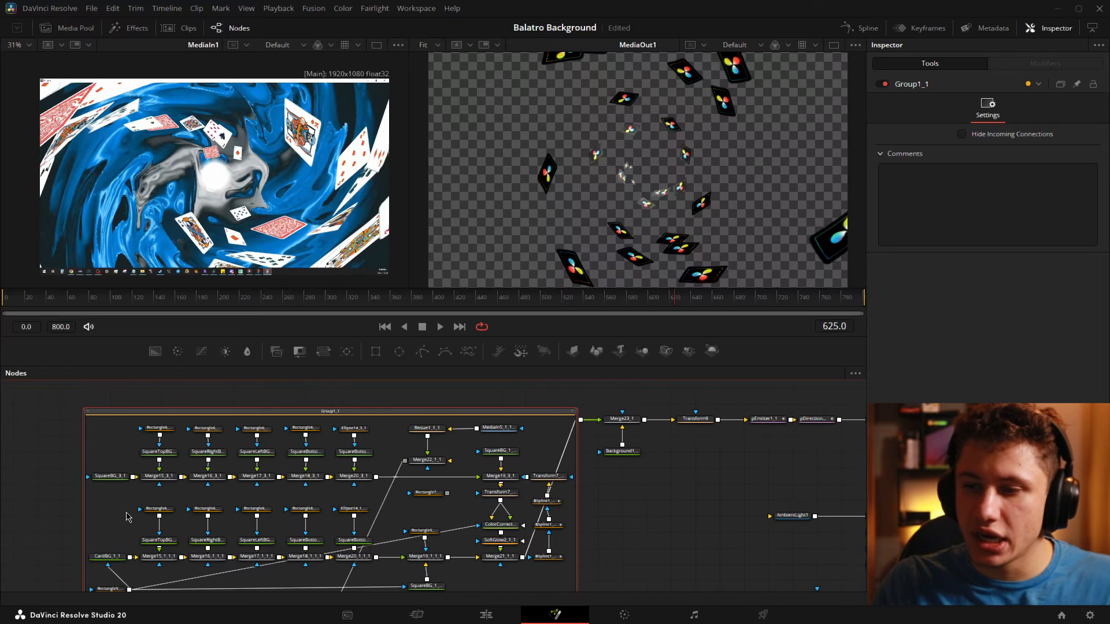
pyautogui.hotkey('ctrl', 'e')
pyautogui.moveTo(731, 483); pyautogui.dragTo(532, 510)
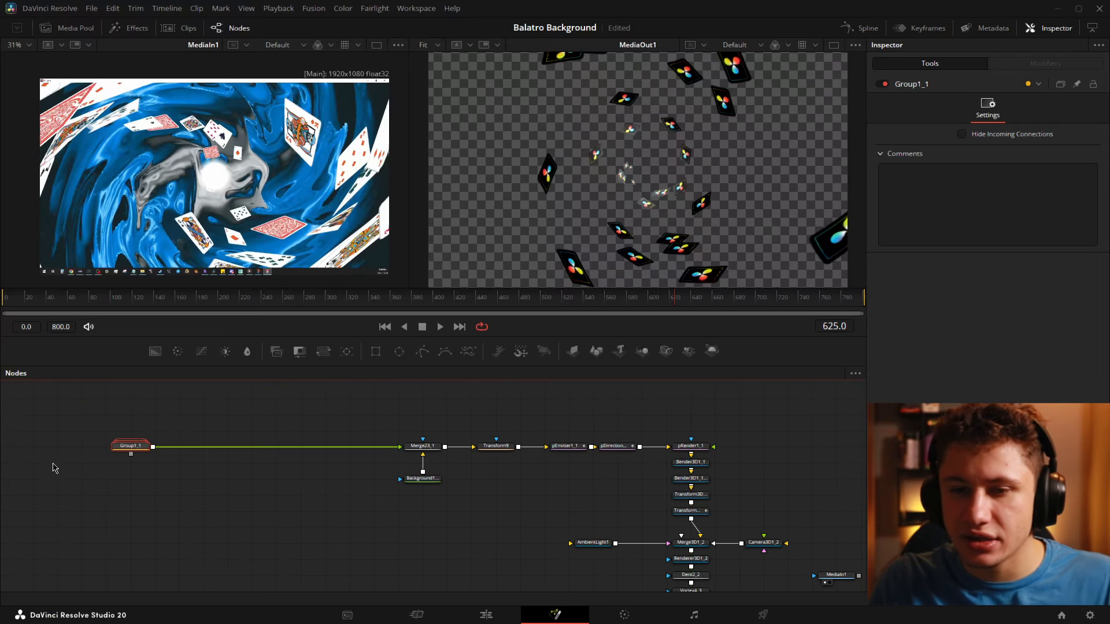
pyautogui.moveTo(142, 452); pyautogui.dragTo(362, 454)
pyautogui.moveTo(614, 522); pyautogui.dragTo(439, 505)
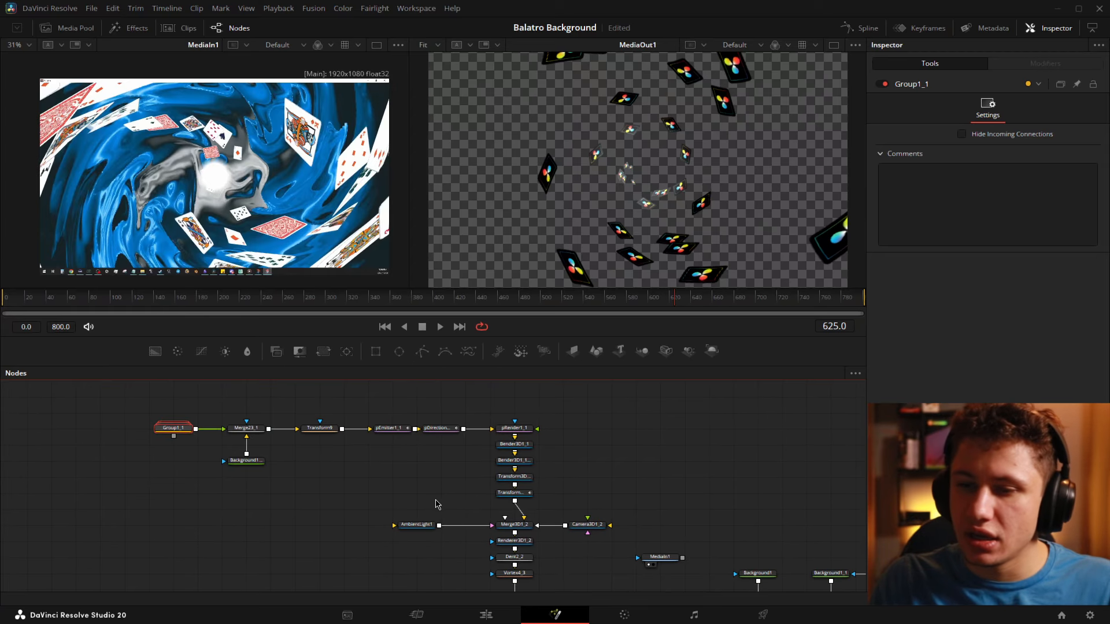
# Review the start of the node chain by selecting Group1_1 through Transform9, followed by pEmitter1_1 and pDirectionalForce1_1
pyautogui.moveTo(245, 441); pyautogui.dragTo(321, 458)
pyautogui.moveTo(169, 409); pyautogui.dragTo(442, 541)
pyautogui.moveTo(396, 463); pyautogui.dragTo(312, 452)
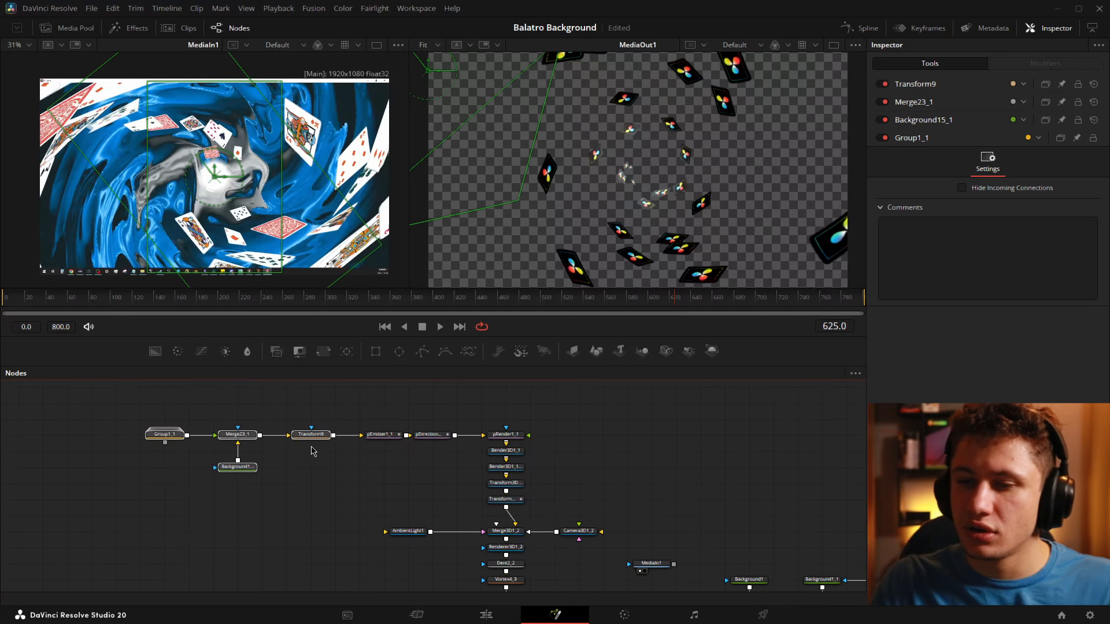
pyautogui.click(373, 484)
pyautogui.moveTo(466, 412); pyautogui.dragTo(400, 403)
pyautogui.moveTo(296, 406); pyautogui.dragTo(383, 456)
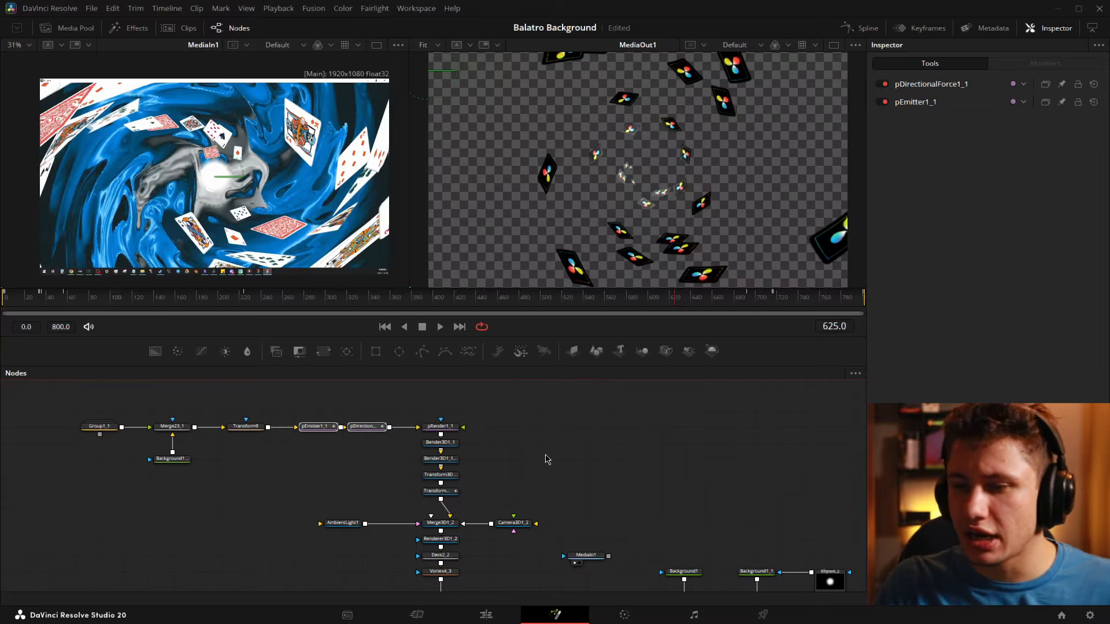
pyautogui.scroll(5, 546, 459)
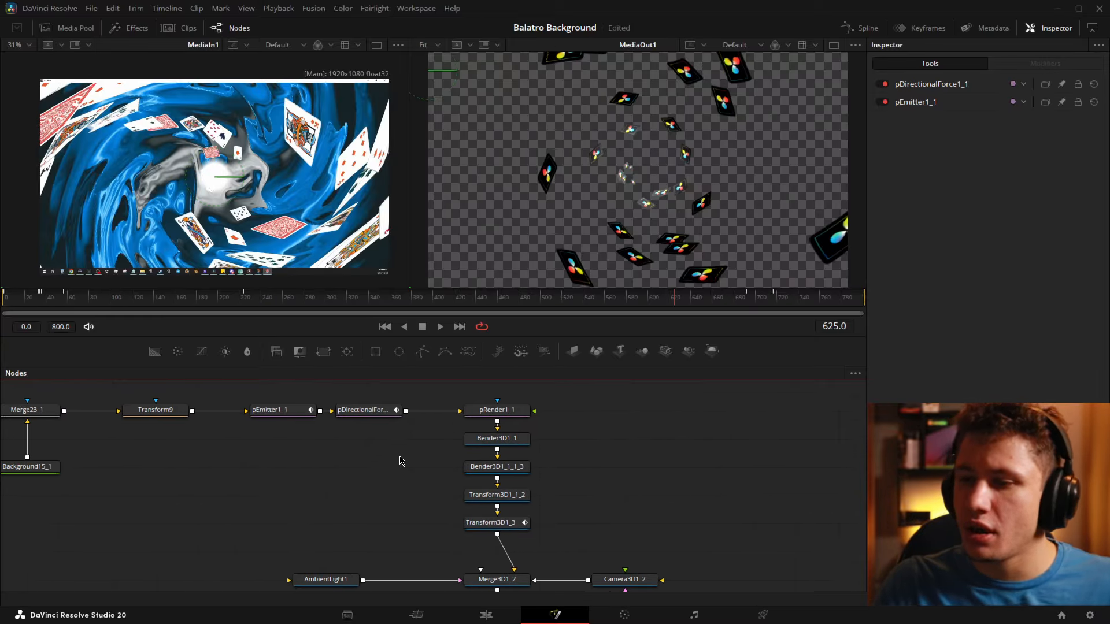
# View Bender3D1_1 and Bender3D1_1_1_3 in the second viewer and examine the bent particle stream in perspective
pyautogui.moveTo(428, 428); pyautogui.dragTo(535, 479)
pyautogui.press('2')
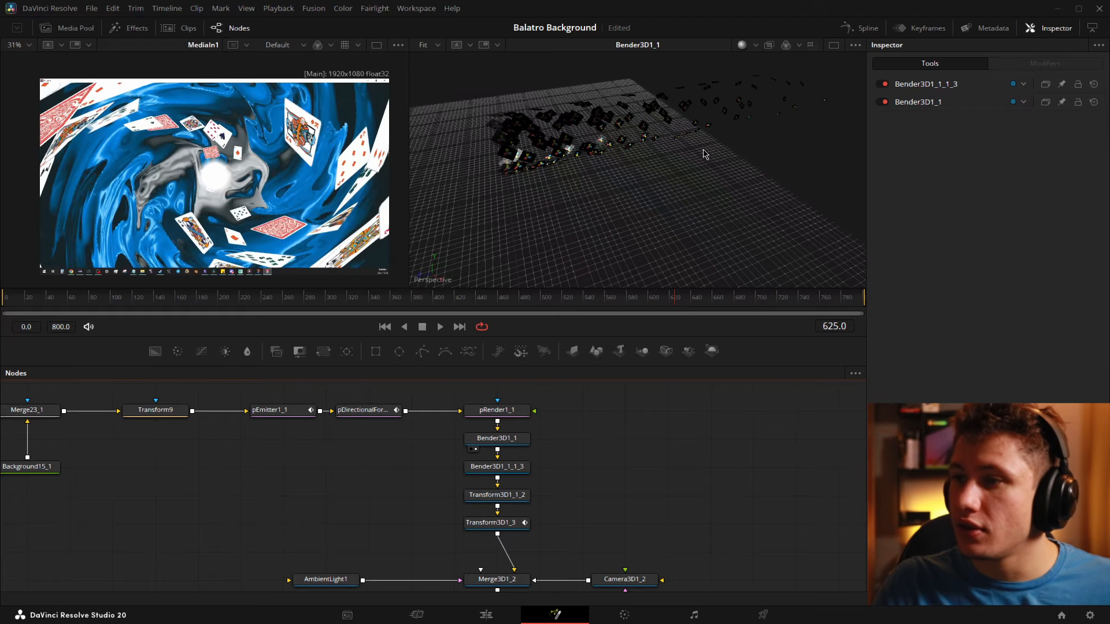
pyautogui.moveTo(705, 153); pyautogui.dragTo(792, 186)
pyautogui.press('2')
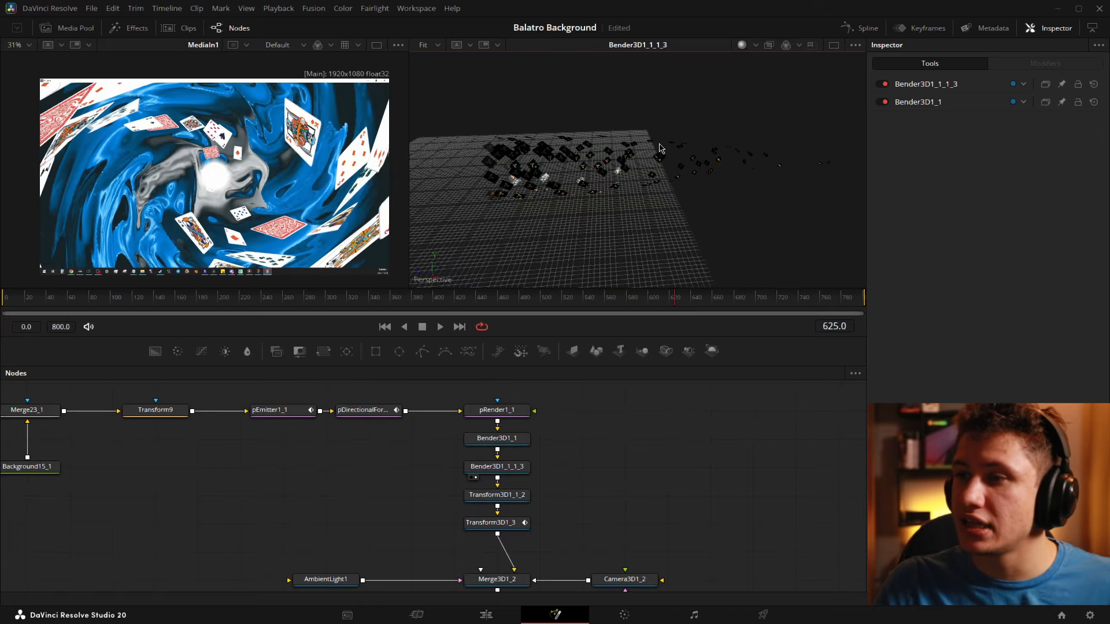
pyautogui.scroll(-1, 538, 465)
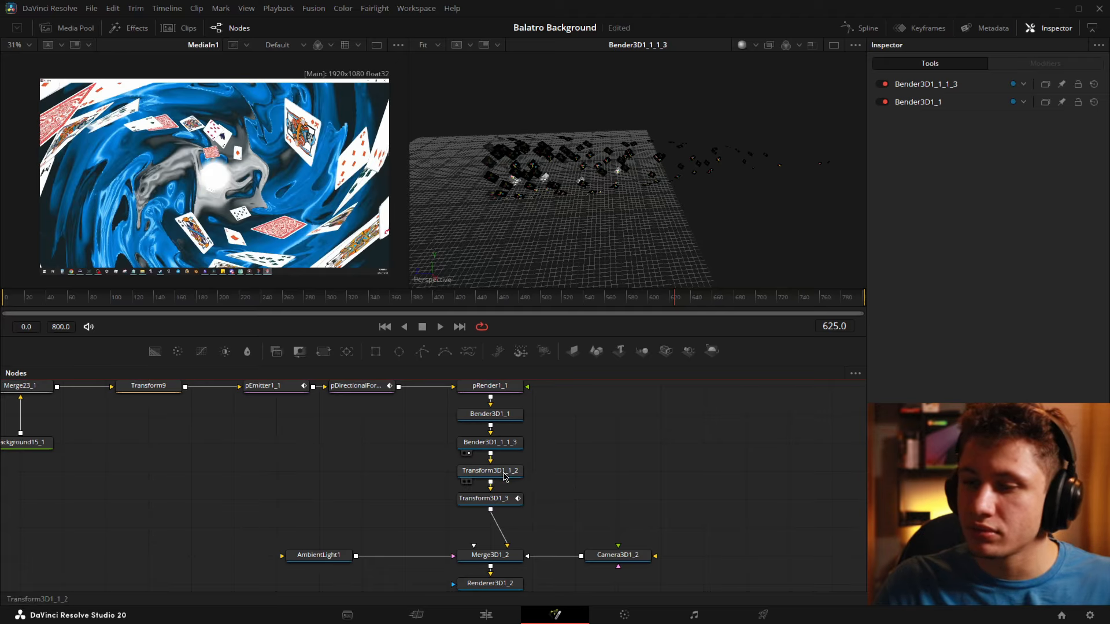
# View Transform3D1_1_2 and Transform3D1_3 in the second viewer, and review the remaining downstream nodes
pyautogui.click(504, 476)
pyautogui.press('2')
pyautogui.moveTo(569, 258); pyautogui.dragTo(519, 296)
pyautogui.press('2')
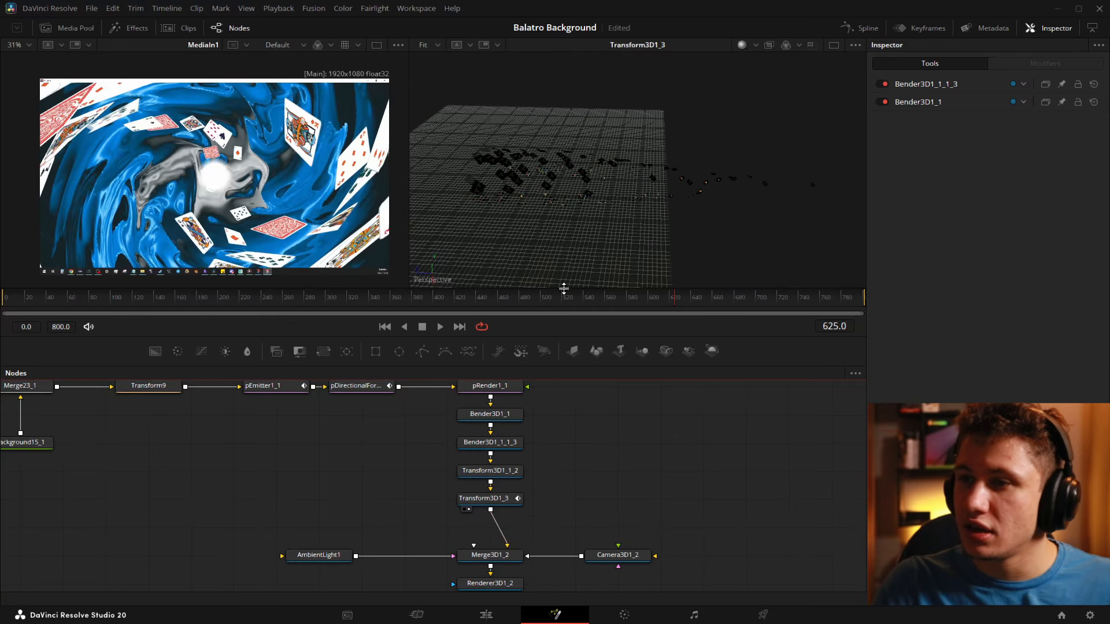
pyautogui.scroll(-5, 601, 483)
pyautogui.moveTo(254, 418); pyautogui.dragTo(664, 554)
pyautogui.press('2')
pyautogui.moveTo(582, 545); pyautogui.dragTo(597, 474)
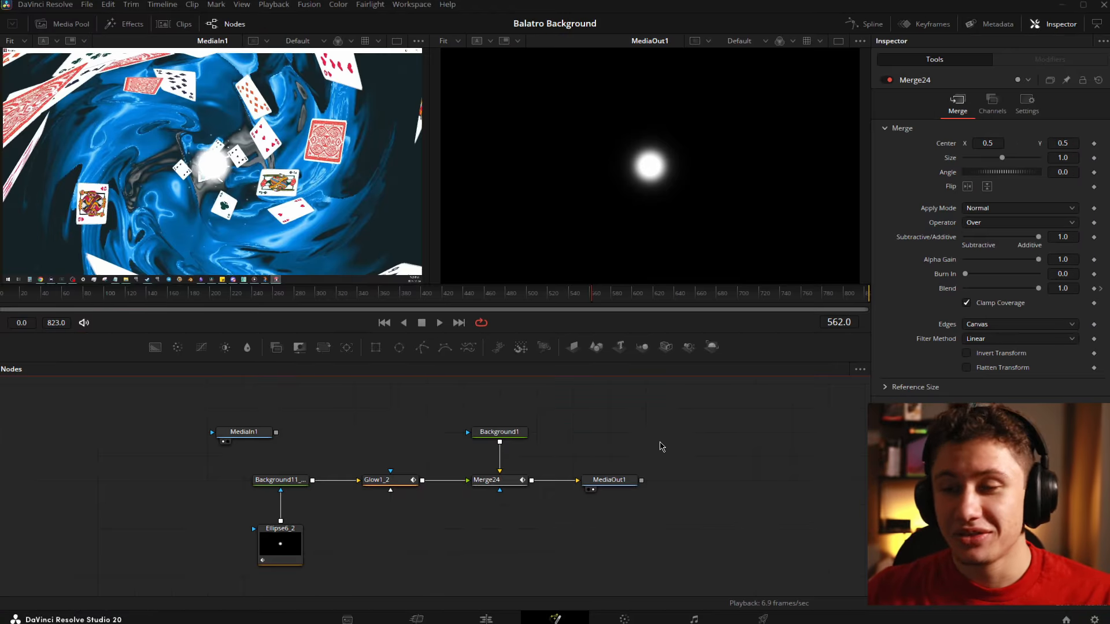
# Detach Ellipse6_2 from Background11_1_2, view the unmasked white background in the second viewer, and reconnect the ellipse as its mask
pyautogui.click(280, 481)
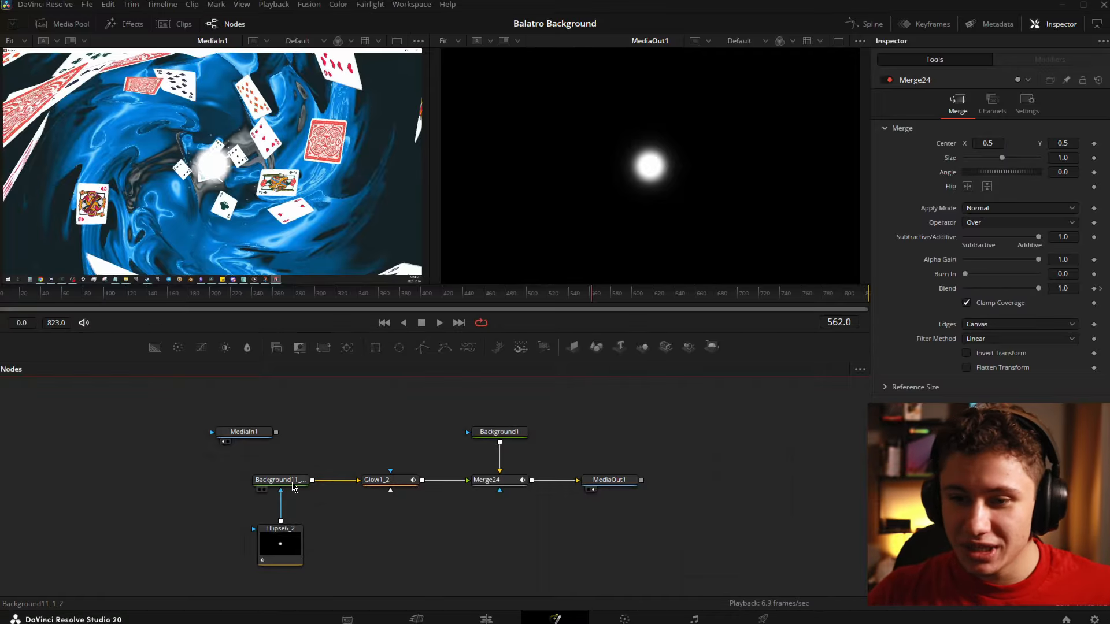
pyautogui.click(280, 502)
pyautogui.press('2')
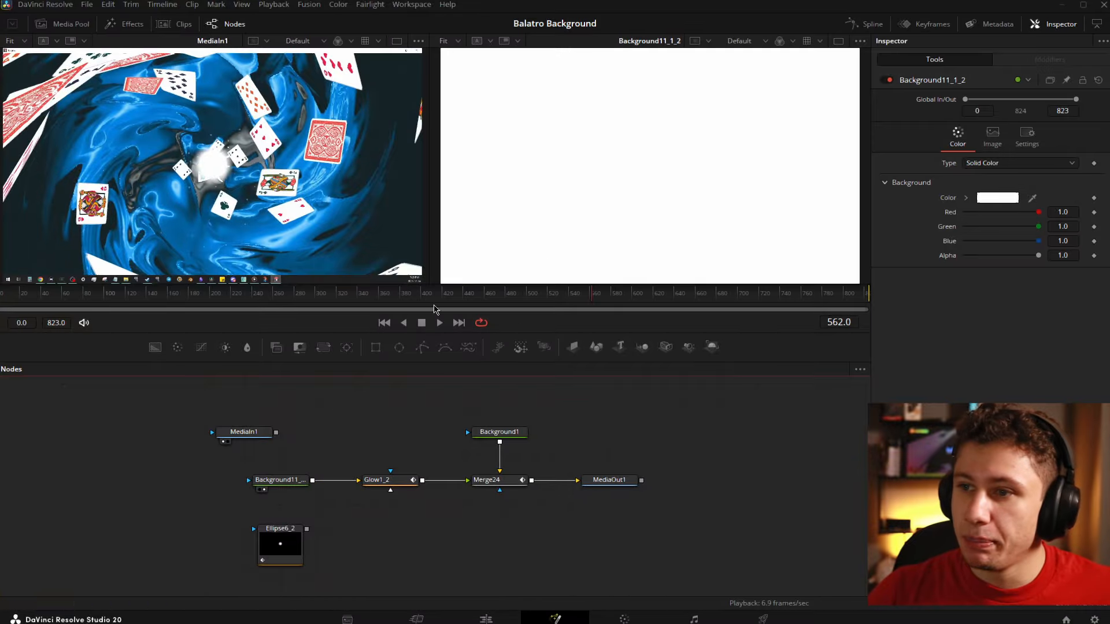
pyautogui.moveTo(306, 529); pyautogui.dragTo(283, 476)
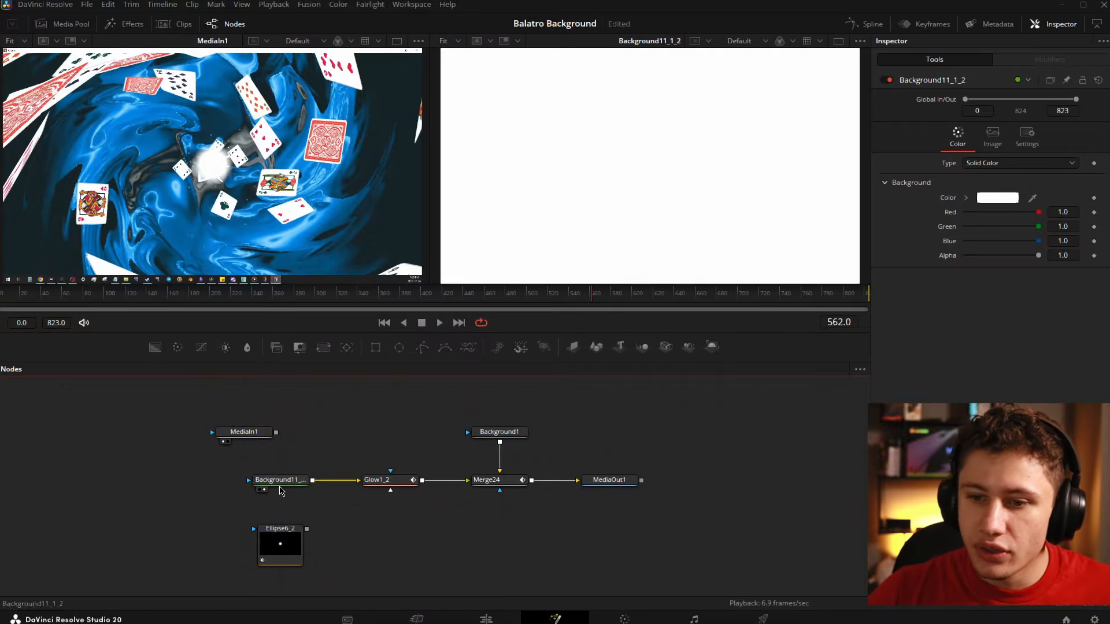
pyautogui.moveTo(302, 530); pyautogui.dragTo(280, 492)
# Select Ellipse6_2 and scrub from frame 210 to frame 738 to compare its keyframed size and soft edge with the reference
pyautogui.click(280, 540)
pyautogui.click(277, 302)
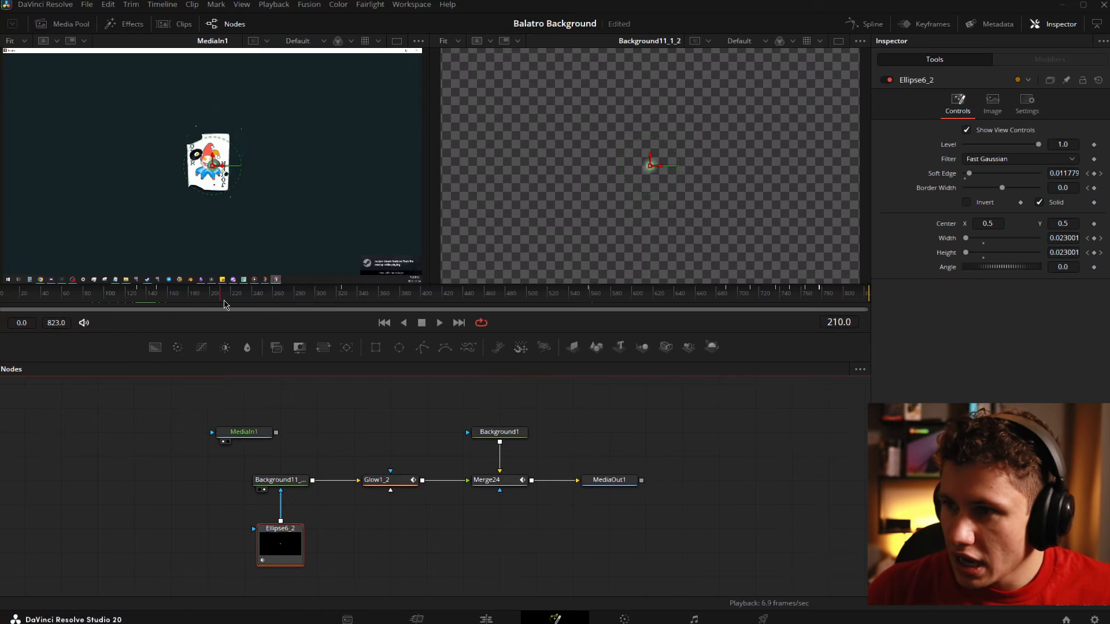
pyautogui.moveTo(277, 303); pyautogui.dragTo(780, 319)
pyautogui.click(685, 453)
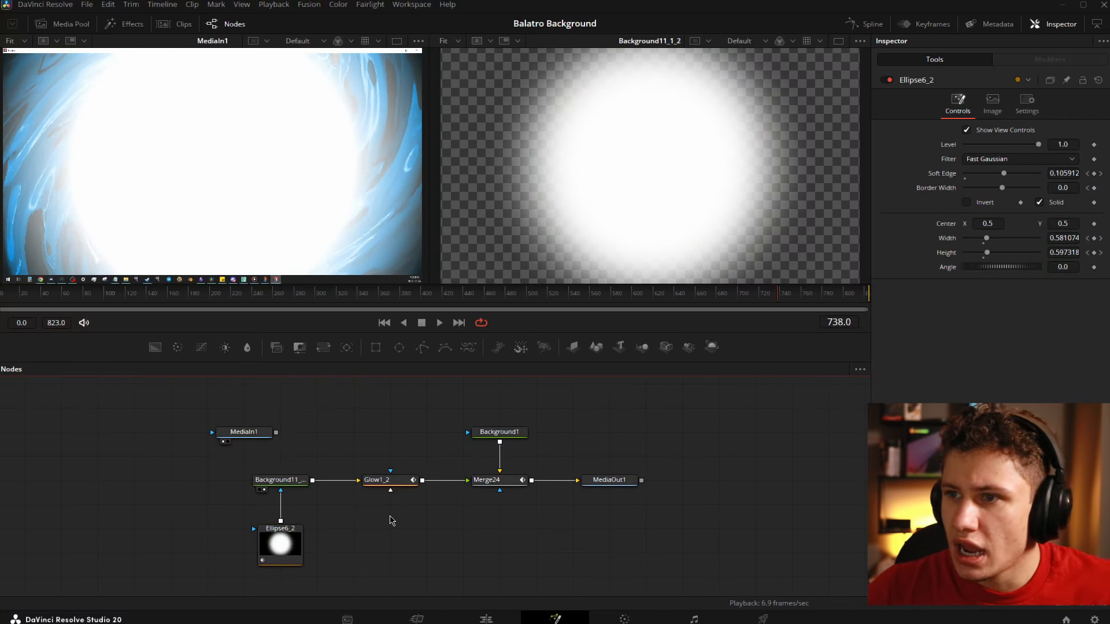
# View Glow1_2 in the second viewer, compare the glow with the reference, and select it together with its white background and ellipse mask
pyautogui.click(411, 479)
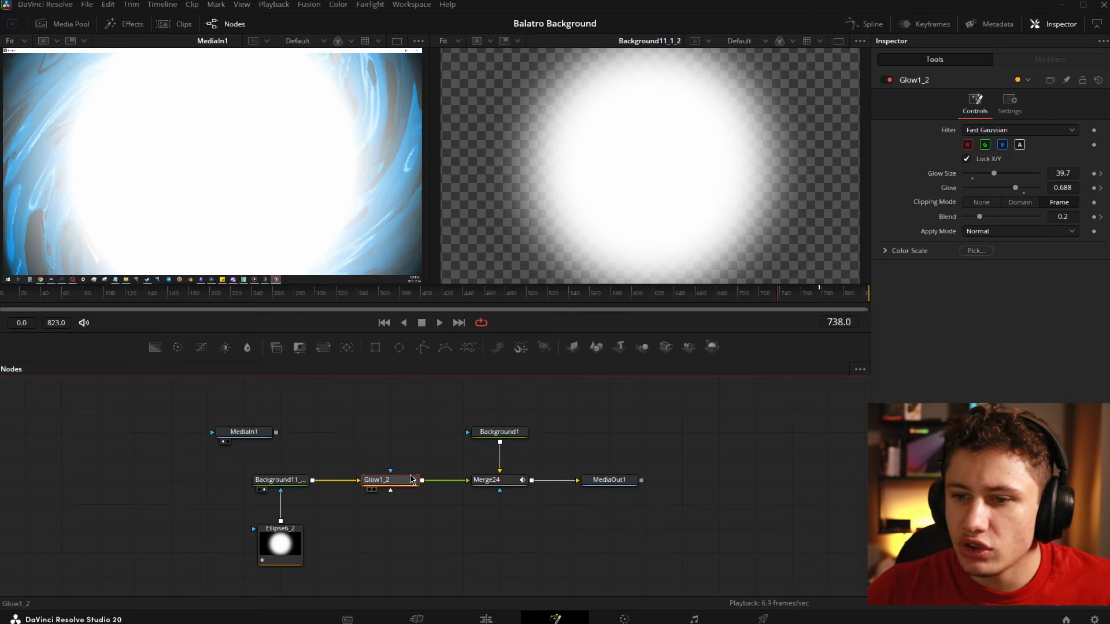
pyautogui.press('2')
pyautogui.click(722, 418)
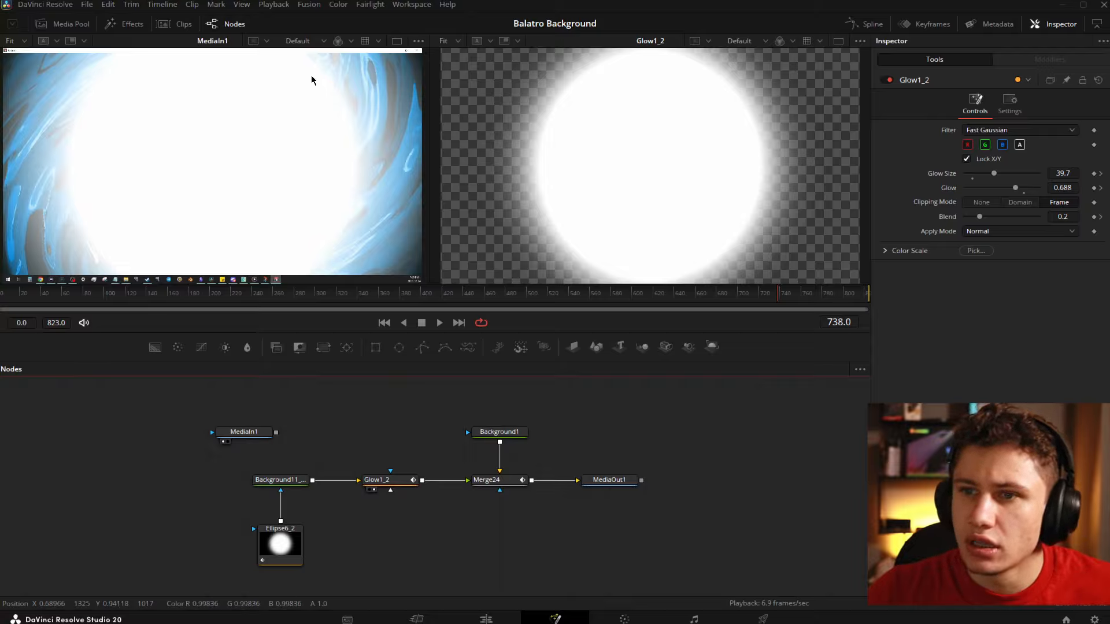
pyautogui.moveTo(212, 453); pyautogui.dragTo(438, 592)
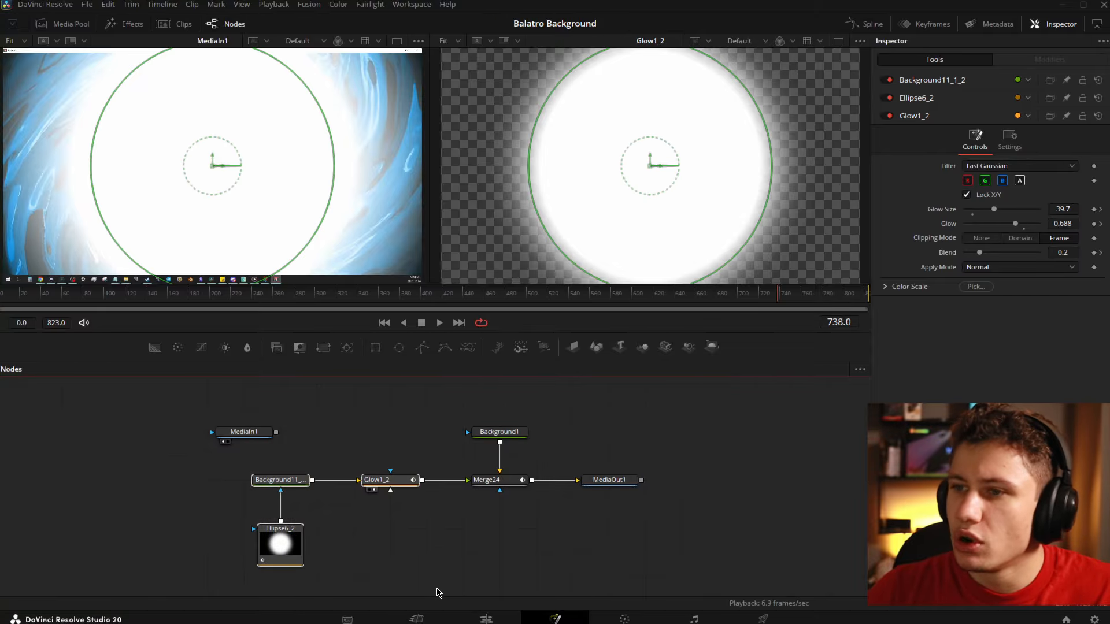
# View Merge24 in the second viewer and examine the black Background1 behind the glow, keeping its alpha at 1.0
pyautogui.click(520, 482)
pyautogui.moveTo(510, 488); pyautogui.dragTo(617, 193)
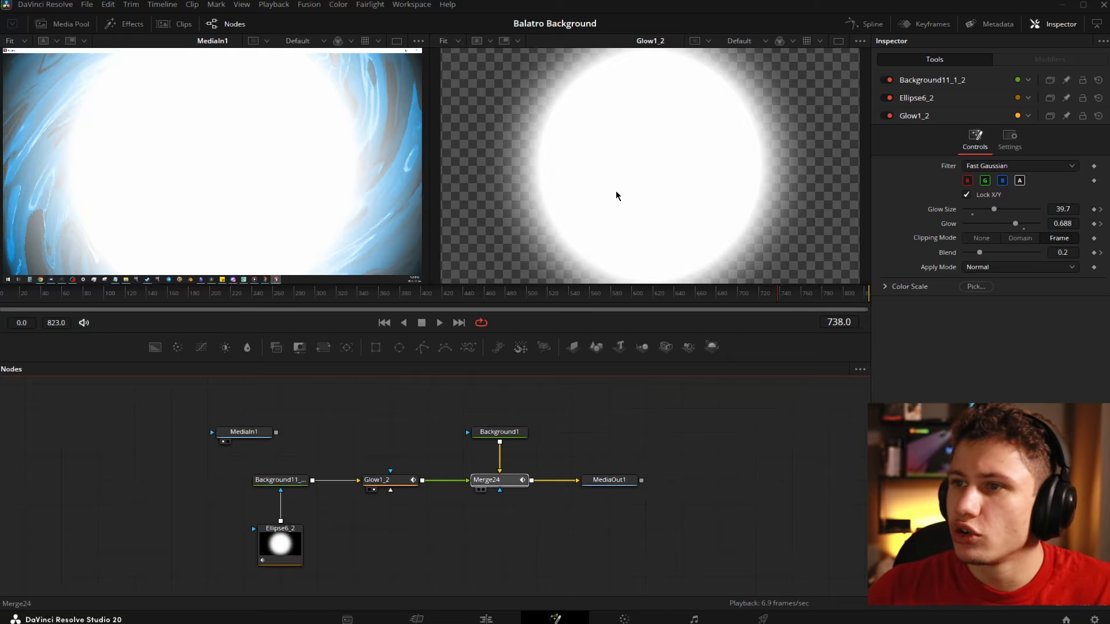
pyautogui.click(500, 437)
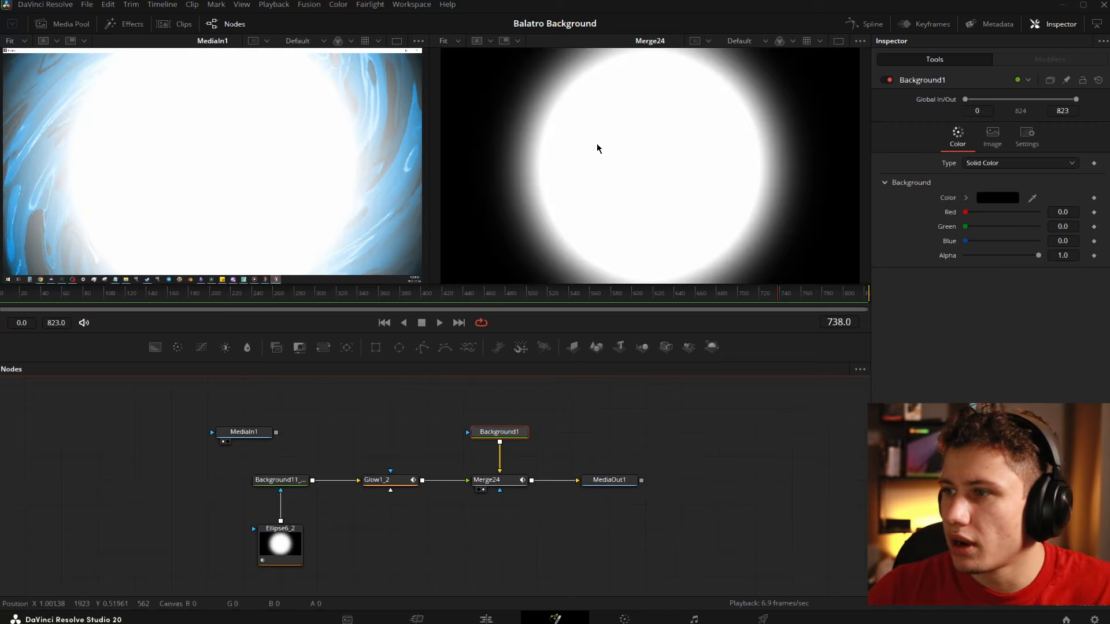
pyautogui.moveTo(1040, 255)
pyautogui.mouseDown()
pyautogui.moveTo(921, 263)
pyautogui.moveTo(1053, 262)
pyautogui.mouseUp()
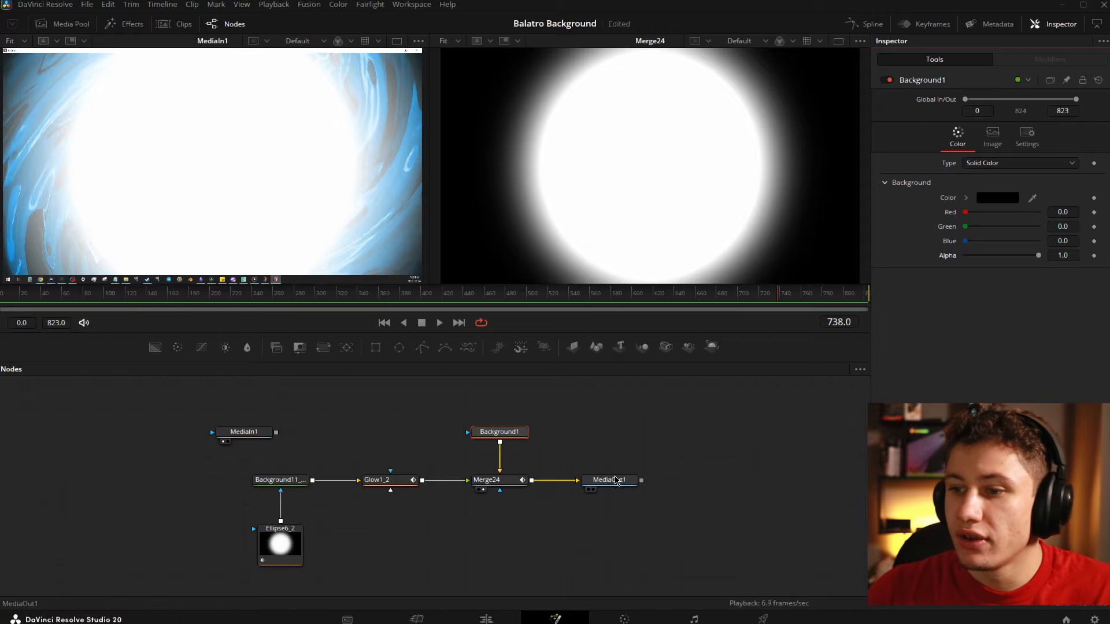
# Return to the Edit page, play back the Card materialize clip's dissolve around 00:03:07, and save the project
pyautogui.click(568, 581)
pyautogui.click(488, 619)
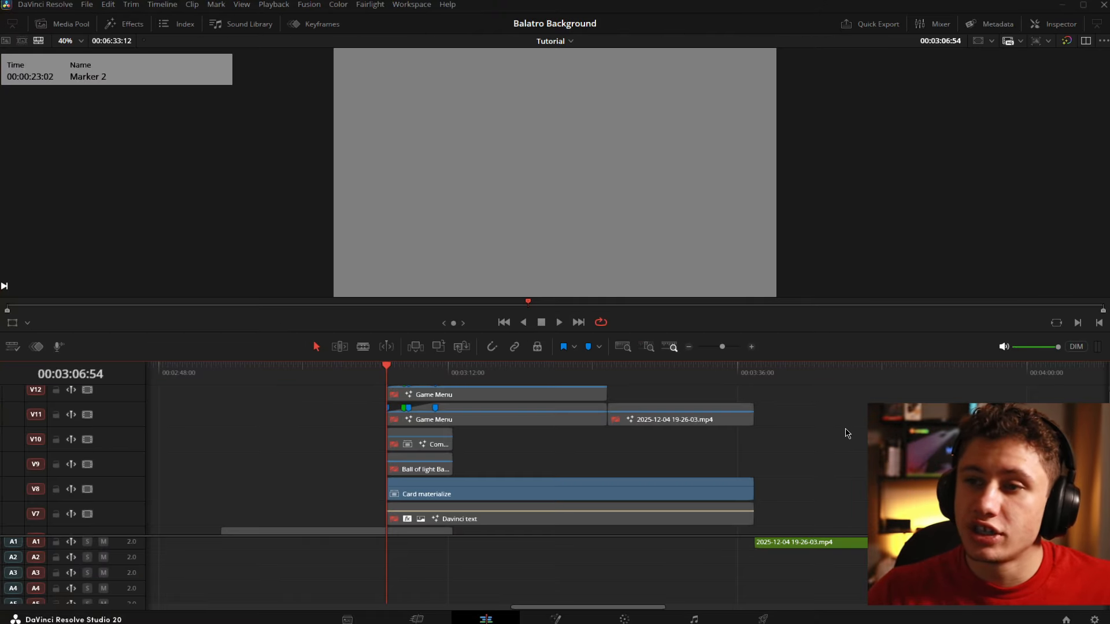
pyautogui.press('space')
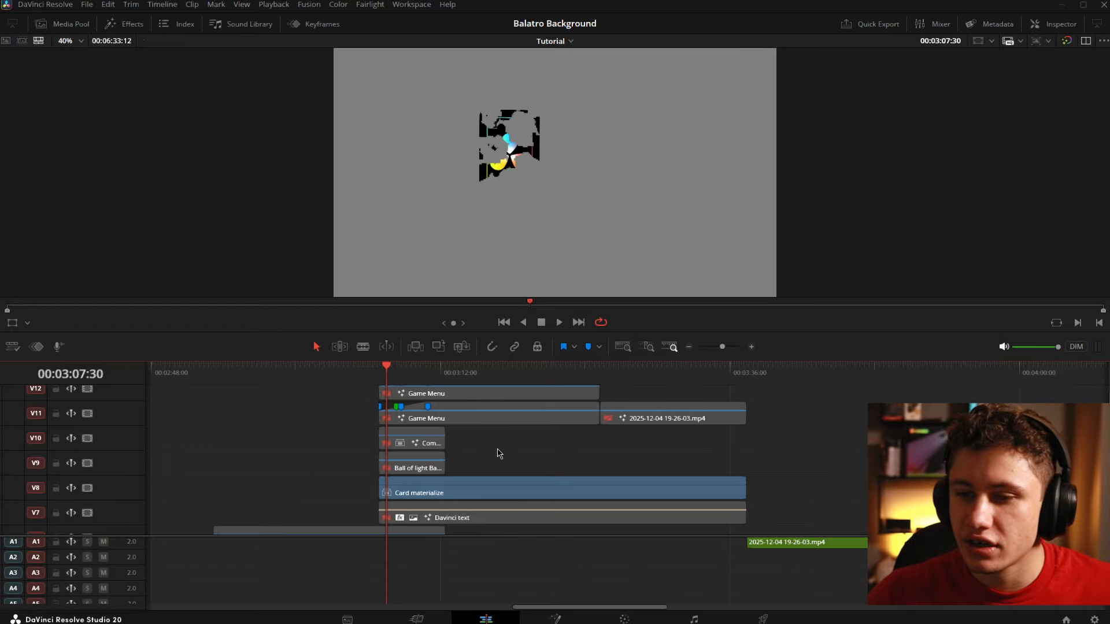
pyautogui.press('space')
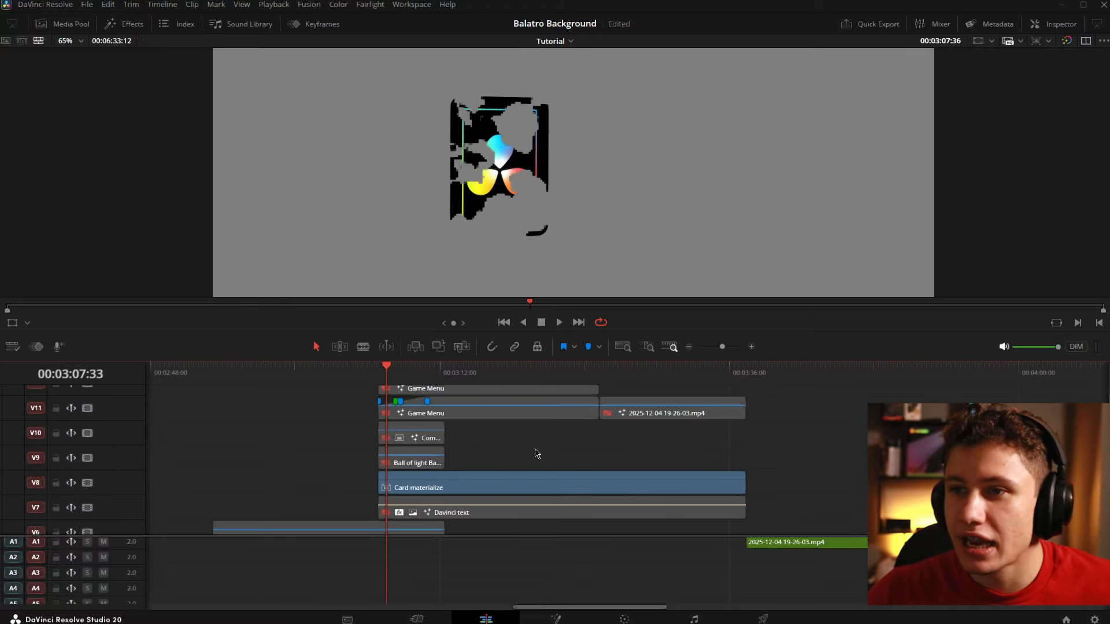
pyautogui.hotkey('ctrl', 's')
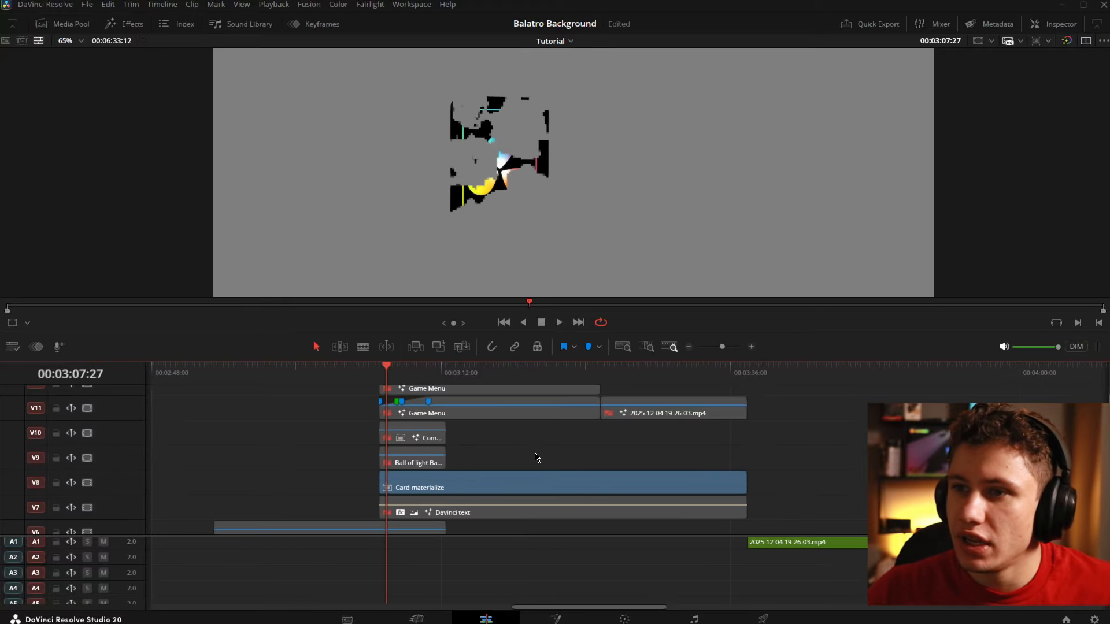
pyautogui.press('space')
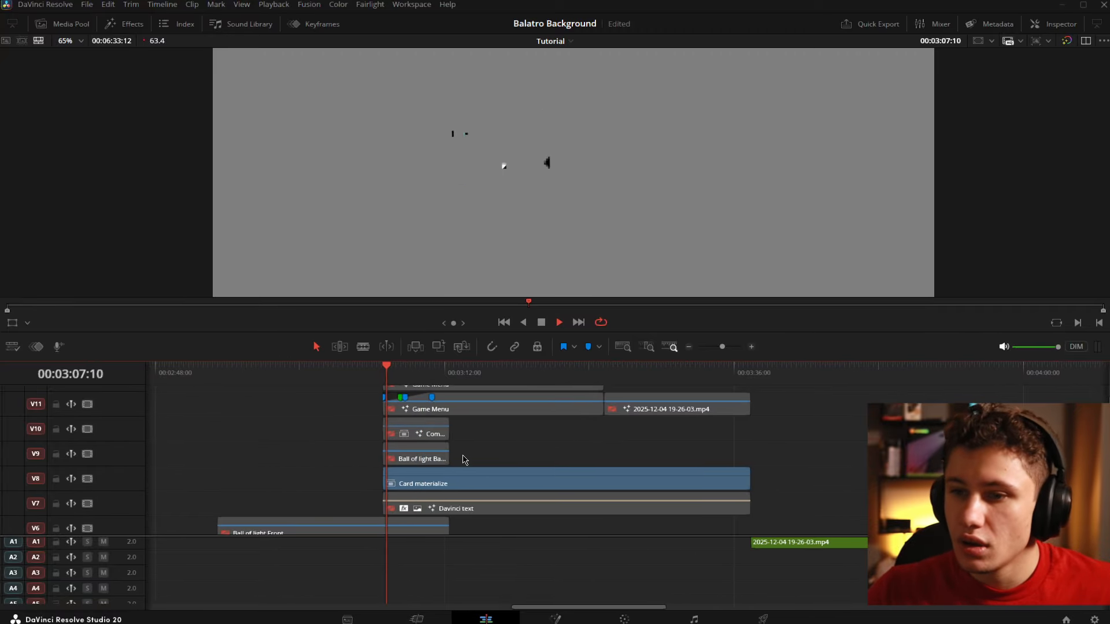
pyautogui.press('space')
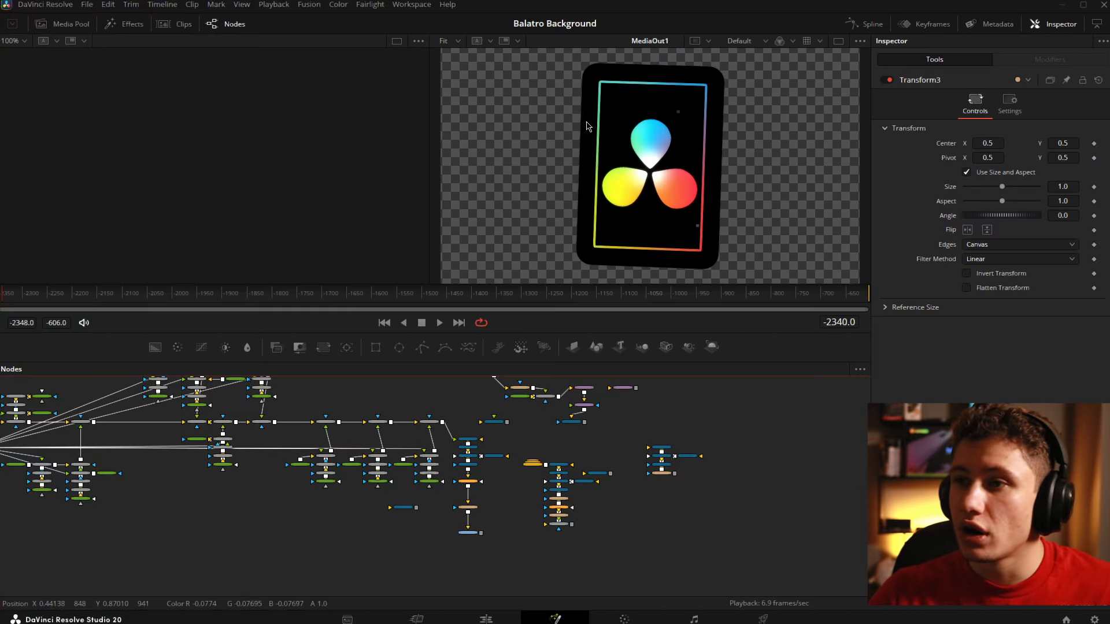
# View Renderer3D1_1_1 and SoftGlow1 in the second viewer to compare the card render before and after the glow
pyautogui.scroll(10, 454, 420)
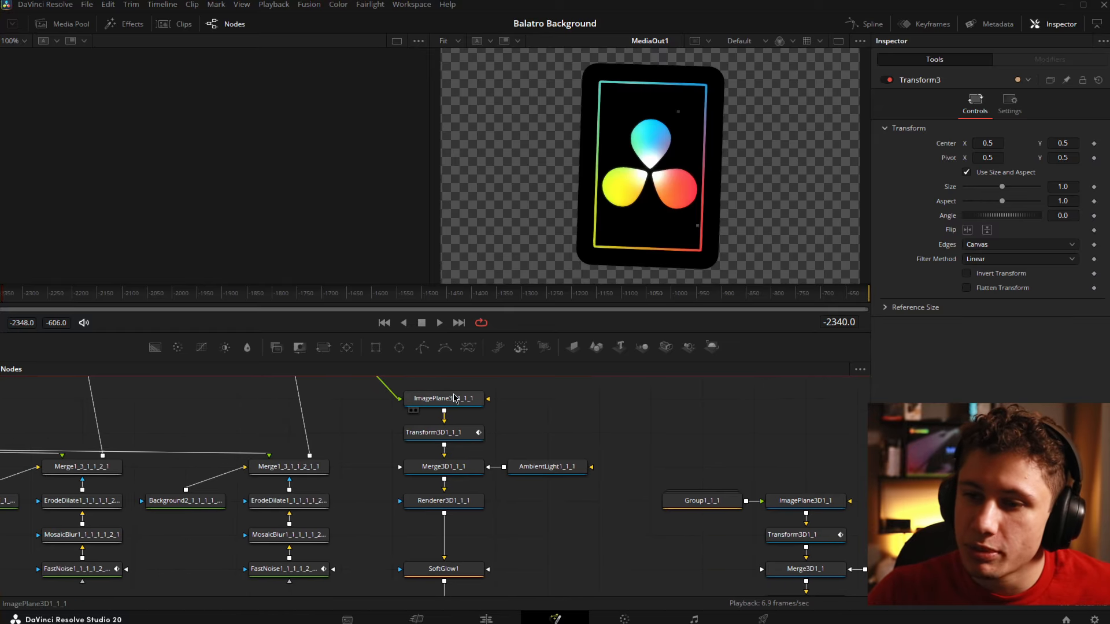
pyautogui.moveTo(564, 453); pyautogui.dragTo(552, 379)
pyautogui.moveTo(432, 426); pyautogui.dragTo(609, 218)
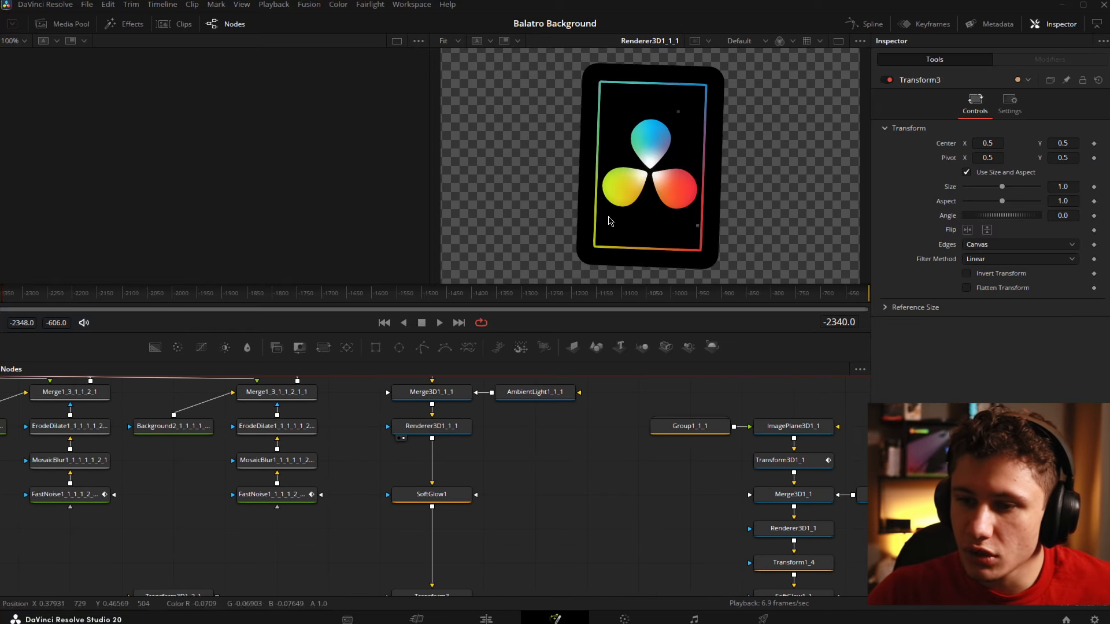
pyautogui.moveTo(531, 538); pyautogui.dragTo(527, 529)
pyautogui.moveTo(440, 490); pyautogui.dragTo(561, 207)
pyautogui.scroll(-8, 565, 440)
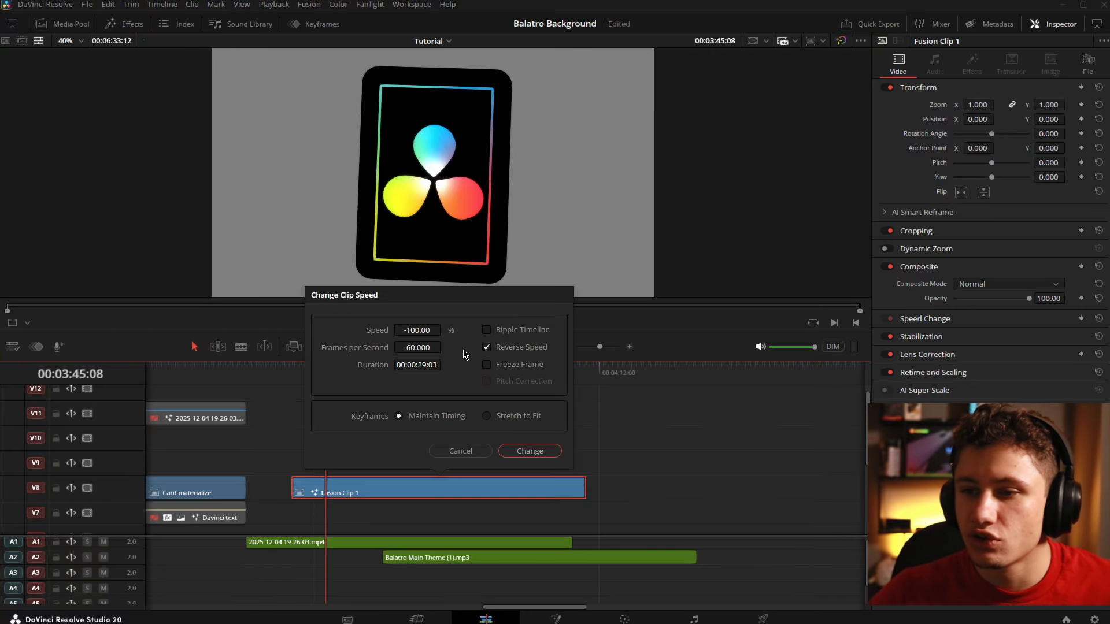
# Close the speed settings of Fusion Clip 1 without changes, reopen its Change Clip Speed option, and review the Card materialize clip's playback
pyautogui.click(461, 450)
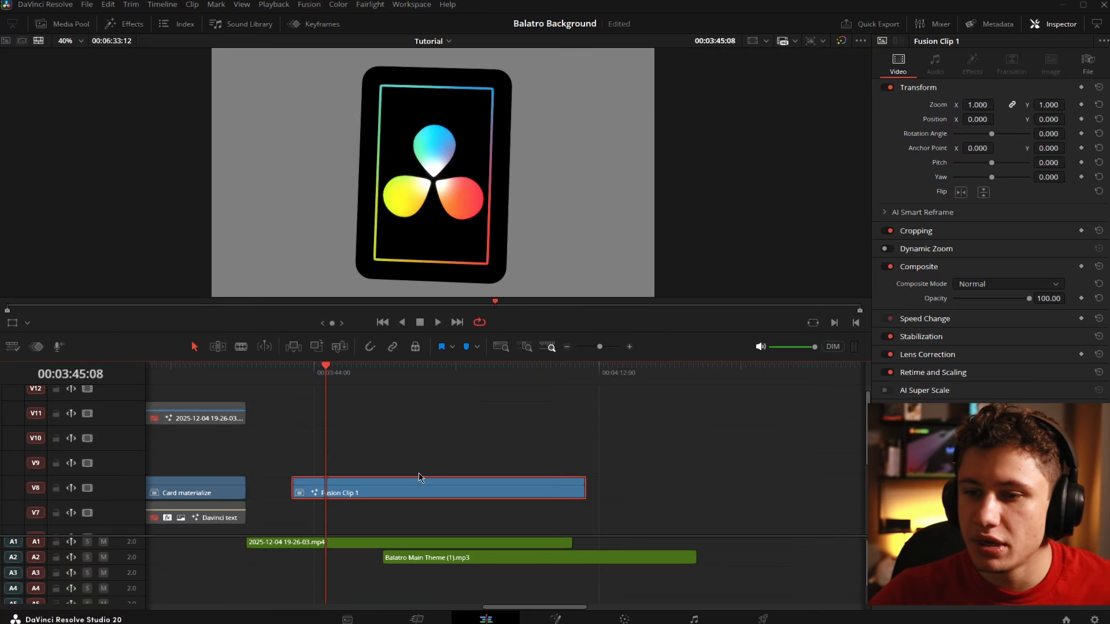
pyautogui.rightClick(373, 492)
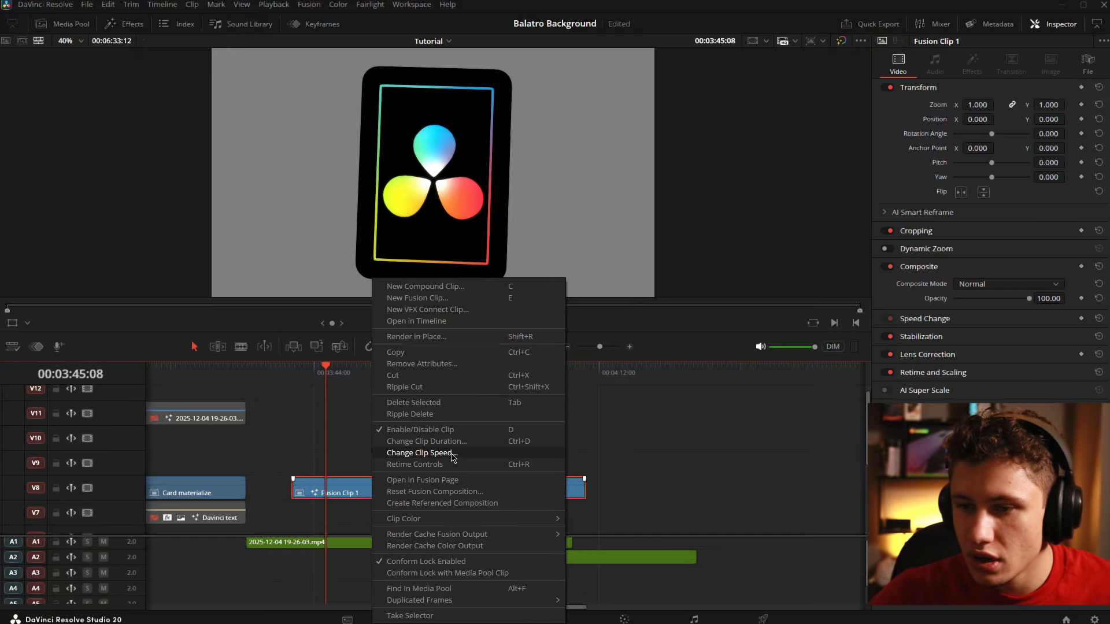
pyautogui.click(408, 453)
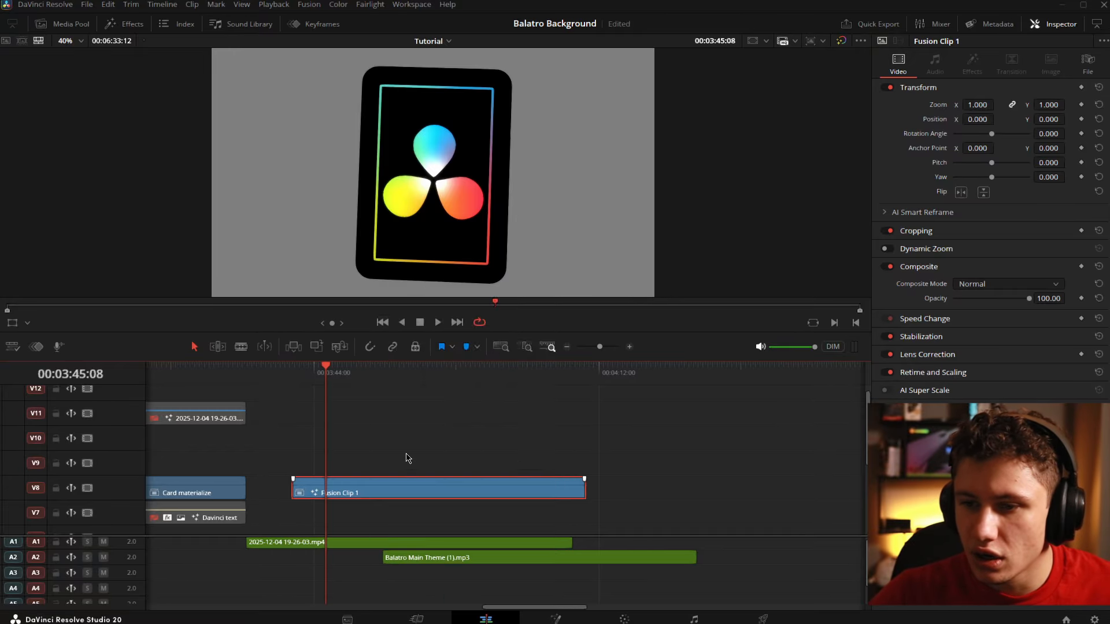
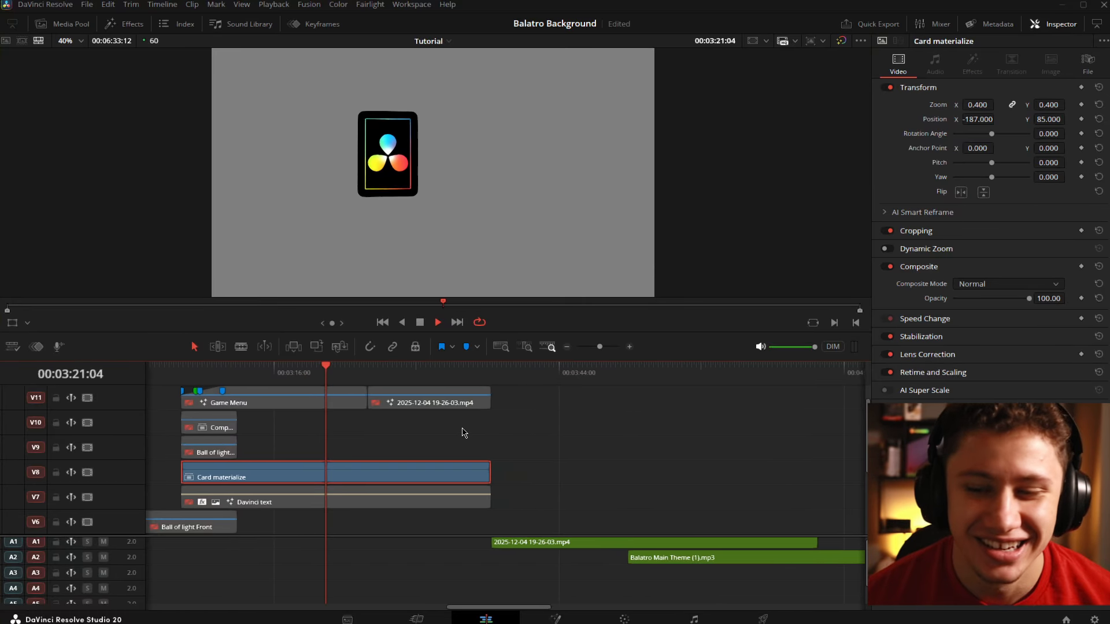
pyautogui.press('space')
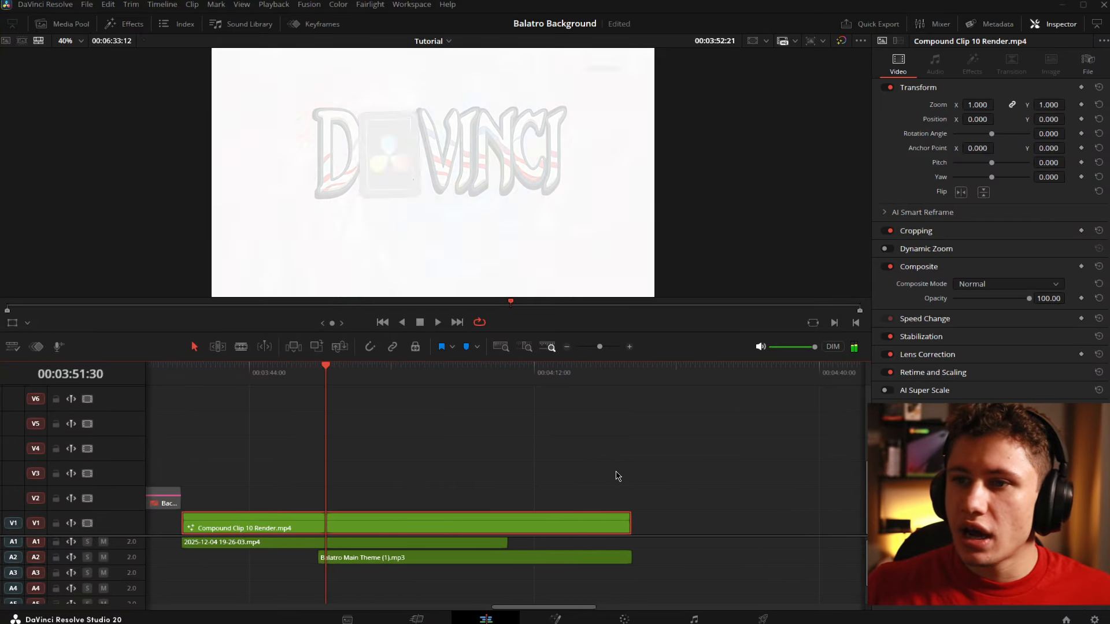
# Examine the rendered menu in Compound Clip 10 Render.mp4 at 00:03:55:22, inspecting its menu buttons and social icons up close
pyautogui.moveTo(680, 473); pyautogui.dragTo(618, 460)
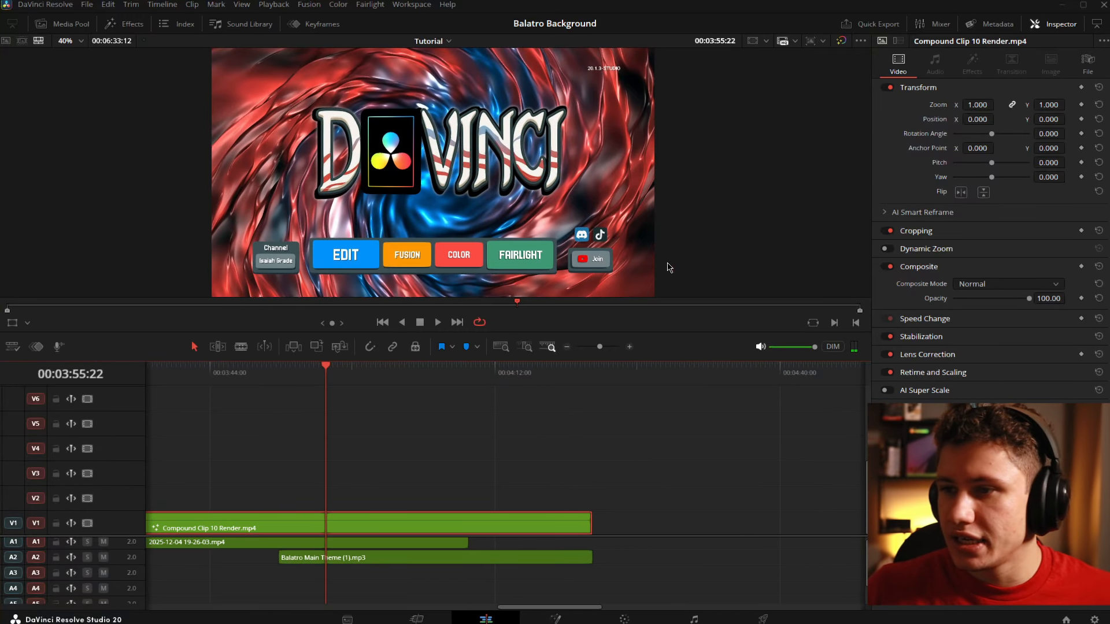
pyautogui.scroll(5, 277, 212)
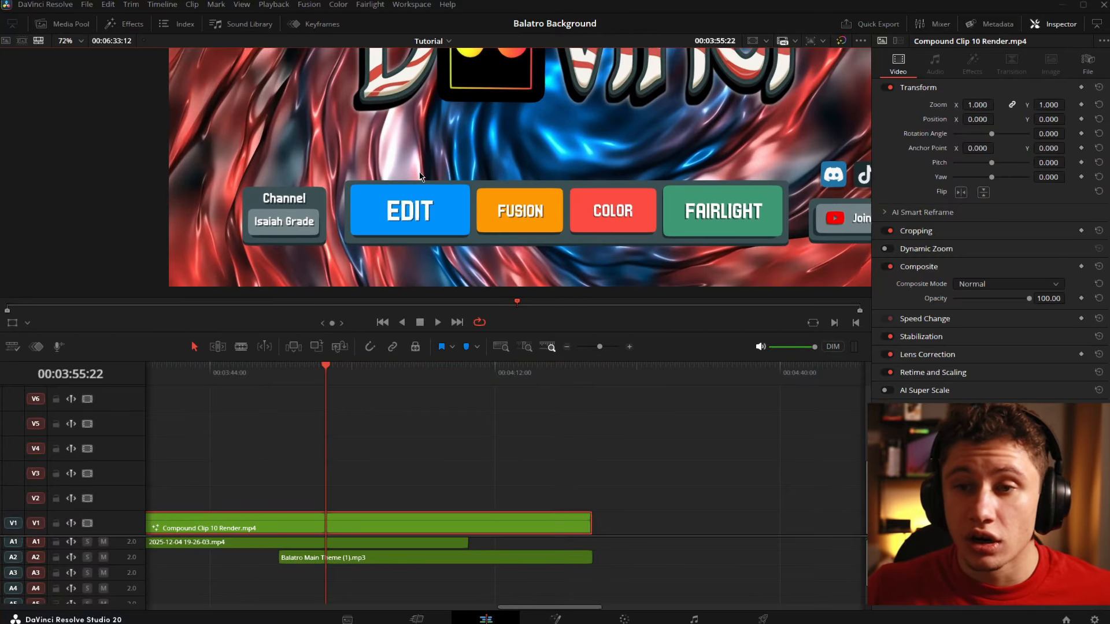
pyautogui.moveTo(421, 175); pyautogui.dragTo(246, 197)
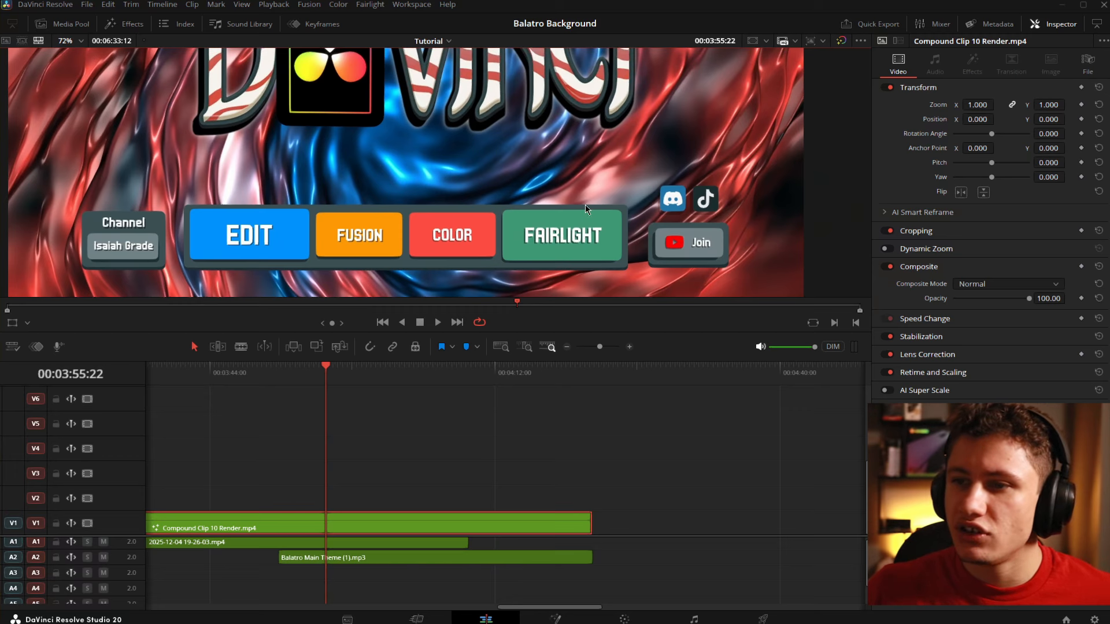
pyautogui.scroll(4, 676, 181)
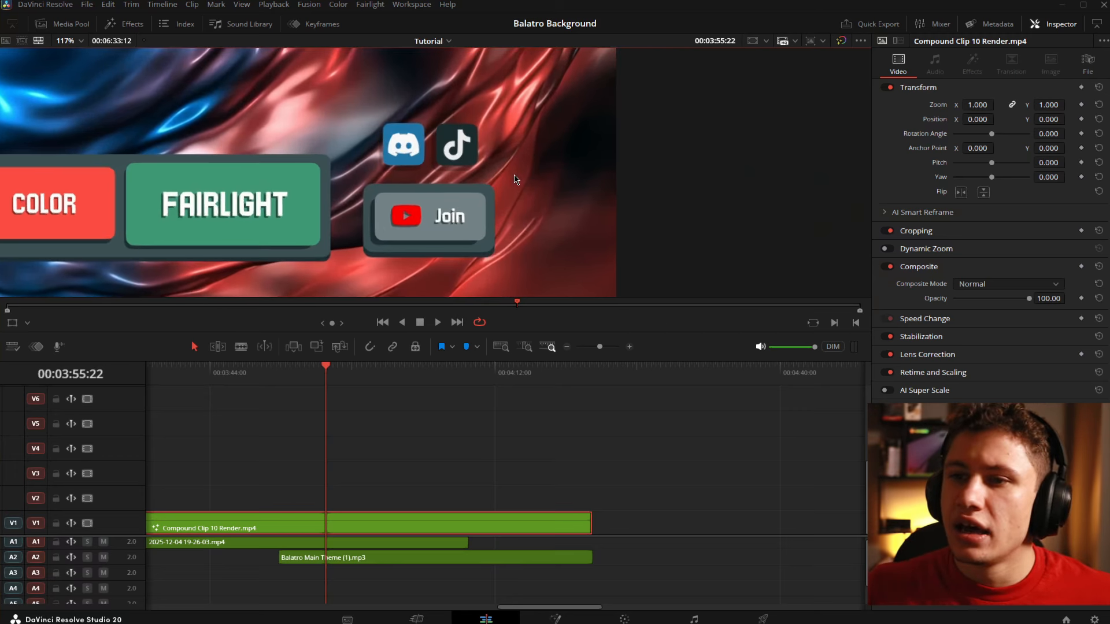
pyautogui.hotkey('shift', 'z')
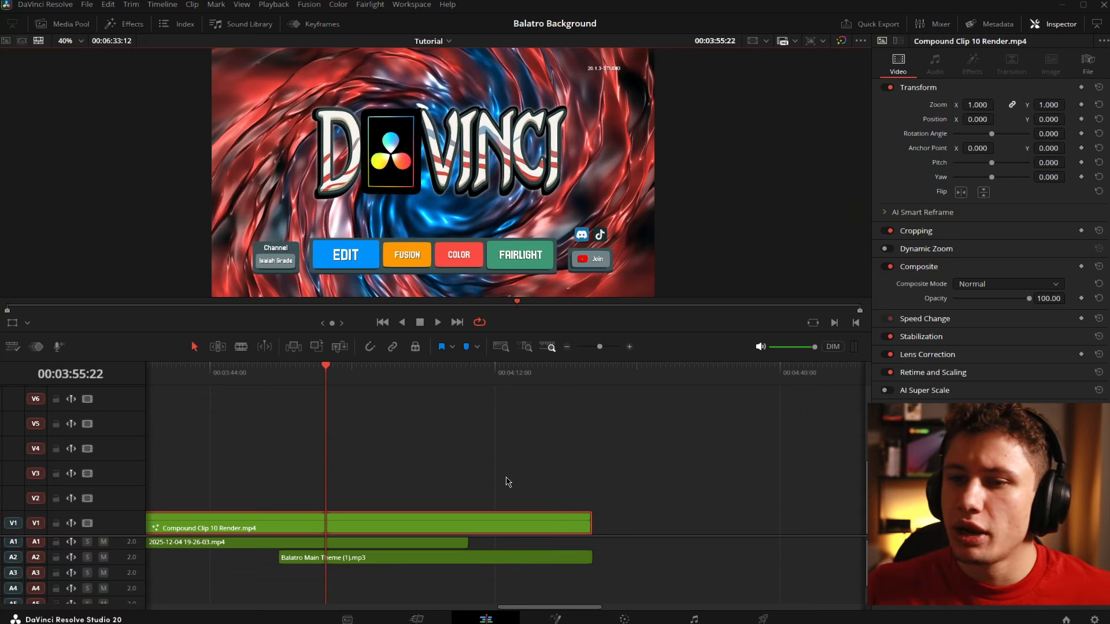
# Deselect the rendered clip and play back the finished DaVinci menu animation briefly from 00:03:55:22
pyautogui.click(471, 461)
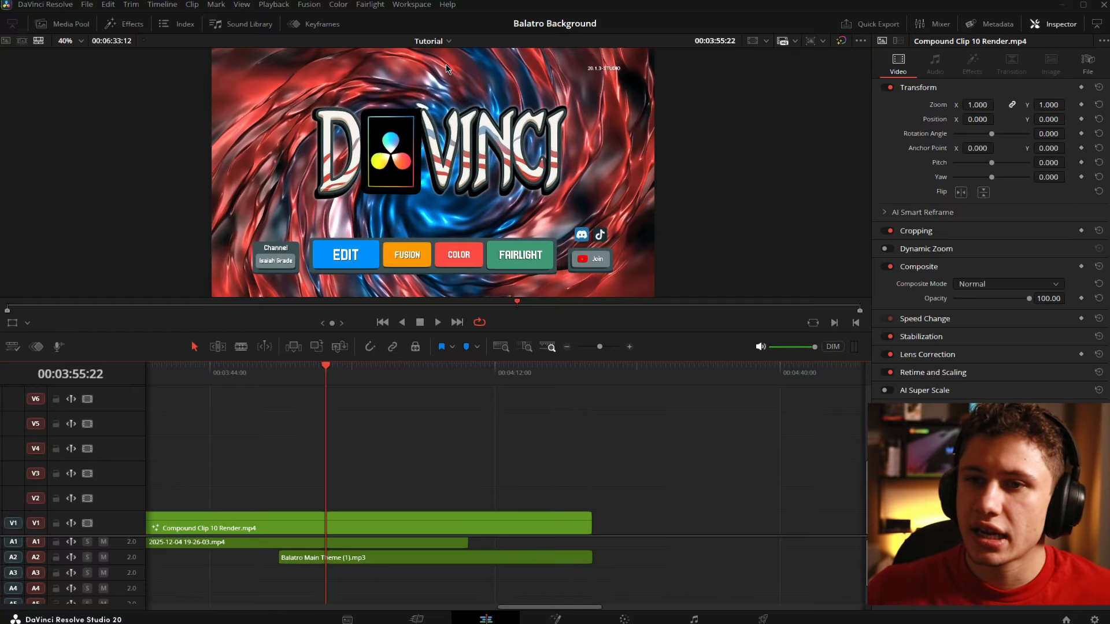
pyautogui.press('space')
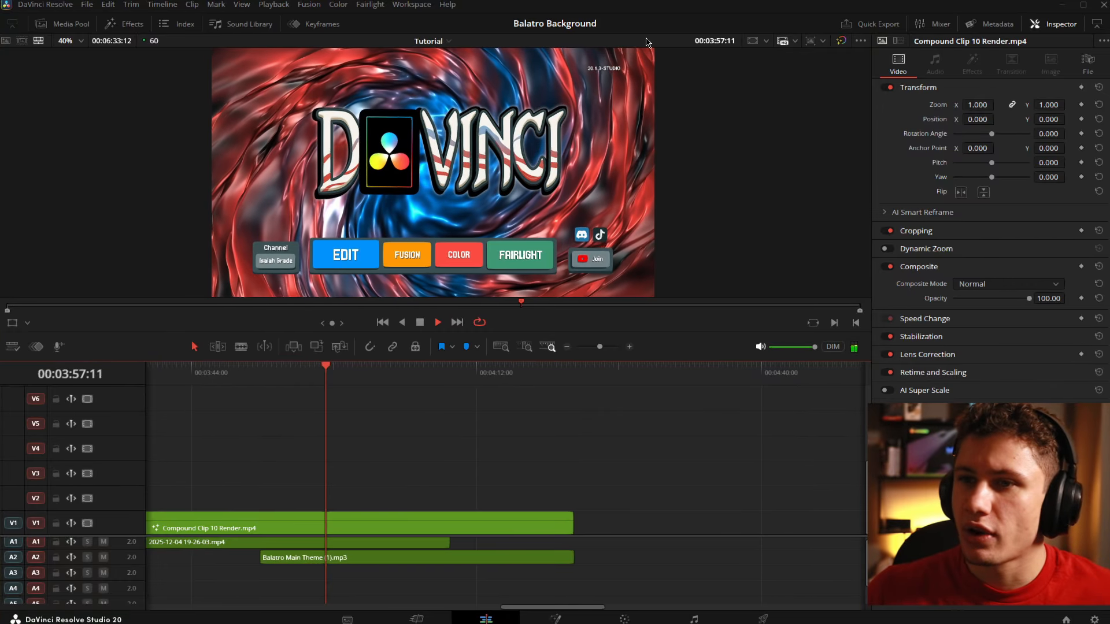
pyautogui.press('space')
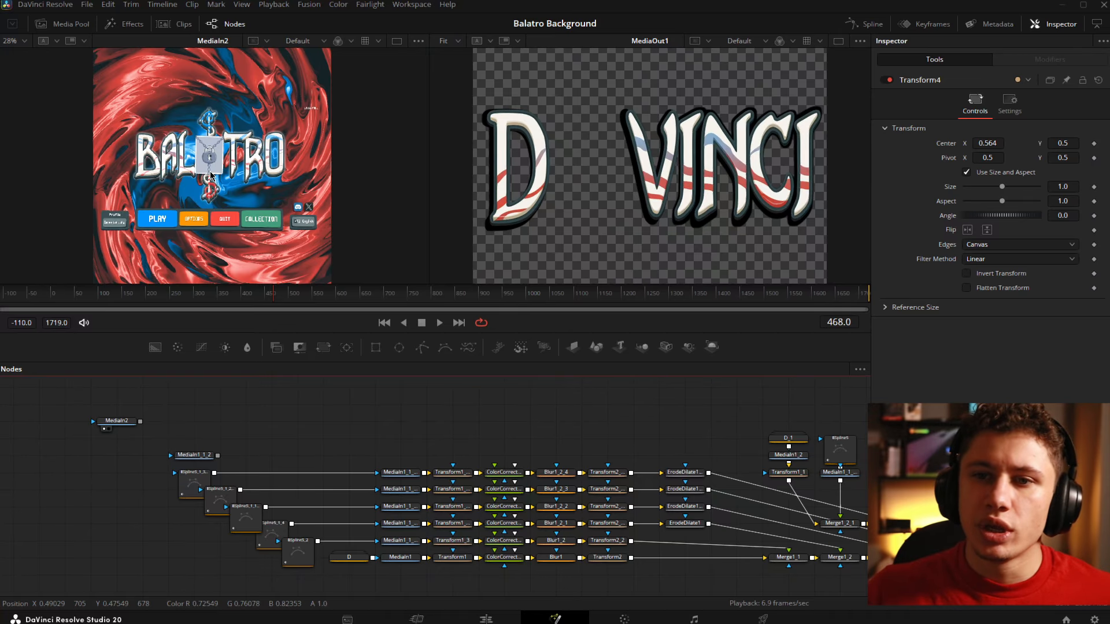
# Inspect the pixelated Balatro logo lettering in MediaIn2 up close, compare it with the DaVinci text, and enlarge the reference to a single viewer
pyautogui.scroll(2, 212, 174)
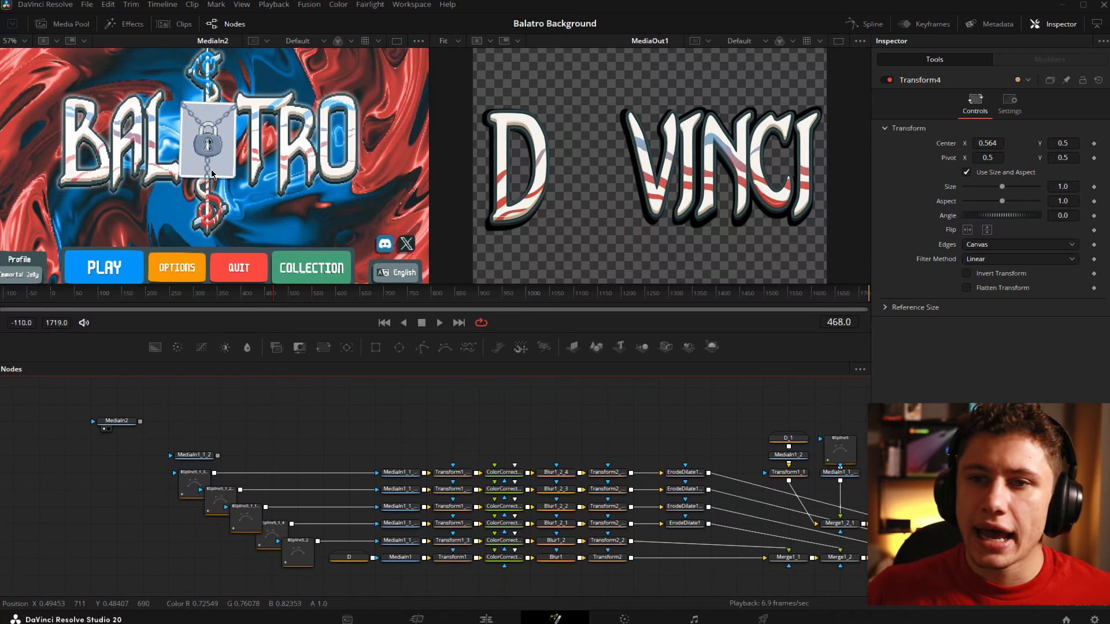
pyautogui.moveTo(148, 116); pyautogui.dragTo(160, 138)
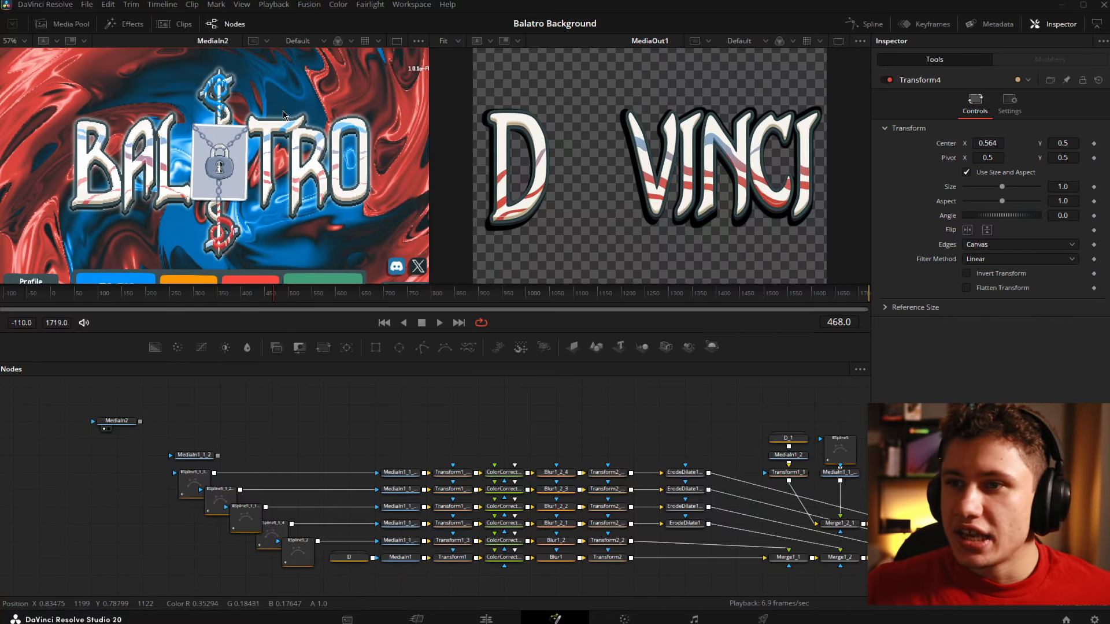
pyautogui.scroll(4, 280, 144)
pyautogui.scroll(-2, 264, 109)
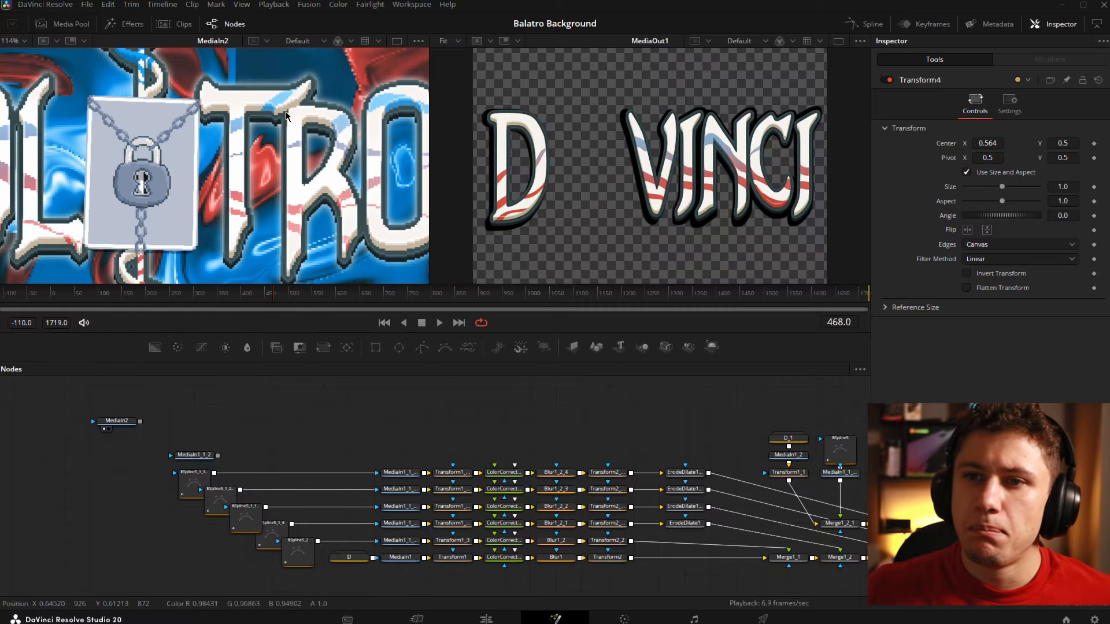
pyautogui.scroll(2, 267, 117)
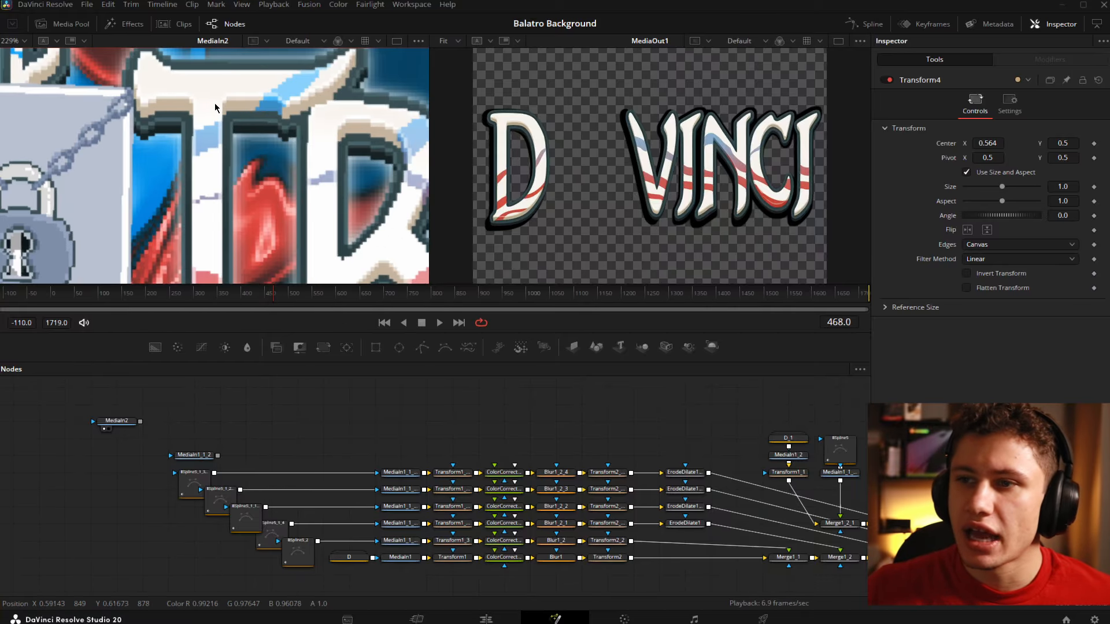
pyautogui.scroll(-2, 259, 107)
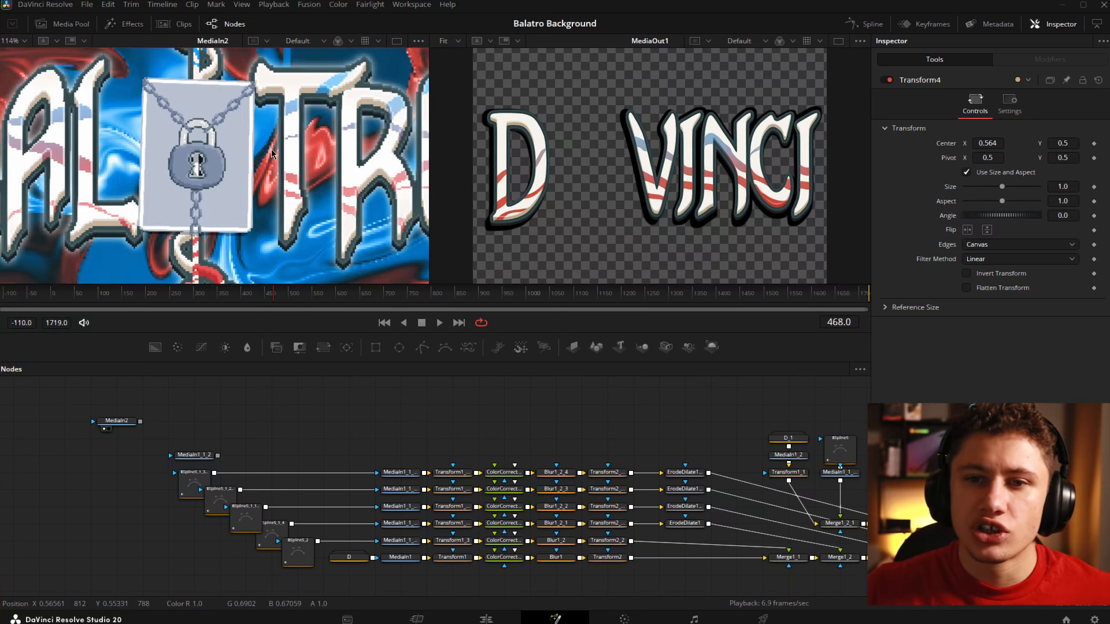
pyautogui.scroll(-1, 228, 170)
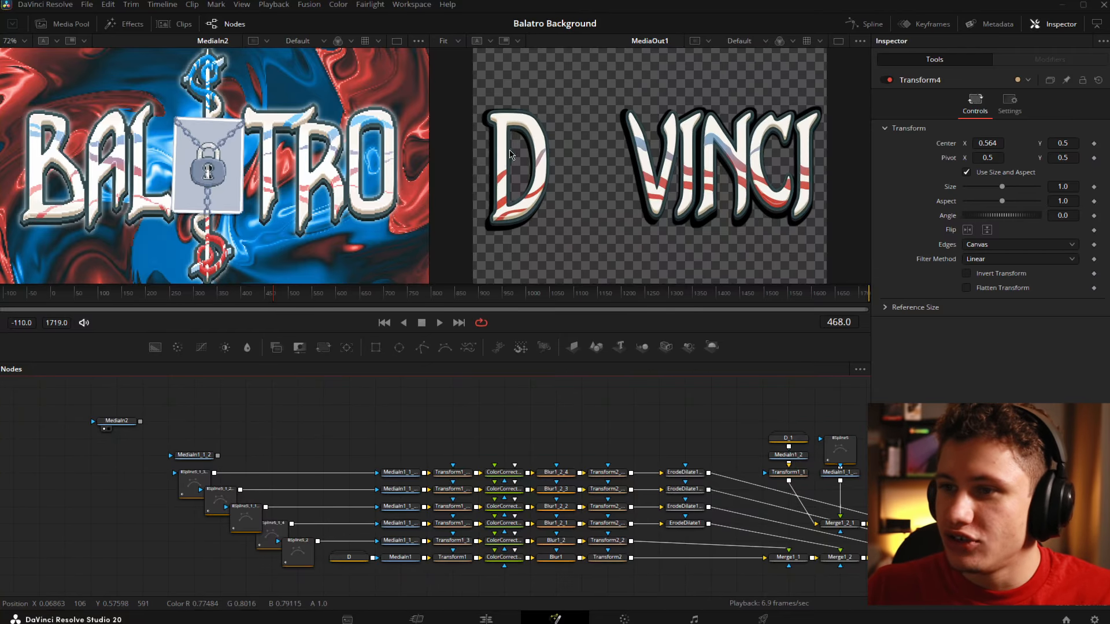
pyautogui.moveTo(204, 81); pyautogui.dragTo(694, 264)
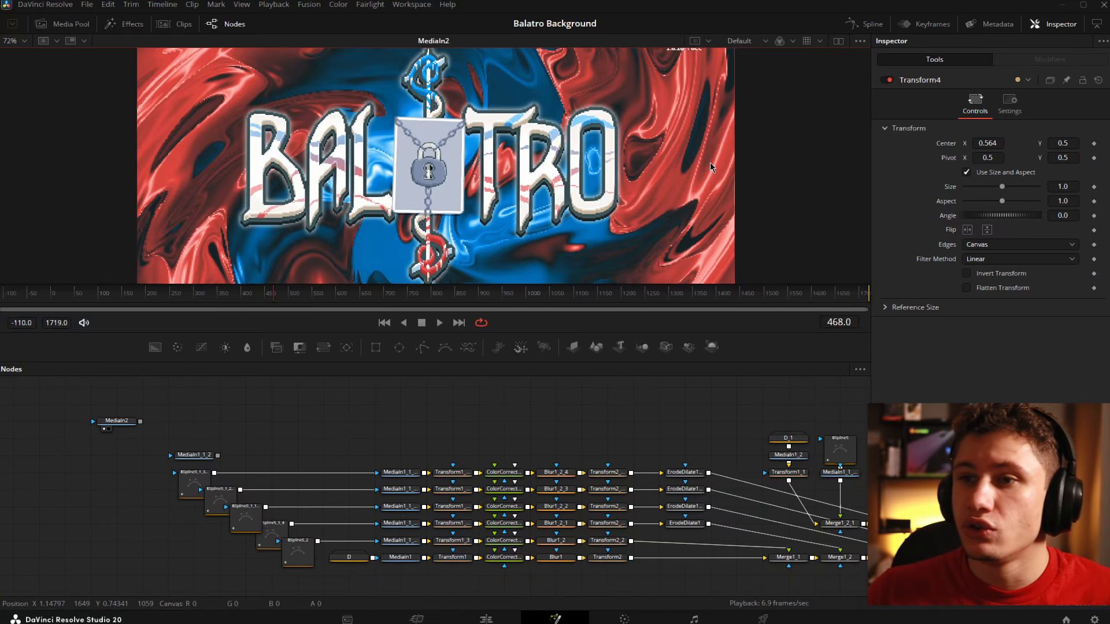
# Restore the side-by-side viewers, show MediaIn1_1_2 beside the Balatro reference, and fit the reference image to its viewer
pyautogui.click(838, 41)
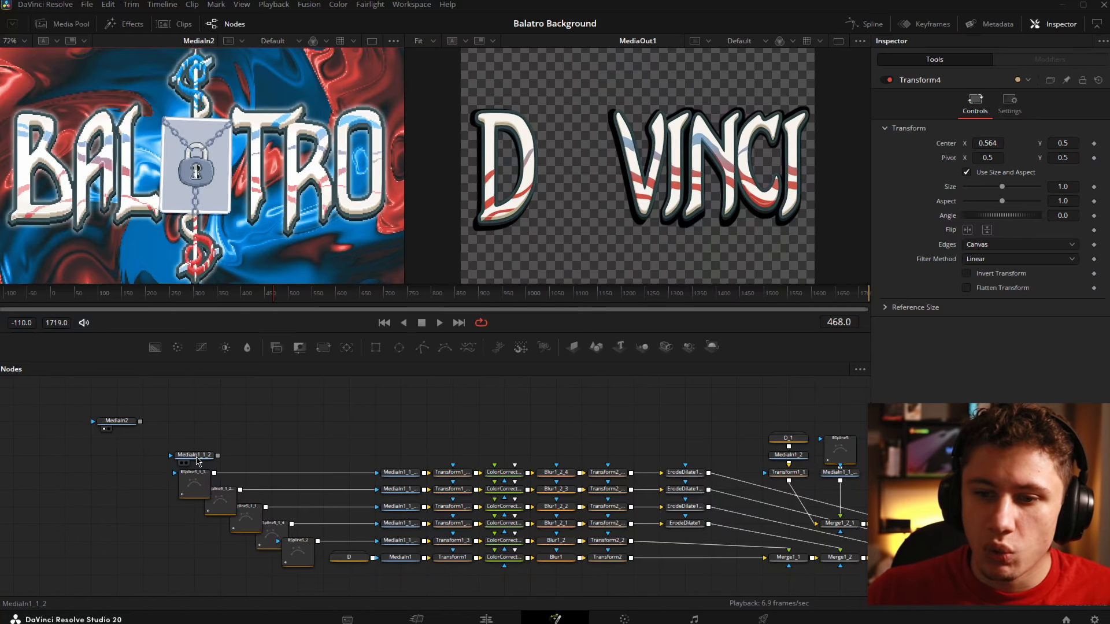
pyautogui.moveTo(194, 457); pyautogui.dragTo(560, 182)
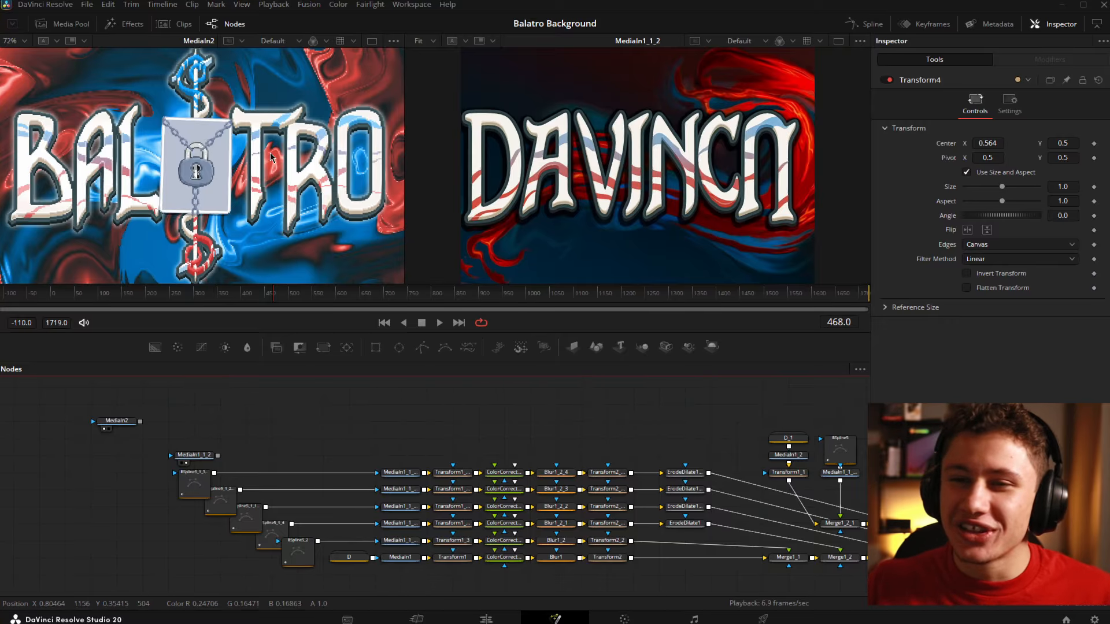
pyautogui.hotkey('ctrl', 'f')
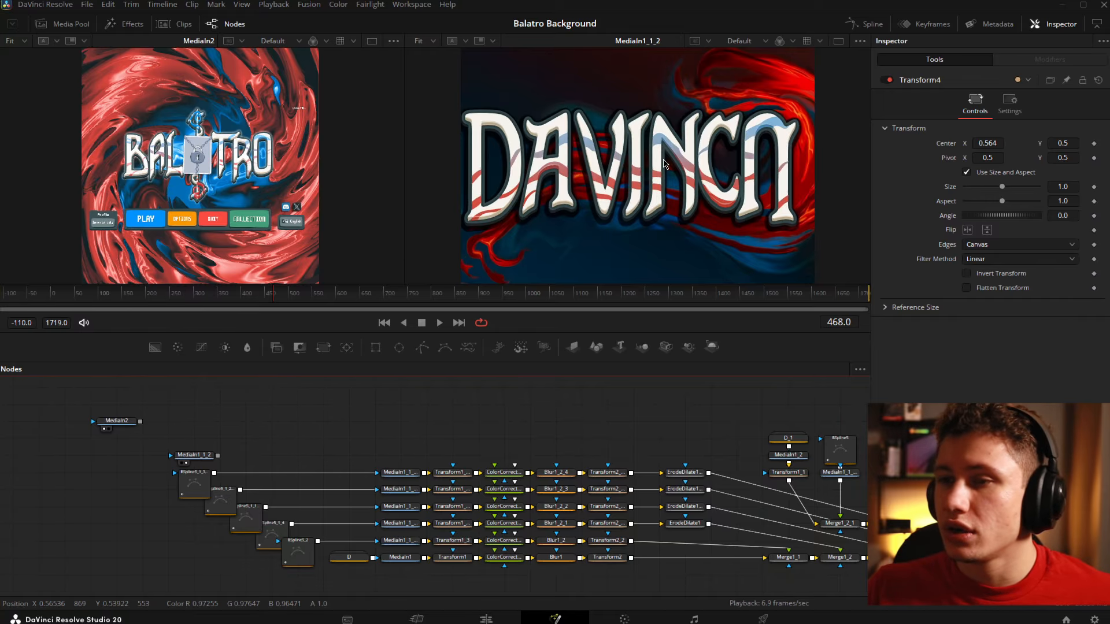
# Examine the full DaVinci lettering in MediaIn1_1_2 from its first letter to its last beside the Balatro reference
pyautogui.scroll(1, 663, 180)
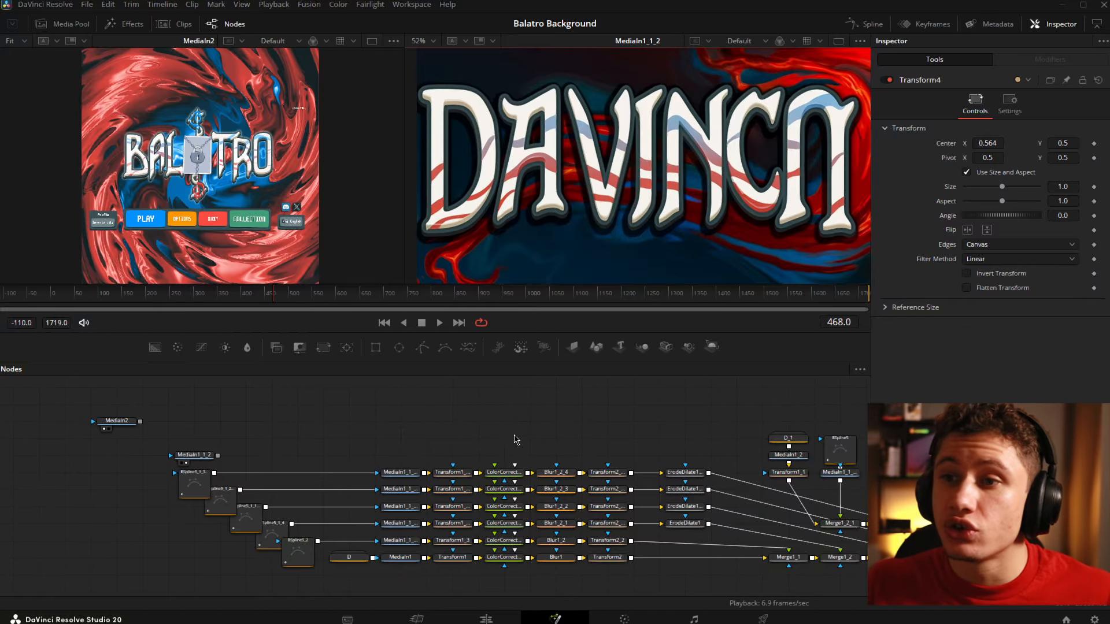
pyautogui.moveTo(560, 413); pyautogui.dragTo(528, 419)
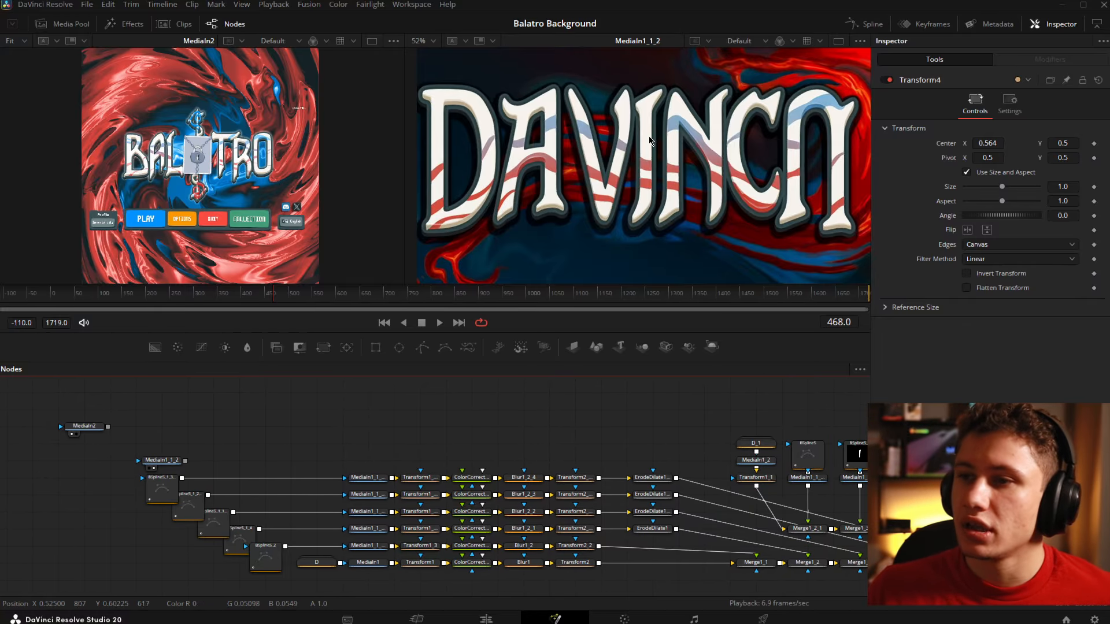
pyautogui.moveTo(761, 151)
pyautogui.mouseDown()
pyautogui.moveTo(710, 161)
pyautogui.moveTo(734, 160)
pyautogui.moveTo(724, 162)
pyautogui.mouseUp()
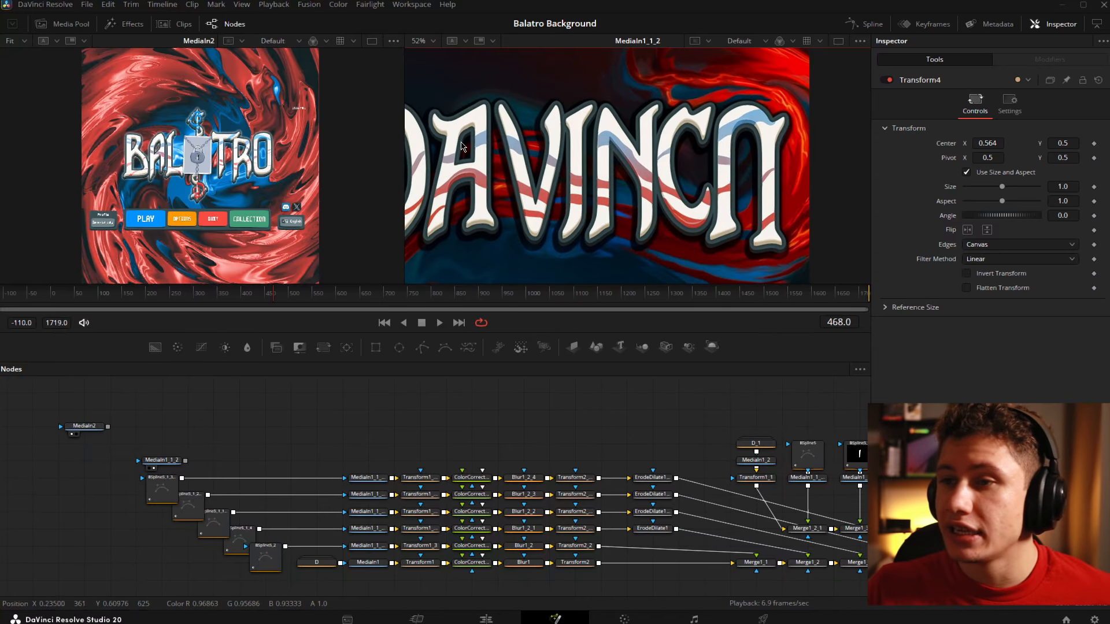
pyautogui.moveTo(463, 146); pyautogui.dragTo(587, 104)
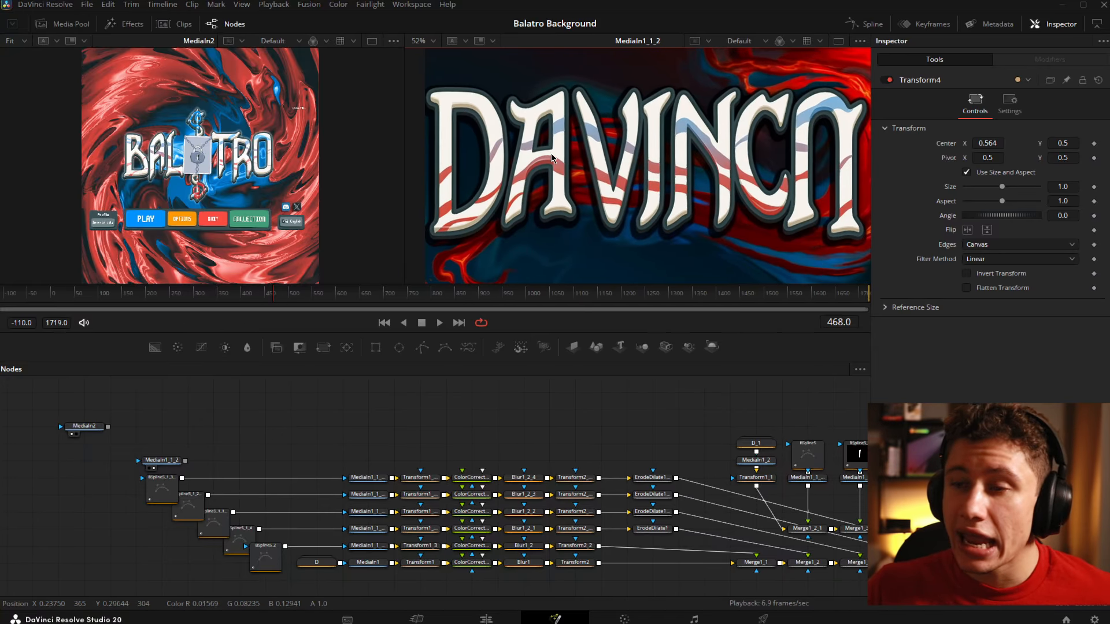
pyautogui.scroll(-2, 717, 195)
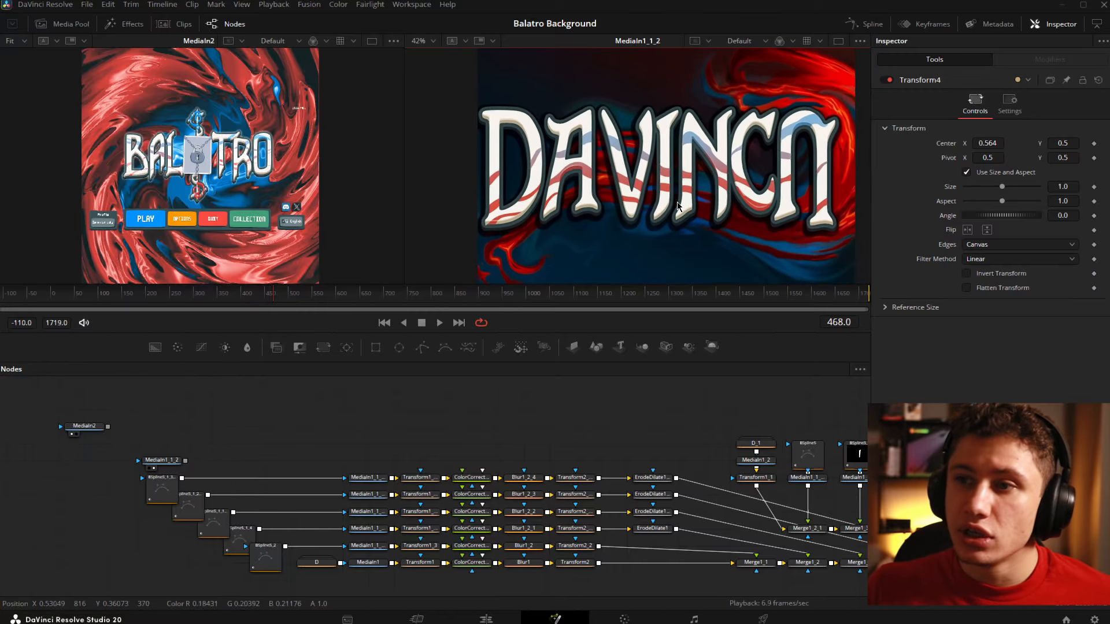
pyautogui.click(485, 619)
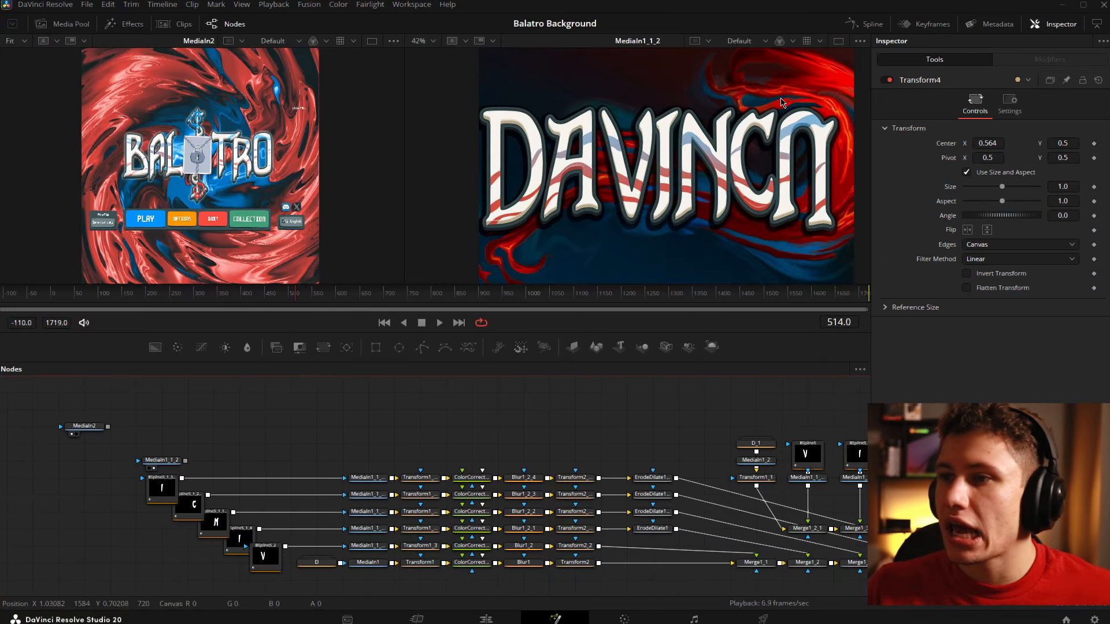
# Inspect the outlines and gaps between the A and V of the lettering up close, and fit the image again
pyautogui.scroll(3, 613, 114)
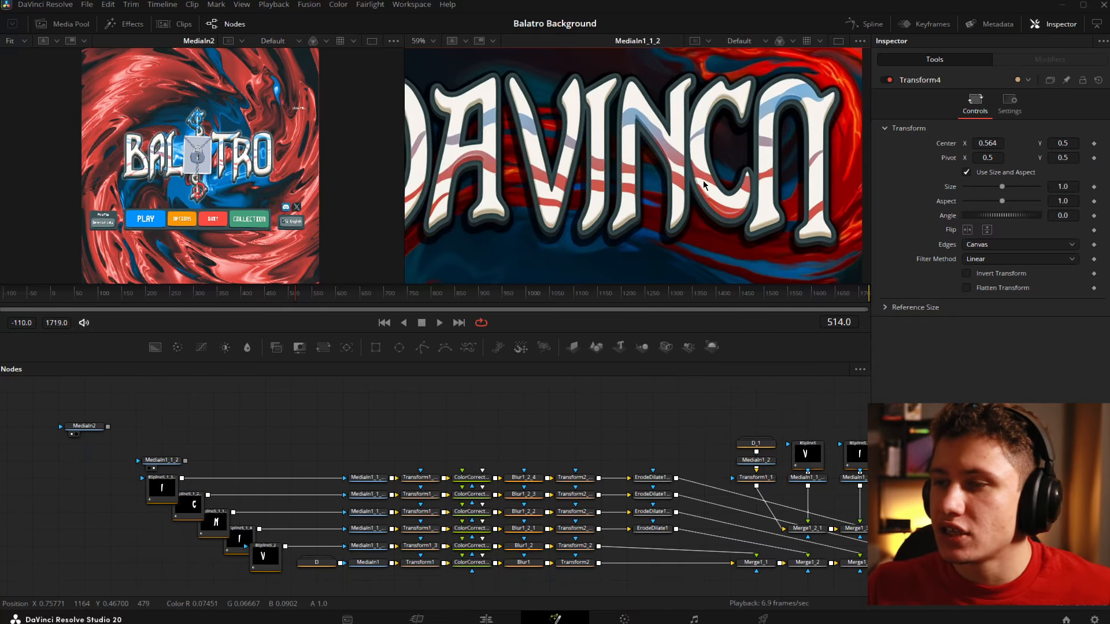
pyautogui.scroll(5, 703, 185)
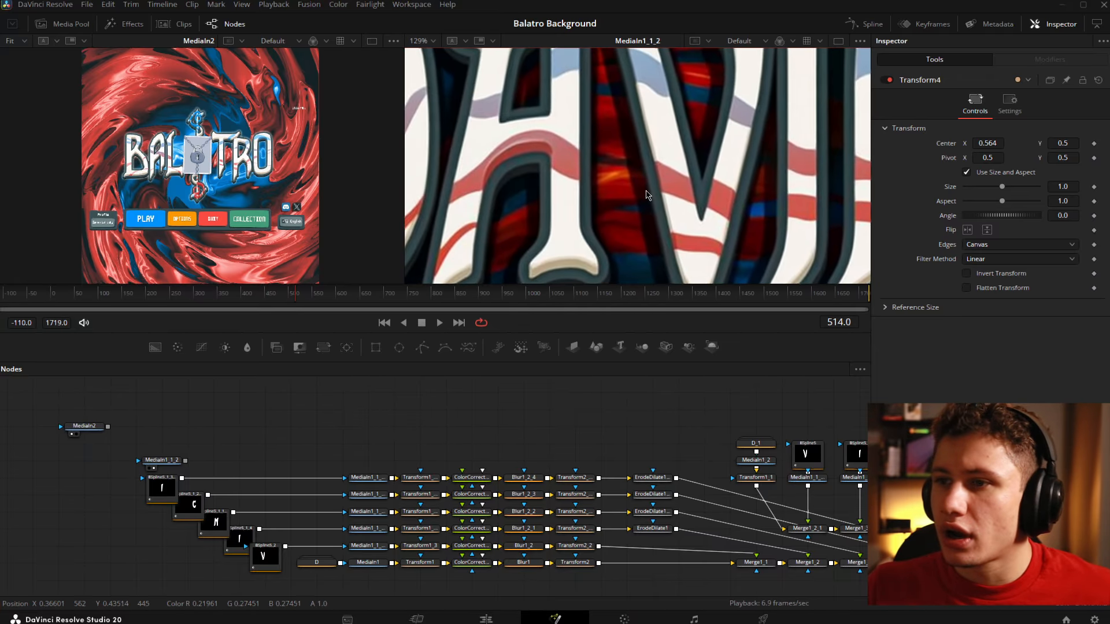
pyautogui.scroll(5, 646, 195)
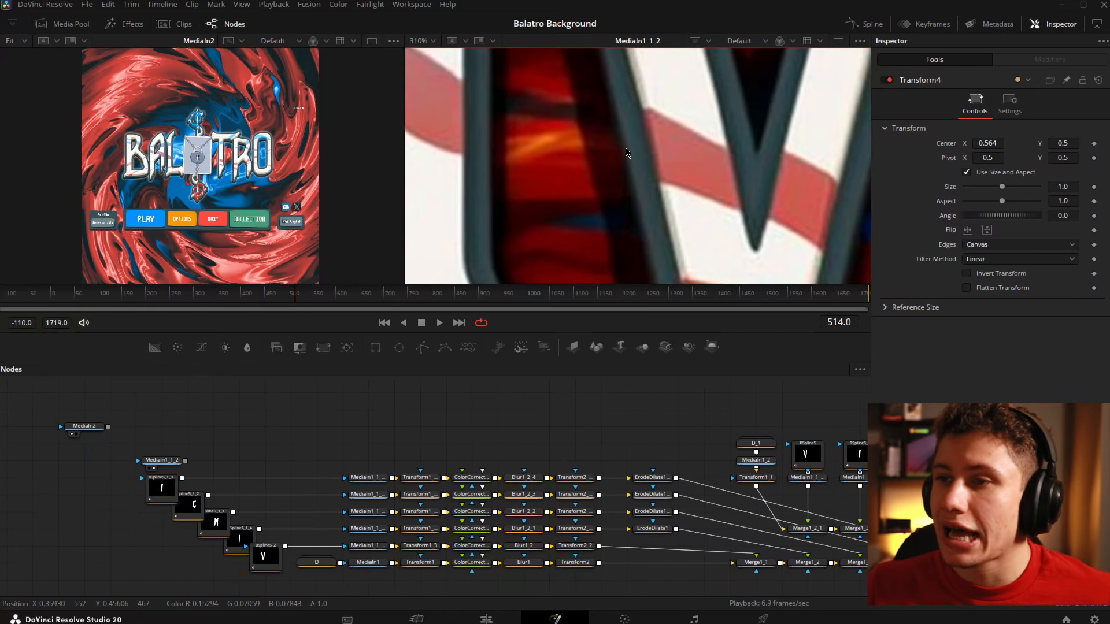
pyautogui.scroll(-4, 627, 154)
pyautogui.moveTo(693, 114); pyautogui.dragTo(678, 163)
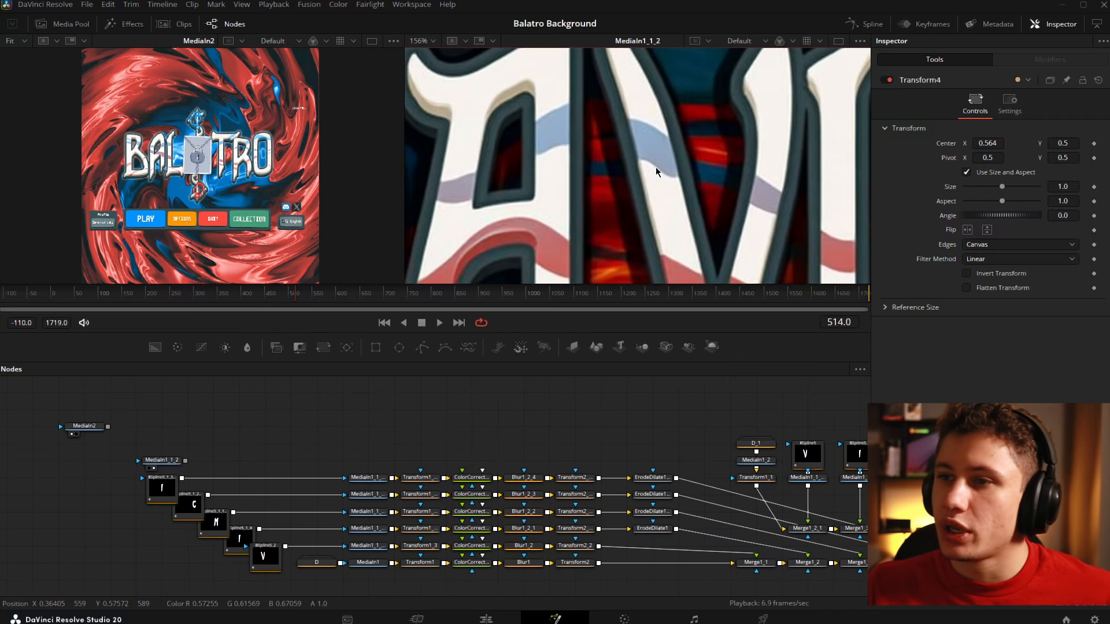
pyautogui.hotkey('ctrl', 'f')
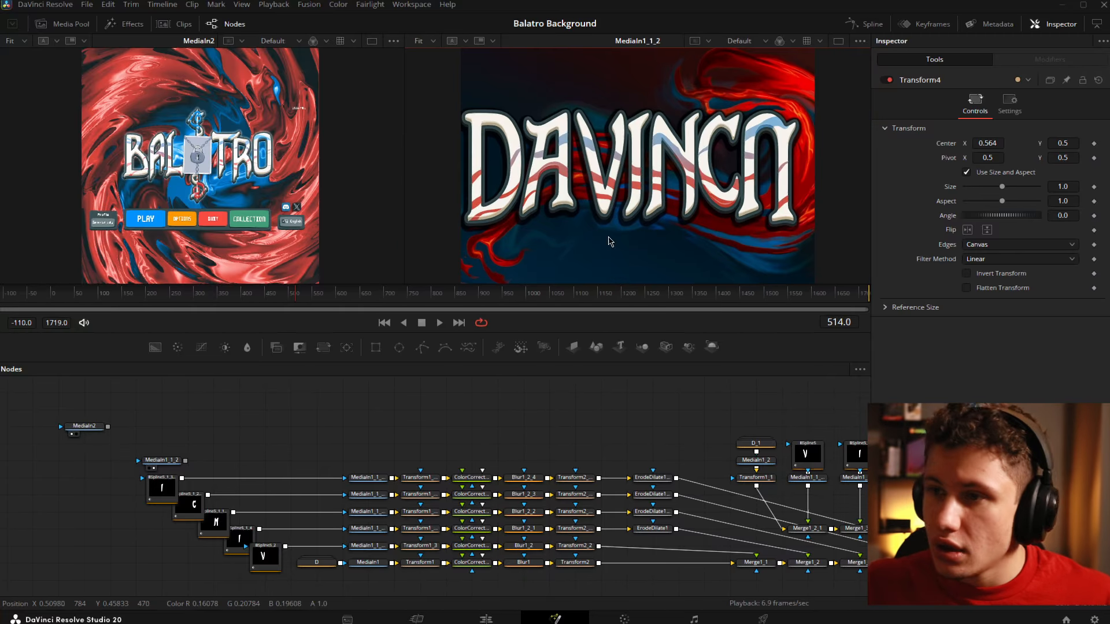
# Select the BSpline5_1_3_1 mask and examine its outline around the middle I of the DaVinci lettering
pyautogui.moveTo(225, 445); pyautogui.dragTo(304, 403)
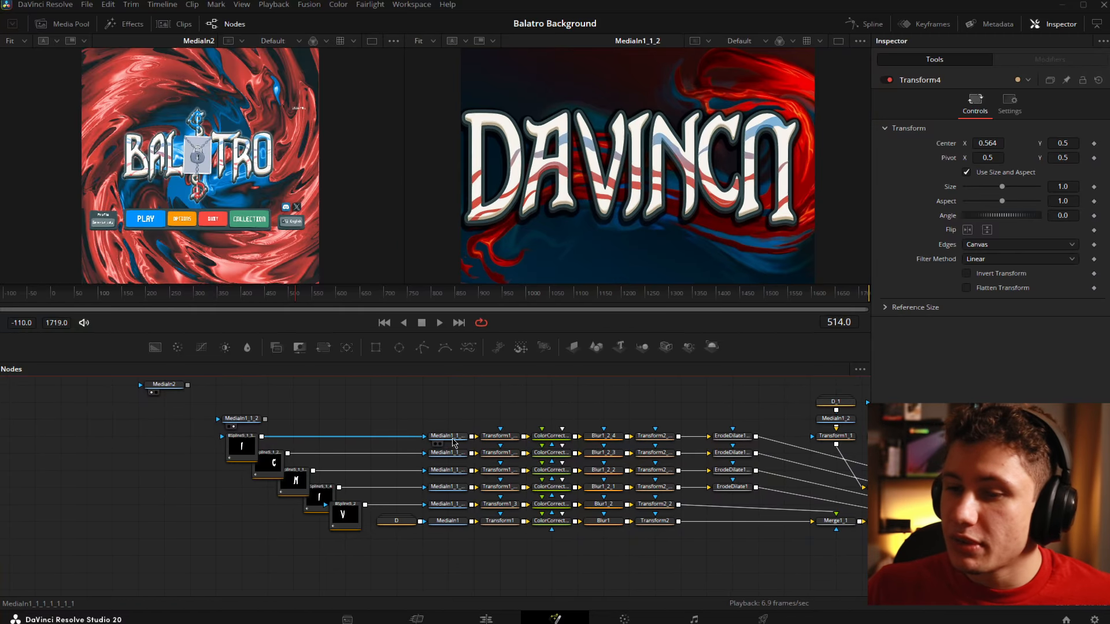
pyautogui.click(250, 451)
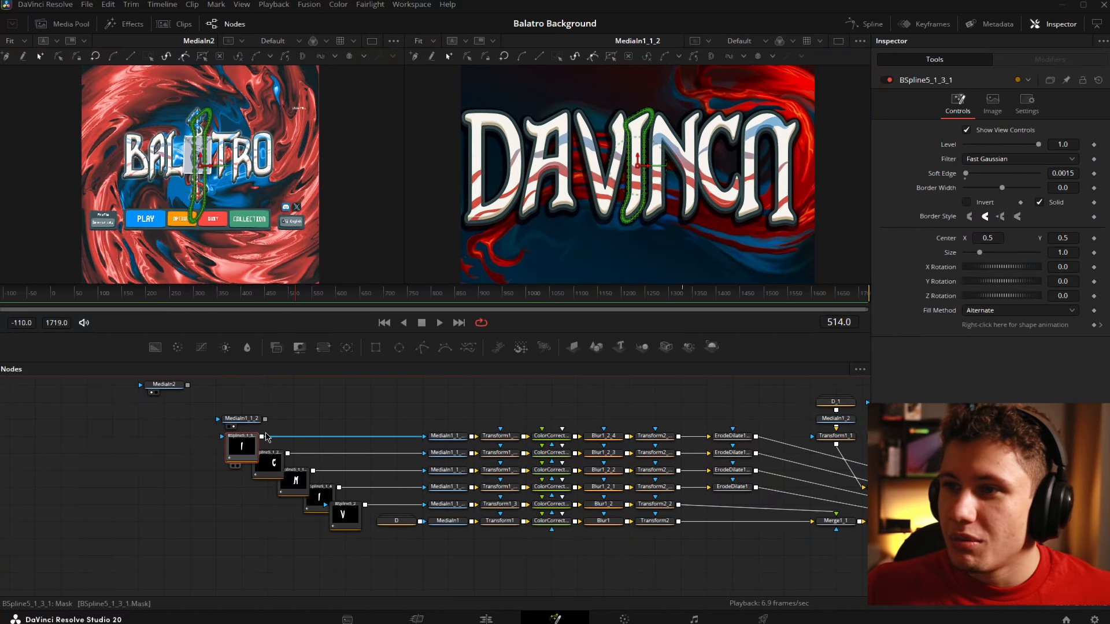
pyautogui.click(396, 390)
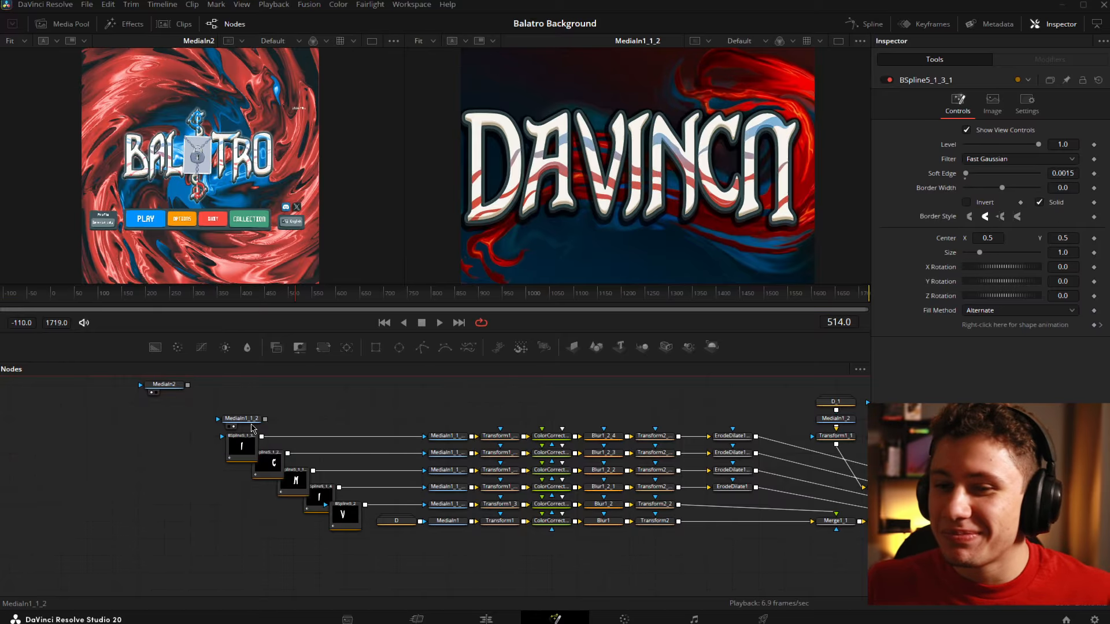
pyautogui.click(248, 442)
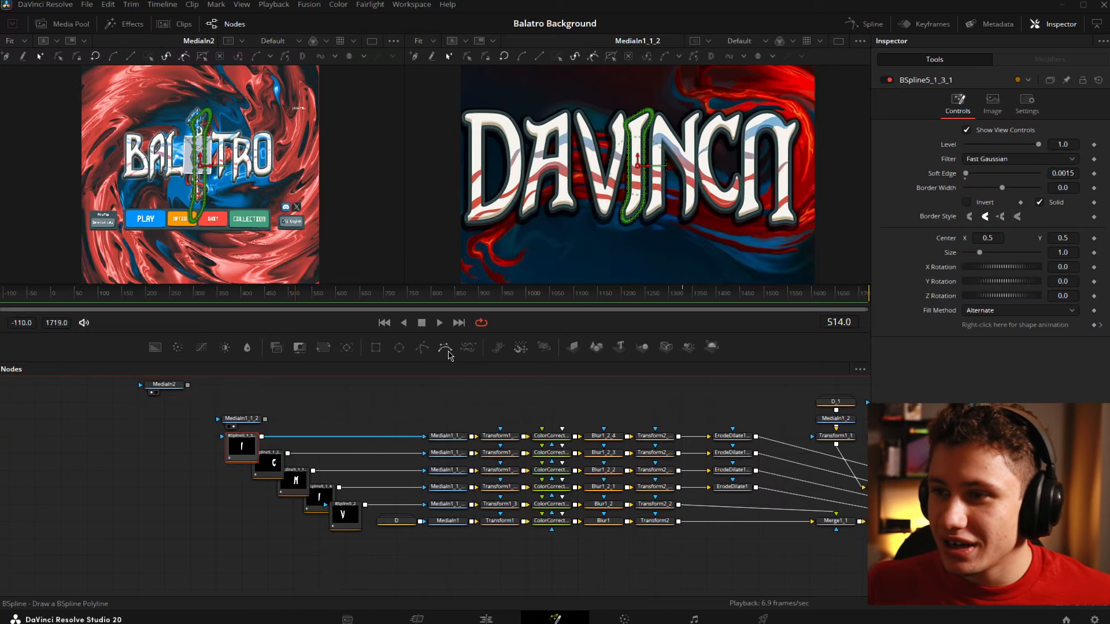
pyautogui.scroll(2, 629, 155)
pyautogui.scroll(-1, 815, 218)
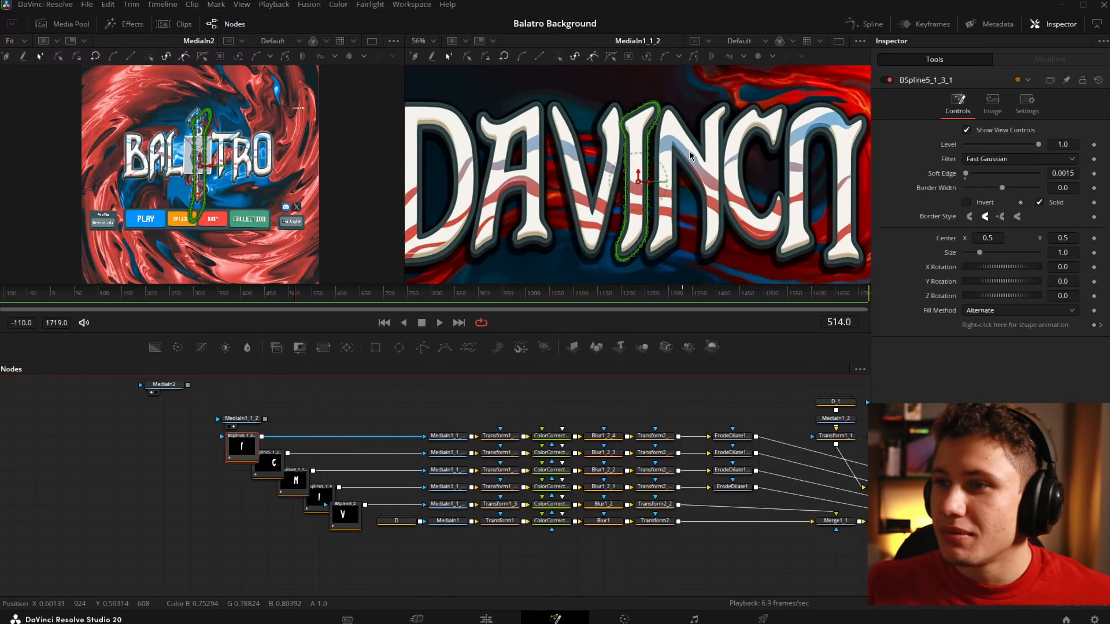
pyautogui.moveTo(689, 151); pyautogui.dragTo(628, 151)
# Check the remaining BSpline letter masks in turn, starting with the BSpline5_1_2_1 outline around the C
pyautogui.click(280, 462)
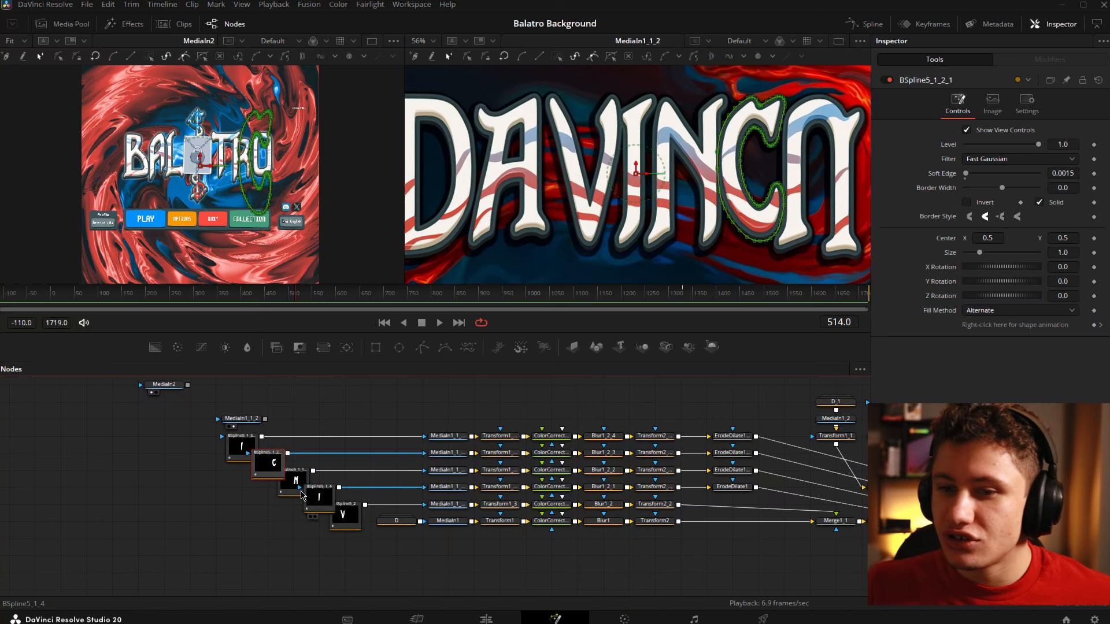
pyautogui.click(296, 479)
pyautogui.keyDown('ctrl'); pyautogui.click(321, 500); pyautogui.keyUp('ctrl')
pyautogui.click(345, 514)
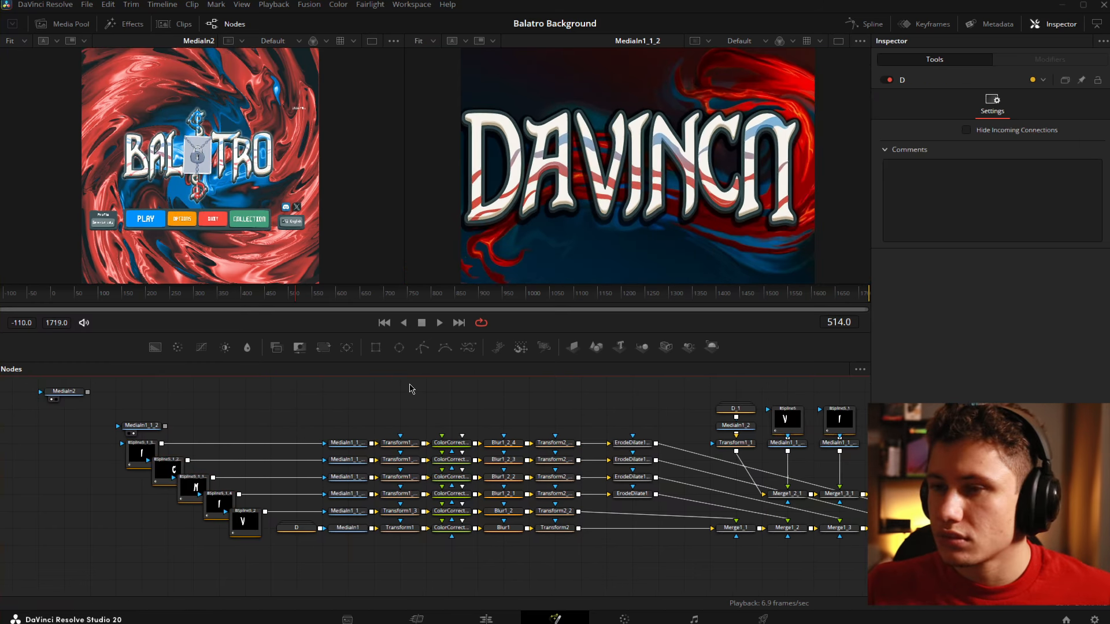
# View the cut-out letter I through its MediaIn, Transform1_3_4 and ColorCorrector1_2_4 nodes, checking the transform and color correction settings
pyautogui.click(341, 450)
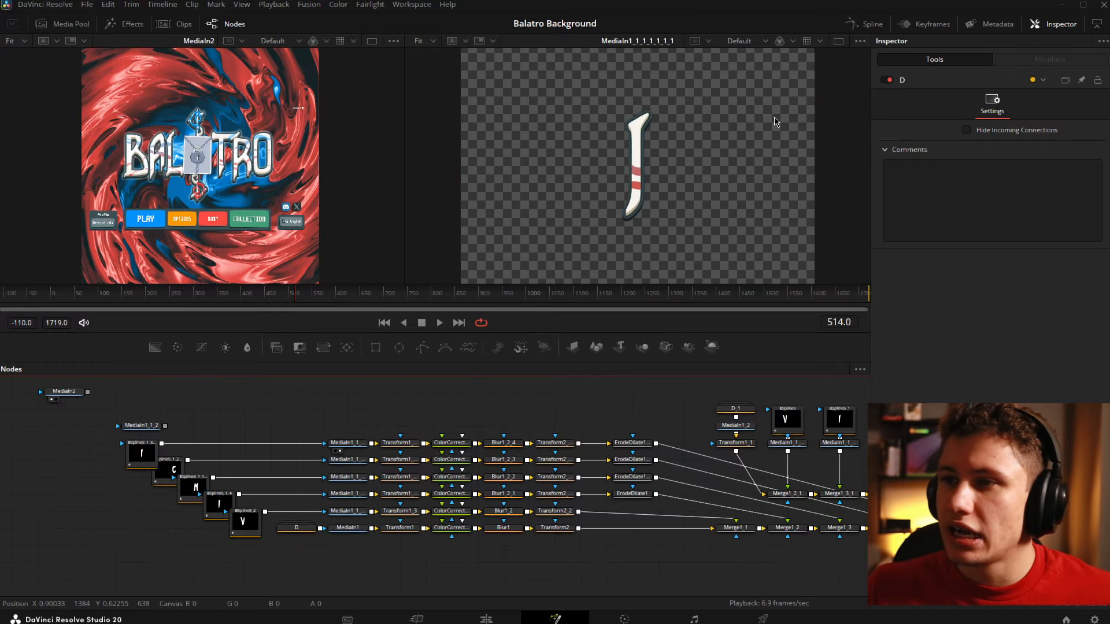
pyautogui.moveTo(404, 443); pyautogui.dragTo(498, 246)
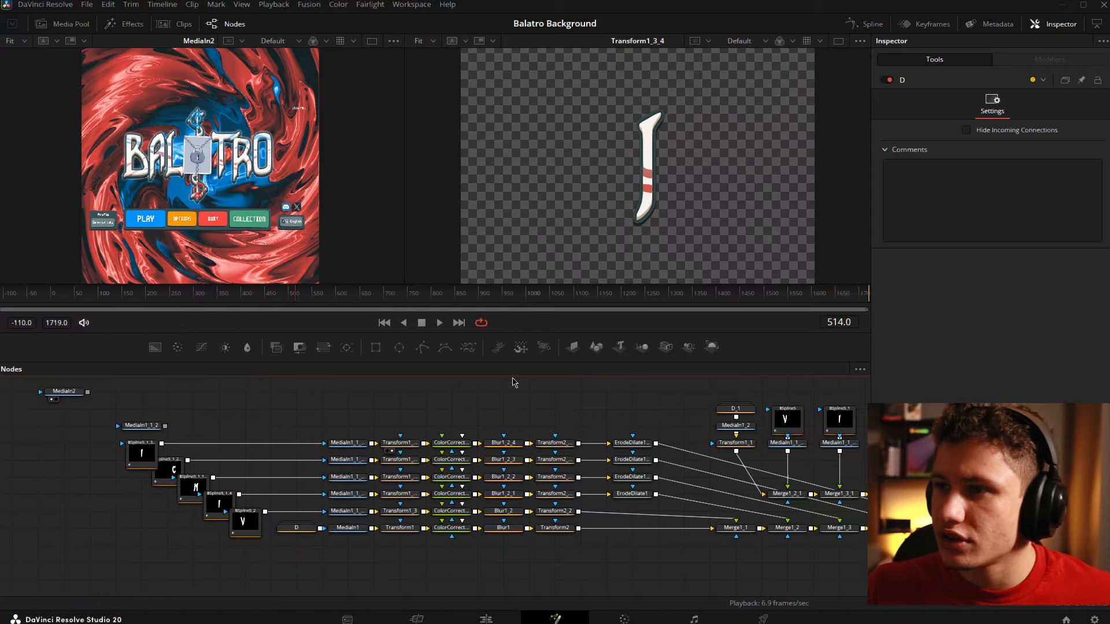
pyautogui.click(401, 444)
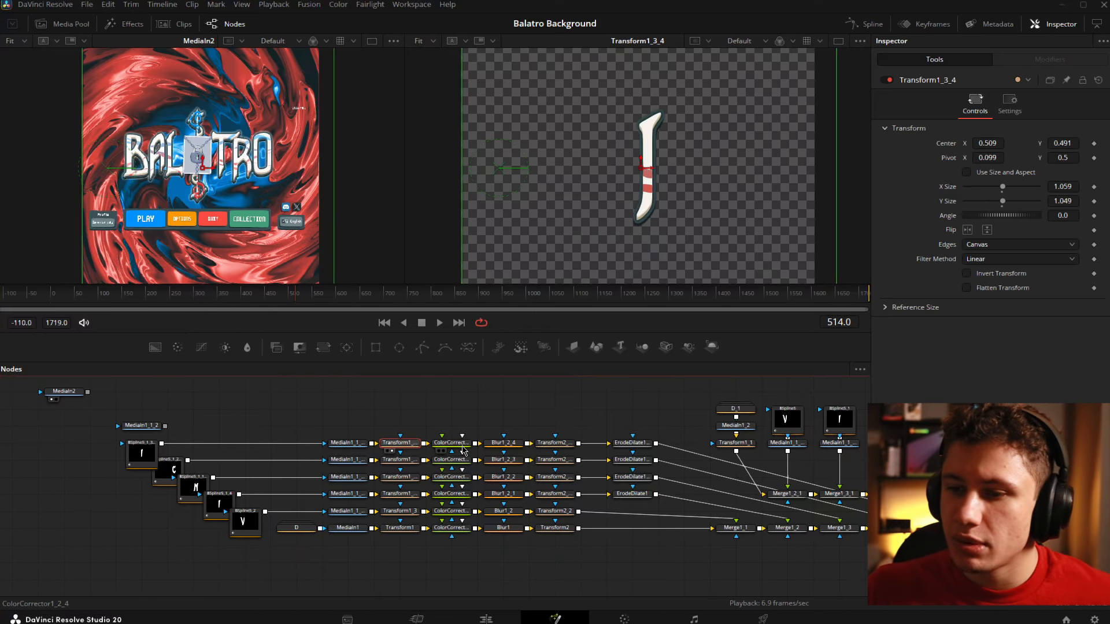
pyautogui.moveTo(618, 199); pyautogui.dragTo(617, 202)
pyautogui.click(452, 443)
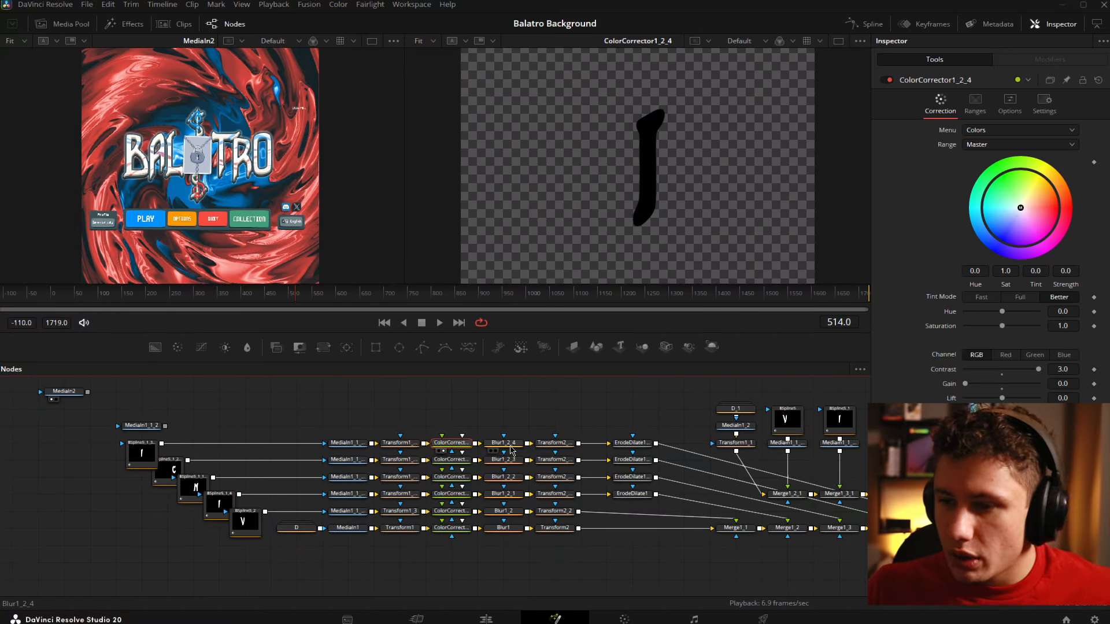
# View Blur1_2_4 at high magnification and compare the letter's edge with the blur node disabled and enabled
pyautogui.moveTo(510, 446); pyautogui.dragTo(621, 214)
pyautogui.scroll(10, 638, 197)
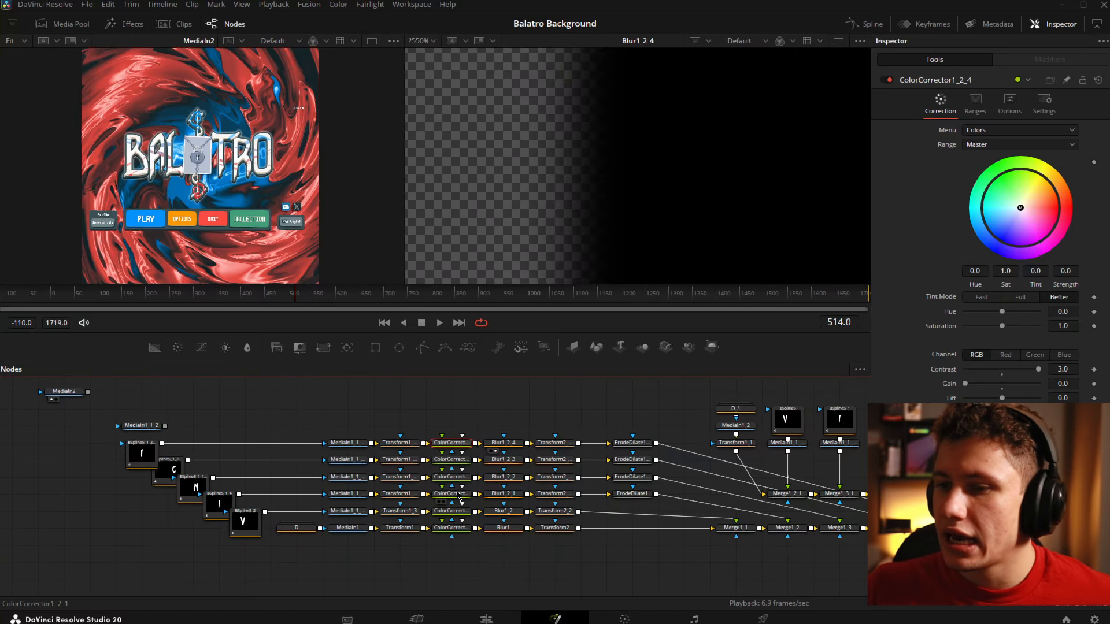
pyautogui.click(503, 443)
pyautogui.click(891, 80)
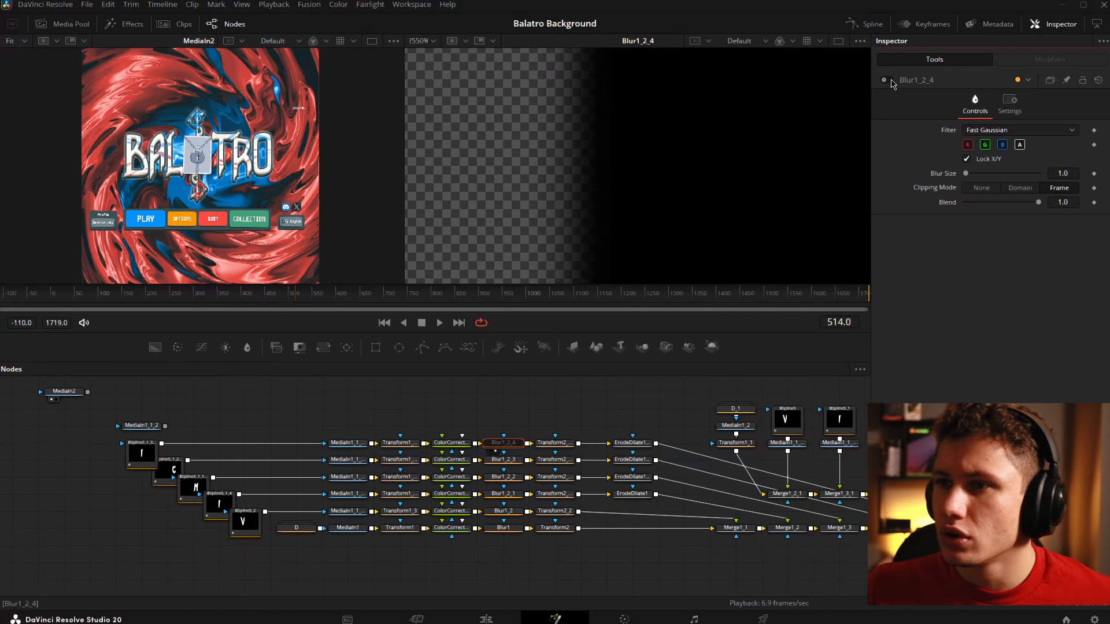
pyautogui.click(891, 80)
pyautogui.click(890, 81)
pyautogui.click(891, 80)
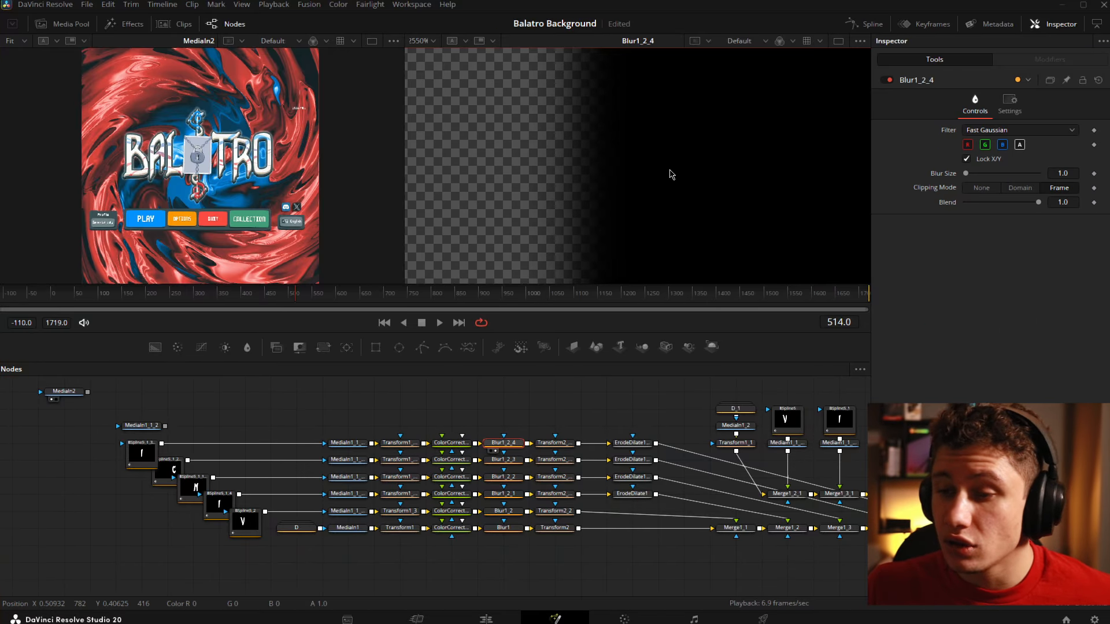
# Review the shifted letter shadow at Transform2_2_4 with the whole frame in view, and display the ErodeDilate1_3 output
pyautogui.hotkey('ctrl', 'f')
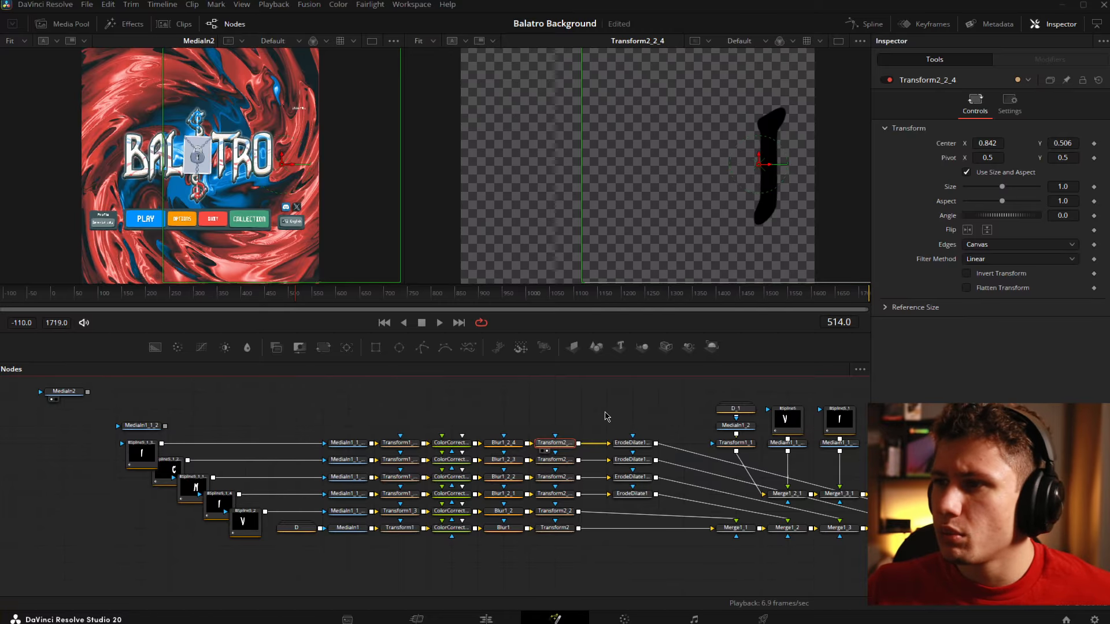
pyautogui.click(605, 414)
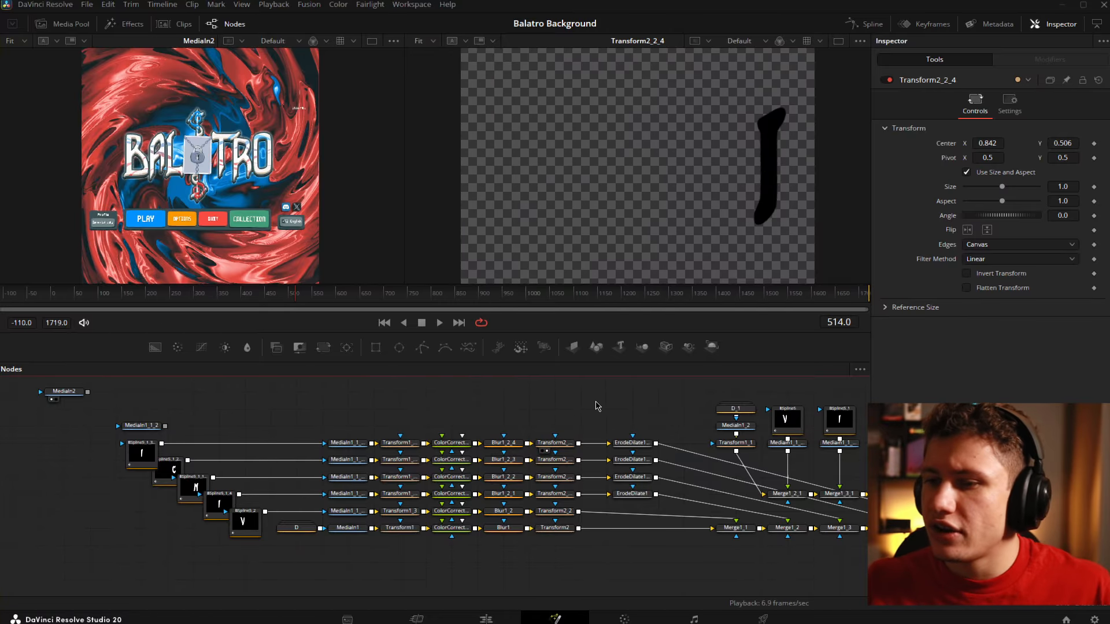
pyautogui.moveTo(667, 400); pyautogui.dragTo(609, 397)
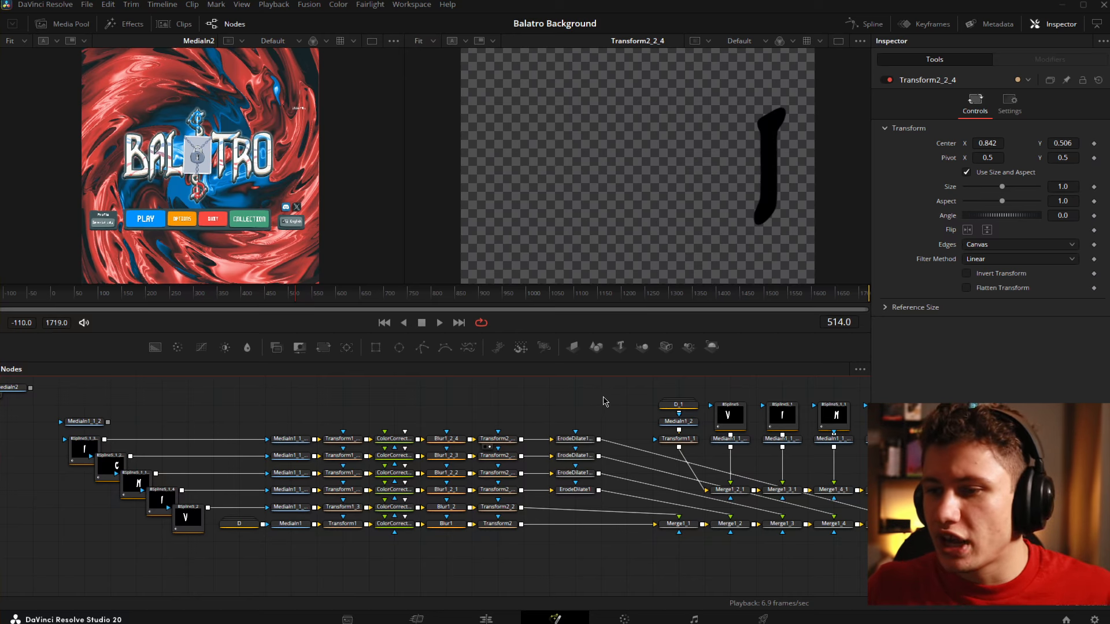
pyautogui.moveTo(604, 399); pyautogui.dragTo(544, 397)
pyautogui.click(516, 436)
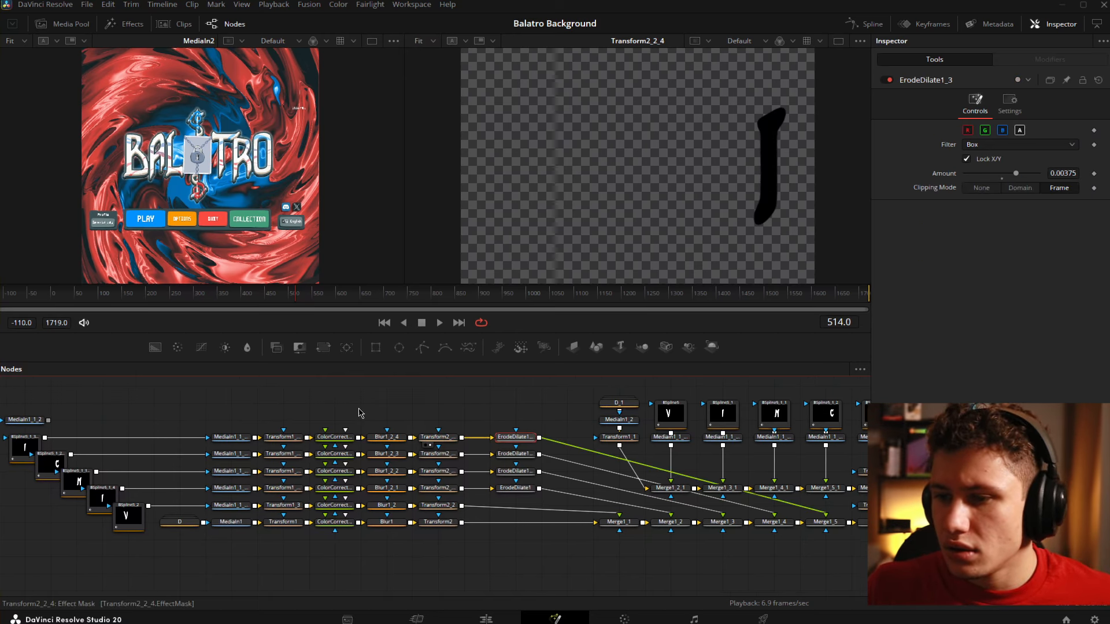
pyautogui.press('2')
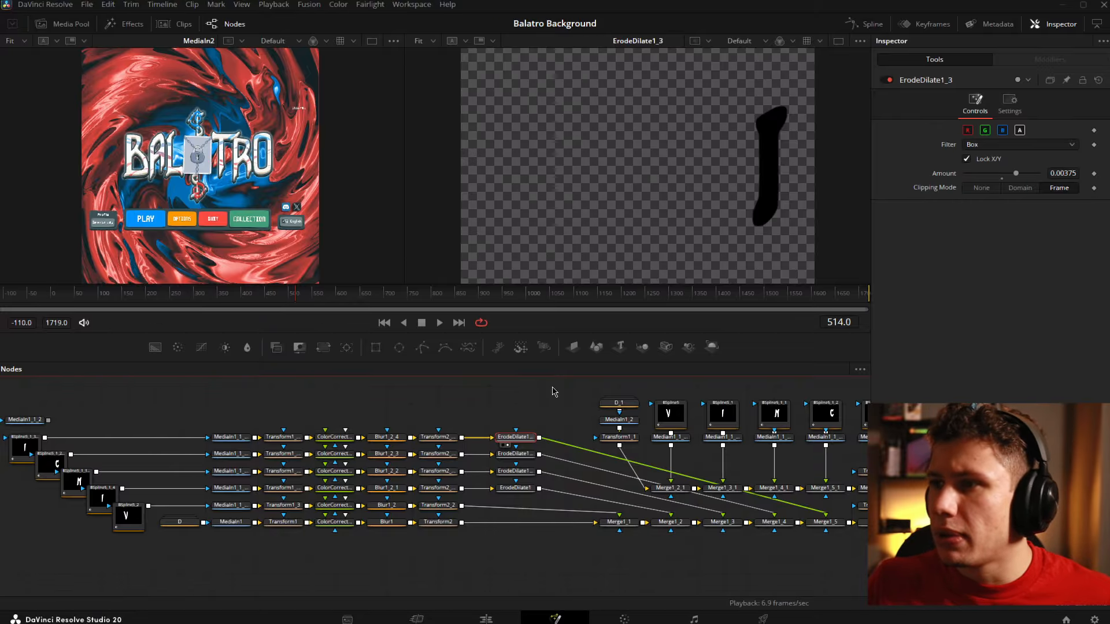
# View the merged black shadow letters by displaying Merge1_2, Merge1_3, Merge1_4 and Merge1_5 in turn
pyautogui.moveTo(528, 410); pyautogui.dragTo(319, 394)
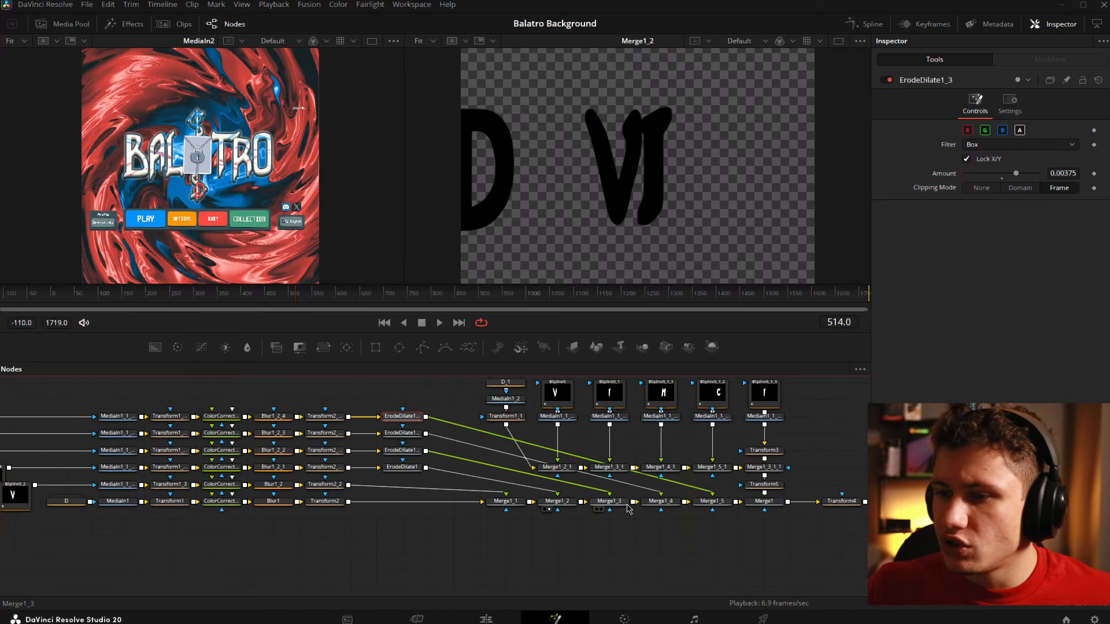
pyautogui.moveTo(619, 501); pyautogui.dragTo(580, 244)
pyautogui.moveTo(673, 500); pyautogui.dragTo(613, 246)
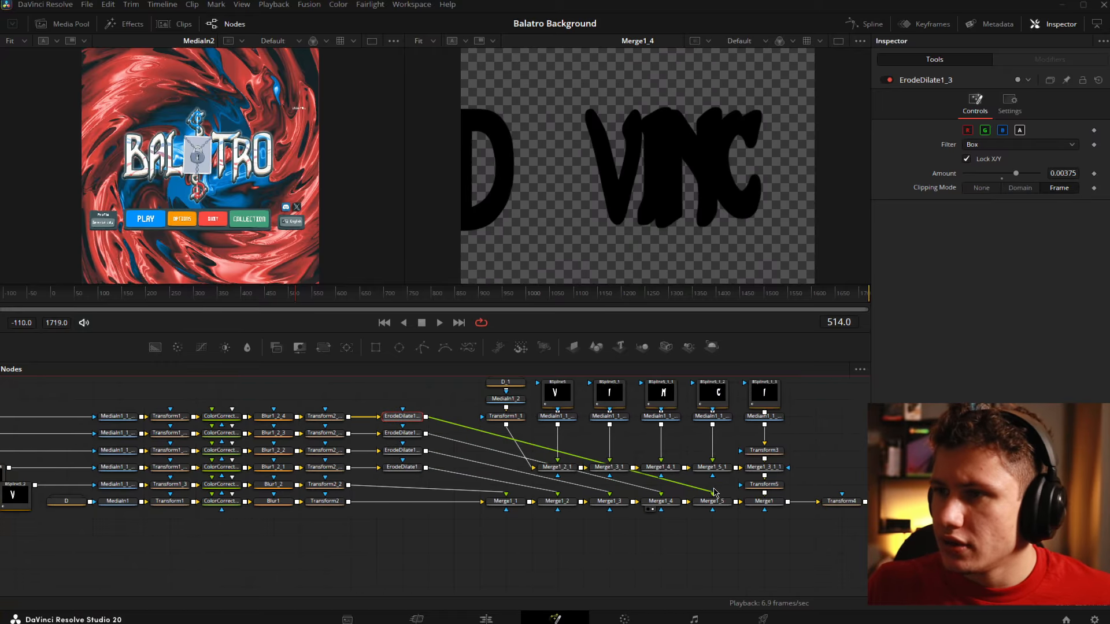
pyautogui.moveTo(711, 502); pyautogui.dragTo(624, 246)
pyautogui.click(497, 553)
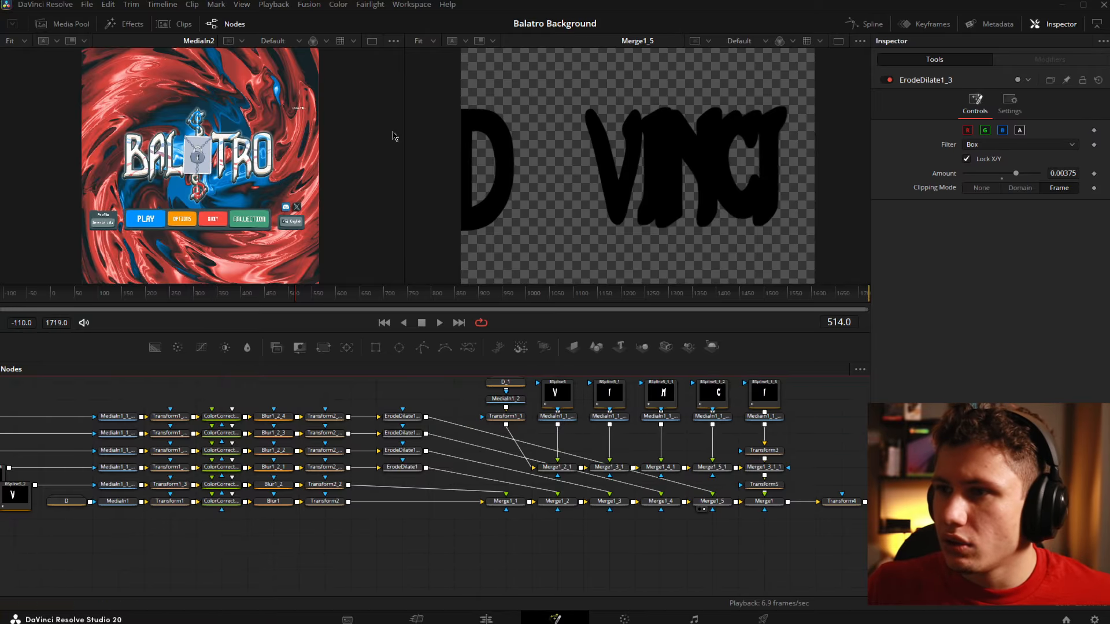
# View the merged foreground letters by displaying Merge1_2_1, Merge1_3_1, Merge1_4_1, Merge1_5_1 and Merge1_3_1_1 in turn
pyautogui.moveTo(665, 518); pyautogui.dragTo(551, 553)
pyautogui.moveTo(447, 504); pyautogui.dragTo(542, 91)
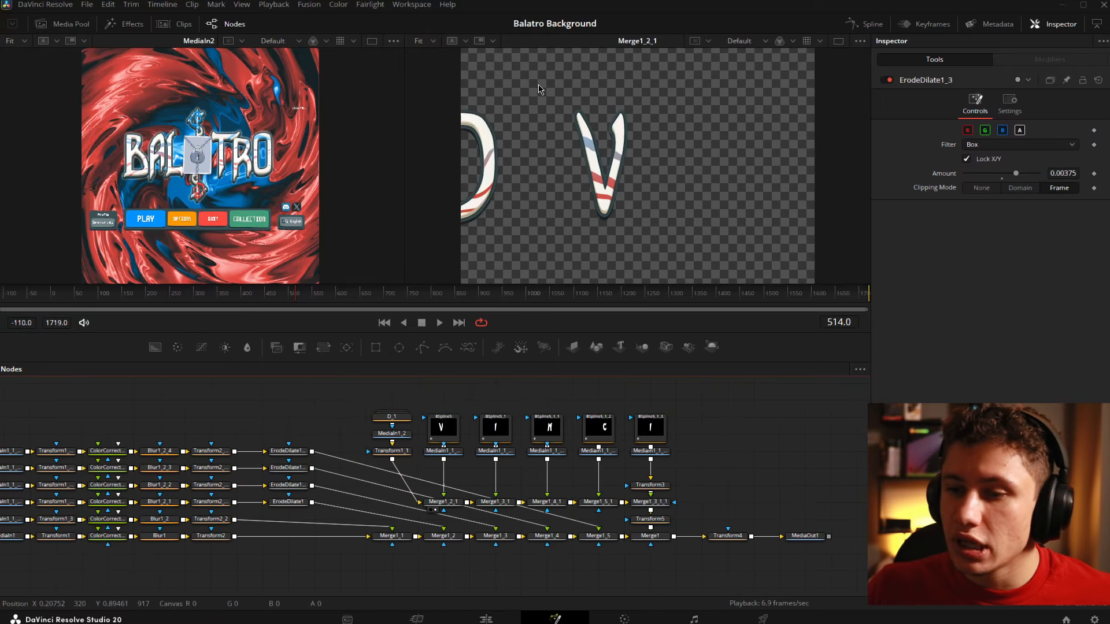
pyautogui.moveTo(495, 501); pyautogui.dragTo(584, 185)
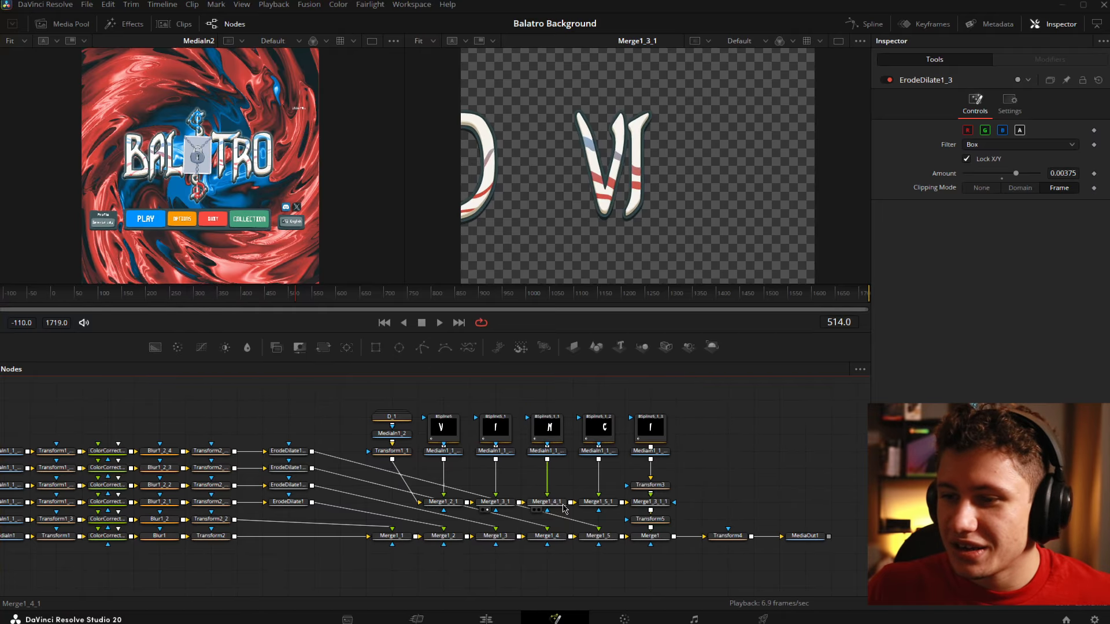
pyautogui.moveTo(546, 502); pyautogui.dragTo(589, 237)
pyautogui.moveTo(611, 507); pyautogui.dragTo(656, 220)
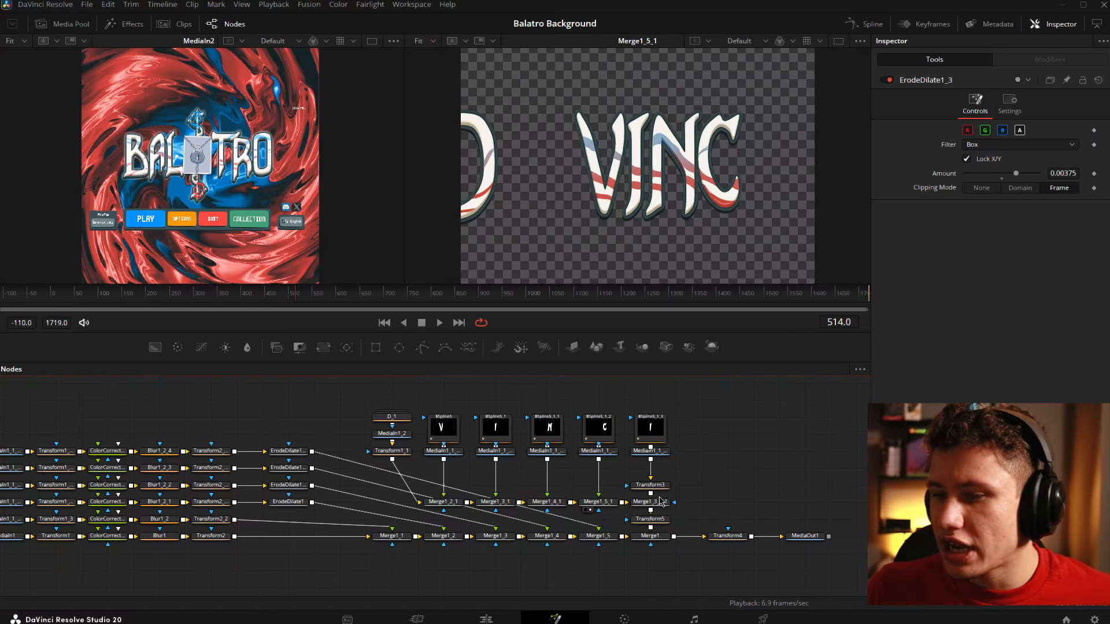
pyautogui.moveTo(659, 501); pyautogui.dragTo(671, 191)
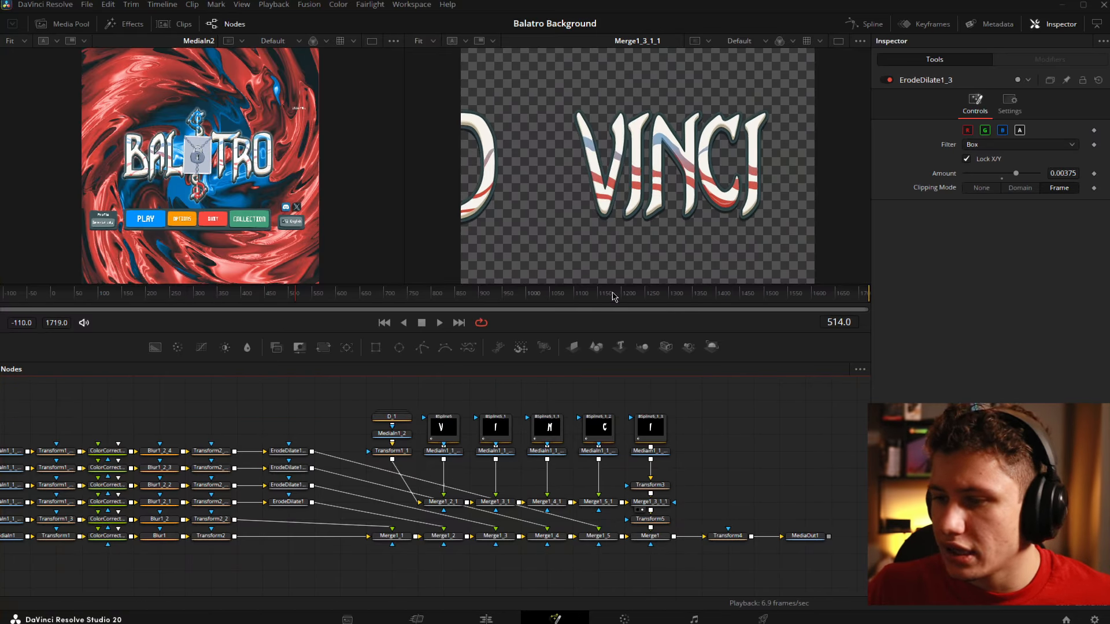
# Check the BSpline5_1_3 mask, then display the combined logo at Merge1 and its repositioned output at Transform4
pyautogui.click(650, 427)
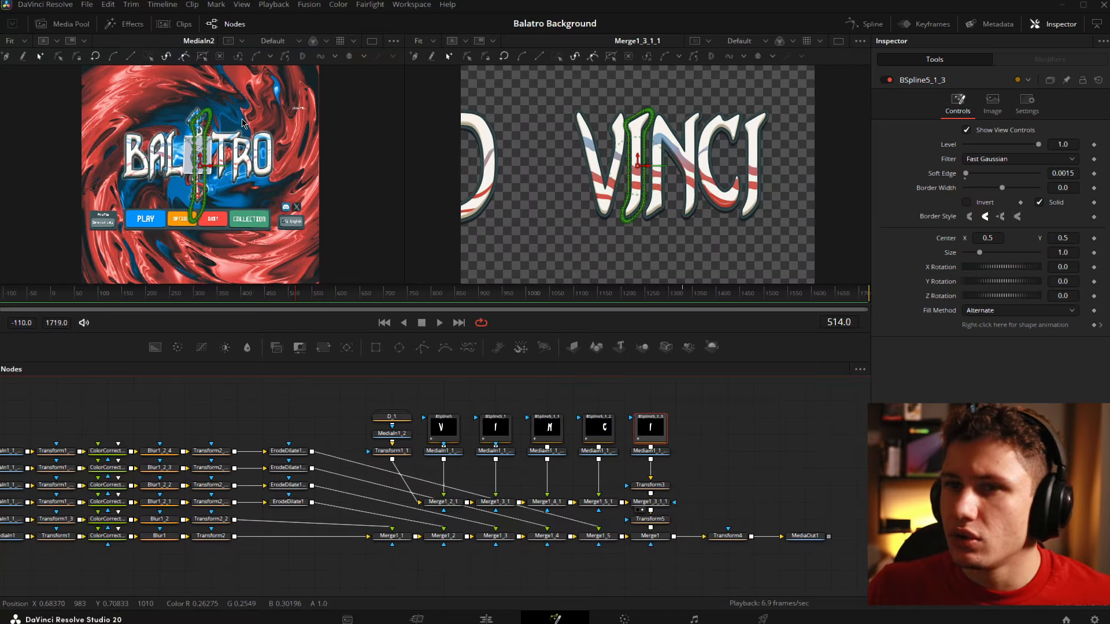
pyautogui.click(821, 485)
pyautogui.press('2')
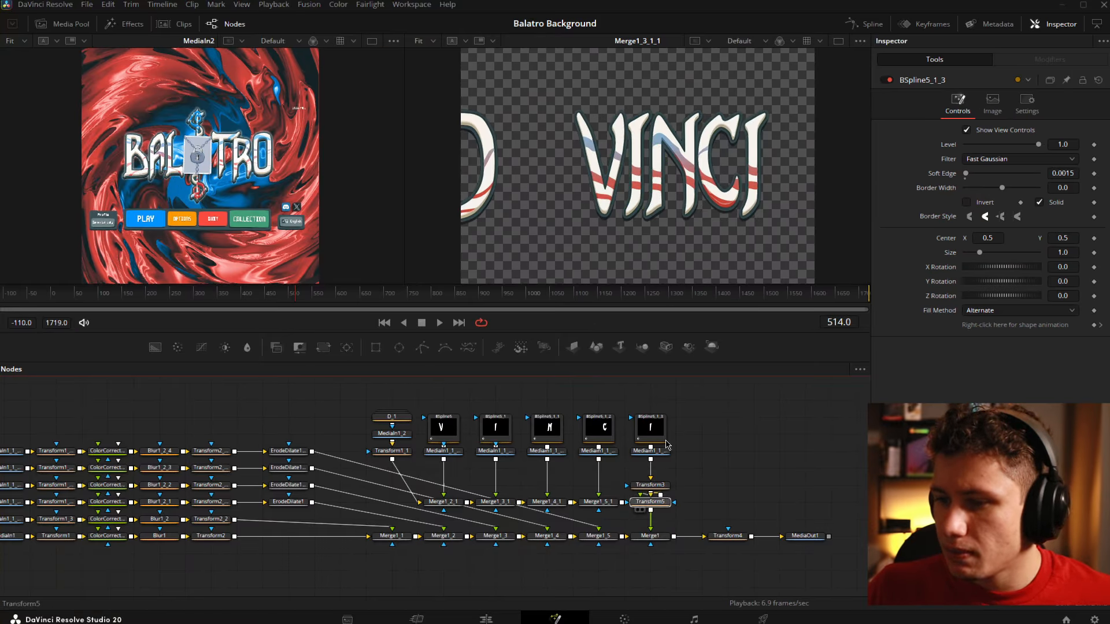
pyautogui.press('2')
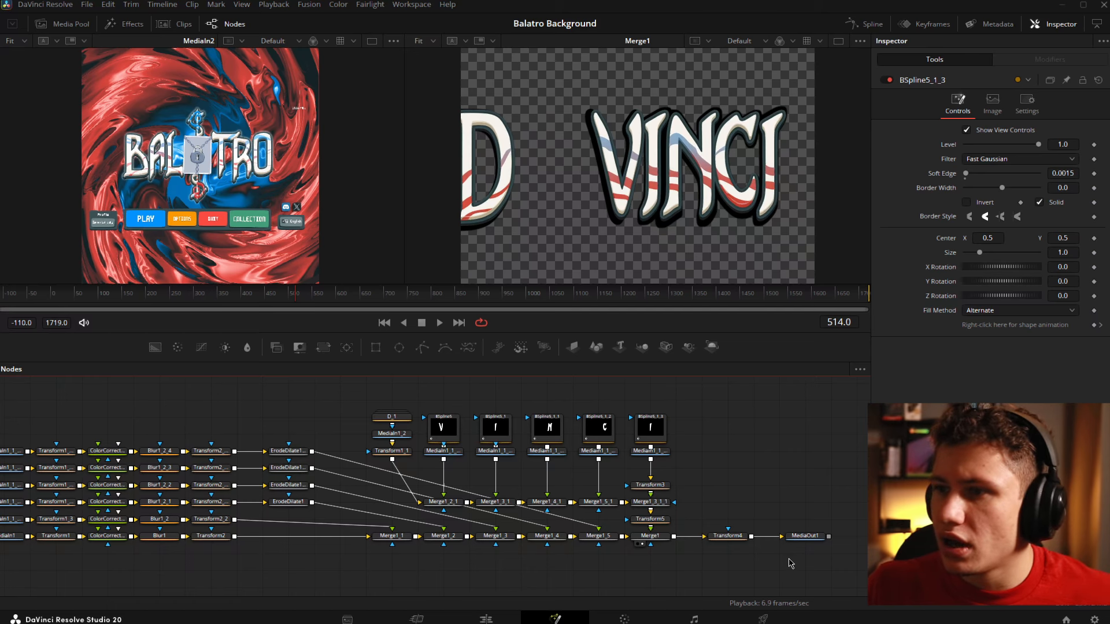
pyautogui.click(728, 535)
pyautogui.press('2')
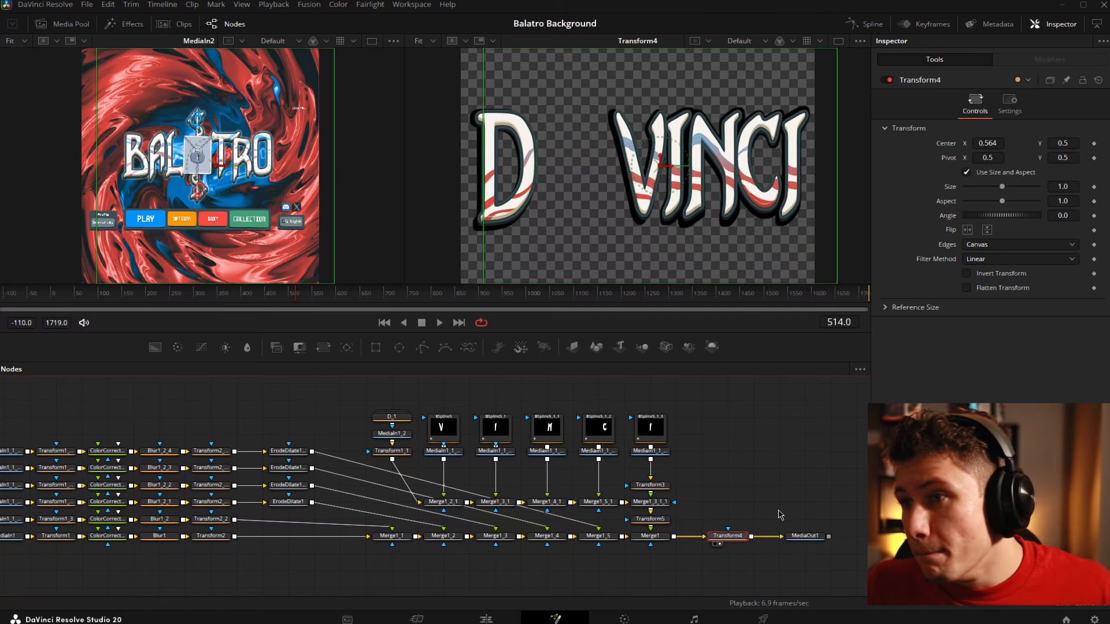
pyautogui.click(751, 515)
pyautogui.click(707, 133)
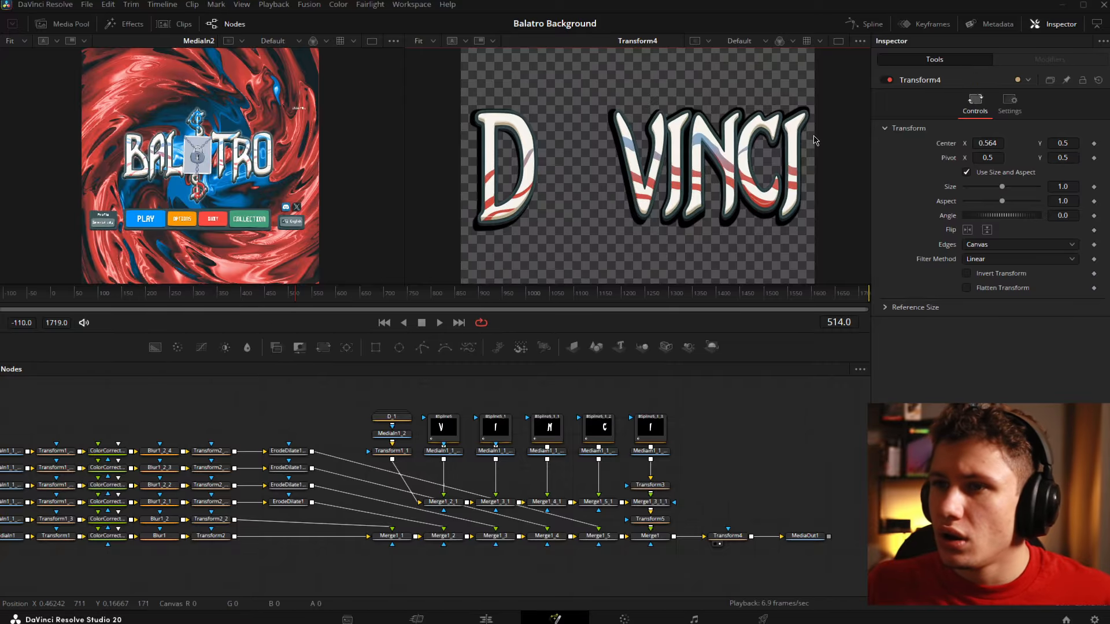
# Disable the Davinci text clip in the Edit timeline, enable the Game Menu clip on V11 and open its Fusion composition
pyautogui.click(487, 617)
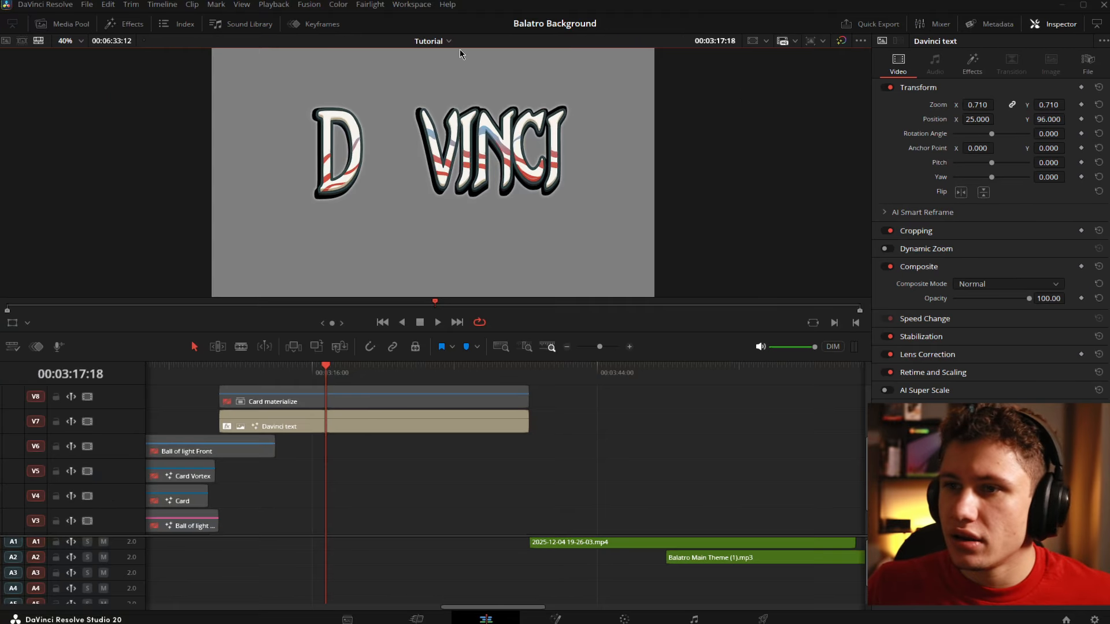
pyautogui.click(395, 408)
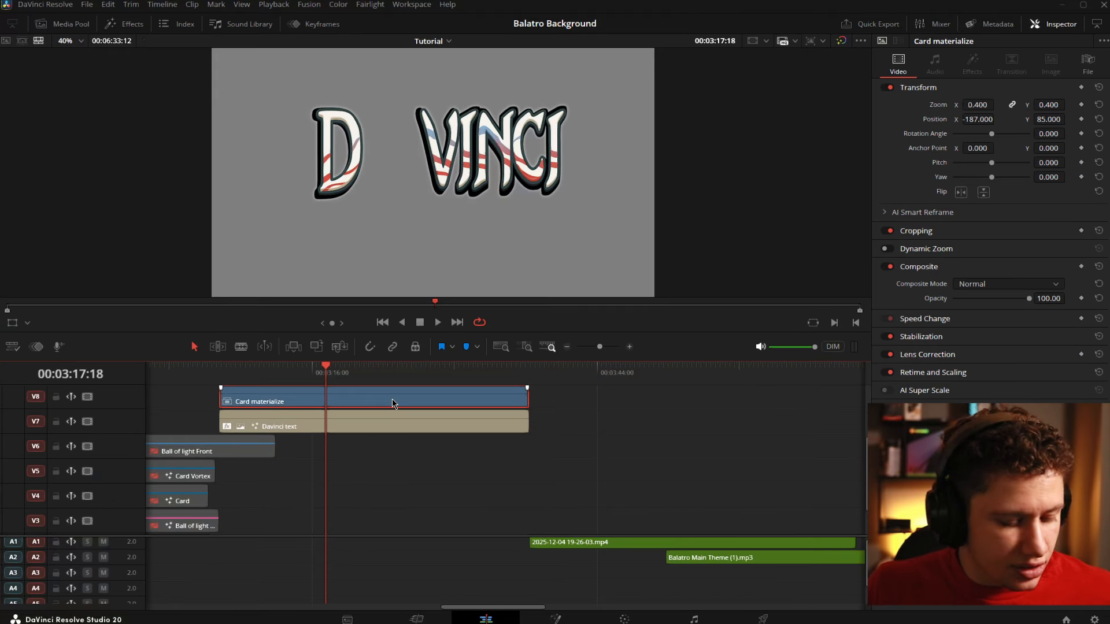
pyautogui.press('d')
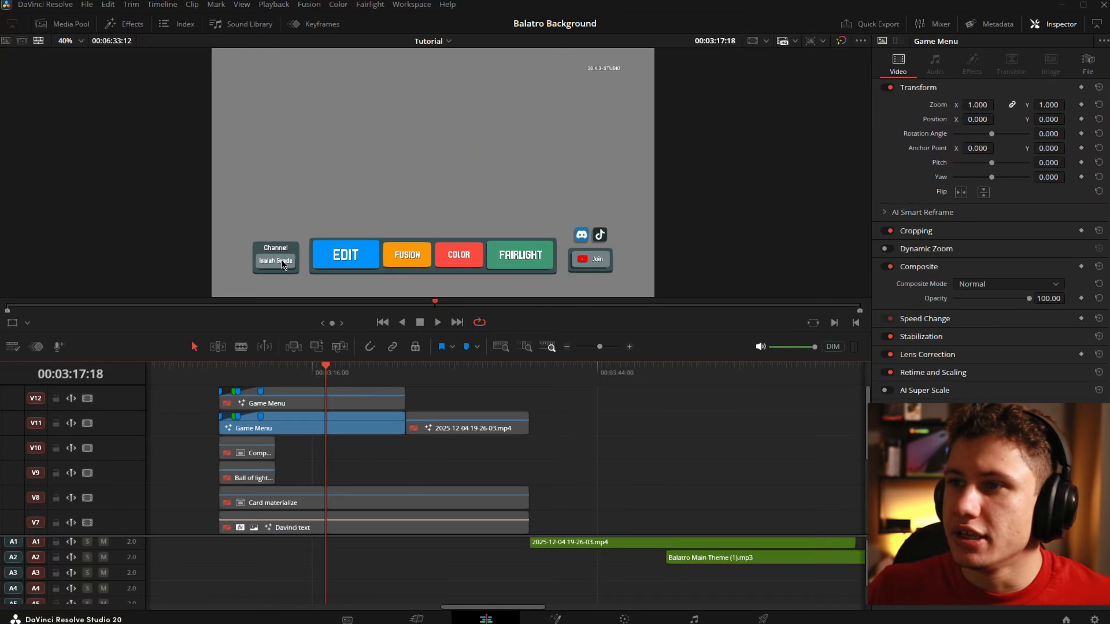
pyautogui.click(554, 618)
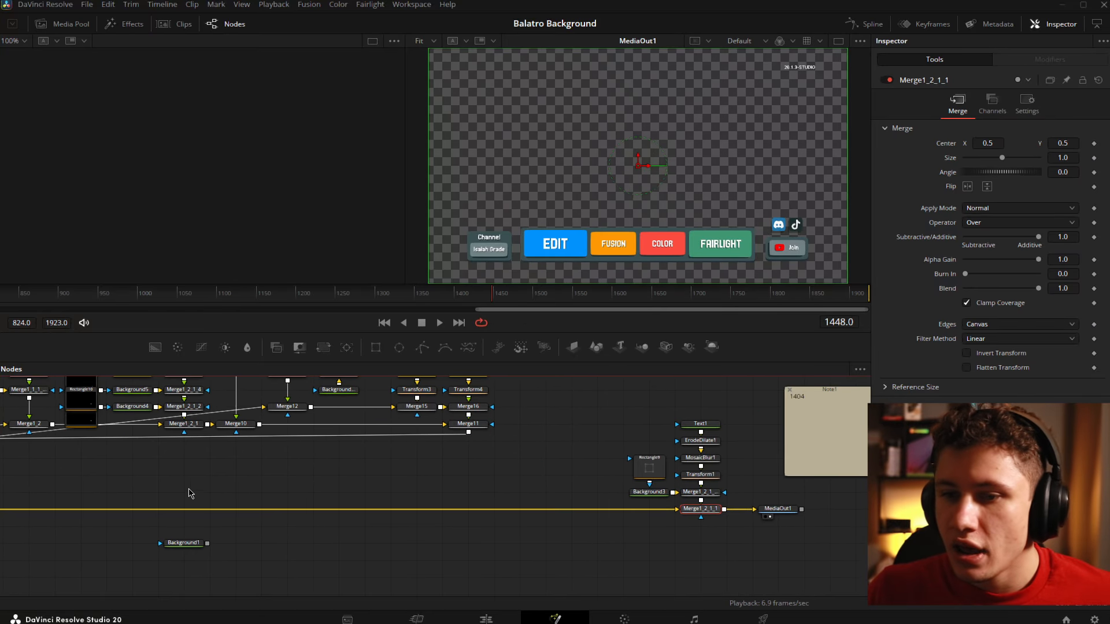
# Survey the Game Menu node tree and display the MediaIn1 reference beside the MediaOut1 result
pyautogui.scroll(-4, 642, 519)
pyautogui.moveTo(696, 503); pyautogui.dragTo(625, 513)
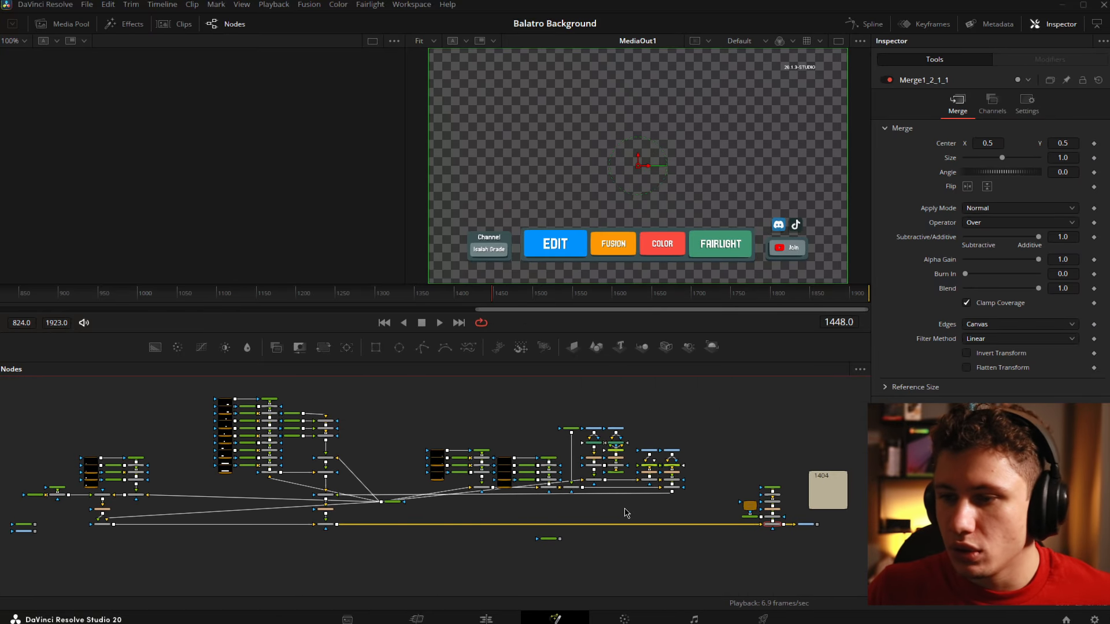
pyautogui.scroll(4, 179, 405)
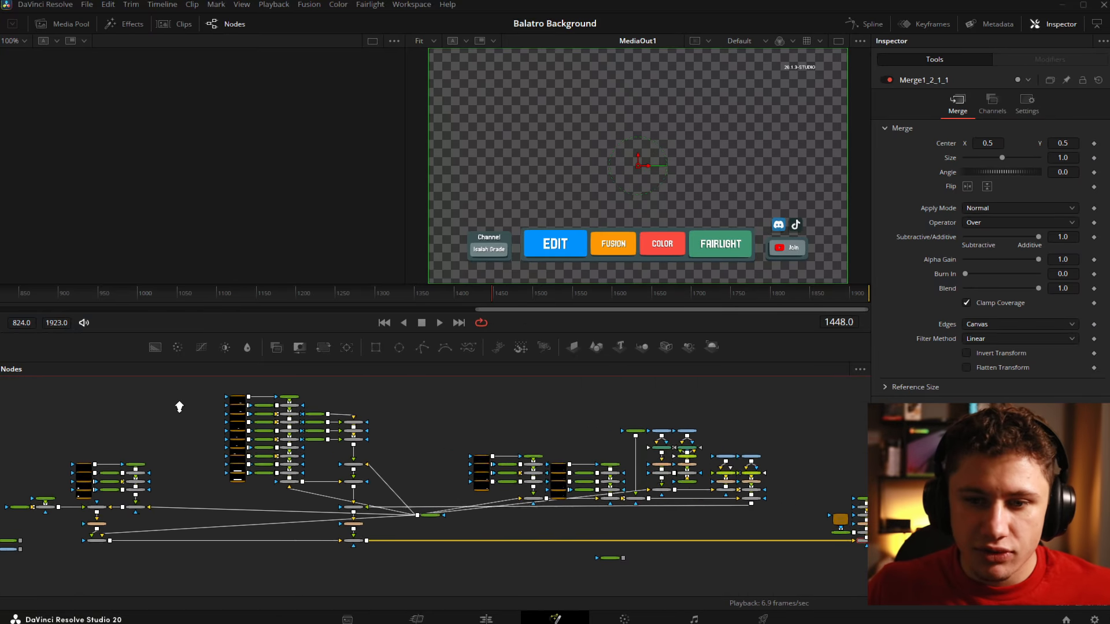
pyautogui.moveTo(216, 444); pyautogui.dragTo(678, 408)
pyautogui.moveTo(513, 563); pyautogui.dragTo(469, 530)
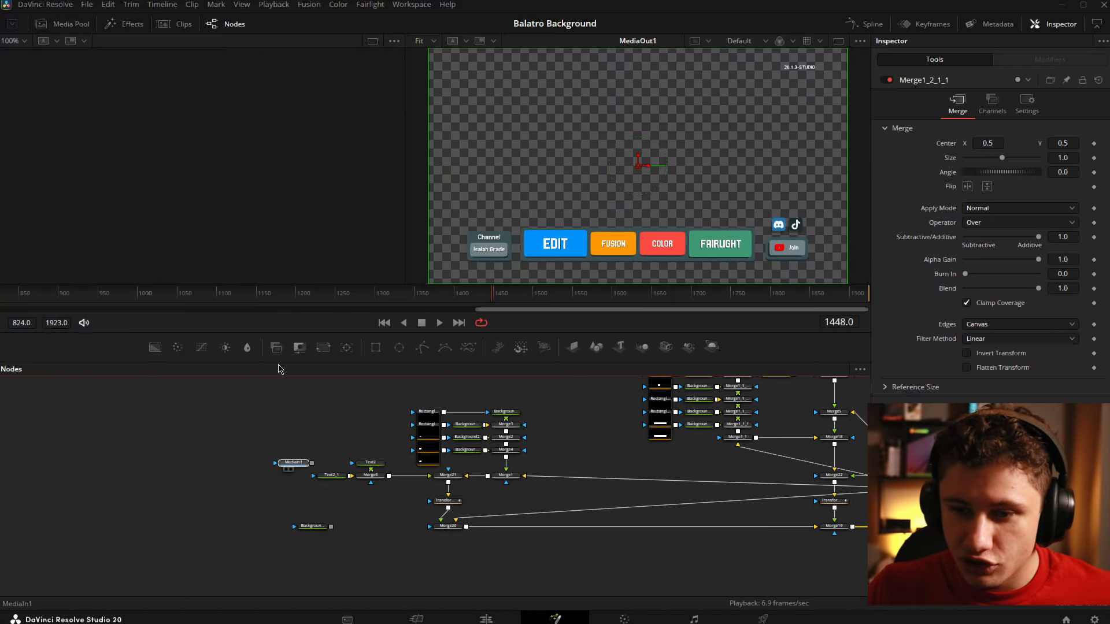
pyautogui.click(315, 423)
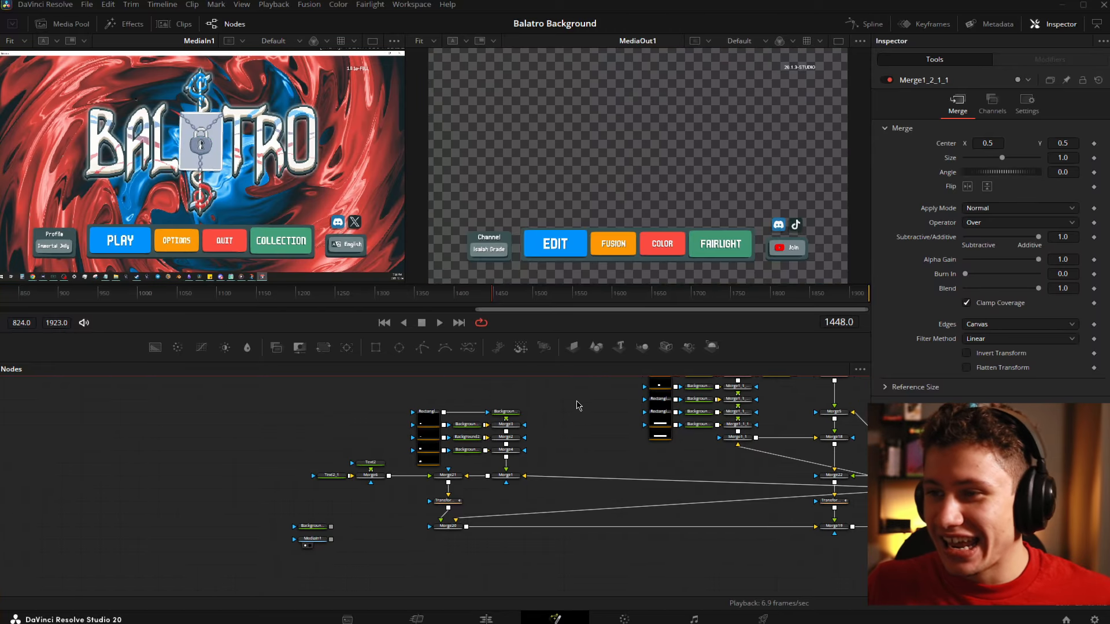
# Examine the PLAY and OPTIONS buttons and the Profile box with its shadows up close in the MediaIn1 reference
pyautogui.moveTo(583, 417); pyautogui.dragTo(538, 484)
pyautogui.scroll(5, 117, 225)
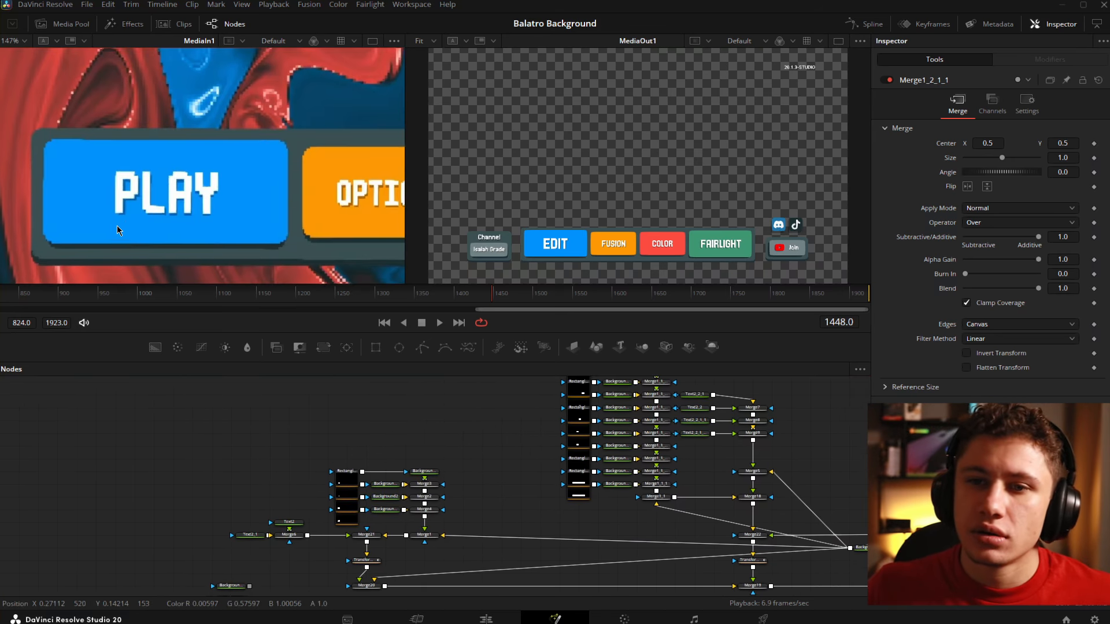
pyautogui.scroll(-4, 95, 181)
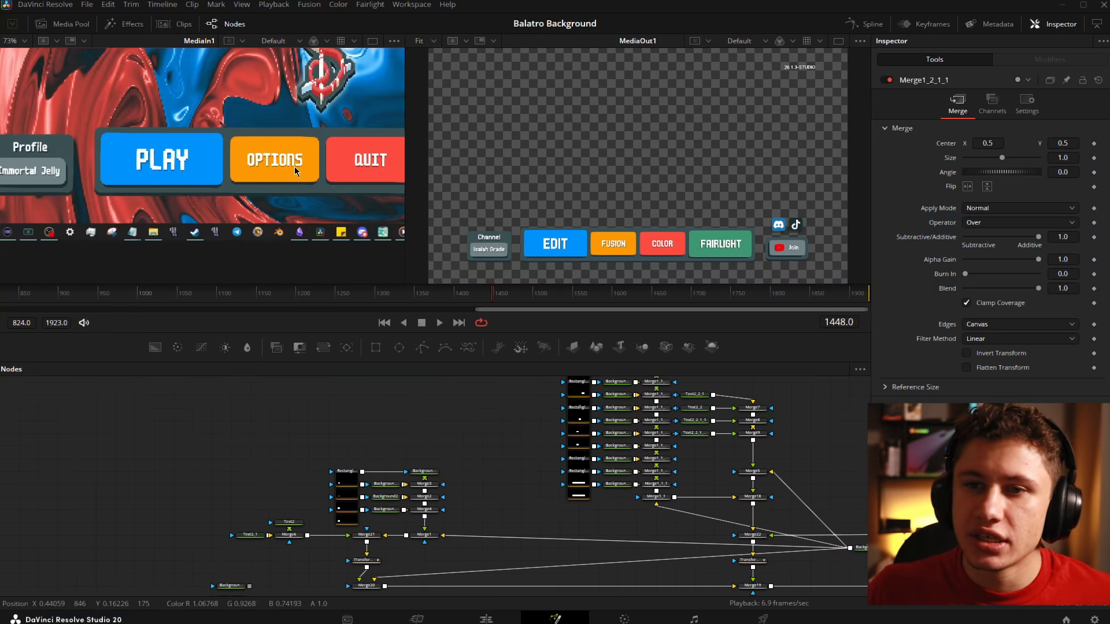
pyautogui.moveTo(294, 167); pyautogui.dragTo(165, 150)
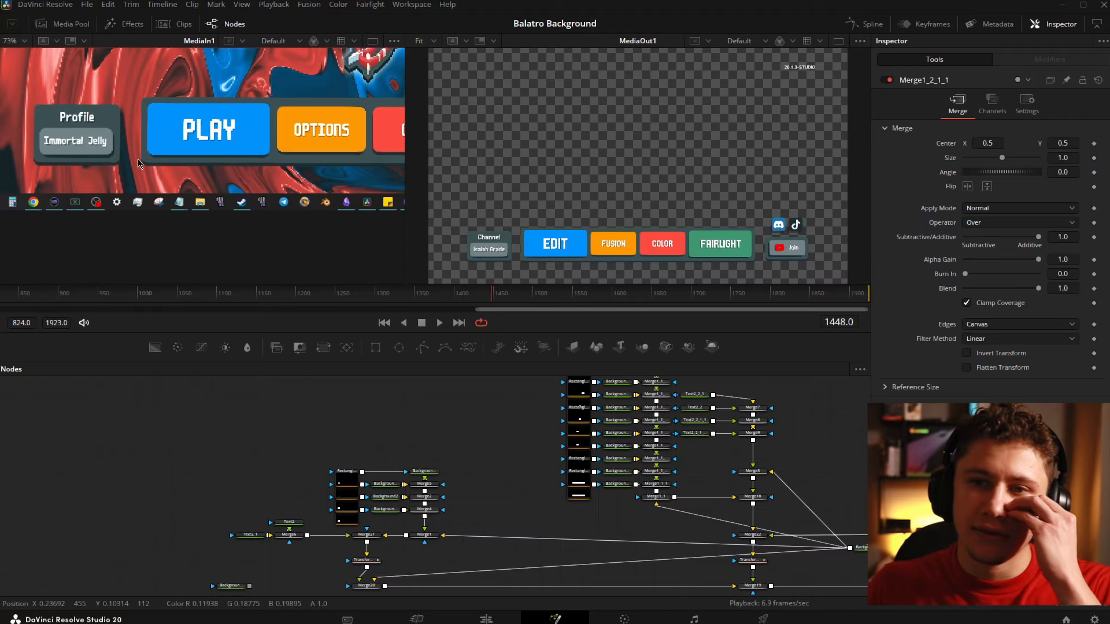
pyautogui.moveTo(104, 142); pyautogui.dragTo(196, 184)
pyautogui.scroll(5, 196, 184)
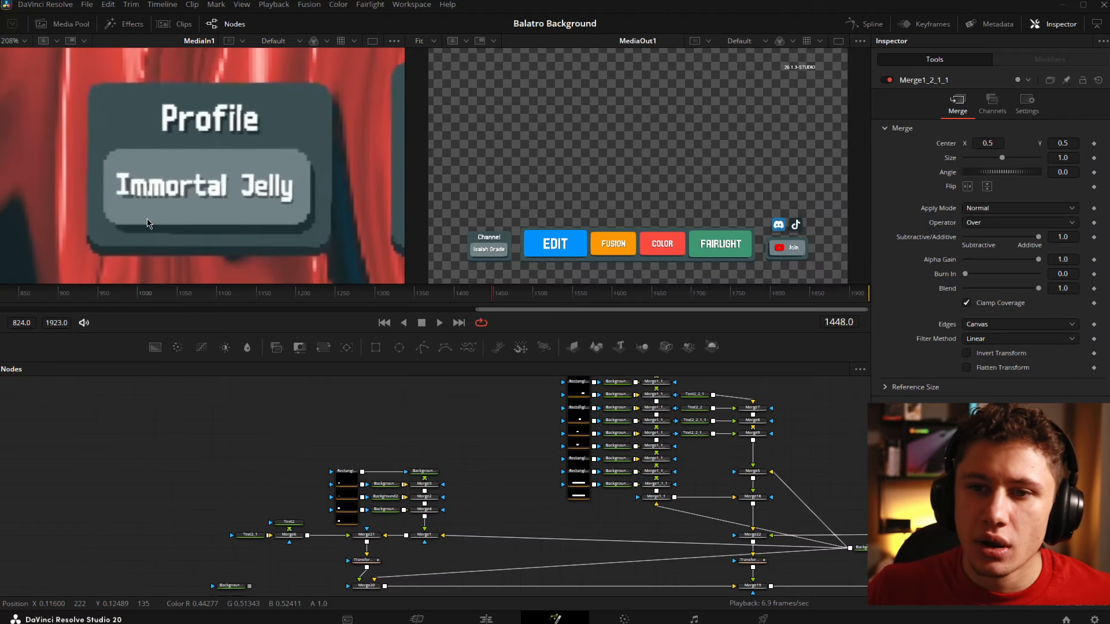
pyautogui.scroll(2, 138, 207)
pyautogui.moveTo(110, 130); pyautogui.dragTo(76, 120)
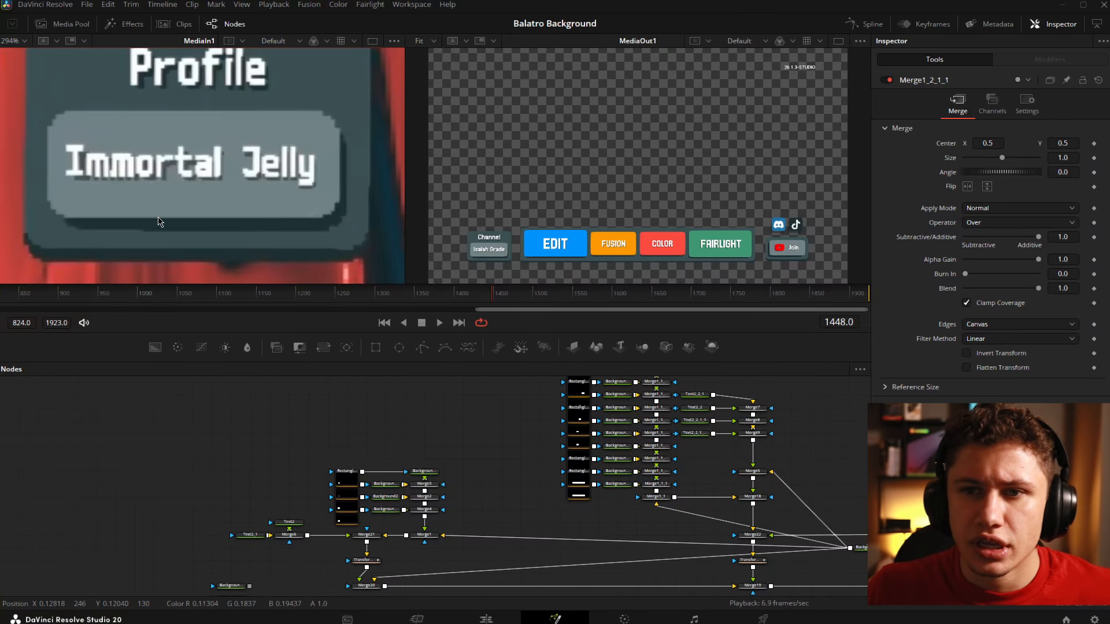
pyautogui.scroll(-2, 303, 144)
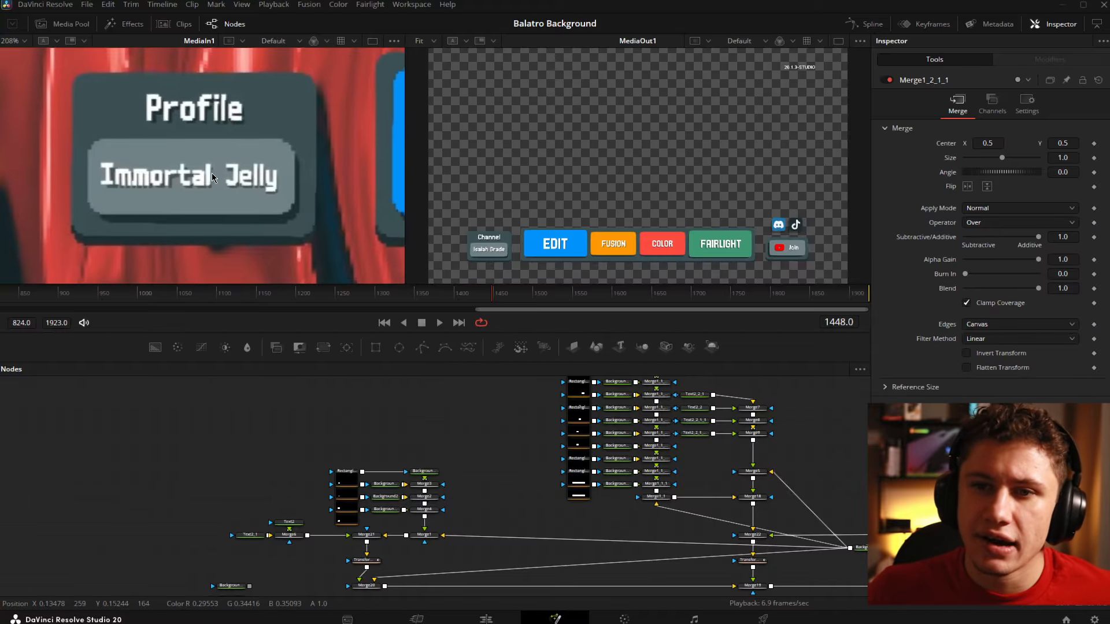
# Examine the reference button row from PLAY through QUIT and COLLECTION to the social icons and the English box
pyautogui.moveTo(303, 140); pyautogui.dragTo(11, 162)
pyautogui.moveTo(551, 175); pyautogui.dragTo(582, 168)
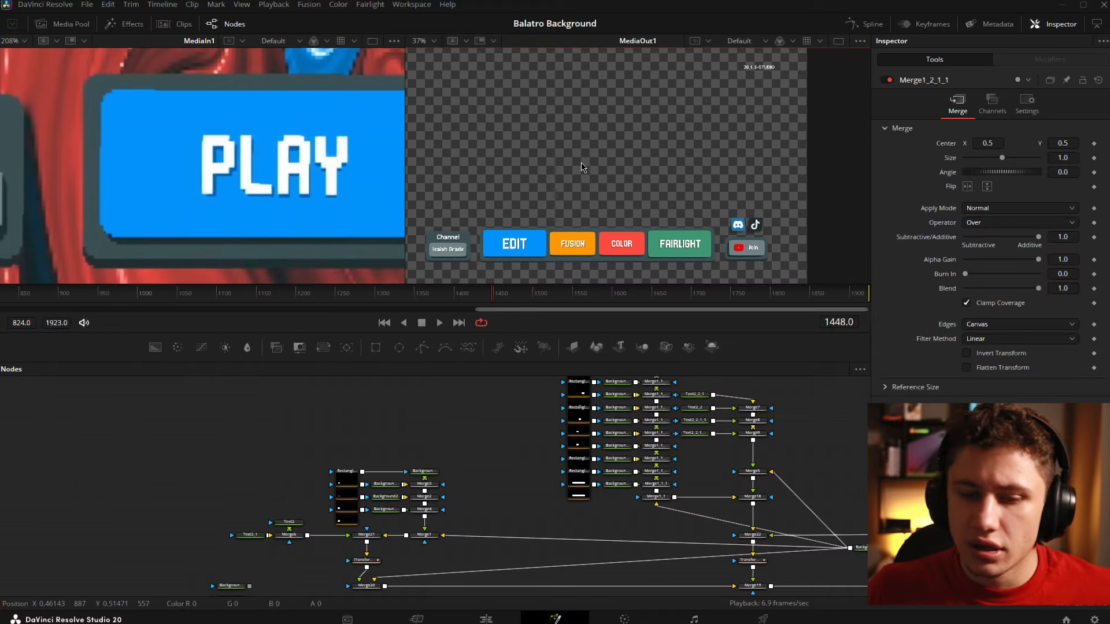
pyautogui.hotkey('ctrl', 'f')
pyautogui.scroll(-2, 259, 183)
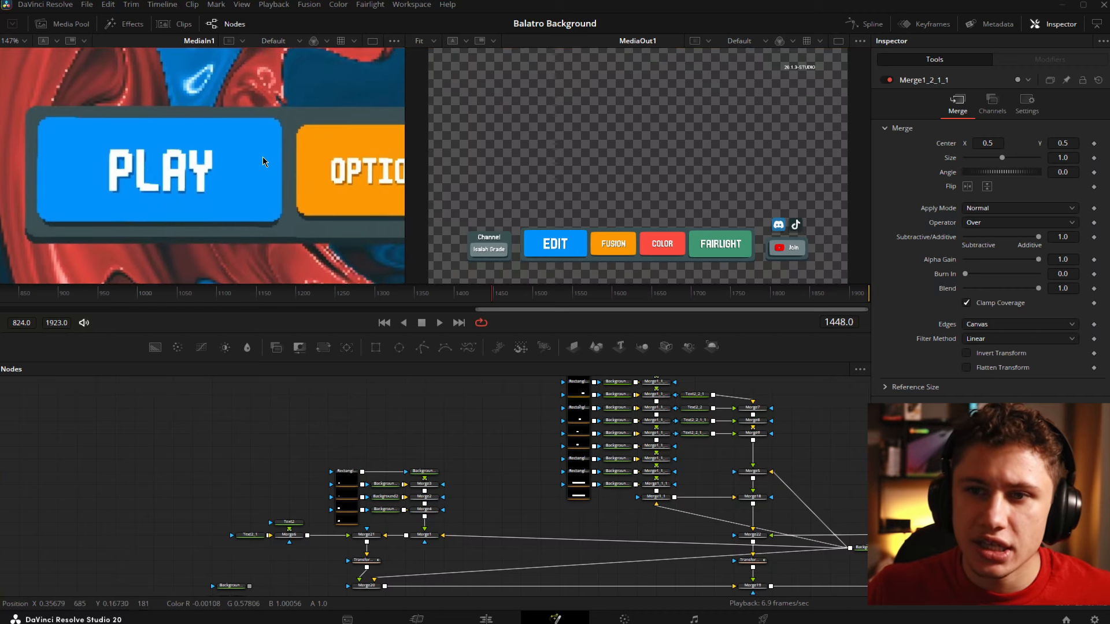
pyautogui.moveTo(289, 185); pyautogui.dragTo(129, 175)
pyautogui.moveTo(332, 181); pyautogui.dragTo(93, 173)
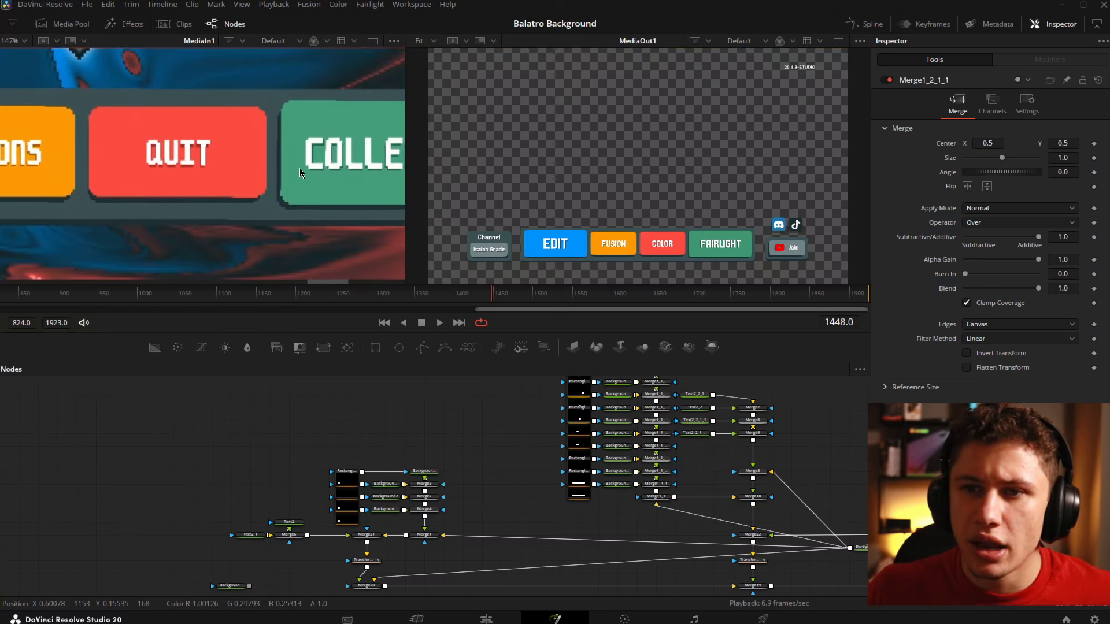
pyautogui.moveTo(301, 169); pyautogui.dragTo(170, 178)
pyautogui.moveTo(367, 182); pyautogui.dragTo(196, 181)
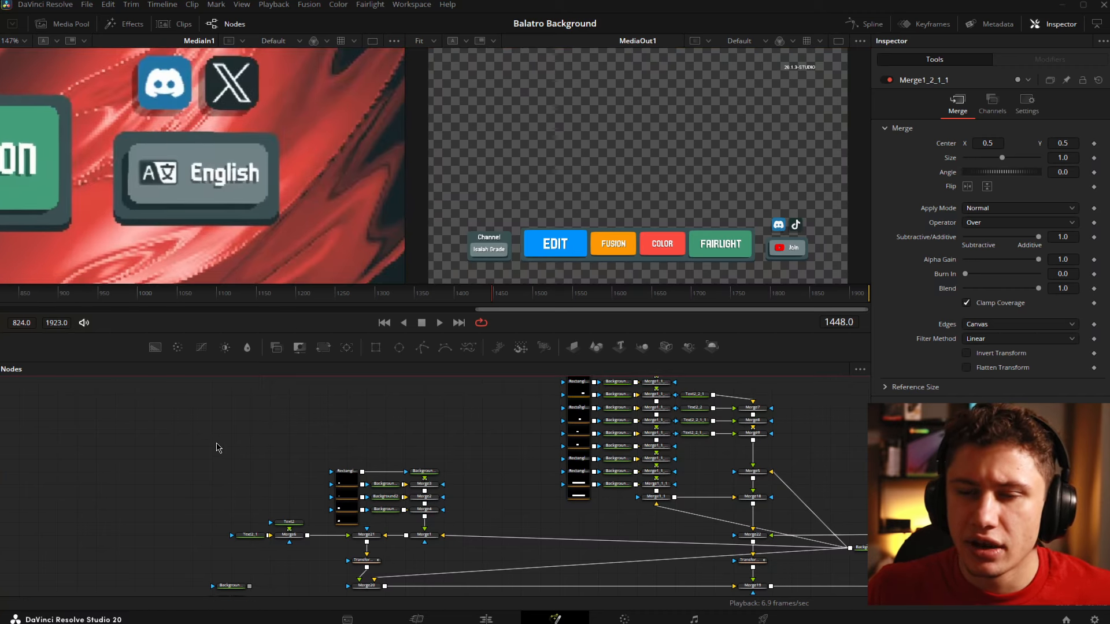
# Examine the Channel box in the MediaOut1 output up close, along with the rectangle and background nodes that build it
pyautogui.scroll(3, 238, 111)
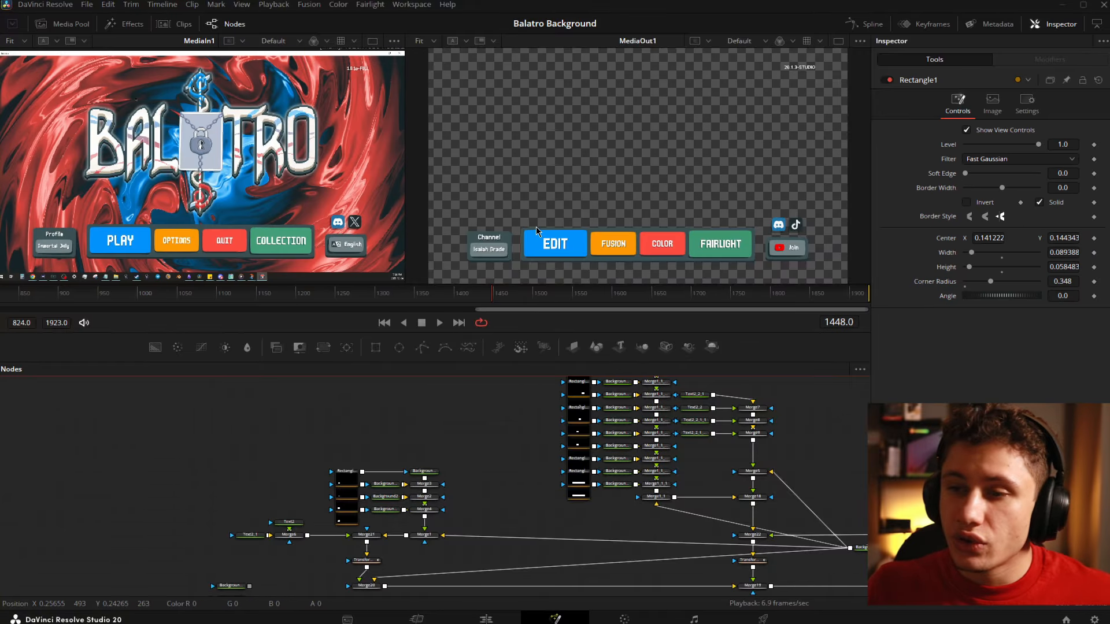
pyautogui.moveTo(538, 217); pyautogui.dragTo(558, 167)
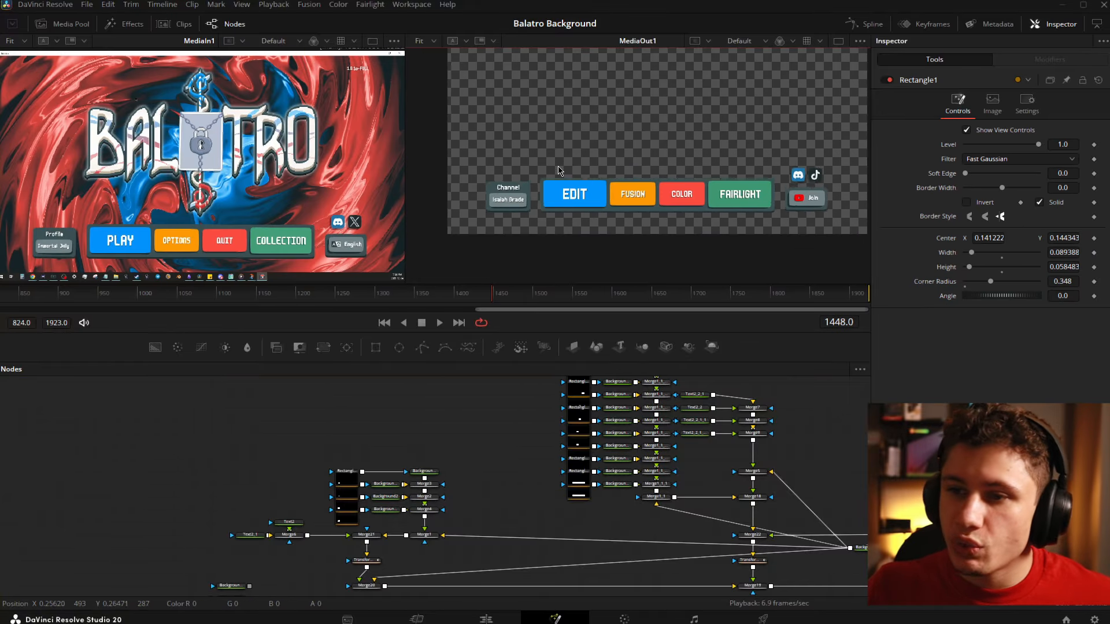
pyautogui.scroll(5, 558, 171)
pyautogui.scroll(4, 441, 471)
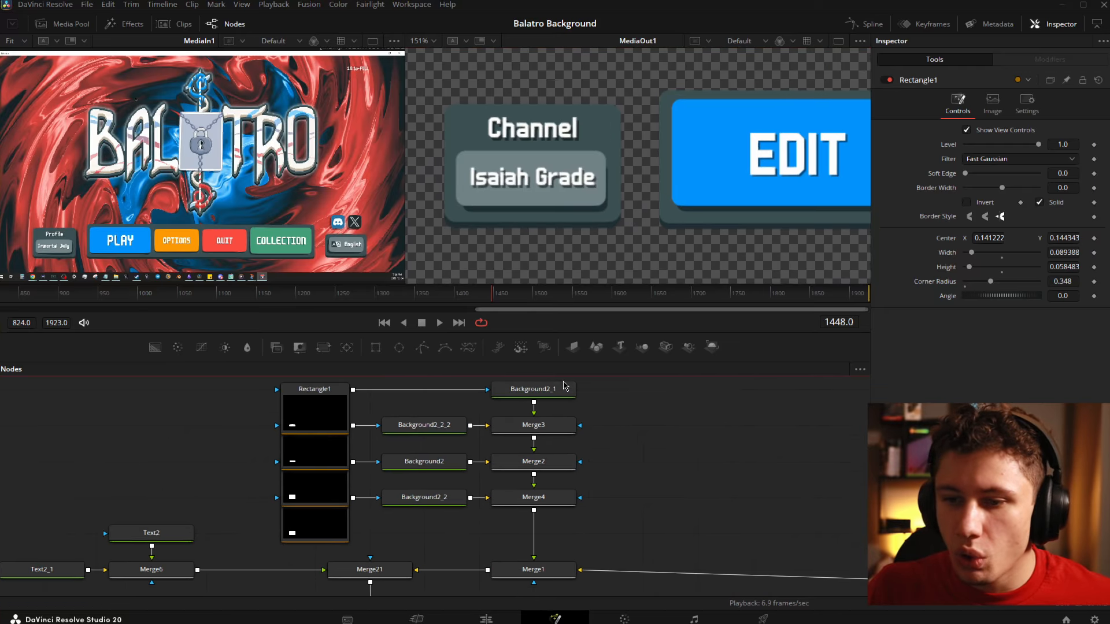
# Disconnect the Rectangle1 mask from Background2_1 and display the unmasked Background2_1 output
pyautogui.moveTo(603, 441)
pyautogui.mouseDown()
pyautogui.moveTo(664, 450)
pyautogui.moveTo(593, 441)
pyautogui.mouseUp()
pyautogui.click(428, 419)
pyautogui.click(464, 431)
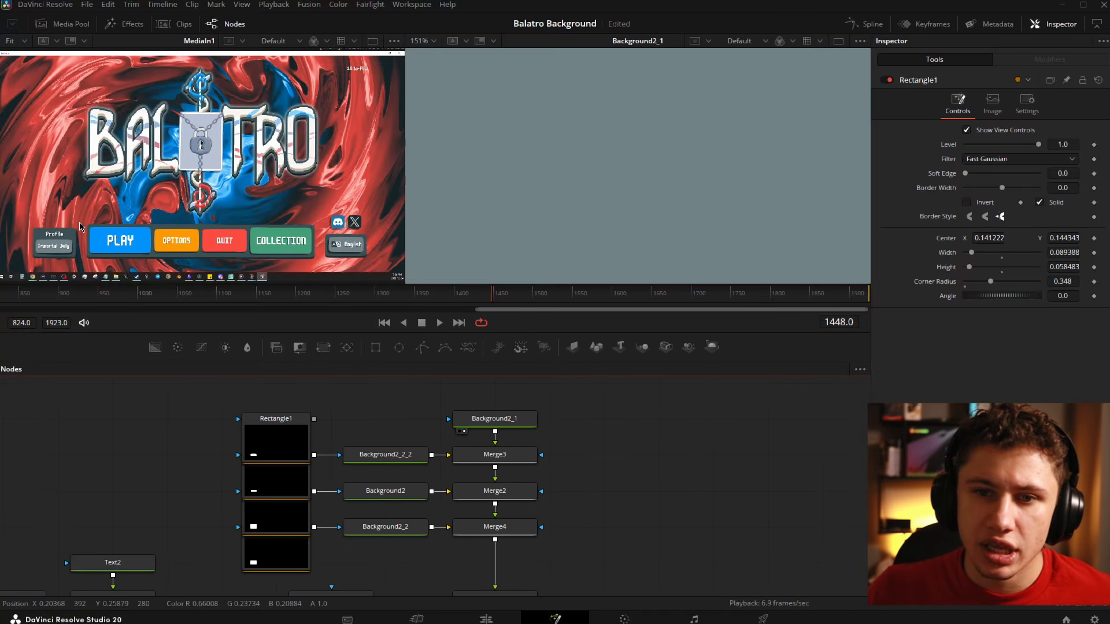
# Inspect the inner panel of the reference's Profile box at high magnification beside the plain Background2_1 colour
pyautogui.scroll(5, 65, 232)
pyautogui.moveTo(65, 274); pyautogui.dragTo(183, 182)
pyautogui.scroll(5, 183, 185)
pyautogui.scroll(-2, 206, 129)
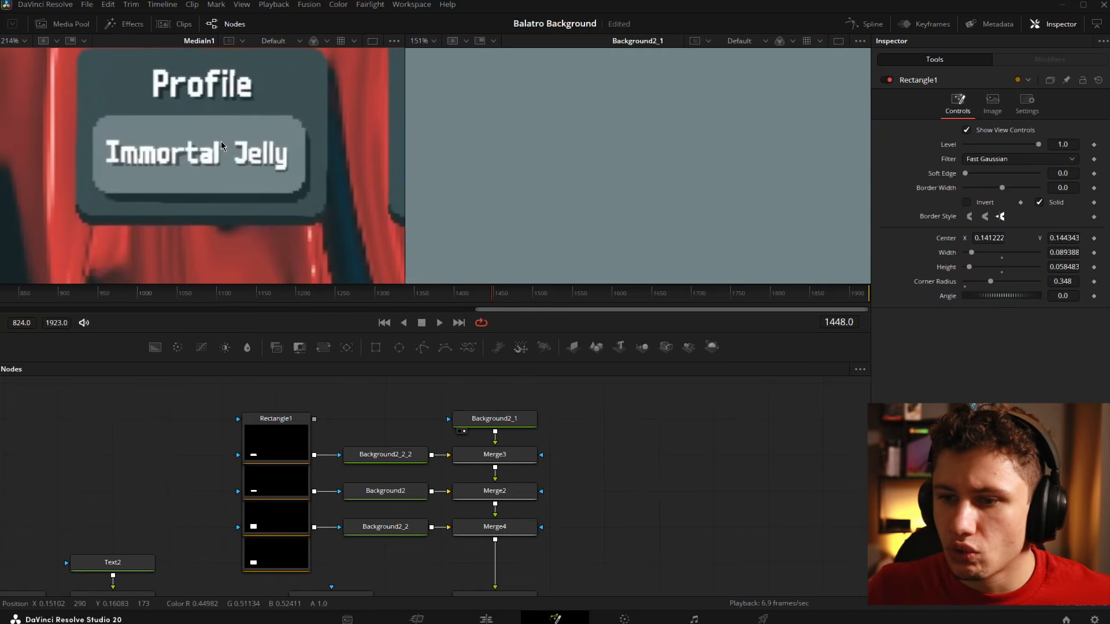
# Reconnect Rectangle1 as the mask of Background2_1 and compare the rounded panel with the reference's Profile box
pyautogui.hotkey('ctrl', 'f')
pyautogui.moveTo(314, 419); pyautogui.dragTo(461, 426)
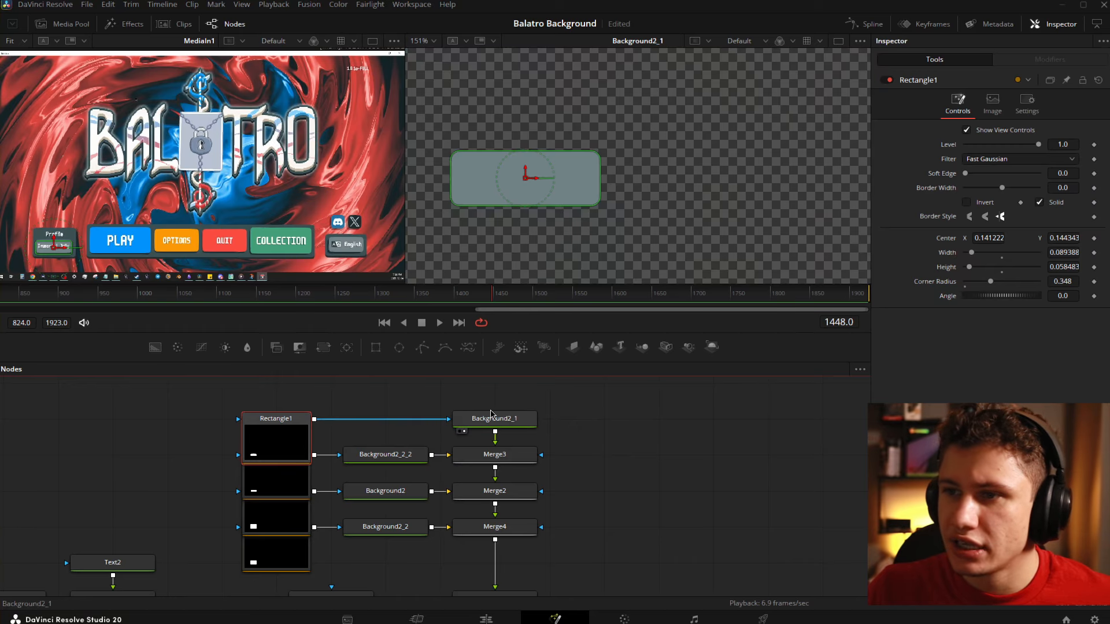
pyautogui.scroll(3, 230, 211)
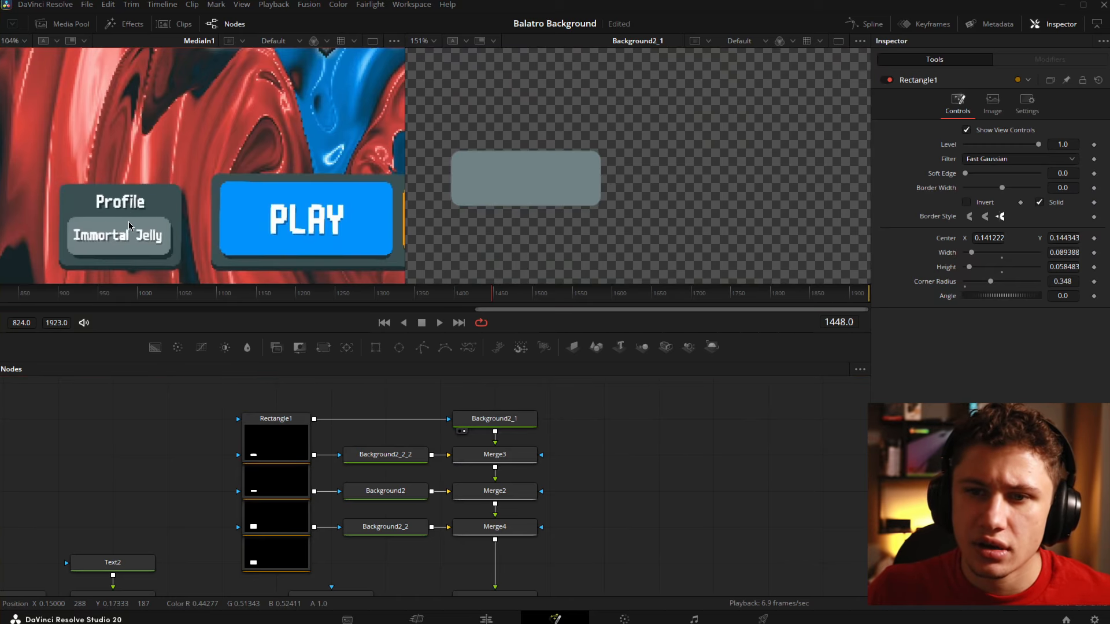
pyautogui.click(298, 425)
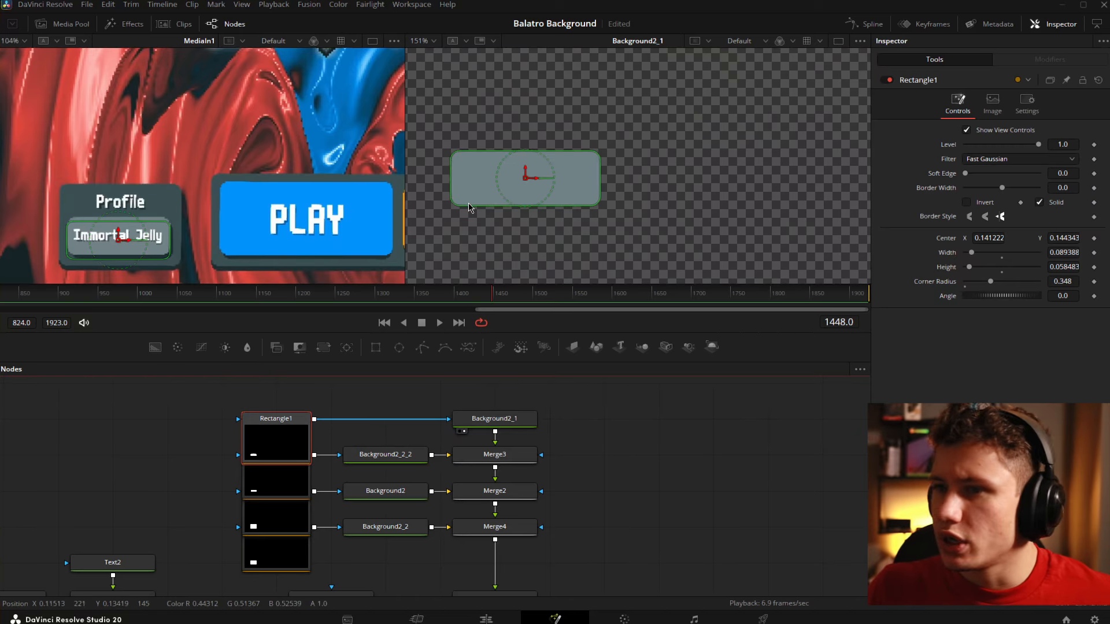
pyautogui.scroll(2, 151, 231)
pyautogui.scroll(1, 150, 229)
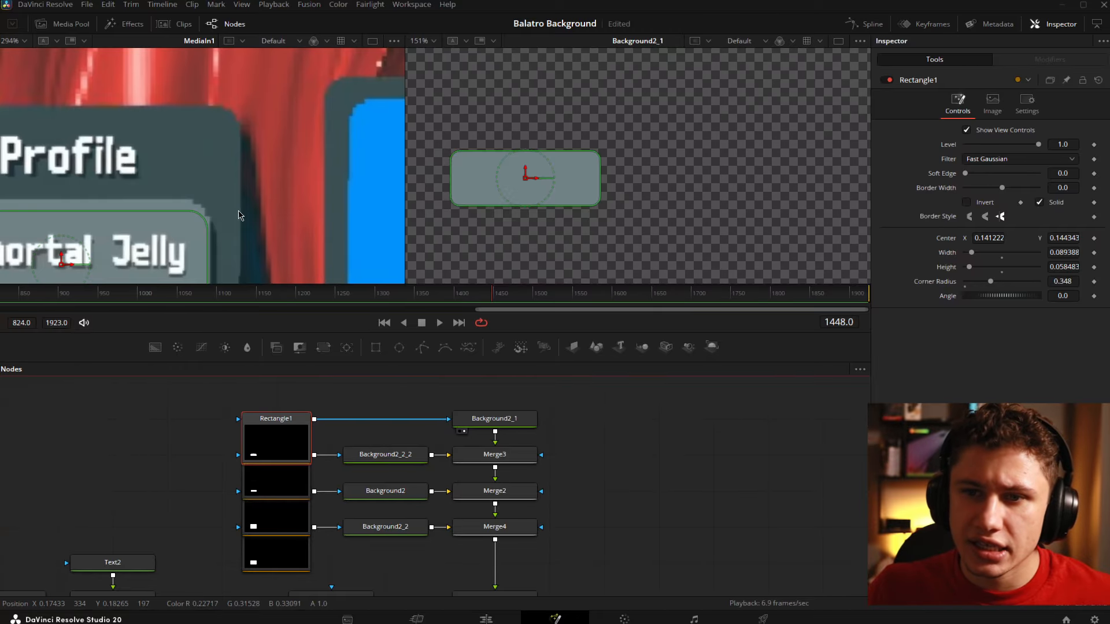
pyautogui.click(805, 215)
# Display the outputs of Merge3, Merge2 and Merge4 in turn to compare the layered box with the reference's Profile box
pyautogui.moveTo(491, 454); pyautogui.dragTo(569, 248)
pyautogui.scroll(1, 602, 178)
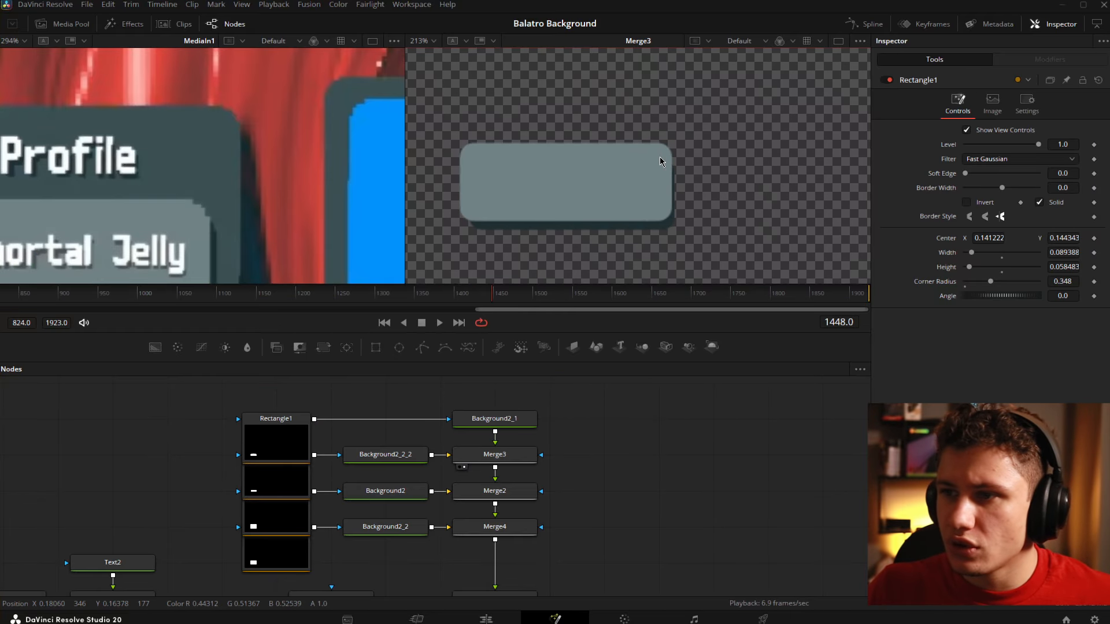
pyautogui.press('2')
pyautogui.click(494, 526)
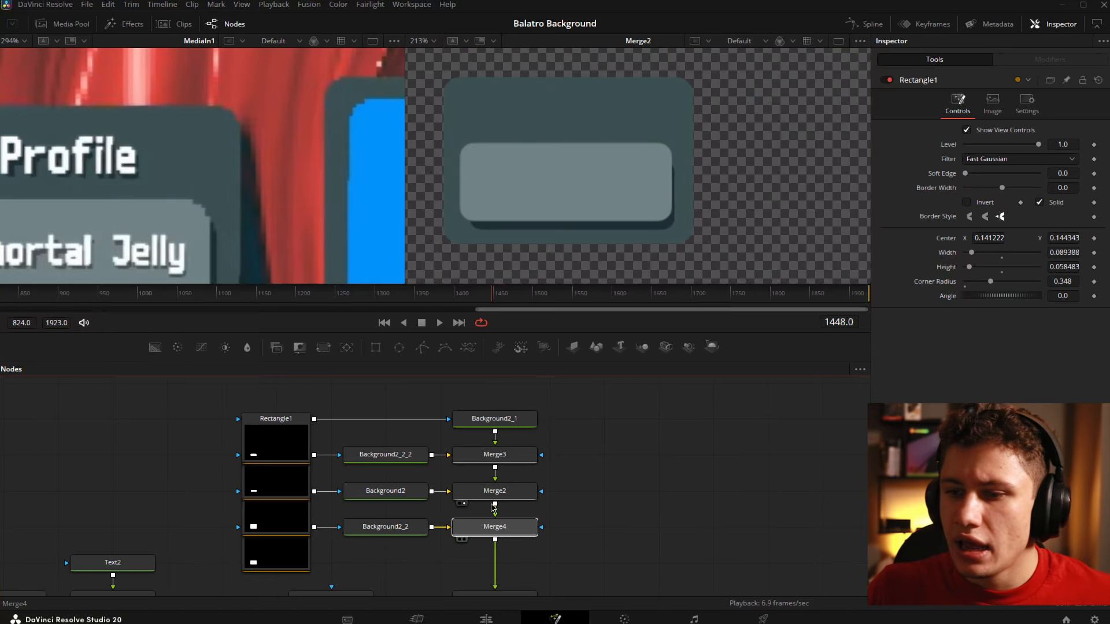
pyautogui.press('2')
pyautogui.moveTo(218, 201); pyautogui.dragTo(289, 171)
pyautogui.scroll(-1, 254, 169)
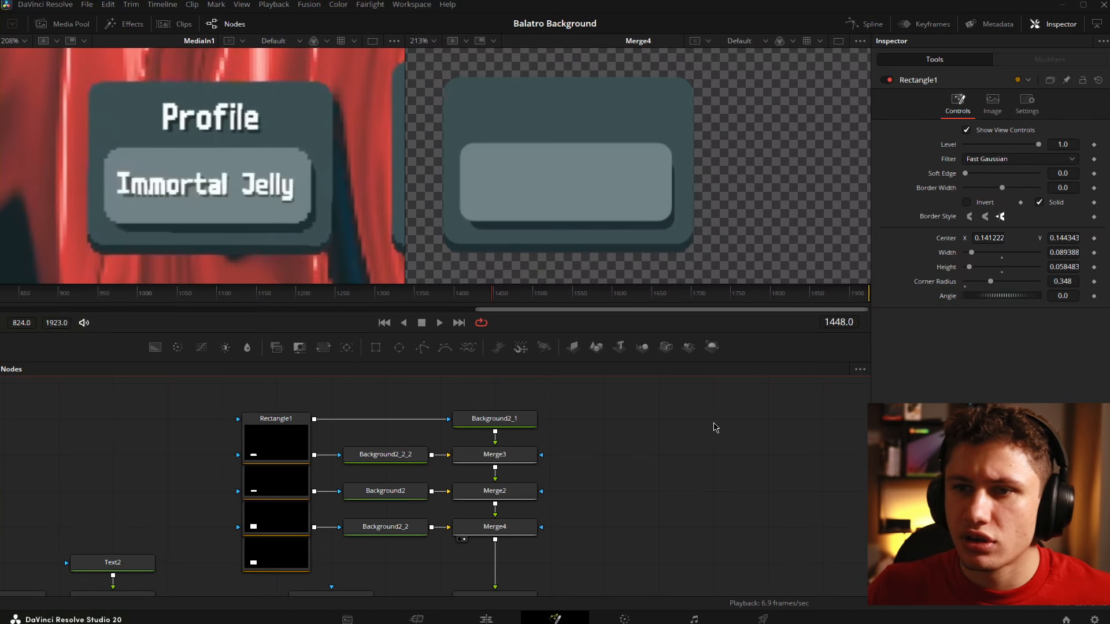
# Display the Merge21 output and examine the text settings of Text2 and Text2_1 that label the Channel box
pyautogui.moveTo(618, 533); pyautogui.dragTo(580, 470)
pyautogui.scroll(-1, 522, 479)
pyautogui.click(342, 530)
pyautogui.scroll(-1, 633, 270)
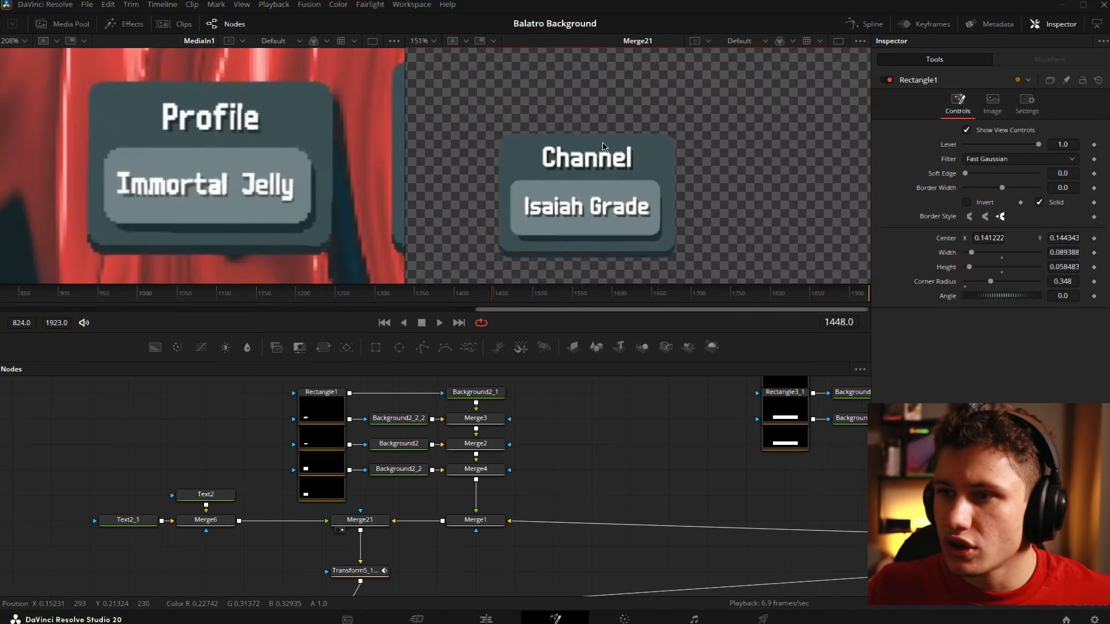
pyautogui.scroll(2, 603, 146)
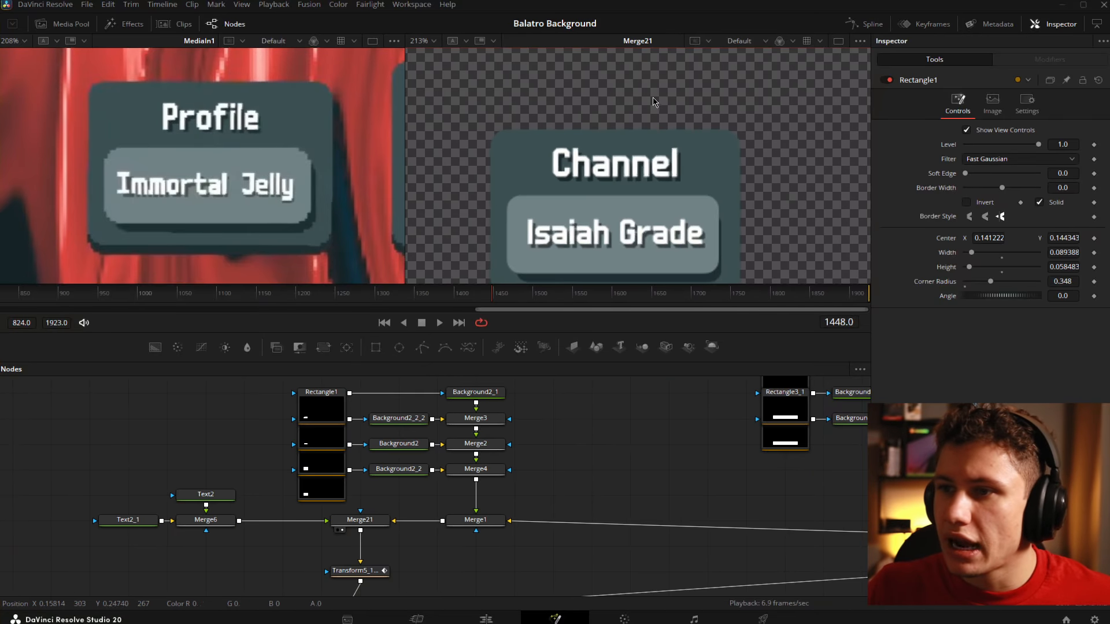
pyautogui.click(227, 495)
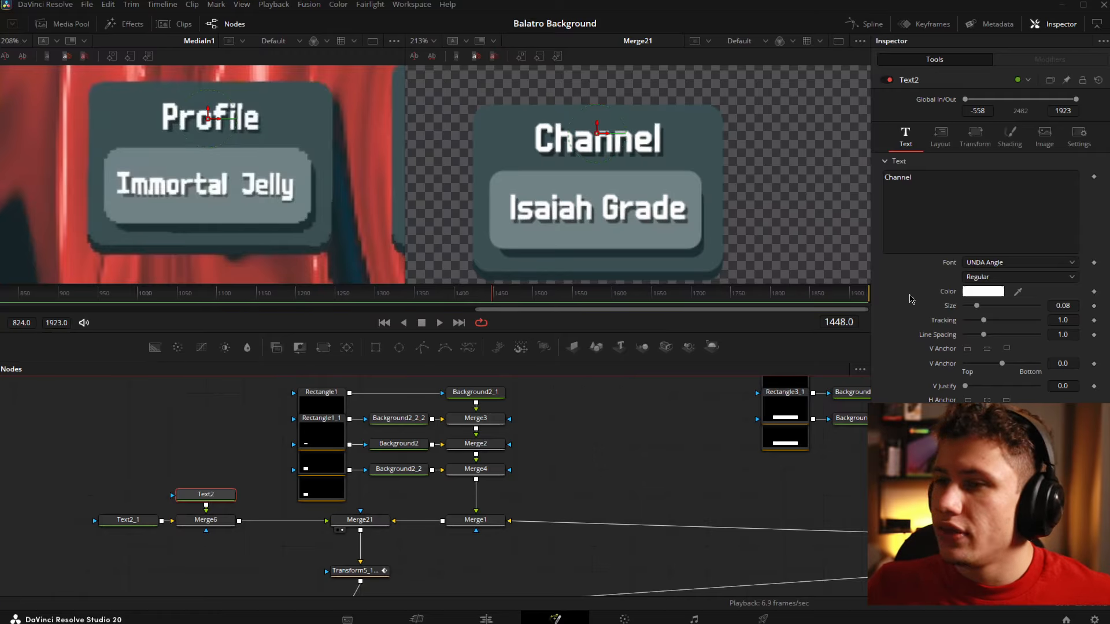
pyautogui.moveTo(735, 222); pyautogui.dragTo(726, 219)
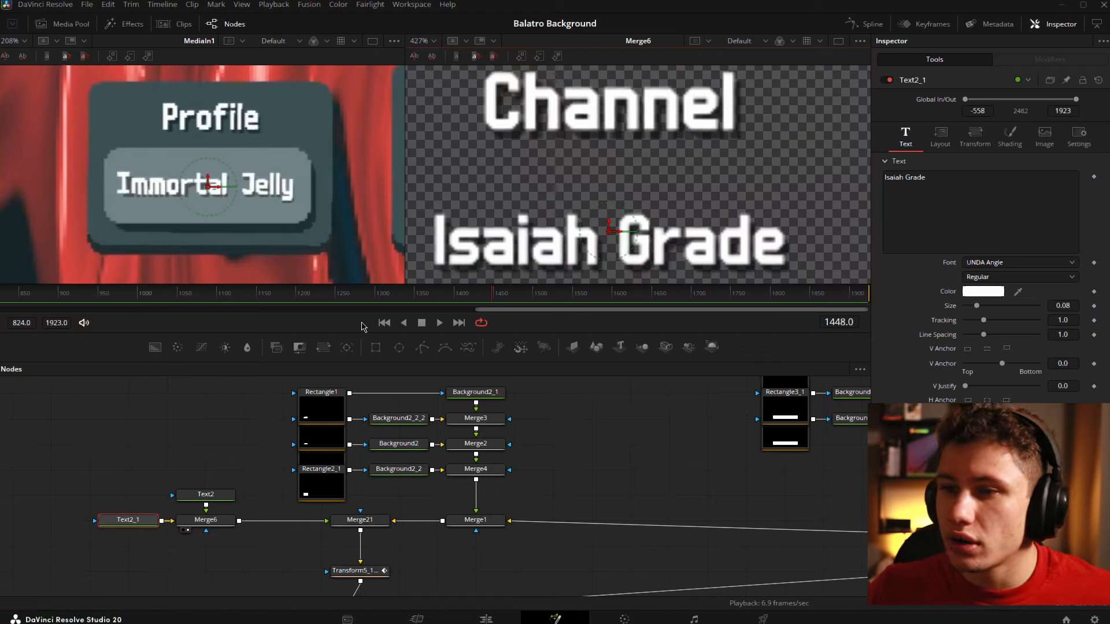
# Inspect the White Solid Fill and Black Shadow shading elements of Text2 against the Merge6 output
pyautogui.click(219, 499)
pyautogui.scroll(3, 652, 196)
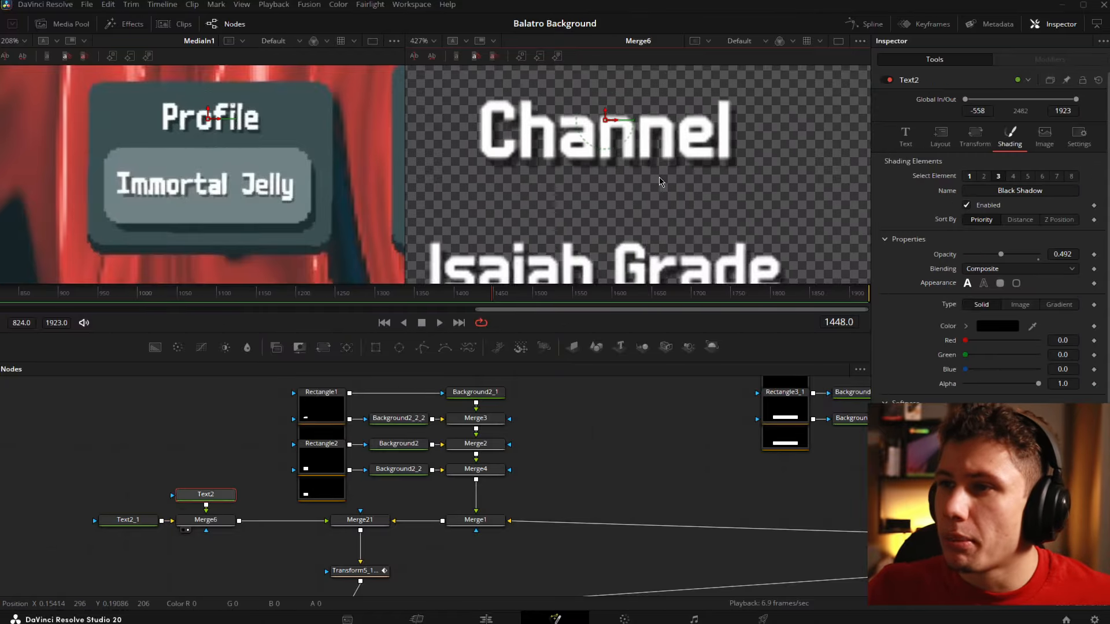
pyautogui.scroll(3, 476, 248)
pyautogui.moveTo(704, 212); pyautogui.dragTo(658, 227)
pyautogui.scroll(-1, 649, 240)
pyautogui.click(969, 177)
pyautogui.scroll(-4, 598, 193)
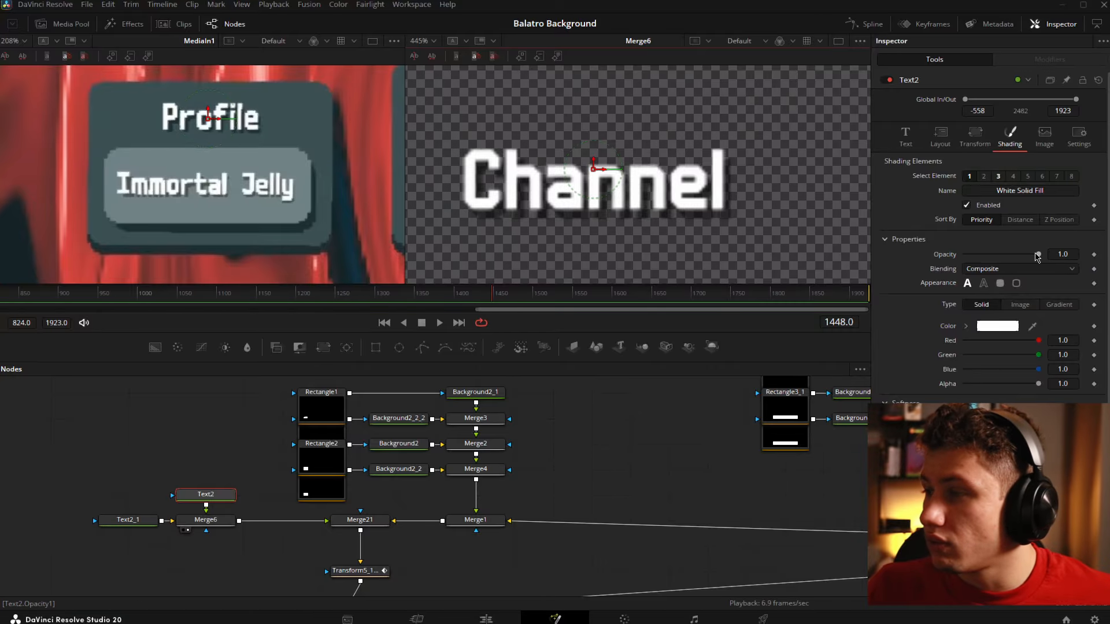
pyautogui.moveTo(1038, 254); pyautogui.dragTo(1108, 244)
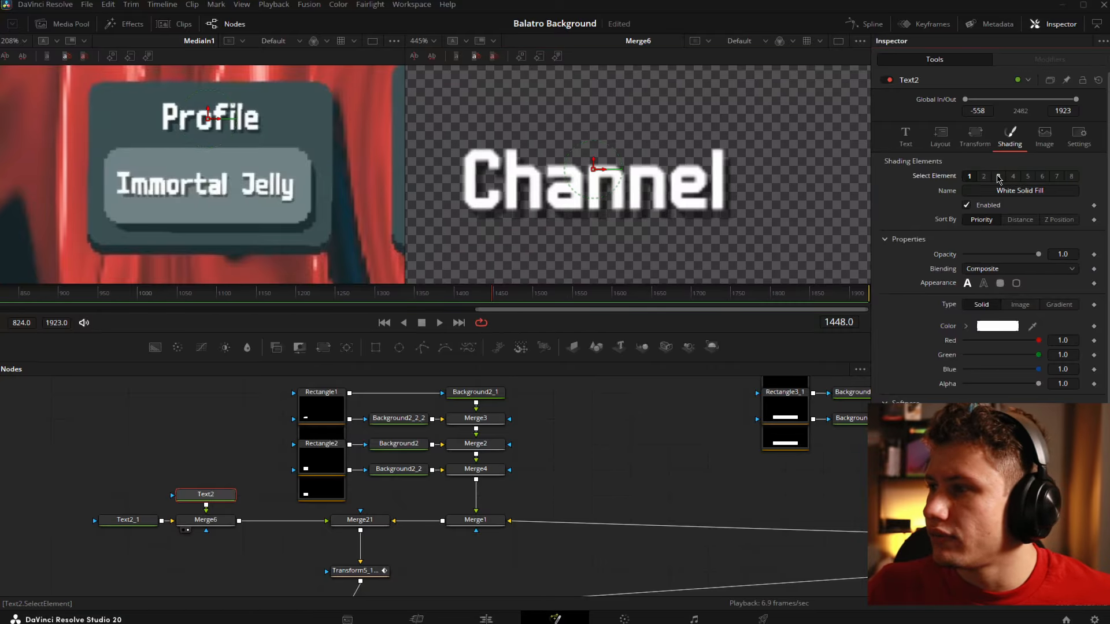
pyautogui.click(998, 177)
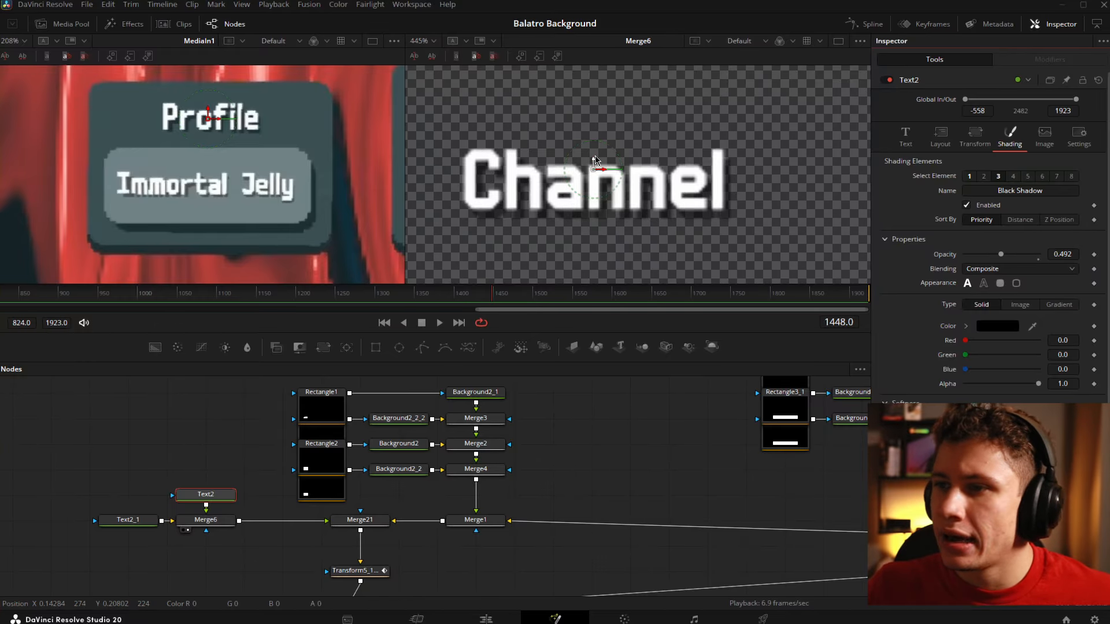
# Display the Merge21 output, try raising Text2's Black Shadow opacity to the maximum, and undo the change
pyautogui.click(341, 529)
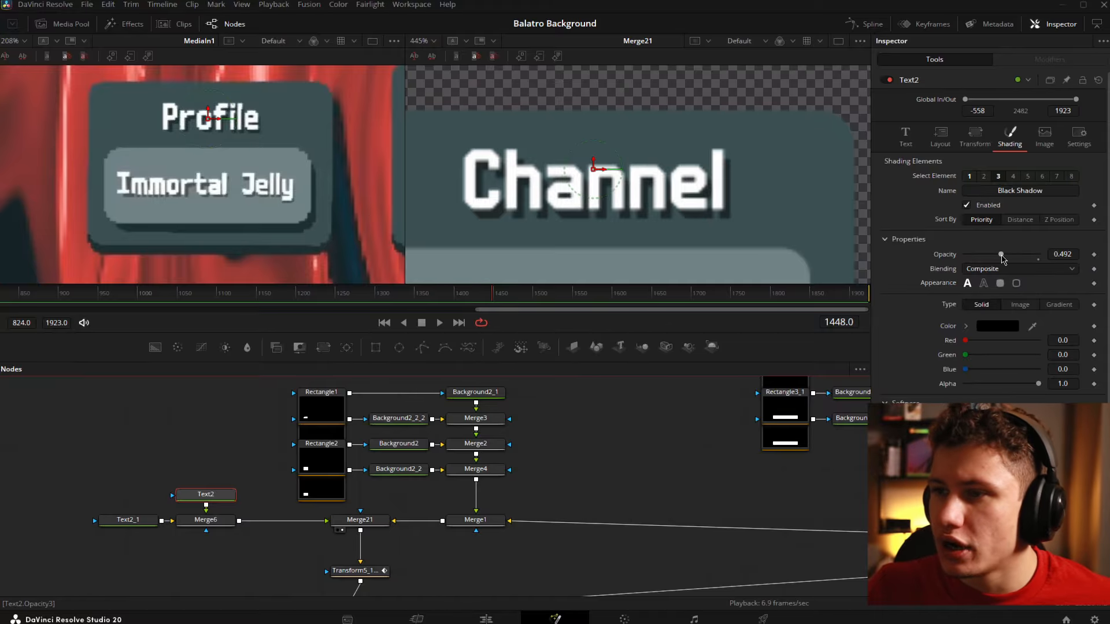
pyautogui.moveTo(1002, 258); pyautogui.dragTo(1109, 255)
pyautogui.hotkey('ctrl', 'z')
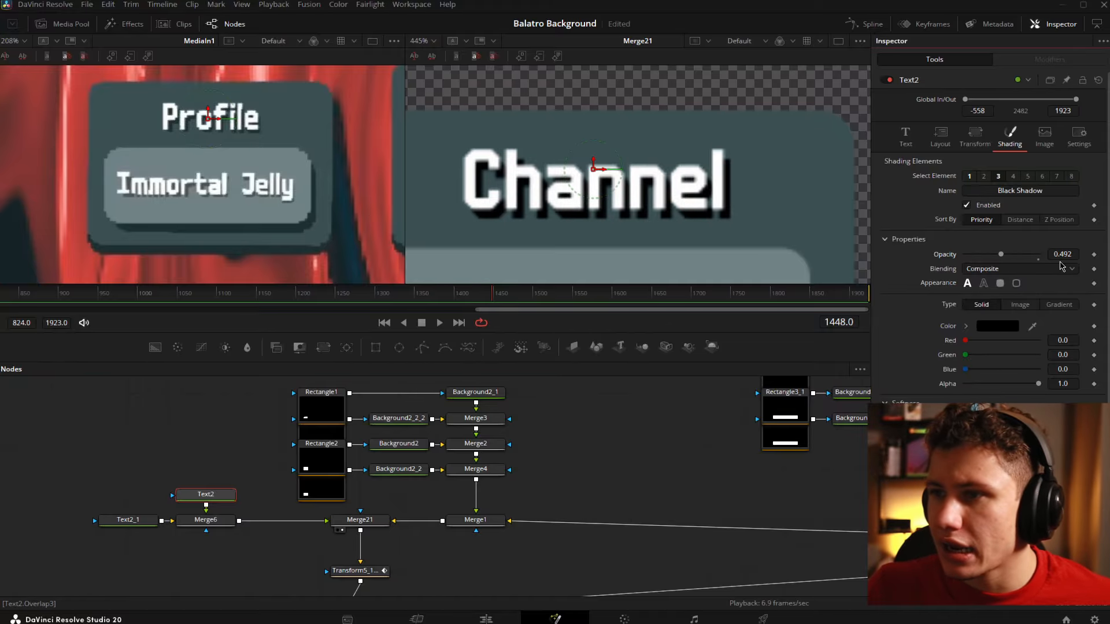
# Compare the softness and offset of Text2's Black Shadow with the shadow on the reference's Profile lettering
pyautogui.scroll(-1, 1018, 347)
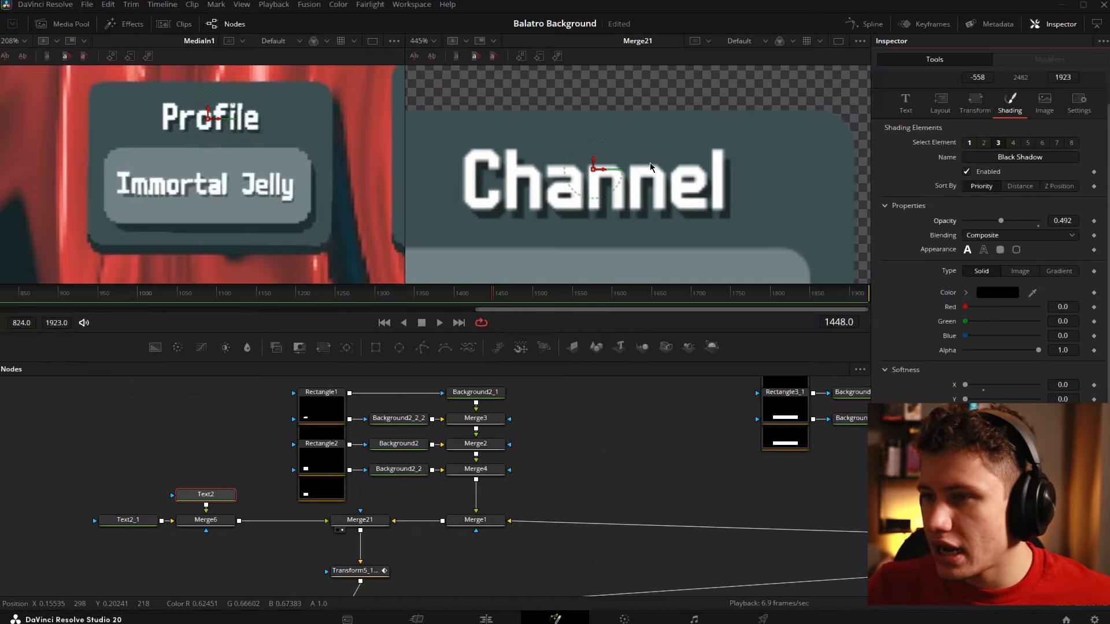
pyautogui.scroll(5, 240, 168)
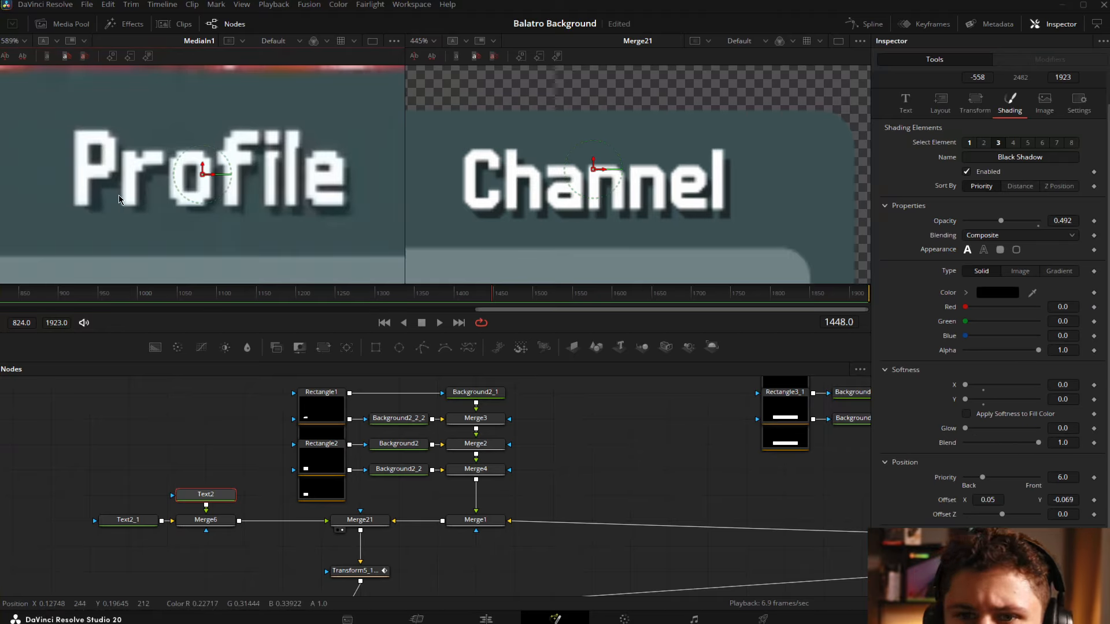
pyautogui.scroll(4, 516, 237)
pyautogui.scroll(5, 96, 195)
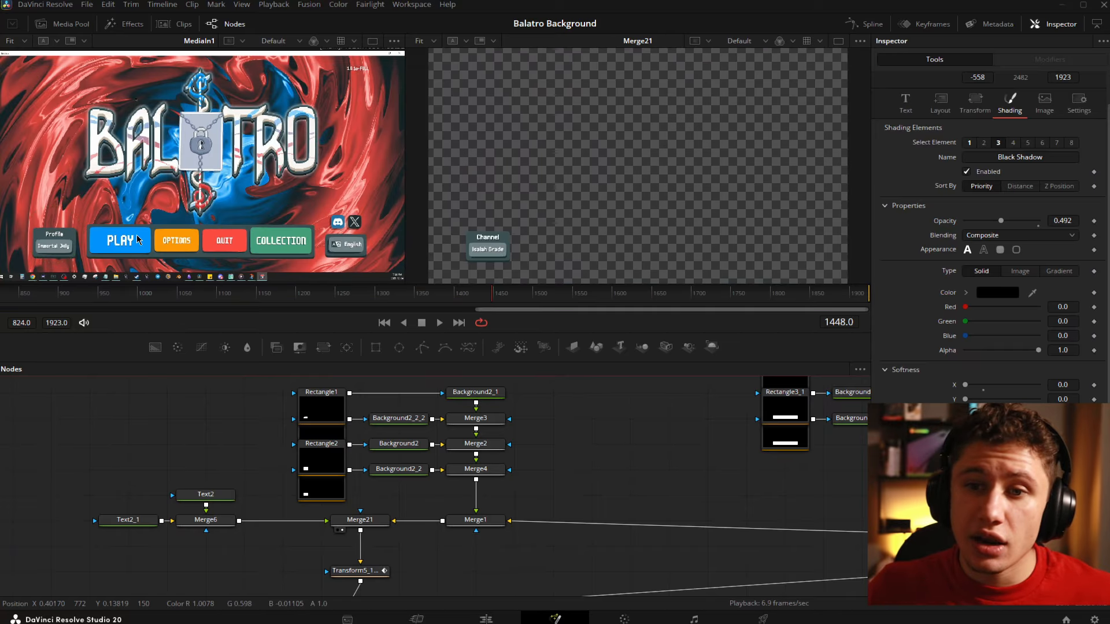
# Inspect the lettering and text shadows on the reference's PLAY button and the buttons beside it at high magnification
pyautogui.scroll(8, 143, 213)
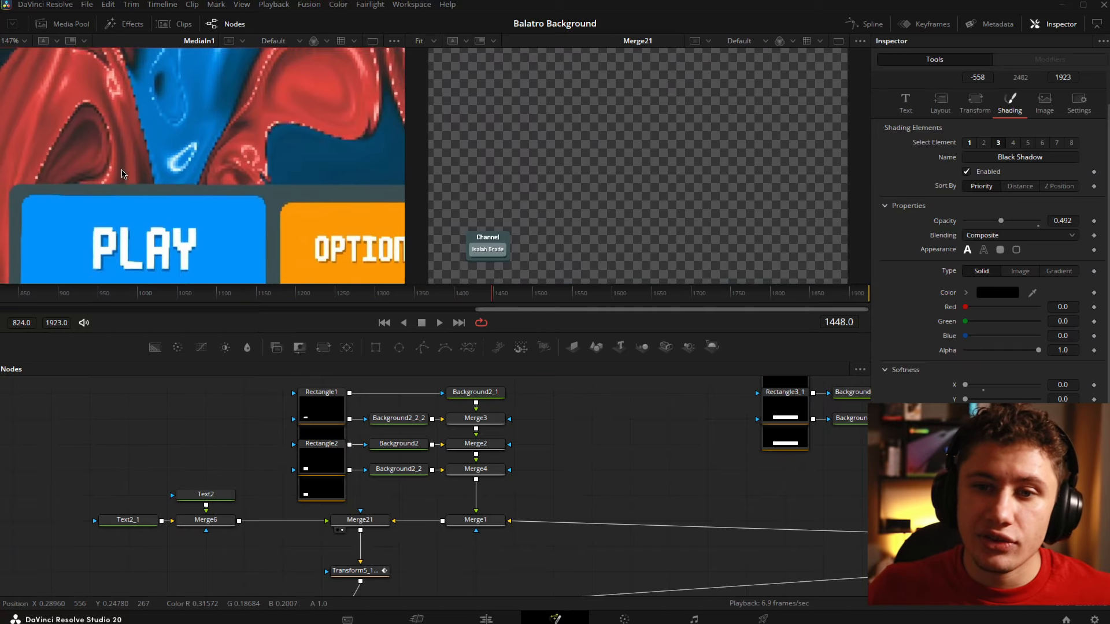
pyautogui.scroll(3, 235, 214)
pyautogui.scroll(-3, 189, 117)
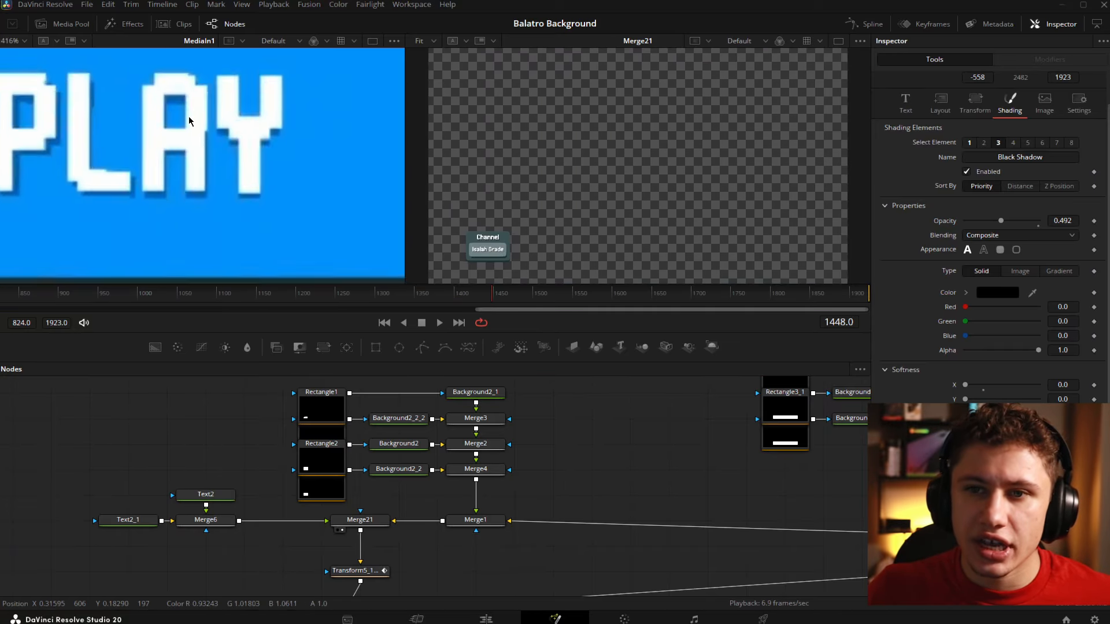
pyautogui.moveTo(228, 167); pyautogui.dragTo(43, 172)
pyautogui.moveTo(261, 172); pyautogui.dragTo(36, 173)
pyautogui.moveTo(387, 163); pyautogui.dragTo(55, 157)
pyautogui.scroll(-3, 255, 151)
pyautogui.moveTo(358, 152); pyautogui.dragTo(144, 163)
pyautogui.hotkey('ctrl', 'f')
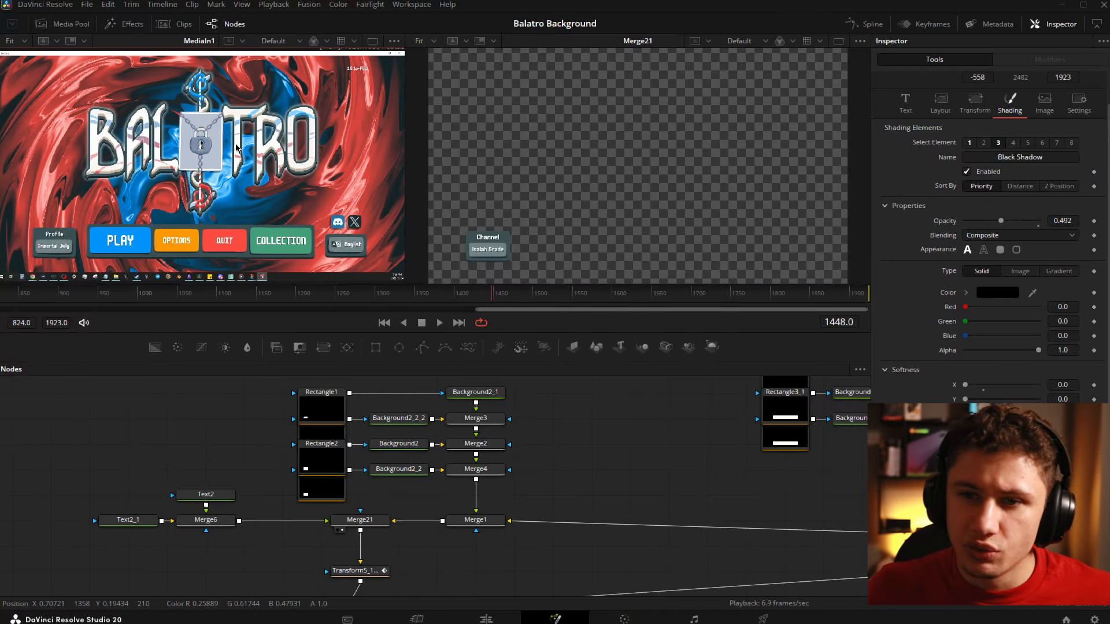
# Examine the main menu button row in the Merge1_1 output without text and in the Merge22 output with its labels
pyautogui.moveTo(563, 450); pyautogui.dragTo(117, 499)
pyautogui.scroll(-2, 418, 499)
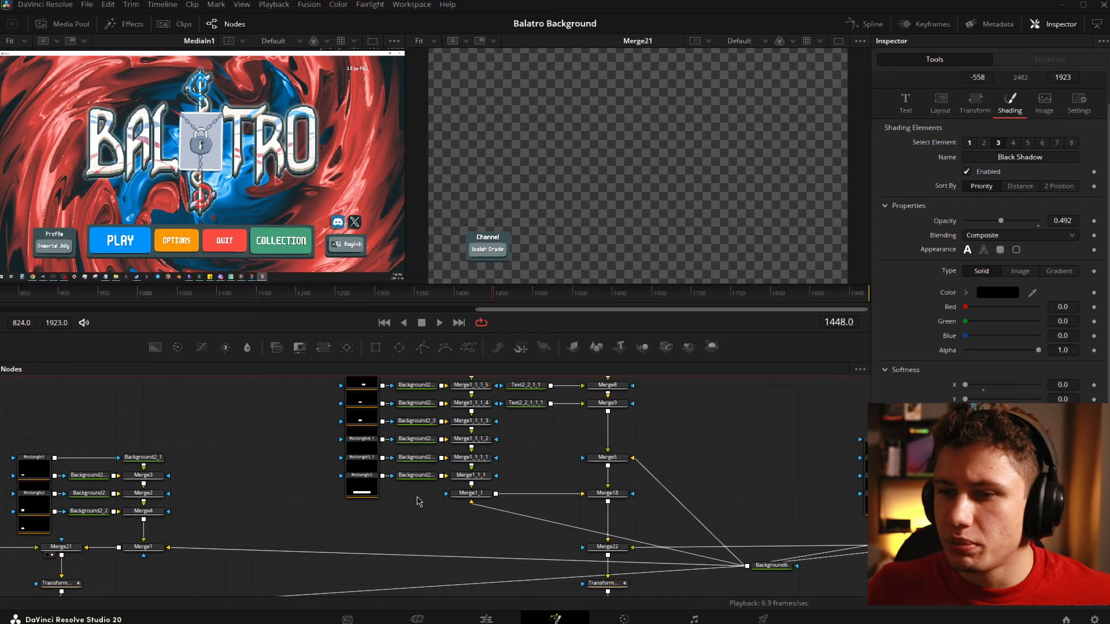
pyautogui.click(462, 501)
pyautogui.scroll(3, 584, 249)
pyautogui.moveTo(569, 243); pyautogui.dragTo(746, 172)
pyautogui.scroll(2, 746, 173)
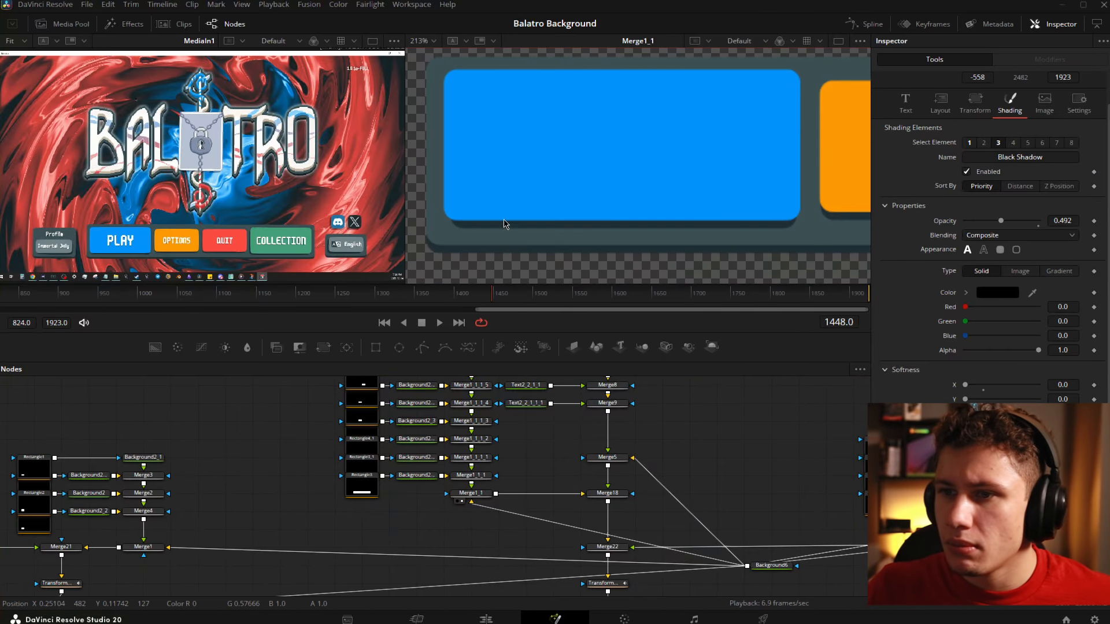
pyautogui.scroll(-4, 518, 259)
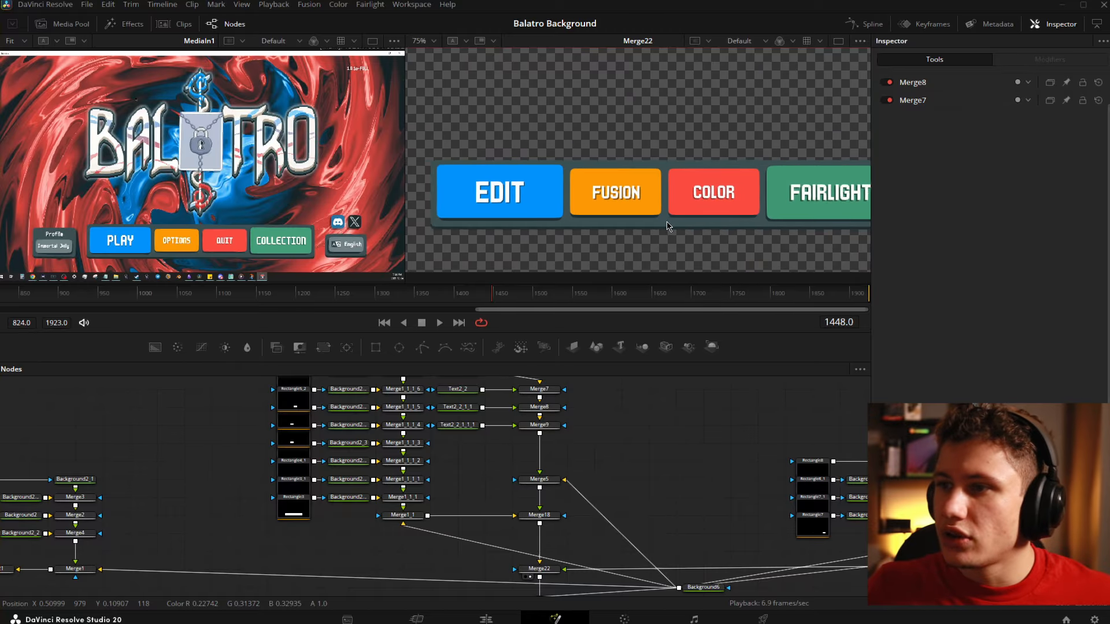
pyautogui.moveTo(669, 225); pyautogui.dragTo(507, 225)
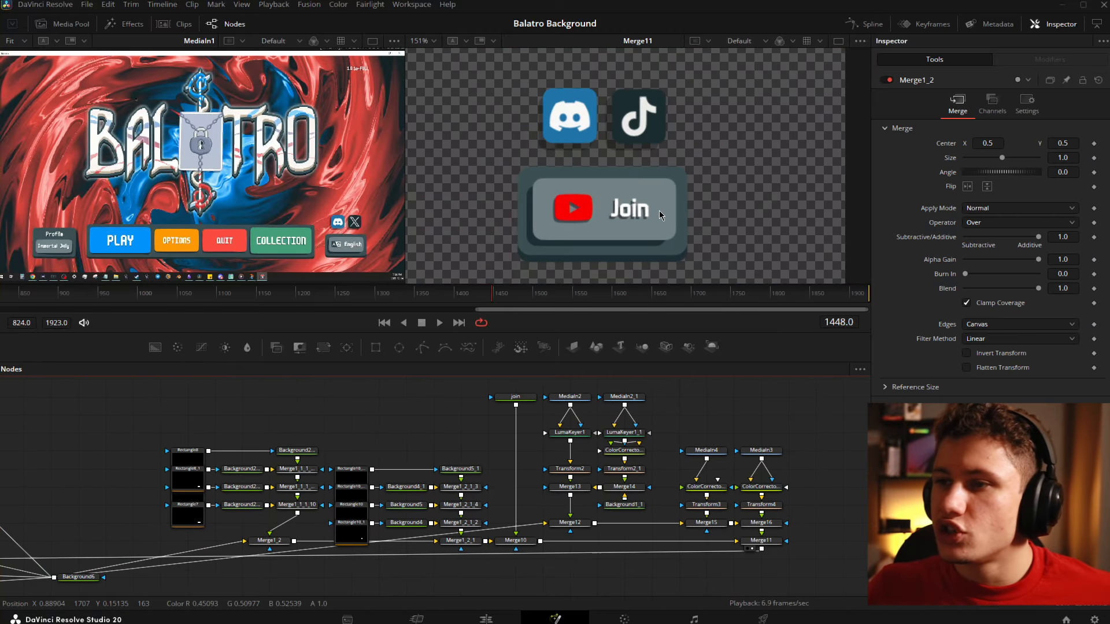
# Select the nodes that build the social icons and compare the Merge11 Discord and TikTok icons with the reference's icons
pyautogui.moveTo(796, 455); pyautogui.dragTo(712, 463)
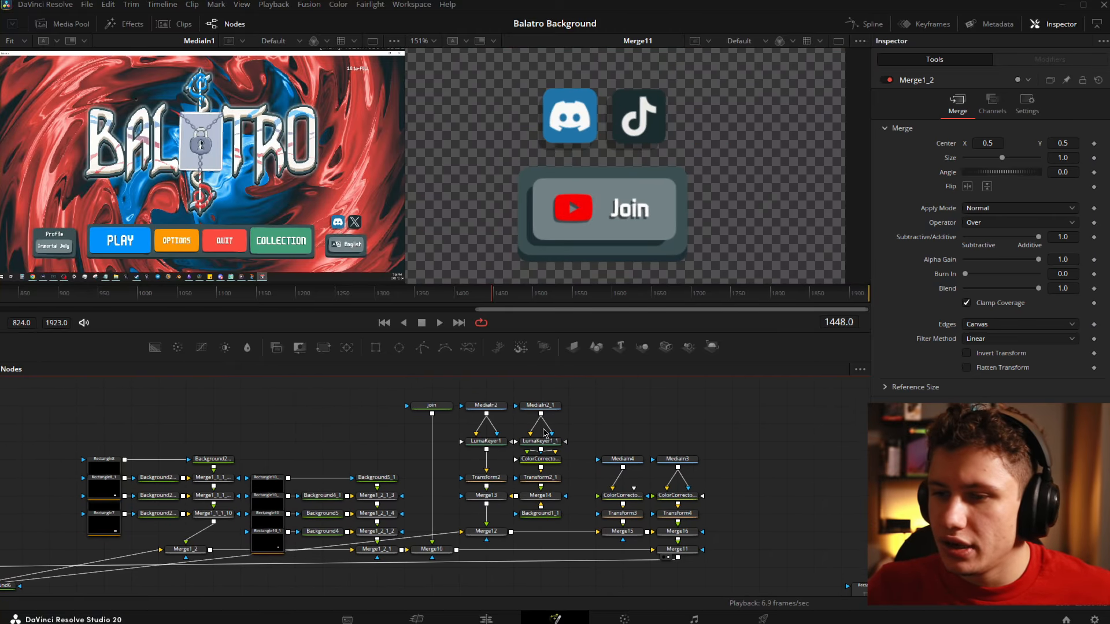
pyautogui.moveTo(464, 391); pyautogui.dragTo(766, 590)
pyautogui.click(753, 512)
pyautogui.scroll(6, 359, 233)
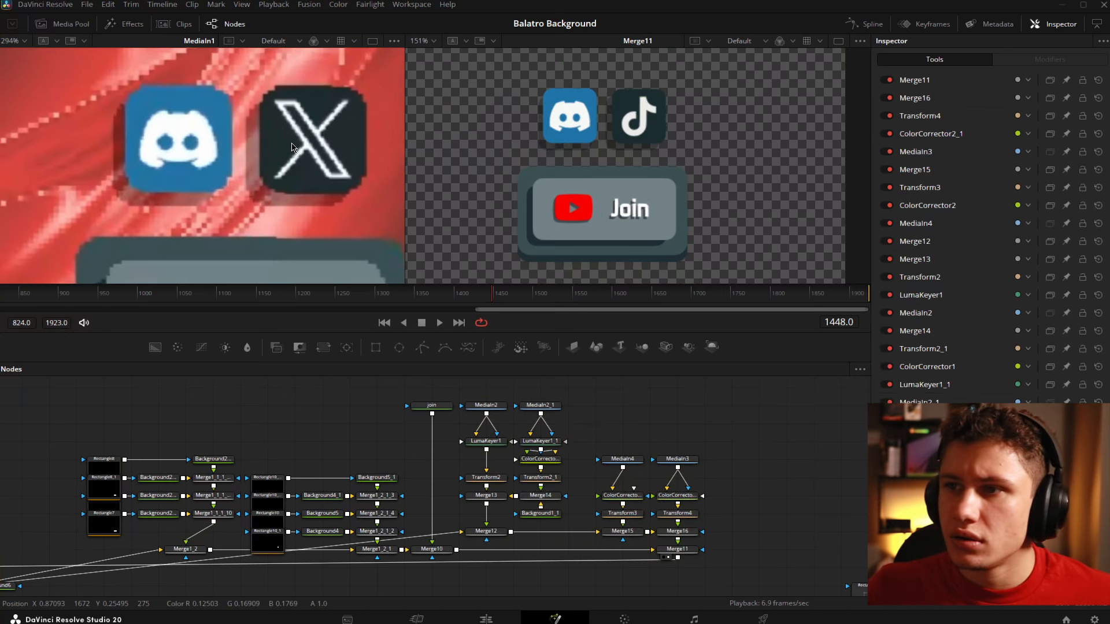
pyautogui.scroll(2, 600, 87)
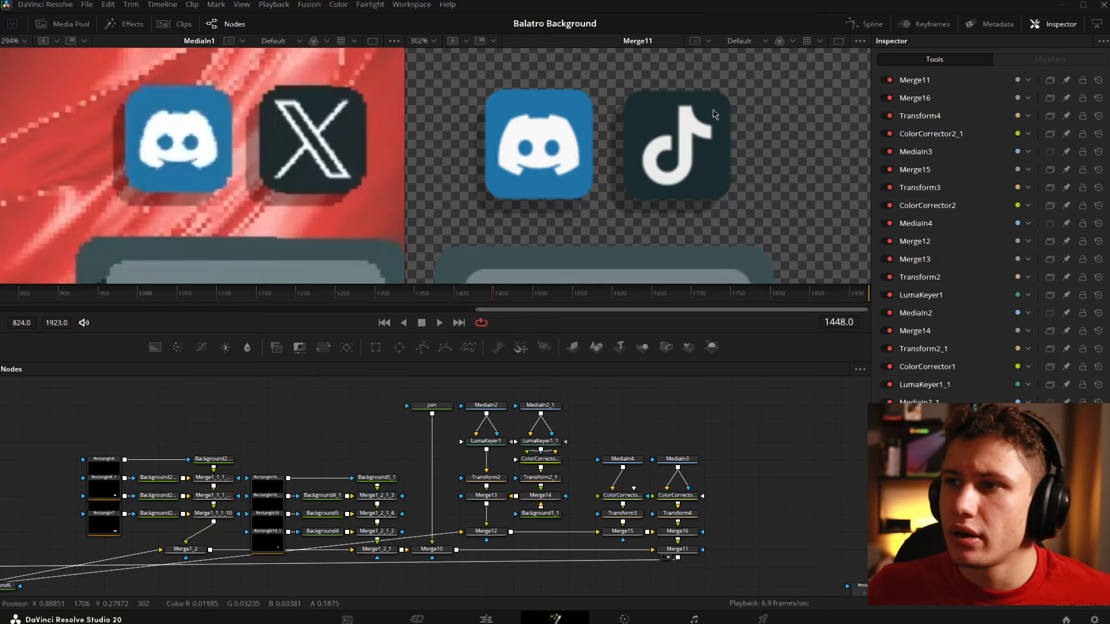
pyautogui.scroll(-5, 607, 122)
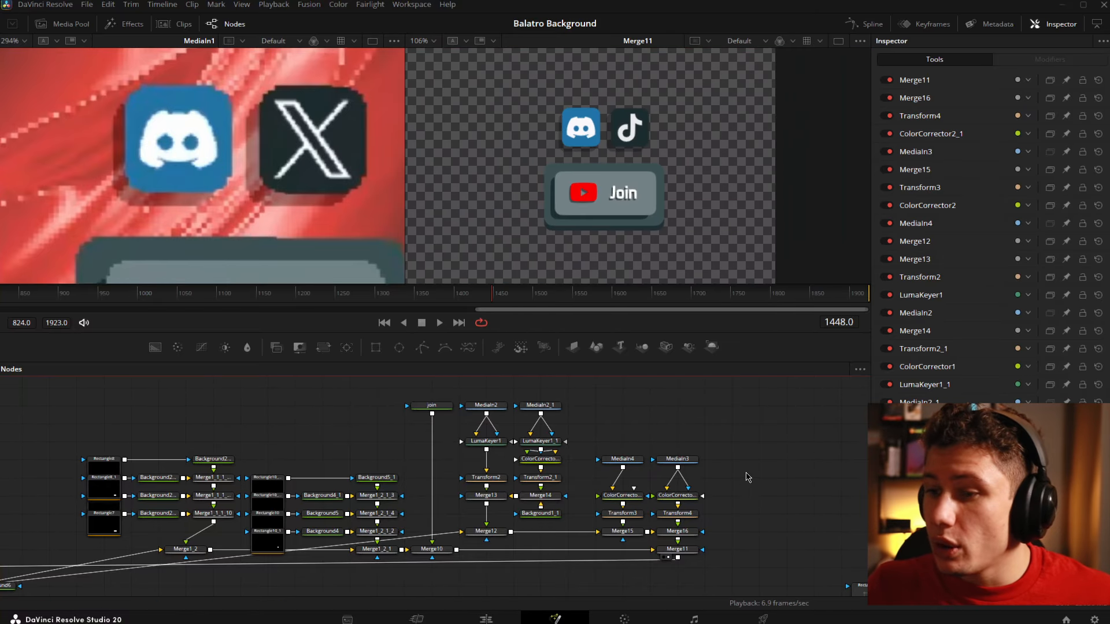
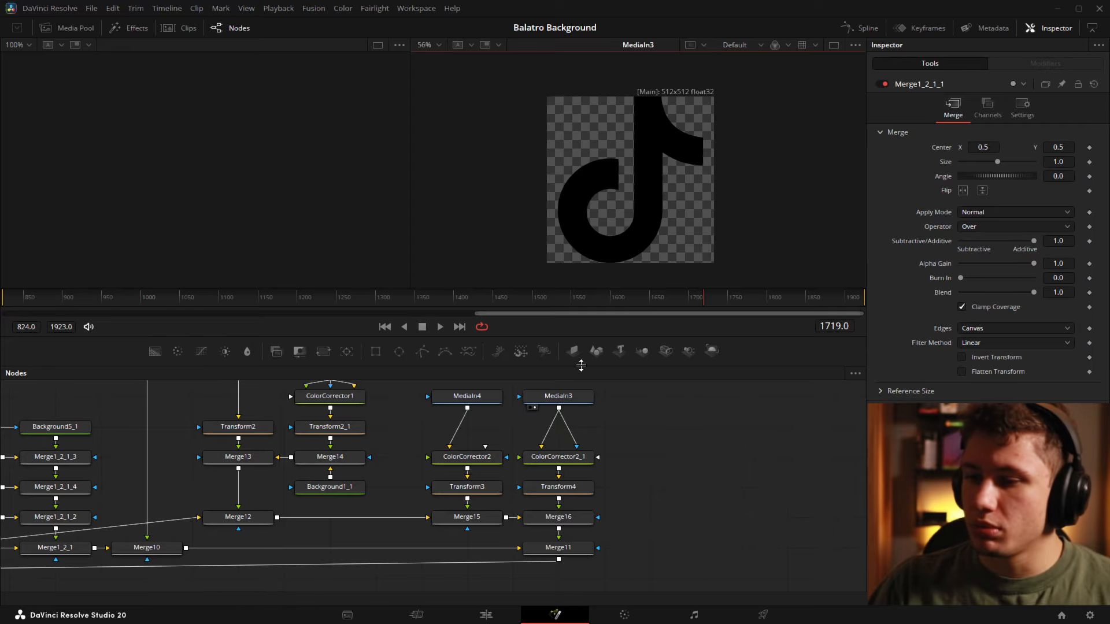
# Display the ColorCorrector2_1 output and inspect how MediaIn3 feeds both of its inputs for the TikTok logo
pyautogui.click(528, 468)
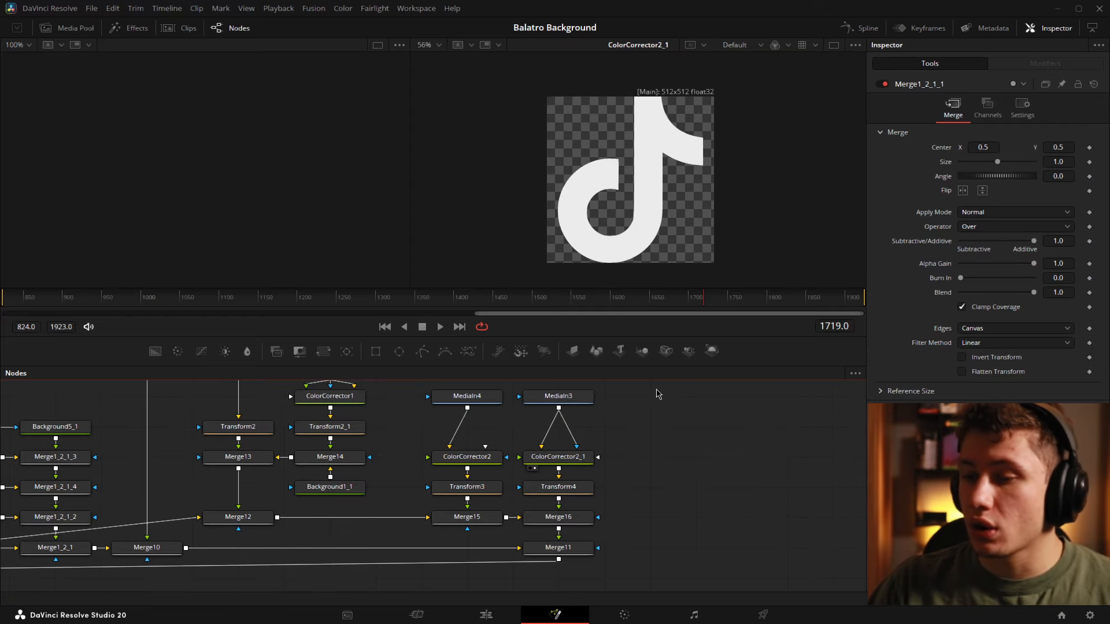
pyautogui.scroll(2, 614, 430)
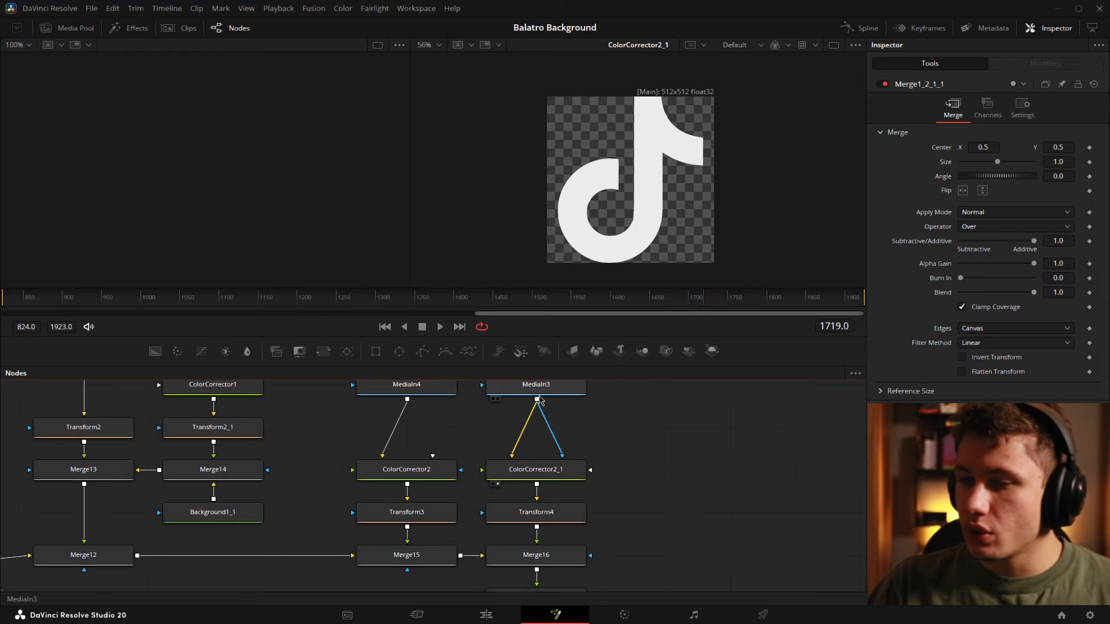
pyautogui.scroll(1, 552, 403)
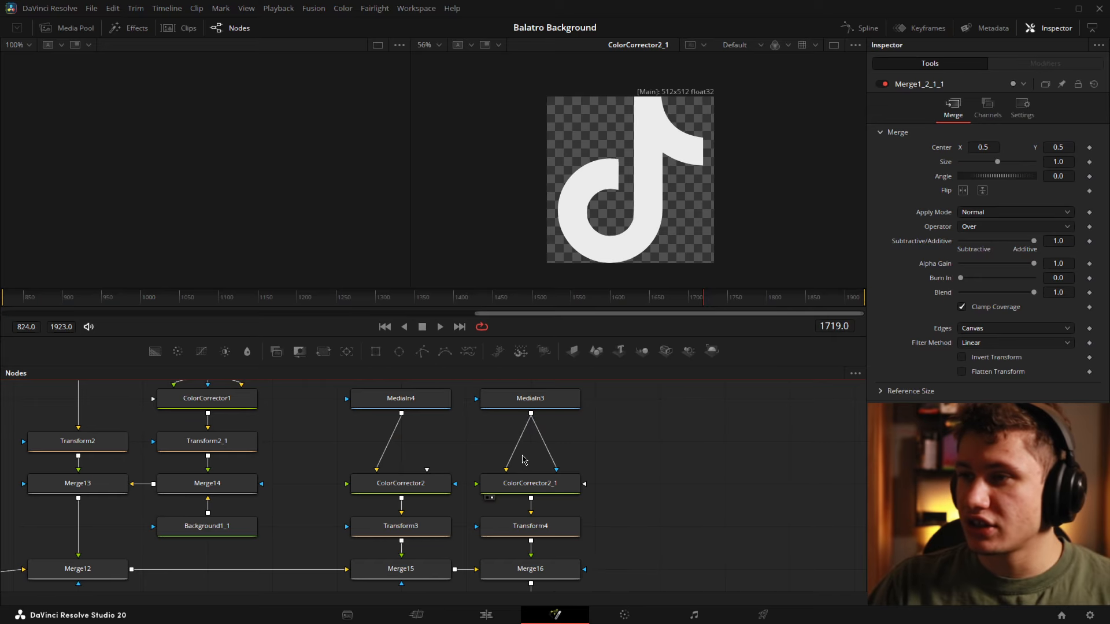
# Compare MediaIn3's original TikTok logo with the recolored ColorCorrector2_1 output
pyautogui.click(515, 491)
pyautogui.moveTo(635, 486); pyautogui.dragTo(630, 480)
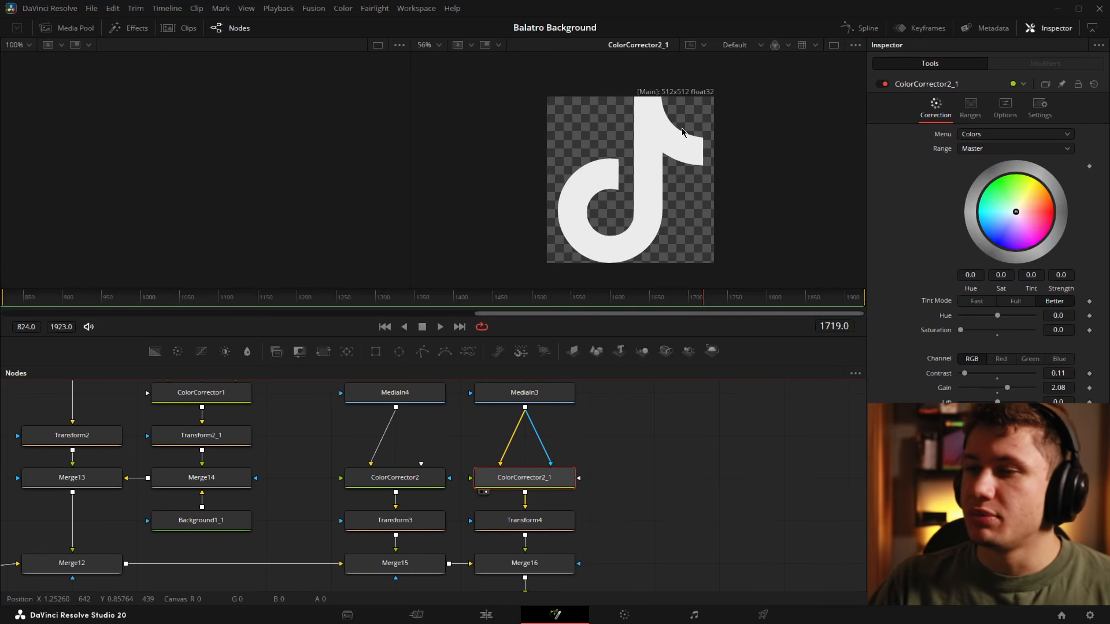
pyautogui.moveTo(538, 394); pyautogui.dragTo(602, 163)
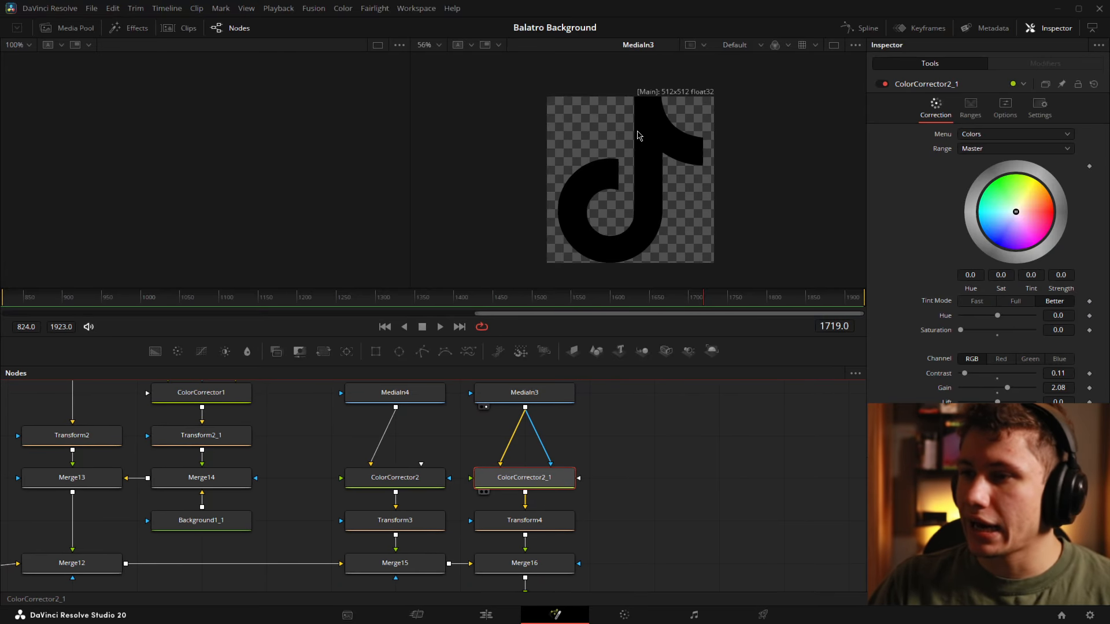
pyautogui.press('2')
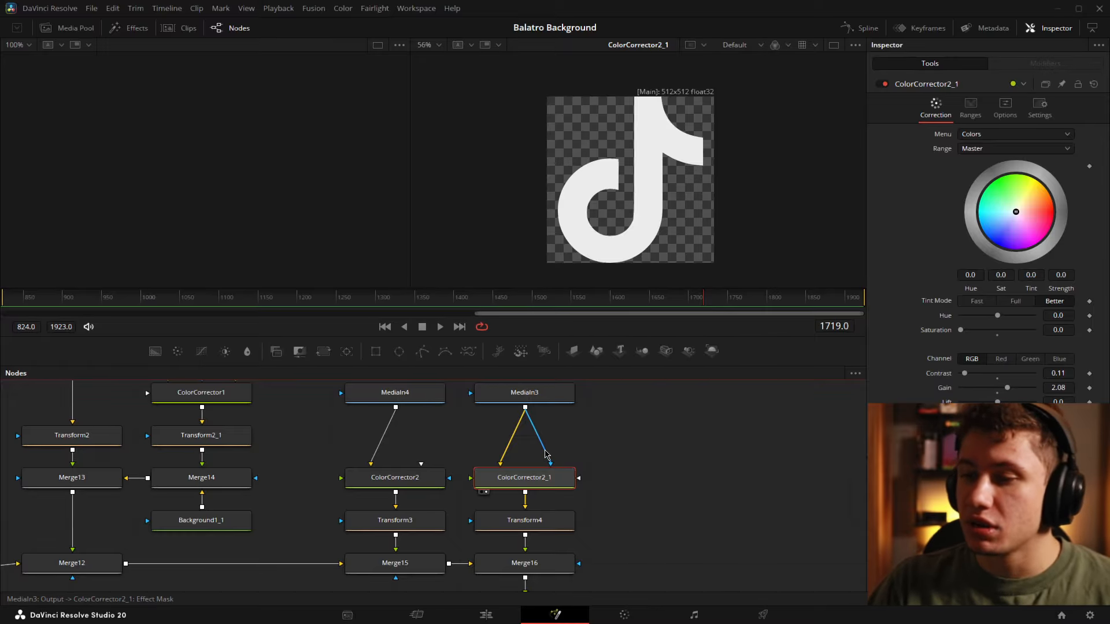
# Disconnect MediaIn3 from ColorCorrector2_1's effect mask to see the uncropped correction, and undo the disconnection
pyautogui.moveTo(548, 452); pyautogui.dragTo(575, 441)
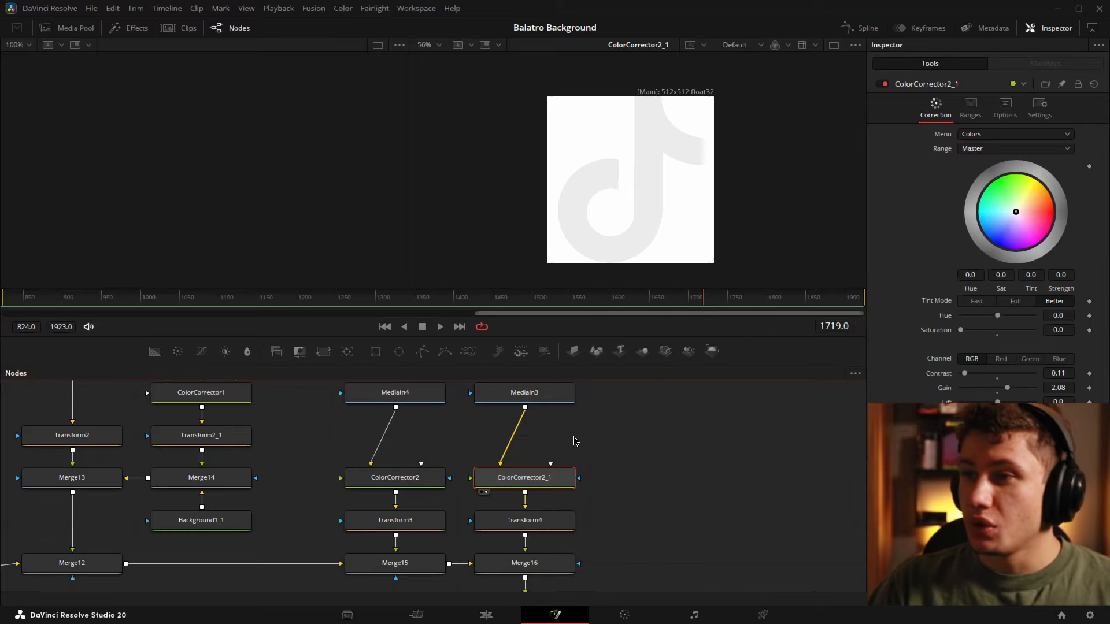
pyautogui.hotkey('ctrl', 'z')
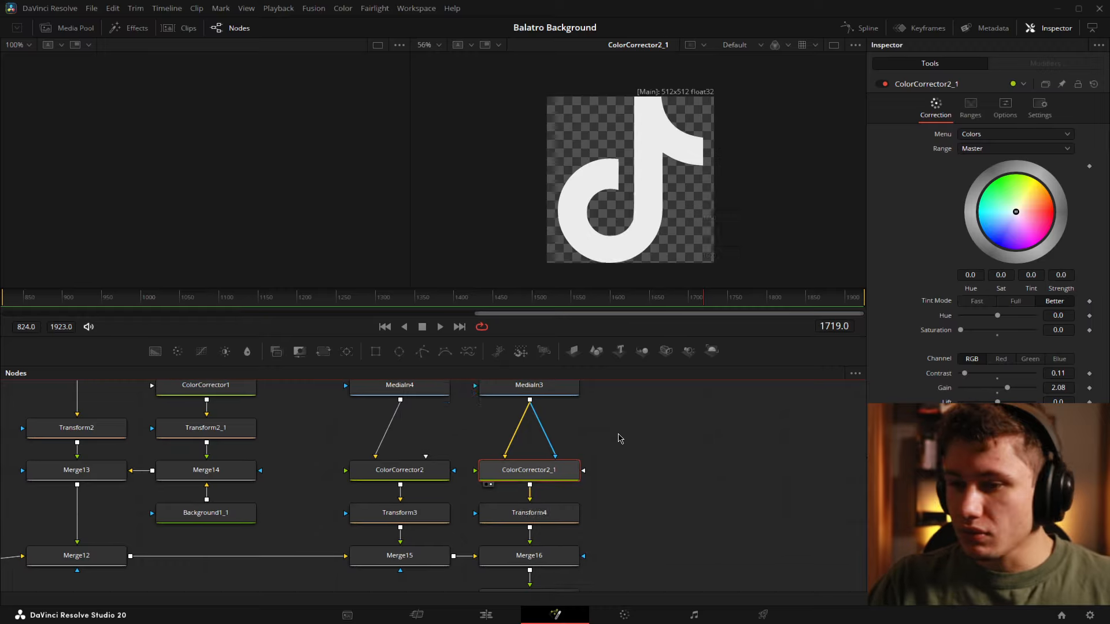
pyautogui.scroll(1, 614, 445)
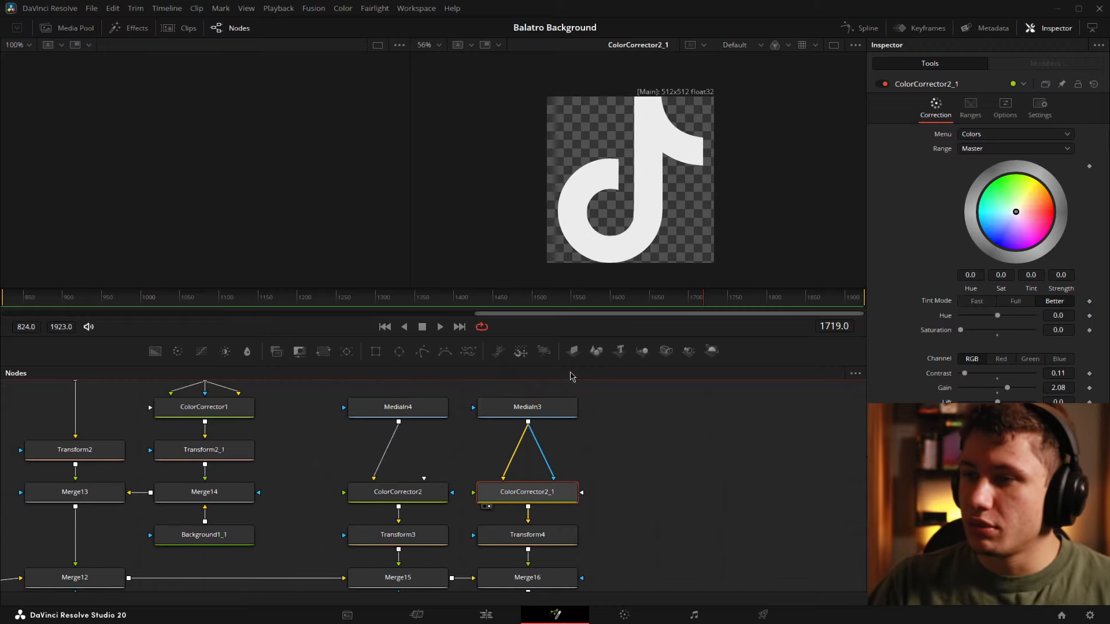
pyautogui.moveTo(614, 443); pyautogui.dragTo(643, 411)
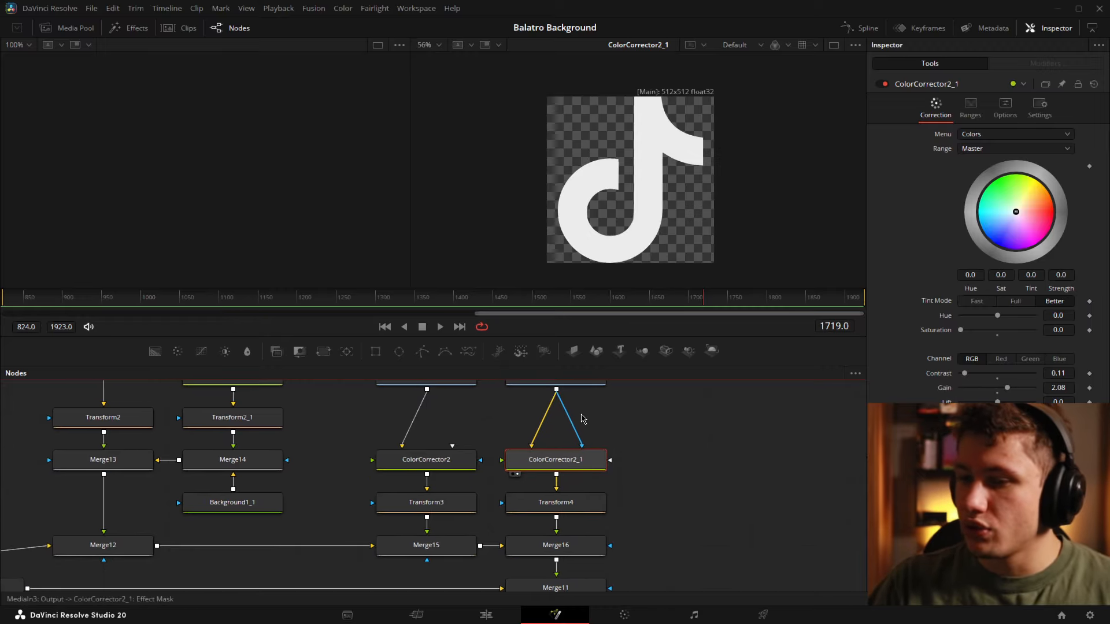
# Display Transform4, Merge16 and Merge11 in turn to follow the social icons from resizing to the merge with their boxes
pyautogui.moveTo(717, 440); pyautogui.dragTo(711, 423)
pyautogui.moveTo(564, 486); pyautogui.dragTo(617, 226)
pyautogui.moveTo(645, 489); pyautogui.dragTo(654, 469)
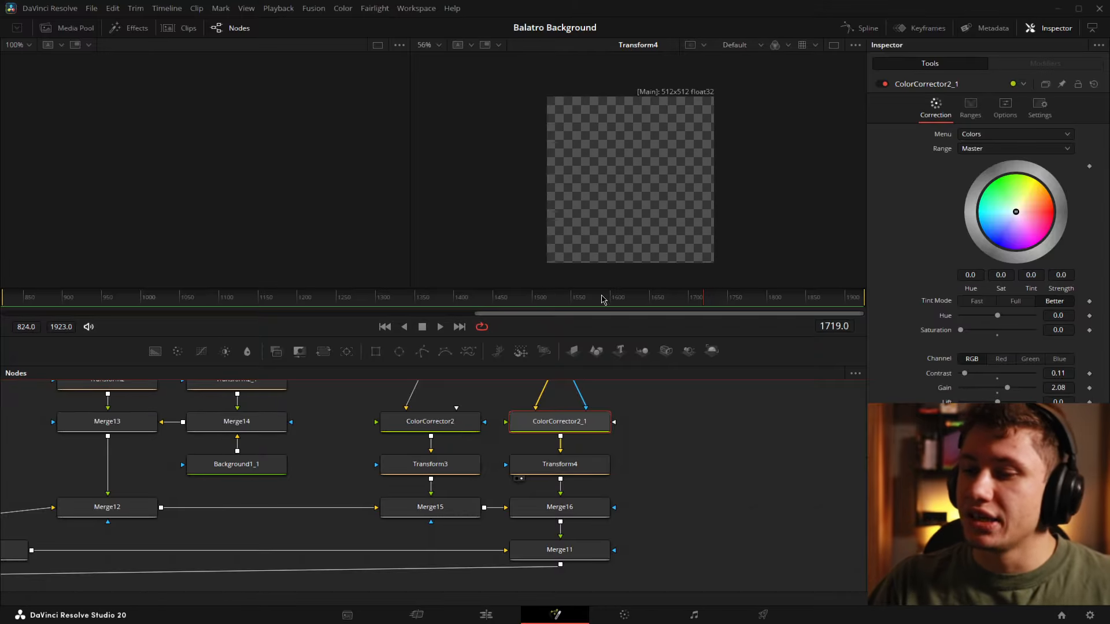
pyautogui.click(660, 486)
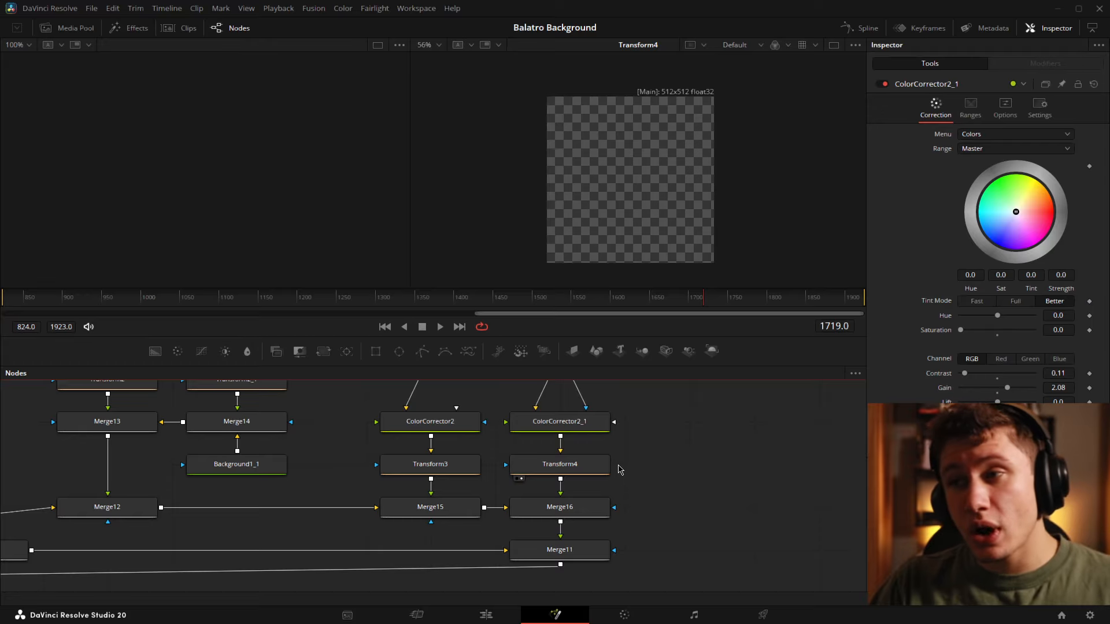
pyautogui.moveTo(582, 510); pyautogui.dragTo(678, 118)
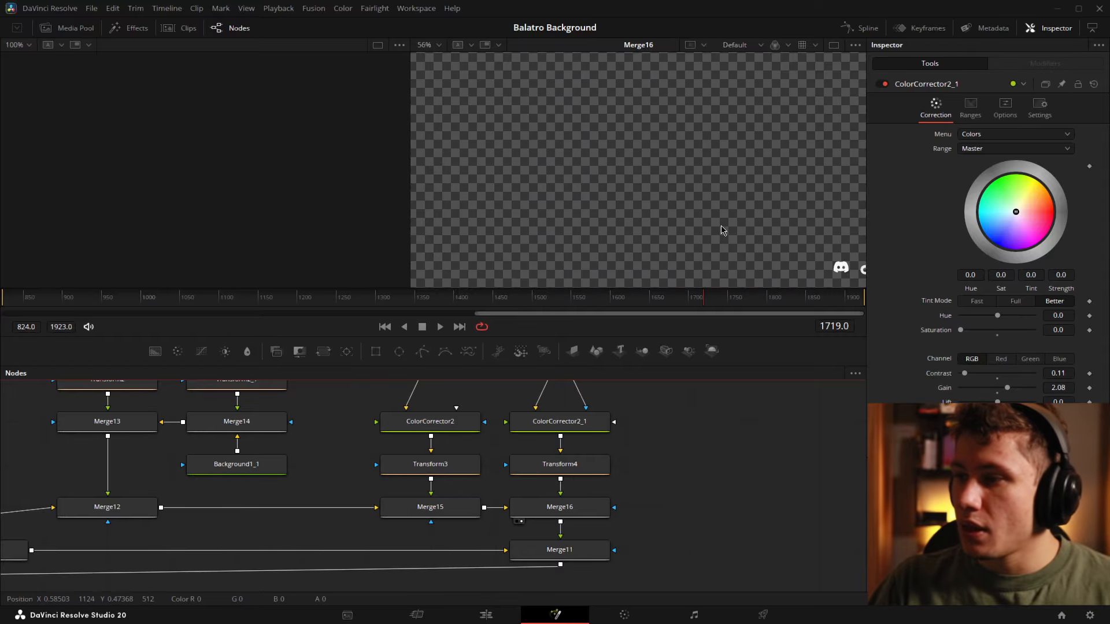
pyautogui.moveTo(772, 237); pyautogui.dragTo(652, 197)
pyautogui.scroll(1, 779, 246)
pyautogui.scroll(1, 730, 242)
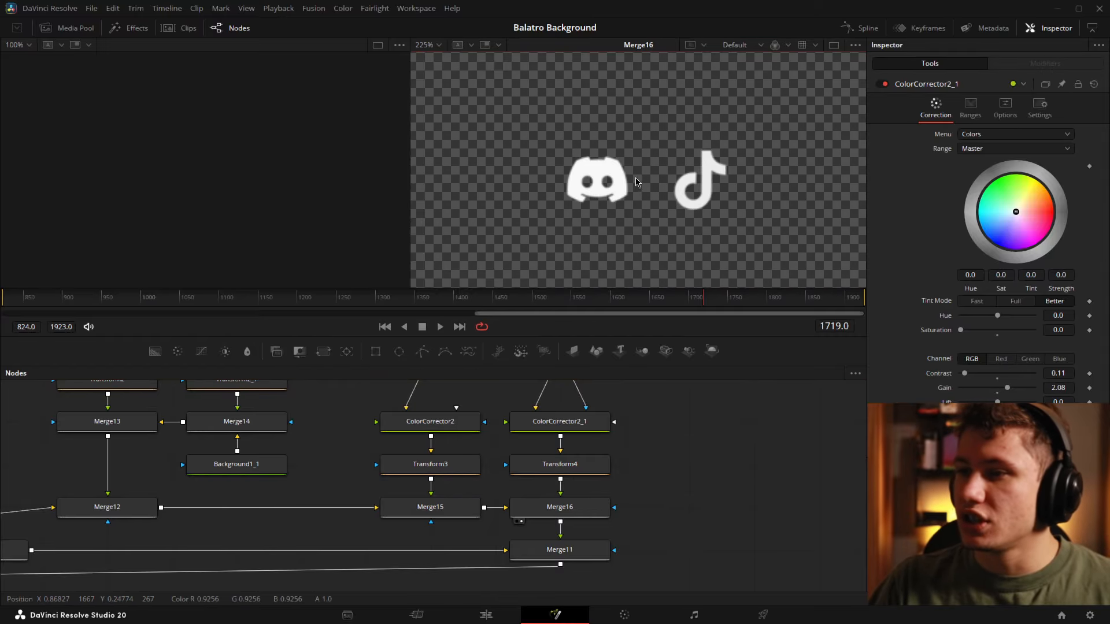
pyautogui.click(578, 550)
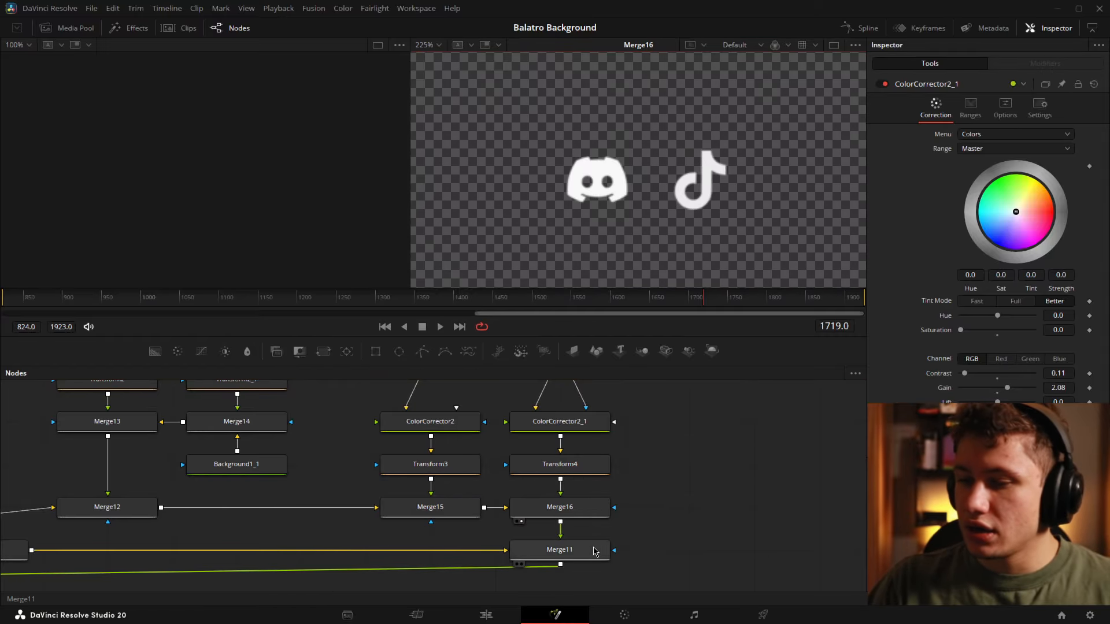
pyautogui.moveTo(595, 549); pyautogui.dragTo(681, 142)
pyautogui.scroll(-3, 681, 143)
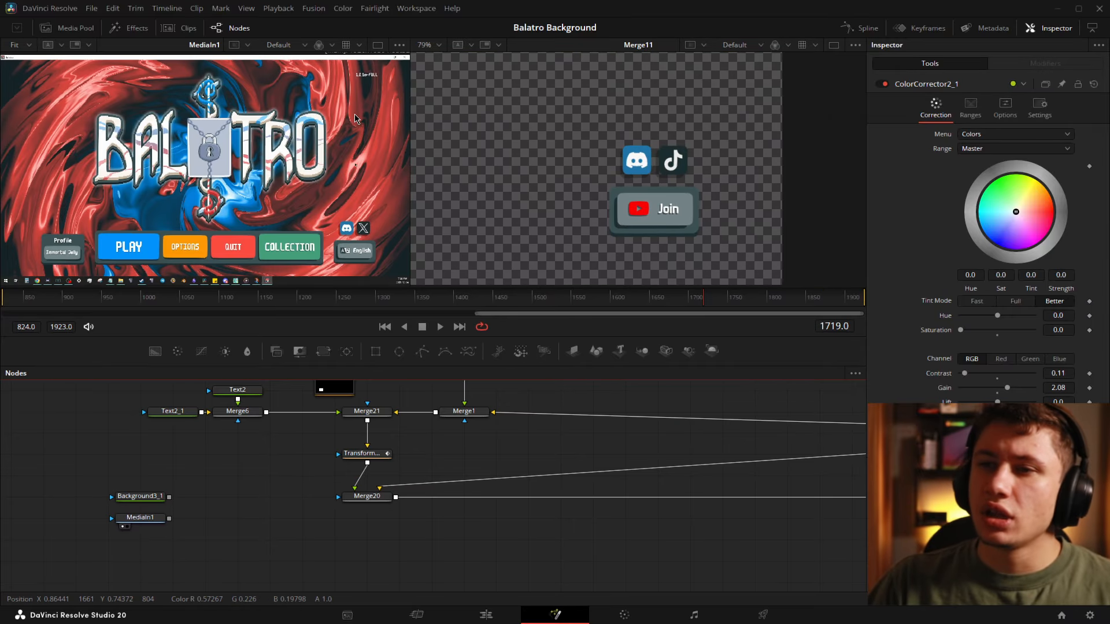
# Examine the version text on the reference title screen and locate the Text1 node chain that recreates it
pyautogui.scroll(5, 368, 92)
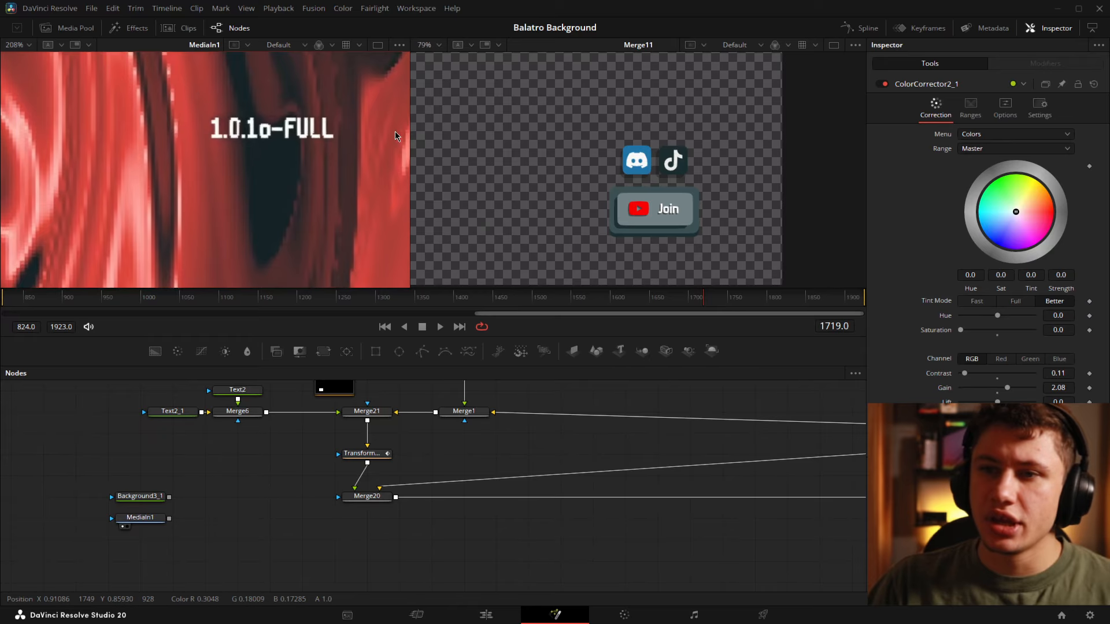
pyautogui.hotkey('ctrl', 'f')
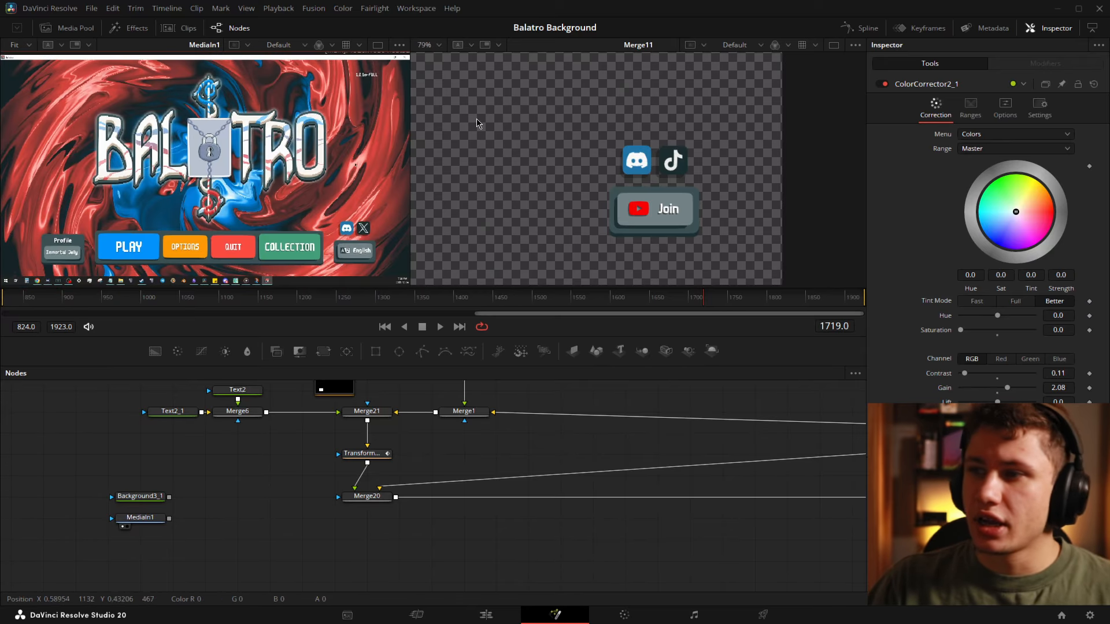
pyautogui.moveTo(651, 459); pyautogui.dragTo(339, 478)
pyautogui.scroll(-5, 338, 478)
pyautogui.moveTo(726, 444); pyautogui.dragTo(574, 448)
pyautogui.moveTo(625, 413); pyautogui.dragTo(788, 387)
pyautogui.moveTo(637, 512); pyautogui.dragTo(657, 403)
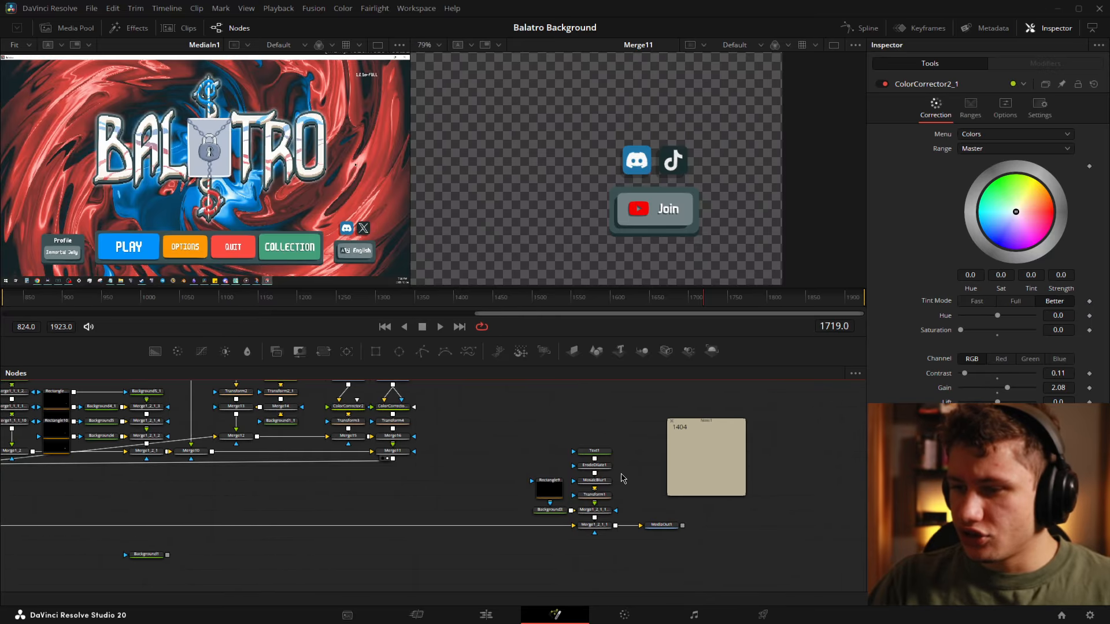
pyautogui.scroll(5, 629, 467)
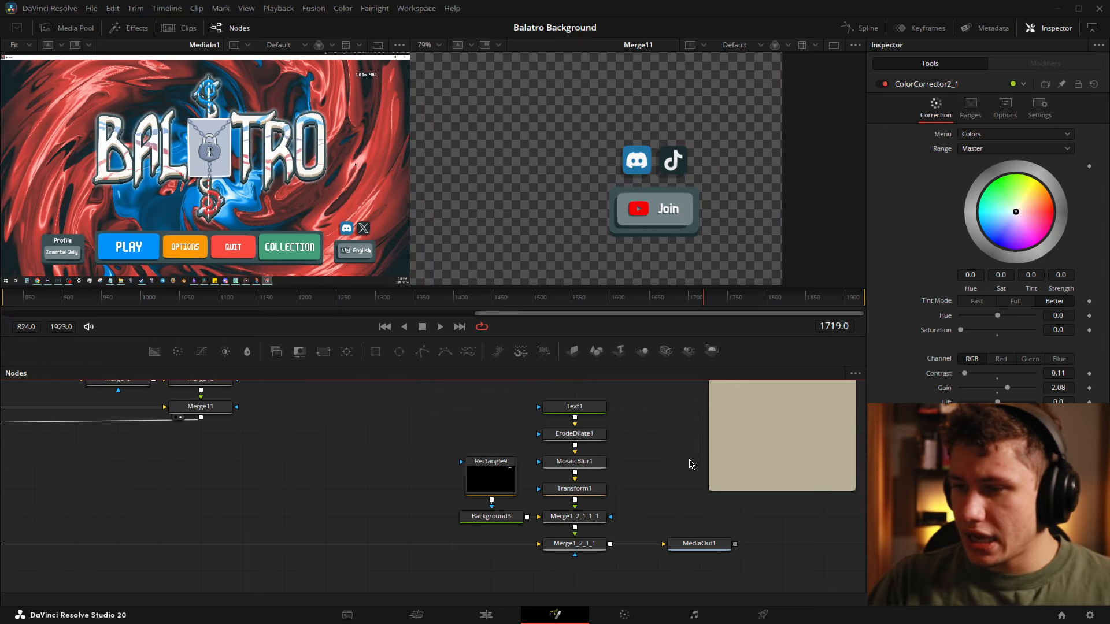
pyautogui.moveTo(682, 464); pyautogui.dragTo(658, 476)
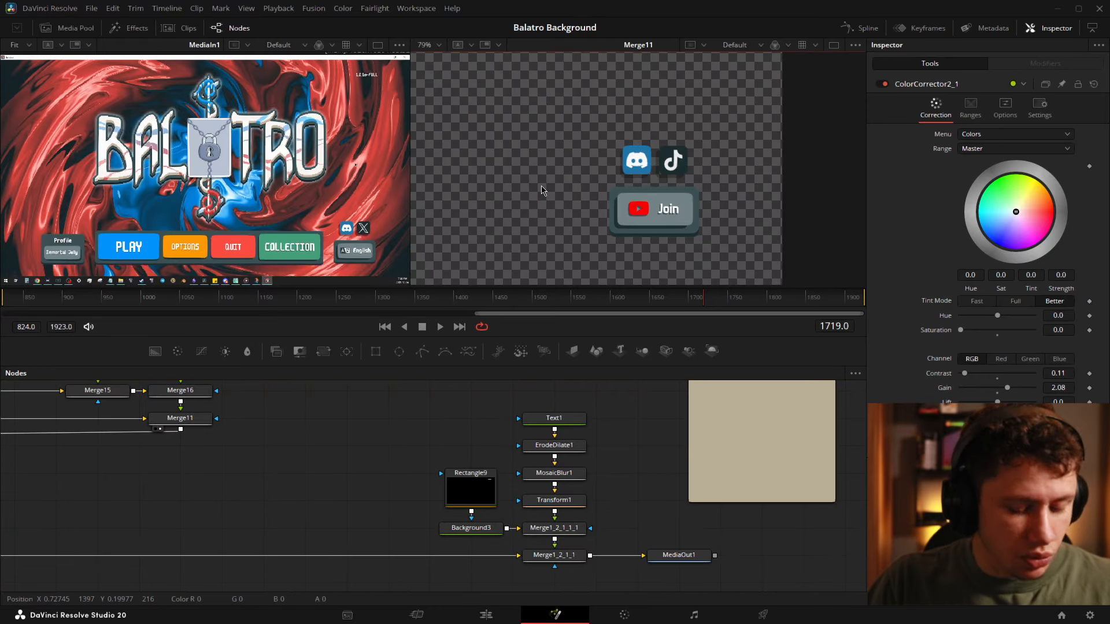
# Display the Text1 output and inspect its 20.1.3-STUDIO lettering and text settings at higher magnification
pyautogui.hotkey('ctrl', 'f')
pyautogui.click(545, 428)
pyautogui.moveTo(538, 425); pyautogui.dragTo(588, 227)
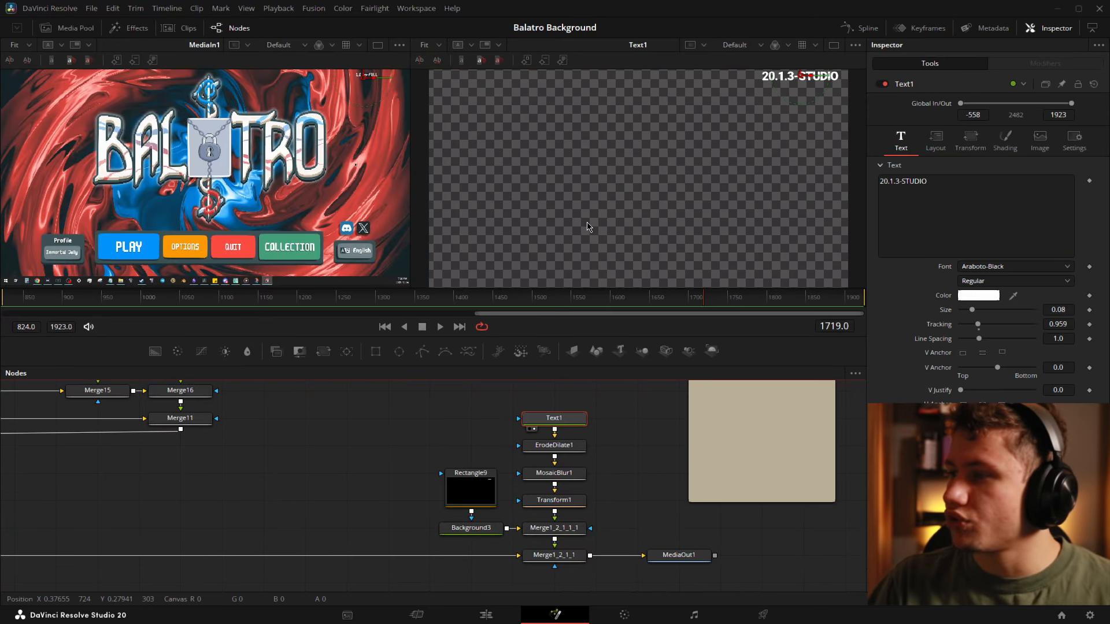
pyautogui.scroll(2, 659, 214)
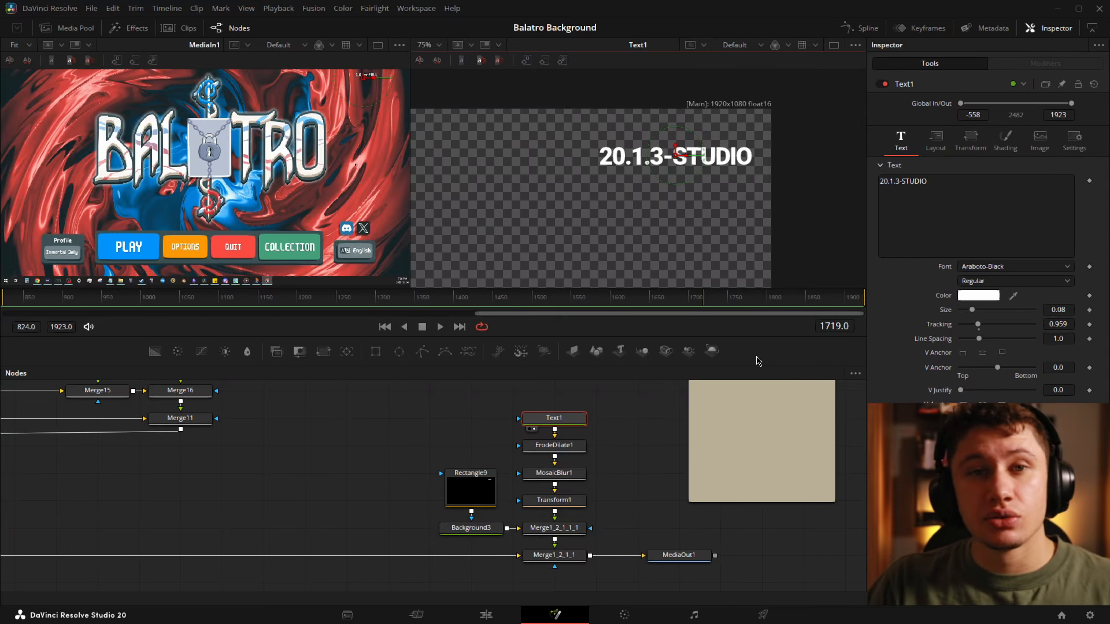
pyautogui.scroll(2, 726, 163)
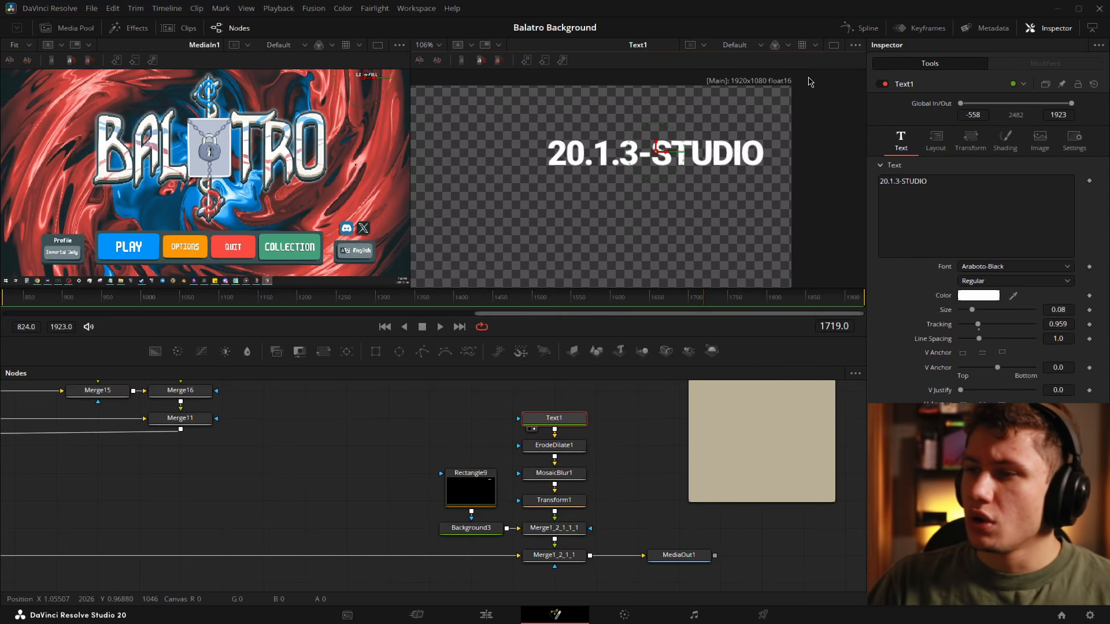
# Display ErodeDilate1, inspect its settings and compare its thinned lettering with the Text1 output
pyautogui.press('2')
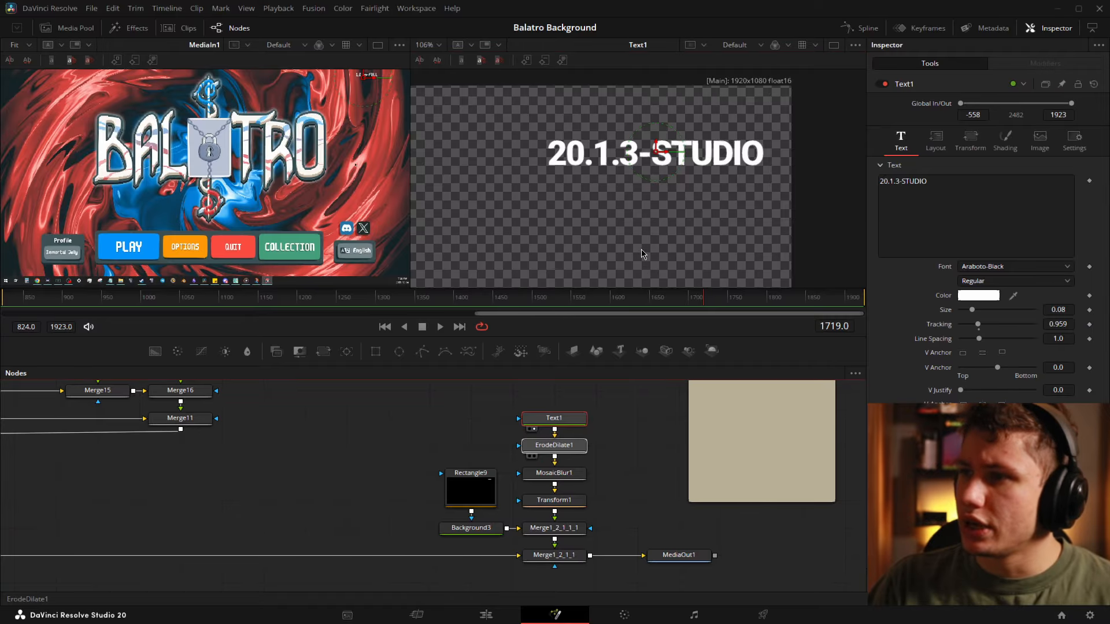
pyautogui.click(569, 448)
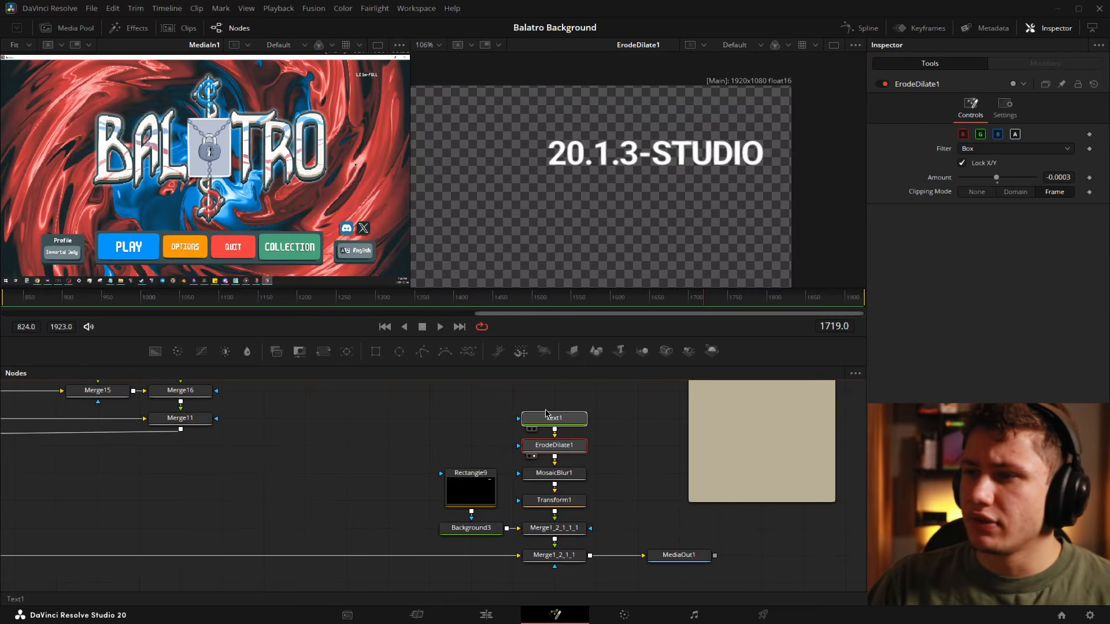
pyautogui.press('2')
pyautogui.press('2')
pyautogui.press('2')
# Display MosaicBlur1 with its settings and compare the pixelated version text with the reference's lettering at high magnification
pyautogui.moveTo(573, 476); pyautogui.dragTo(661, 185)
pyautogui.click(570, 472)
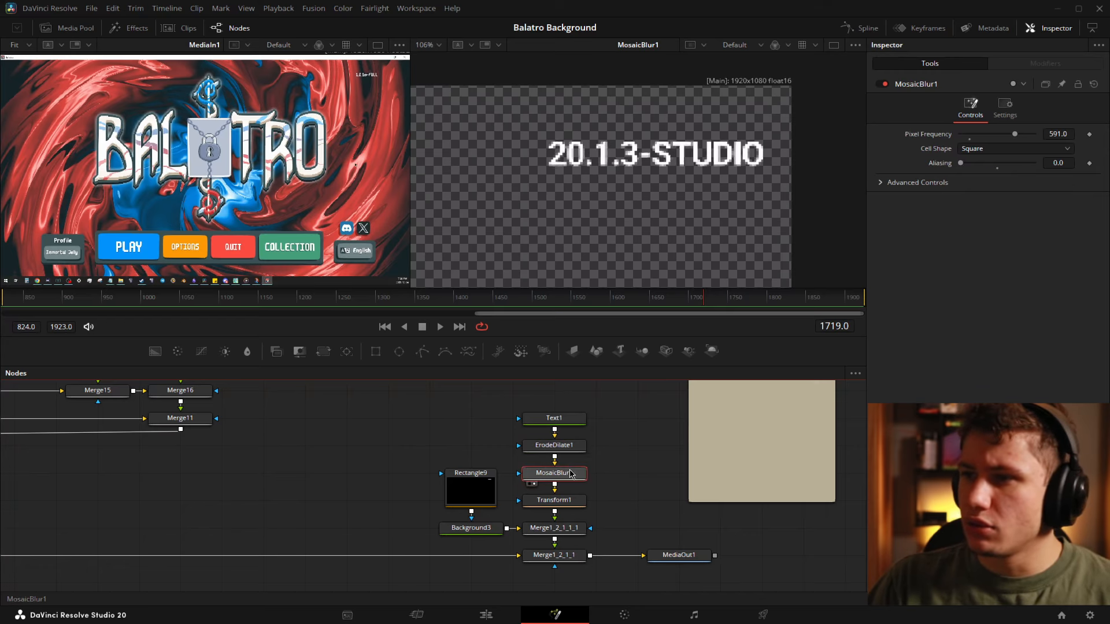
pyautogui.scroll(5, 285, 164)
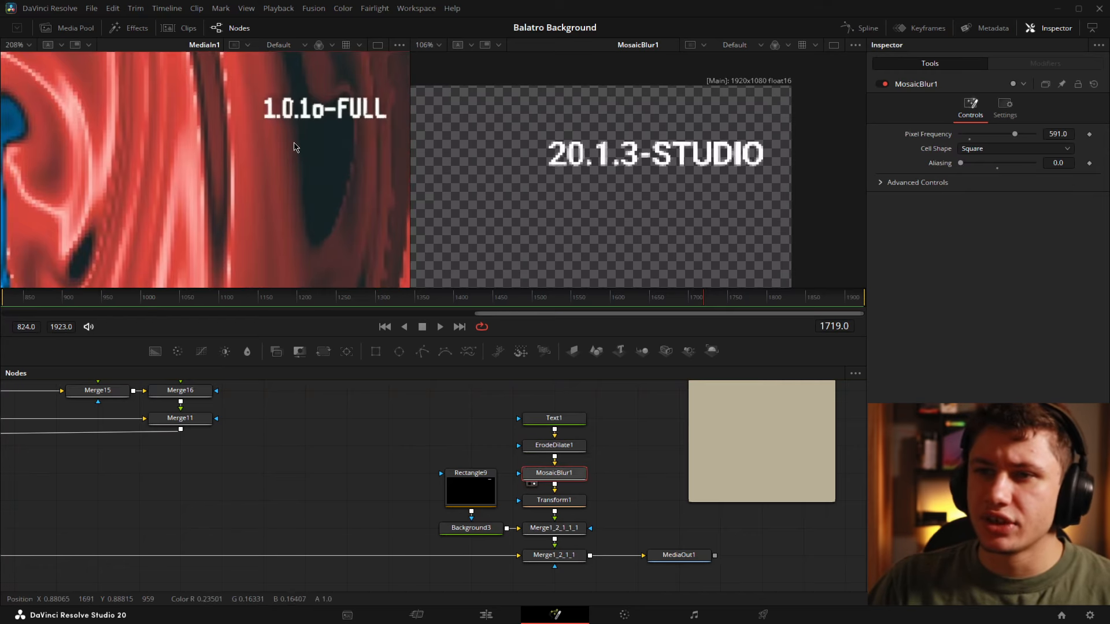
pyautogui.scroll(3, 249, 179)
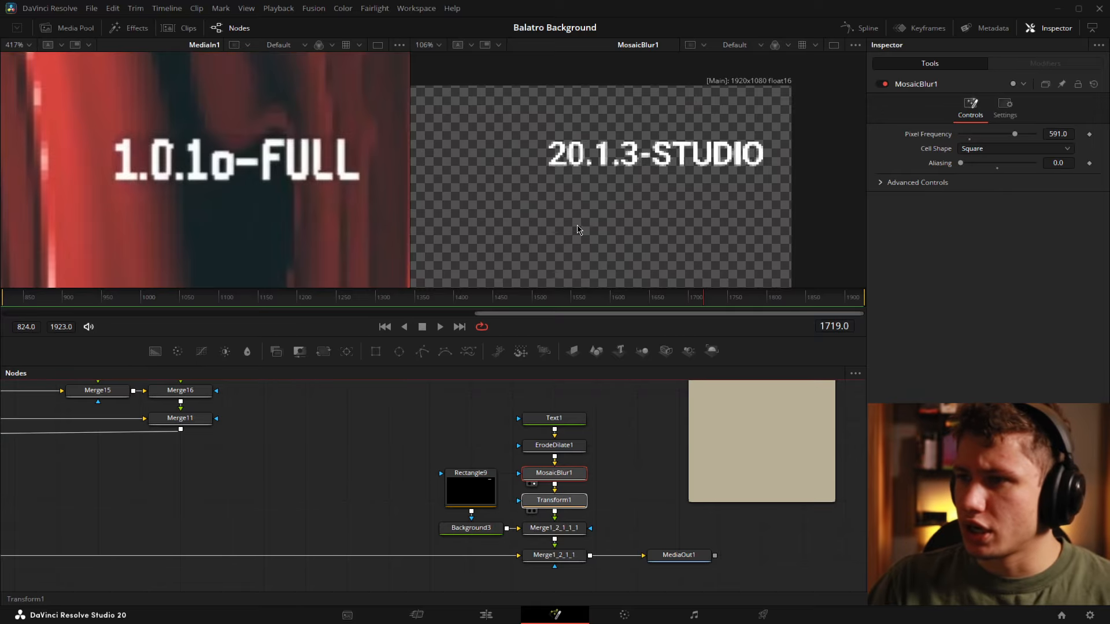
# Display the scaled version text from Transform1 and examine its Merge1_2_1_1_1 composite up close against the reference
pyautogui.click(534, 512)
pyautogui.moveTo(484, 480); pyautogui.dragTo(504, 452)
pyautogui.scroll(1, 288, 130)
pyautogui.scroll(-2, 266, 145)
pyautogui.scroll(-2, 259, 158)
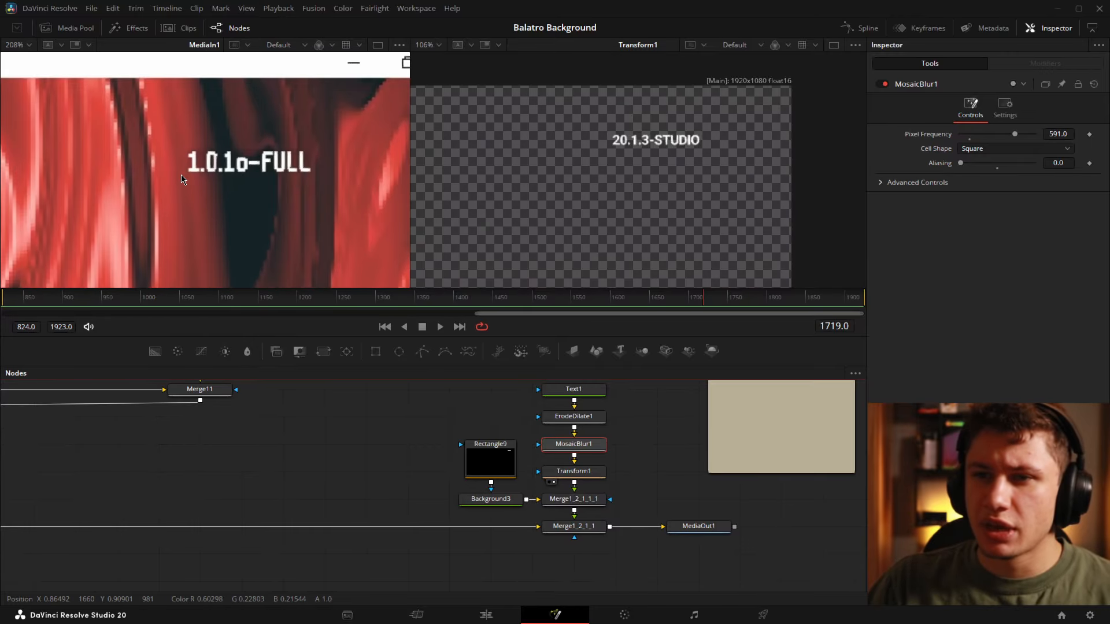
pyautogui.moveTo(580, 500); pyautogui.dragTo(663, 116)
pyautogui.scroll(5, 667, 141)
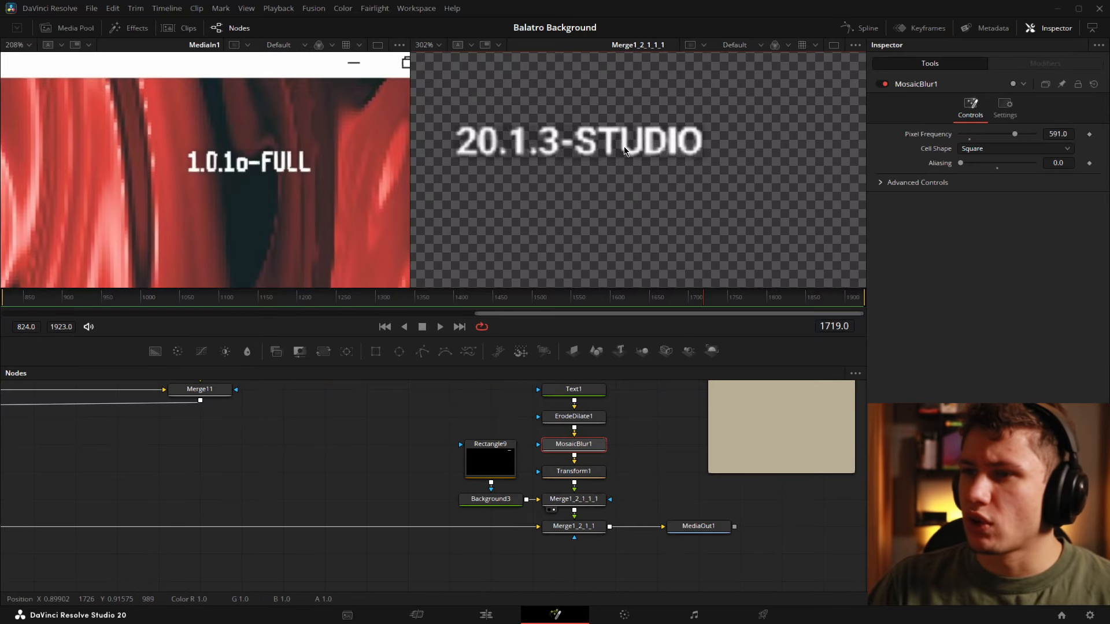
# Inspect the color settings of Background3 and the Rectangle9 mask that shape the faint box behind the version text
pyautogui.moveTo(489, 506); pyautogui.dragTo(552, 196)
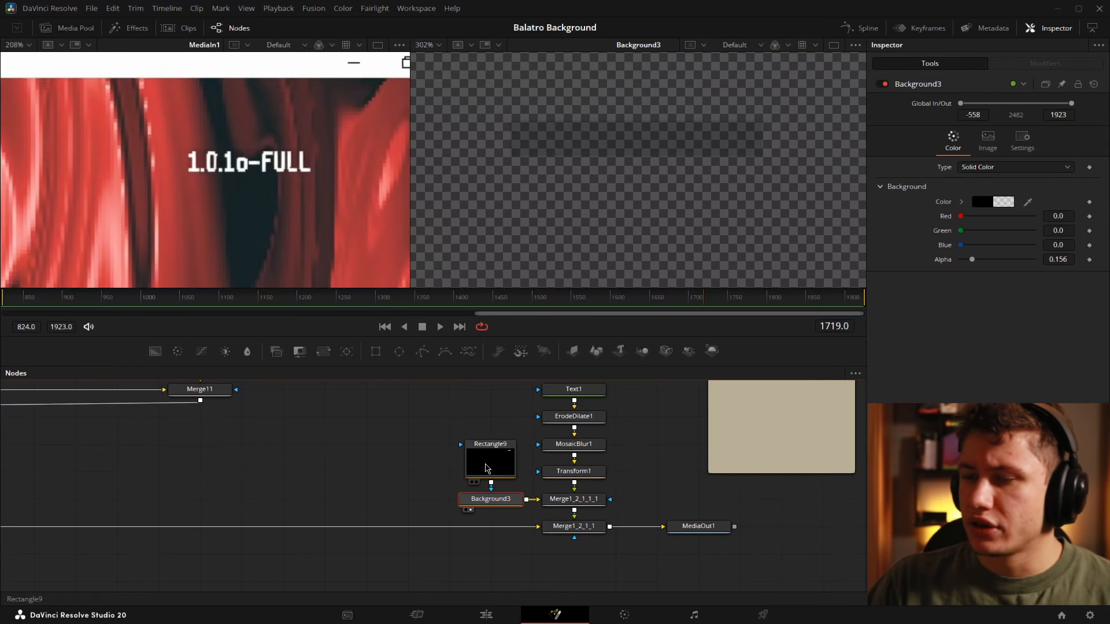
pyautogui.click(483, 457)
pyautogui.moveTo(689, 463); pyautogui.dragTo(604, 423)
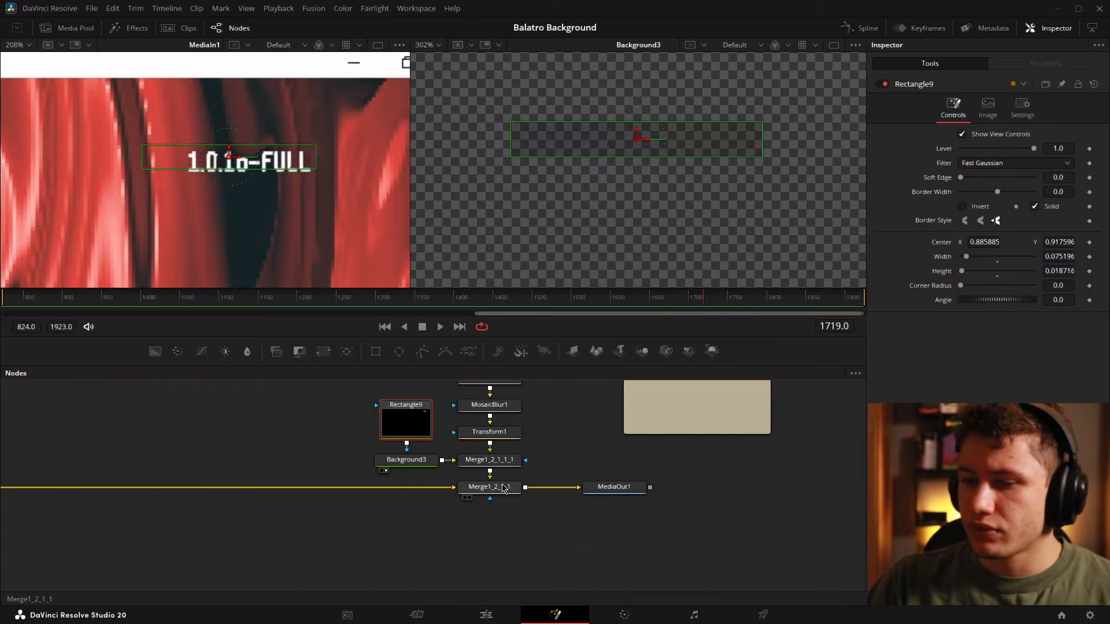
# Display the whole Merge1_2_1_1 output to review the assembled buttons, icons and version text
pyautogui.moveTo(500, 487); pyautogui.dragTo(604, 188)
pyautogui.hotkey('ctrl', 'f')
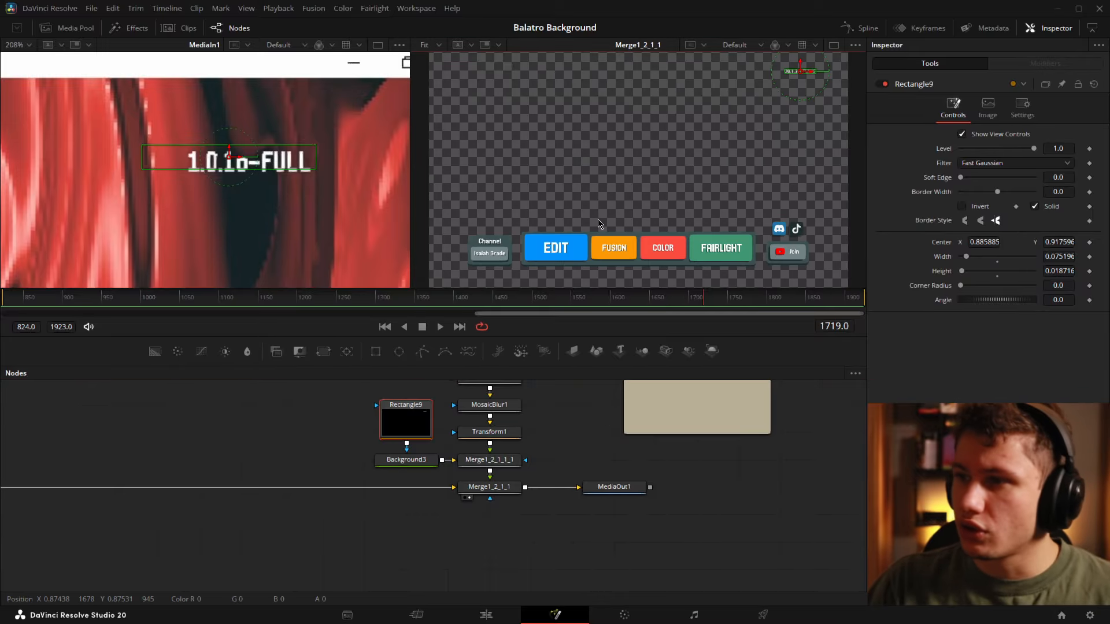
pyautogui.click(726, 538)
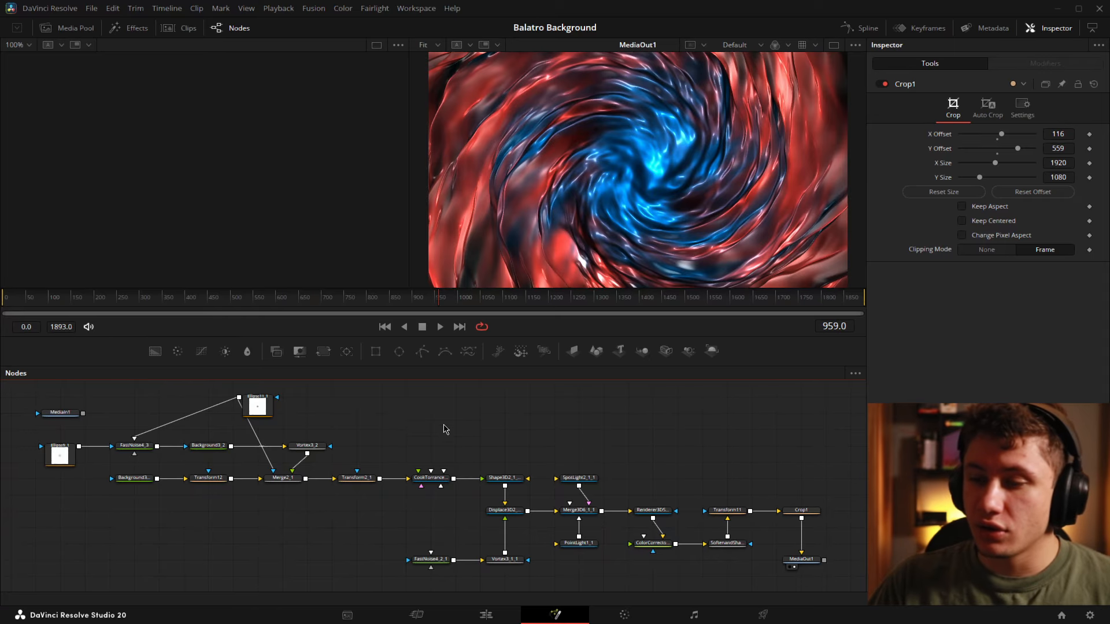
# Select the shading, 3D, lighting and output nodes of the swirl background composition, from CookTorrance to MediaOut1
pyautogui.moveTo(399, 420); pyautogui.dragTo(843, 587)
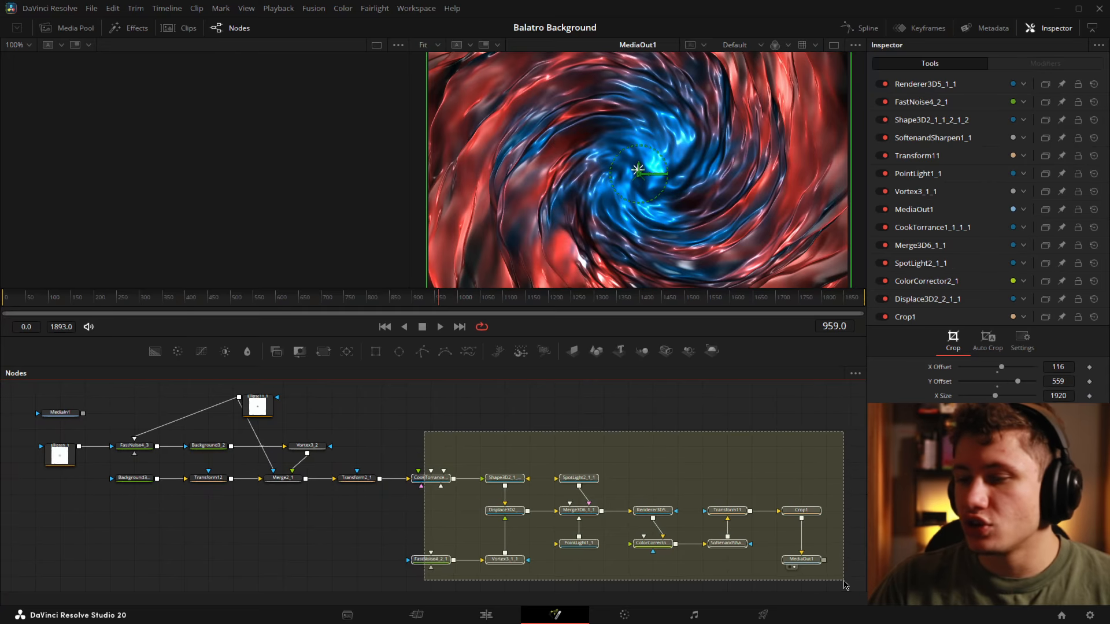
pyautogui.moveTo(367, 426); pyautogui.dragTo(476, 440)
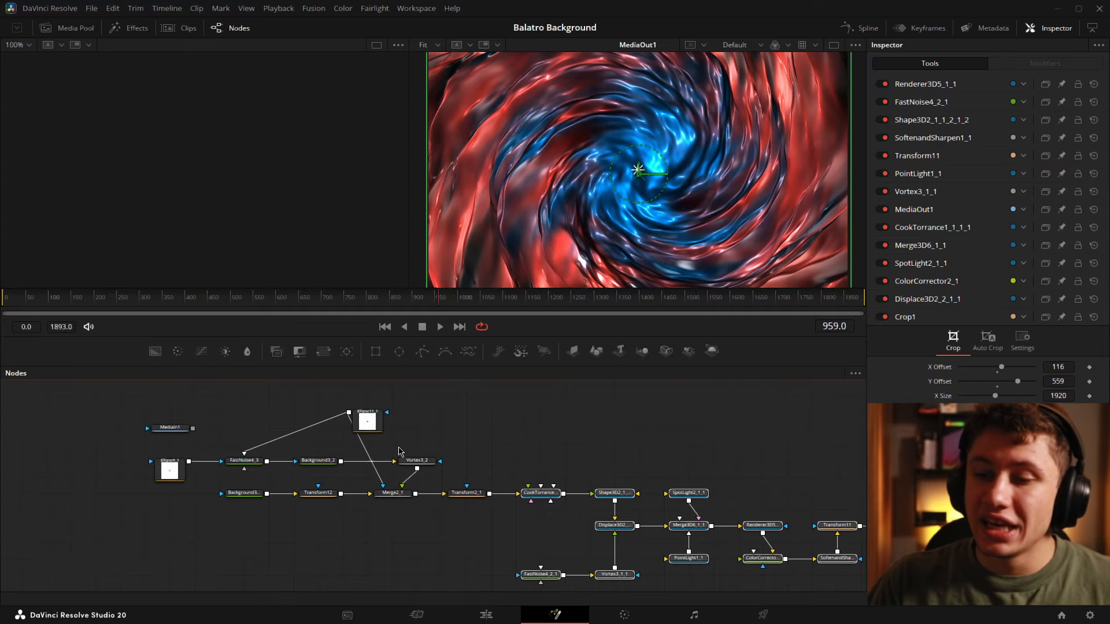
pyautogui.scroll(2, 383, 451)
pyautogui.moveTo(255, 456); pyautogui.dragTo(386, 462)
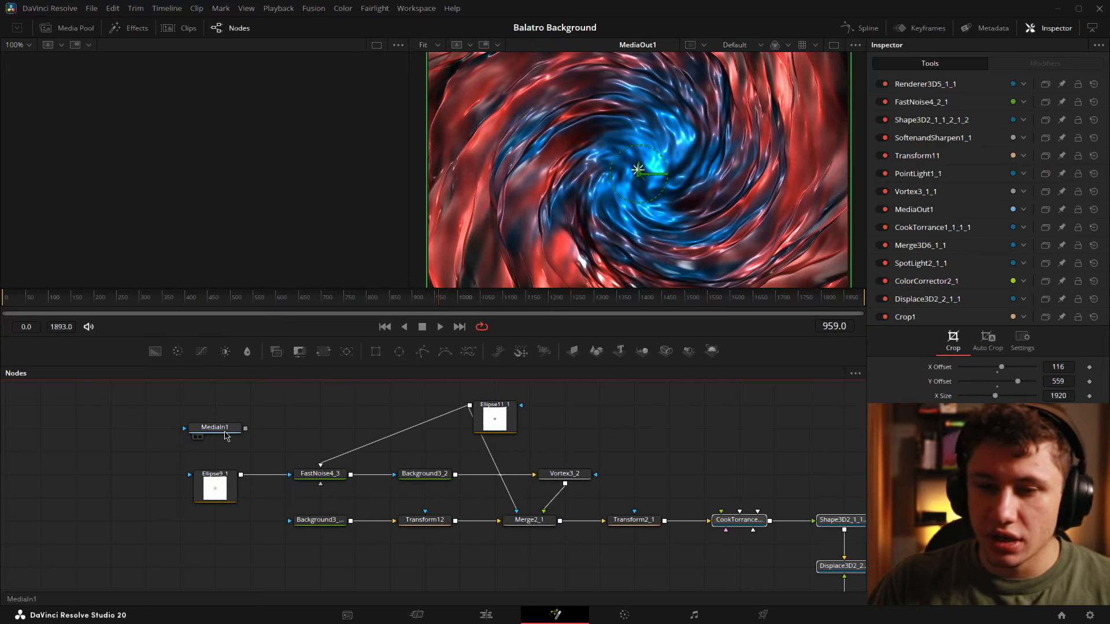
# Display the MediaIn1 reference beside the FastNoise4_3 output and inspect the noise node's settings
pyautogui.moveTo(224, 430); pyautogui.dragTo(179, 231)
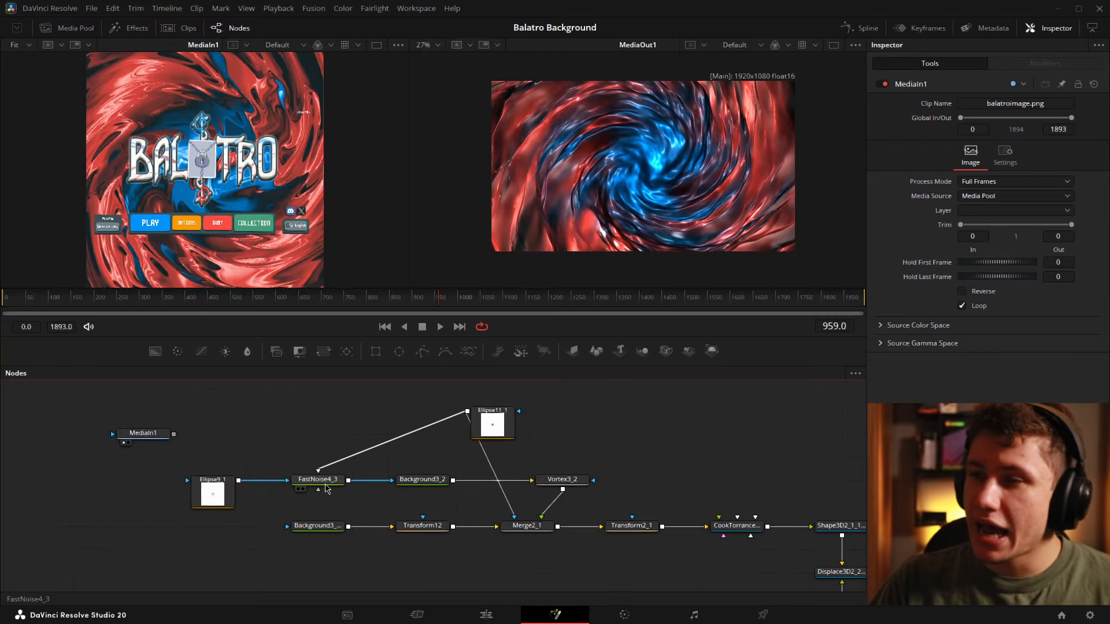
pyautogui.click(325, 485)
pyautogui.press('2')
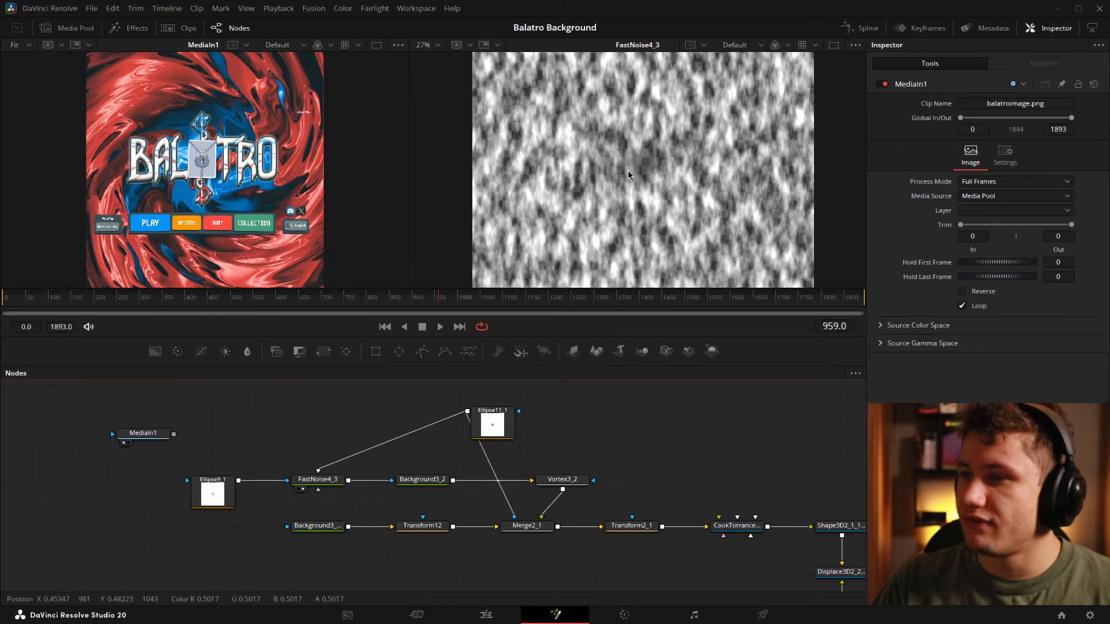
pyautogui.click(317, 479)
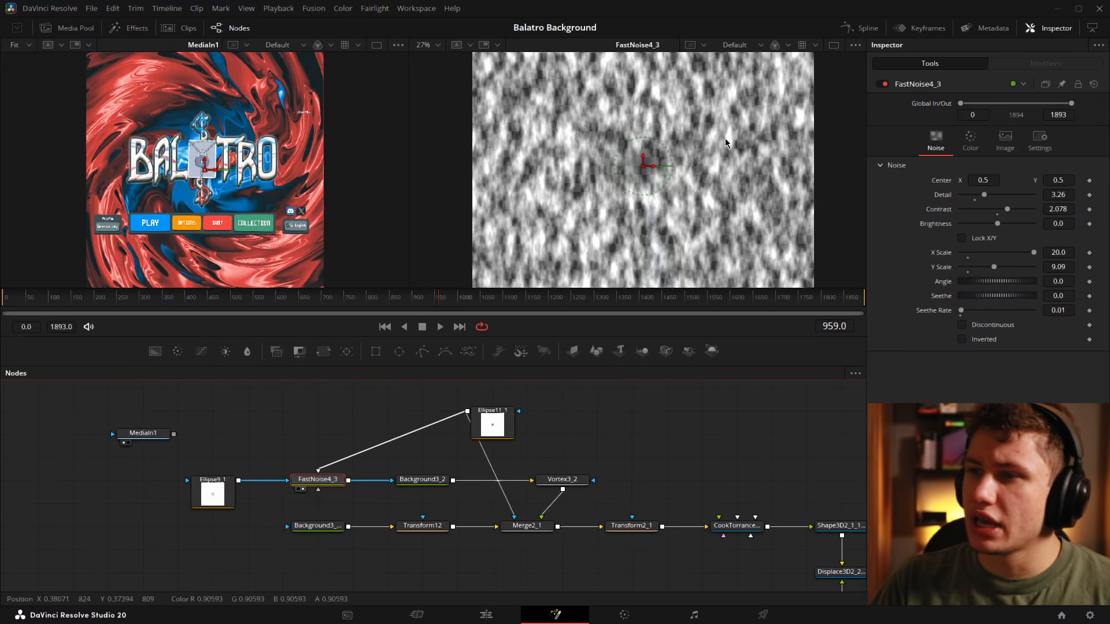
# Inspect the Ellipse9_1 mask settings and examine its area in the FastNoise4_3 output up close
pyautogui.click(212, 494)
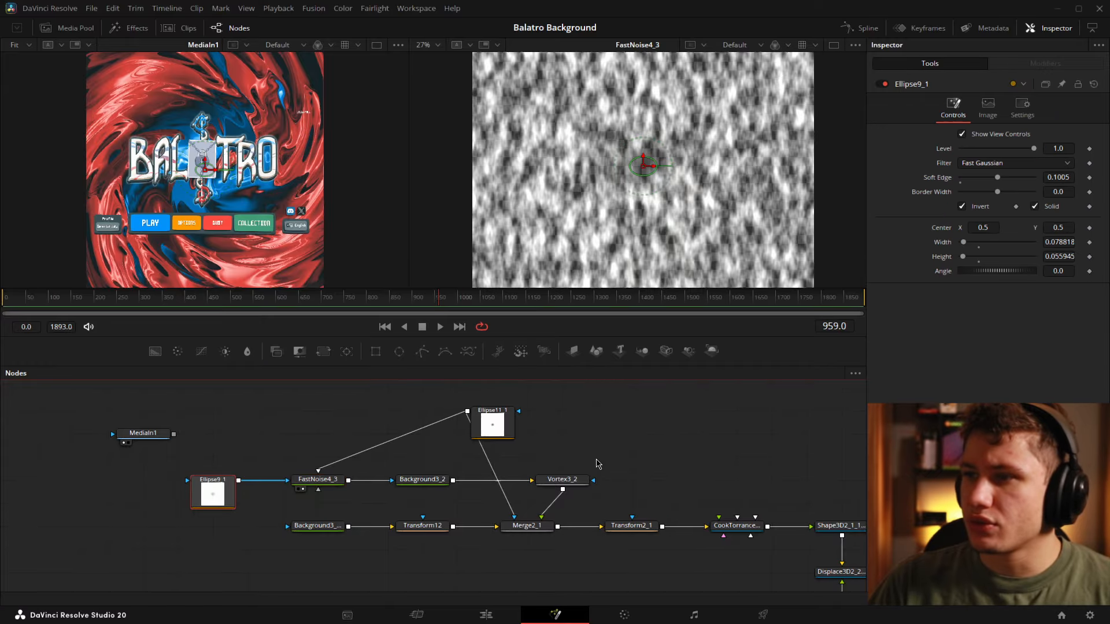
pyautogui.scroll(2, 583, 222)
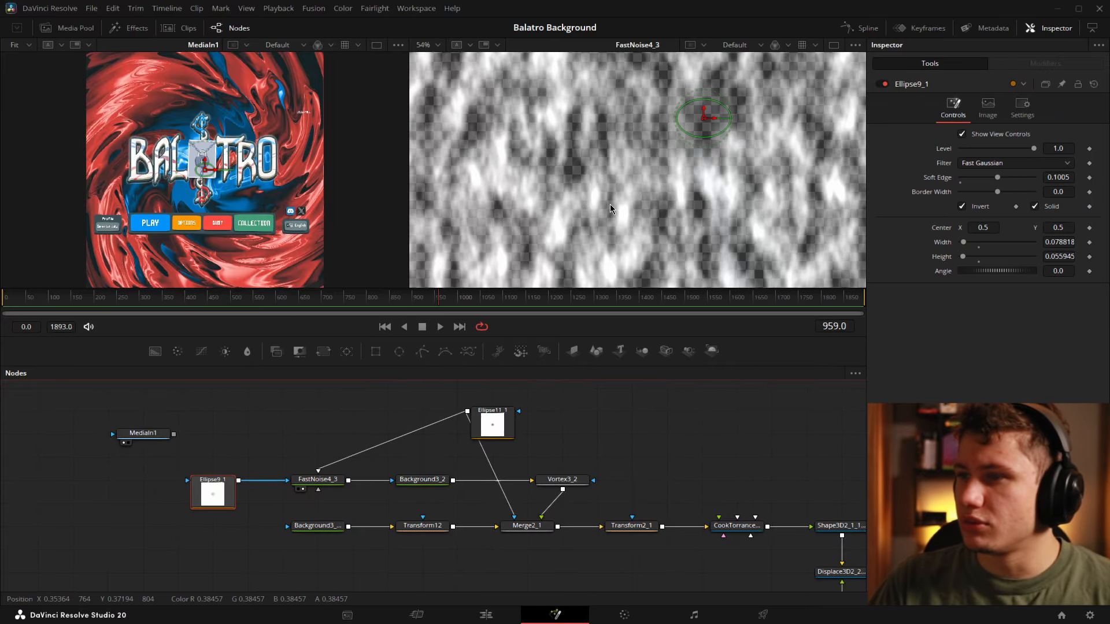
pyautogui.hotkey('ctrl', 'f')
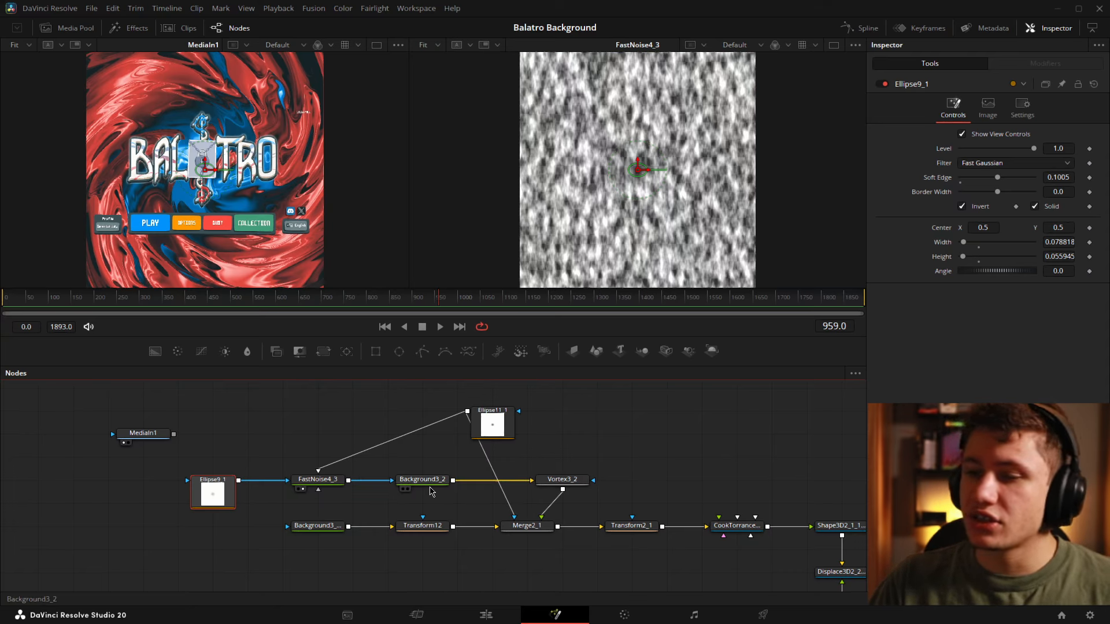
# Inspect the radial gradient settings of Background3_2 and display its noise-masked output
pyautogui.click(431, 489)
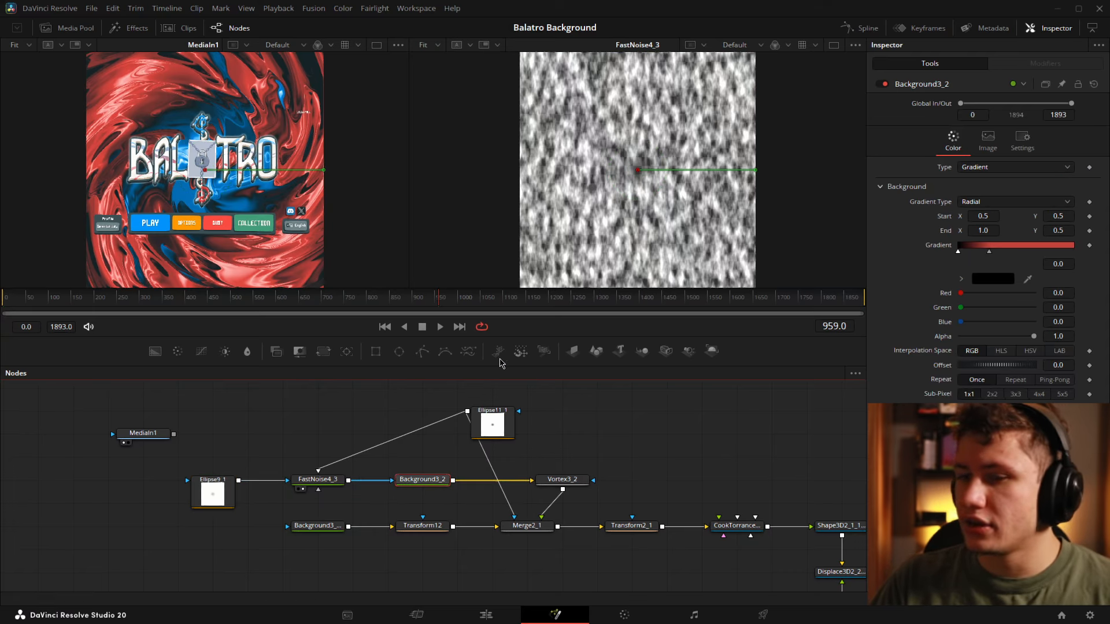
pyautogui.press('2')
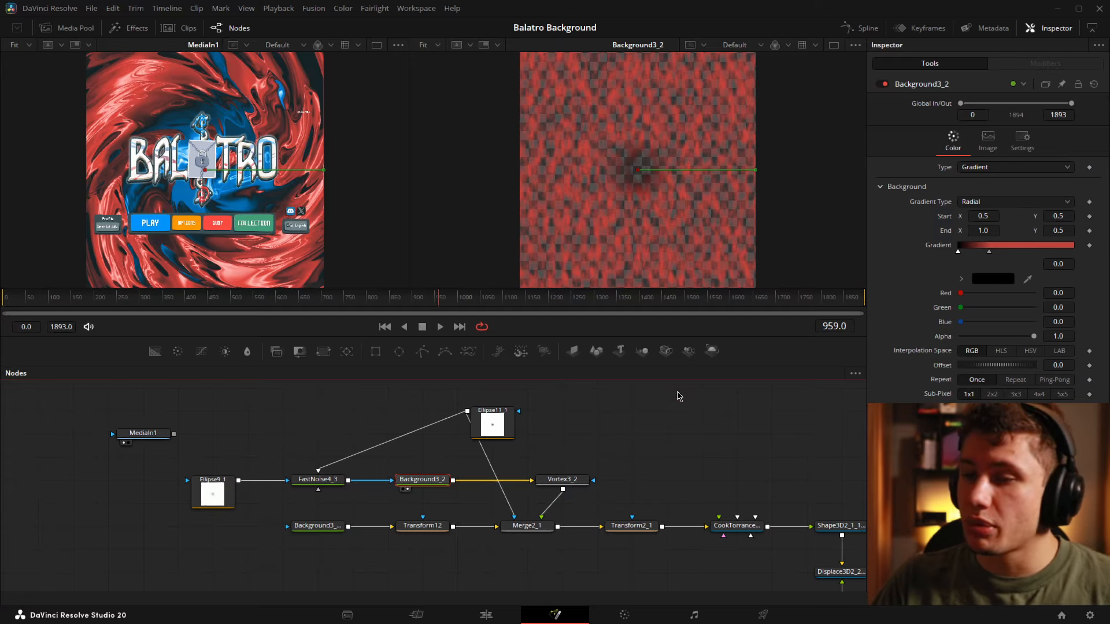
pyautogui.click(628, 441)
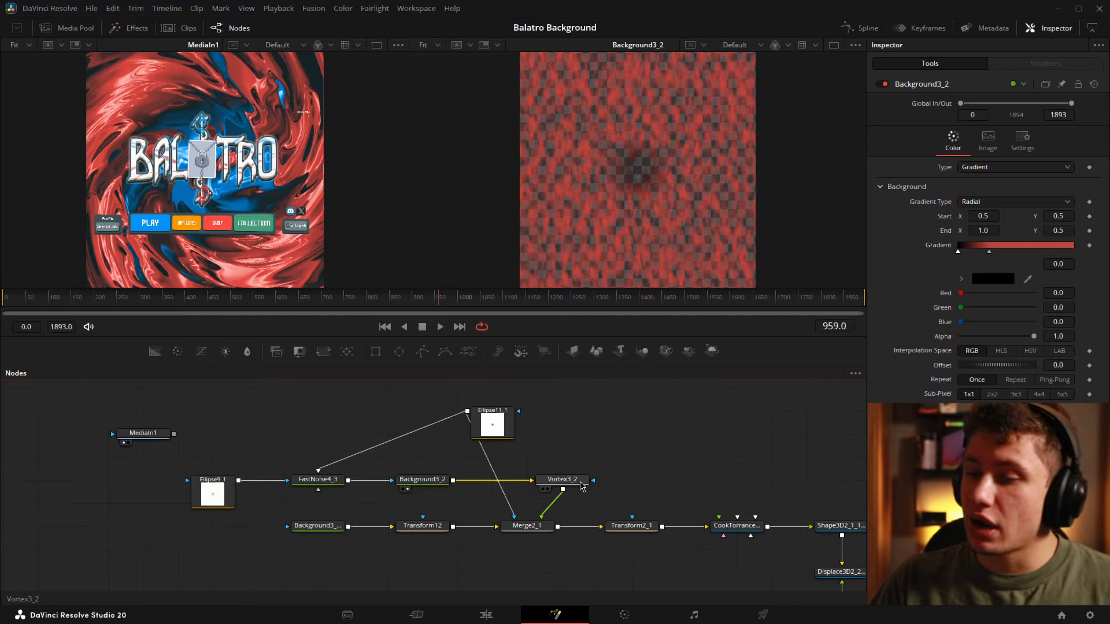
# Display the Vortex3_2 output and inspect its size, angle, power and swirl settings
pyautogui.click(580, 481)
pyautogui.press('2')
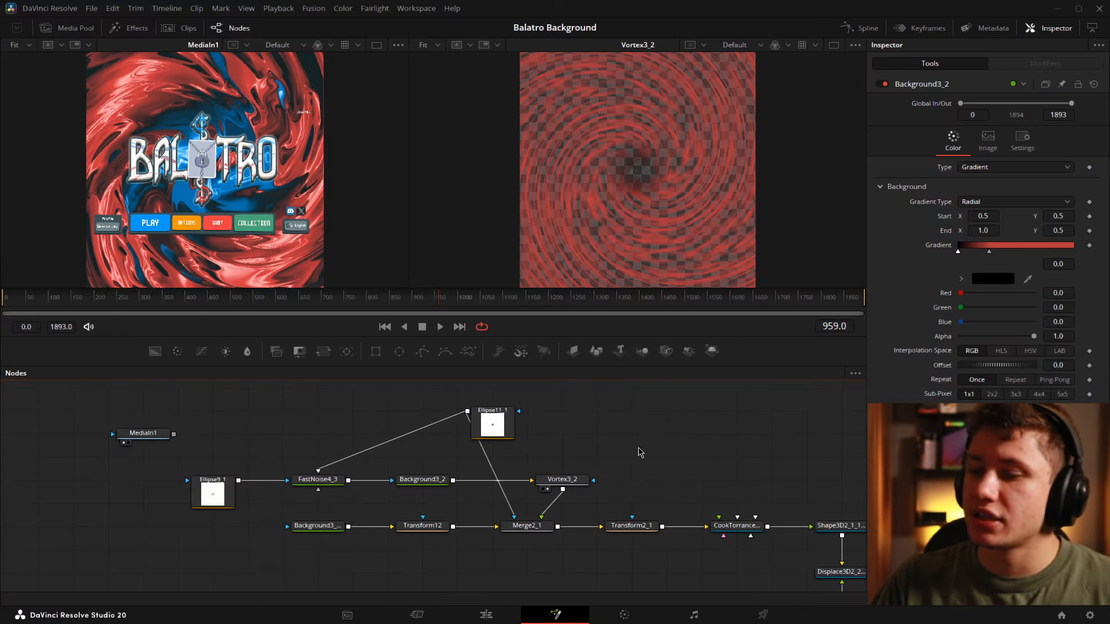
pyautogui.click(561, 479)
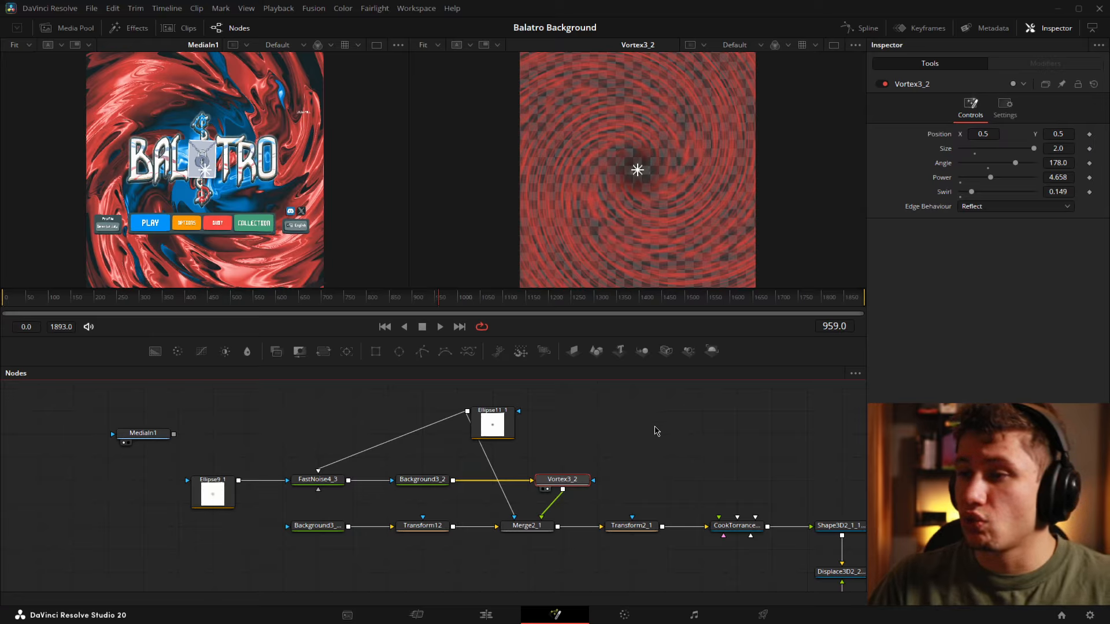
pyautogui.click(654, 431)
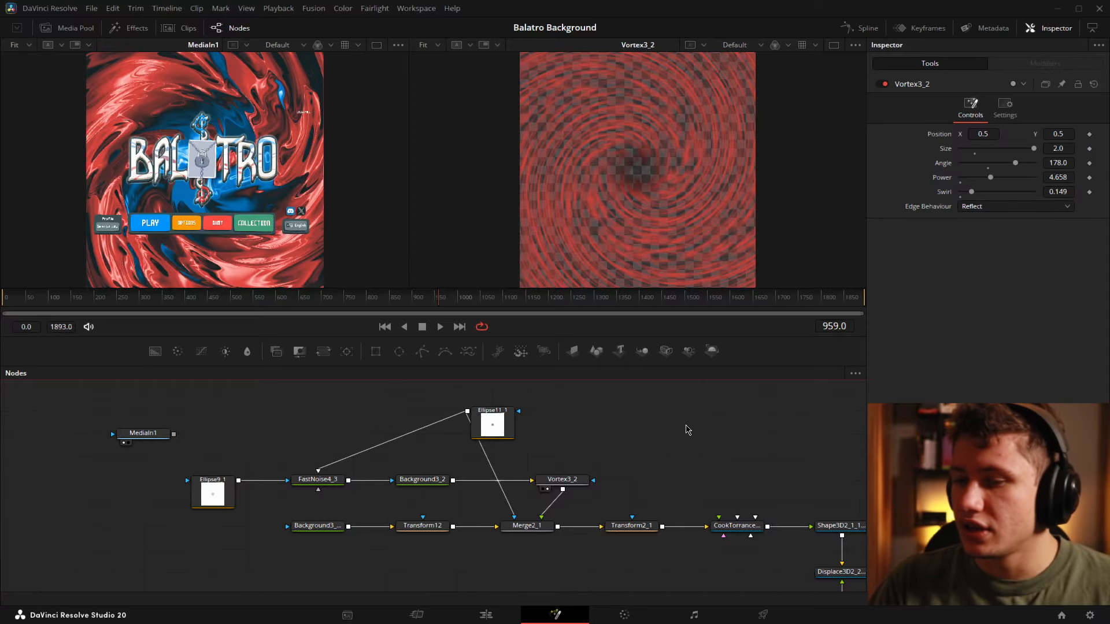
# Inspect the blue radial gradient of Background3_1_3 and display it before and after Transform12
pyautogui.moveTo(711, 429); pyautogui.dragTo(672, 418)
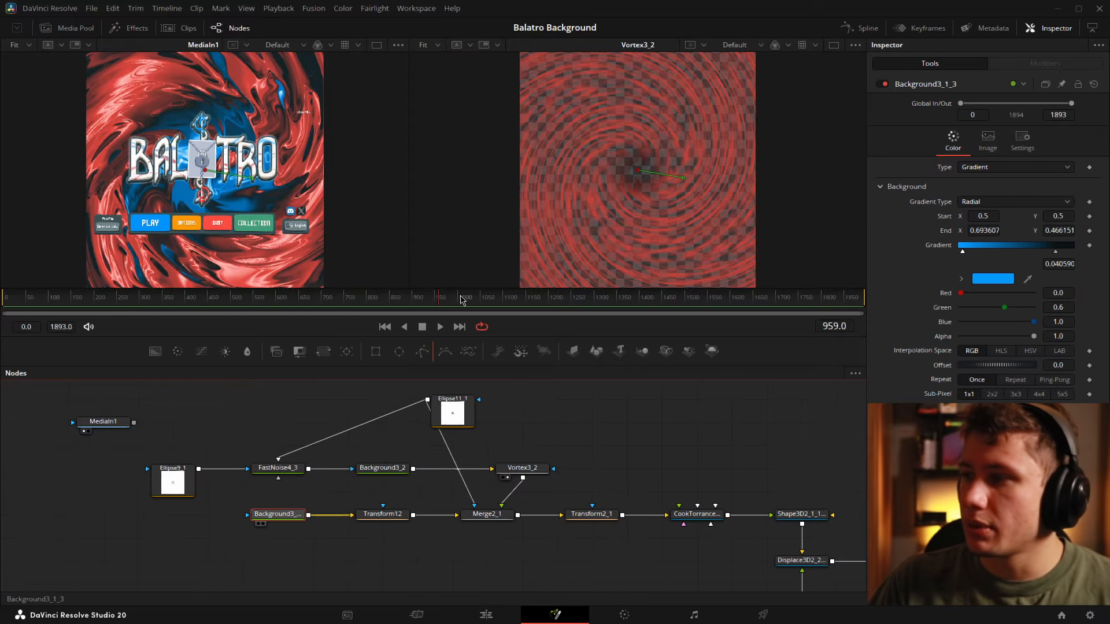
pyautogui.press('2')
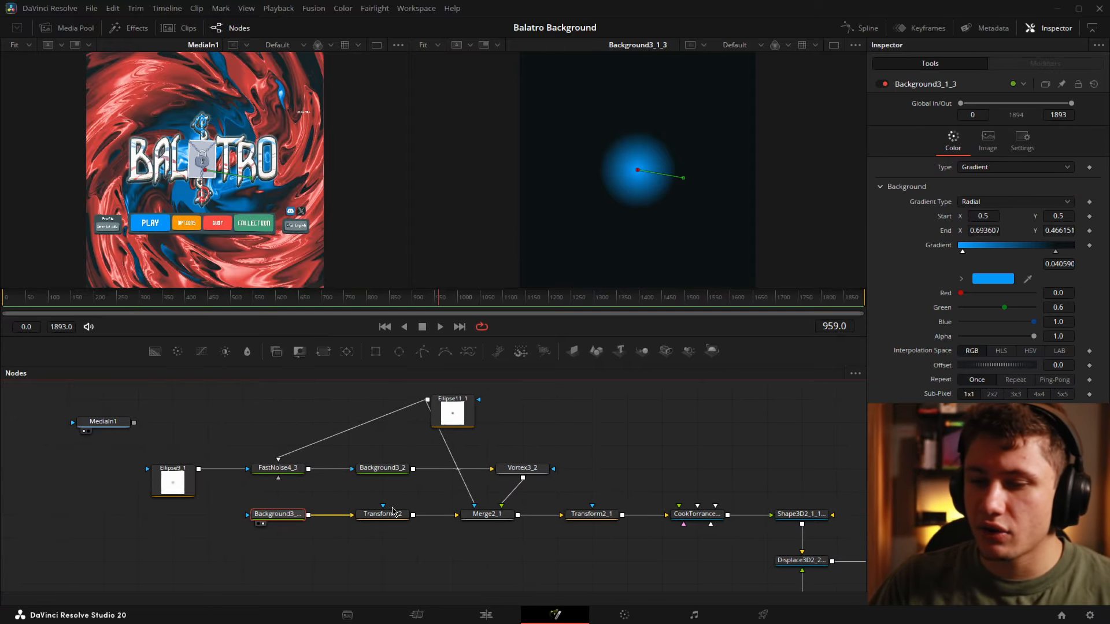
pyautogui.press('2')
pyautogui.click(664, 435)
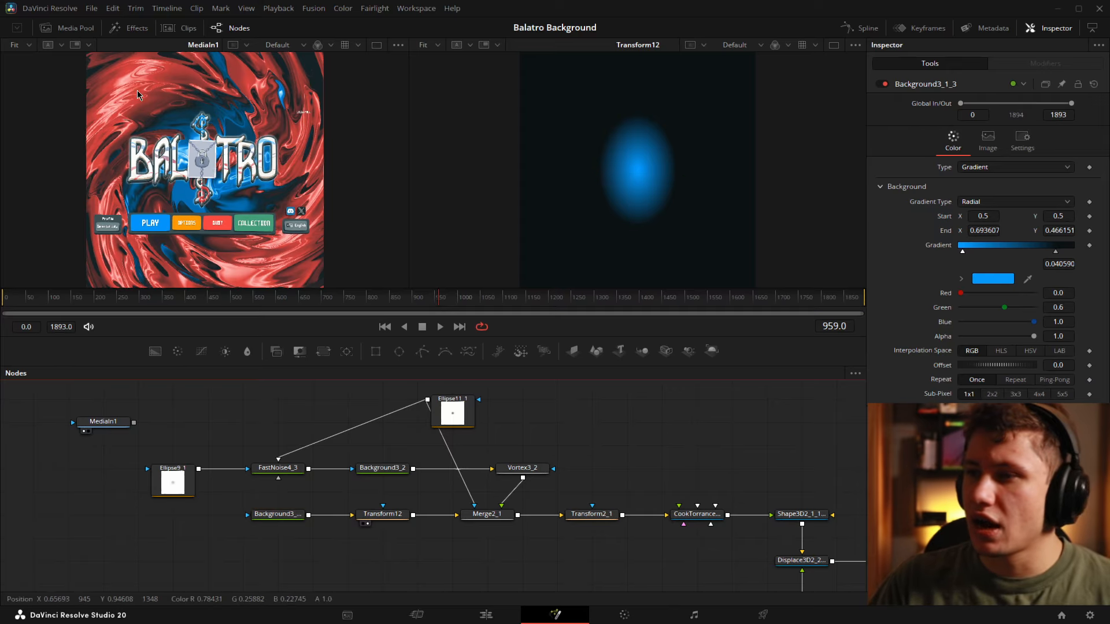
# Display the Merge2_1 composite and examine its center up close along with the Ellipse11_1 and Ellipse9_1 mask settings
pyautogui.click(503, 516)
pyautogui.press('2')
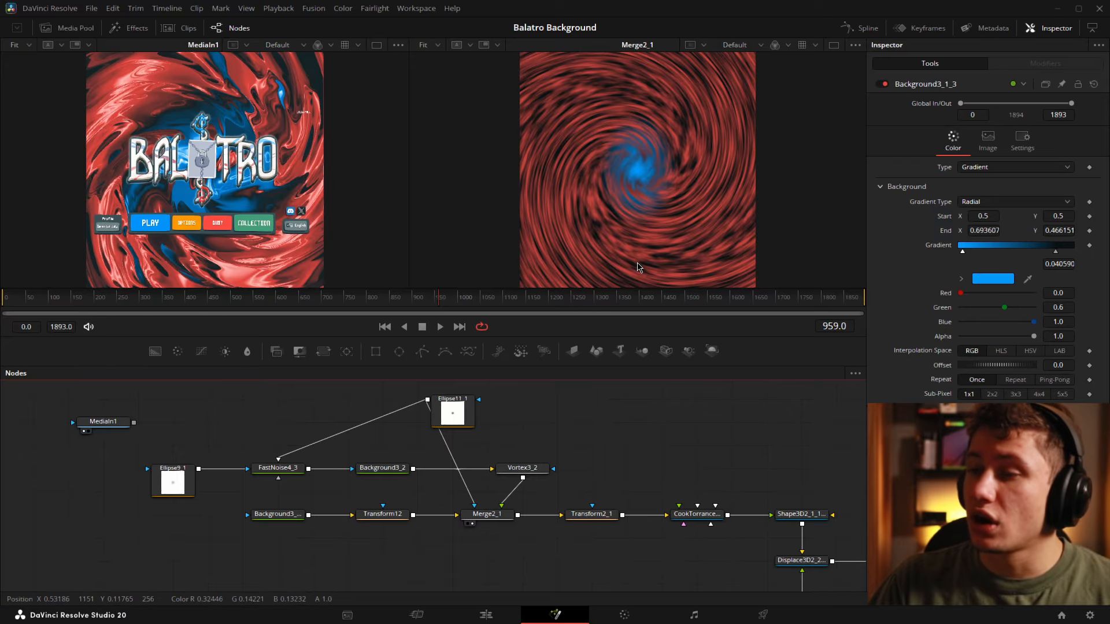
pyautogui.click(454, 419)
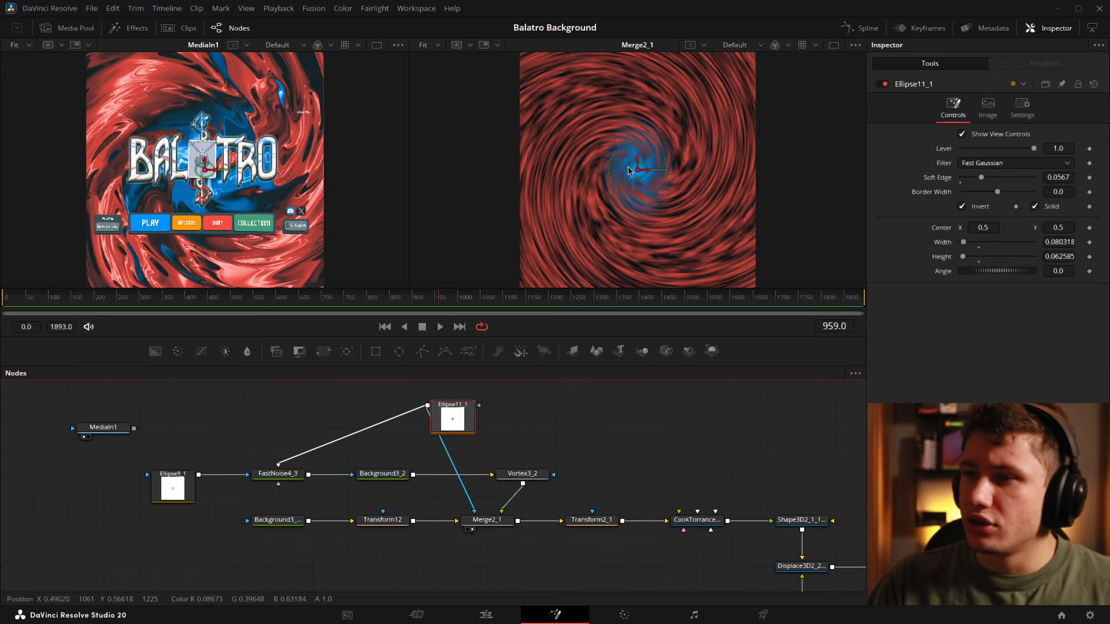
pyautogui.scroll(1, 629, 170)
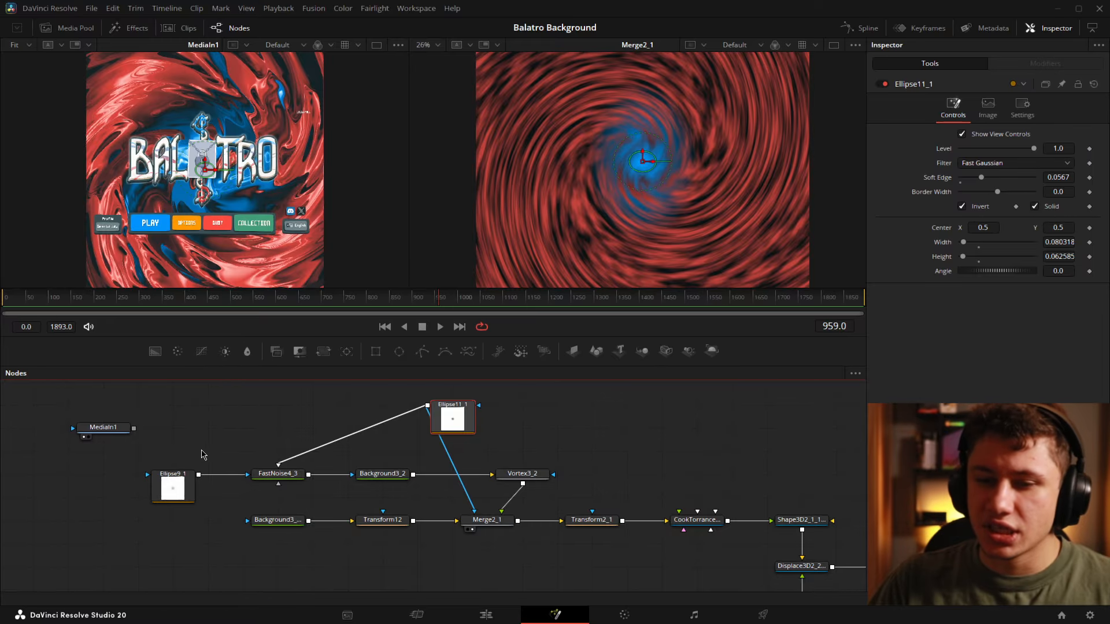
pyautogui.click(173, 488)
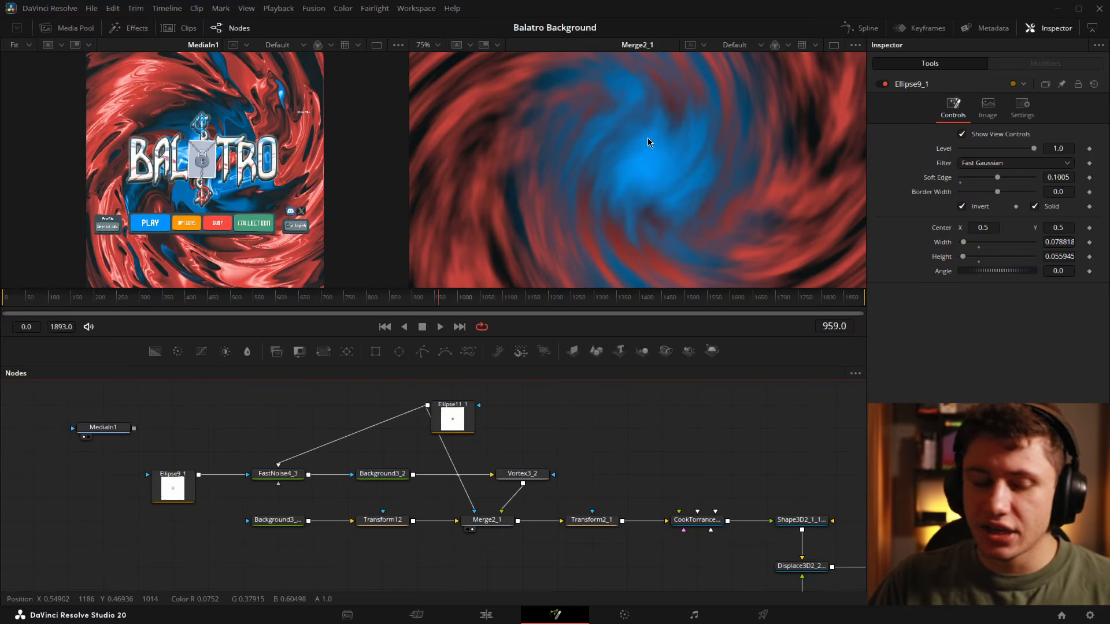
pyautogui.hotkey('ctrl', 'f')
# Display the Transform2_1 output, and examine the CookTorrance1_1_1_1 material preview under a different light direction
pyautogui.moveTo(530, 508); pyautogui.dragTo(678, 145)
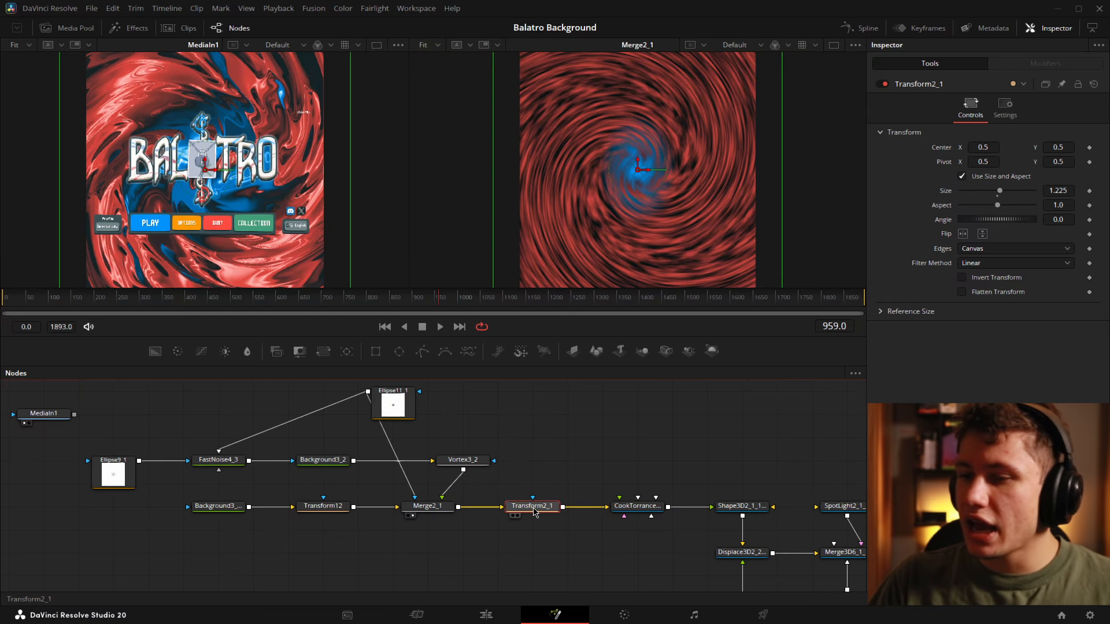
pyautogui.click(631, 414)
pyautogui.moveTo(706, 422); pyautogui.dragTo(607, 417)
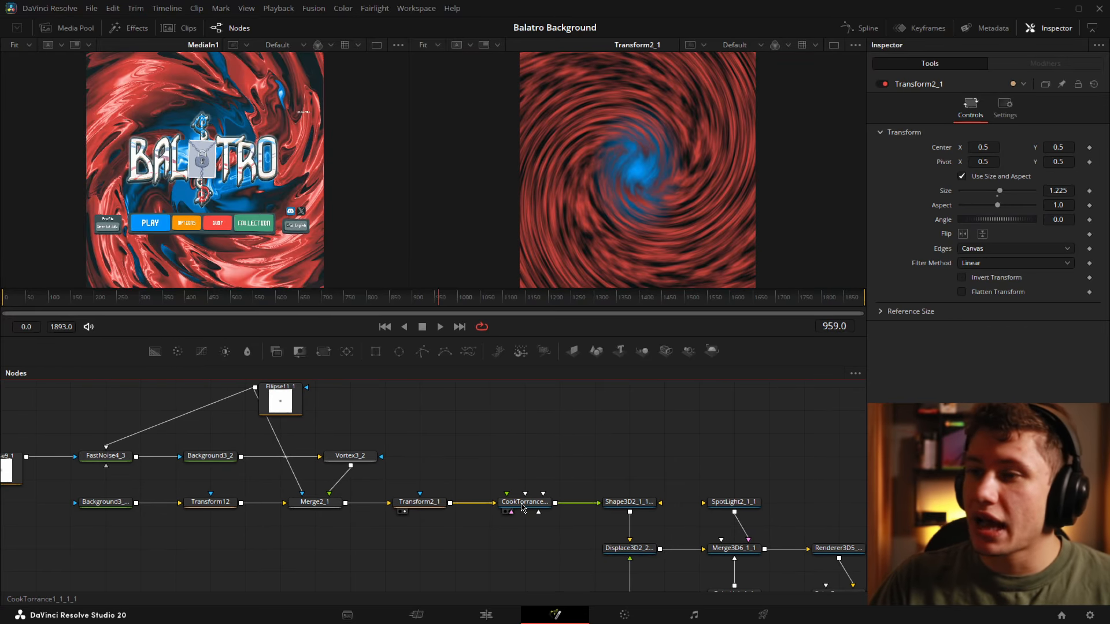
pyautogui.moveTo(528, 507); pyautogui.dragTo(648, 53)
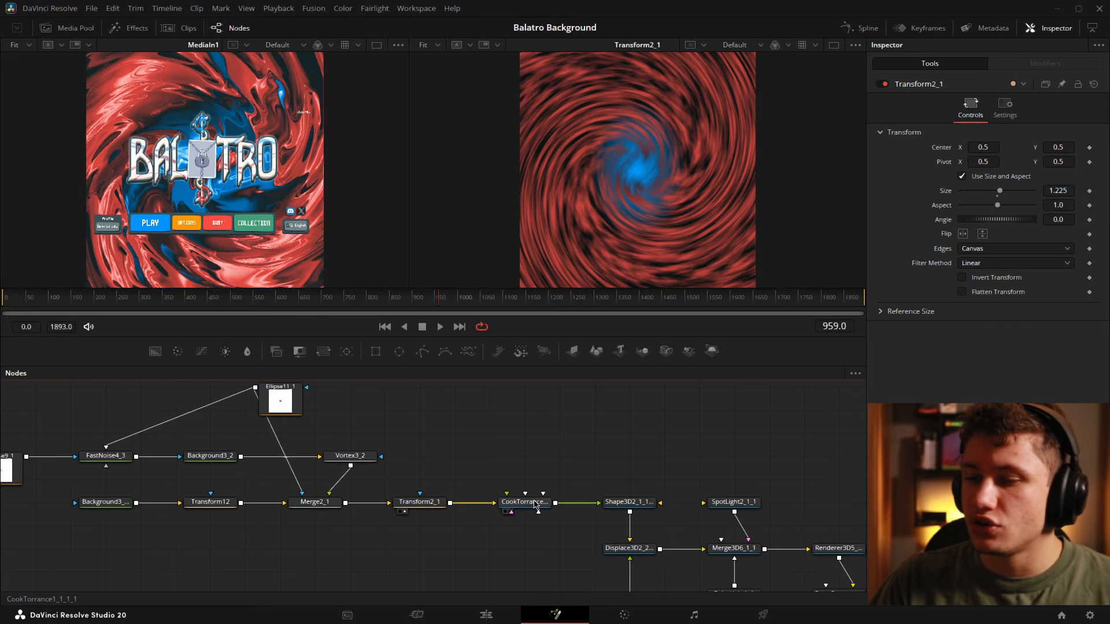
pyautogui.moveTo(527, 505); pyautogui.dragTo(616, 273)
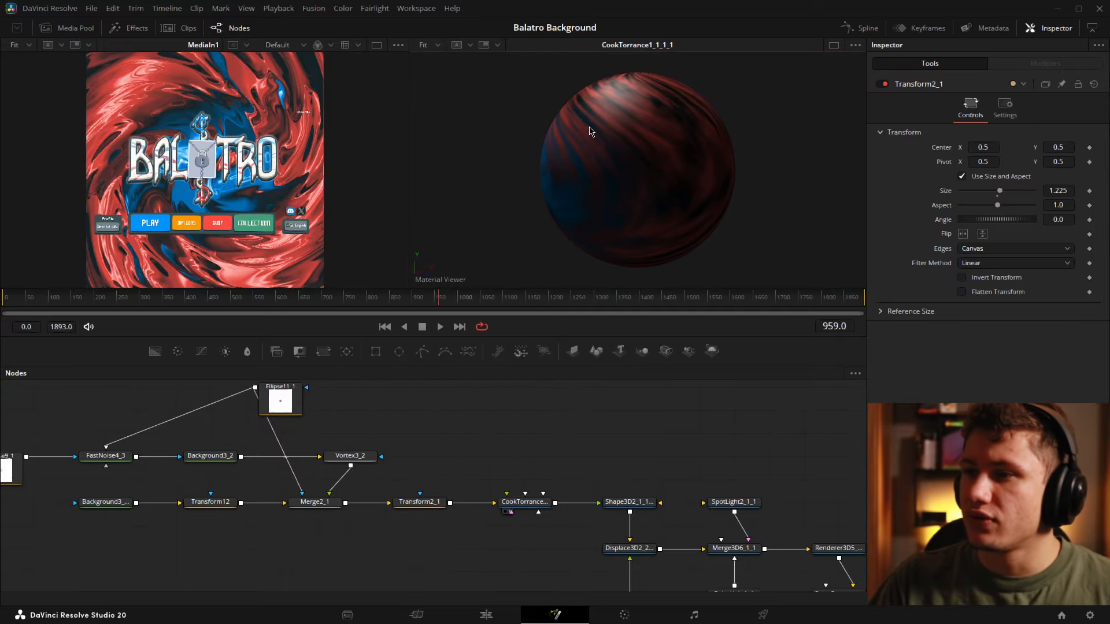
pyautogui.moveTo(606, 132); pyautogui.dragTo(624, 221)
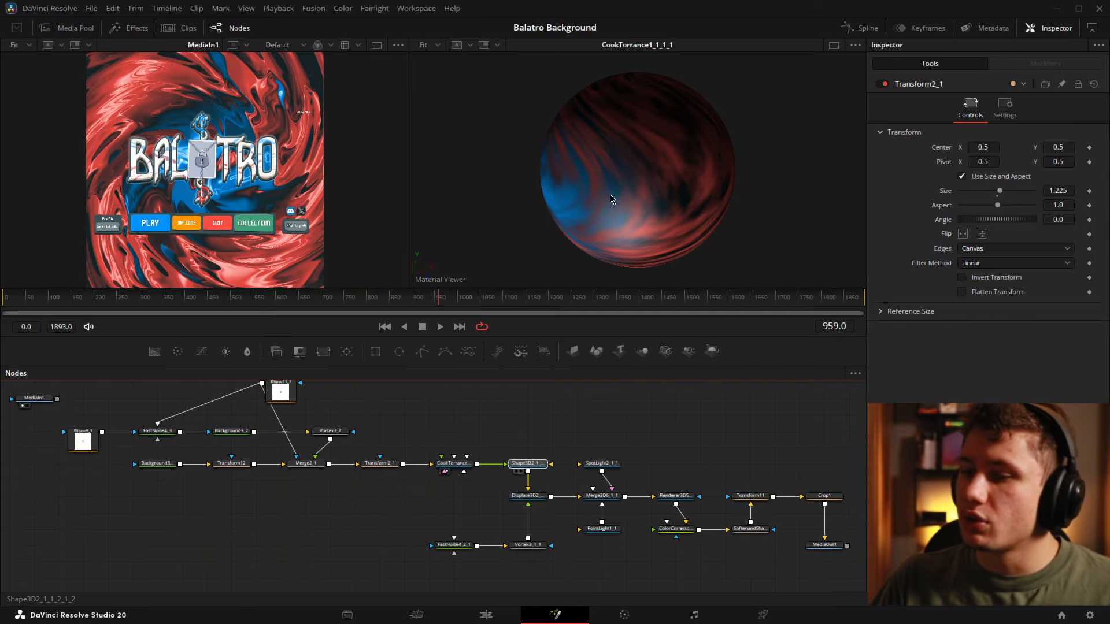
# Display the Shape3D2 plane, its Displace3D2_2_1_1 version and the lit Merge3D6_1_1 scene in turn
pyautogui.moveTo(640, 214); pyautogui.dragTo(640, 215)
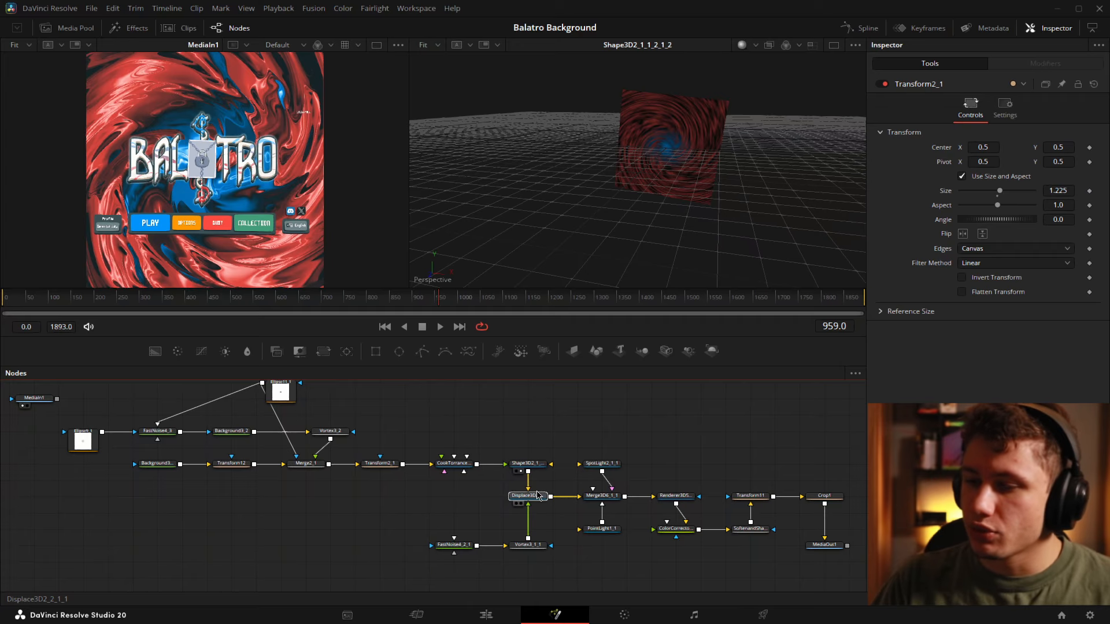
pyautogui.moveTo(538, 496); pyautogui.dragTo(644, 252)
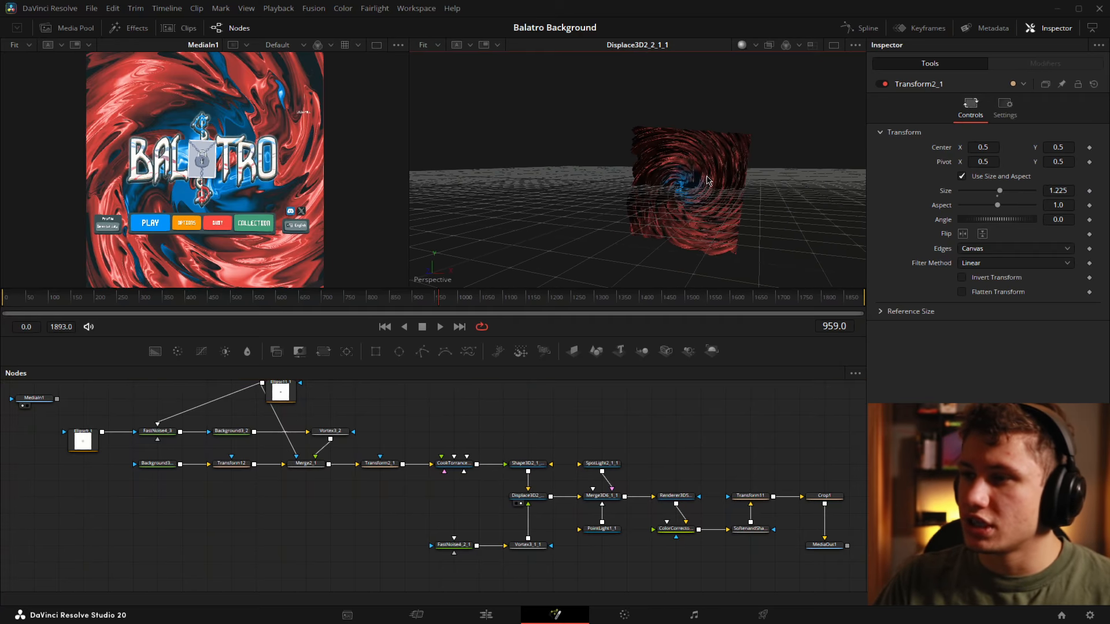
pyautogui.moveTo(706, 177); pyautogui.dragTo(679, 192)
pyautogui.click(595, 504)
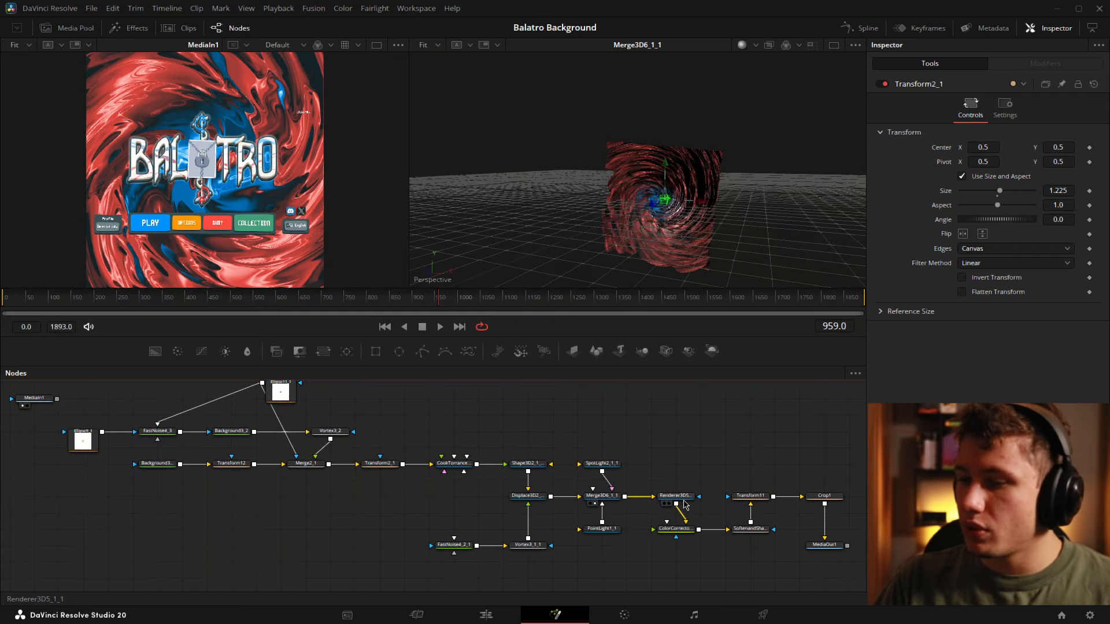
# Display the output chain in turn, from the Renderer3D5 node through color correction, sharpening and Transform11 to Crop1
pyautogui.moveTo(676, 496); pyautogui.dragTo(680, 150)
pyautogui.moveTo(686, 531); pyautogui.dragTo(634, 186)
pyautogui.moveTo(704, 400); pyautogui.dragTo(607, 404)
pyautogui.moveTo(654, 533); pyautogui.dragTo(580, 199)
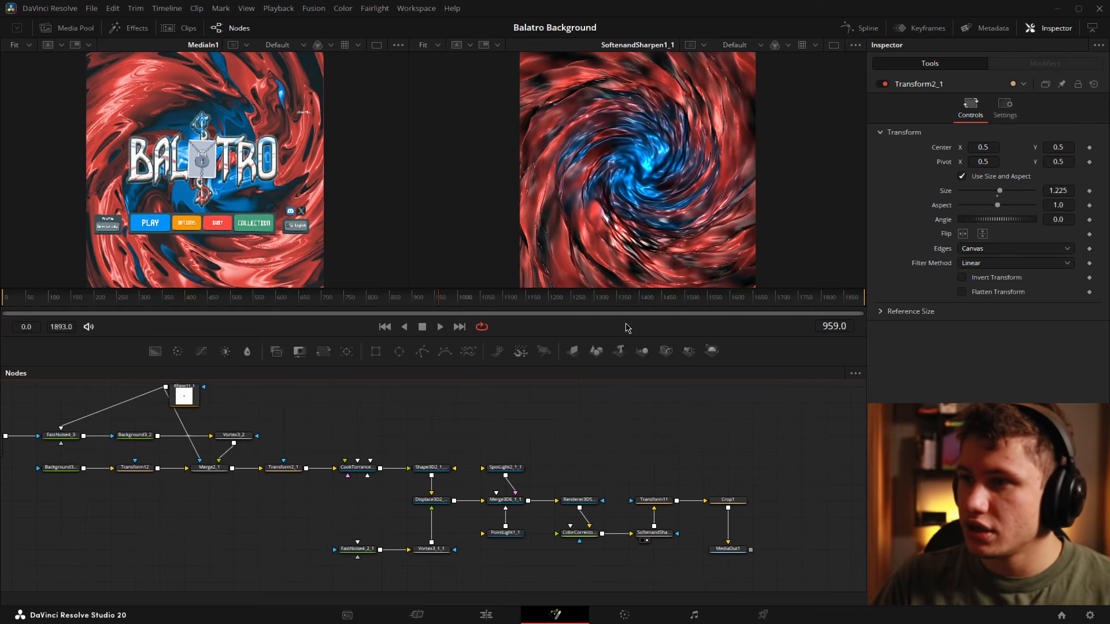
pyautogui.moveTo(658, 501); pyautogui.dragTo(610, 201)
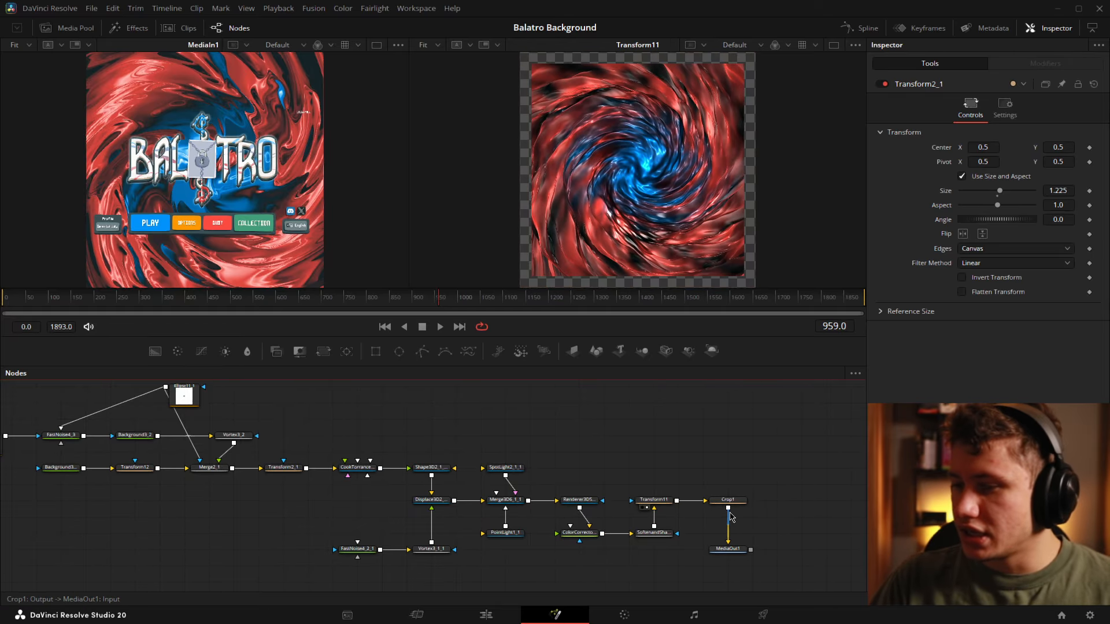
pyautogui.moveTo(727, 500); pyautogui.dragTo(667, 176)
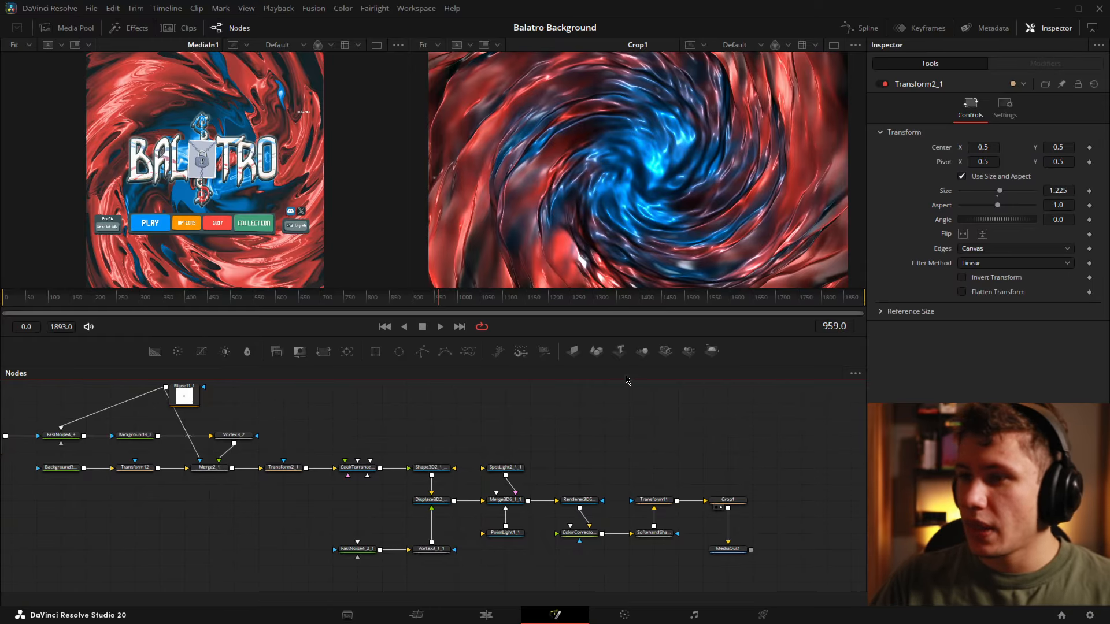
# Return to the start of the node chain and inspect the FastNoise4_3 noise settings, including the seethe rate
pyautogui.moveTo(474, 425); pyautogui.dragTo(549, 418)
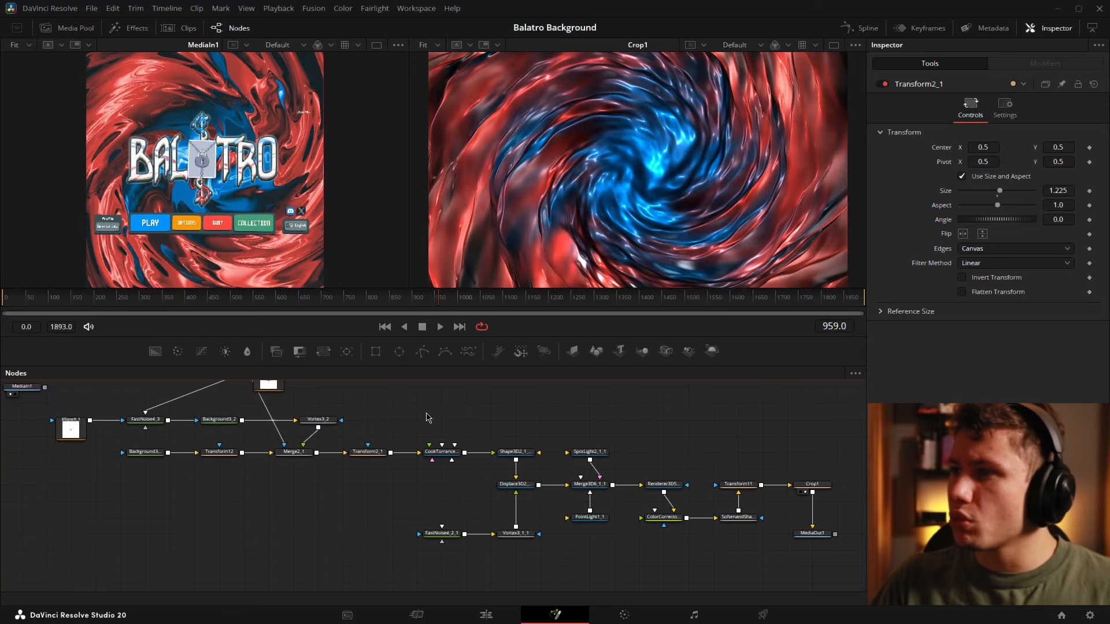
pyautogui.moveTo(427, 417); pyautogui.dragTo(561, 429)
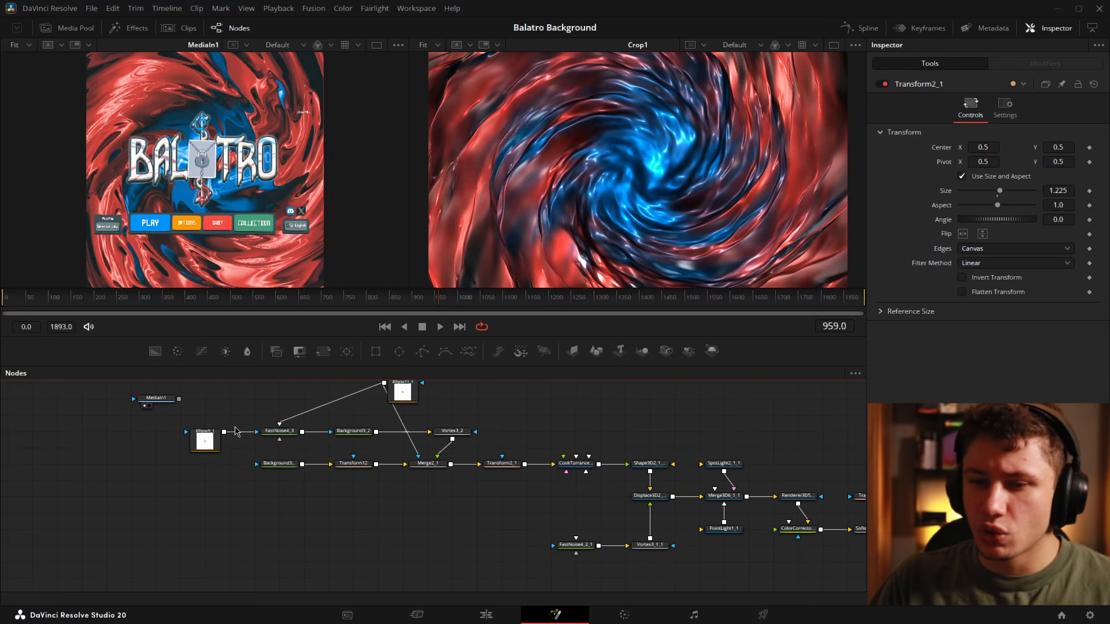
pyautogui.scroll(4, 190, 430)
pyautogui.click(376, 437)
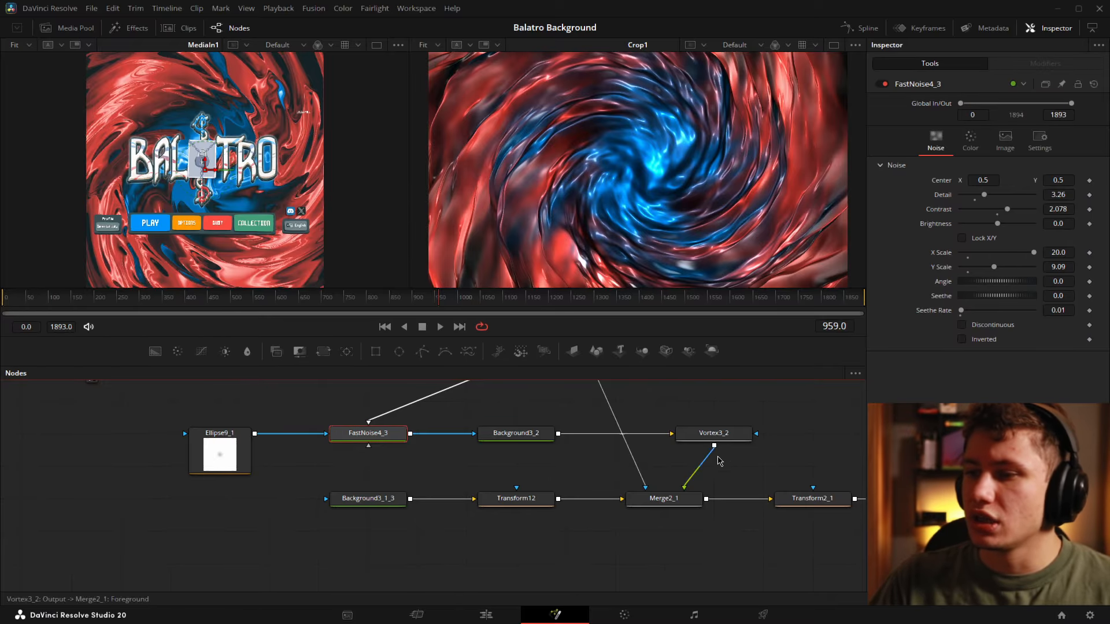
# Inspect the noise settings of FastNoise4_2_1, which feeds Vortex3_1_1 and the displacement
pyautogui.scroll(-2, 781, 456)
pyautogui.moveTo(795, 463); pyautogui.dragTo(488, 426)
pyautogui.moveTo(655, 458); pyautogui.dragTo(527, 424)
pyautogui.moveTo(535, 512); pyautogui.dragTo(500, 505)
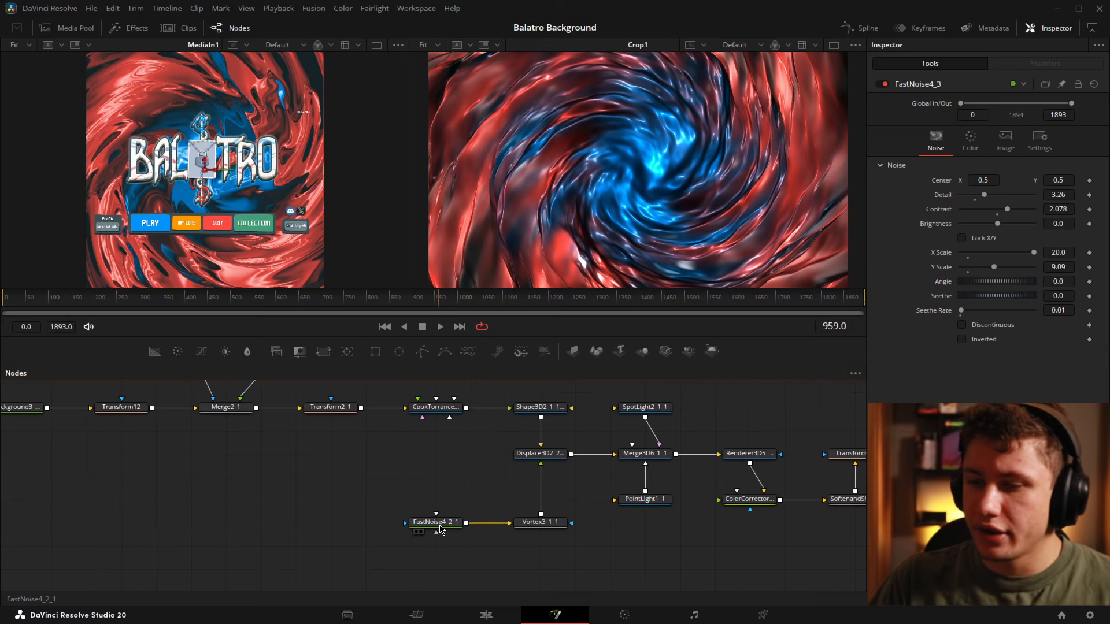
pyautogui.click(440, 523)
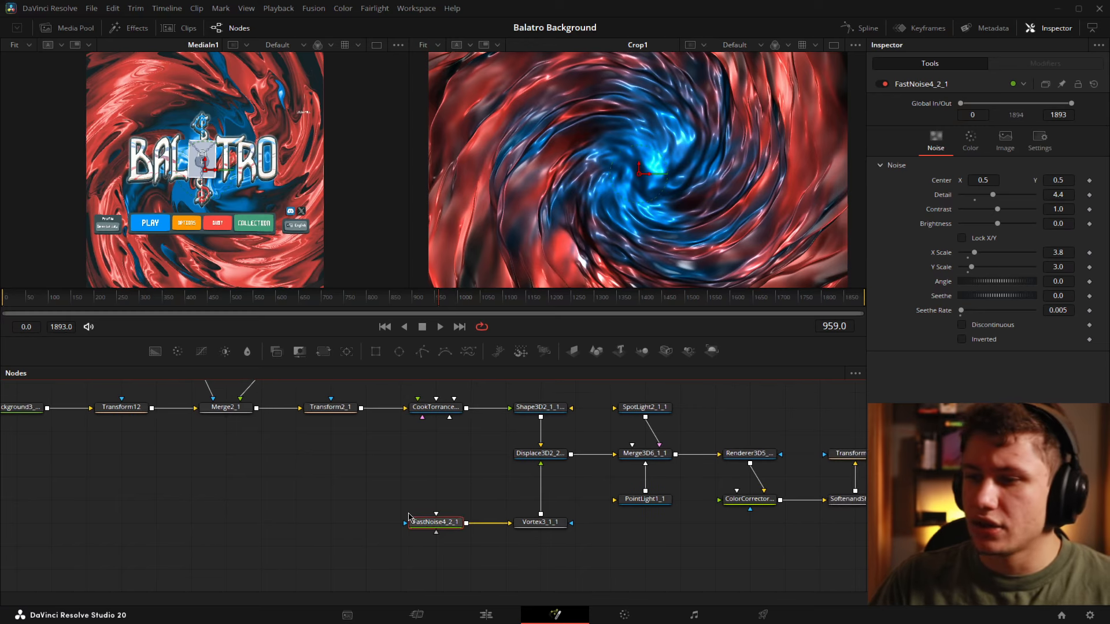
pyautogui.moveTo(355, 490); pyautogui.dragTo(606, 575)
# Inspect the plane settings of Shape3D2_1_1_2_1_2 and the expression driving its Z rotation
pyautogui.click(550, 409)
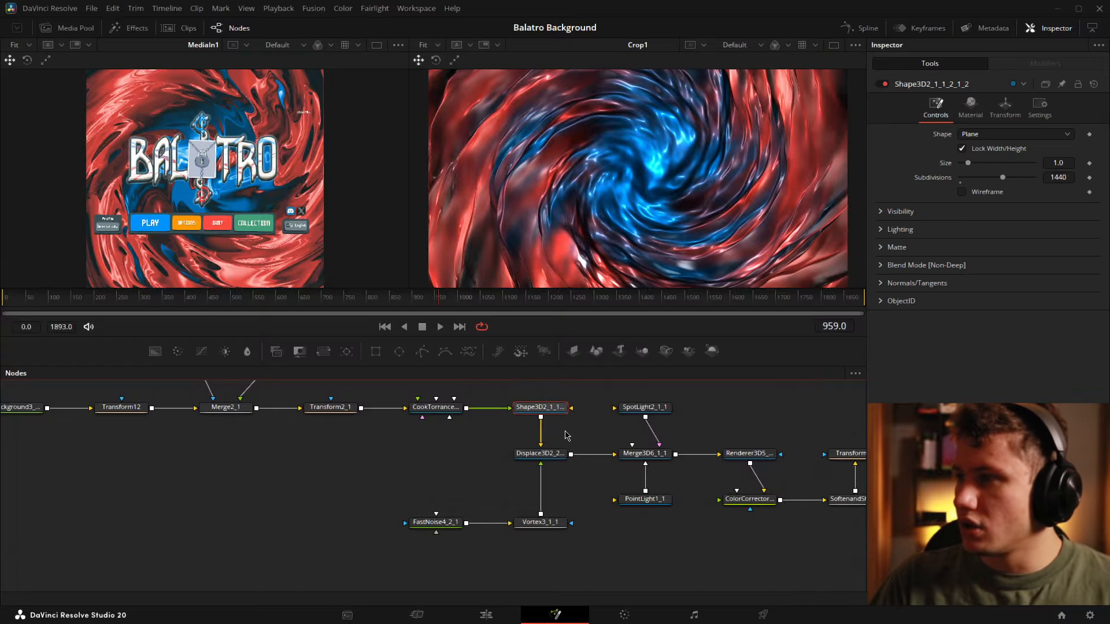
pyautogui.click(1005, 110)
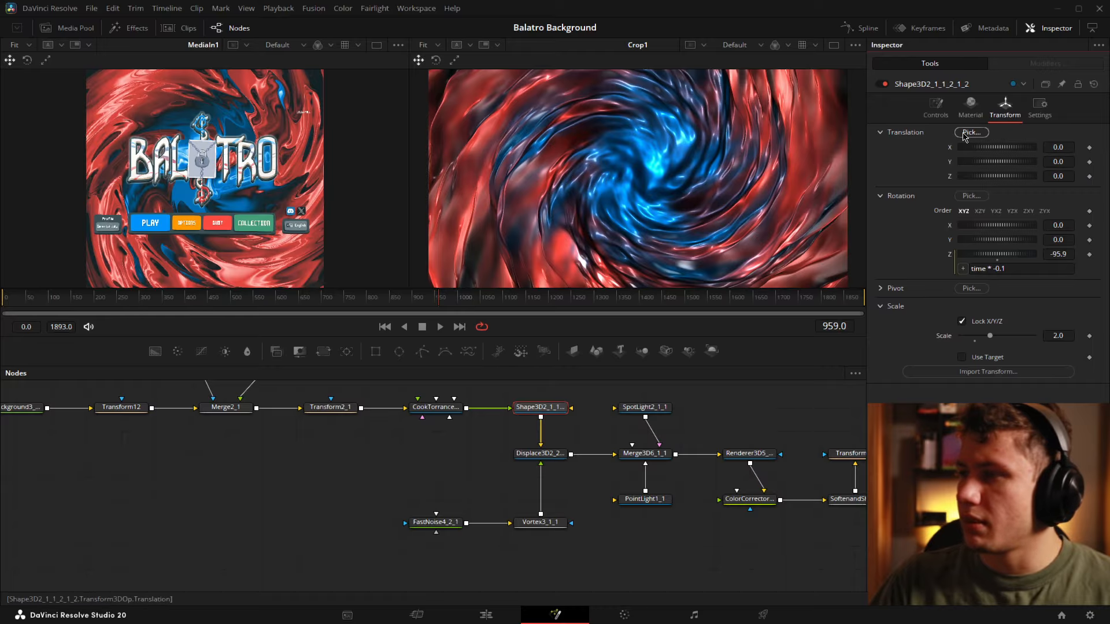